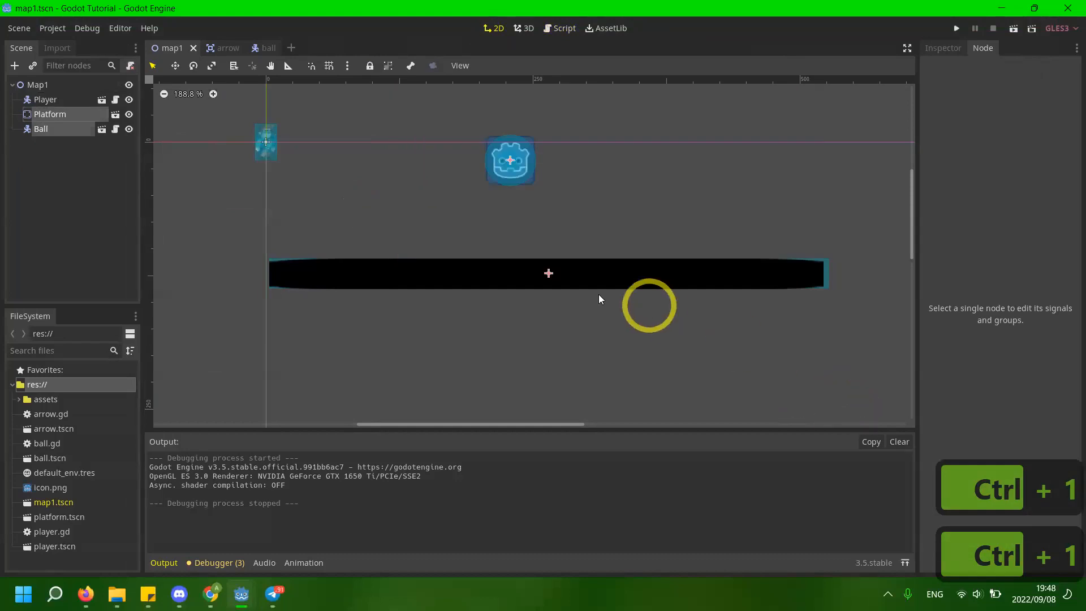
Move the selected Platform and Ball together further down in the map1 scene.
{"action": "middle_click_drag", "start_coordinate": [594, 291], "coordinate": [437, 168]}
{"action": "left_click_drag", "start_coordinate": [437, 165], "coordinate": [477, 328]}
Run the project to playtest the player's movement and repeated jumping with the lowered platform, and close the game.
{"action": "left_click", "coordinate": [951, 28]}
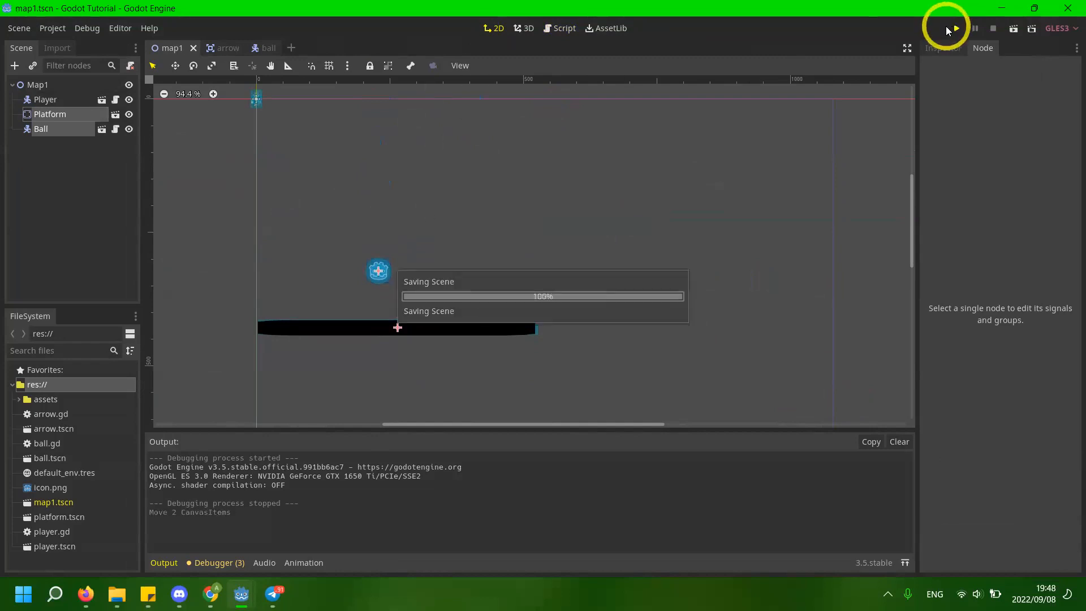
{"action": "key", "text": "Right"}
{"action": "key", "text": "space"}
{"action": "key", "text": "space"}
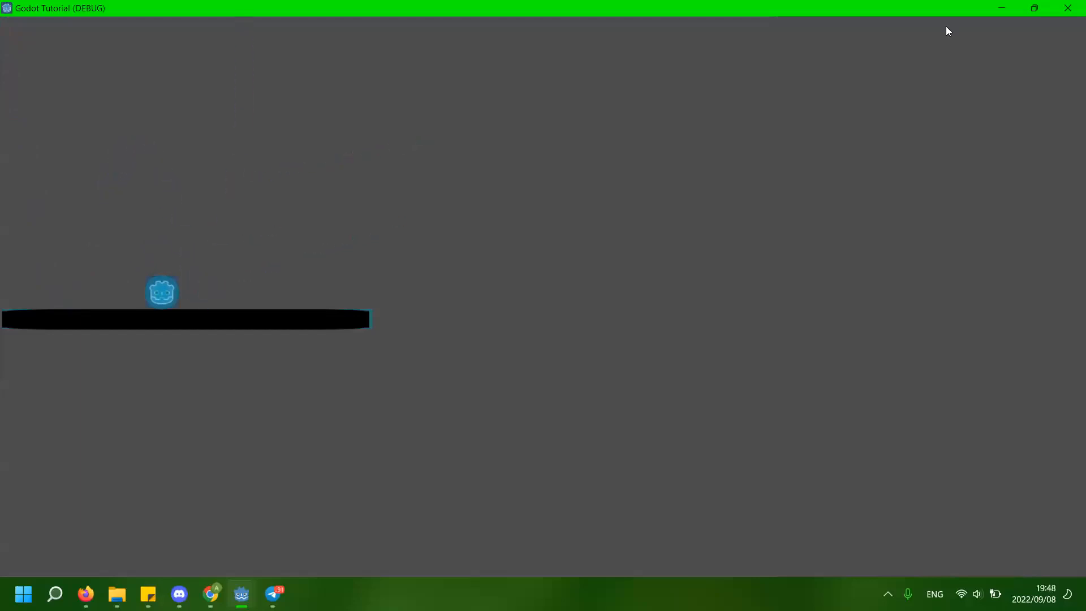
{"action": "left_click", "coordinate": [948, 27]}
{"action": "left_click", "coordinate": [947, 27]}
{"action": "left_click", "coordinate": [947, 27]}
{"action": "key", "text": "space"}
{"action": "left_click", "coordinate": [947, 28]}
{"action": "key", "text": "Left"}
{"action": "key", "text": "space"}
{"action": "left_click", "coordinate": [947, 27]}
{"action": "left_click", "coordinate": [1067, 8]}
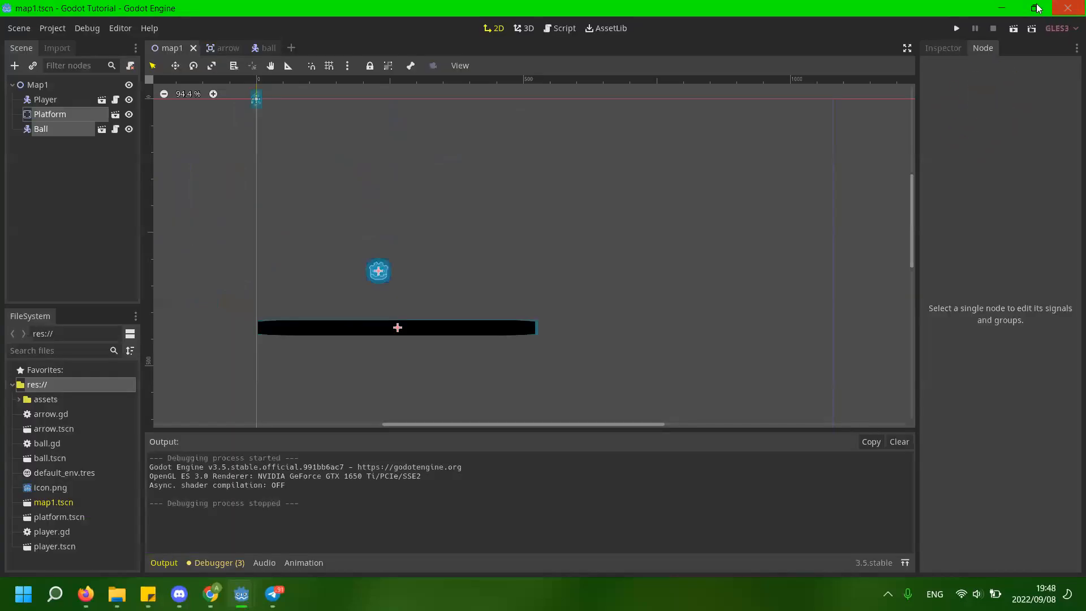
In player.gd, declare var jumps_remaining = 1 on the line below the FRICTION constant.
{"action": "mouse_move", "coordinate": [209, 45]}
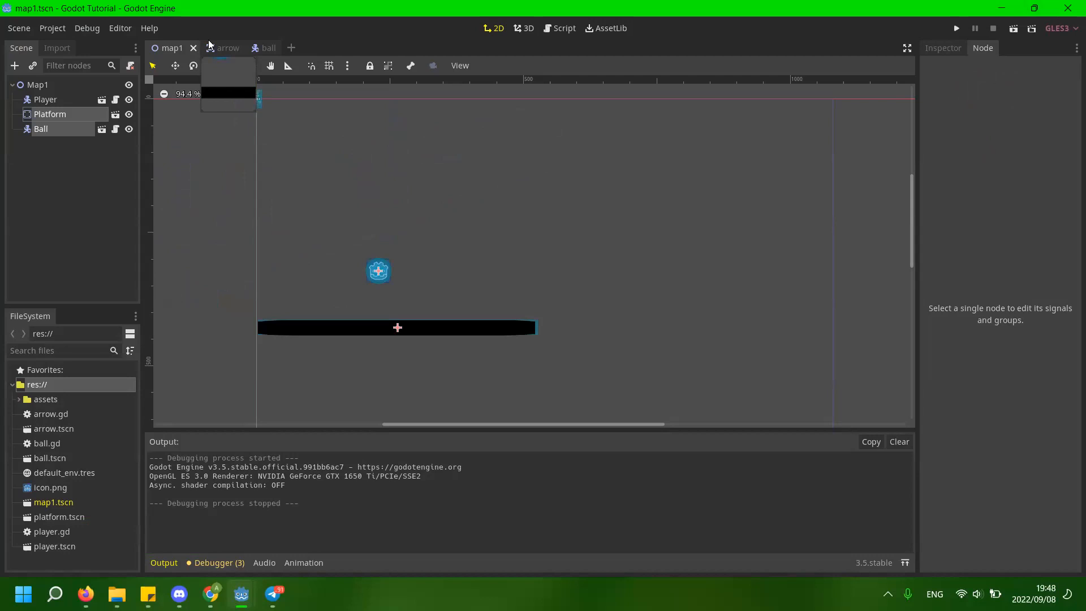
{"action": "left_click", "coordinate": [568, 31]}
{"action": "scroll", "coordinate": [468, 134], "scroll_direction": "up", "scroll_amount": 5}
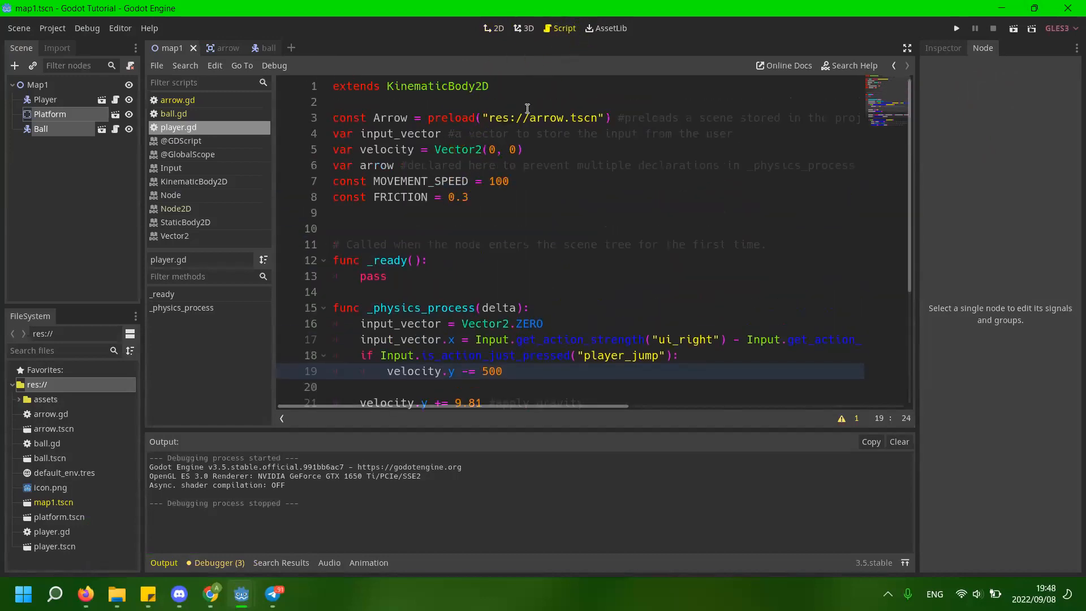
{"action": "scroll", "coordinate": [501, 160], "scroll_direction": "down", "scroll_amount": 2}
{"action": "left_click", "coordinate": [498, 120]}
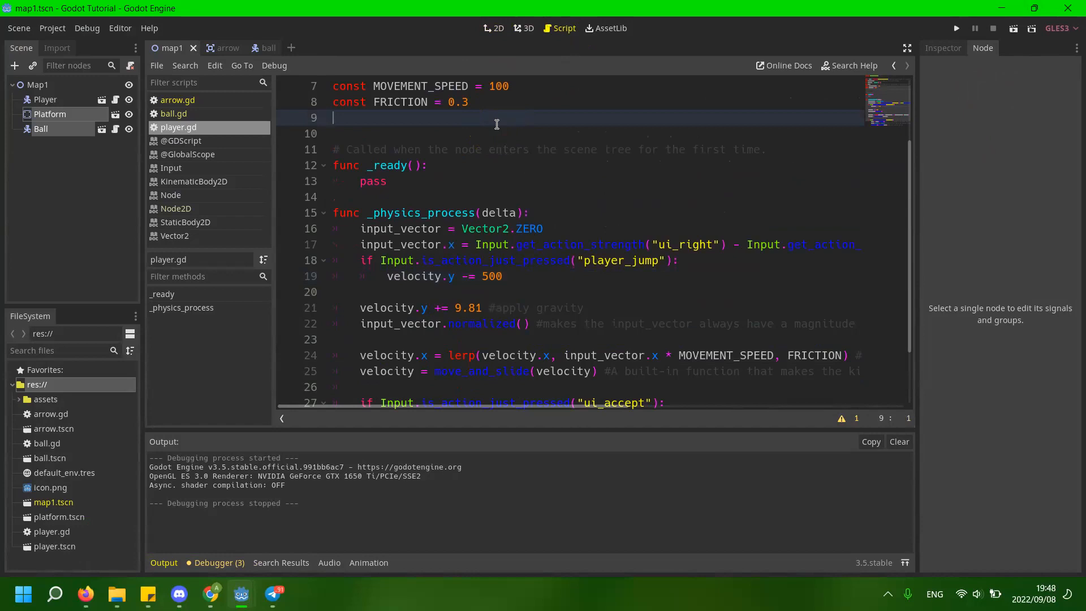
{"action": "type", "text": "var jump"}
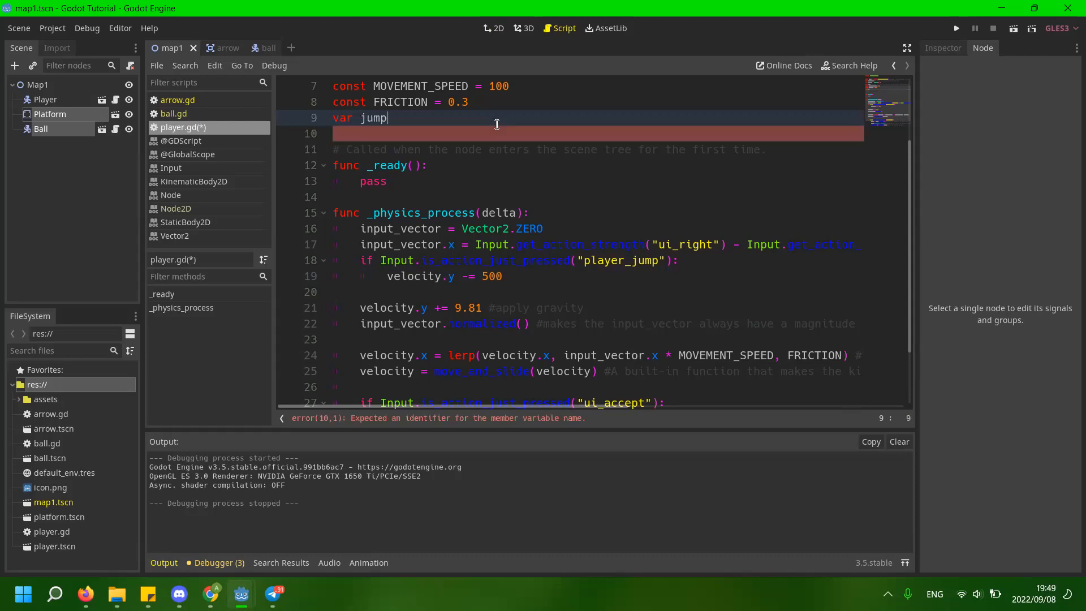
{"action": "type", "text": "s_remaining = 1"}
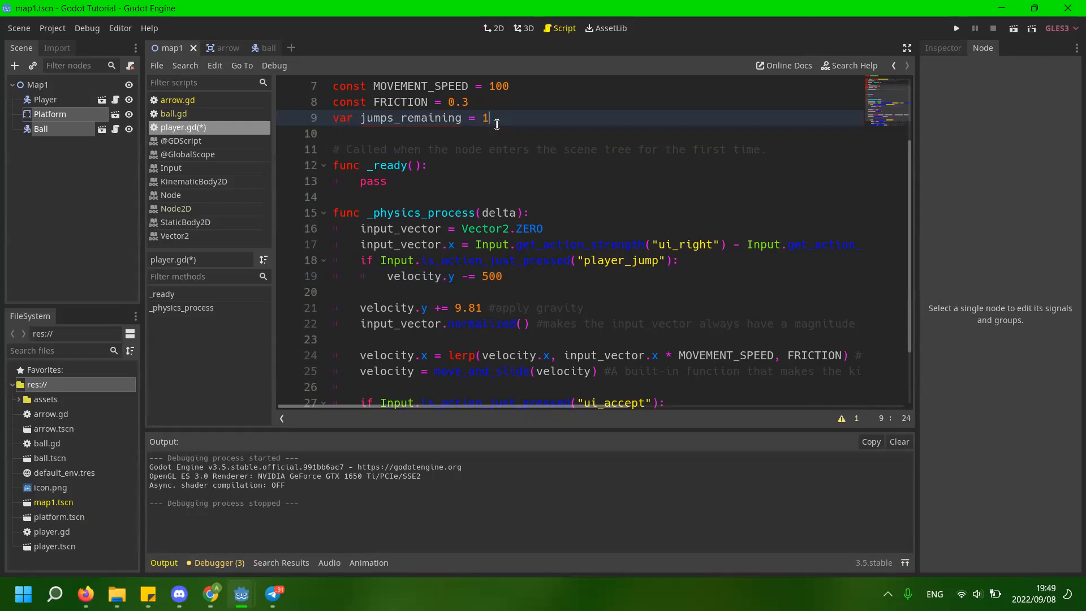
Add jumps_remaining -= 1 below velocity.y -= 500 inside the player_jump branch of _physics_process.
{"action": "scroll", "coordinate": [654, 241], "scroll_direction": "down", "scroll_amount": 2}
{"action": "left_click", "coordinate": [667, 324]}
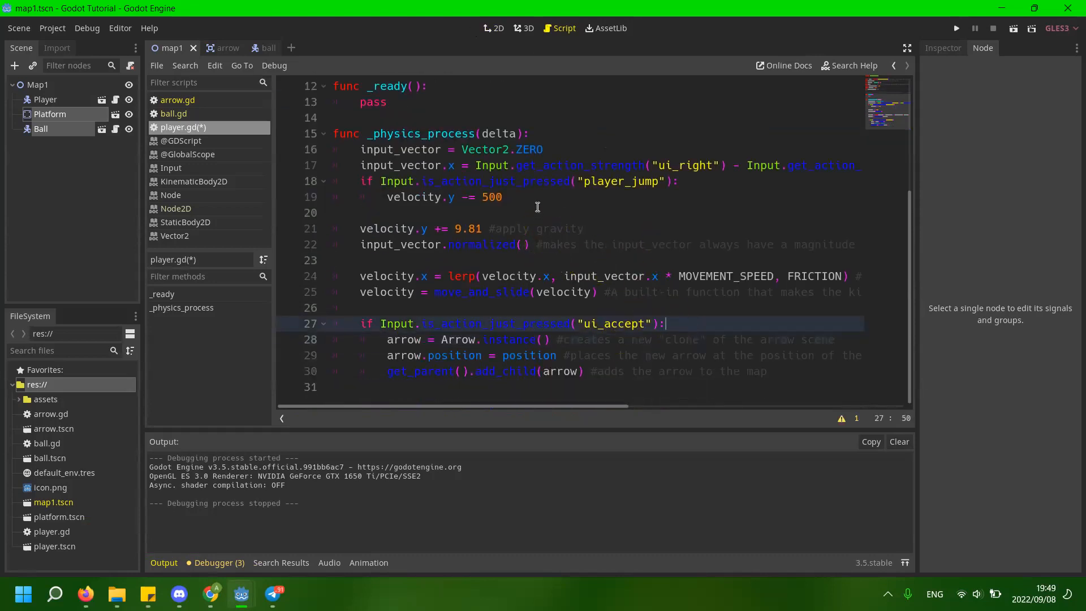
{"action": "left_click", "coordinate": [556, 198]}
{"action": "key", "text": "Return"}
{"action": "type", "text": "jumps"}
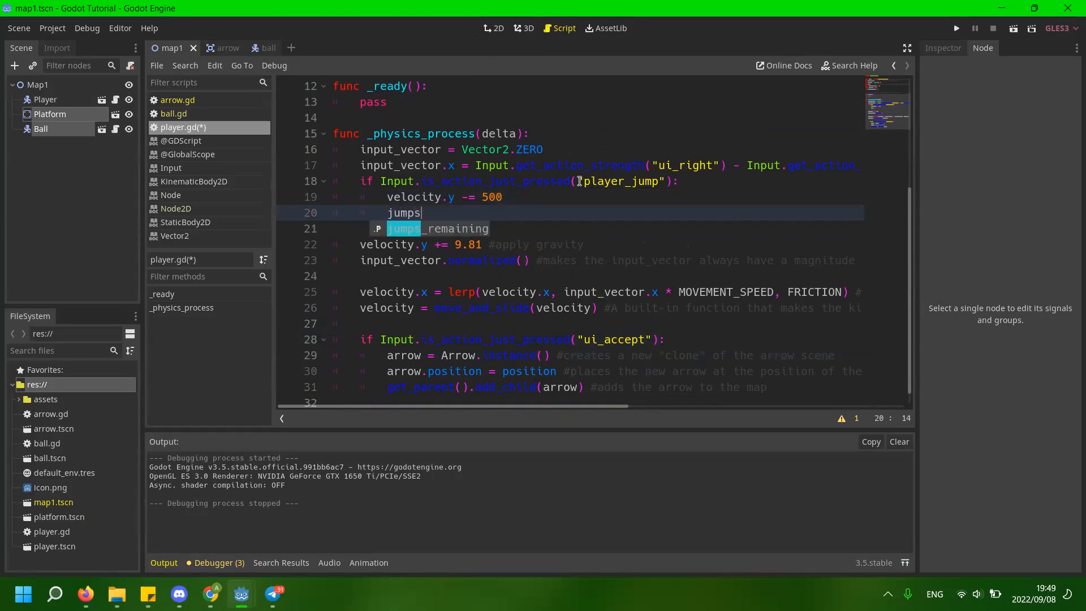
{"action": "key", "text": "Return"}
{"action": "type", "text": "-= 1"}
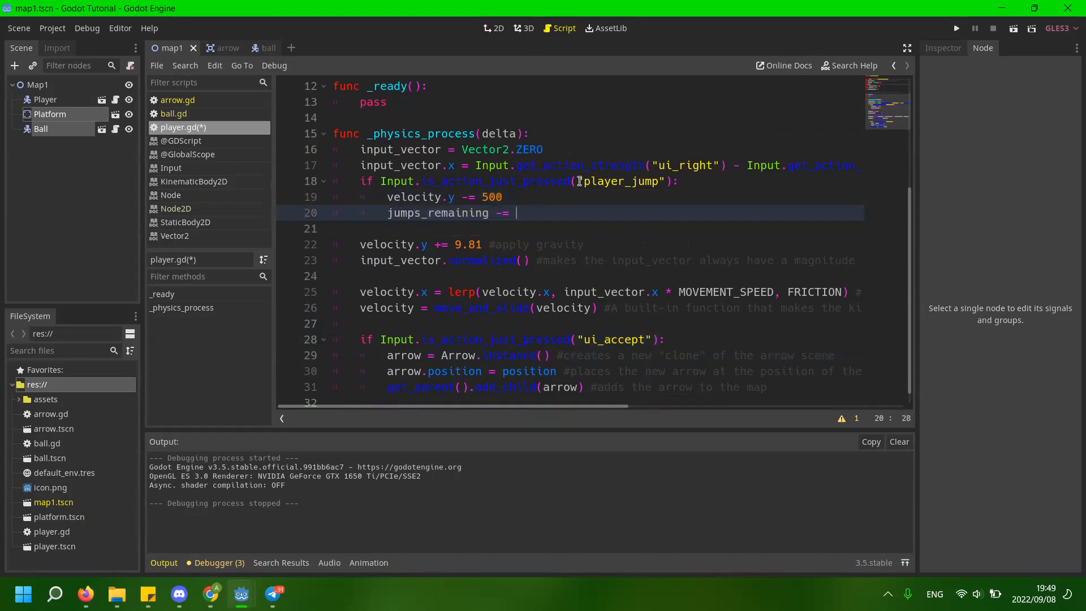
Extend the player_jump if condition with && jumps_remaining > 0.
{"action": "left_click", "coordinate": [580, 181]}
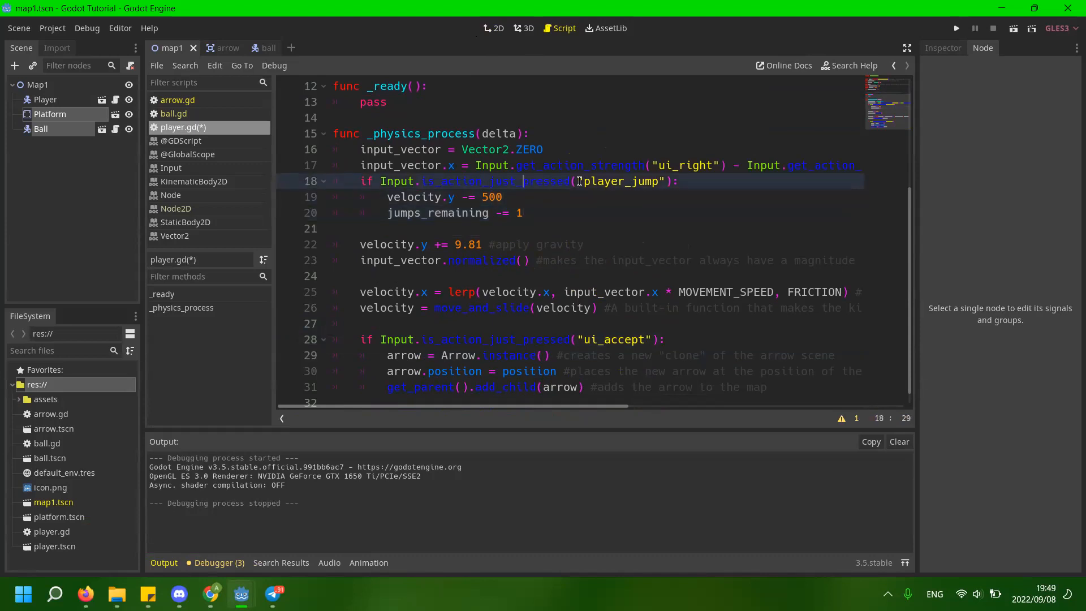
{"action": "key", "text": "ctrl+Right"}
{"action": "key", "text": "ctrl+Right"}
{"action": "key", "text": "ctrl+Right"}
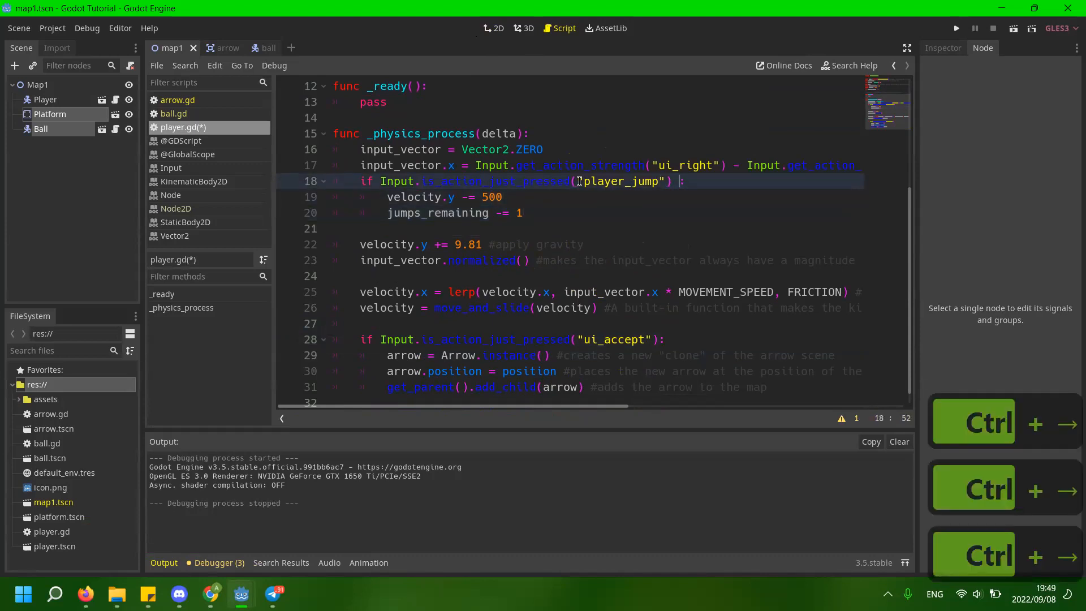
{"action": "type", "text": "&& "}
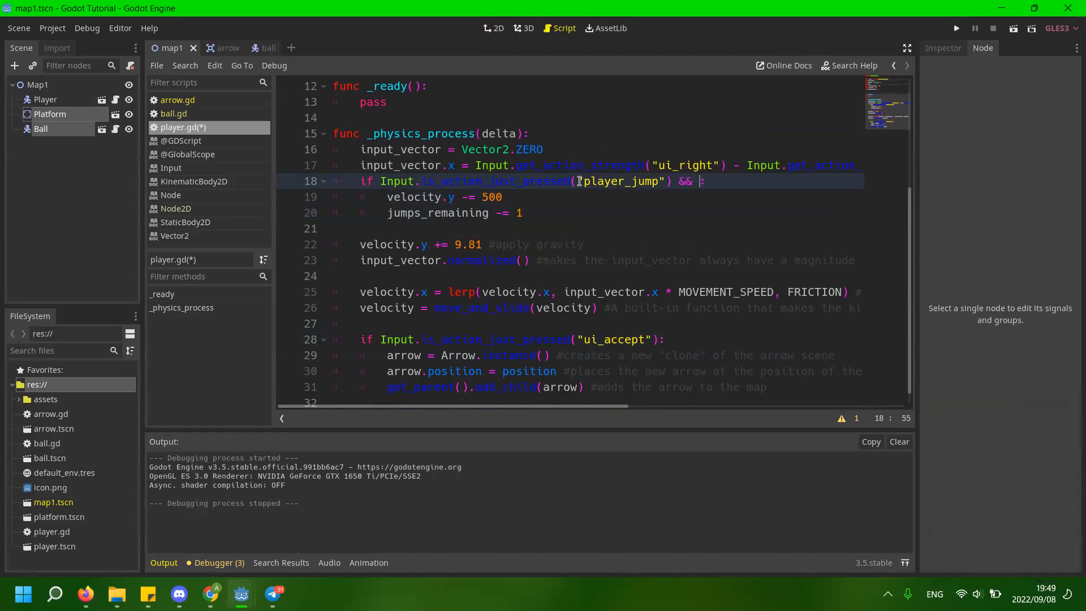
{"action": "type", "text": "jun"}
{"action": "key", "text": "BackSpace"}
{"action": "key", "text": "BackSpace"}
{"action": "type", "text": "u"}
{"action": "key", "text": "Return"}
{"action": "type", "text": ">"}
{"action": "key", "text": "BackSpace"}
{"action": "type", "text": "="}
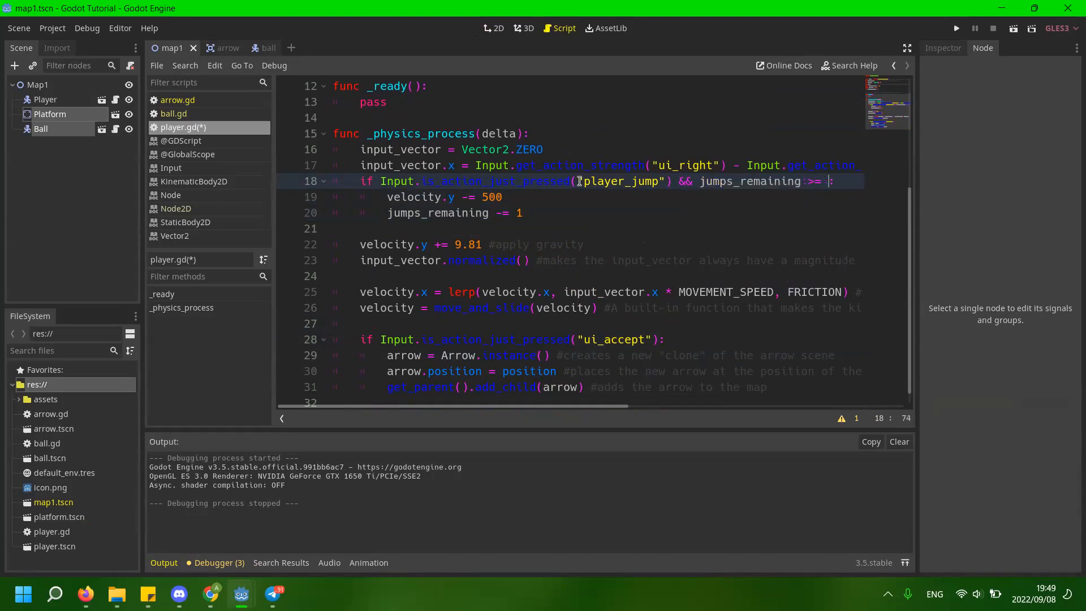
{"action": "key", "text": "BackSpace"}
{"action": "key", "text": "BackSpace"}
{"action": "type", "text": "0"}
Replace the && operator in the player_jump condition with and.
{"action": "key", "text": "ctrl+Right"}
{"action": "key", "text": "ctrl+Left"}
{"action": "key", "text": "ctrl+Left"}
{"action": "key", "text": "ctrl+Left"}
{"action": "key", "text": "Delete"}
{"action": "key", "text": "BackSpace"}
{"action": "type", "text": "and"}
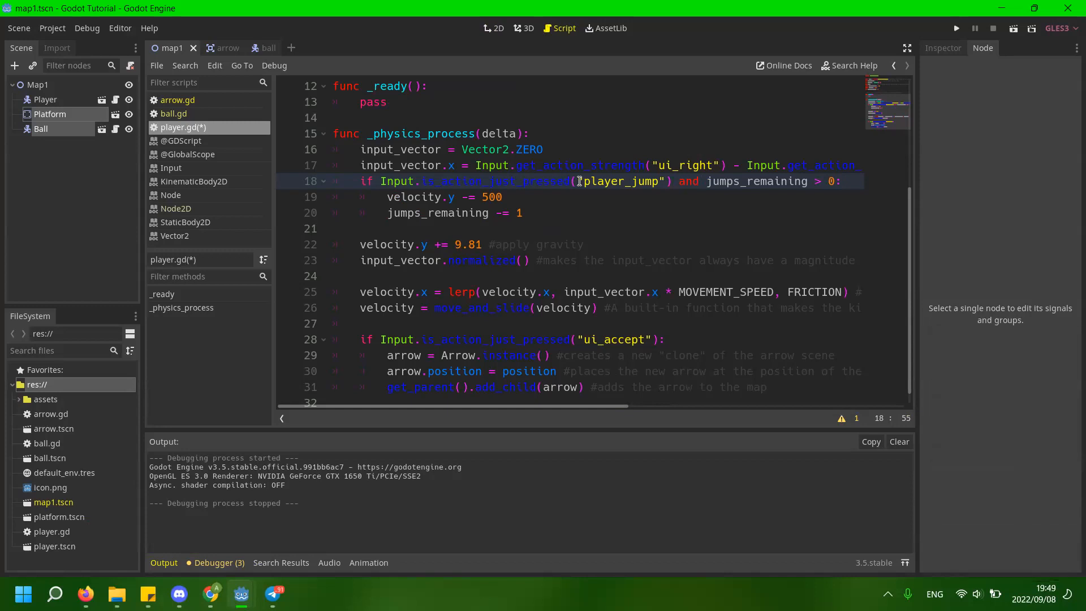
Try || and && as alternative operators in the player_jump condition and restore the keyword and.
{"action": "key", "text": "BackSpace"}
{"action": "key", "text": "BackSpace"}
{"action": "key", "text": "BackSpace"}
{"action": "type", "text": "||"}
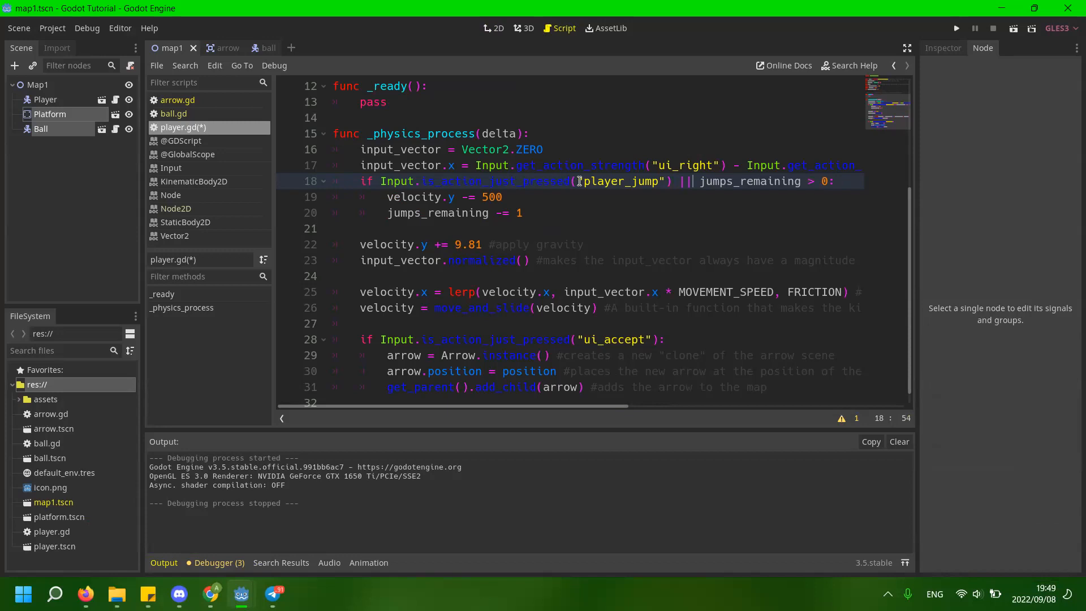
{"action": "key", "text": "BackSpace"}
{"action": "key", "text": "BackSpace"}
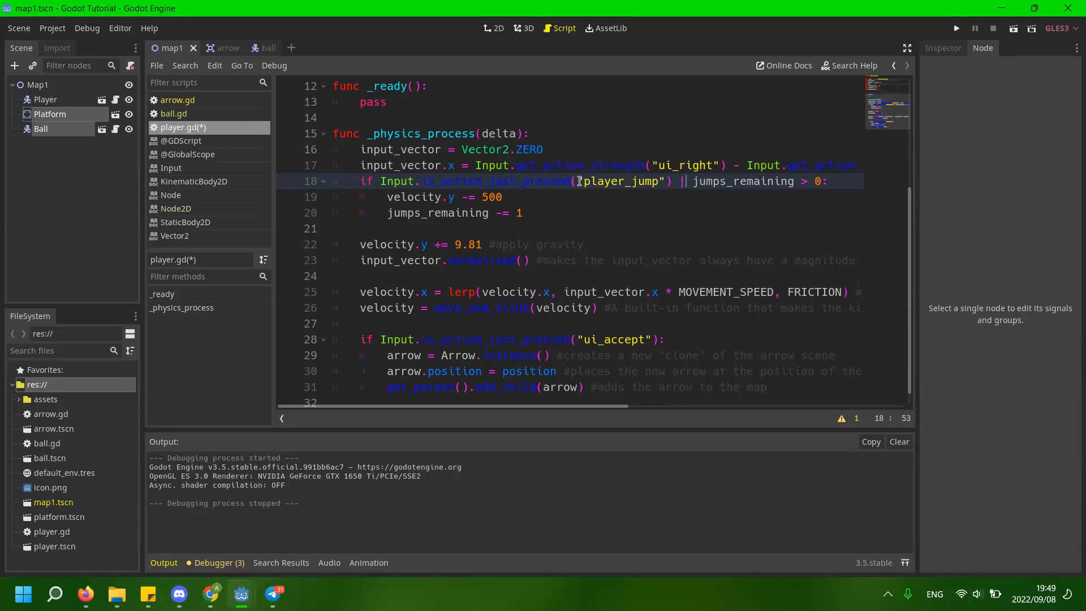
{"action": "type", "text": "and"}
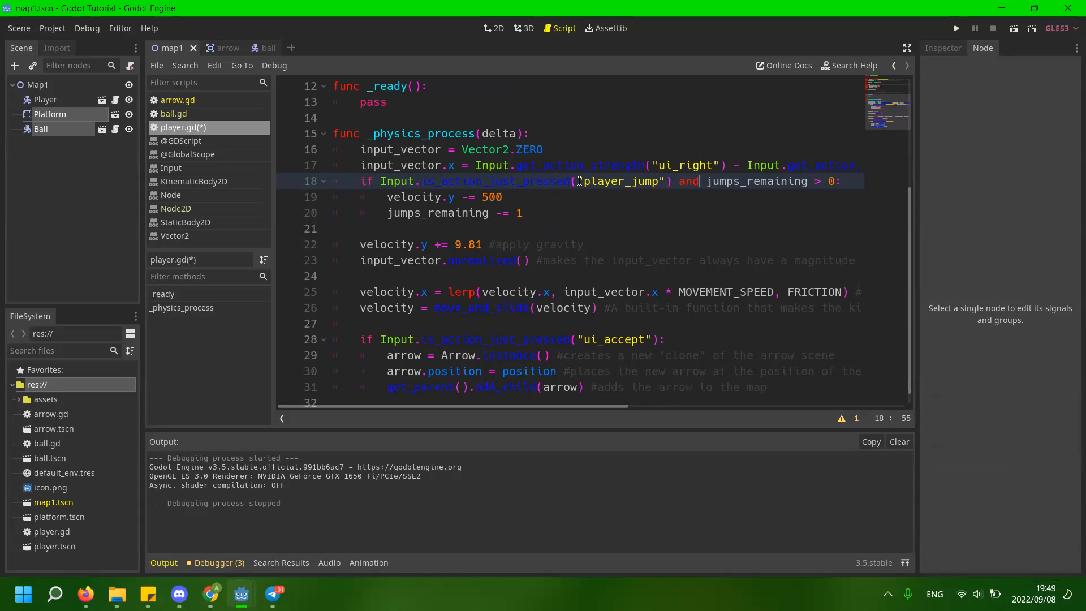
{"action": "key", "text": "BackSpace"}
{"action": "key", "text": "BackSpace"}
{"action": "key", "text": "BackSpace"}
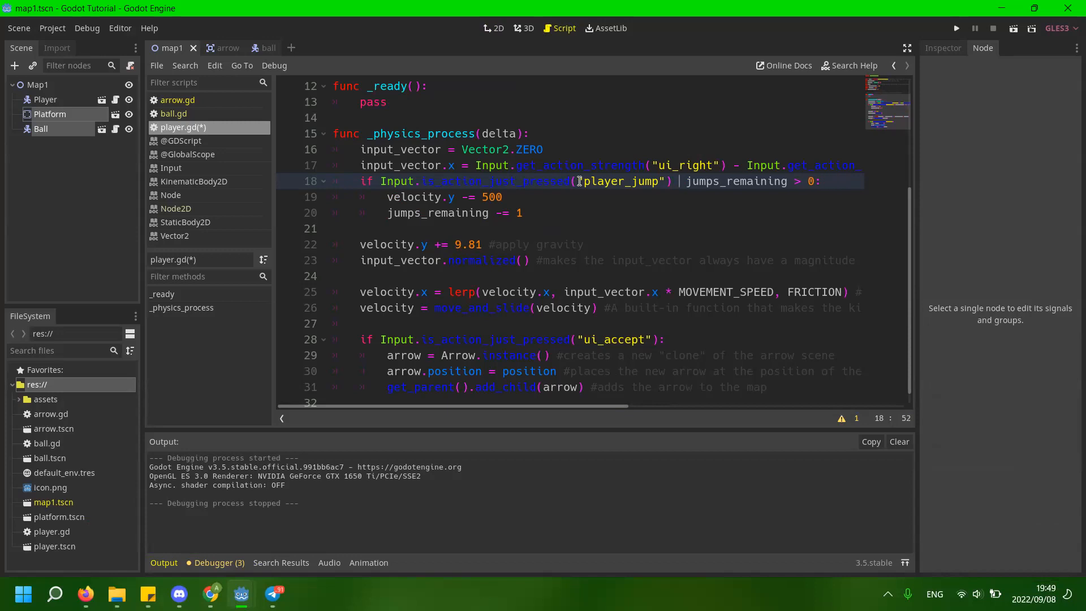
{"action": "type", "text": "&&"}
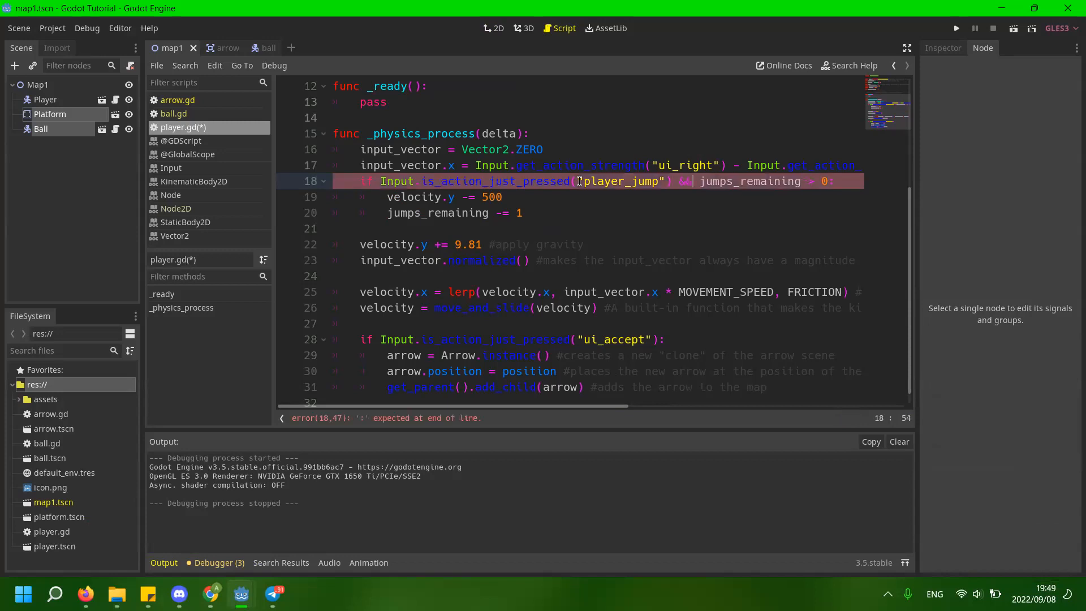
{"action": "key", "text": "BackSpace"}
{"action": "key", "text": "BackSpace"}
{"action": "type", "text": "and"}
{"action": "key", "text": "Right"}
{"action": "key", "text": "Down"}
{"action": "key", "text": "Down"}
{"action": "key", "text": "Down"}
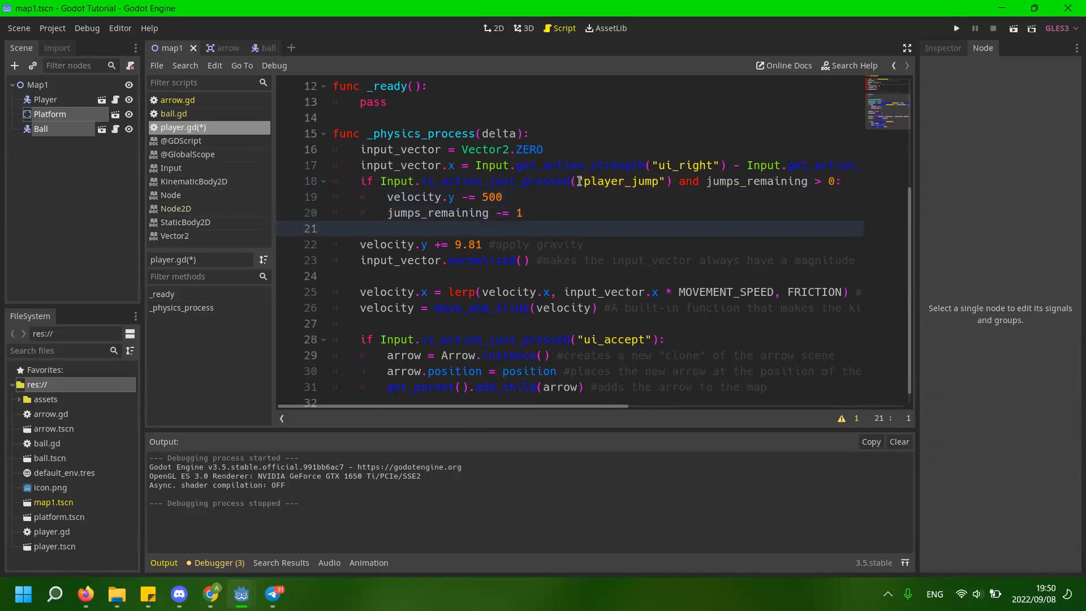
Run the project to test the jump limit and arrow shooting, and close the game.
{"action": "left_click", "coordinate": [957, 29]}
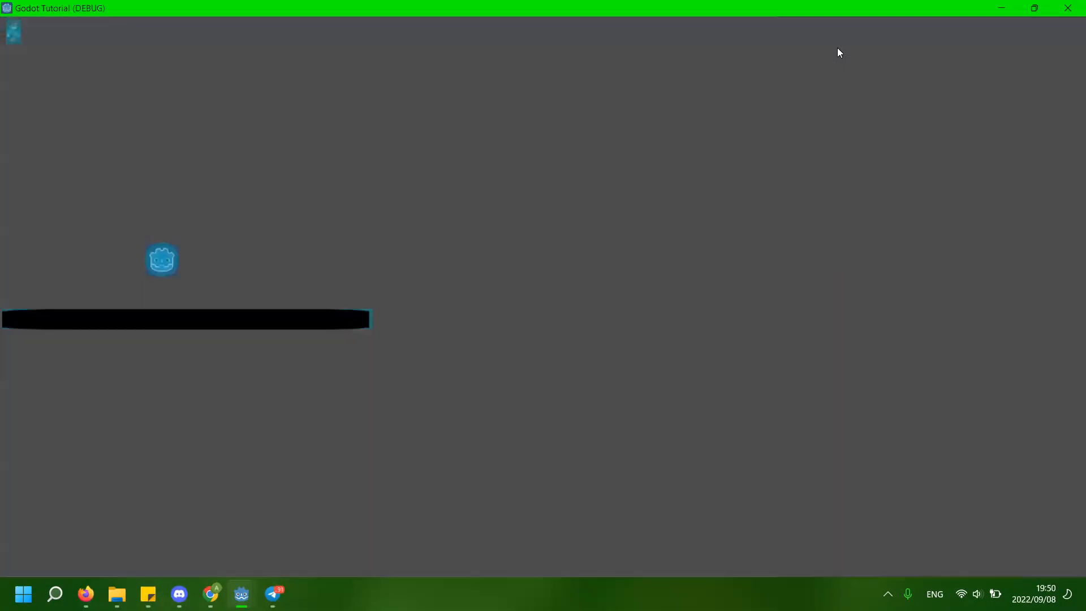
{"action": "key", "text": "Right"}
{"action": "key", "text": "Up"}
{"action": "left_click", "coordinate": [837, 48]}
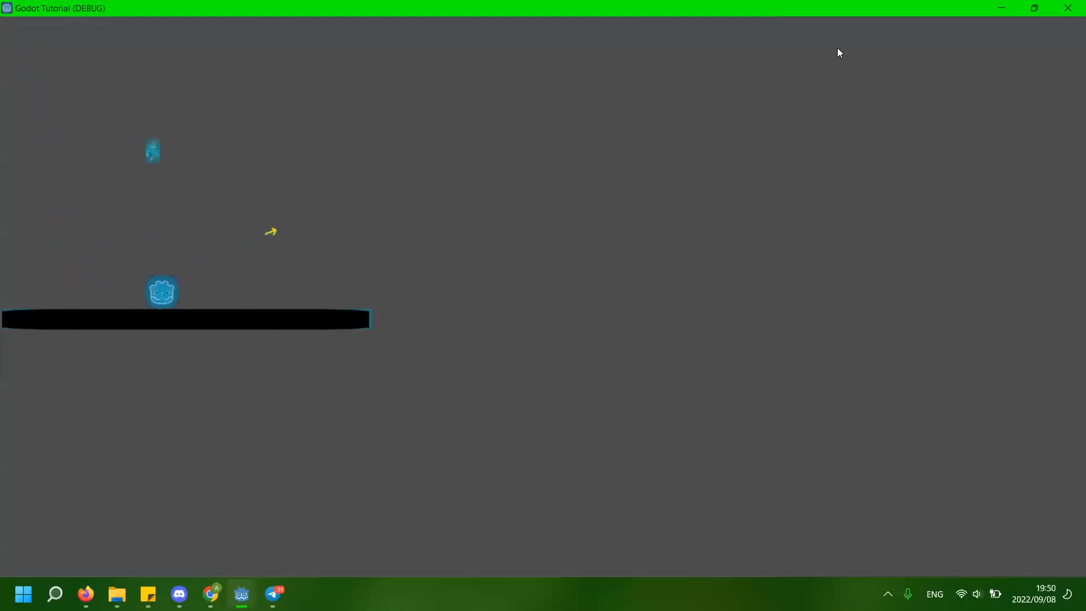
{"action": "left_click", "coordinate": [838, 48]}
{"action": "left_click", "coordinate": [838, 49]}
{"action": "left_click", "coordinate": [838, 49]}
{"action": "left_click", "coordinate": [838, 49]}
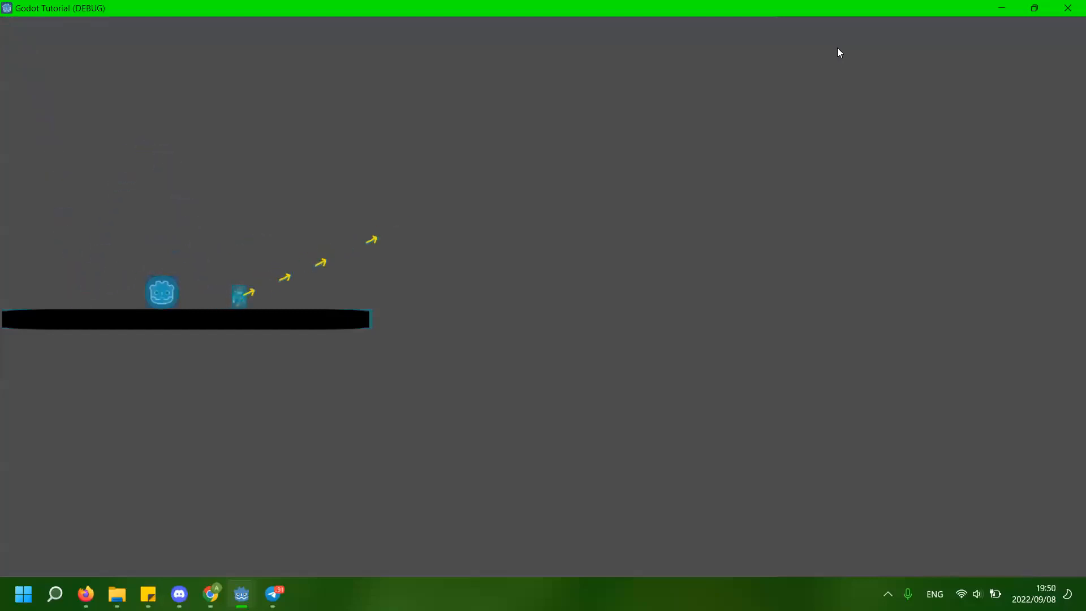
{"action": "left_click", "coordinate": [838, 48]}
{"action": "left_click", "coordinate": [838, 48]}
{"action": "left_click", "coordinate": [838, 48]}
{"action": "left_click", "coordinate": [1068, 8]}
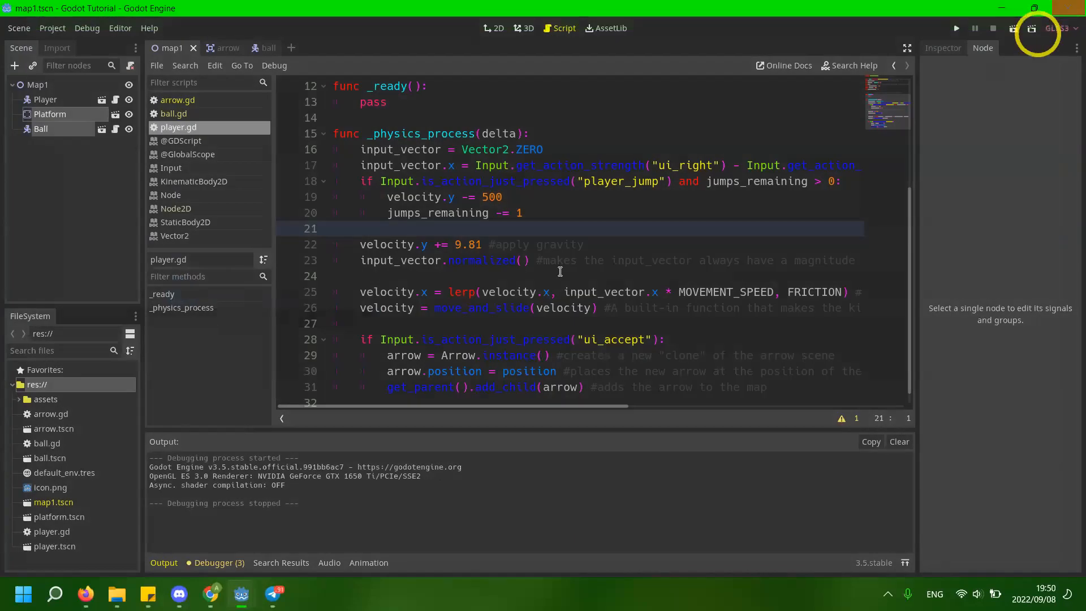
{"action": "scroll", "coordinate": [560, 274], "scroll_direction": "down", "scroll_amount": 1}
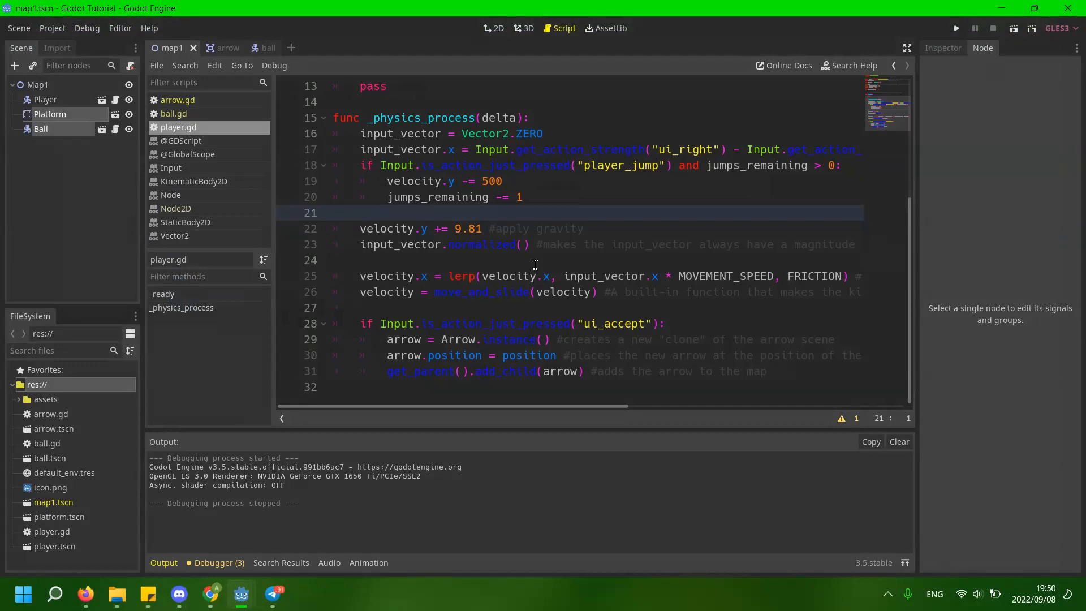
{"action": "scroll", "coordinate": [535, 265], "scroll_direction": "up", "scroll_amount": 3}
{"action": "scroll", "coordinate": [535, 265], "scroll_direction": "down", "scroll_amount": 3}
{"action": "left_click", "coordinate": [544, 246]}
{"action": "left_click", "coordinate": [611, 244]}
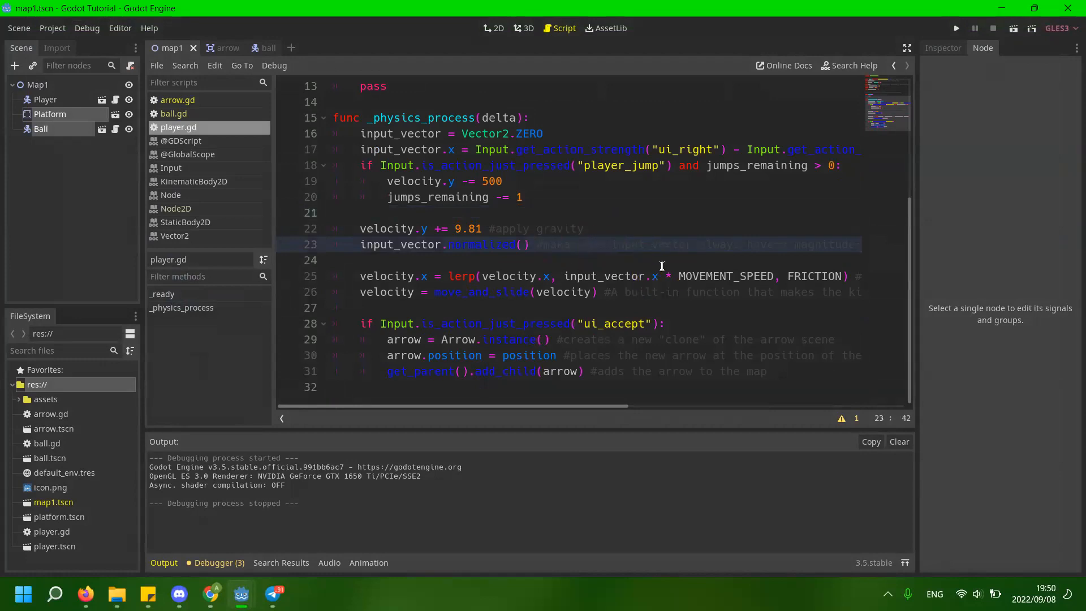
{"action": "scroll", "coordinate": [670, 255], "scroll_direction": "up", "scroll_amount": 4}
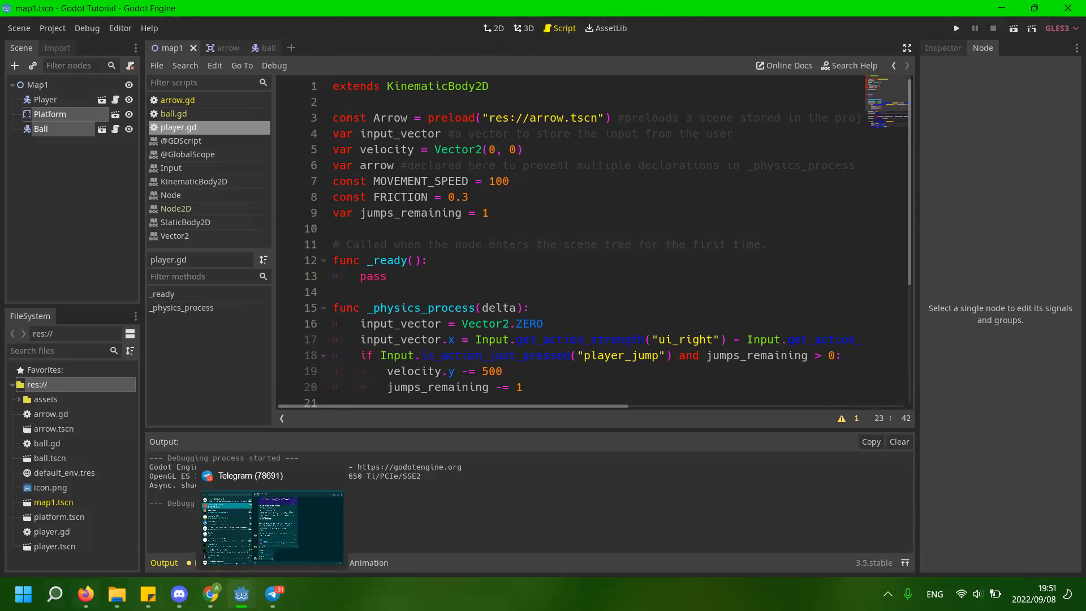
Switch to Chrome, cancel the request to open Zoom Meetings, and minimise the browser to return to Godot.
{"action": "left_click", "coordinate": [211, 594]}
{"action": "left_click", "coordinate": [445, 194]}
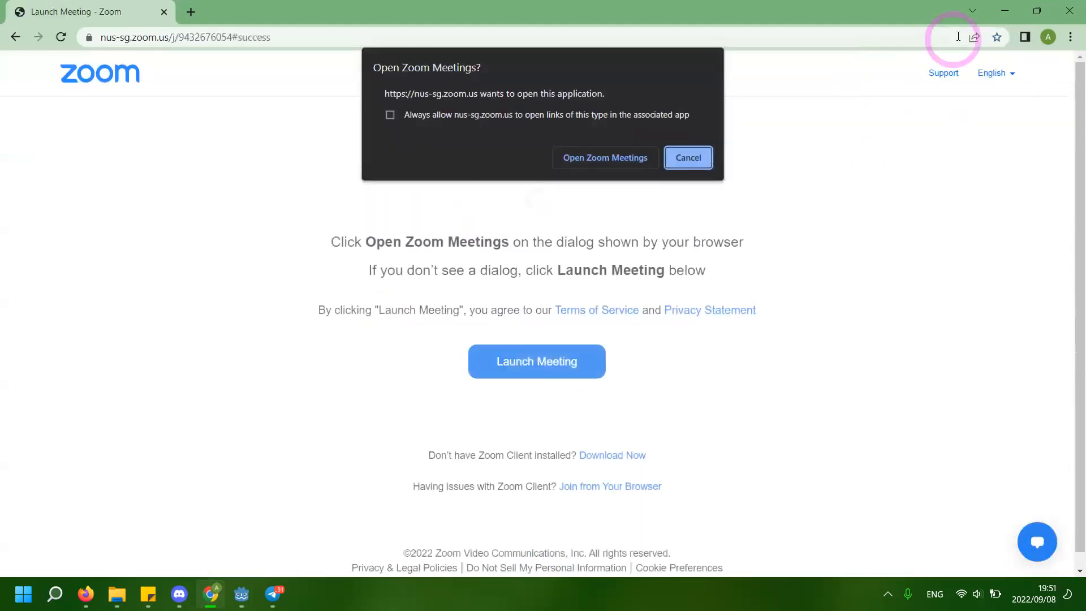
{"action": "left_click", "coordinate": [687, 157]}
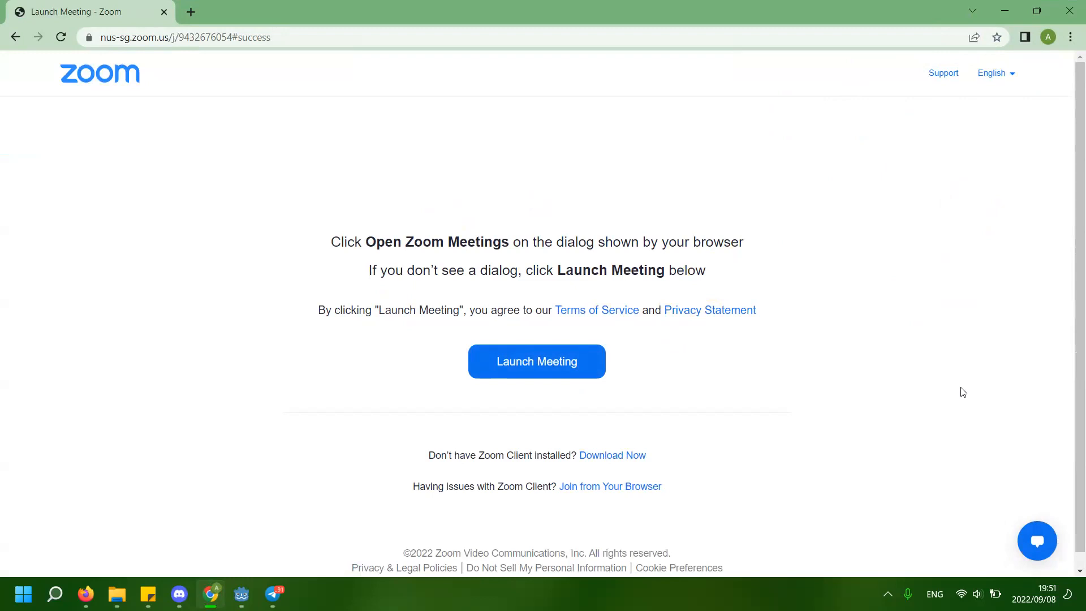
{"action": "left_click", "coordinate": [966, 106]}
{"action": "left_click", "coordinate": [1002, 11]}
{"action": "left_click", "coordinate": [550, 255]}
{"action": "left_click", "coordinate": [572, 246]}
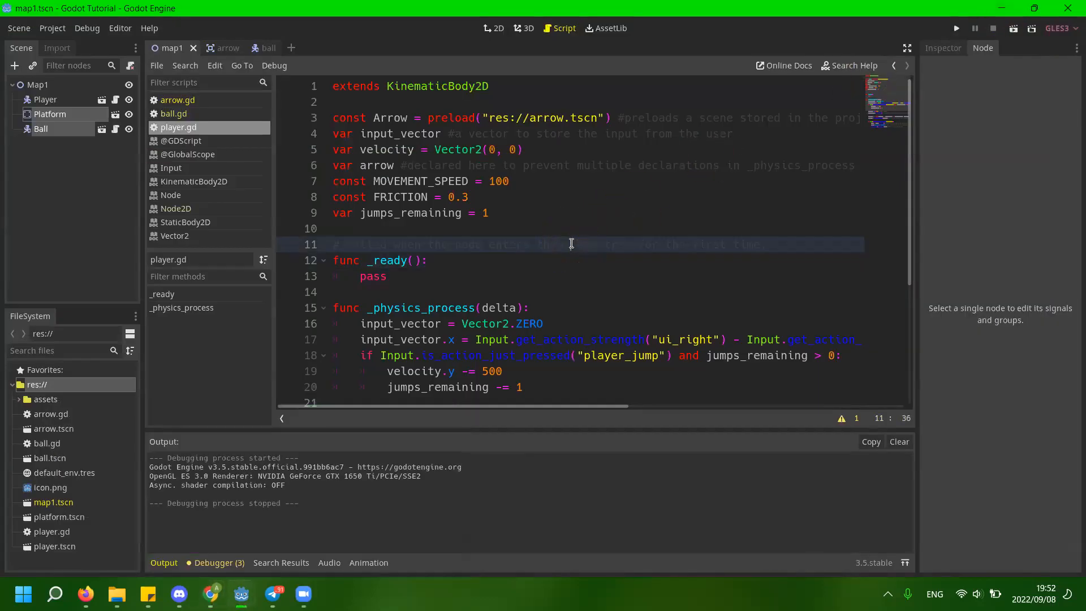
{"action": "scroll", "coordinate": [572, 244], "scroll_direction": "down", "scroll_amount": 4}
{"action": "scroll", "coordinate": [546, 305], "scroll_direction": "up", "scroll_amount": 4}
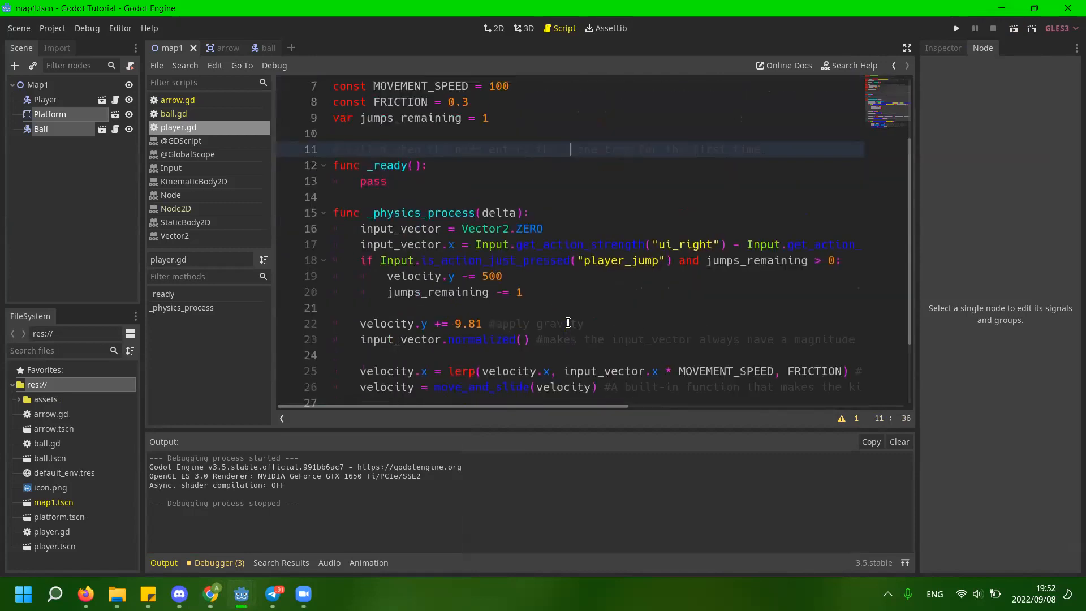
{"action": "scroll", "coordinate": [546, 305], "scroll_direction": "down", "scroll_amount": 4}
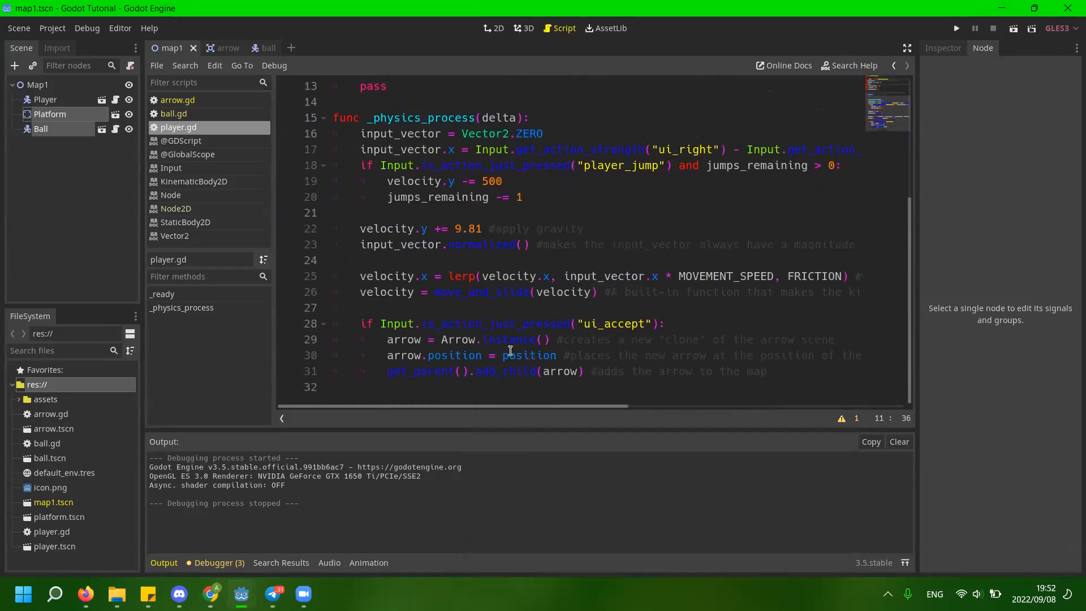
{"action": "left_click", "coordinate": [593, 292]}
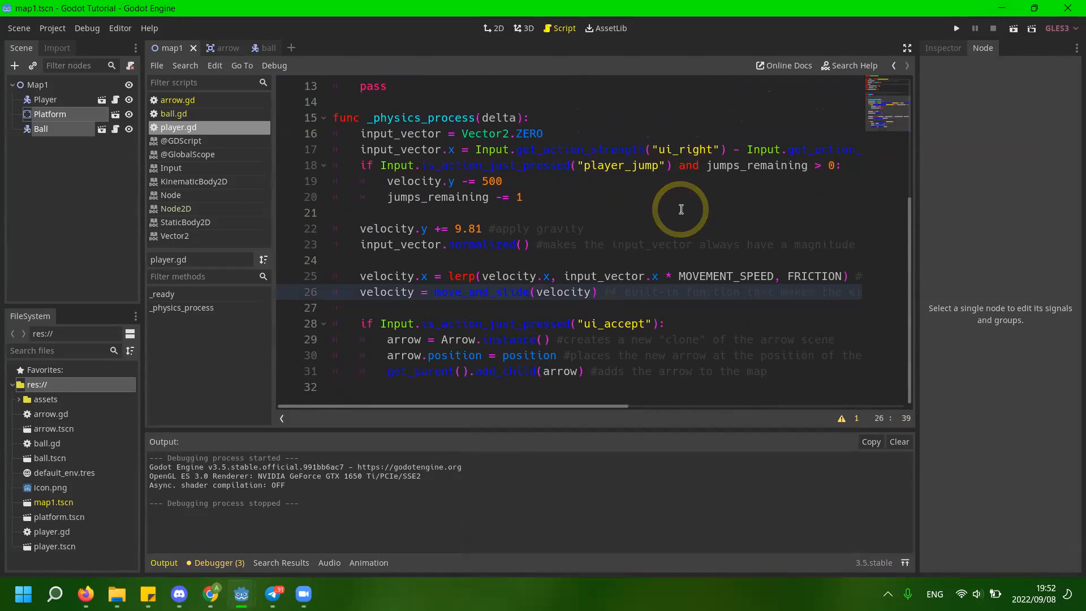
Open the documentation for move_and_slide and examine its up_direction parameter.
{"action": "left_click", "coordinate": [517, 291], "text": "ctrl"}
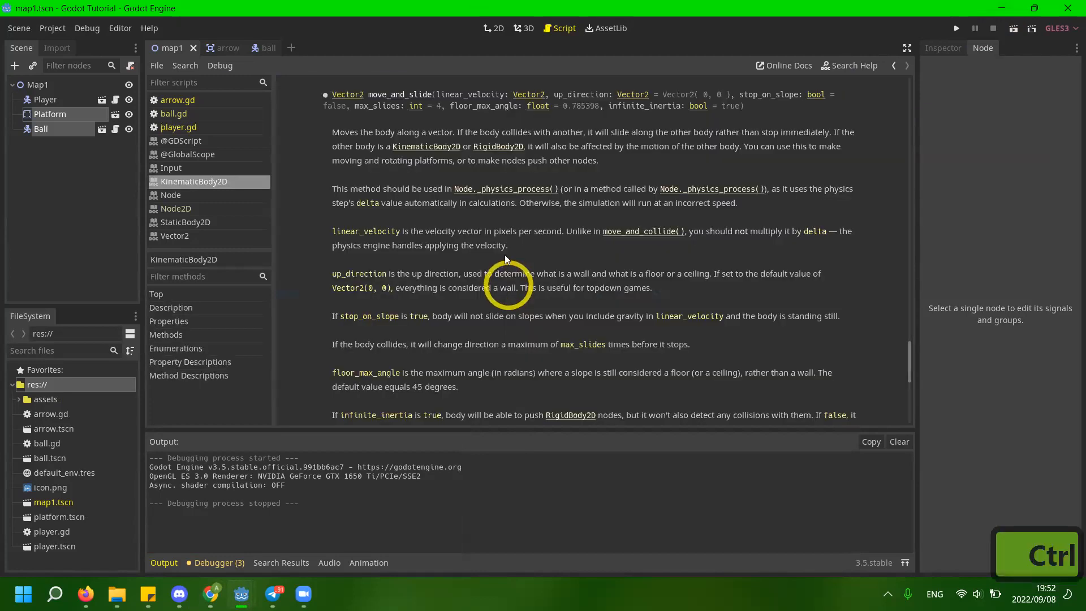
{"action": "left_click_drag", "start_coordinate": [555, 94], "coordinate": [651, 96]}
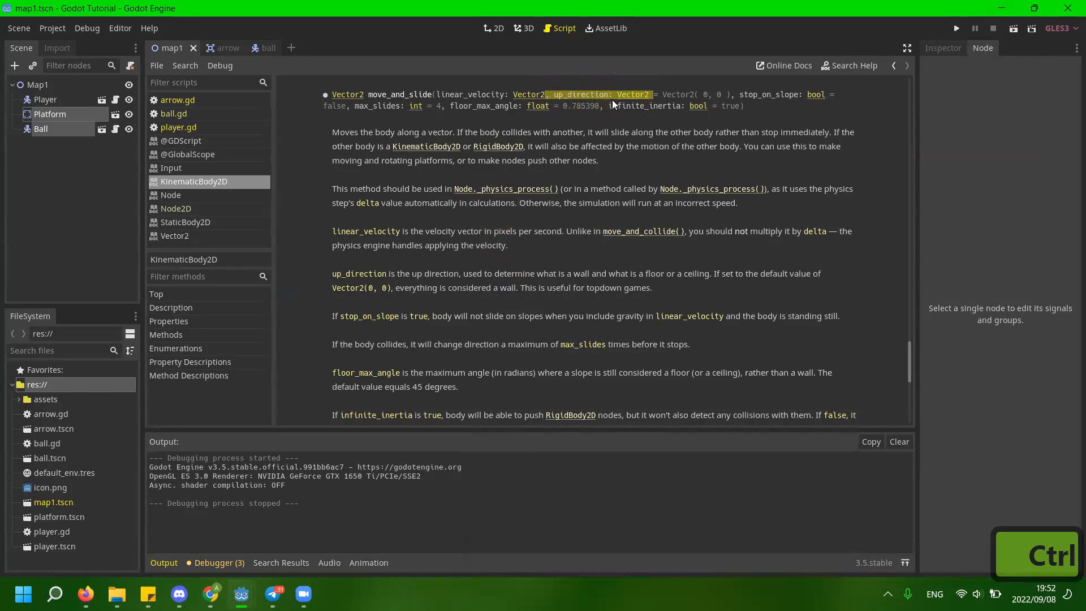
{"action": "left_click", "coordinate": [610, 100]}
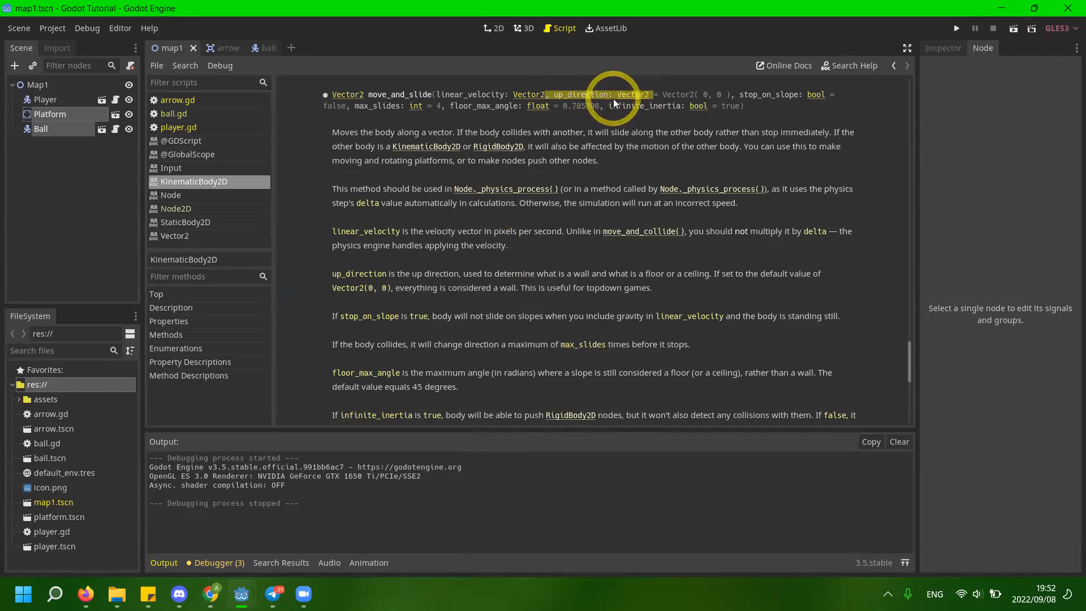
{"action": "left_click", "coordinate": [614, 99]}
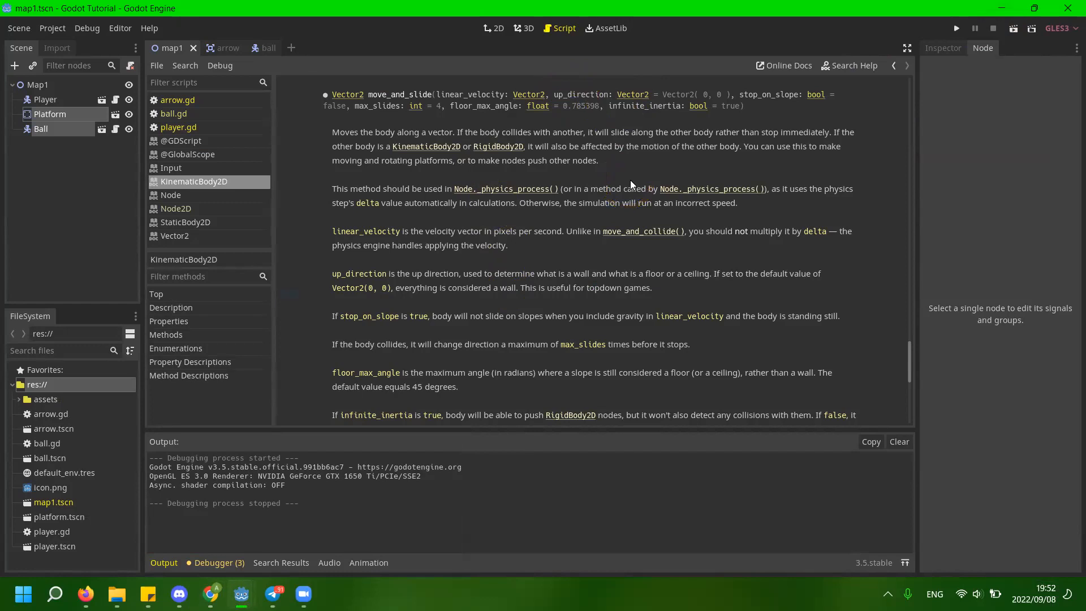
{"action": "scroll", "coordinate": [638, 194], "scroll_direction": "down", "scroll_amount": 1}
{"action": "scroll", "coordinate": [586, 195], "scroll_direction": "up", "scroll_amount": 1}
{"action": "scroll", "coordinate": [387, 236], "scroll_direction": "down", "scroll_amount": 1}
{"action": "scroll", "coordinate": [387, 237], "scroll_direction": "up", "scroll_amount": 1}
{"action": "scroll", "coordinate": [387, 236], "scroll_direction": "down", "scroll_amount": 1}
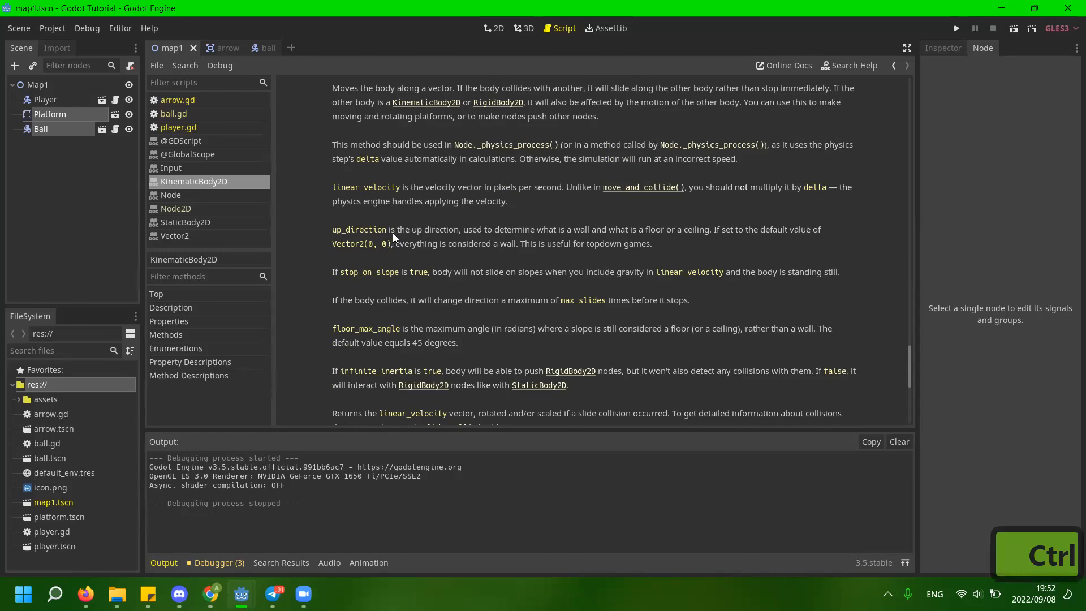
{"action": "key", "text": "ctrl+1"}
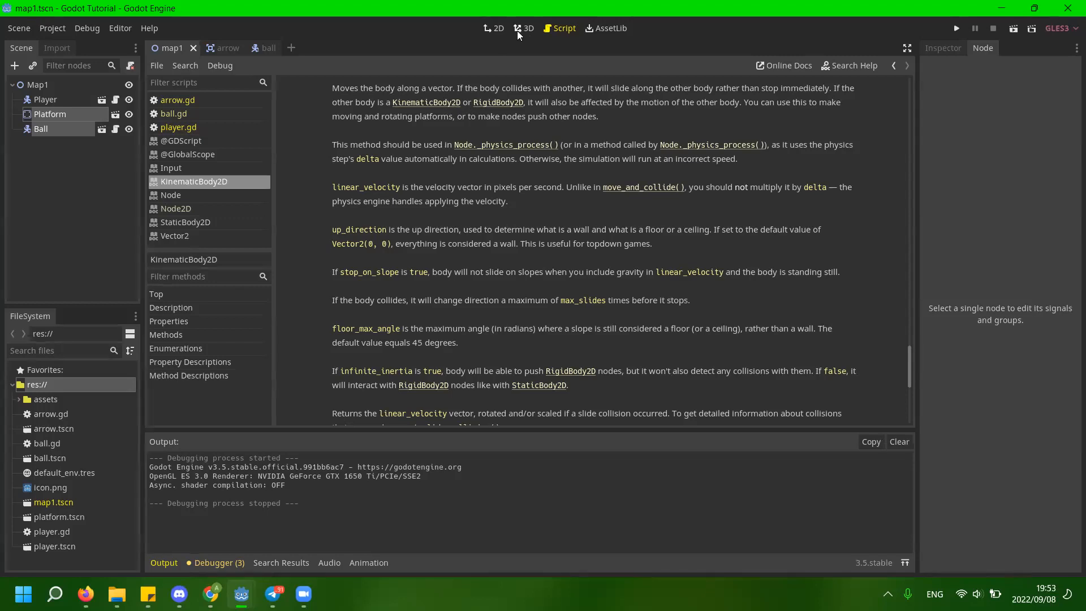
View the map in the 2D workspace and go back to the KinematicBody2D documentation.
{"action": "left_click", "coordinate": [493, 28]}
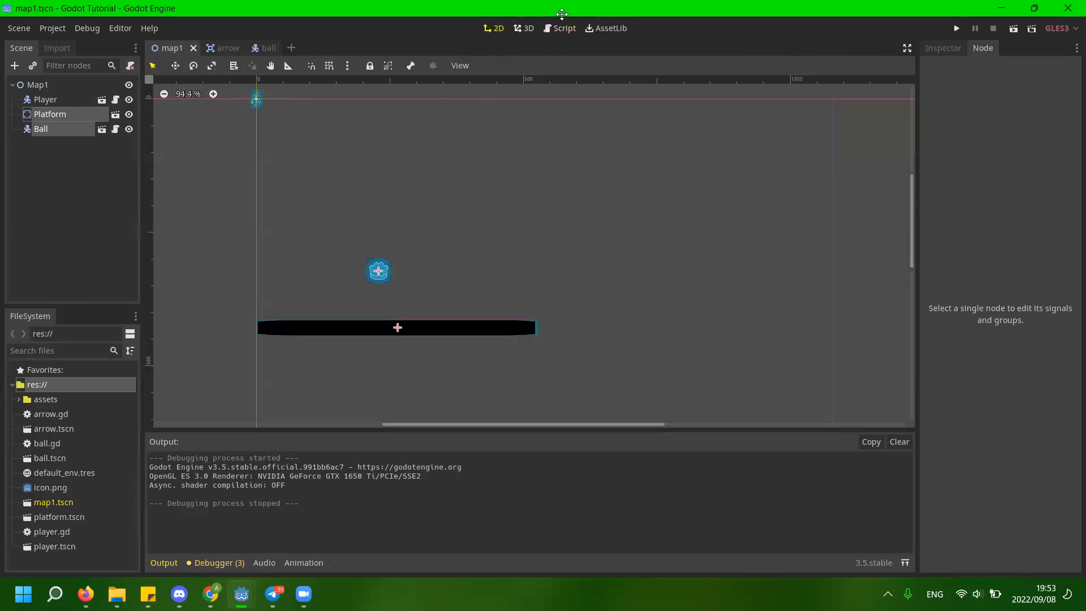
{"action": "left_click", "coordinate": [861, 11]}
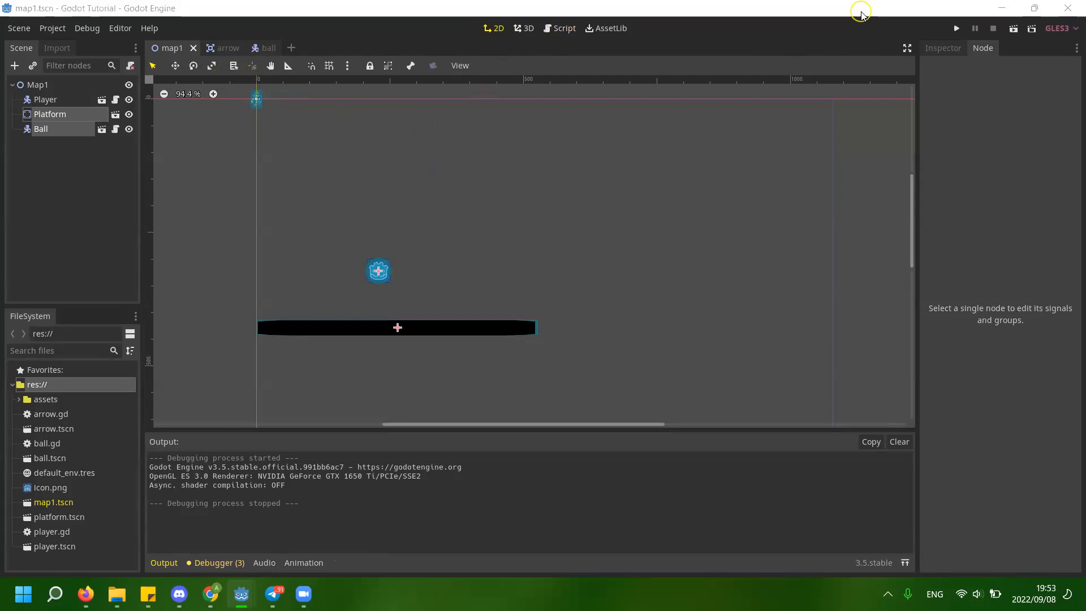
{"action": "left_click", "coordinate": [390, 37]}
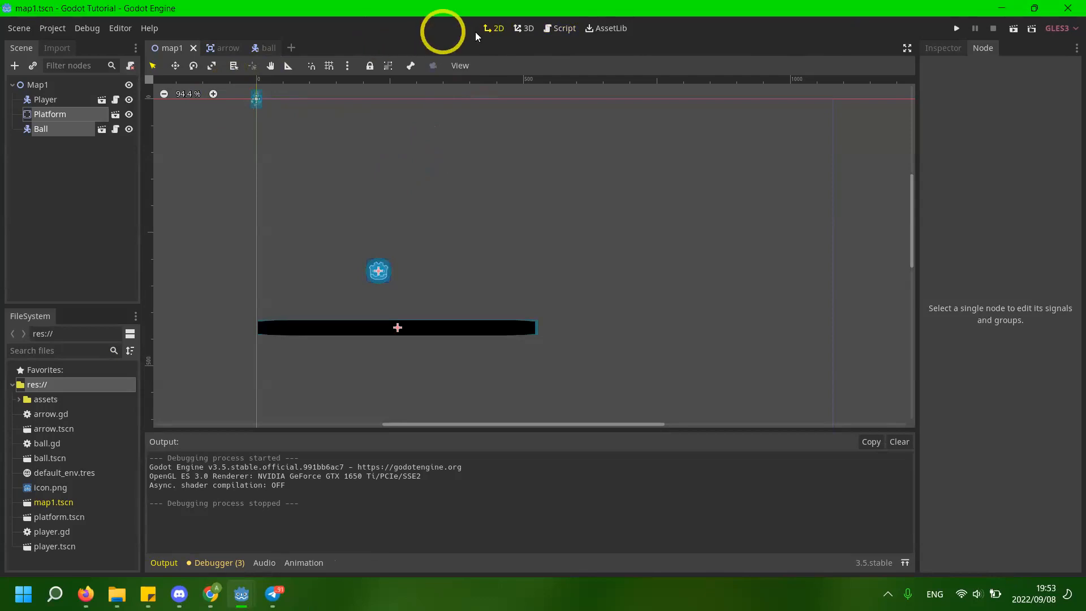
{"action": "left_click", "coordinate": [559, 29]}
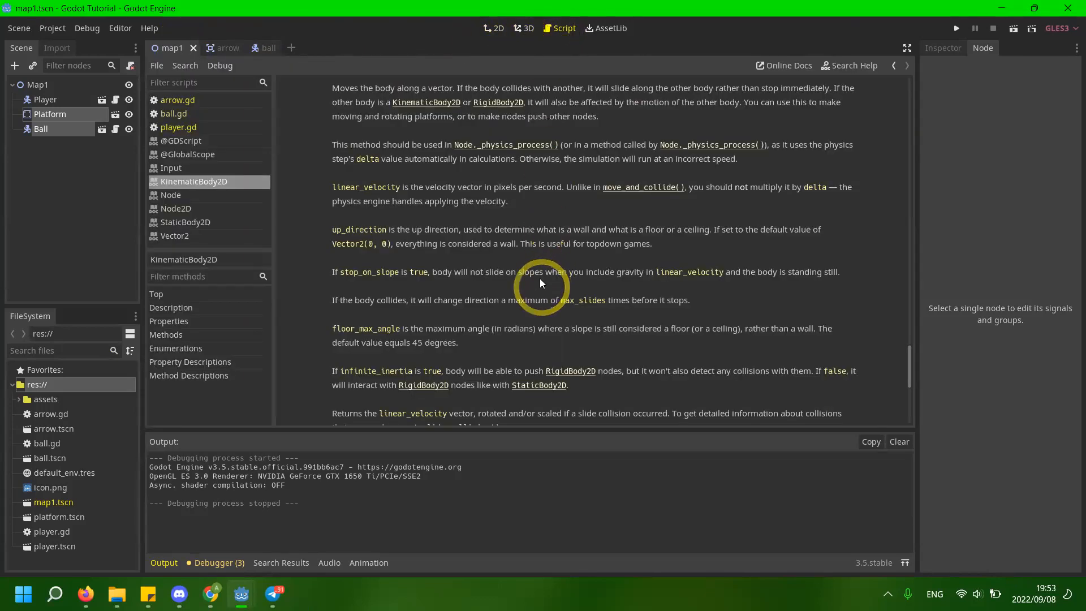
{"action": "scroll", "coordinate": [453, 227], "scroll_direction": "down", "scroll_amount": 3}
{"action": "scroll", "coordinate": [434, 216], "scroll_direction": "up", "scroll_amount": 1}
Return to player.gd and add Vector2(0, -1) as the second argument of the move_and_slide call.
{"action": "key", "text": "alt+Left"}
{"action": "left_click", "coordinate": [511, 168]}
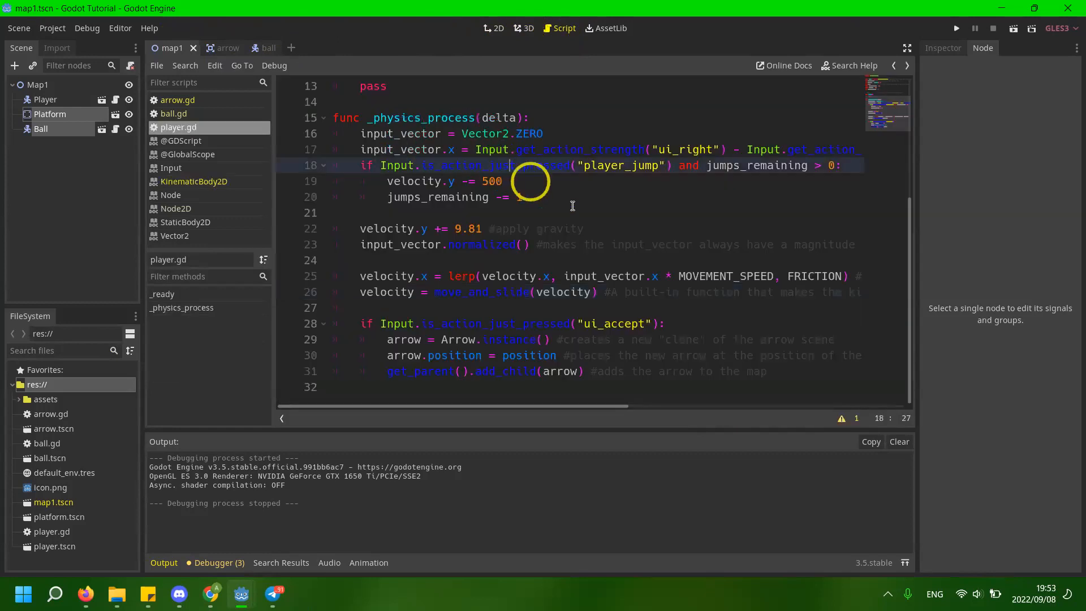
{"action": "left_click", "coordinate": [610, 232]}
{"action": "left_click_drag", "start_coordinate": [479, 249], "coordinate": [482, 249]}
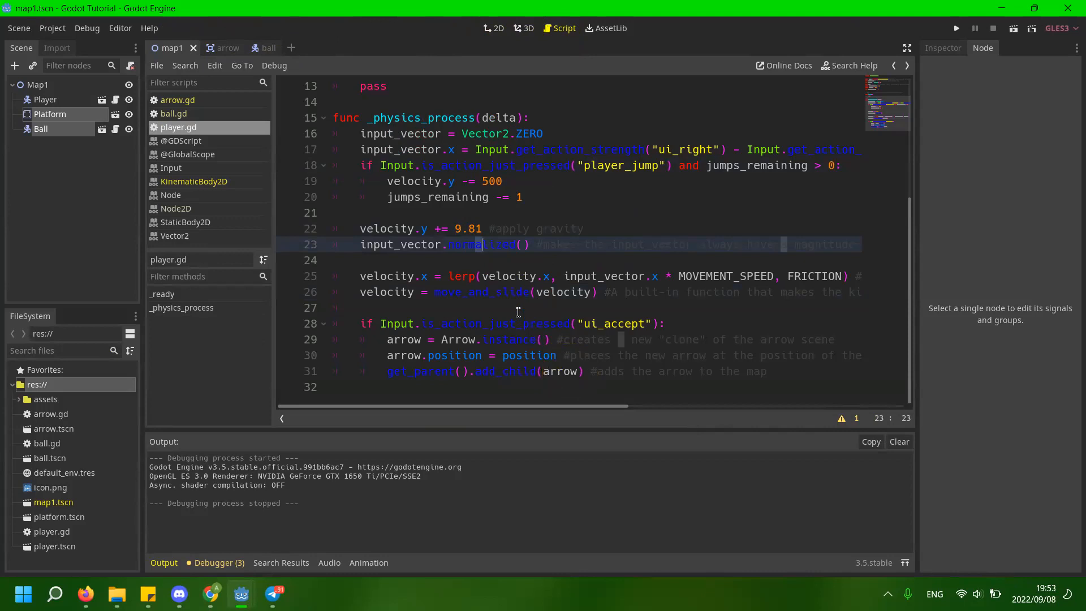
{"action": "left_click", "coordinate": [591, 292]}
{"action": "type", "text": ","}
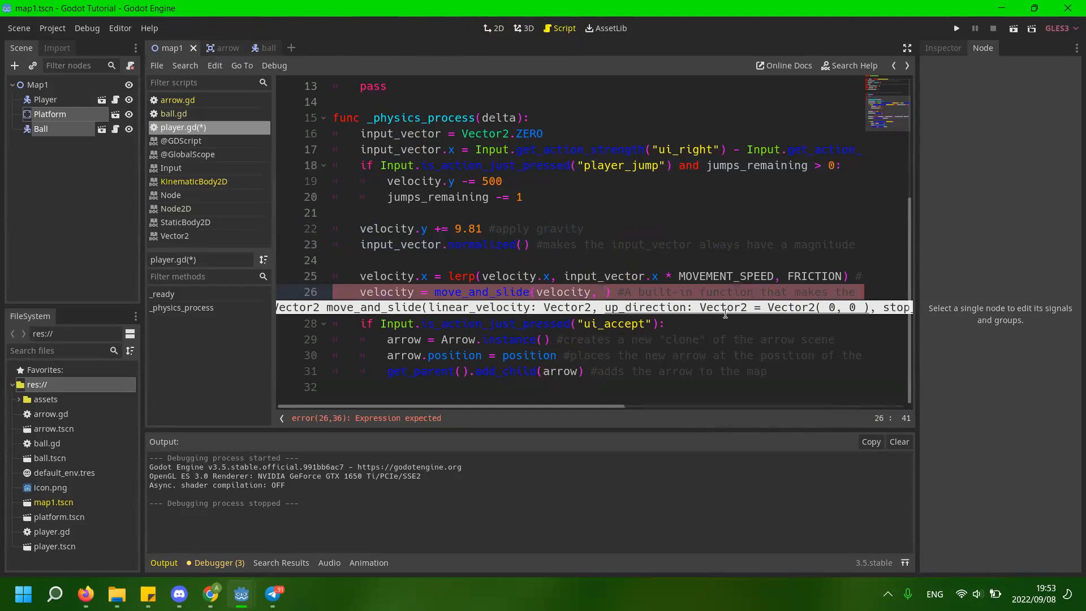
{"action": "type", "text": "Vector2(9"}
{"action": "key", "text": "BackSpace"}
{"action": "type", "text": "0, 0"}
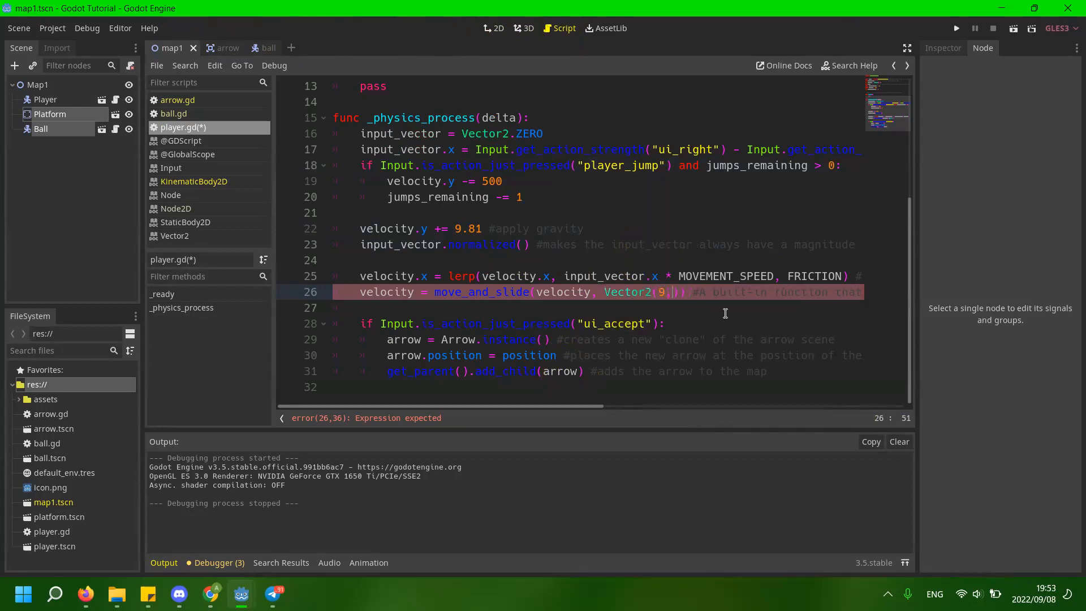
{"action": "key", "text": "BackSpace"}
{"action": "type", "text": "-1"}
{"action": "key", "text": "Right"}
{"action": "key", "text": "Right"}
Replace the Vector2(0, -1) argument of move_and_slide with the constant Vector2.UP.
{"action": "key", "text": "BackSpace"}
{"action": "key", "text": "BackSpace"}
{"action": "key", "text": "BackSpace"}
{"action": "key", "text": "BackSpace"}
{"action": "key", "text": "BackSpace"}
{"action": "key", "text": "BackSpace"}
{"action": "key", "text": "BackSpace"}
{"action": "key", "text": "BackSpace"}
{"action": "type", "text": "."}
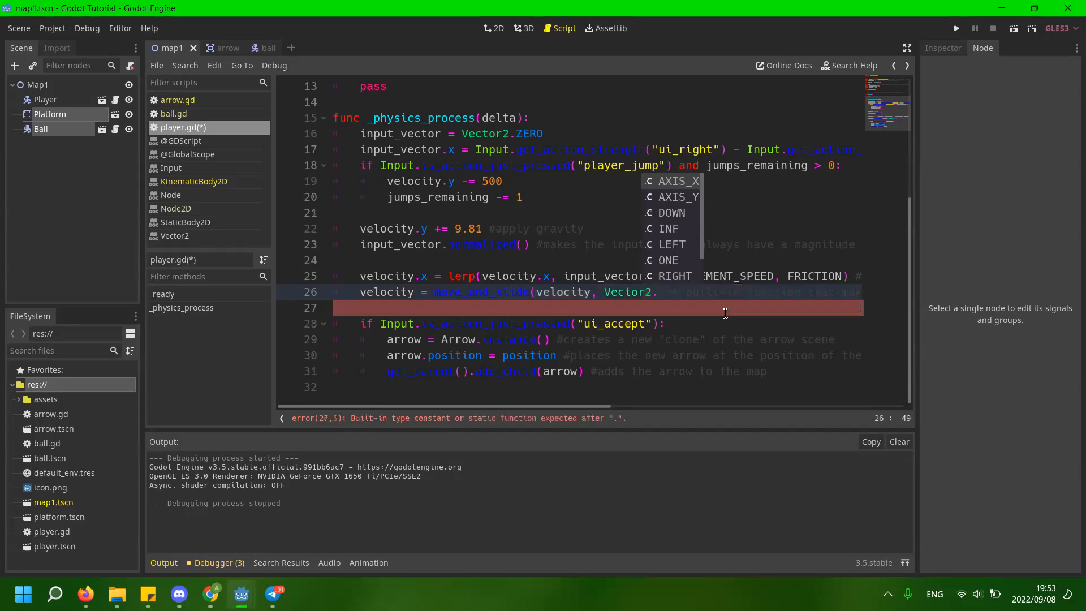
{"action": "type", "text": "UP"}
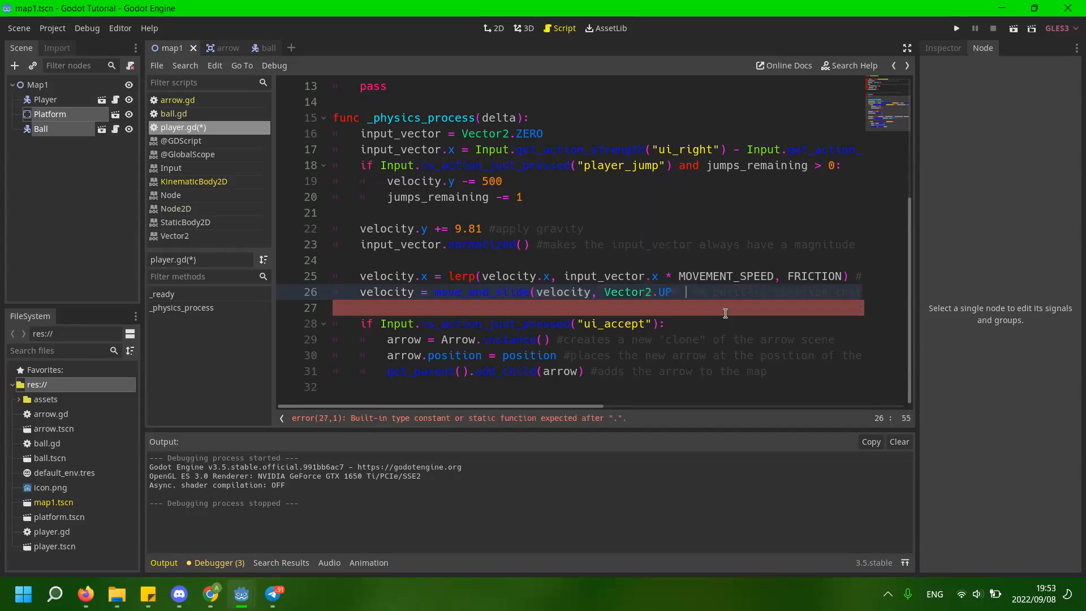
{"action": "type", "text": ")"}
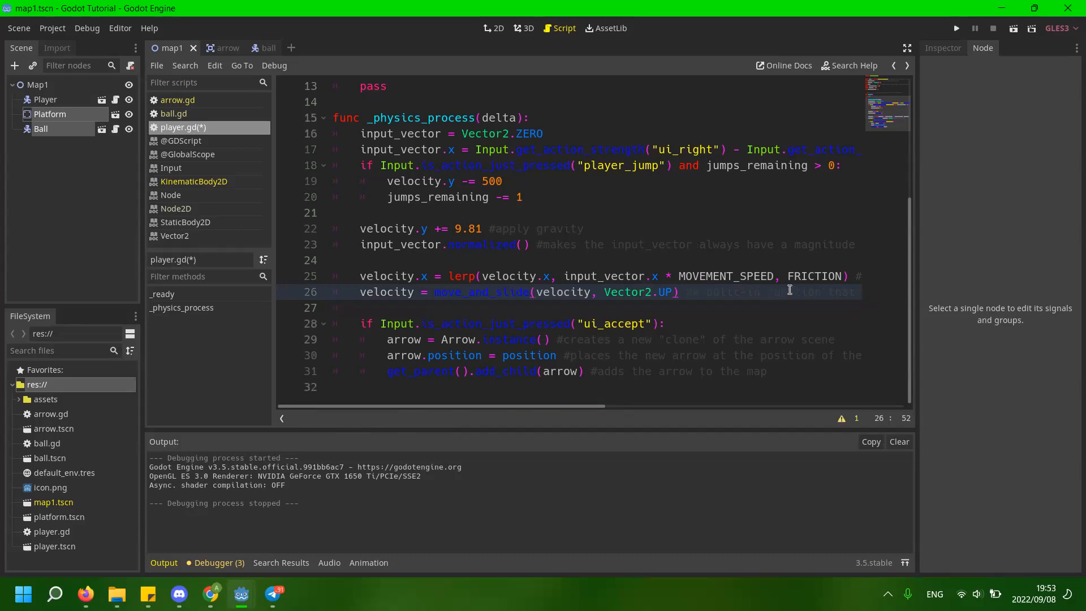
Review the jump code in _physics_process, including the player_jump condition and its jumps_remaining check.
{"action": "left_click", "coordinate": [751, 297]}
{"action": "scroll", "coordinate": [640, 283], "scroll_direction": "up", "scroll_amount": 2}
{"action": "left_click", "coordinate": [624, 291]}
{"action": "scroll", "coordinate": [623, 301], "scroll_direction": "down", "scroll_amount": 2}
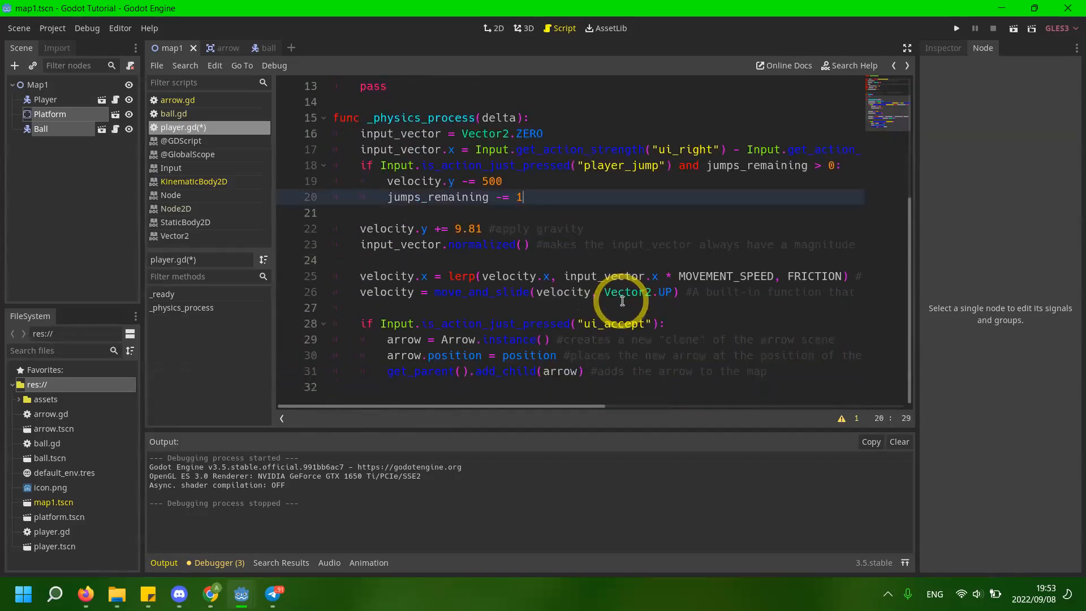
{"action": "scroll", "coordinate": [640, 290], "scroll_direction": "up", "scroll_amount": 1}
{"action": "left_click", "coordinate": [780, 221]}
{"action": "left_click", "coordinate": [781, 217]}
{"action": "left_click", "coordinate": [822, 214]}
{"action": "left_click", "coordinate": [844, 214]}
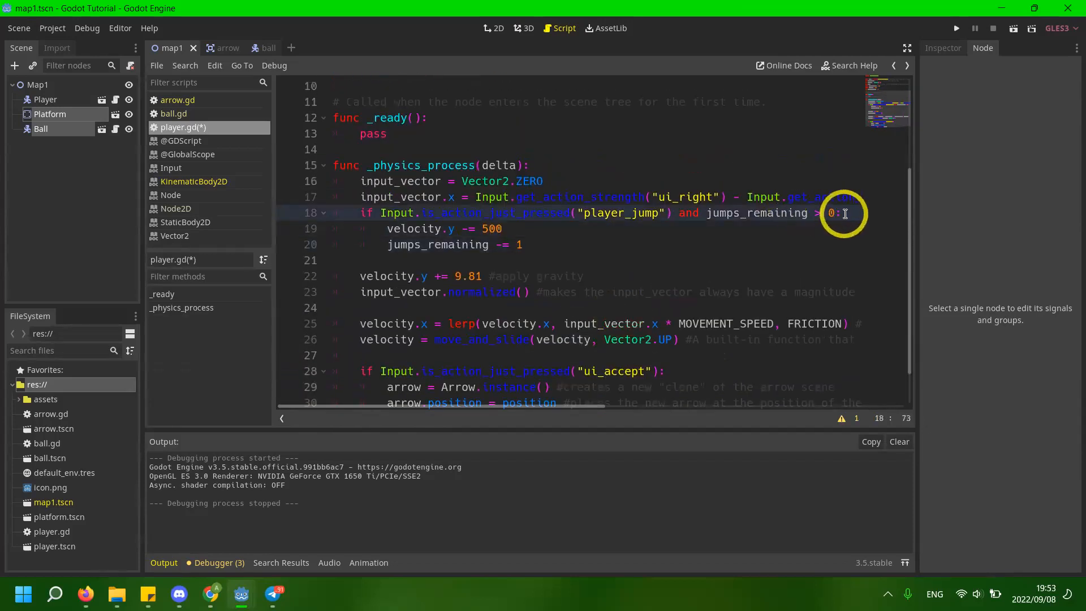
Start a new if statement between the jump block and the gravity line in _physics_process.
{"action": "left_click", "coordinate": [644, 275]}
{"action": "left_click", "coordinate": [644, 260]}
{"action": "key", "text": "Return"}
{"action": "key", "text": "BackSpace"}
{"action": "key", "text": "Tab"}
{"action": "key", "text": "Tab"}
{"action": "key", "text": "BackSpace"}
{"action": "key", "text": "Return"}
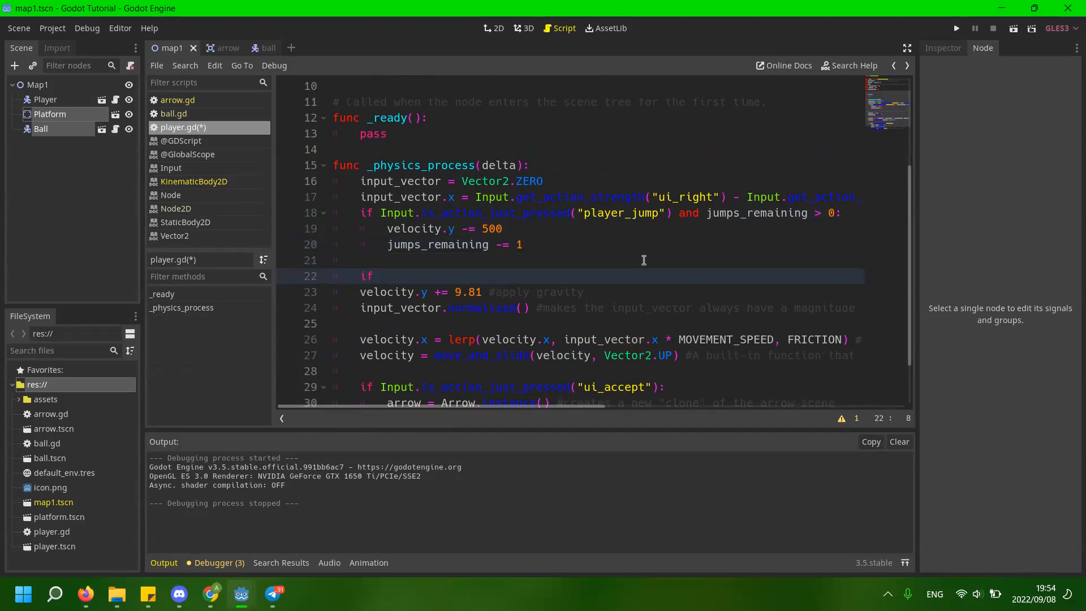
{"action": "key", "text": "ctrl+space"}
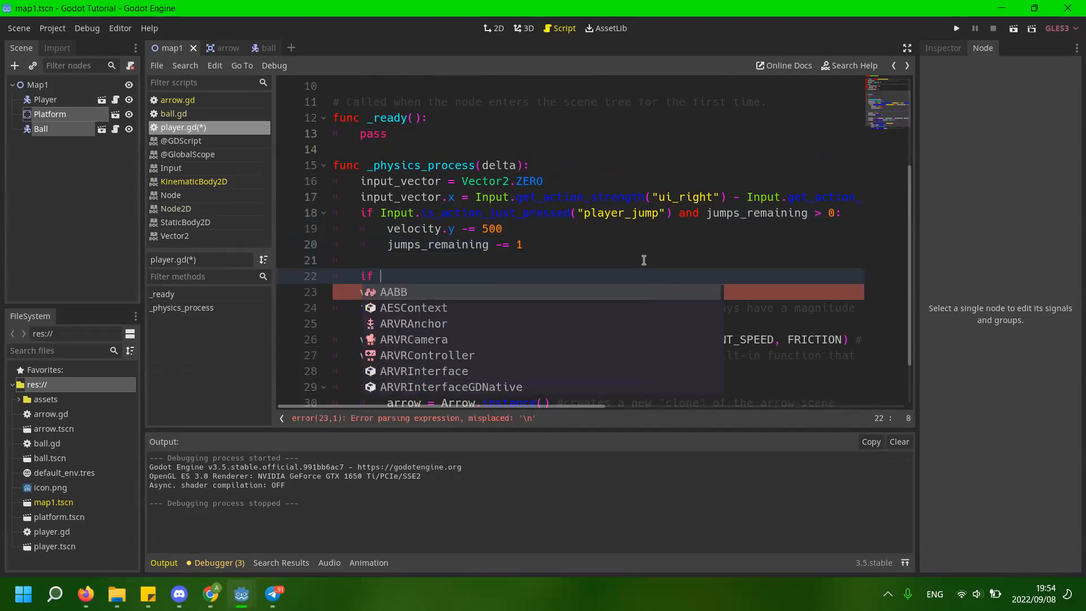
{"action": "key", "text": "Escape"}
{"action": "type", "text": "fl"}
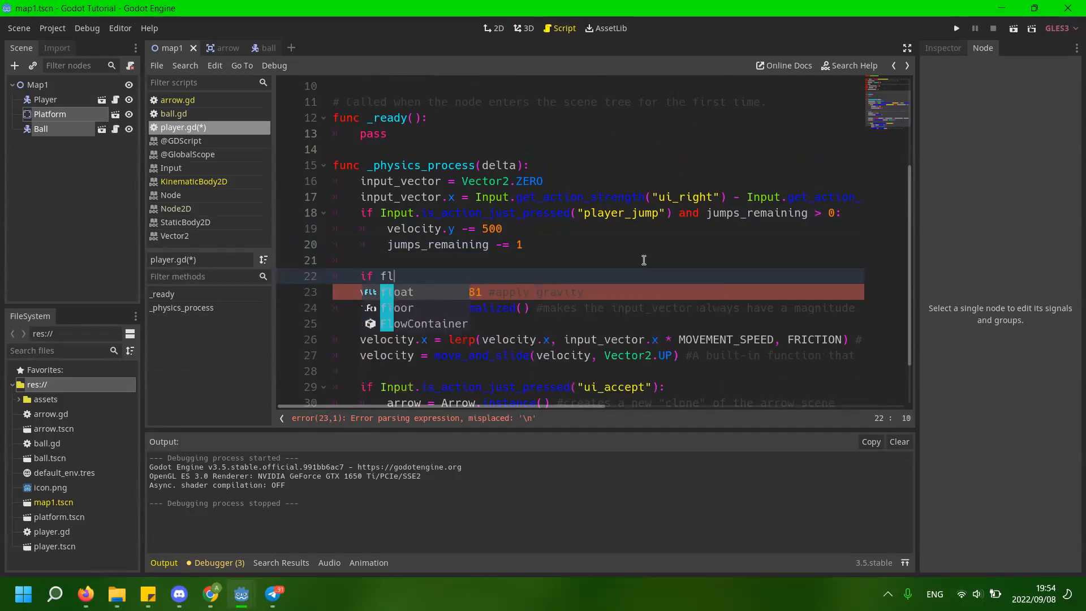
{"action": "type", "text": "oo"}
{"action": "key", "text": "Return"}
{"action": "key", "text": "ctrl+BackSpace"}
{"action": "key", "text": "ctrl+BackSpace"}
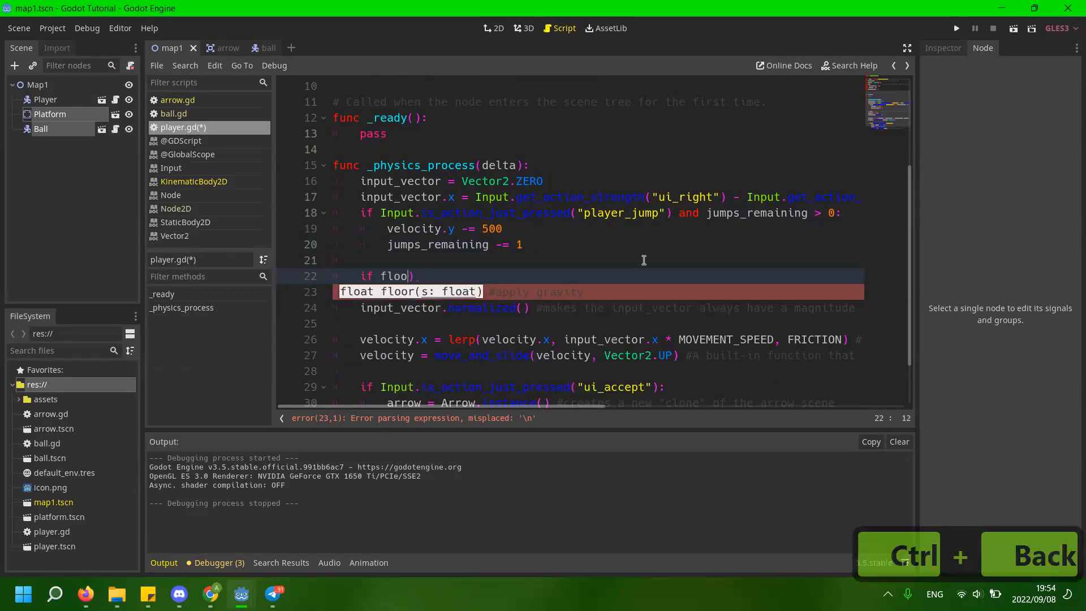
{"action": "key", "text": "Delete"}
Complete the new if statement's condition with a call to is_on_floor().
{"action": "type", "text": "is_o"}
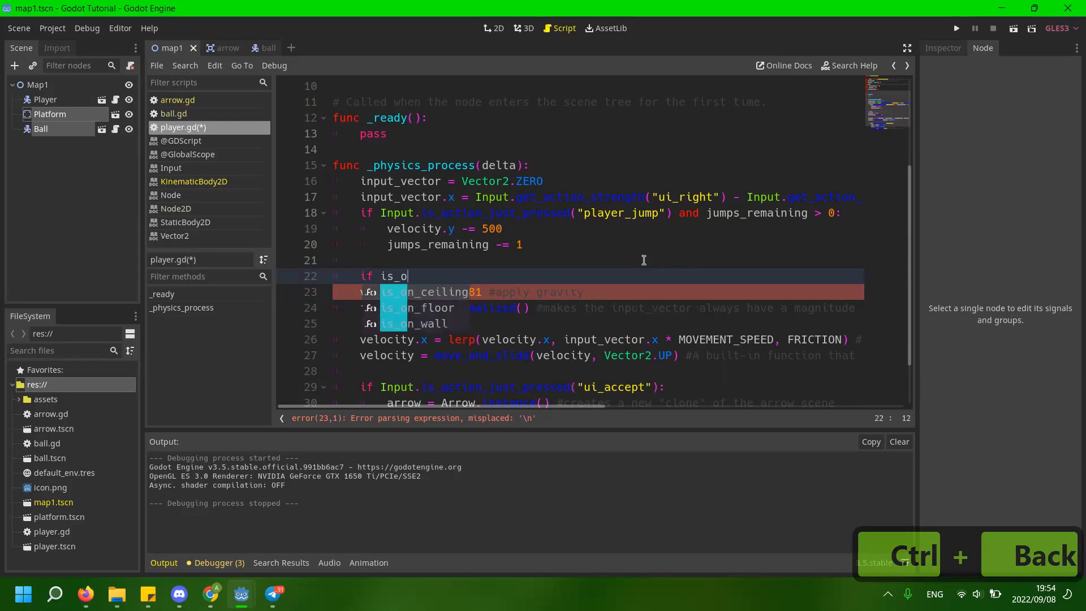
{"action": "key", "text": "ctrl+BackSpace"}
{"action": "type", "text": "_"}
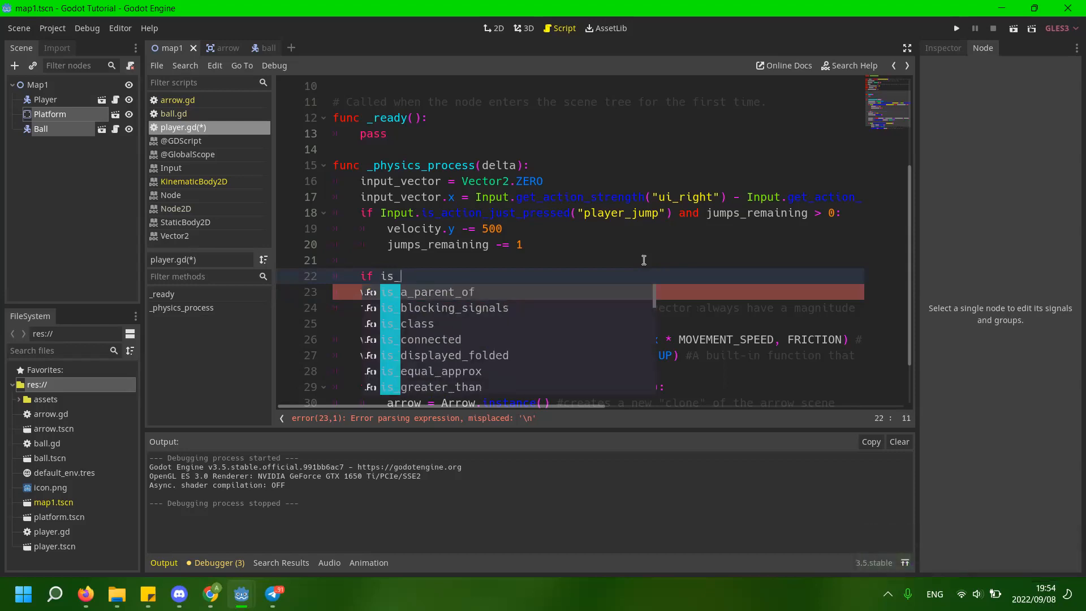
{"action": "type", "text": "On"}
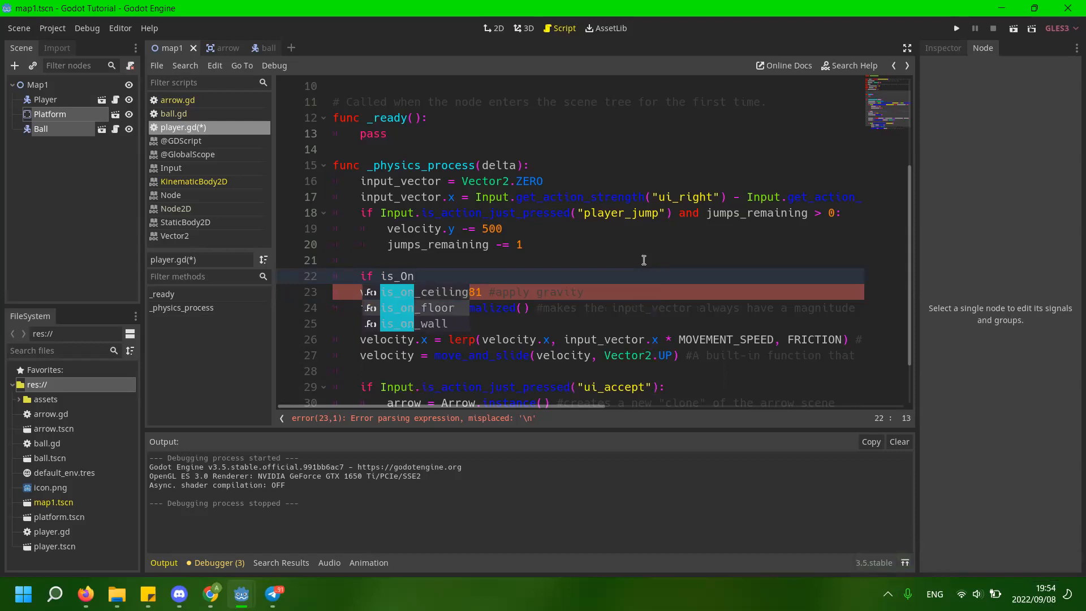
{"action": "key", "text": "Down"}
{"action": "key", "text": "Return"}
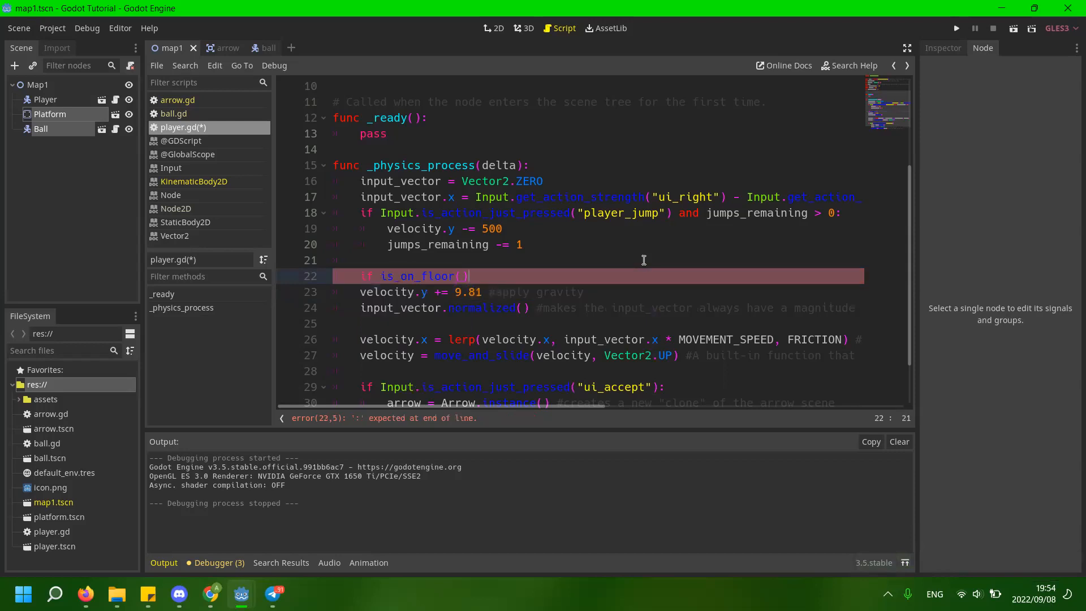
Open the documentation for is_on_floor and look through the KinematicBody2D class reference.
{"action": "left_click", "coordinate": [432, 279], "text": "ctrl"}
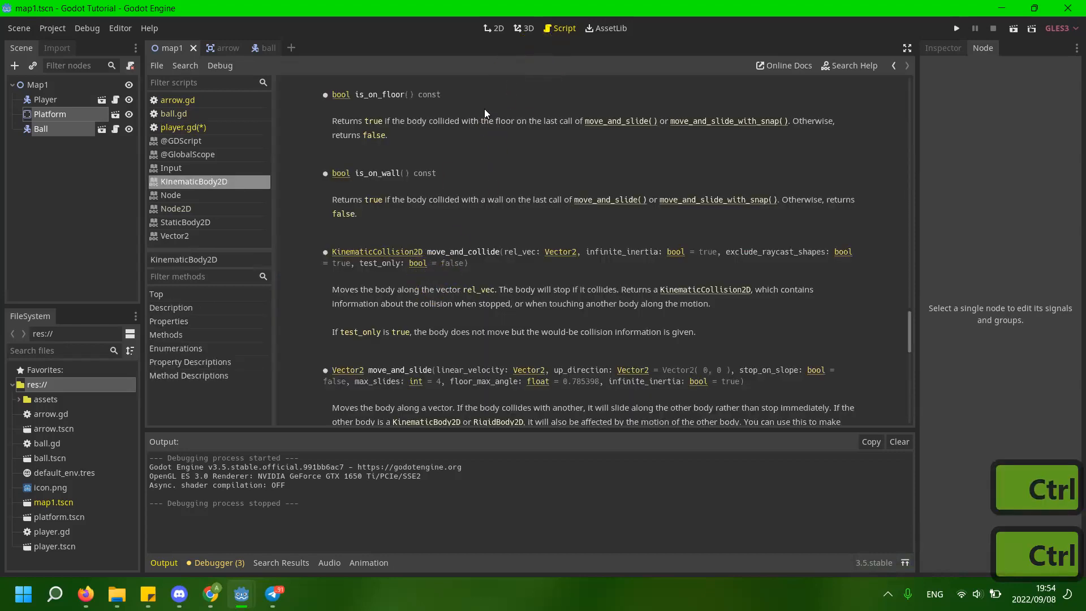
{"action": "key", "text": "ctrl+1"}
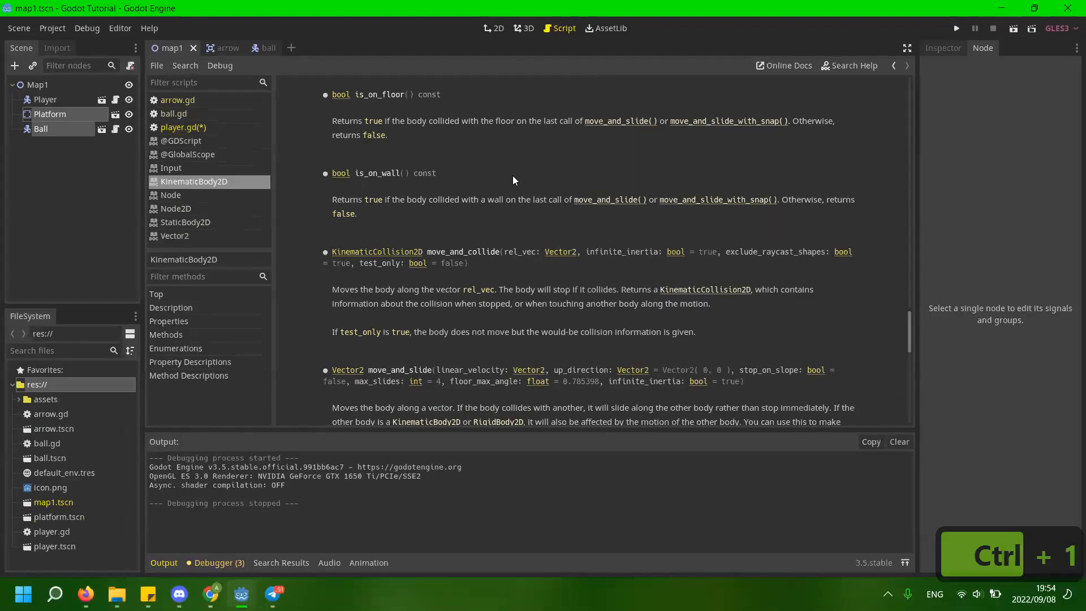
{"action": "scroll", "coordinate": [513, 176], "scroll_direction": "up", "scroll_amount": 2}
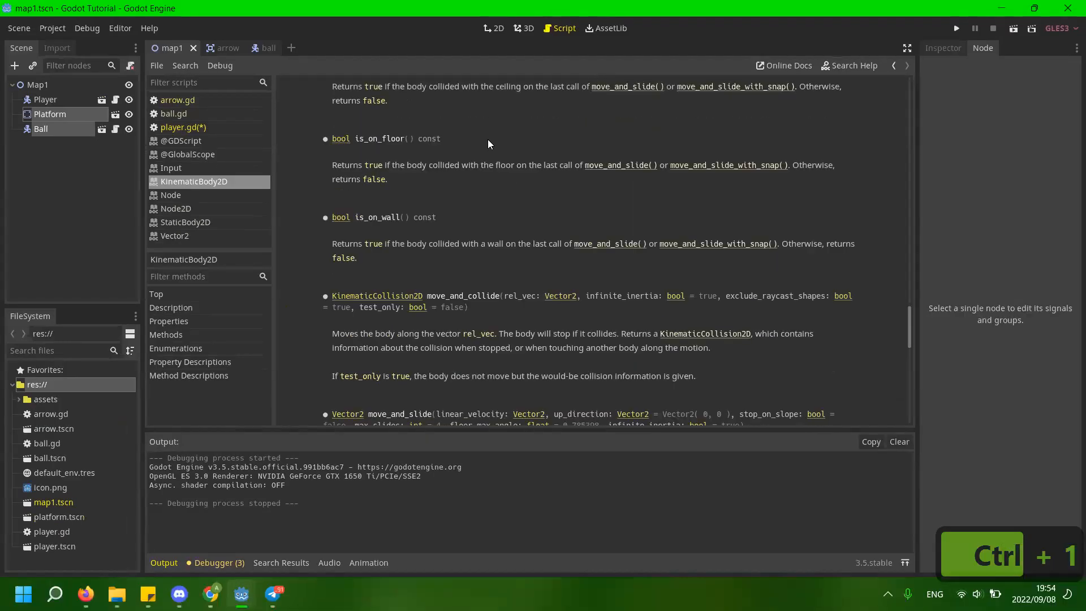
{"action": "scroll", "coordinate": [483, 173], "scroll_direction": "down", "scroll_amount": 3}
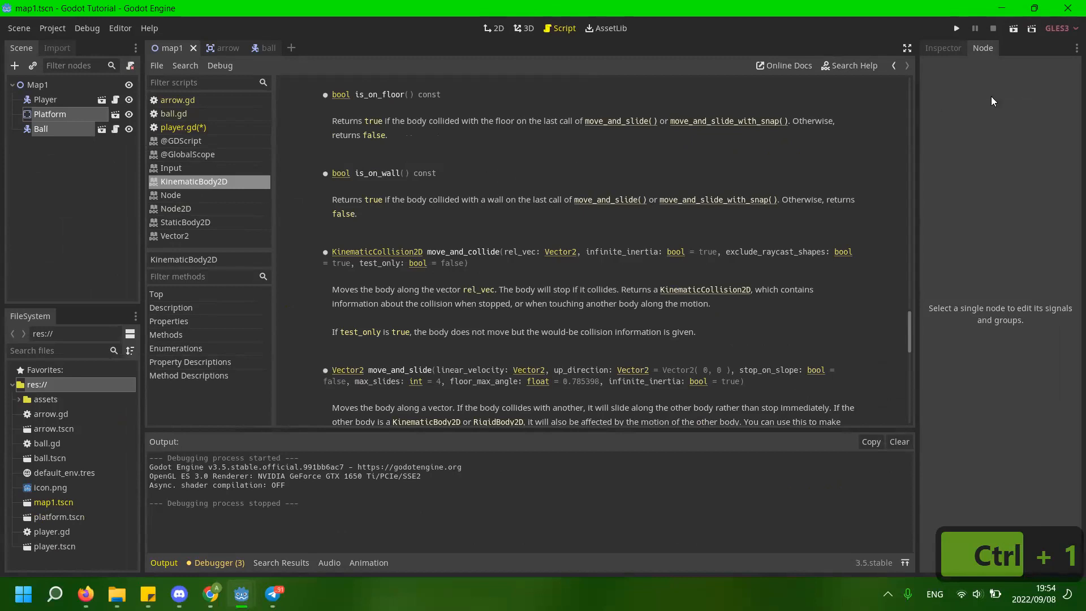
{"action": "left_click_drag", "start_coordinate": [909, 332], "coordinate": [924, 85]}
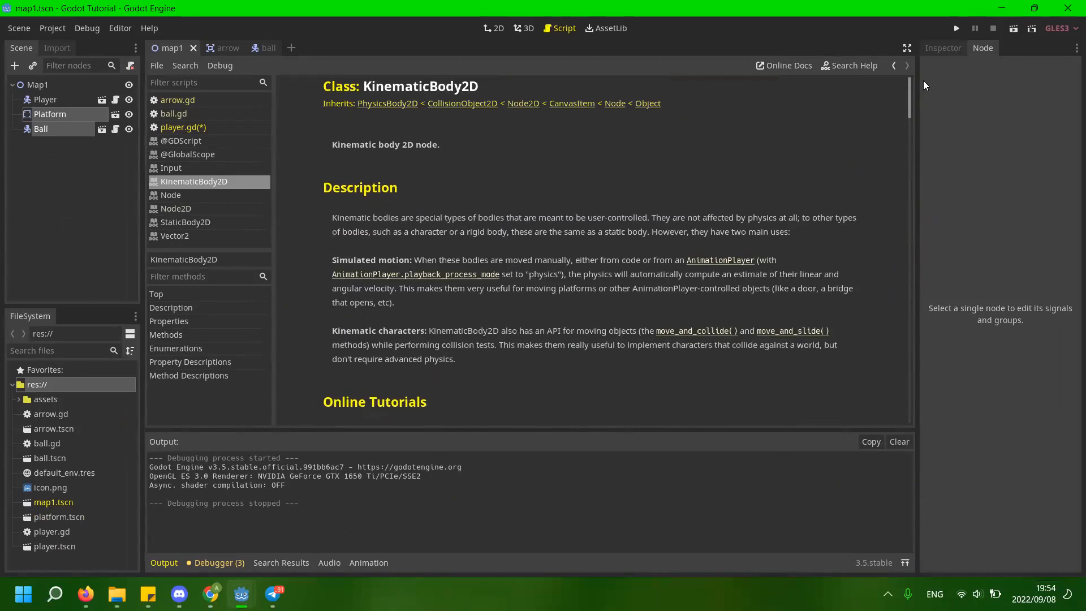
{"action": "left_click_drag", "start_coordinate": [910, 101], "coordinate": [908, 295]}
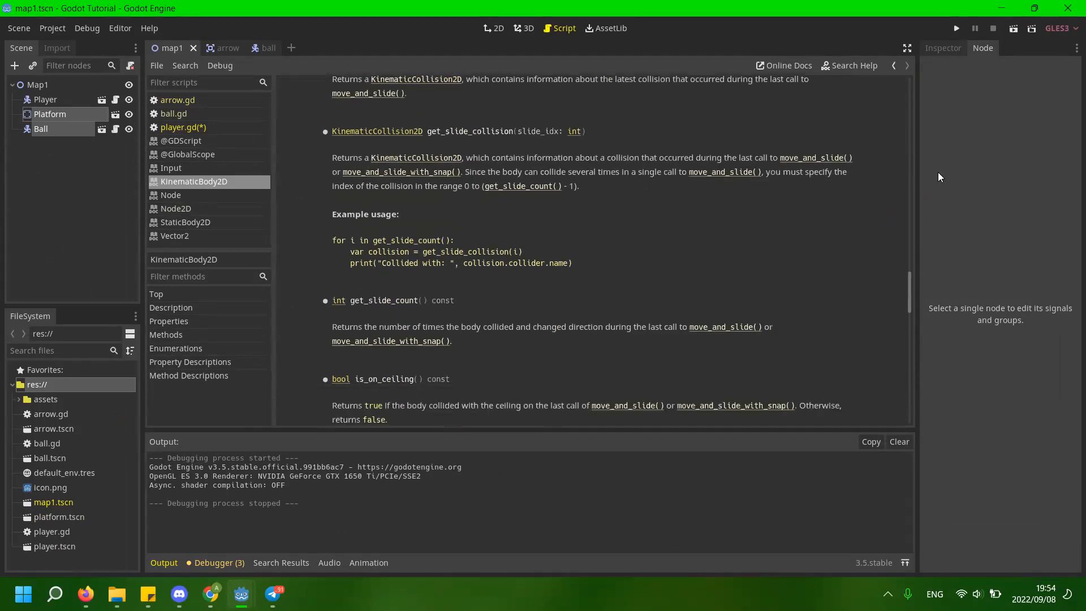
Inspect the Ball node's script, ball.gd, and return to player.gd.
{"action": "left_click", "coordinate": [491, 30]}
{"action": "left_click", "coordinate": [551, 28]}
{"action": "left_click", "coordinate": [116, 129]}
{"action": "left_click", "coordinate": [504, 214]}
{"action": "scroll", "coordinate": [521, 273], "scroll_direction": "down", "scroll_amount": 2}
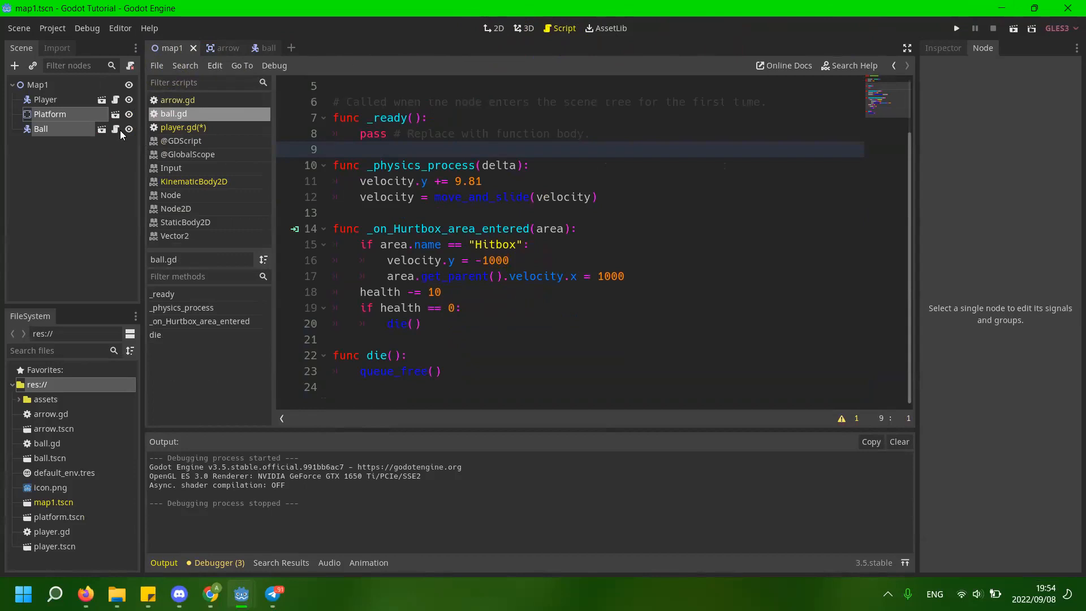
{"action": "left_click", "coordinate": [603, 164]}
{"action": "left_click", "coordinate": [498, 28]}
{"action": "left_click", "coordinate": [558, 28]}
{"action": "left_click", "coordinate": [192, 126]}
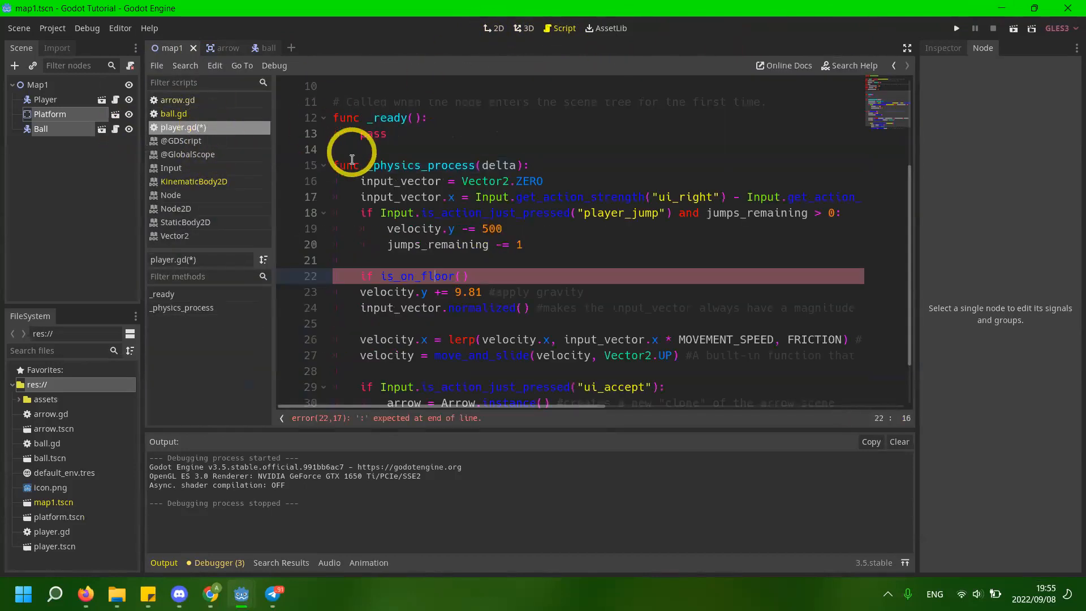
Complete the is_on_floor() condition and have its body set jumps_remaining to 1.
{"action": "left_click", "coordinate": [514, 276]}
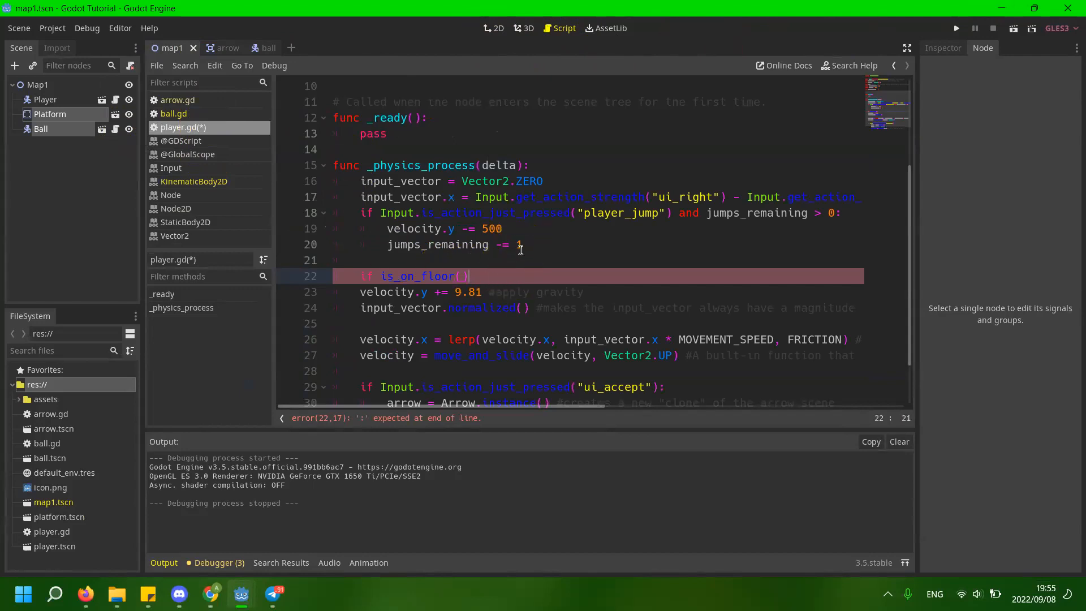
{"action": "type", "text": ":"}
{"action": "key", "text": "Return"}
{"action": "type", "text": "jumps_r"}
{"action": "key", "text": "Return"}
{"action": "type", "text": "= 1"}
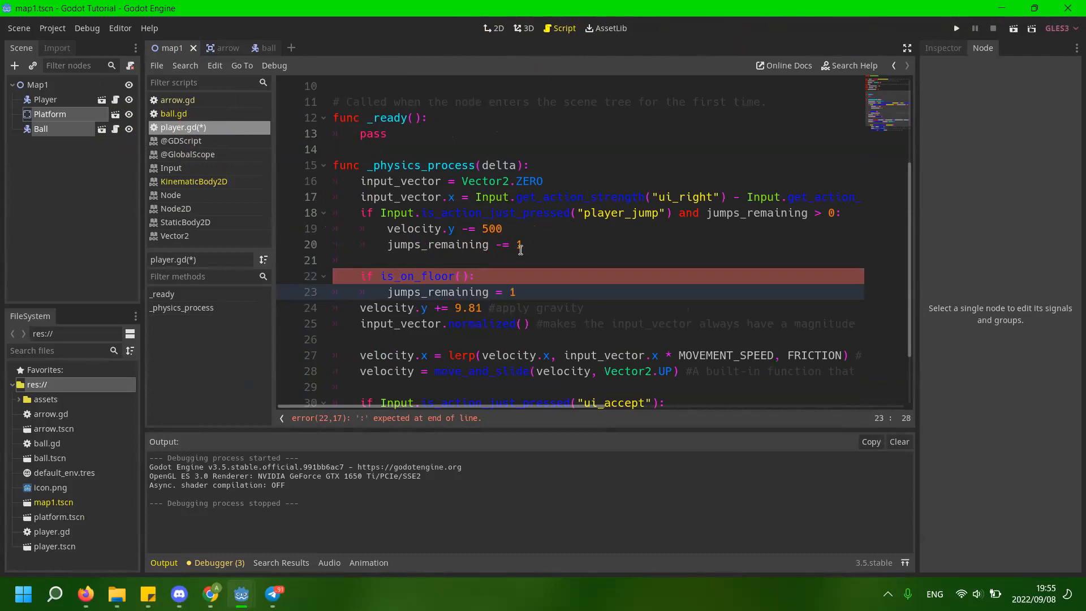
Run the game and test the jump limit by moving, jumping repeatedly and shooting arrows, and stop it.
{"action": "left_click", "coordinate": [957, 29]}
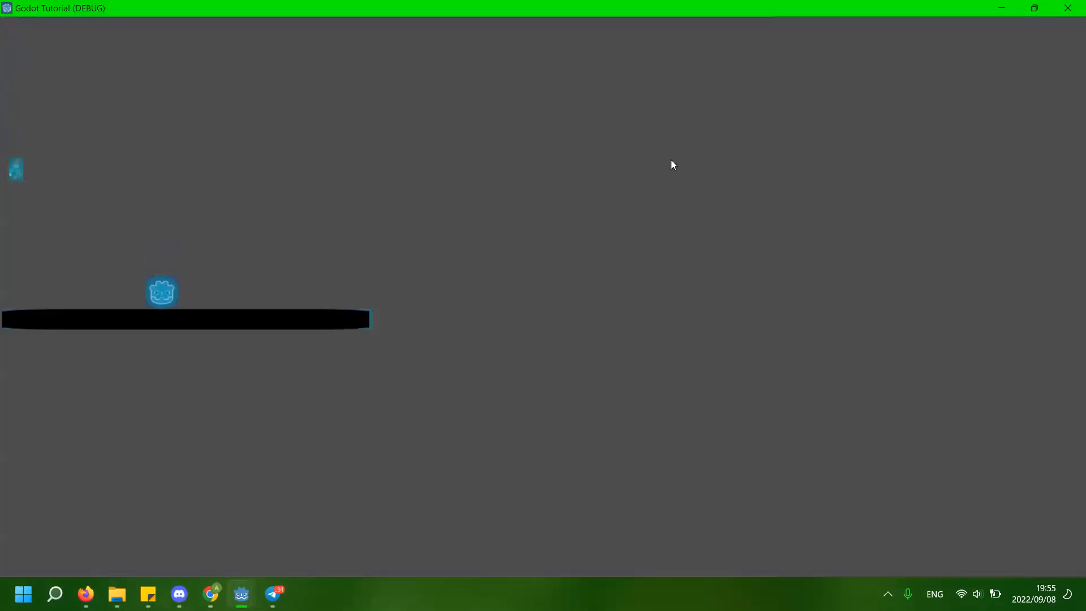
{"action": "key", "text": "d"}
{"action": "key", "text": "space"}
{"action": "left_click", "coordinate": [671, 160]}
{"action": "key", "text": "space"}
{"action": "left_click", "coordinate": [671, 160]}
{"action": "key", "text": "d"}
{"action": "key", "text": "space"}
{"action": "left_click", "coordinate": [671, 160]}
{"action": "left_click", "coordinate": [671, 159]}
{"action": "left_click", "coordinate": [671, 160]}
{"action": "left_click", "coordinate": [671, 160]}
{"action": "left_click", "coordinate": [671, 160]}
{"action": "key", "text": "space"}
{"action": "left_click", "coordinate": [671, 160]}
{"action": "left_click", "coordinate": [671, 160]}
{"action": "key", "text": "space"}
{"action": "left_click", "coordinate": [671, 160]}
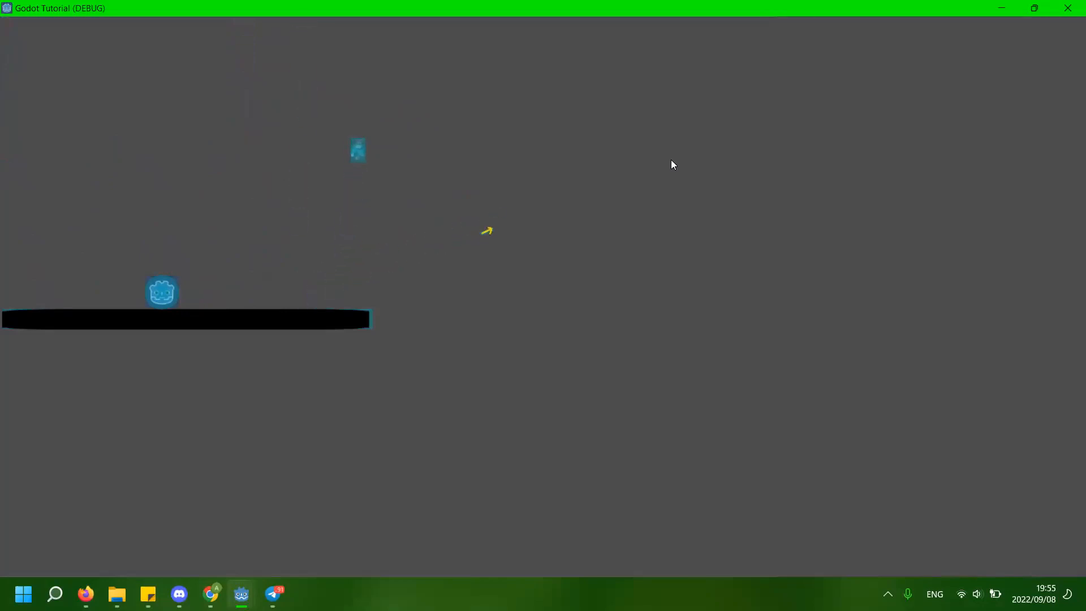
{"action": "left_click", "coordinate": [672, 164]}
{"action": "left_click", "coordinate": [672, 164]}
{"action": "left_click", "coordinate": [672, 165]}
{"action": "key", "text": "space"}
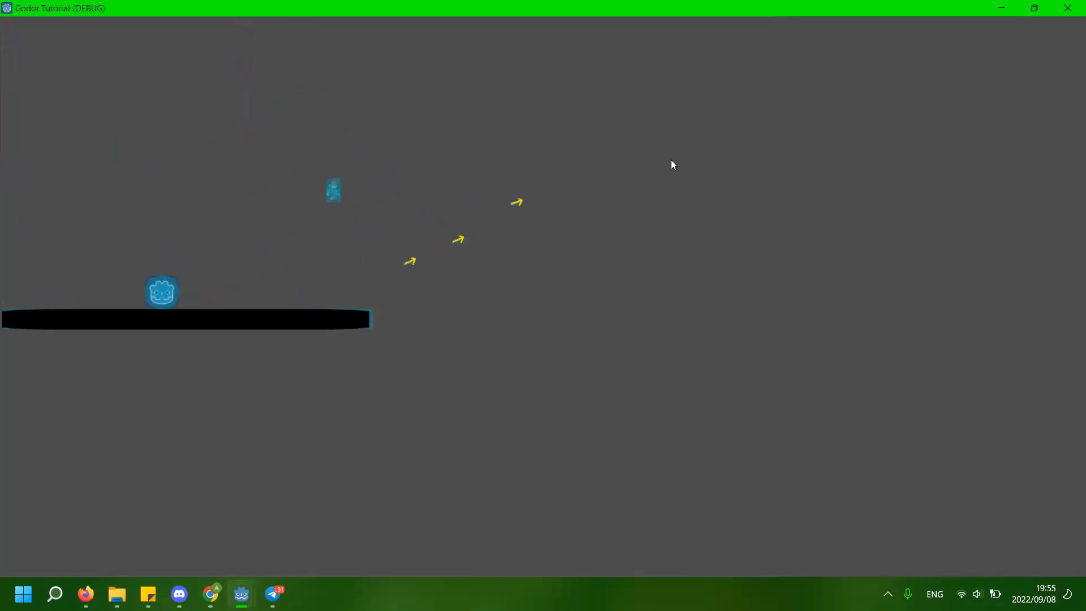
{"action": "key", "text": "F8"}
Examine how jumps_remaining is declared, decreased on a jump and reset on the floor in player.gd.
{"action": "left_click", "coordinate": [999, 82]}
{"action": "scroll", "coordinate": [629, 249], "scroll_direction": "down", "scroll_amount": 1}
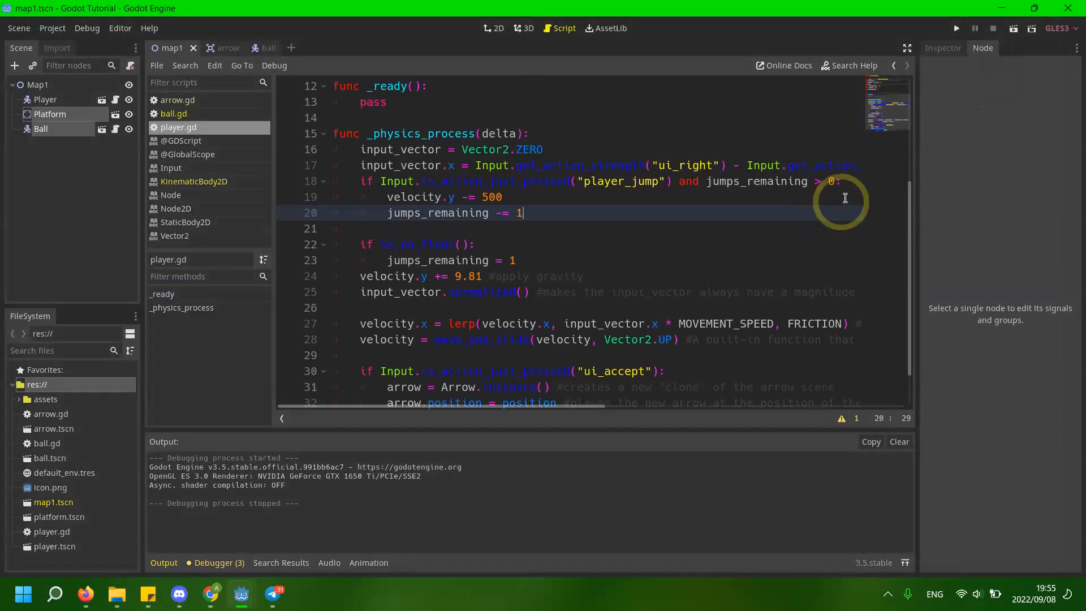
{"action": "left_click", "coordinate": [843, 181]}
{"action": "left_click", "coordinate": [535, 228]}
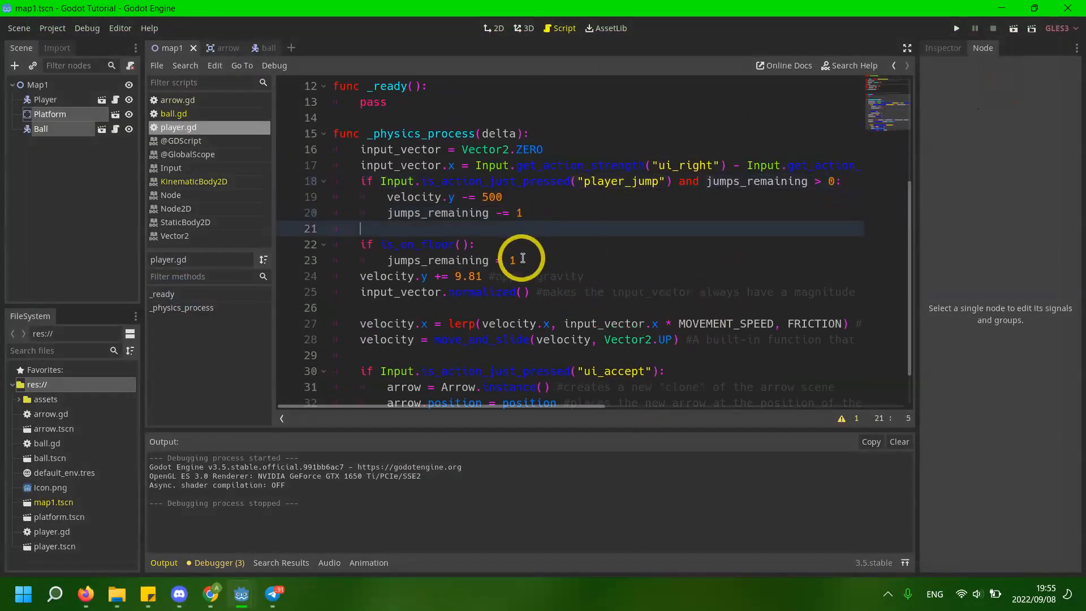
{"action": "scroll", "coordinate": [521, 232], "scroll_direction": "up", "scroll_amount": 4}
{"action": "left_click", "coordinate": [504, 214]}
{"action": "scroll", "coordinate": [526, 250], "scroll_direction": "down", "scroll_amount": 2}
{"action": "left_click", "coordinate": [539, 297]}
{"action": "left_click", "coordinate": [538, 337]}
{"action": "left_click", "coordinate": [542, 297]}
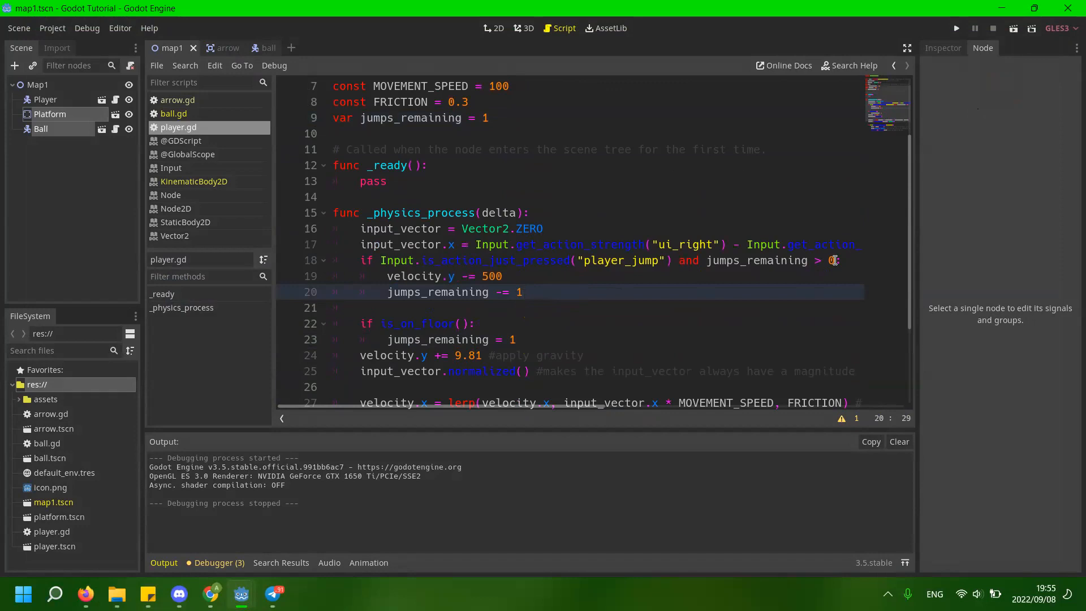
{"action": "left_click", "coordinate": [815, 291]}
{"action": "left_click", "coordinate": [549, 342]}
{"action": "scroll", "coordinate": [550, 343], "scroll_direction": "down", "scroll_amount": 1}
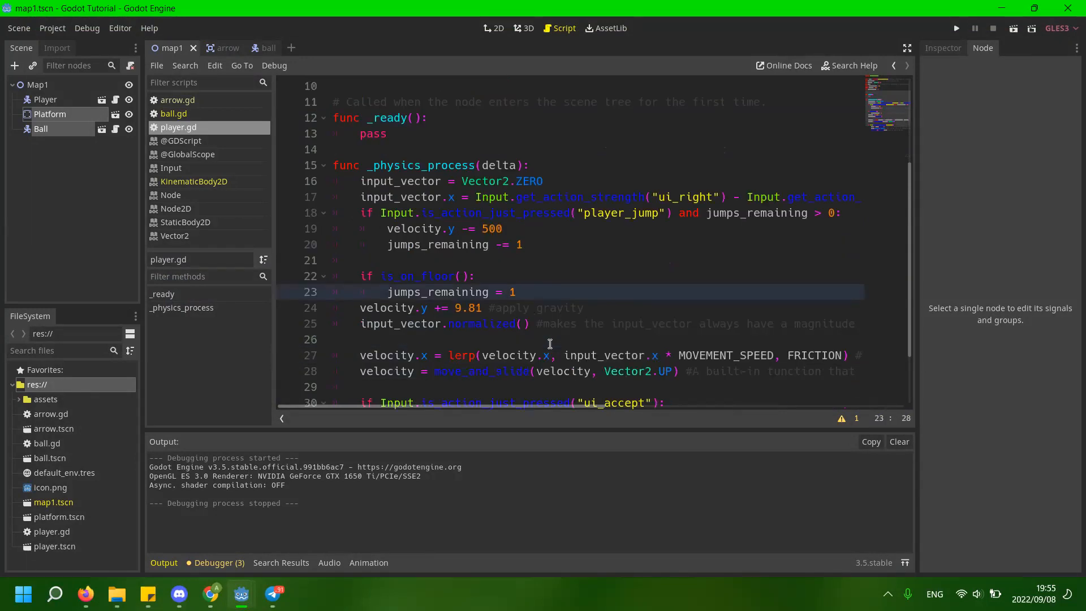
Move the is_on_floor() block that resets jumps_remaining to directly above the player_jump check in _physics_process.
{"action": "left_click_drag", "start_coordinate": [539, 294], "coordinate": [301, 281]}
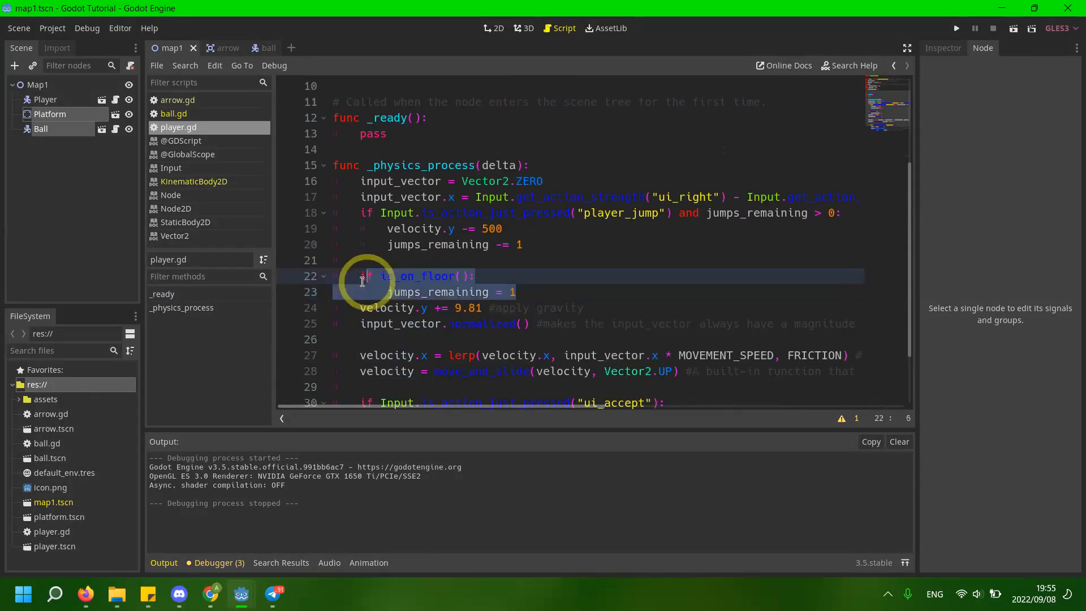
{"action": "key", "text": "ctrl+x"}
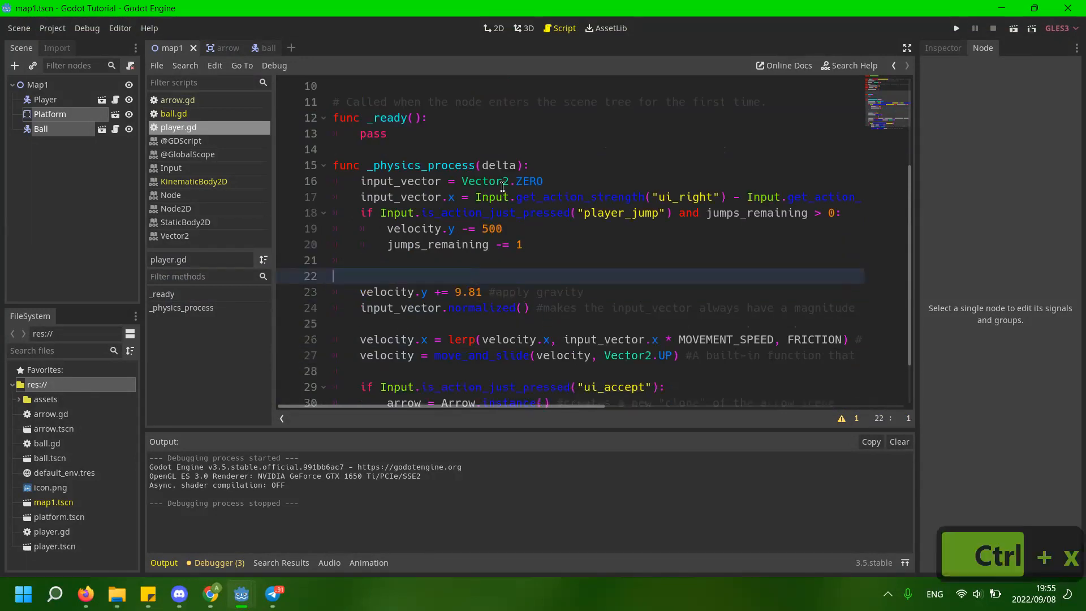
{"action": "left_click_drag", "start_coordinate": [859, 201], "coordinate": [868, 199]}
{"action": "left_click", "coordinate": [854, 198]}
{"action": "key", "text": "Return"}
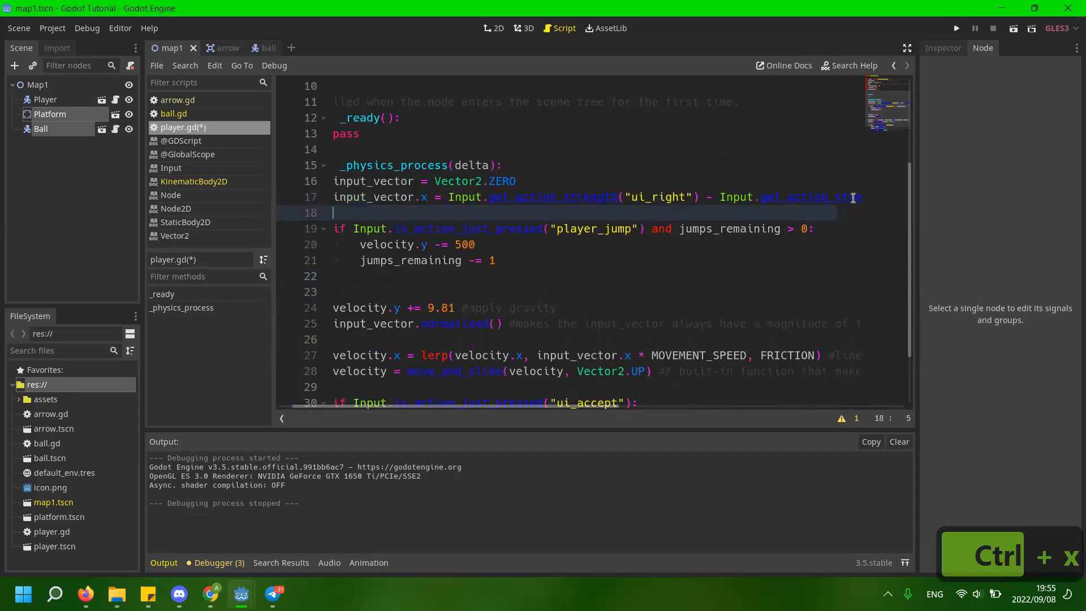
{"action": "key", "text": "ctrl+v"}
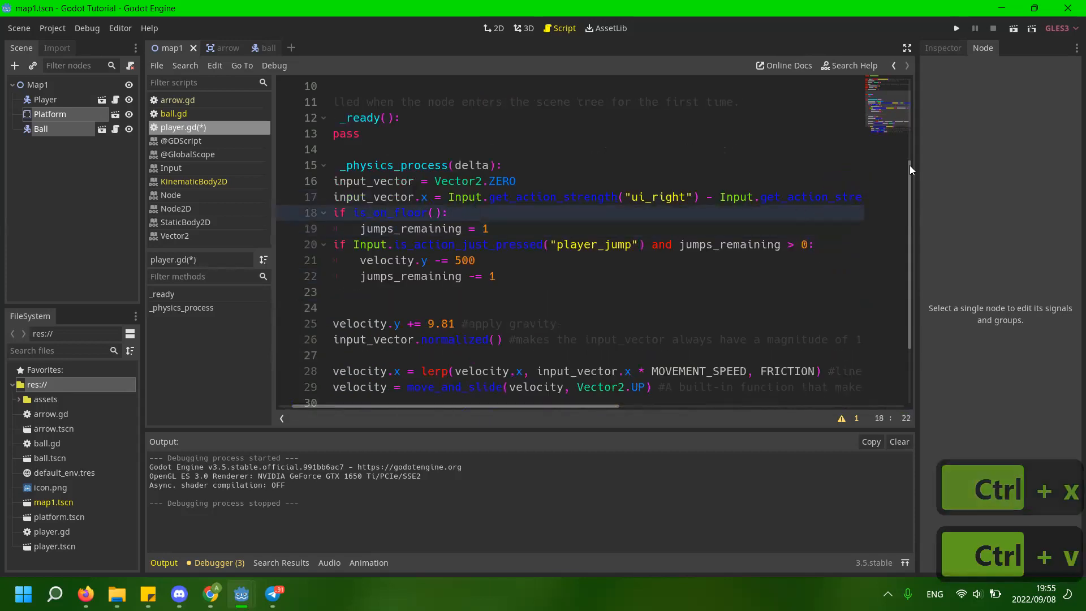
Run the game to test jumping in both directions while shooting arrows with the reordered floor check, and close it.
{"action": "left_click", "coordinate": [956, 28]}
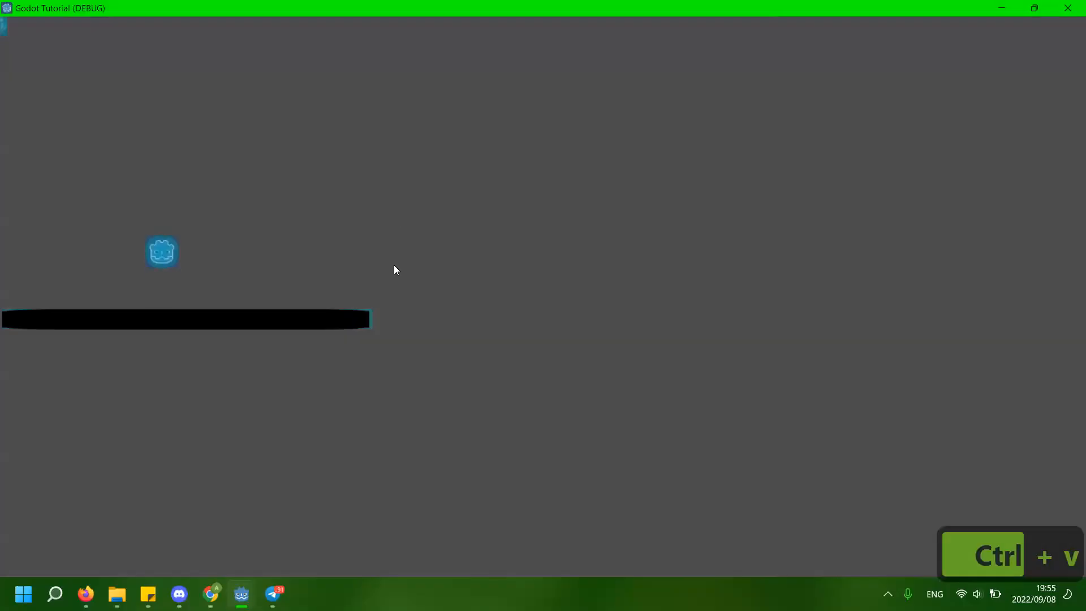
{"action": "key", "text": "Right"}
{"action": "key", "text": "space"}
{"action": "left_click", "coordinate": [443, 166]}
{"action": "left_click", "coordinate": [444, 166]}
{"action": "left_click", "coordinate": [443, 166]}
{"action": "left_click", "coordinate": [444, 167]}
{"action": "left_click", "coordinate": [443, 166]}
{"action": "left_click", "coordinate": [444, 166]}
{"action": "left_click", "coordinate": [443, 166]}
{"action": "key", "text": "space"}
{"action": "left_click", "coordinate": [444, 167]}
{"action": "left_click", "coordinate": [444, 166]}
{"action": "left_click", "coordinate": [444, 167]}
{"action": "key", "text": "Right"}
{"action": "left_click", "coordinate": [443, 166]}
{"action": "key", "text": "space"}
{"action": "left_click", "coordinate": [443, 167]}
{"action": "left_click", "coordinate": [444, 166]}
{"action": "left_click", "coordinate": [444, 166]}
{"action": "left_click", "coordinate": [444, 166]}
{"action": "left_click", "coordinate": [444, 166]}
{"action": "key", "text": "Right"}
{"action": "key", "text": "space"}
{"action": "left_click", "coordinate": [443, 167]}
{"action": "key", "text": "Left"}
{"action": "left_click", "coordinate": [444, 167]}
{"action": "left_click", "coordinate": [443, 166]}
{"action": "key", "text": "Right"}
{"action": "key", "text": "space"}
{"action": "left_click", "coordinate": [443, 167]}
{"action": "key", "text": "Left"}
{"action": "left_click", "coordinate": [443, 166]}
{"action": "left_click", "coordinate": [443, 167]}
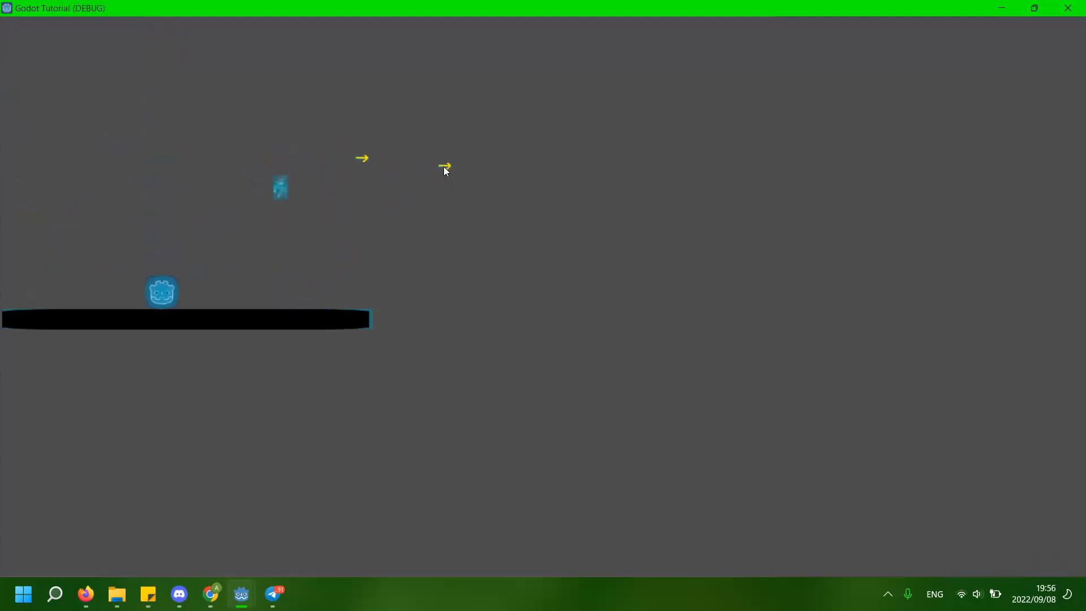
{"action": "key", "text": "Left"}
{"action": "key", "text": "space"}
{"action": "left_click", "coordinate": [672, 154]}
{"action": "key", "text": "Right"}
{"action": "left_click", "coordinate": [672, 154]}
{"action": "left_click", "coordinate": [673, 154]}
{"action": "left_click", "coordinate": [672, 154]}
{"action": "left_click", "coordinate": [672, 153]}
{"action": "key", "text": "Left"}
{"action": "key", "text": "space"}
{"action": "left_click", "coordinate": [672, 154]}
{"action": "left_click", "coordinate": [672, 154]}
{"action": "left_click", "coordinate": [672, 154]}
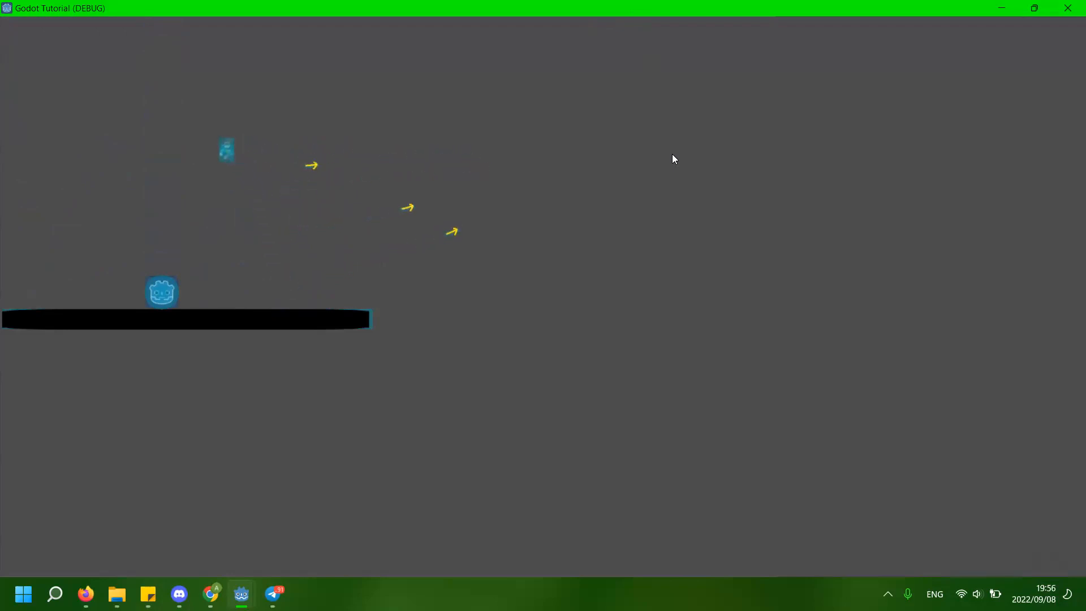
{"action": "key", "text": "Right"}
{"action": "left_click", "coordinate": [672, 154]}
{"action": "key", "text": "space"}
{"action": "key", "text": "Left"}
{"action": "key", "text": "Right"}
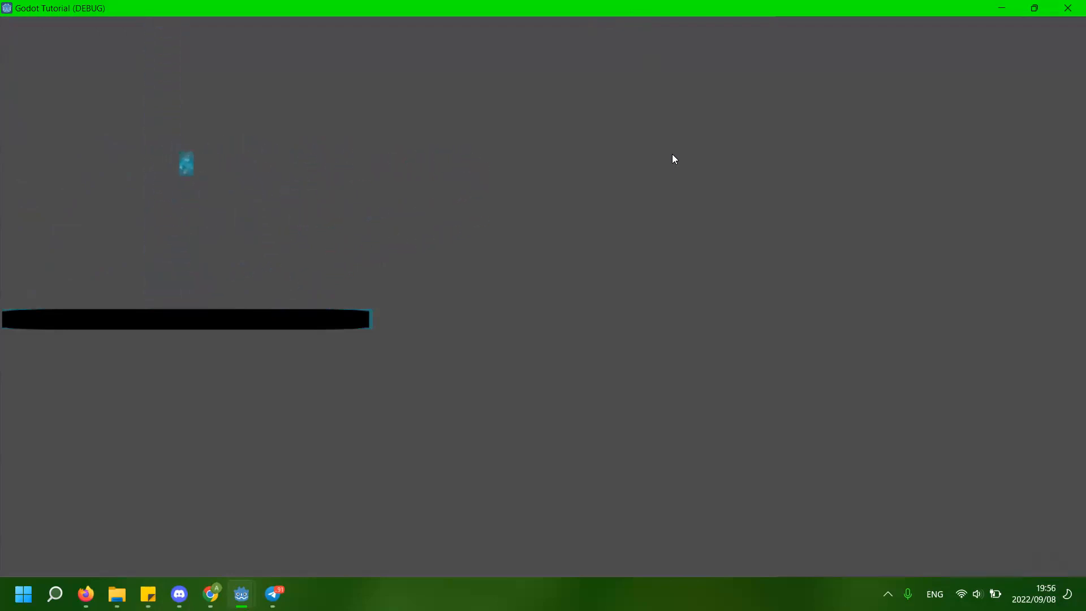
{"action": "key", "text": "space"}
{"action": "left_click", "coordinate": [672, 154]}
{"action": "left_click", "coordinate": [672, 154]}
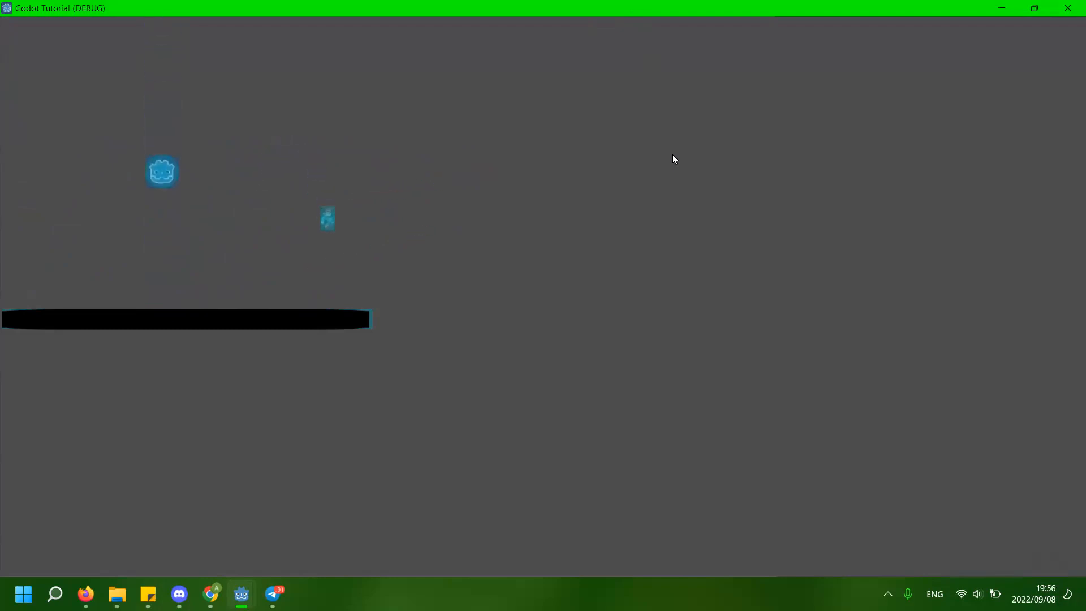
{"action": "key", "text": "Left"}
{"action": "key", "text": "space"}
{"action": "left_click", "coordinate": [672, 155]}
{"action": "left_click", "coordinate": [672, 155]}
{"action": "left_click", "coordinate": [672, 155]}
{"action": "left_click", "coordinate": [672, 154]}
{"action": "key", "text": "space"}
{"action": "left_click", "coordinate": [672, 153]}
{"action": "left_click", "coordinate": [673, 154]}
{"action": "left_click", "coordinate": [672, 154]}
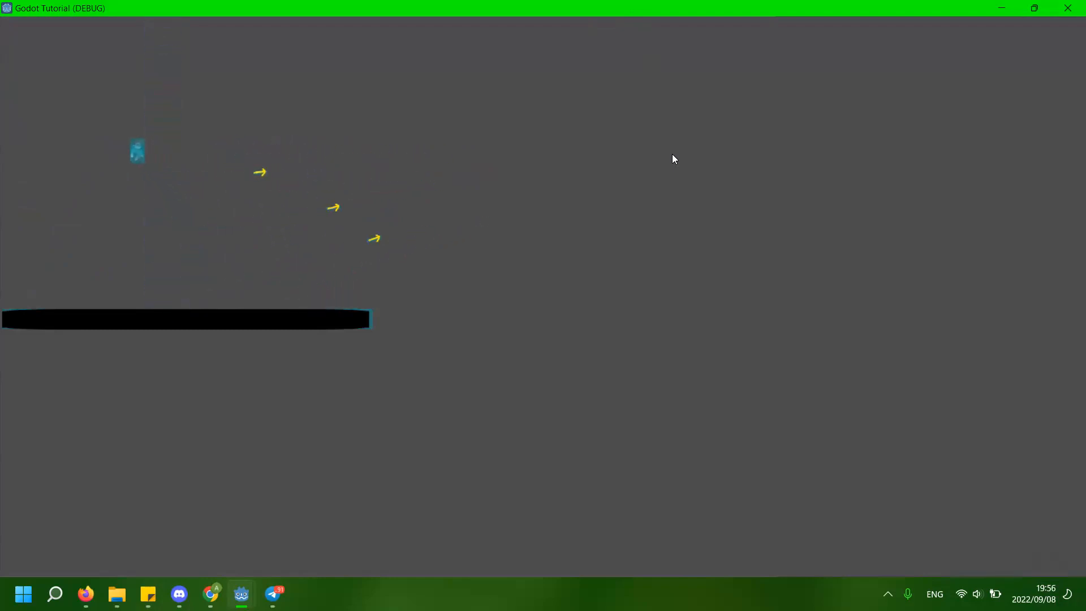
{"action": "left_click", "coordinate": [1068, 5]}
Review the relocated floor check and the jump block below it in player.gd.
{"action": "left_click", "coordinate": [640, 180]}
{"action": "left_click_drag", "start_coordinate": [618, 258], "coordinate": [274, 209]}
{"action": "left_click", "coordinate": [577, 232]}
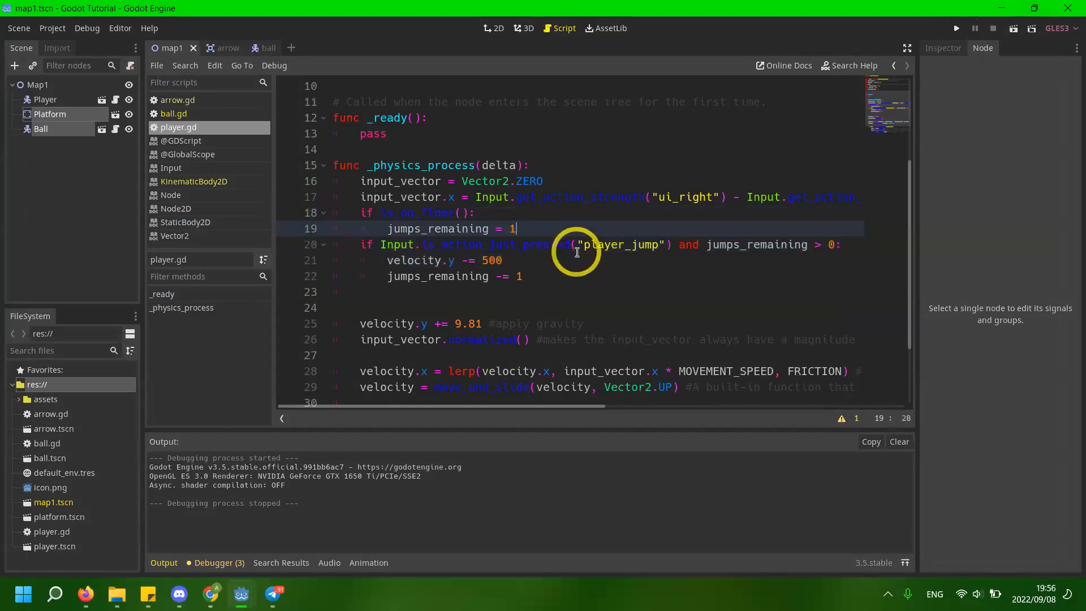
{"action": "left_click", "coordinate": [572, 273]}
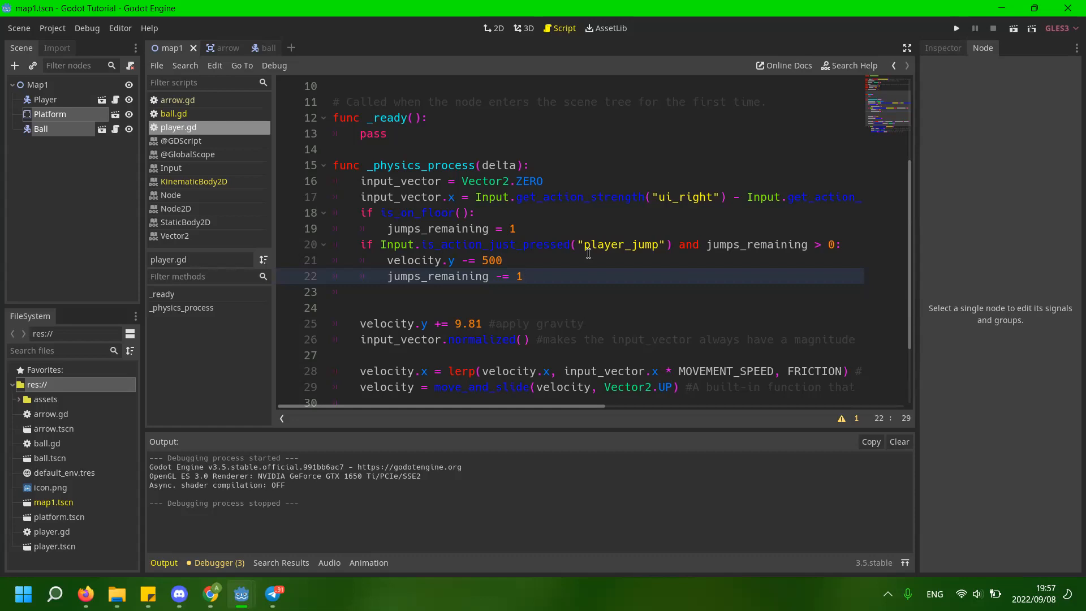
Look through the open scenes, return to map1 and examine the hurtbox handler in ball.gd.
{"action": "left_click", "coordinate": [226, 48]}
{"action": "left_click", "coordinate": [259, 49]}
{"action": "left_click", "coordinate": [170, 48]}
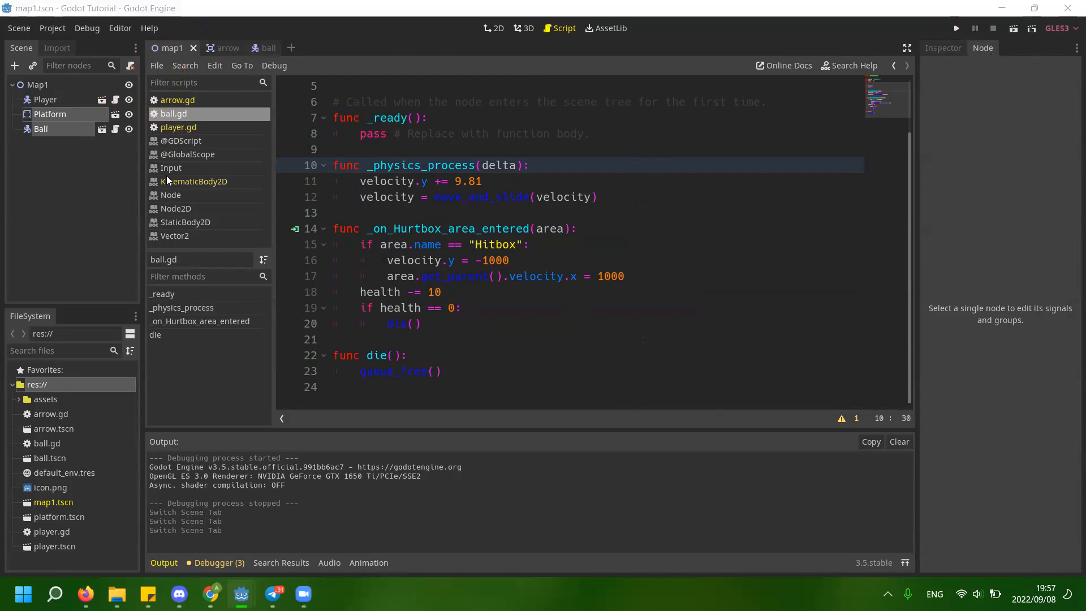
{"action": "left_click", "coordinate": [123, 180]}
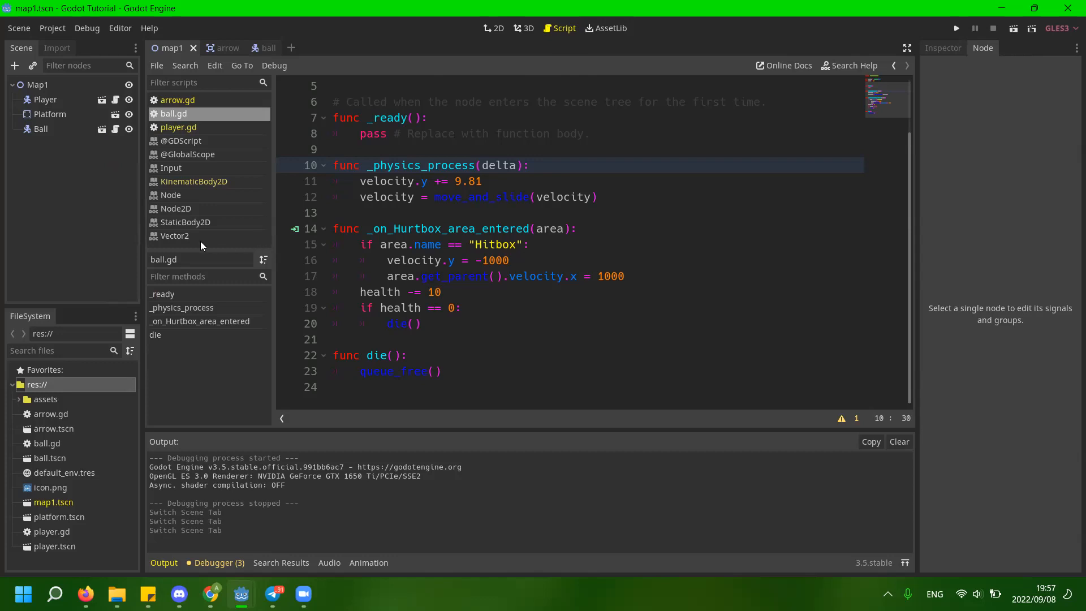
{"action": "left_click", "coordinate": [115, 132]}
{"action": "left_click", "coordinate": [524, 260]}
{"action": "scroll", "coordinate": [524, 260], "scroll_direction": "up", "scroll_amount": 2}
{"action": "scroll", "coordinate": [598, 267], "scroll_direction": "down", "scroll_amount": 2}
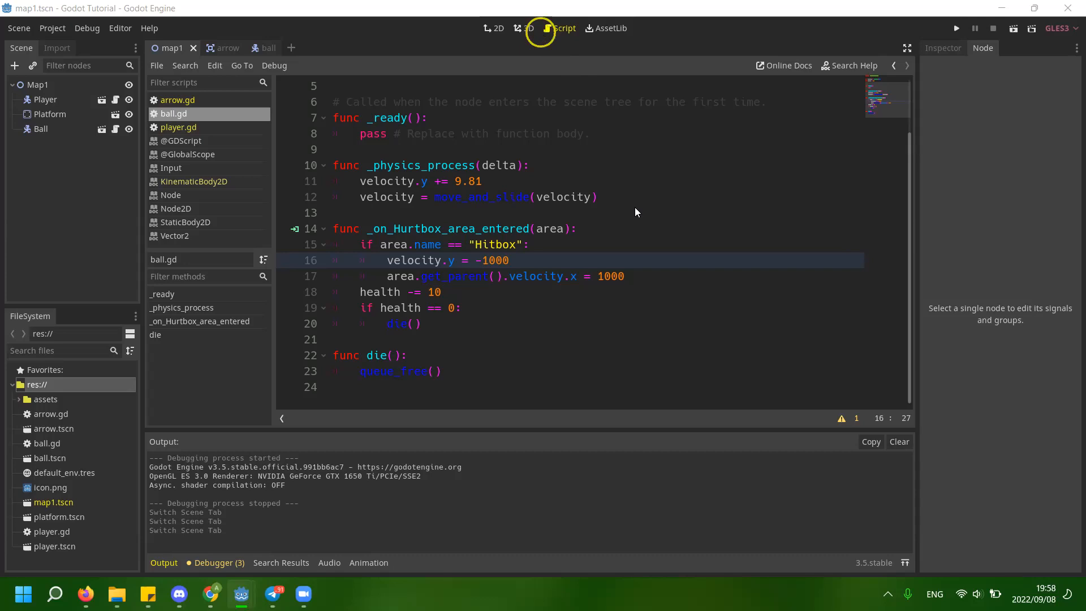
{"action": "left_click", "coordinate": [653, 166]}
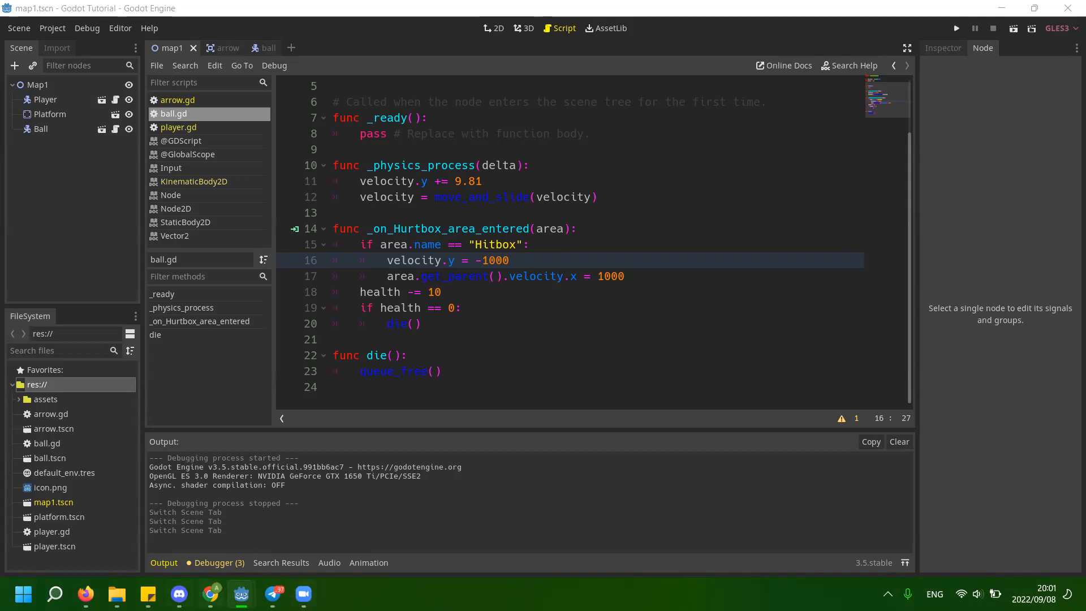
Switch to Sticky Notes, strike through the "Talk about Jumping and summoning" line, and return to Godot.
{"action": "left_click", "coordinate": [148, 594]}
{"action": "left_click", "coordinate": [780, 246]}
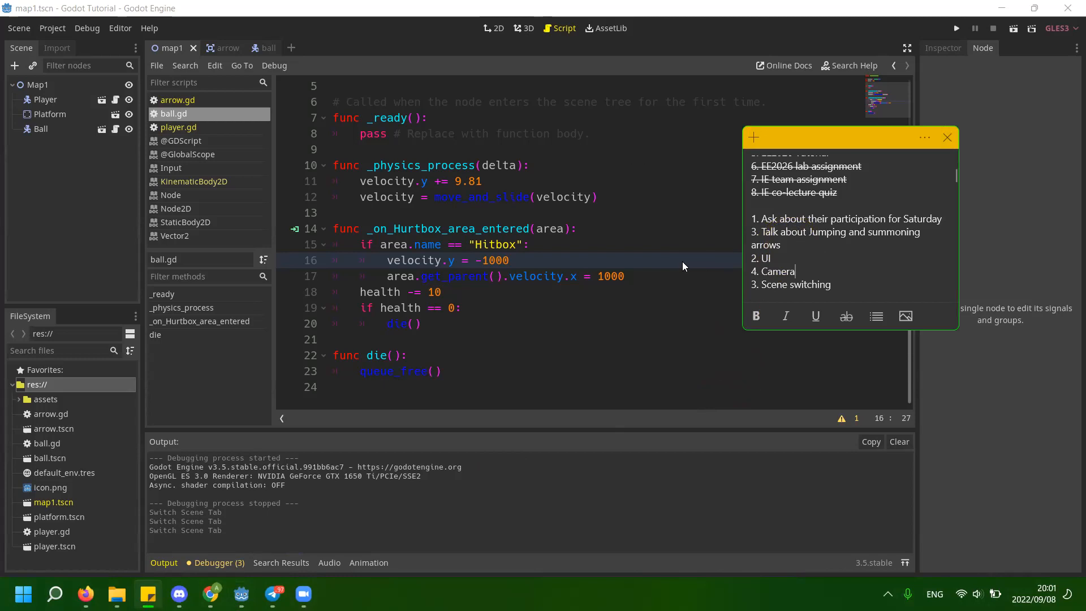
{"action": "left_click_drag", "start_coordinate": [924, 232], "coordinate": [702, 233]}
{"action": "left_click", "coordinate": [847, 317]}
{"action": "left_click", "coordinate": [843, 282]}
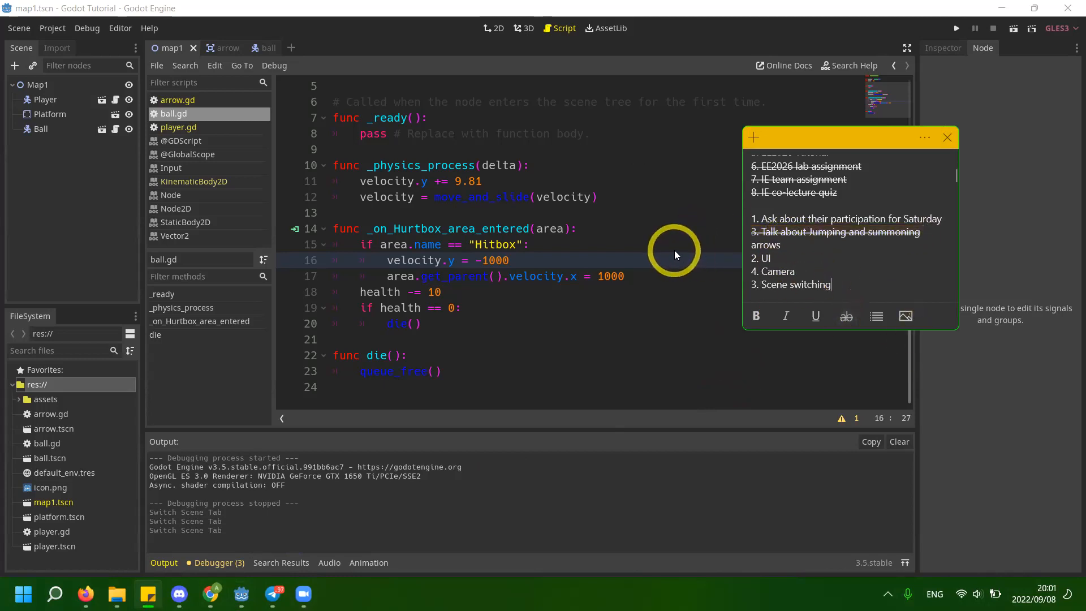
{"action": "left_click", "coordinate": [702, 244]}
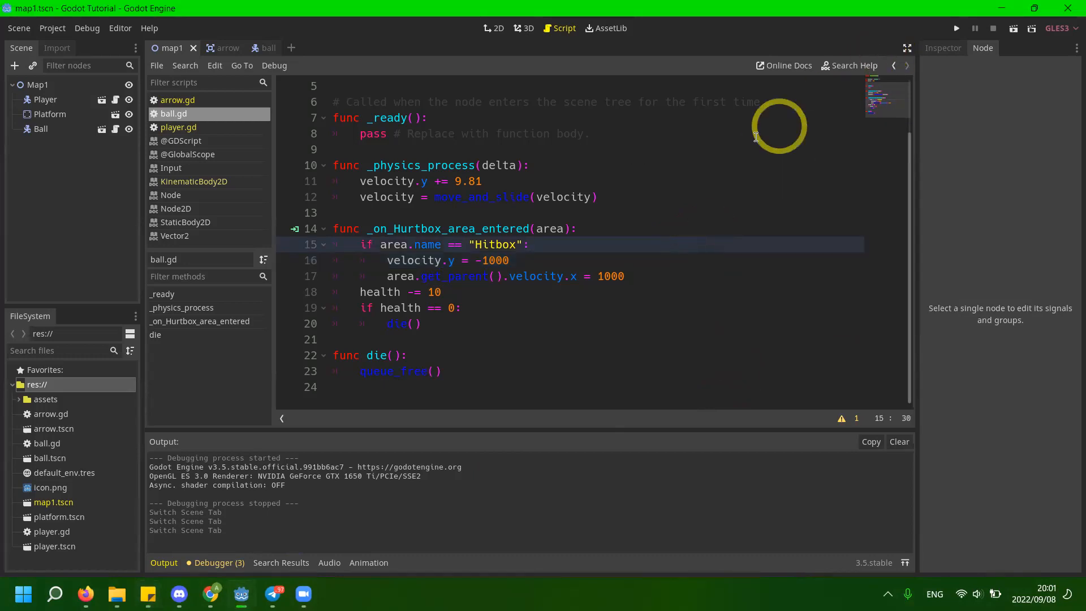
Run the game to test moving the player and shooting arrows in various directions, and close it.
{"action": "left_click", "coordinate": [700, 170]}
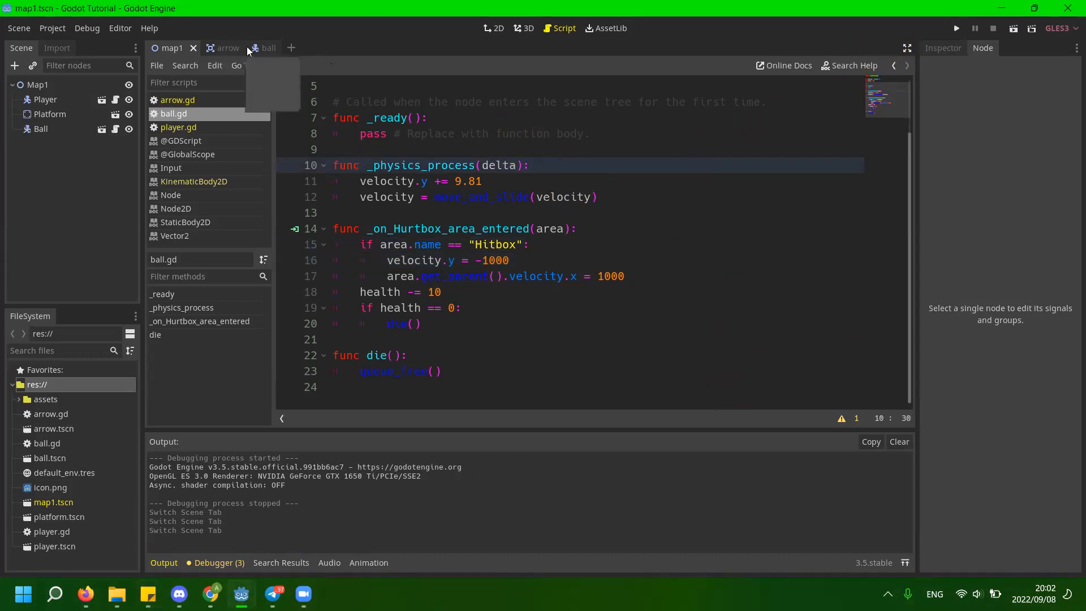
{"action": "left_click", "coordinate": [956, 30]}
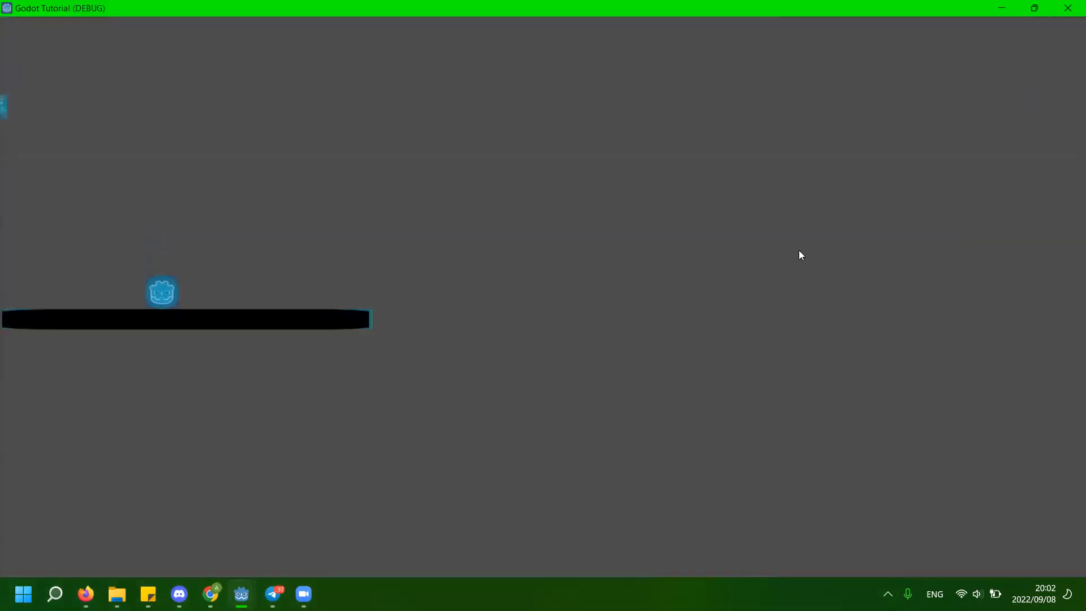
{"action": "left_click", "coordinate": [724, 321]}
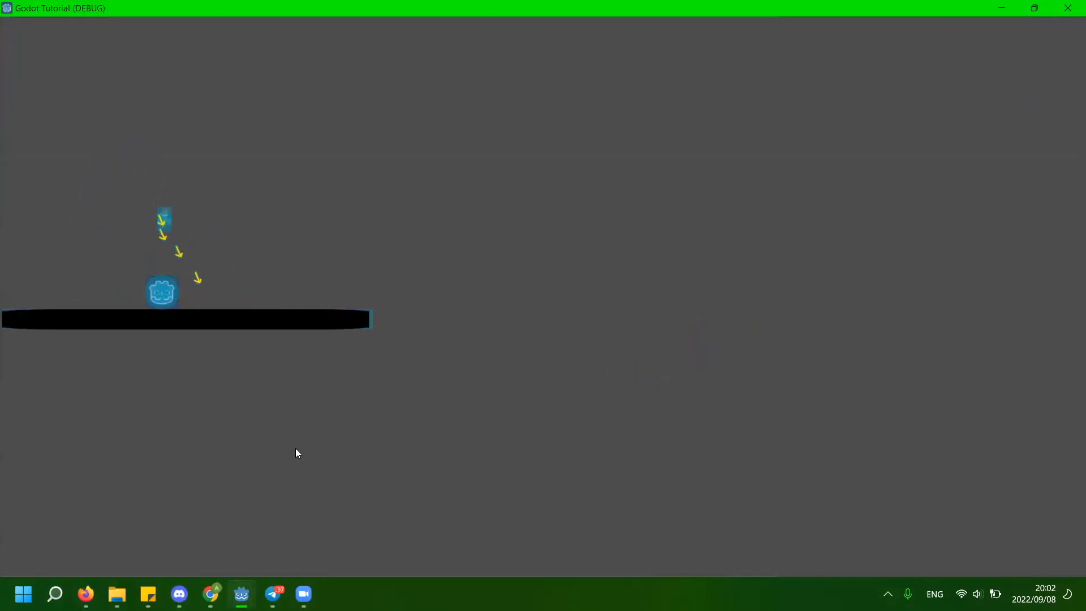
{"action": "key", "text": "d"}
{"action": "left_click", "coordinate": [65, 435]}
{"action": "left_click", "coordinate": [325, 359]}
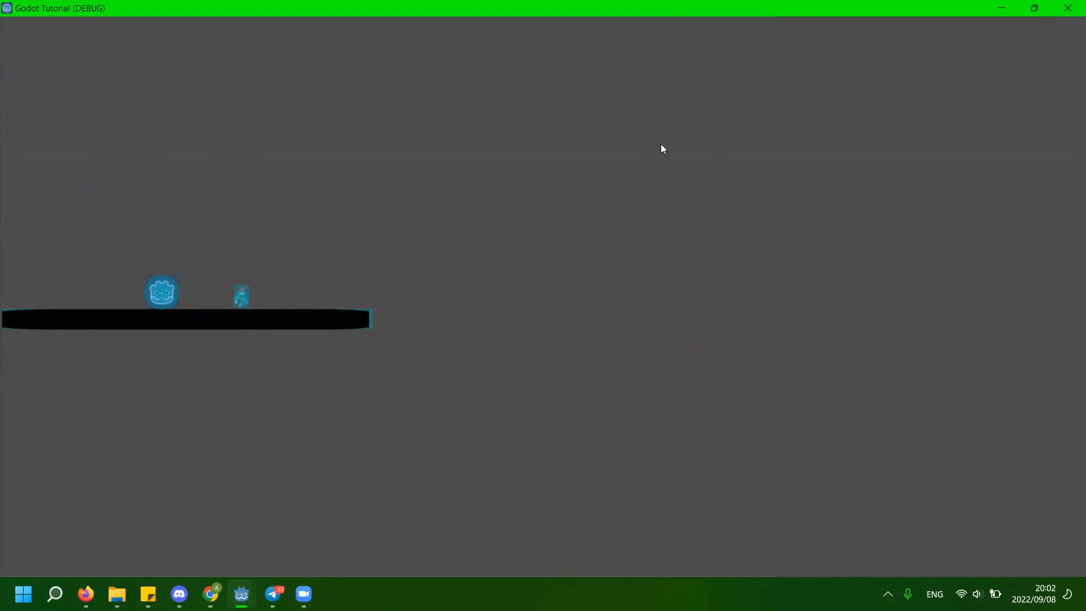
{"action": "left_click", "coordinate": [1069, 8]}
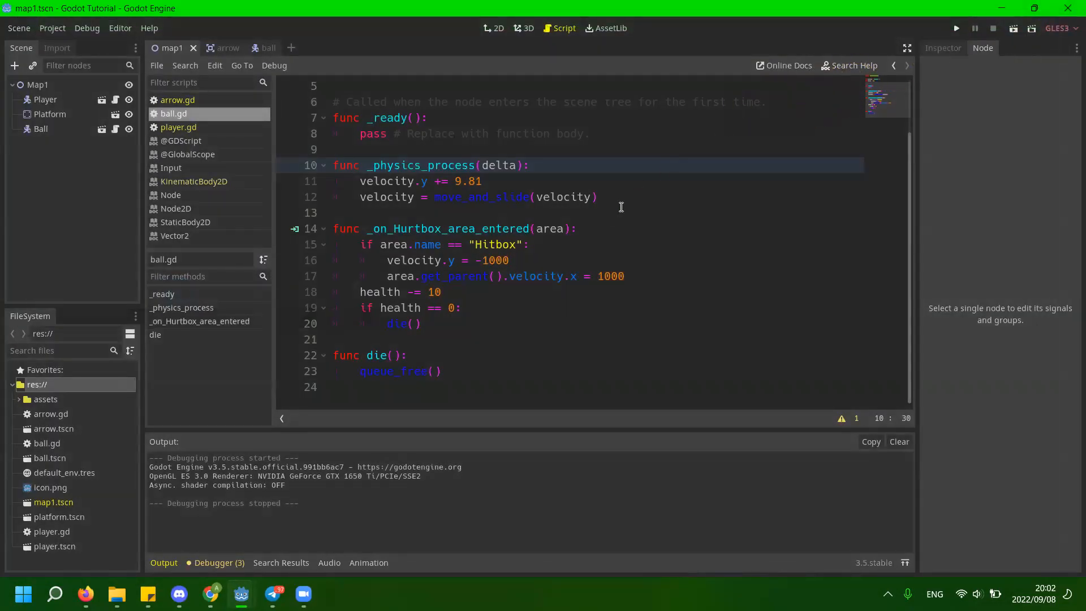
{"action": "key", "text": "XF86AudioLowerVolume"}
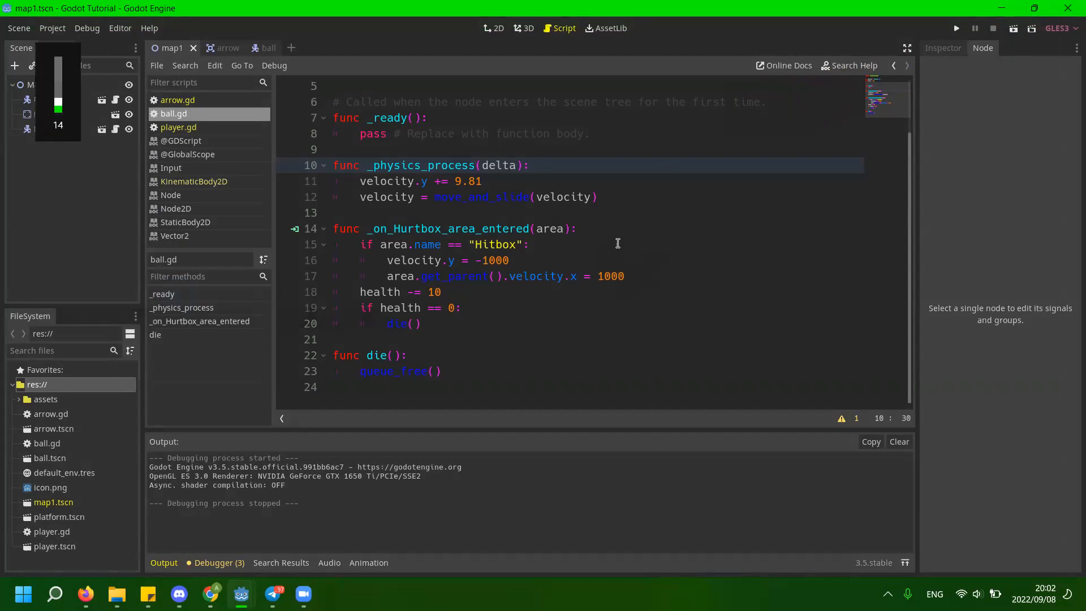
{"action": "left_click", "coordinate": [637, 212]}
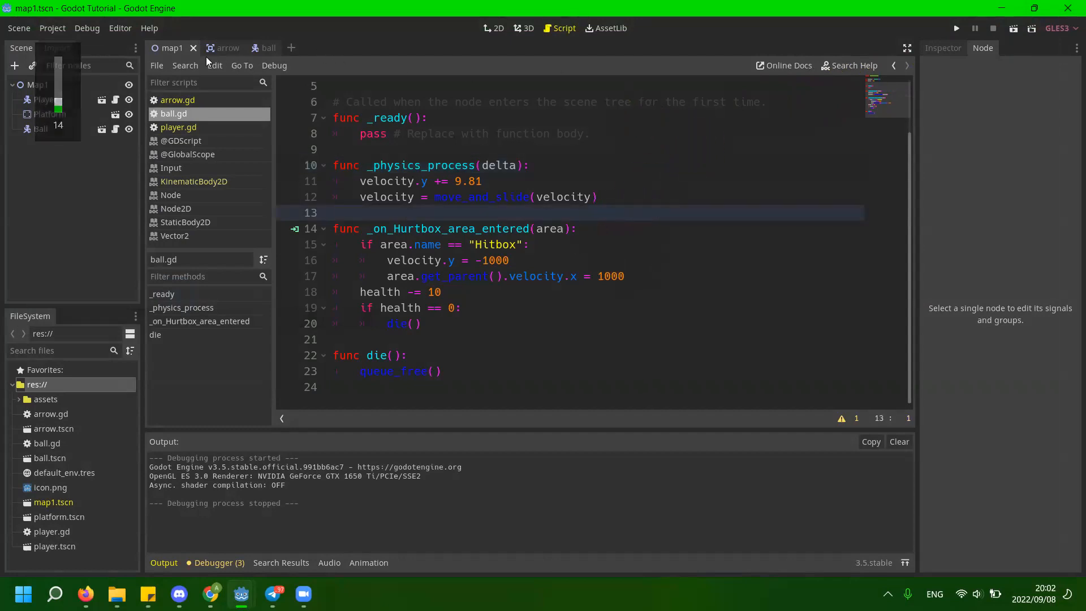
Open player.gd and the Player's own scene for editing from the map1 scene.
{"action": "left_click", "coordinate": [239, 49]}
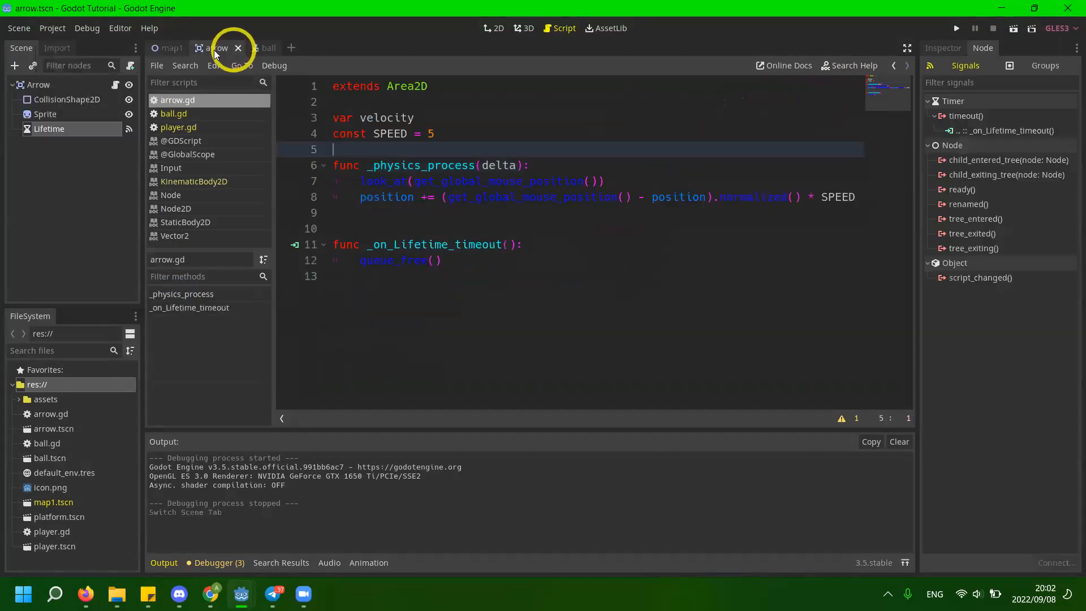
{"action": "left_click", "coordinate": [185, 51]}
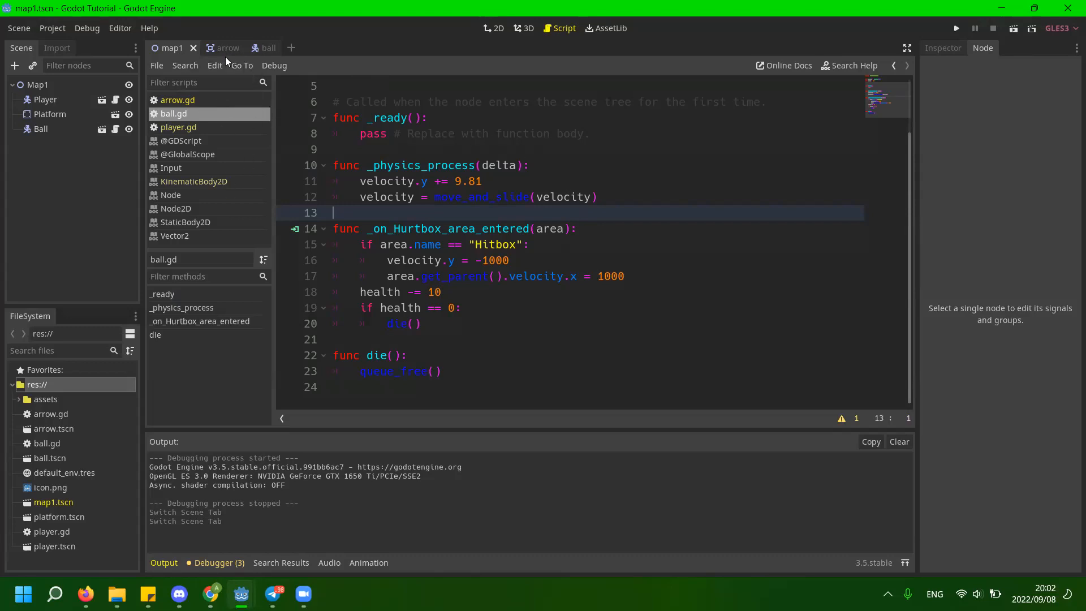
{"action": "left_click", "coordinate": [118, 102]}
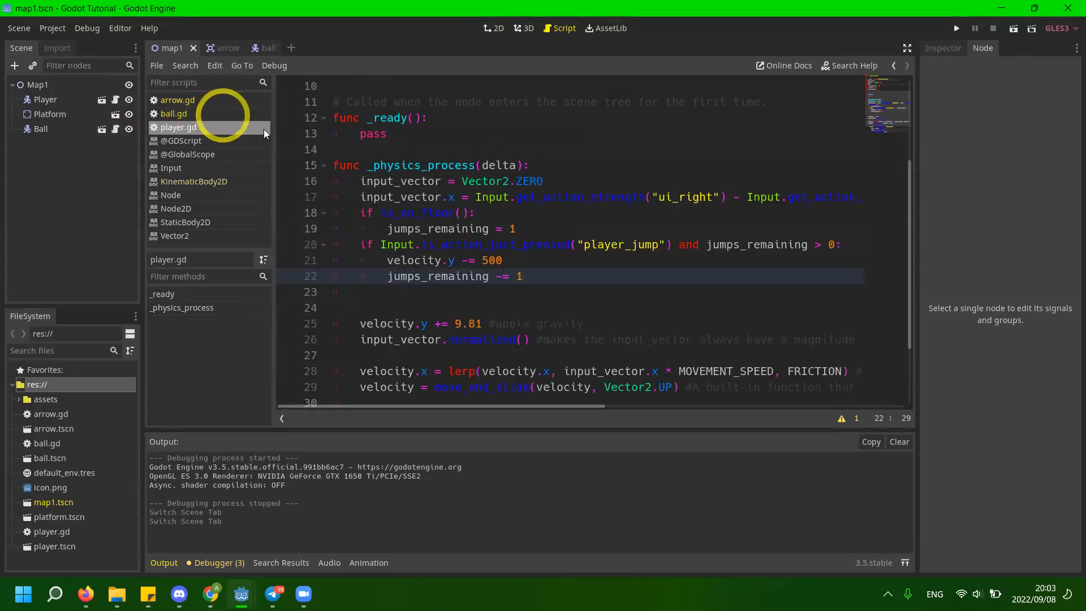
{"action": "left_click", "coordinate": [100, 100]}
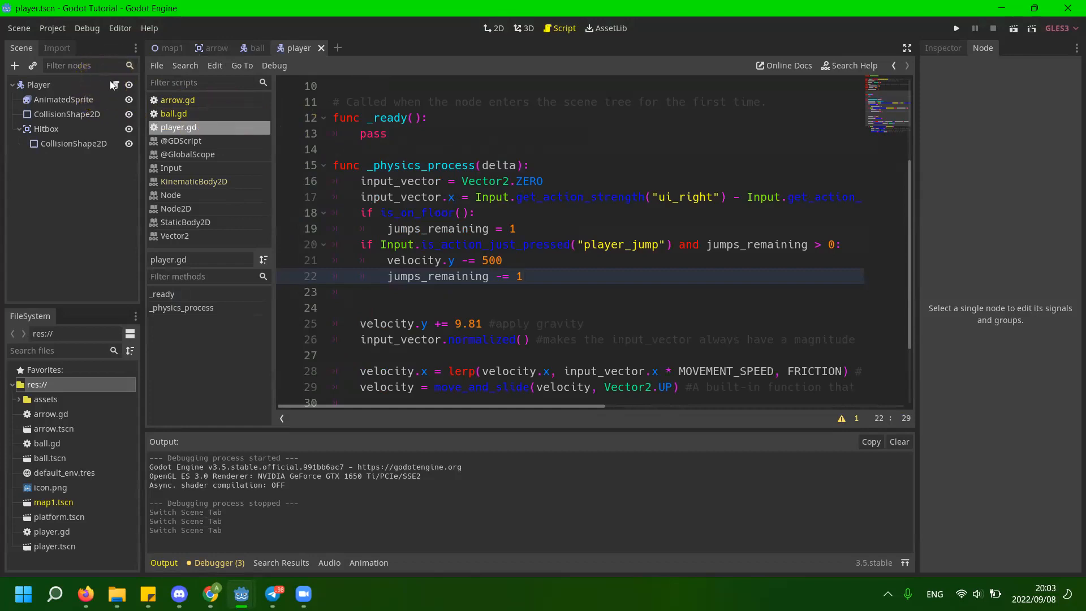
{"action": "left_click", "coordinate": [171, 48]}
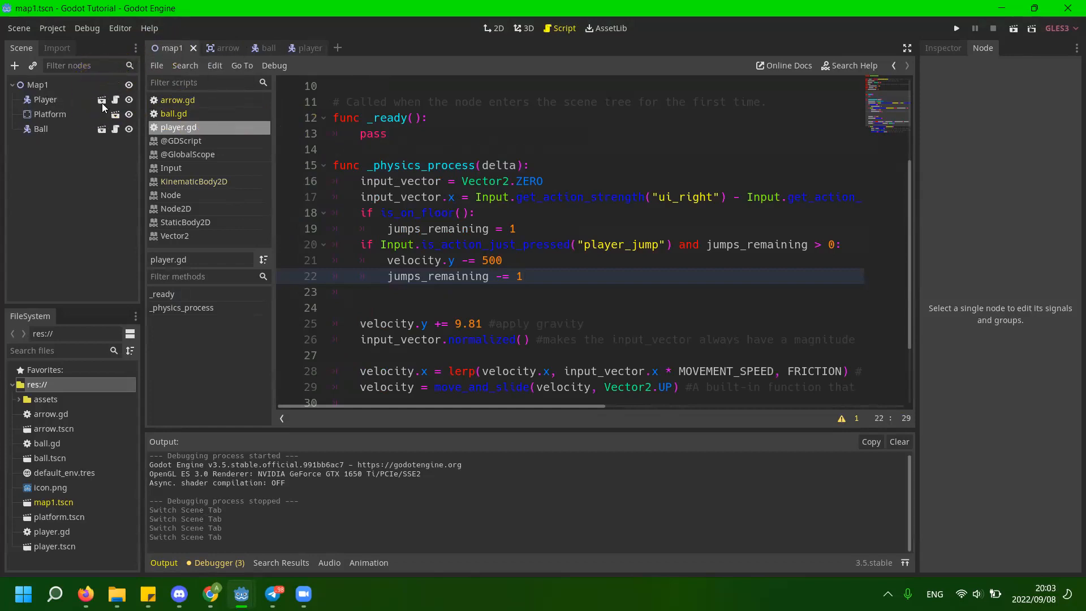
{"action": "key", "text": "ctrl+1"}
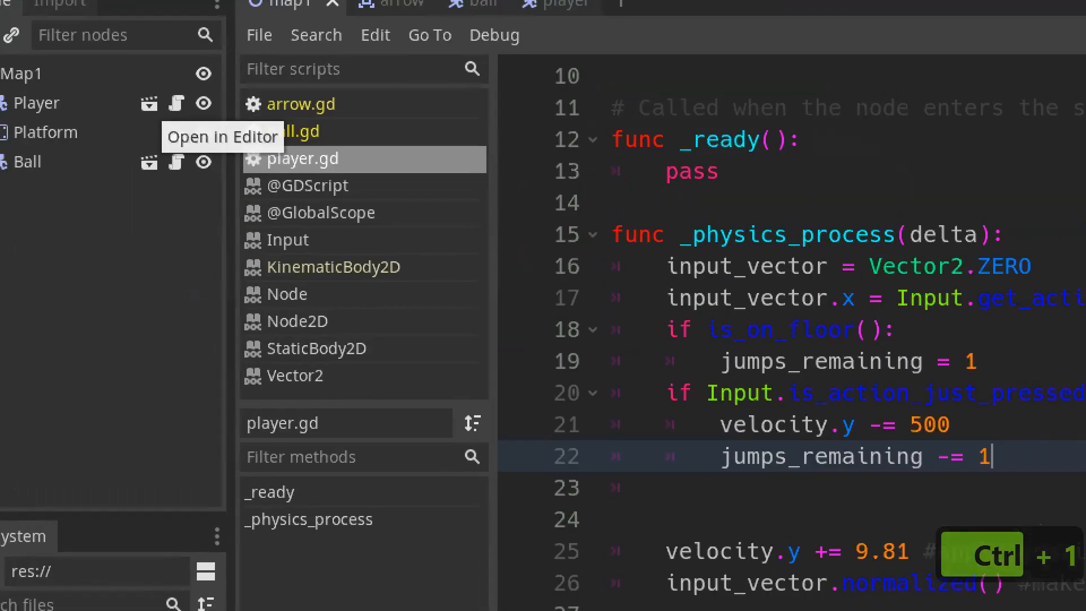
{"action": "key", "text": "ctrl+1"}
{"action": "left_click", "coordinate": [91, 100]}
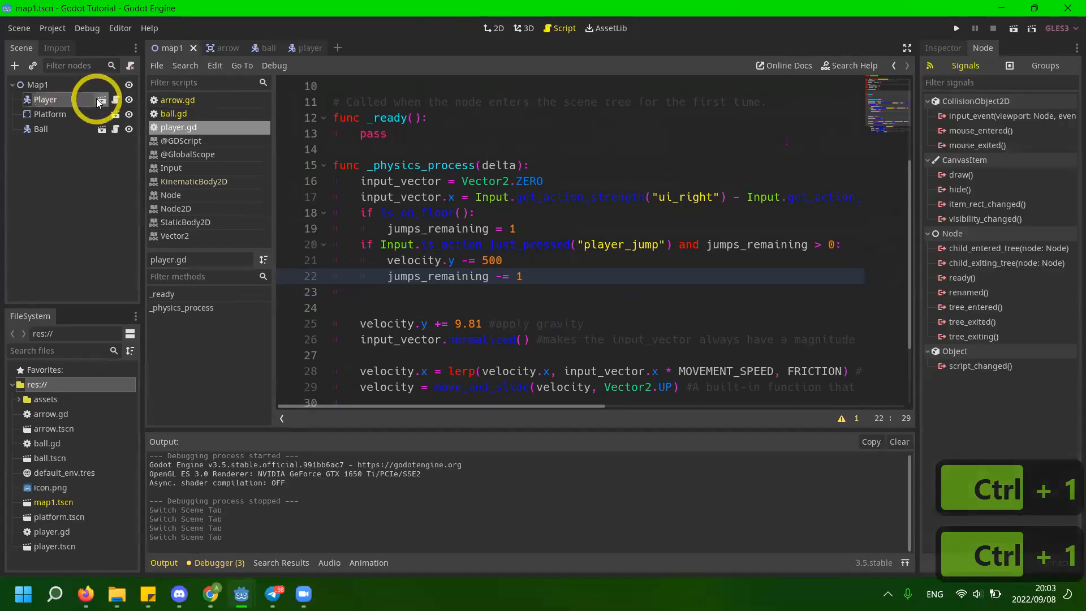
{"action": "left_click", "coordinate": [100, 101]}
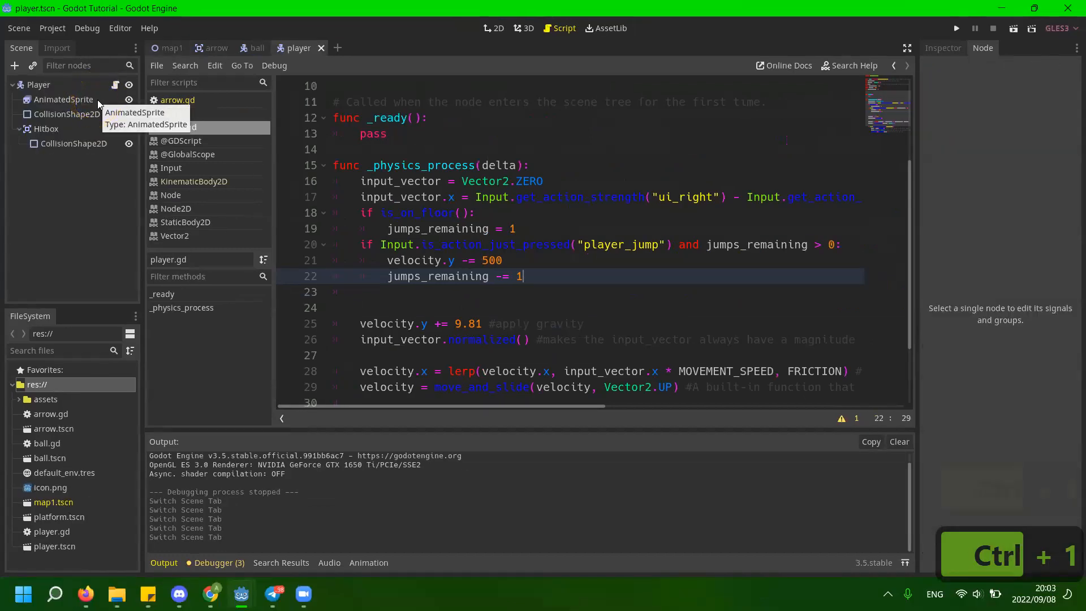
Add a Camera2D node as a child of the Player root node.
{"action": "left_click", "coordinate": [89, 101]}
{"action": "left_click", "coordinate": [87, 114]}
{"action": "left_click", "coordinate": [86, 132]}
{"action": "left_click", "coordinate": [86, 116]}
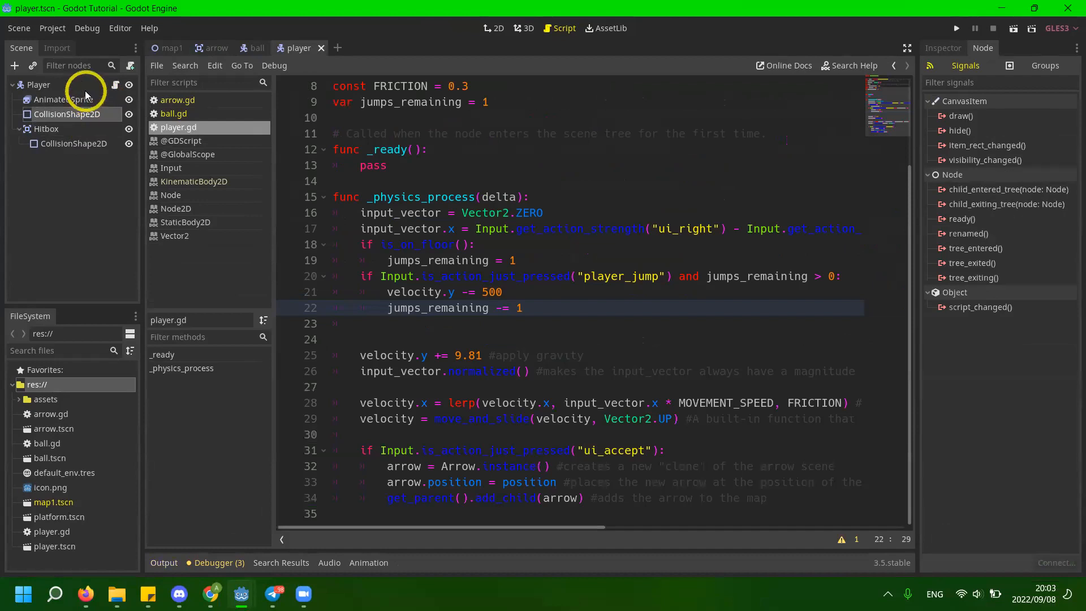
{"action": "left_click", "coordinate": [78, 87]}
{"action": "key", "text": "ctrl+a"}
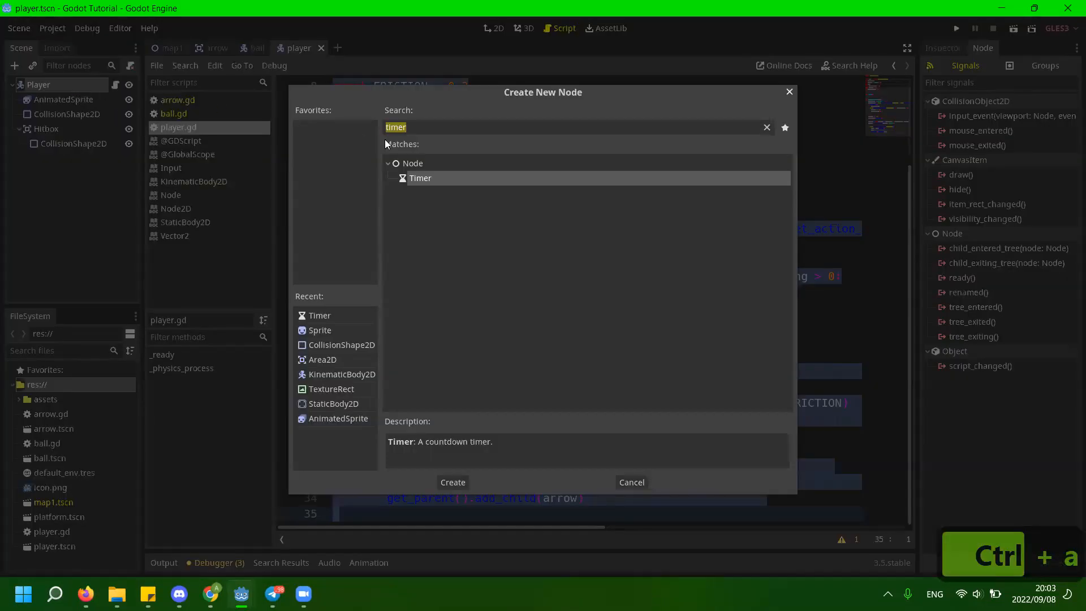
{"action": "type", "text": "camera"}
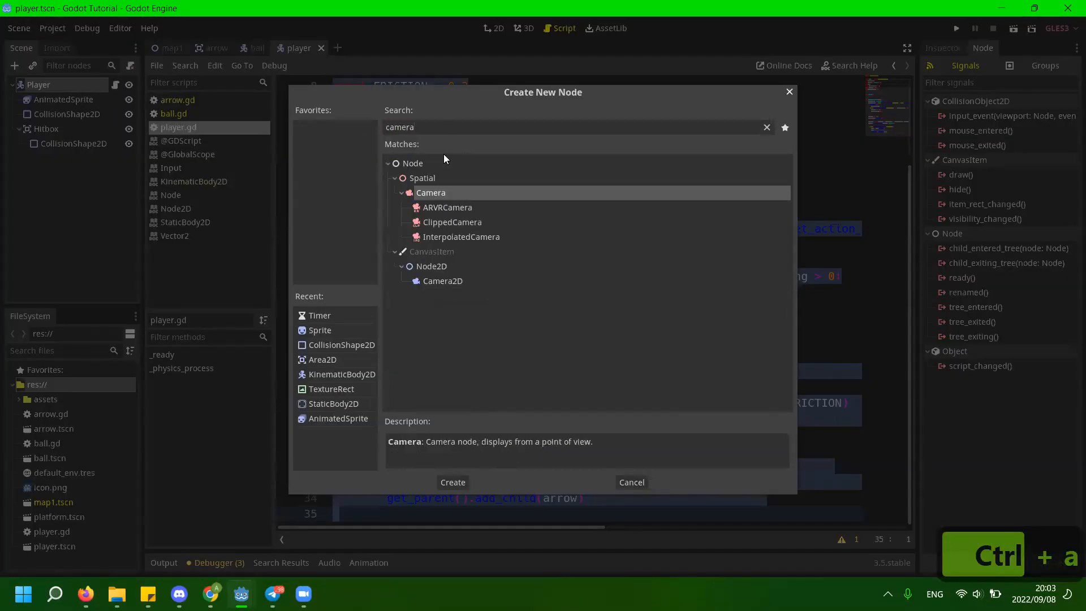
{"action": "double_click", "coordinate": [461, 281]}
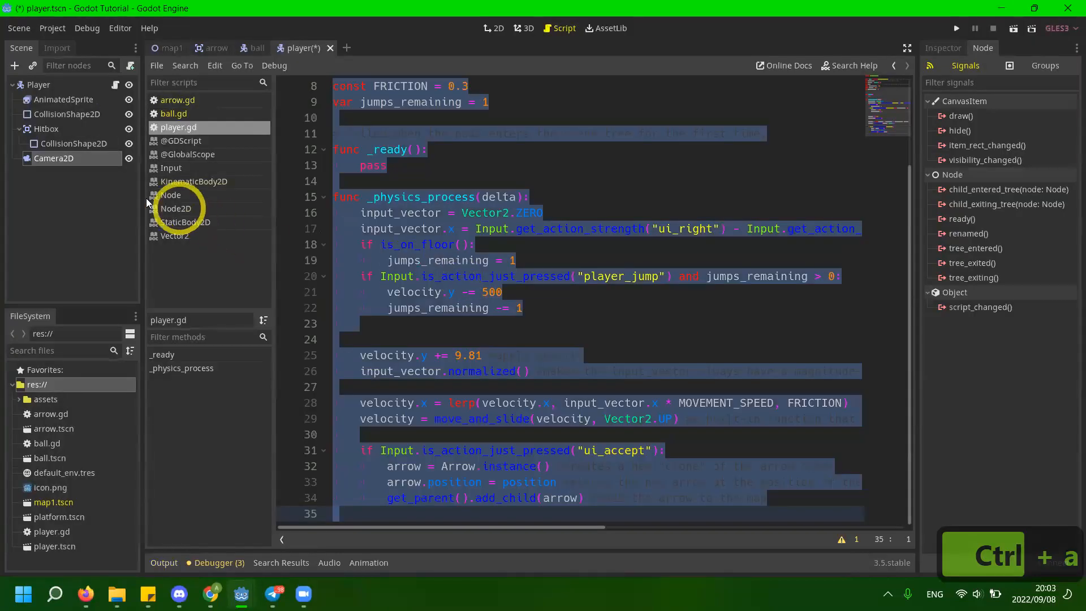
{"action": "left_click", "coordinate": [117, 196]}
{"action": "left_click", "coordinate": [531, 195]}
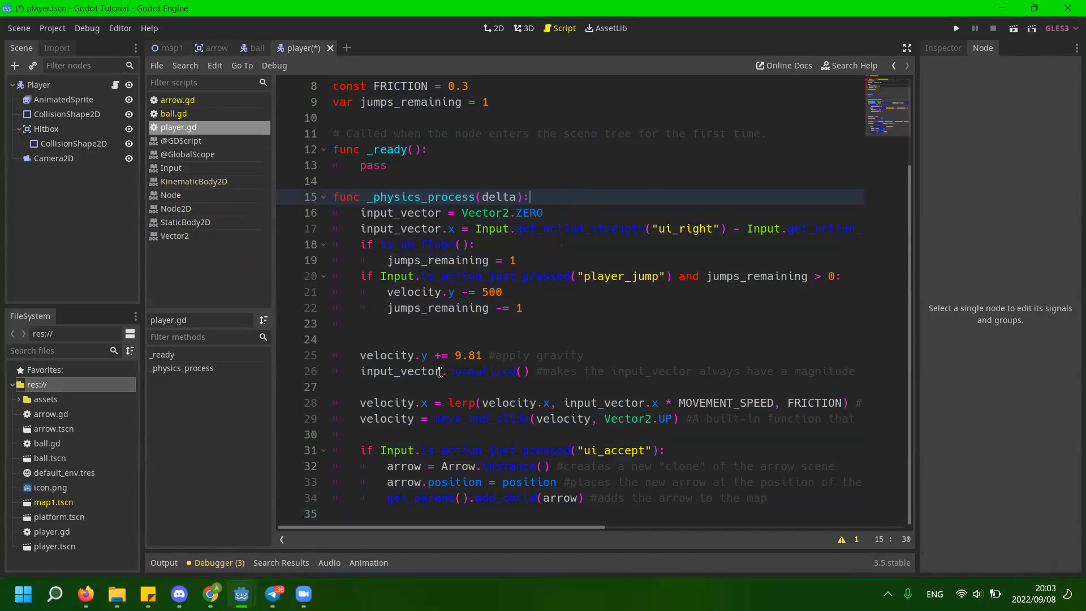
Switch to Discord, look through the messages in the learn-godot channel, and return to Godot.
{"action": "left_click", "coordinate": [180, 594]}
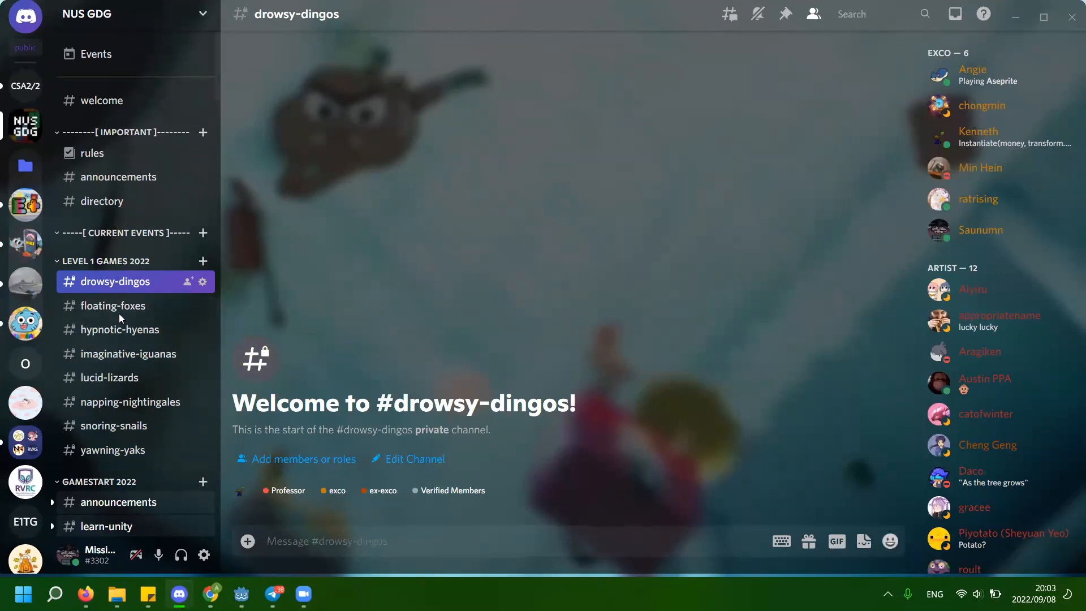
{"action": "scroll", "coordinate": [122, 254], "scroll_direction": "down", "scroll_amount": 6}
{"action": "scroll", "coordinate": [138, 260], "scroll_direction": "up", "scroll_amount": 3}
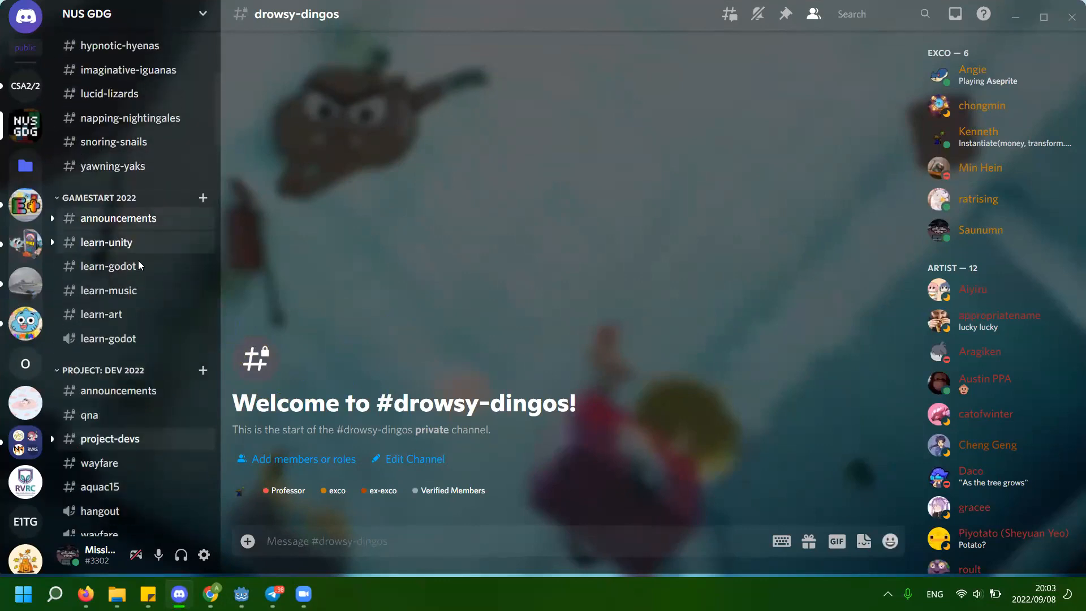
{"action": "left_click", "coordinate": [138, 270]}
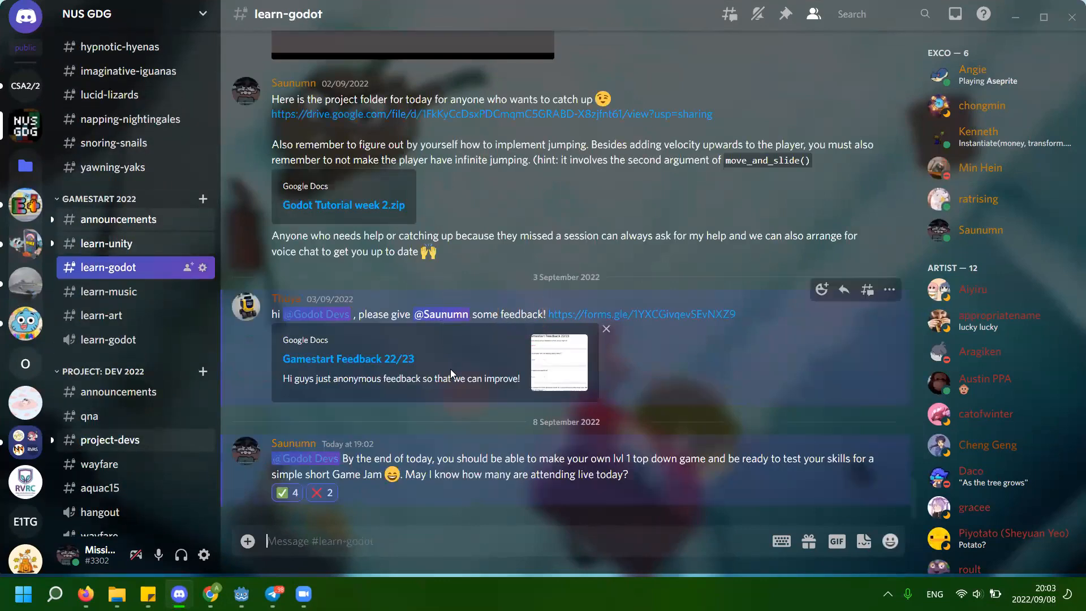
{"action": "scroll", "coordinate": [451, 369], "scroll_direction": "up", "scroll_amount": 5}
{"action": "scroll", "coordinate": [450, 369], "scroll_direction": "up", "scroll_amount": 10}
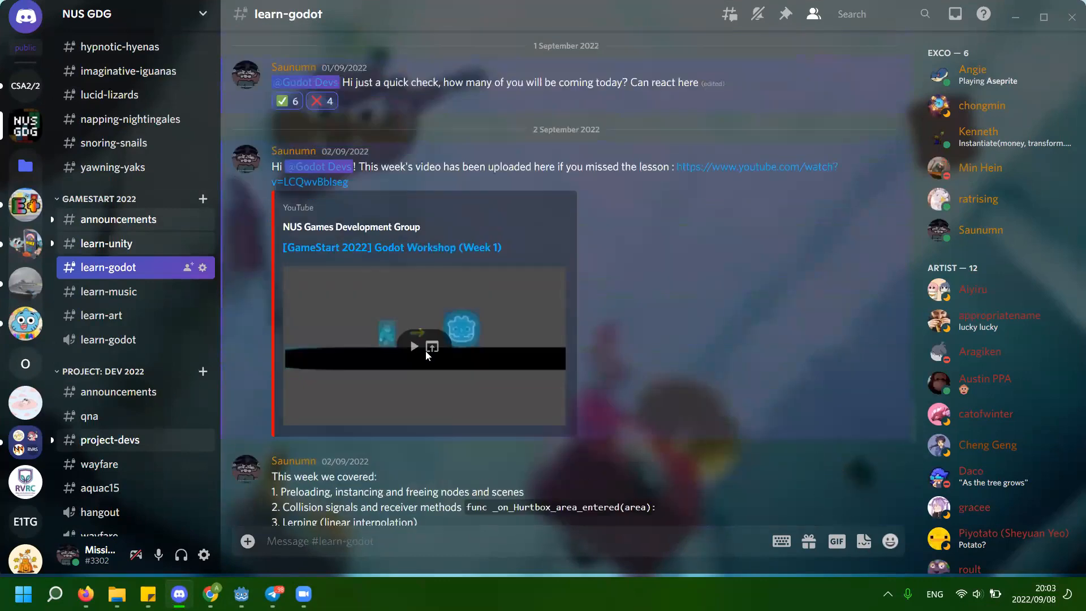
{"action": "scroll", "coordinate": [430, 358], "scroll_direction": "up", "scroll_amount": 6}
{"action": "scroll", "coordinate": [441, 364], "scroll_direction": "down", "scroll_amount": 15}
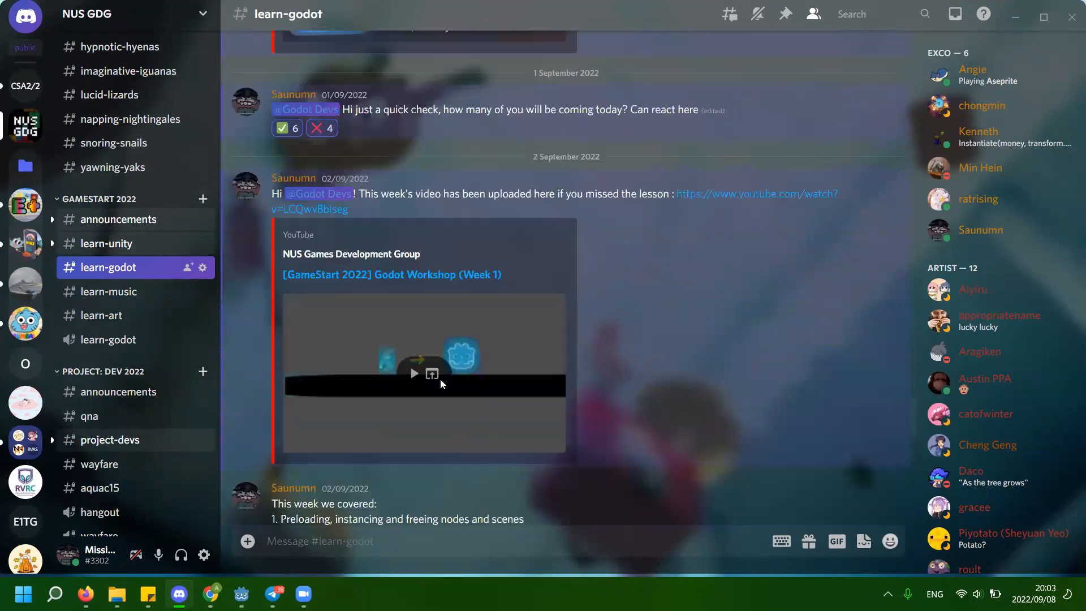
{"action": "scroll", "coordinate": [440, 385], "scroll_direction": "down", "scroll_amount": 5}
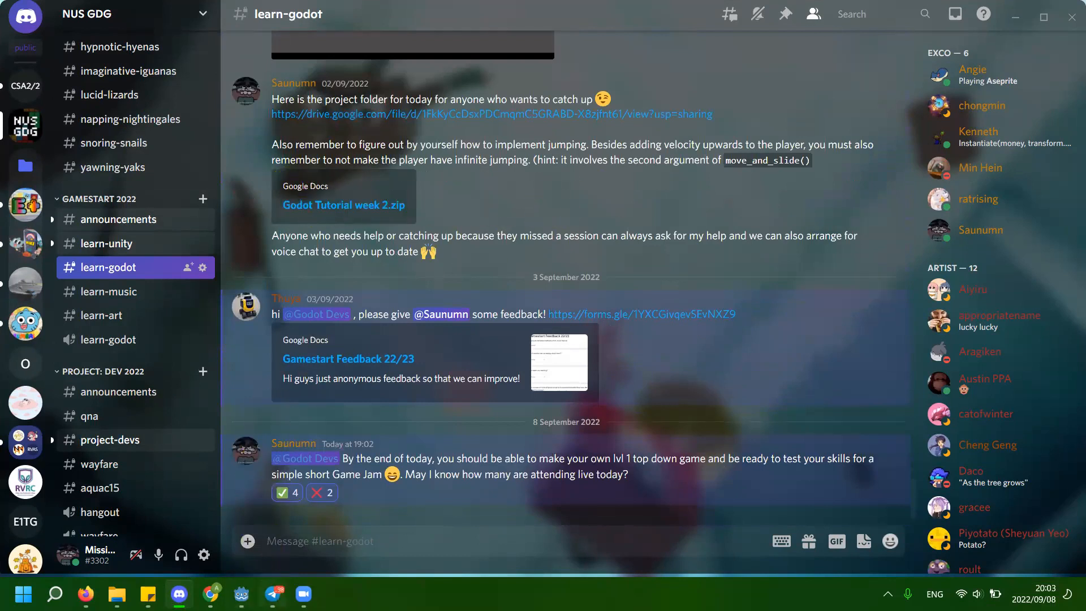
{"action": "mouse_move", "coordinate": [266, 586]}
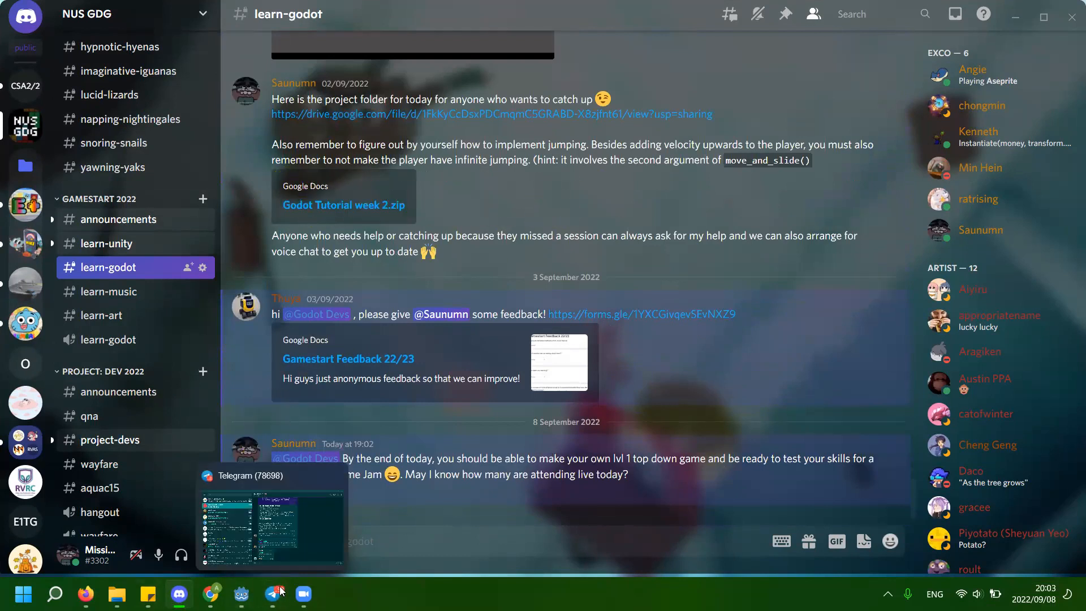
{"action": "left_click", "coordinate": [86, 594]}
{"action": "left_click", "coordinate": [86, 594]}
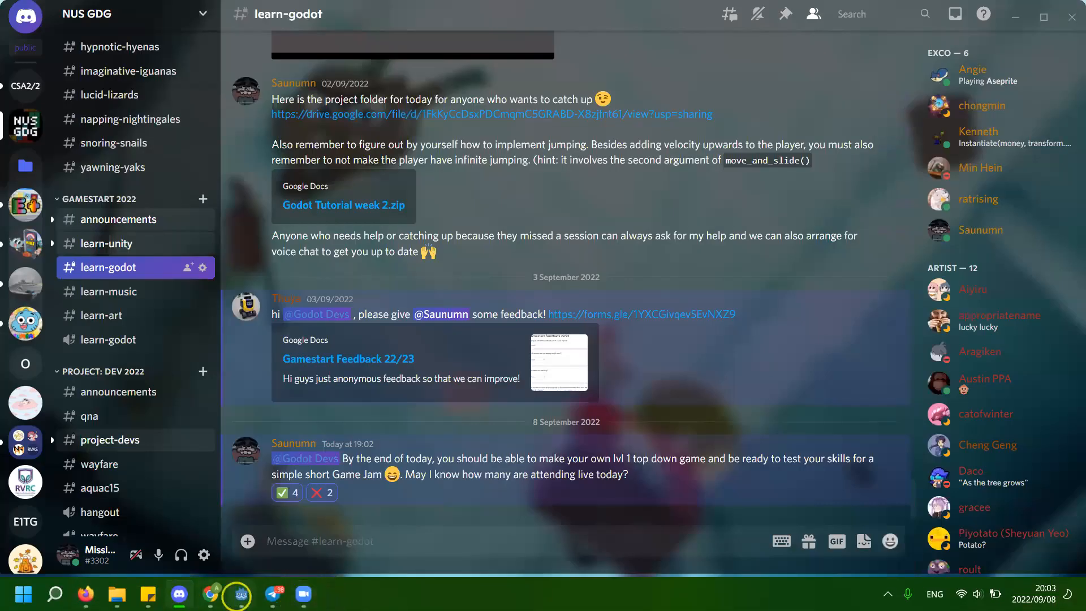
{"action": "mouse_move", "coordinate": [242, 594]}
{"action": "left_click", "coordinate": [200, 536]}
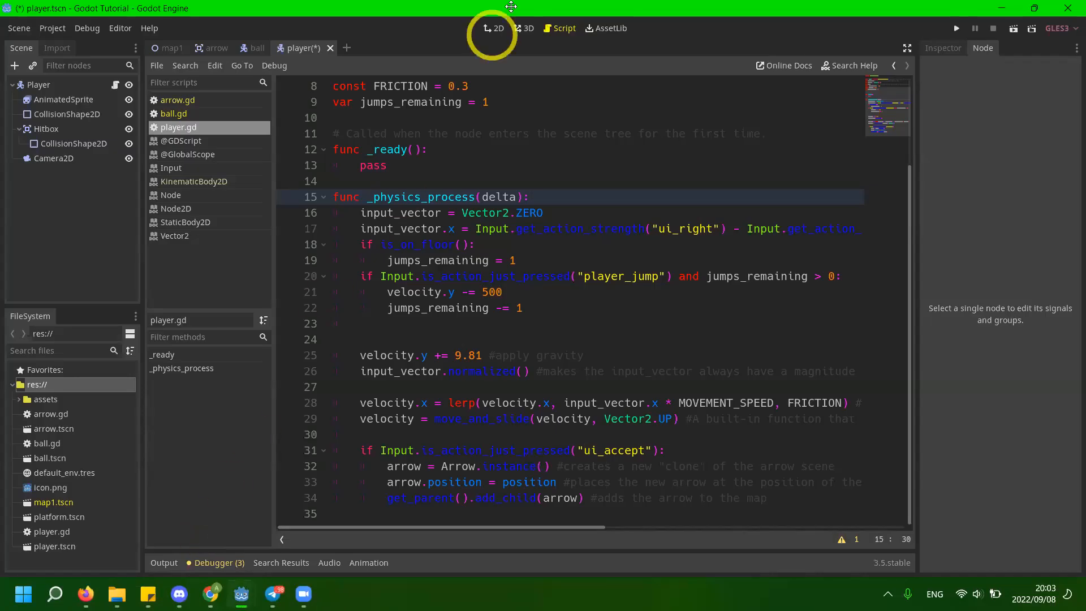
Show the player scene in the 2D view and examine the frame of the selected Camera2D around the player.
{"action": "left_click", "coordinate": [545, 120]}
{"action": "left_click", "coordinate": [89, 161]}
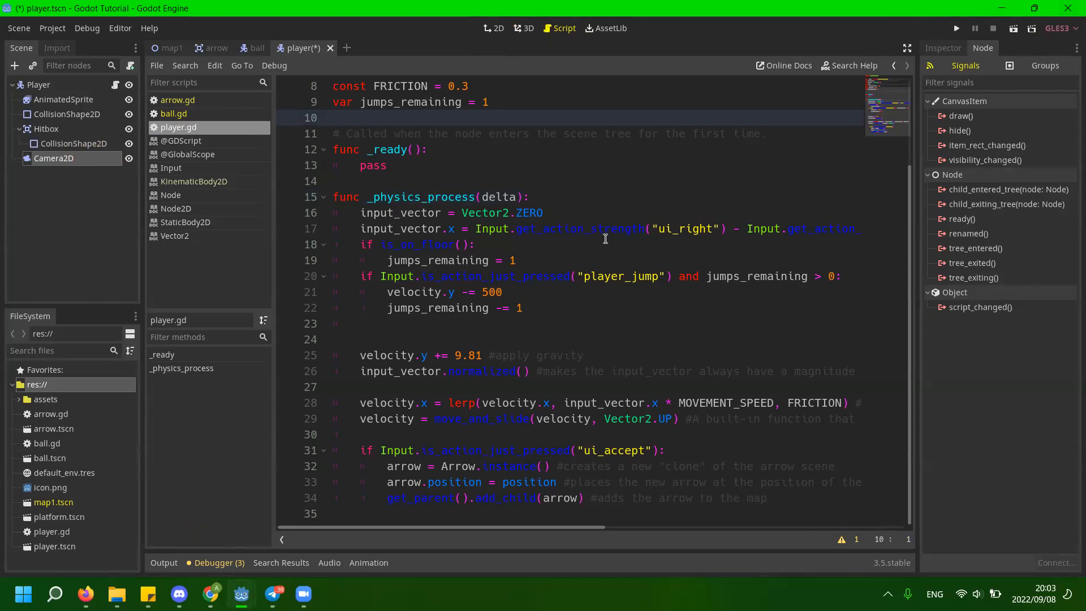
{"action": "left_click", "coordinate": [497, 30]}
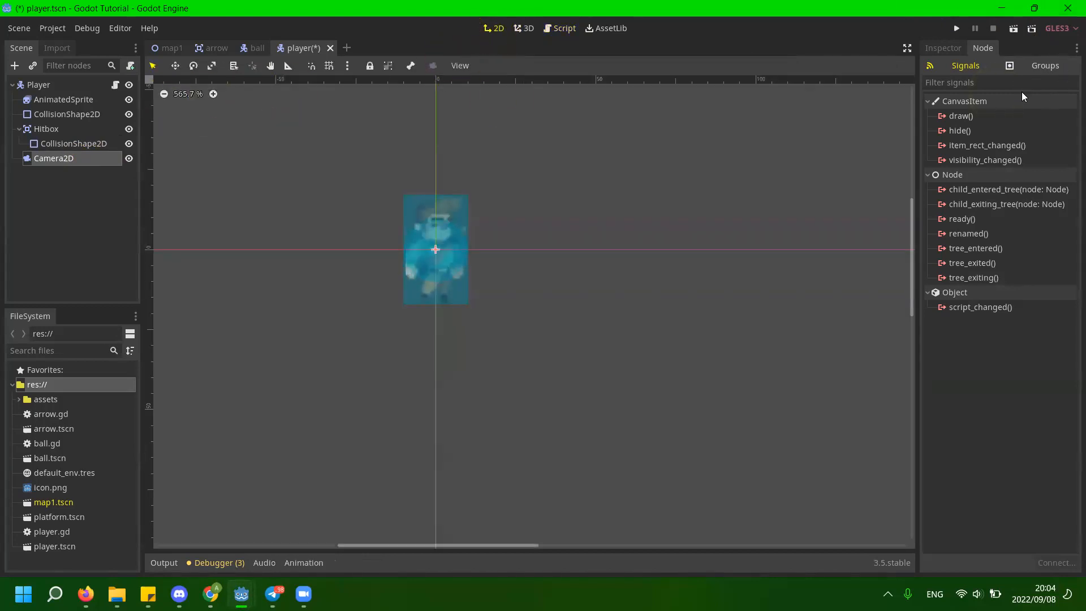
{"action": "left_click", "coordinate": [1002, 100]}
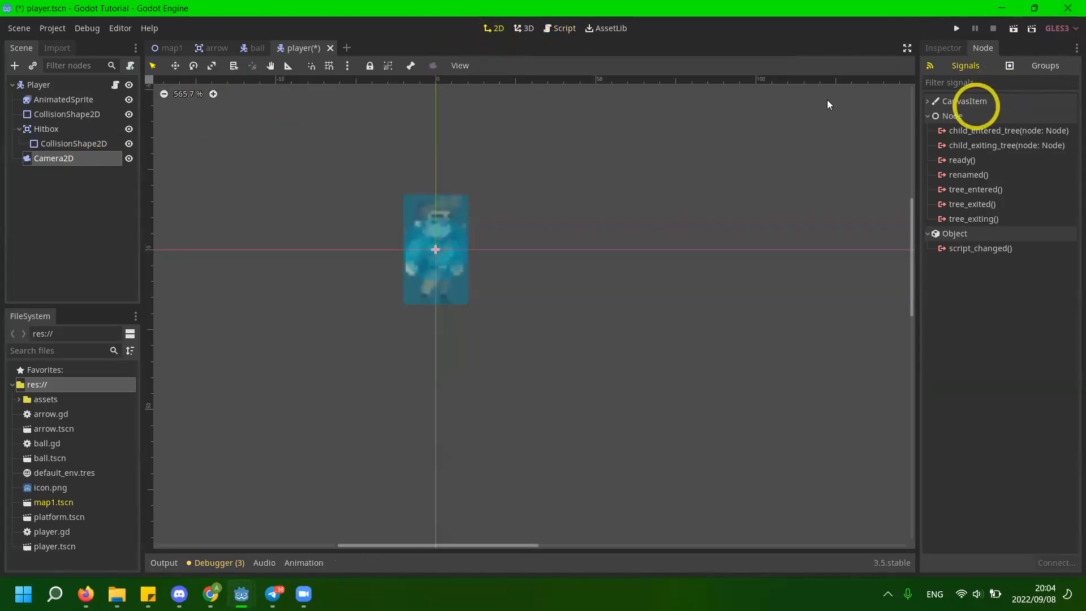
{"action": "scroll", "coordinate": [604, 259], "scroll_direction": "down", "scroll_amount": 8, "text": "ctrl"}
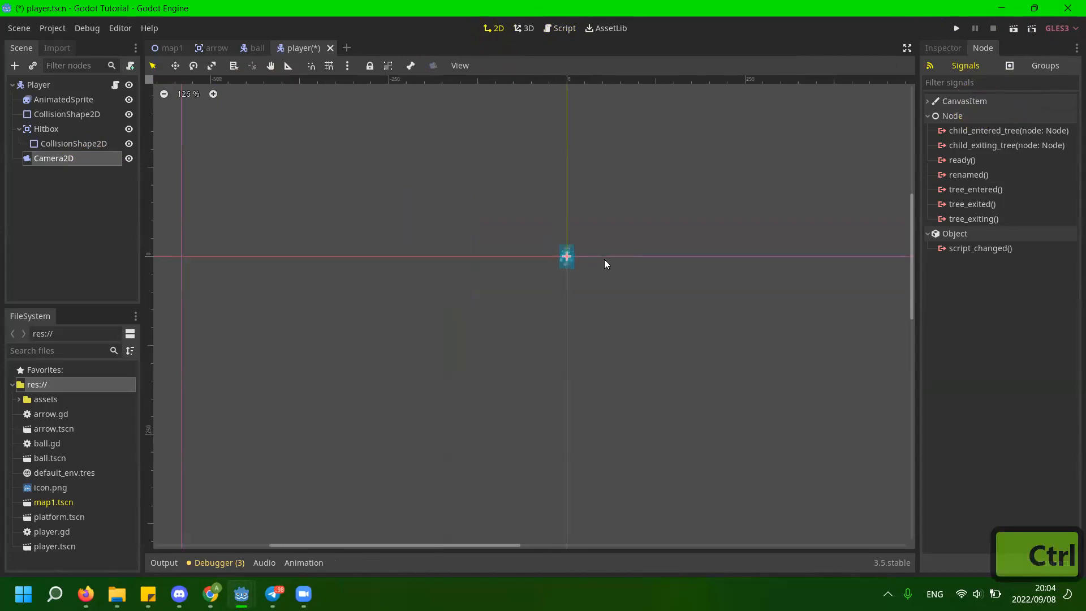
{"action": "scroll", "coordinate": [599, 266], "scroll_direction": "down", "scroll_amount": 1, "text": "ctrl"}
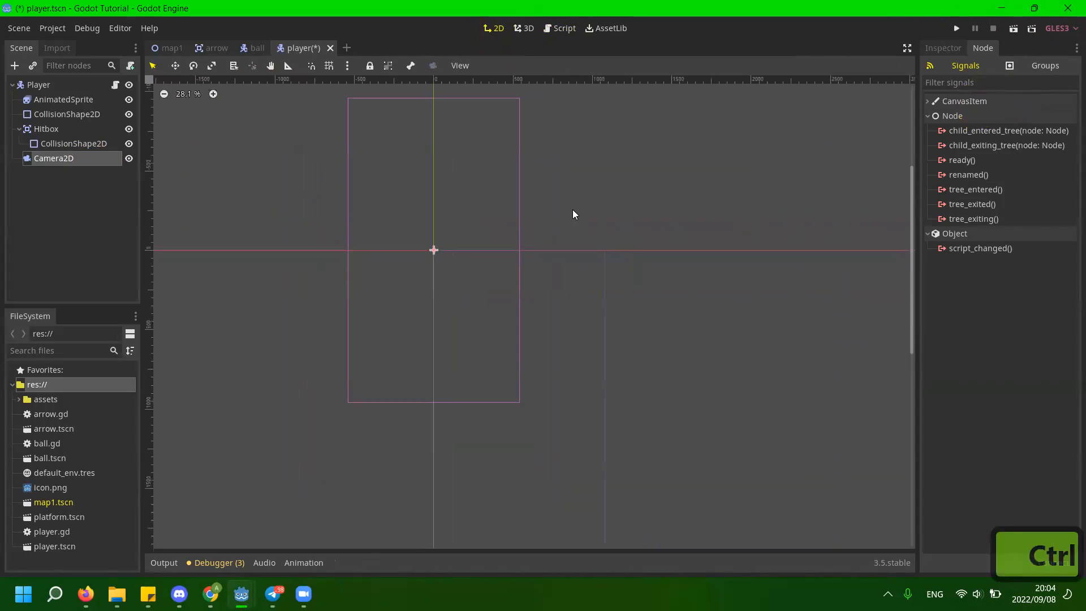
{"action": "left_click", "coordinate": [582, 213]}
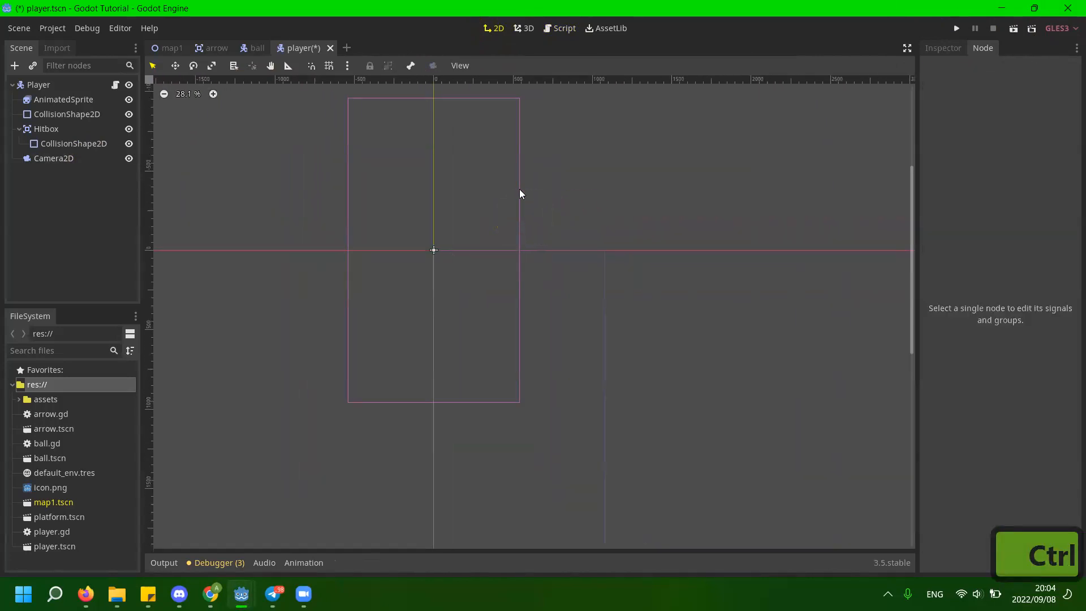
{"action": "left_click", "coordinate": [79, 164]}
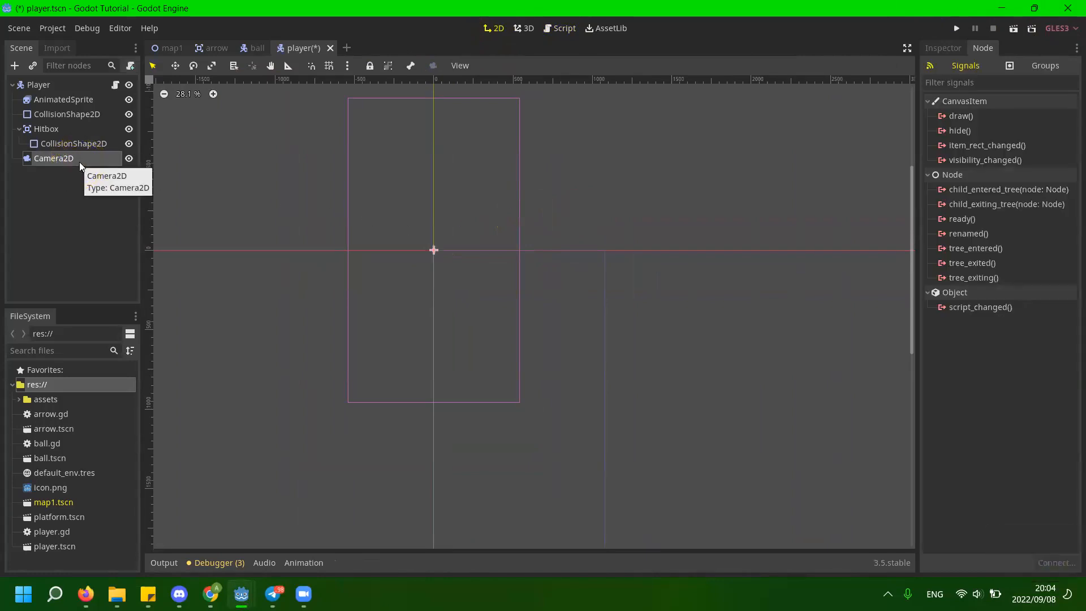
{"action": "scroll", "coordinate": [357, 272], "scroll_direction": "down", "scroll_amount": 1}
{"action": "scroll", "coordinate": [396, 257], "scroll_direction": "up", "scroll_amount": 1}
{"action": "middle_click_drag", "start_coordinate": [601, 224], "coordinate": [600, 226]}
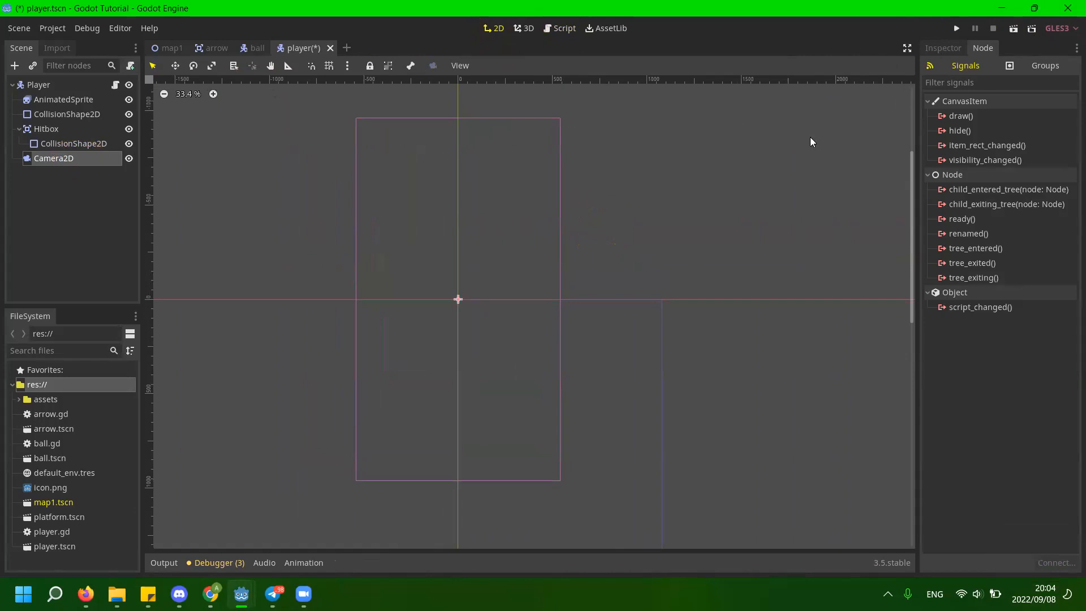
Set the Camera2D's zoom to 0.5 on both x and y.
{"action": "left_click", "coordinate": [943, 48]}
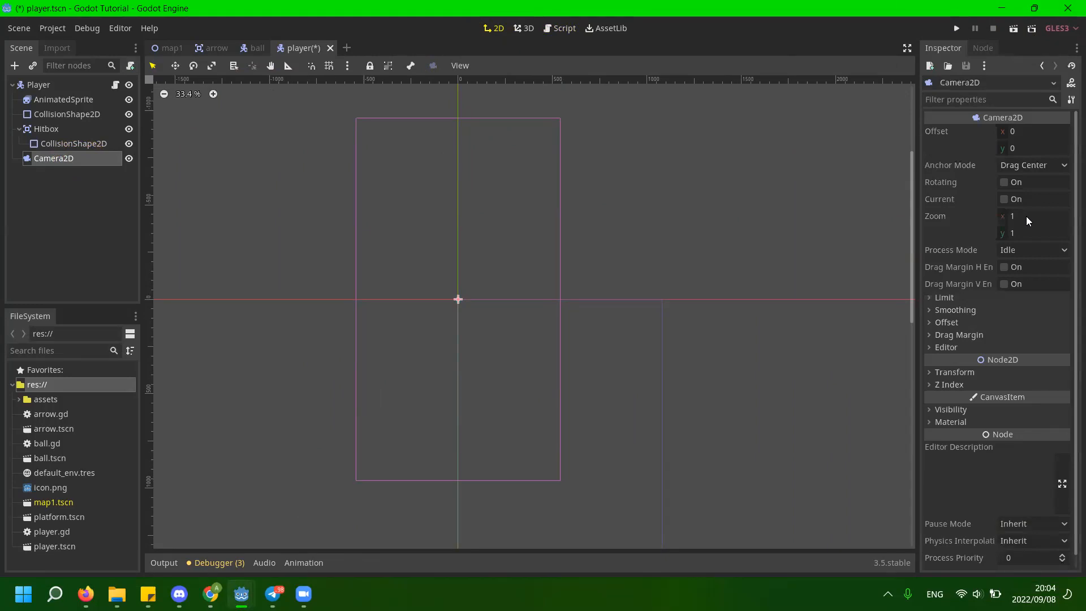
{"action": "left_click", "coordinate": [1024, 216]}
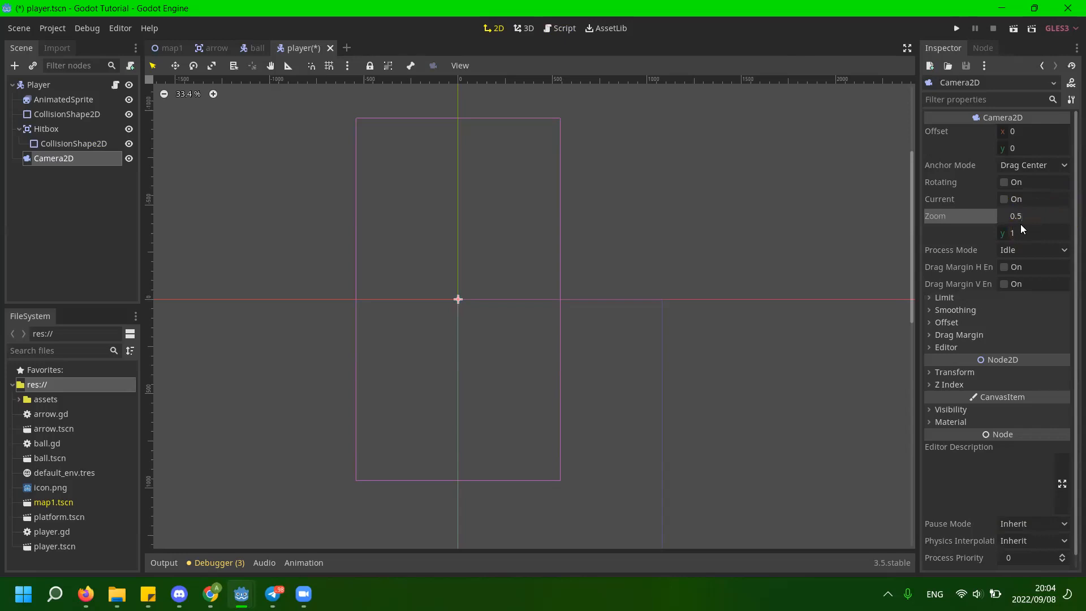
{"action": "key", "text": "Return"}
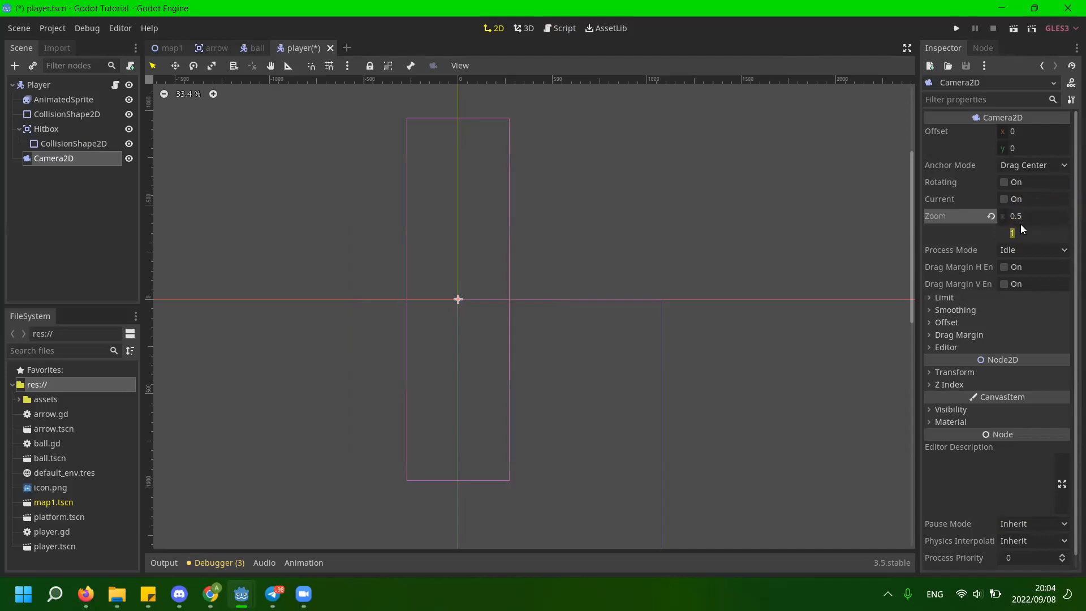
{"action": "left_click", "coordinate": [1021, 224]}
{"action": "type", "text": "0.5"}
{"action": "key", "text": "Return"}
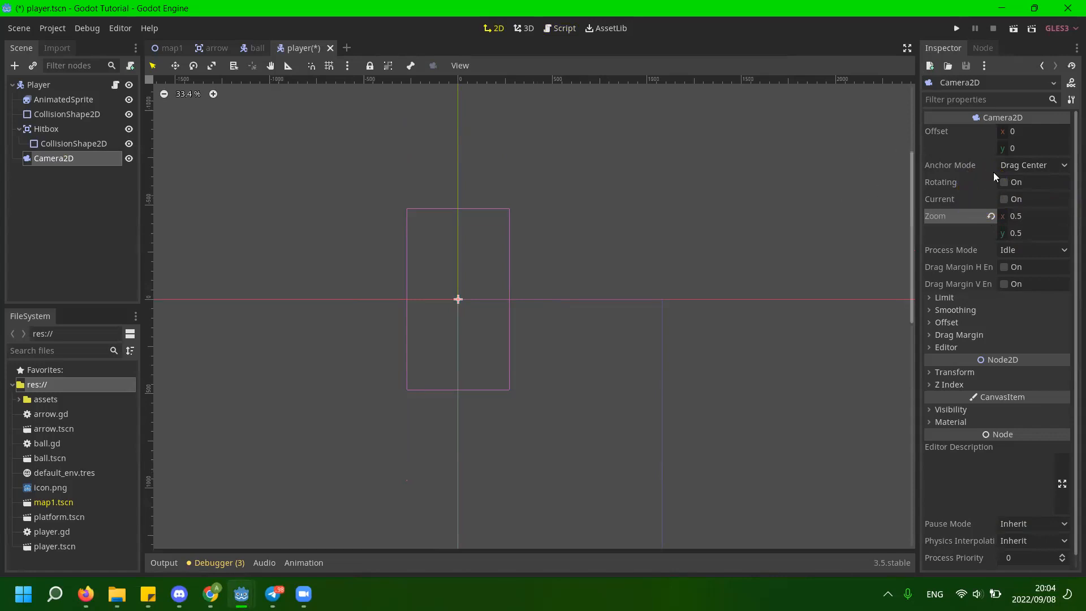
{"action": "left_click", "coordinate": [1009, 184]}
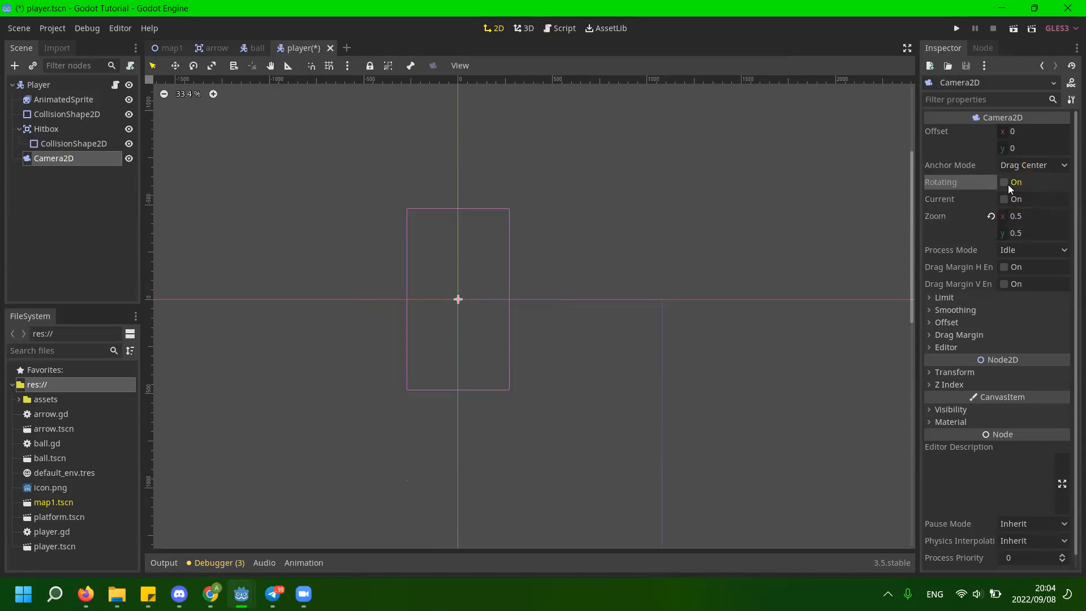
Make the Camera2D the current camera of the player scene and save the scene.
{"action": "left_click", "coordinate": [1008, 200]}
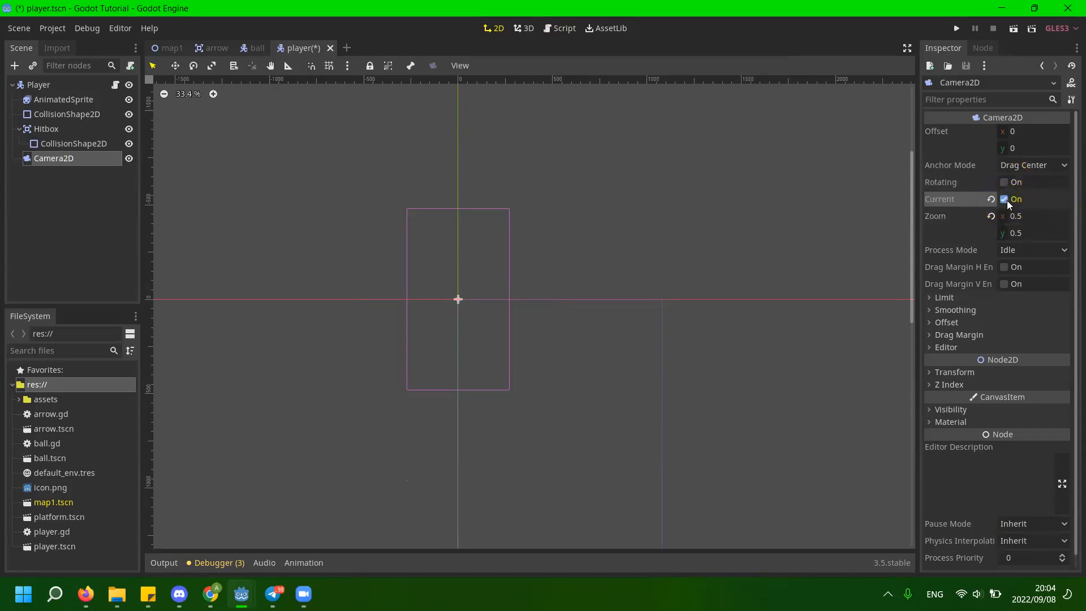
{"action": "key", "text": "ctrl"}
{"action": "mouse_move", "coordinate": [984, 192]}
Run the project, move and jump with the player while shooting arrows to check the camera, and close the game.
{"action": "left_click", "coordinate": [955, 29]}
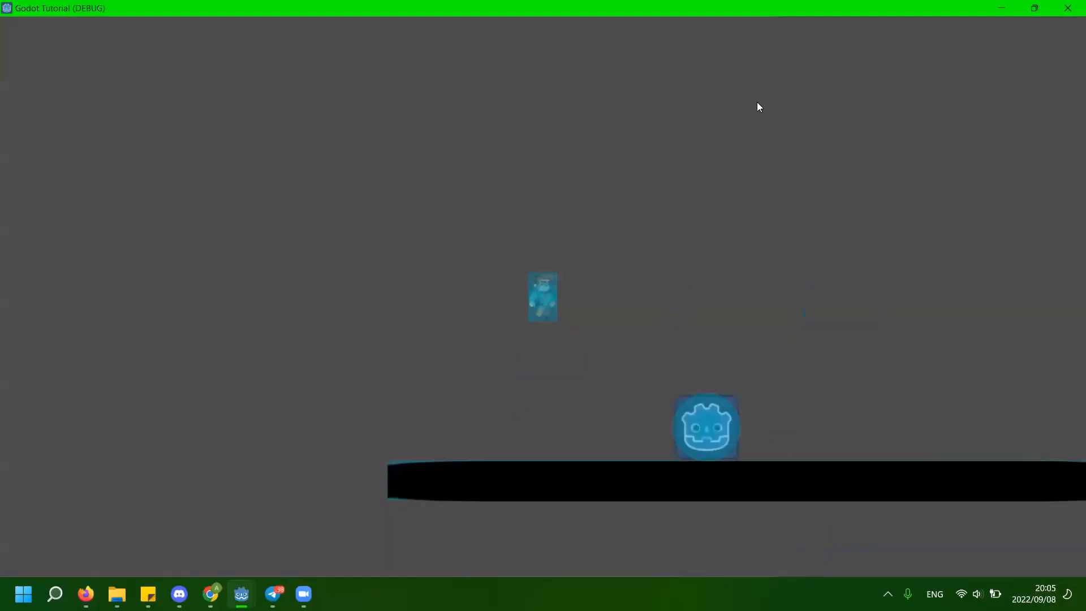
{"action": "left_click", "coordinate": [711, 107]}
{"action": "key", "text": "d"}
{"action": "left_click", "coordinate": [711, 97]}
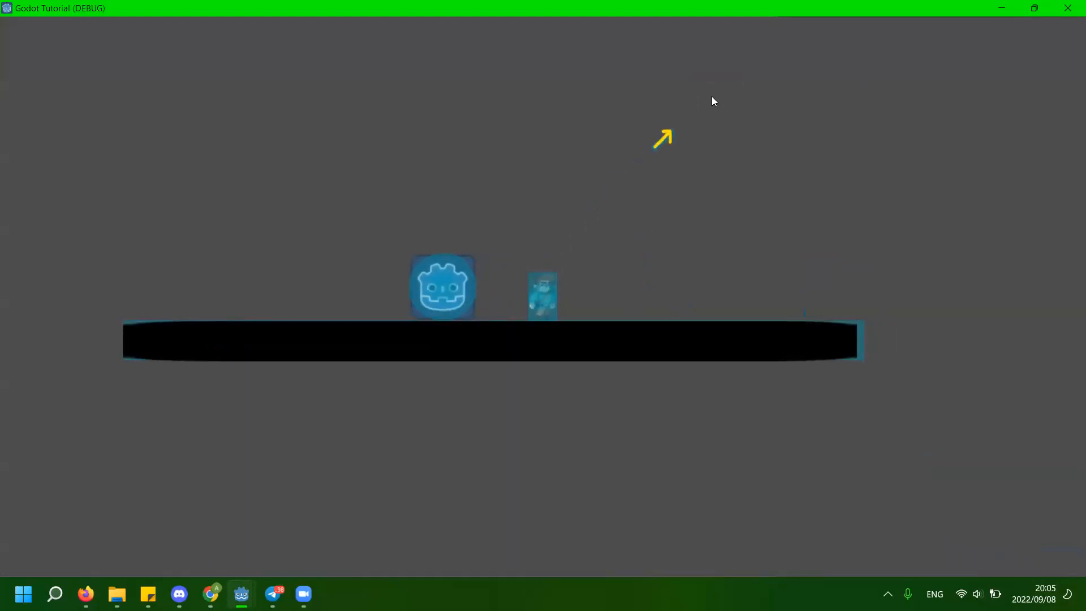
{"action": "key", "text": "d"}
{"action": "key", "text": "space"}
{"action": "left_click", "coordinate": [557, 372]}
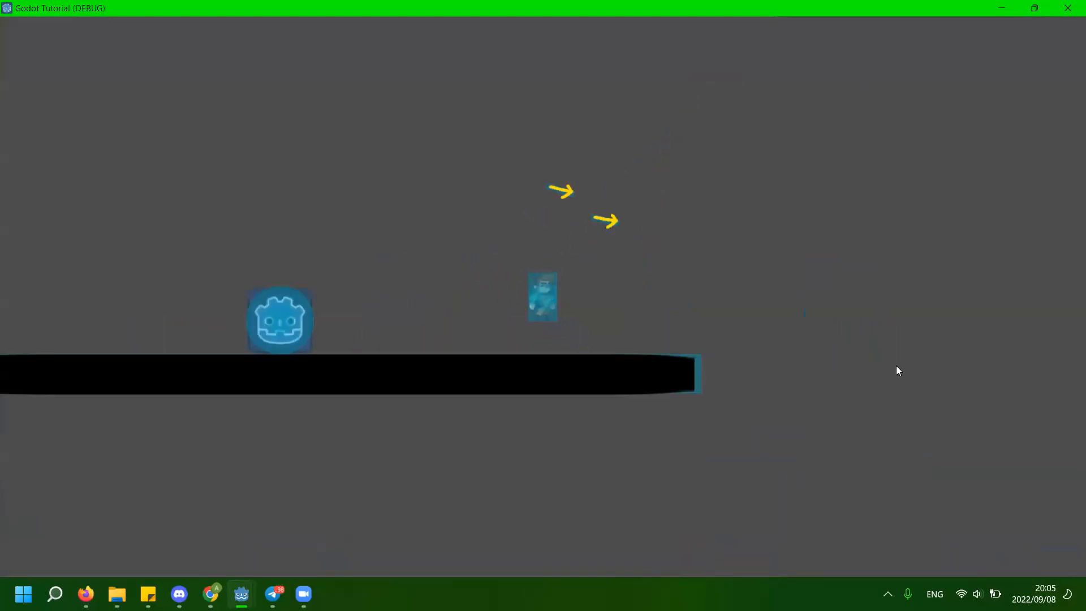
{"action": "left_click", "coordinate": [1069, 7]}
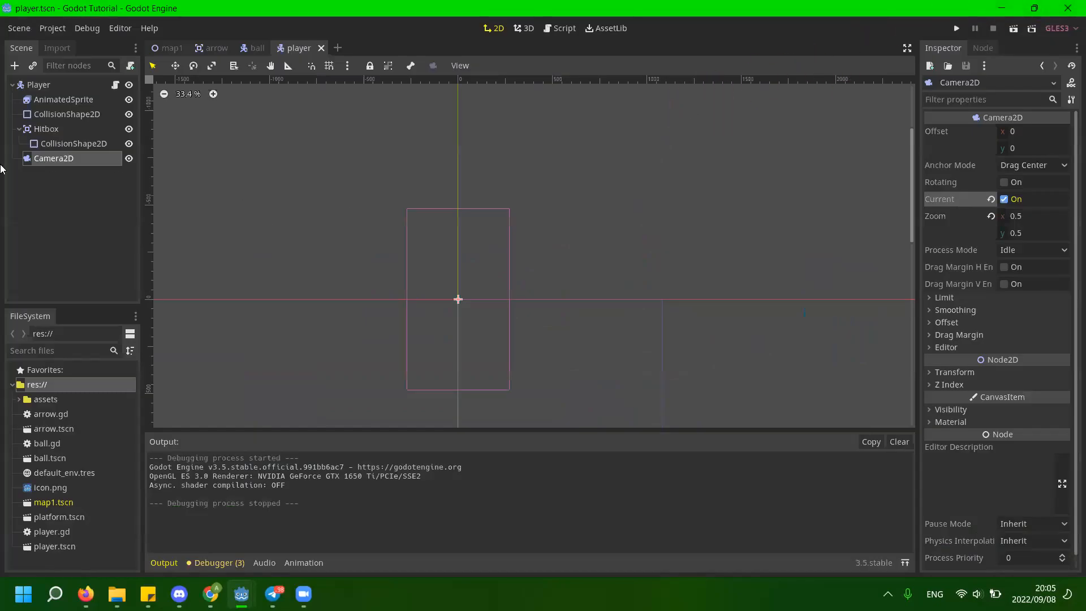
Set the project's display window size to a width of 1920 and a height of 1080 in Project Settings.
{"action": "left_click", "coordinate": [45, 177]}
{"action": "left_click", "coordinate": [21, 28]}
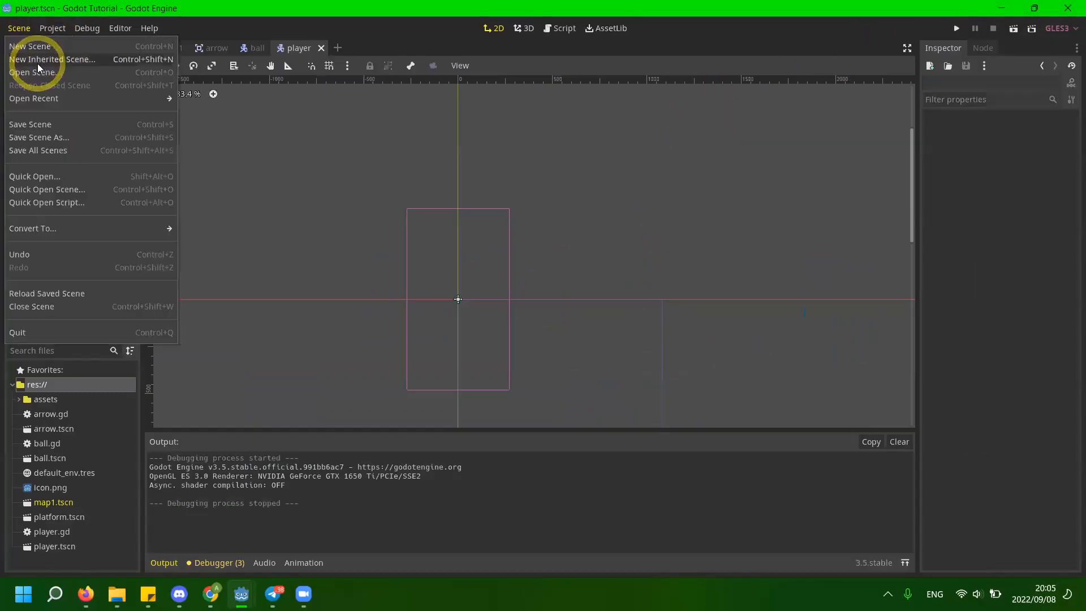
{"action": "left_click", "coordinate": [53, 45]}
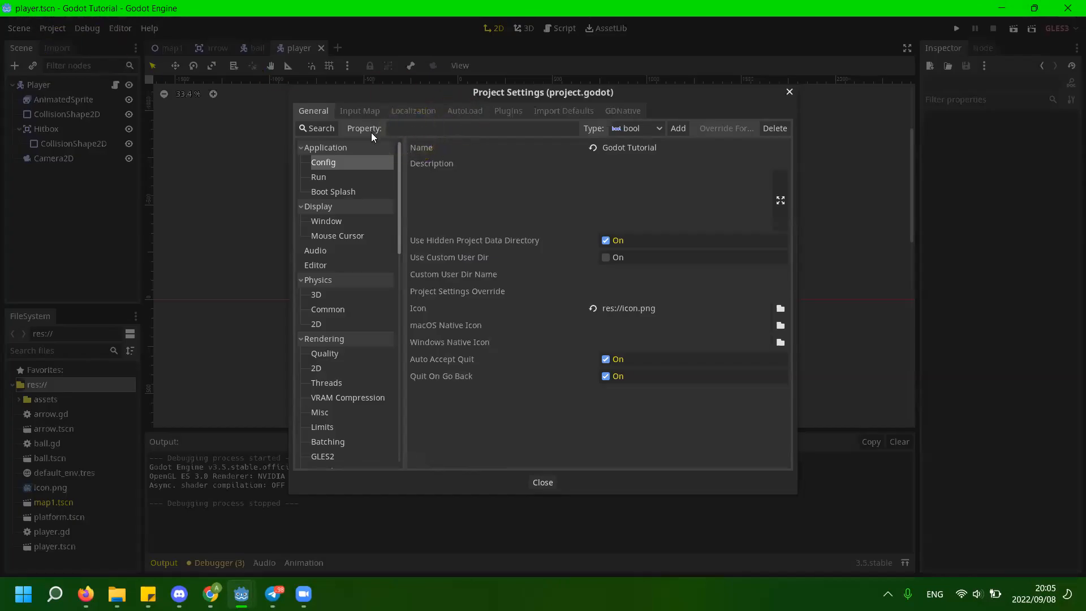
{"action": "left_click", "coordinate": [332, 128]}
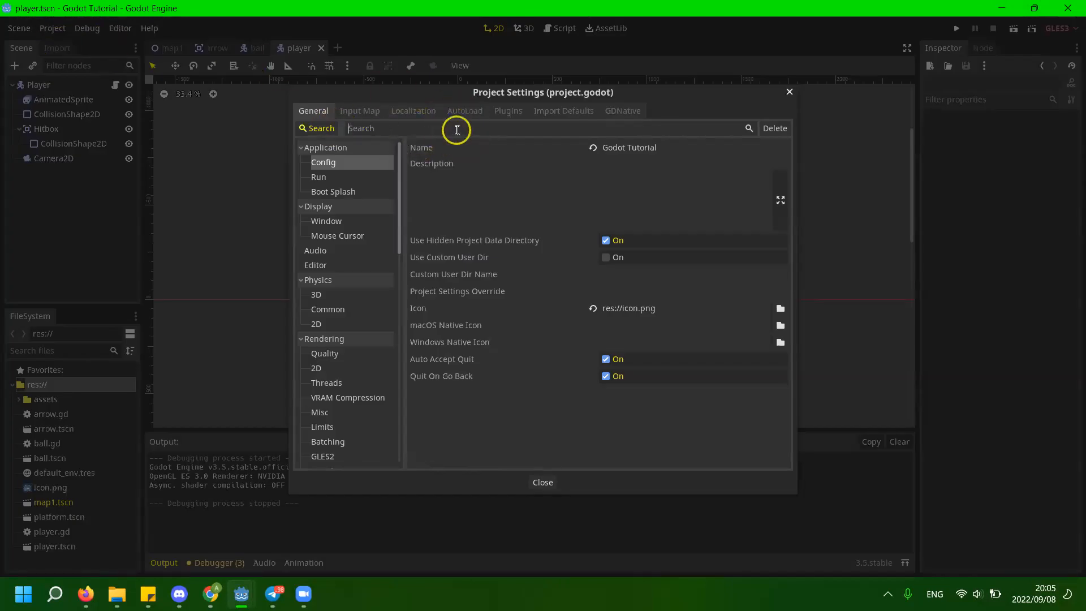
{"action": "type", "text": "window"}
{"action": "left_click", "coordinate": [371, 167]}
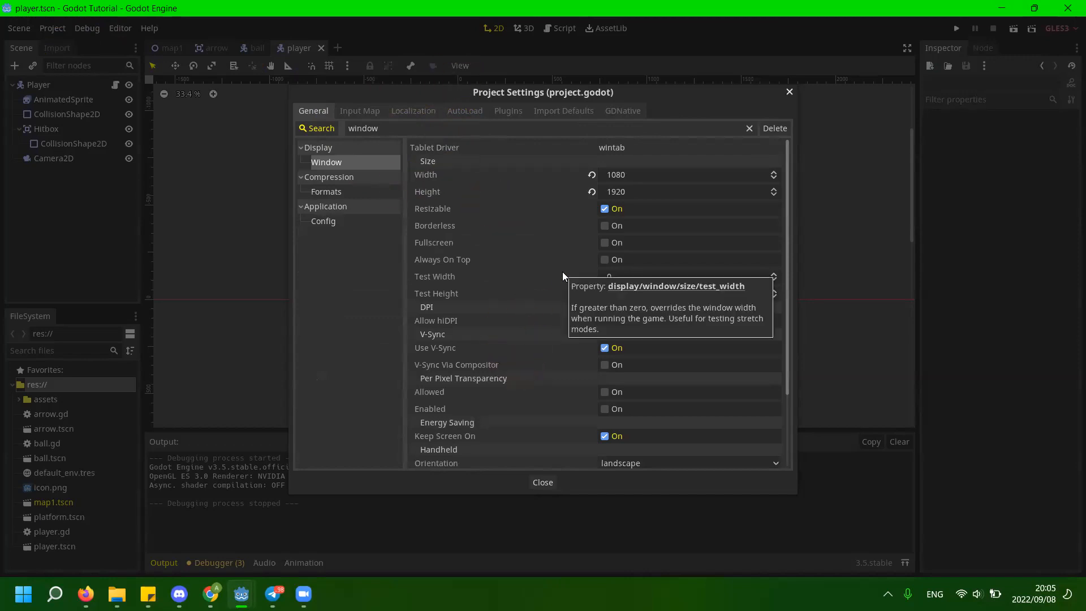
{"action": "left_click", "coordinate": [708, 174]}
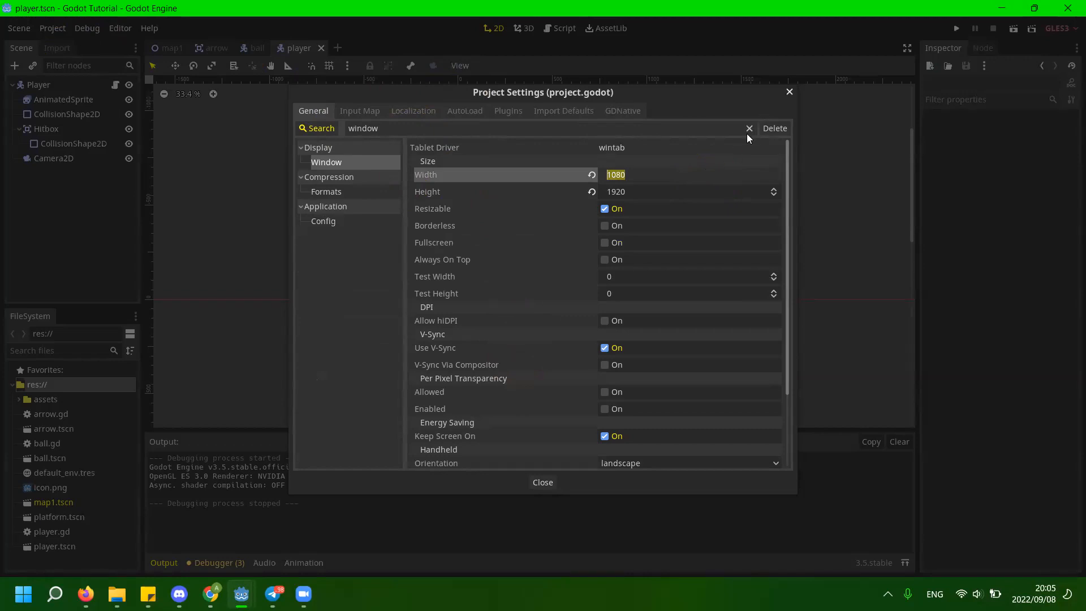
{"action": "type", "text": "1920"}
{"action": "key", "text": "Tab"}
{"action": "type", "text": "1080"}
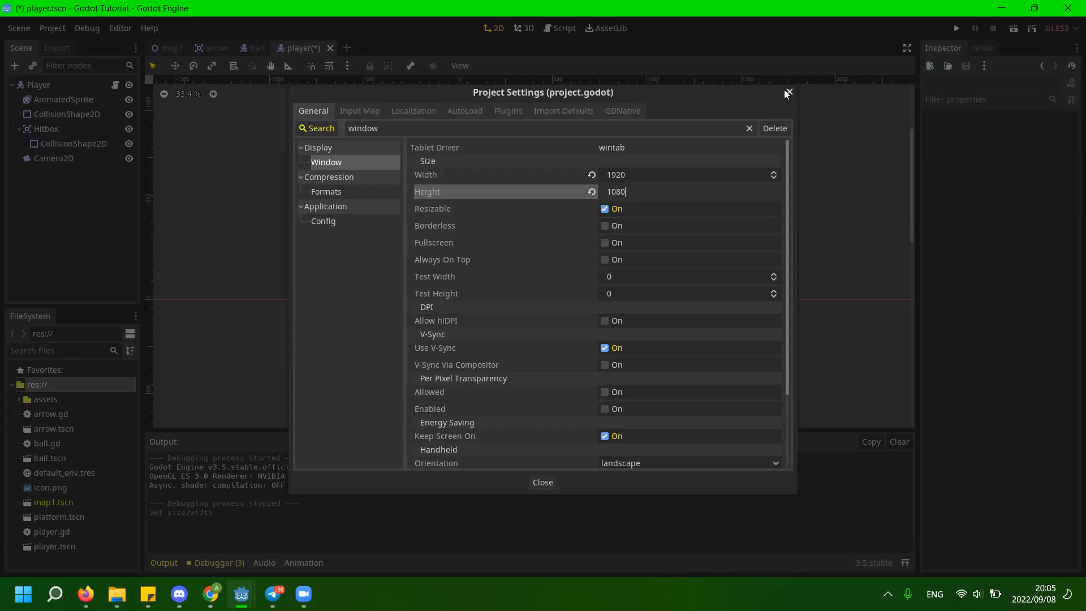
{"action": "left_click", "coordinate": [542, 482]}
Examine the camera frame in the player scene, then run the project to check the game window and close it.
{"action": "scroll", "coordinate": [542, 316], "scroll_direction": "down", "scroll_amount": 2}
{"action": "middle_click_drag", "start_coordinate": [613, 250], "coordinate": [627, 215]}
{"action": "scroll", "coordinate": [440, 181], "scroll_direction": "up", "scroll_amount": 2}
{"action": "middle_click_drag", "start_coordinate": [544, 194], "coordinate": [528, 214]}
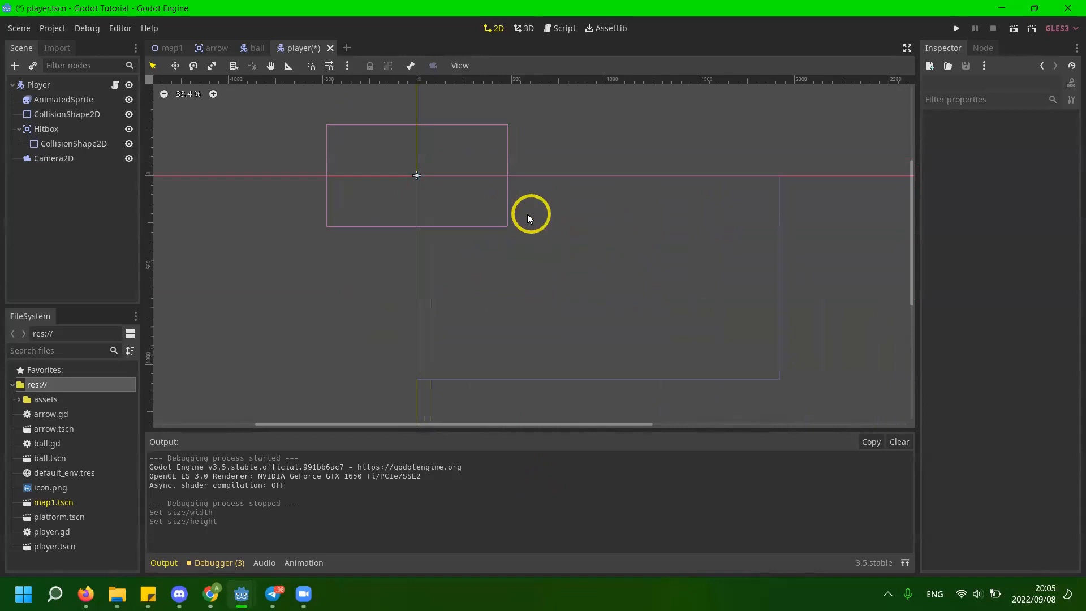
{"action": "left_click", "coordinate": [956, 28]}
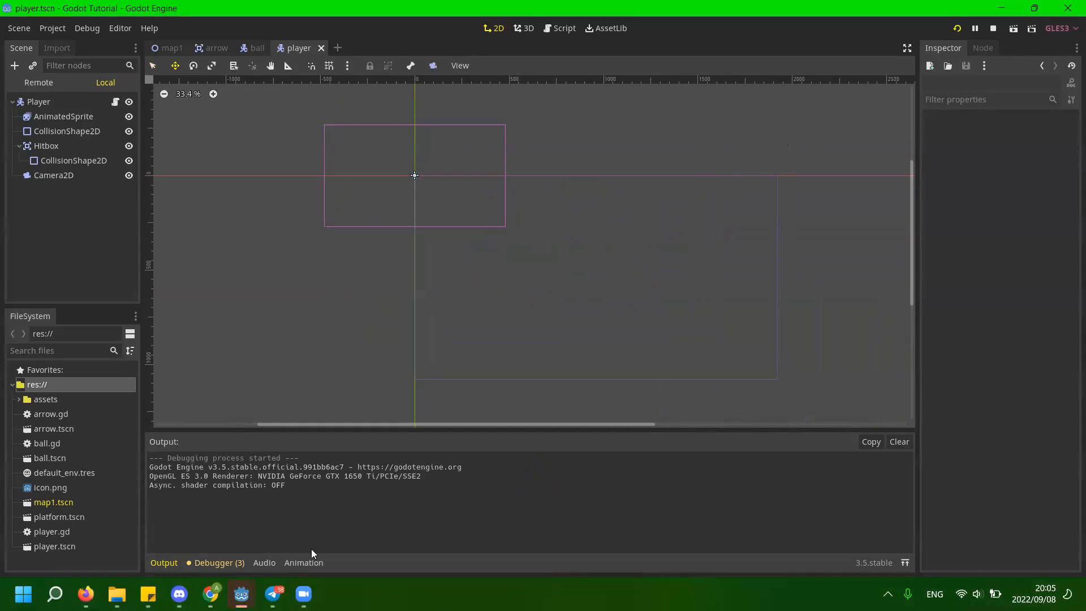
{"action": "left_click", "coordinate": [521, 340]}
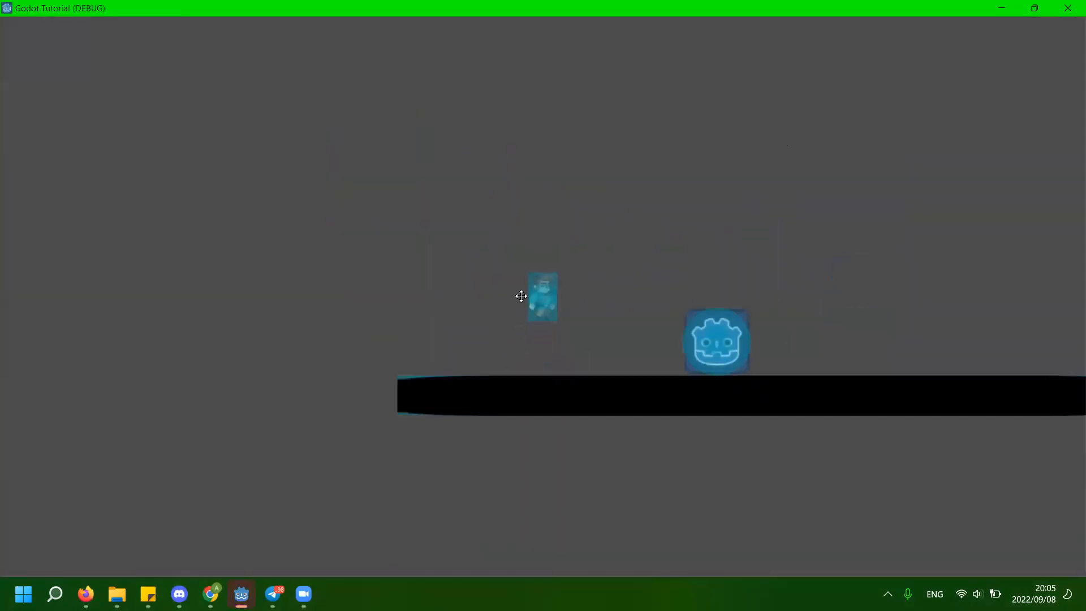
{"action": "key", "text": "alt+F4"}
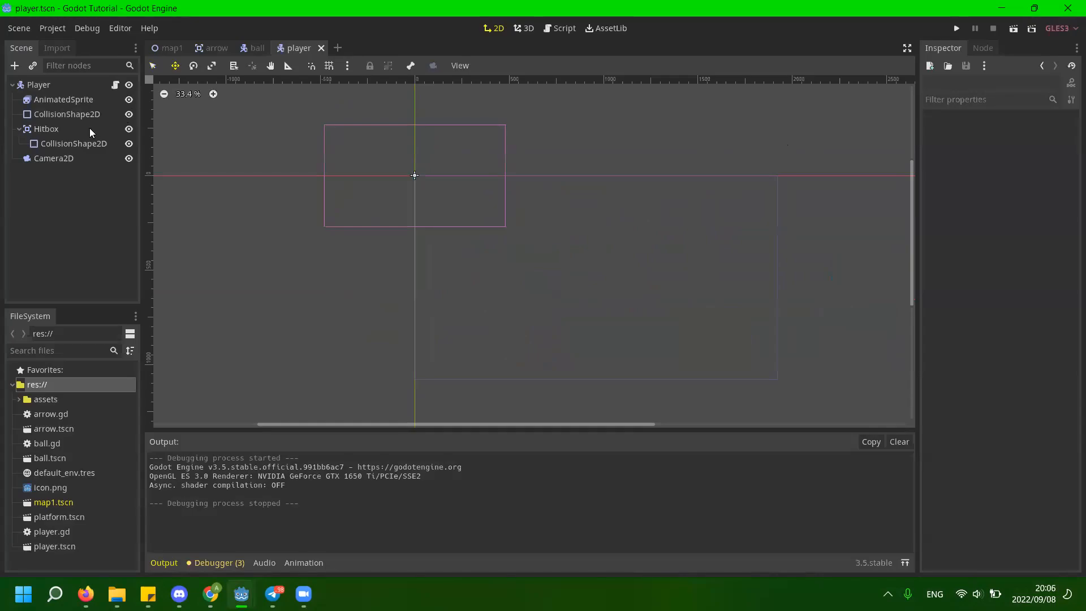
Inspect the AnimatedSprite and Camera2D properties, then run the game once more and stop it.
{"action": "left_click", "coordinate": [108, 100]}
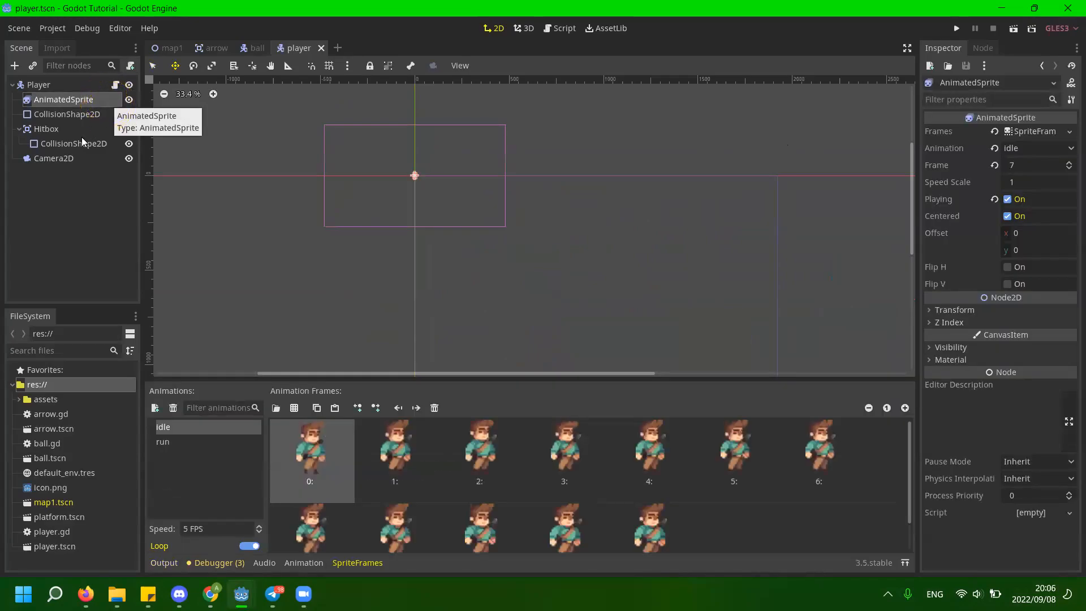
{"action": "left_click", "coordinate": [81, 142]}
{"action": "left_click", "coordinate": [80, 102]}
{"action": "left_click", "coordinate": [74, 156]}
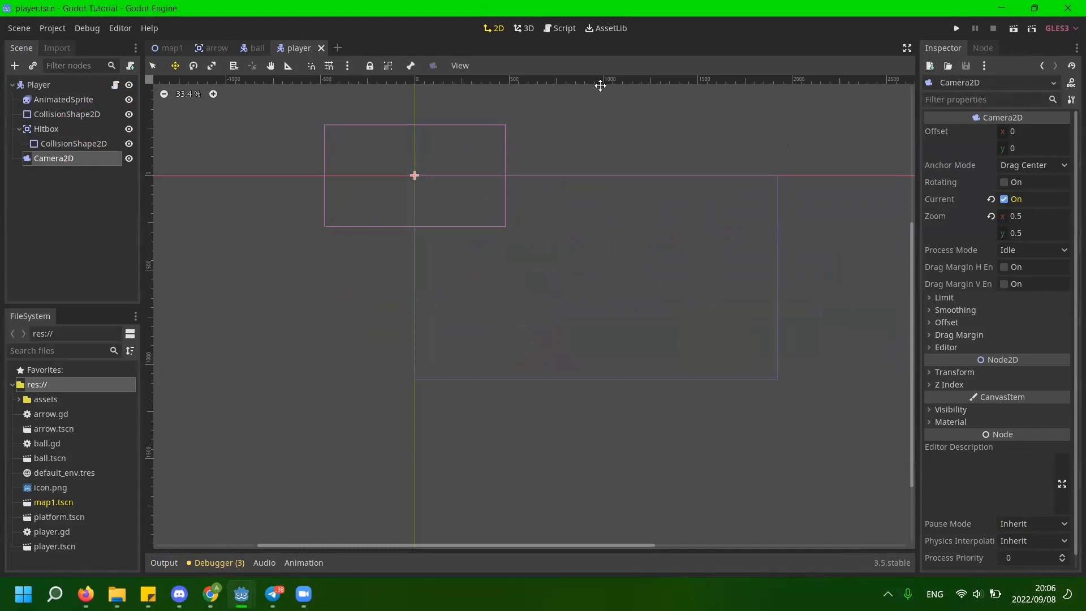
{"action": "left_click", "coordinate": [956, 28]}
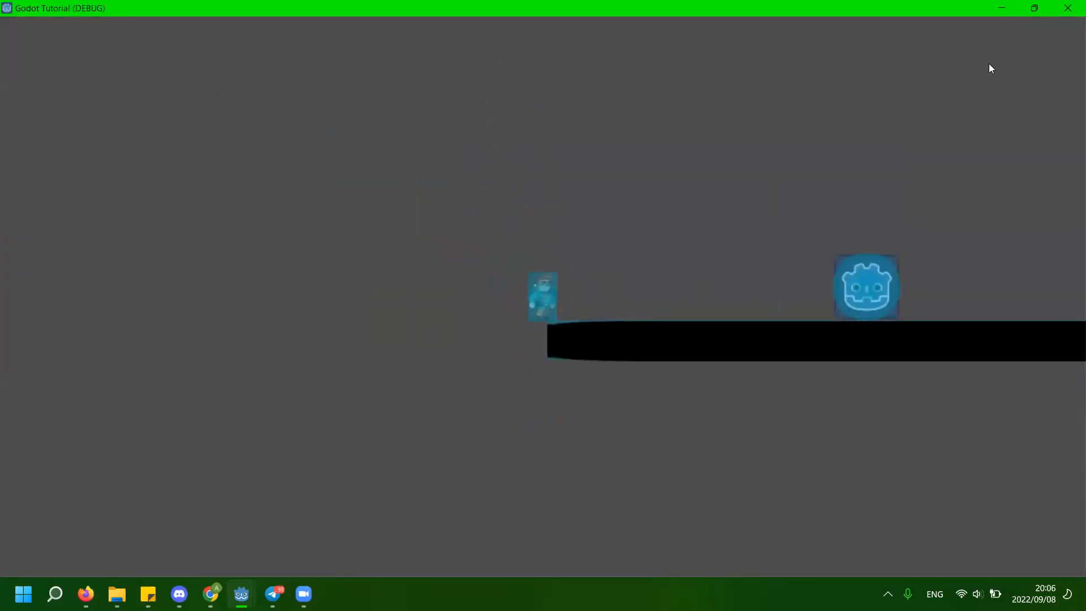
{"action": "left_click", "coordinate": [839, 39]}
{"action": "key", "text": "F8"}
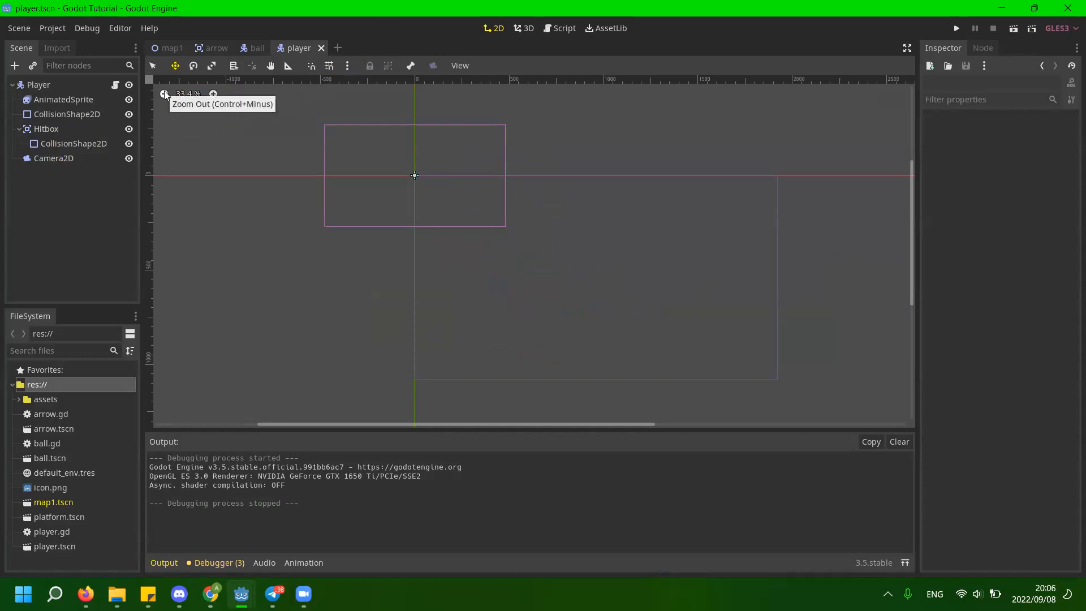
Switch to the map1 scene and look up the Main Scene setting by searching Project Settings for "main".
{"action": "left_click", "coordinate": [162, 48]}
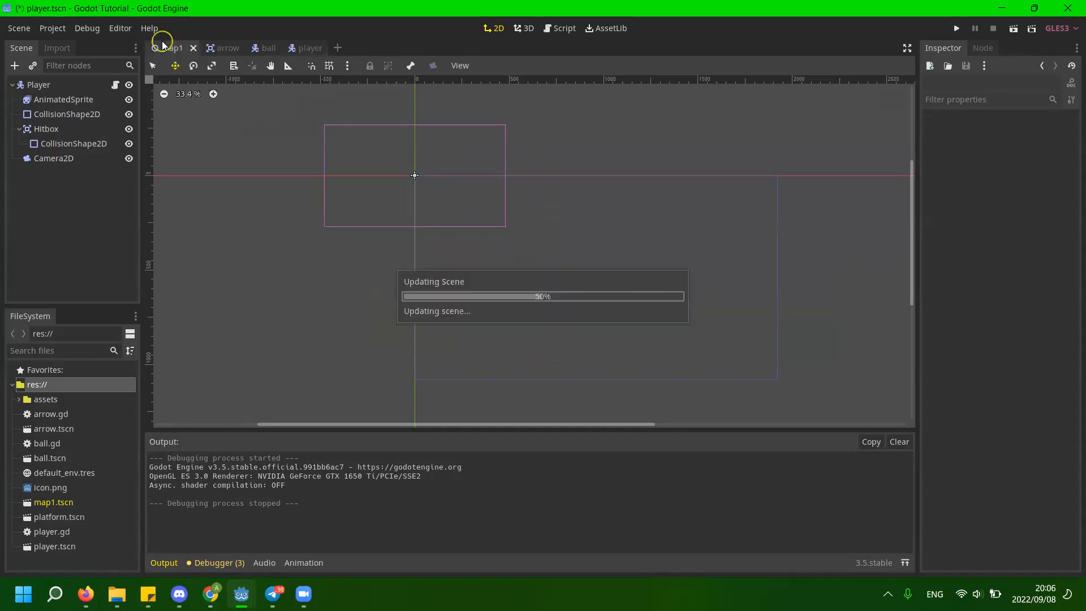
{"action": "left_click", "coordinate": [745, 78]}
{"action": "left_click", "coordinate": [57, 27]}
{"action": "left_click", "coordinate": [67, 43]}
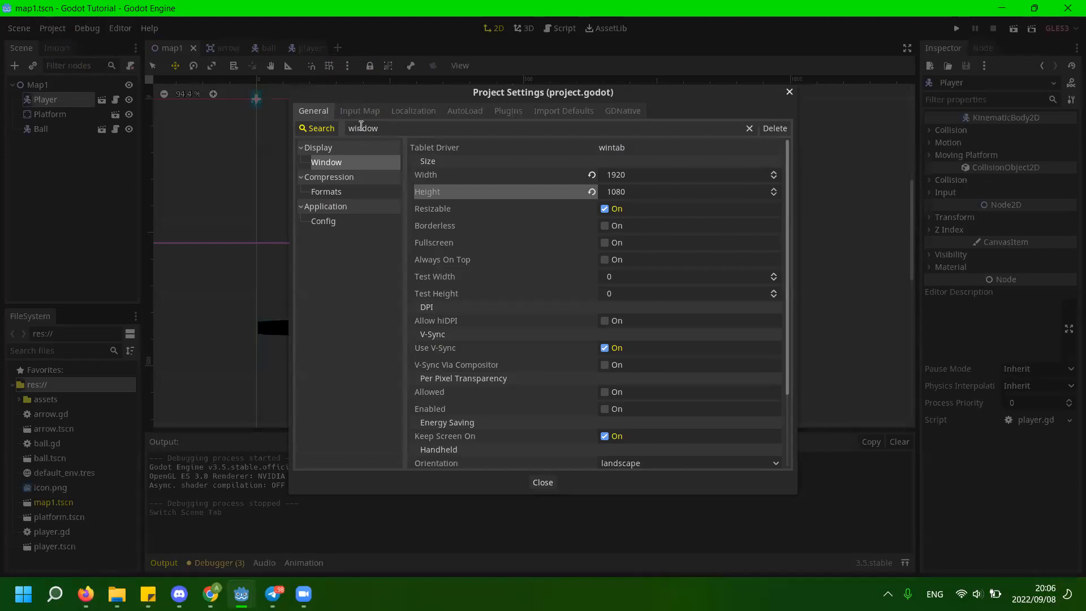
{"action": "key", "text": "ctrl+a"}
{"action": "type", "text": "main"}
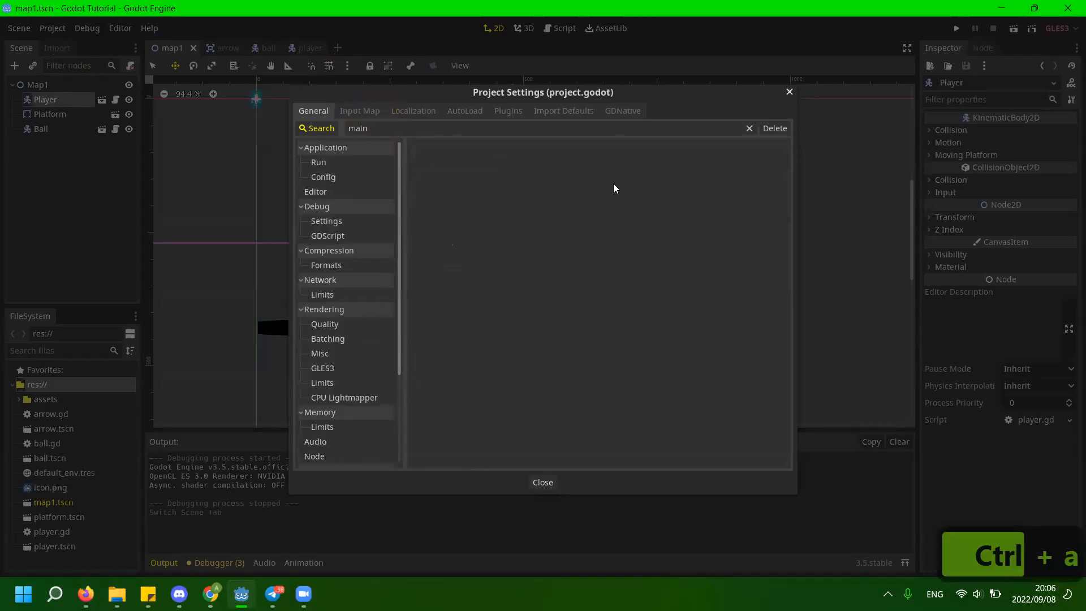
{"action": "left_click", "coordinate": [350, 166]}
{"action": "left_click_drag", "start_coordinate": [667, 149], "coordinate": [606, 153]}
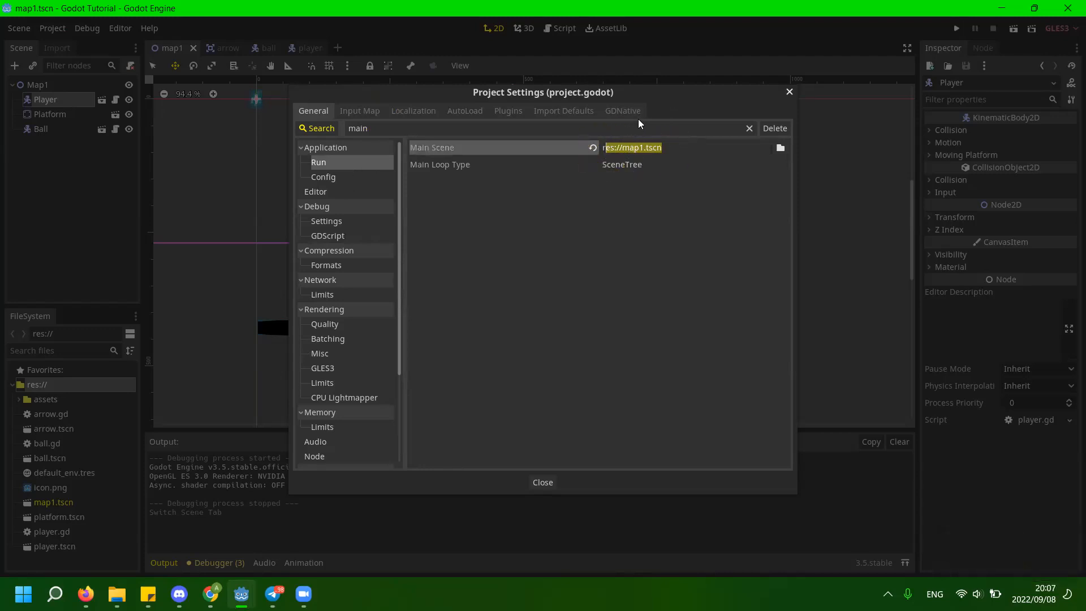
{"action": "left_click_drag", "start_coordinate": [613, 92], "coordinate": [476, 84]}
{"action": "left_click", "coordinate": [654, 85]}
{"action": "left_click", "coordinate": [566, 126]}
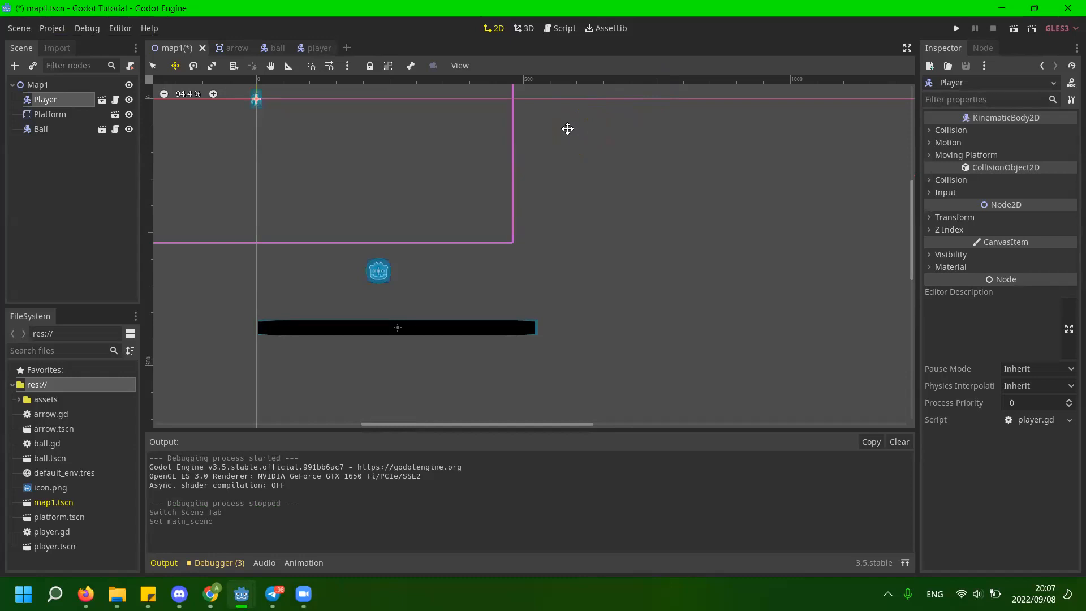
Create a new scene with a plain Node as its root.
{"action": "left_click", "coordinate": [347, 48]}
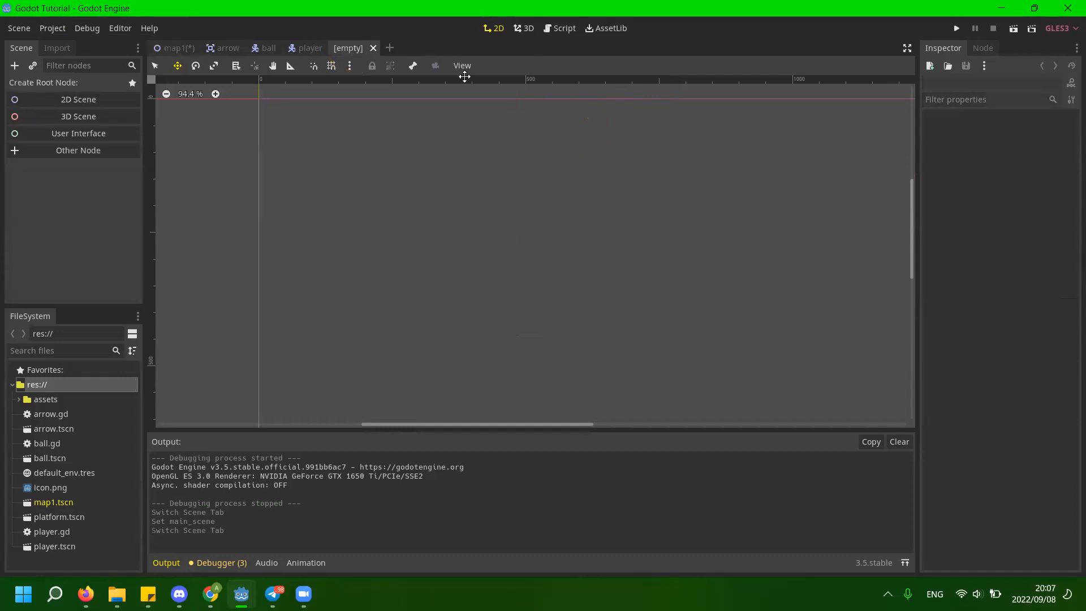
{"action": "left_click", "coordinate": [75, 152]}
{"action": "left_click", "coordinate": [204, 163]}
{"action": "type", "text": "node"}
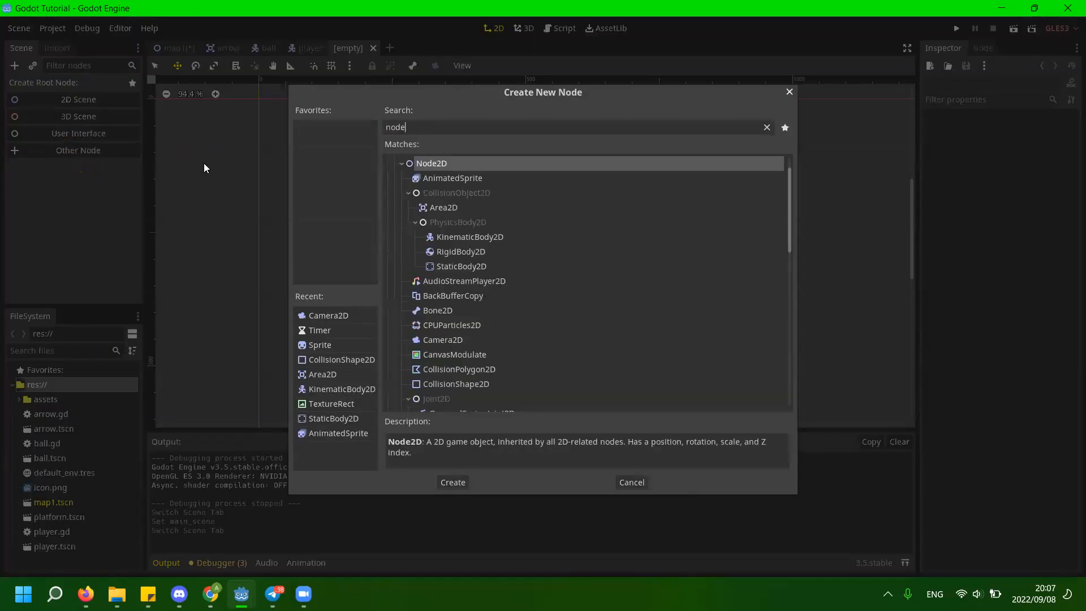
{"action": "scroll", "coordinate": [479, 290], "scroll_direction": "up", "scroll_amount": 1}
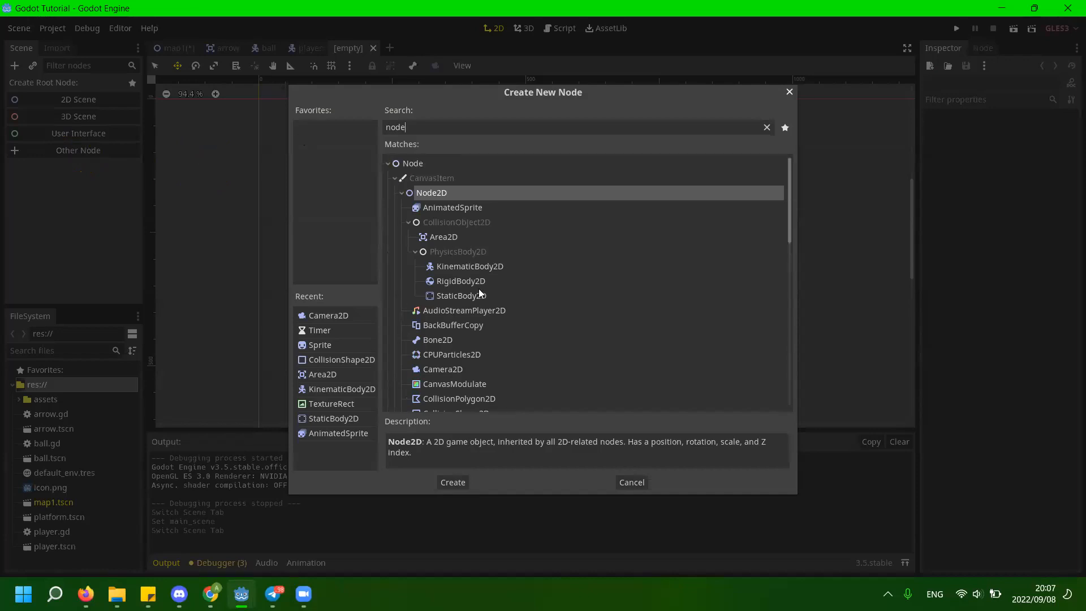
{"action": "left_click", "coordinate": [452, 169]}
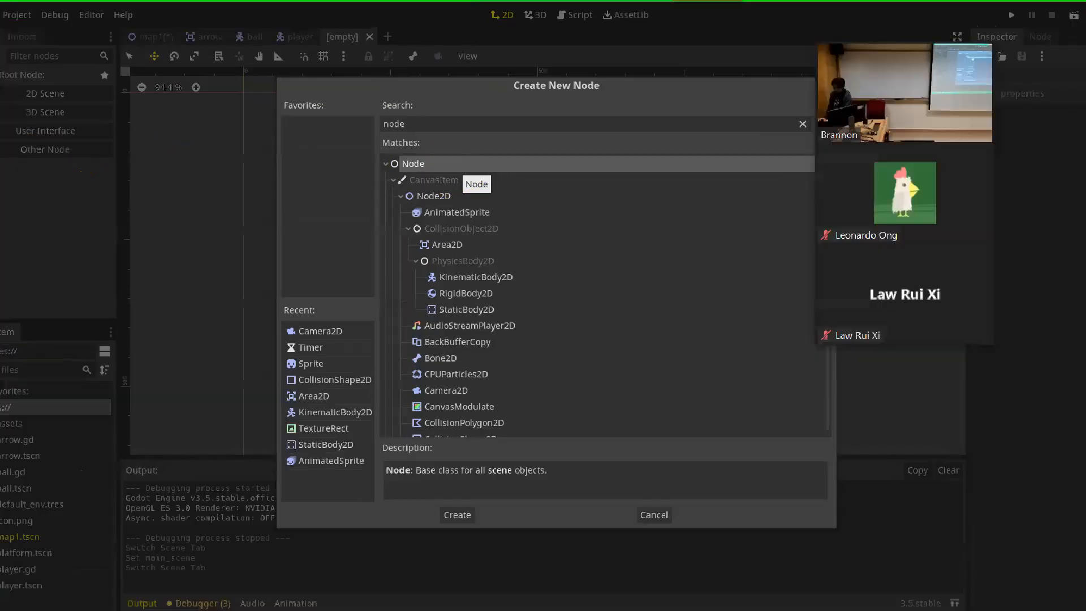
{"action": "key", "text": "ctrl+1"}
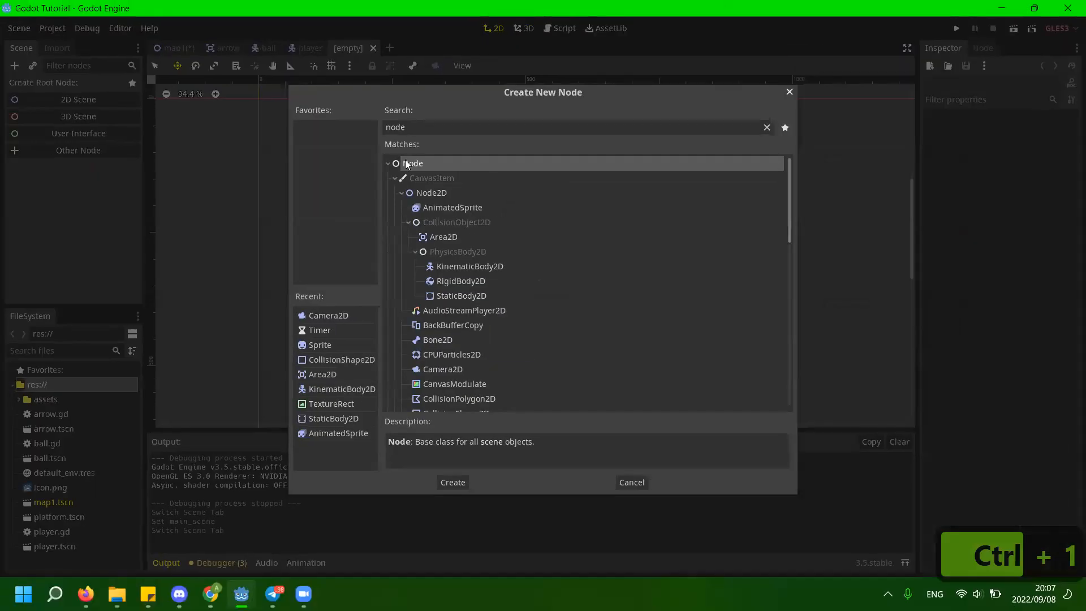
{"action": "double_click", "coordinate": [418, 163]}
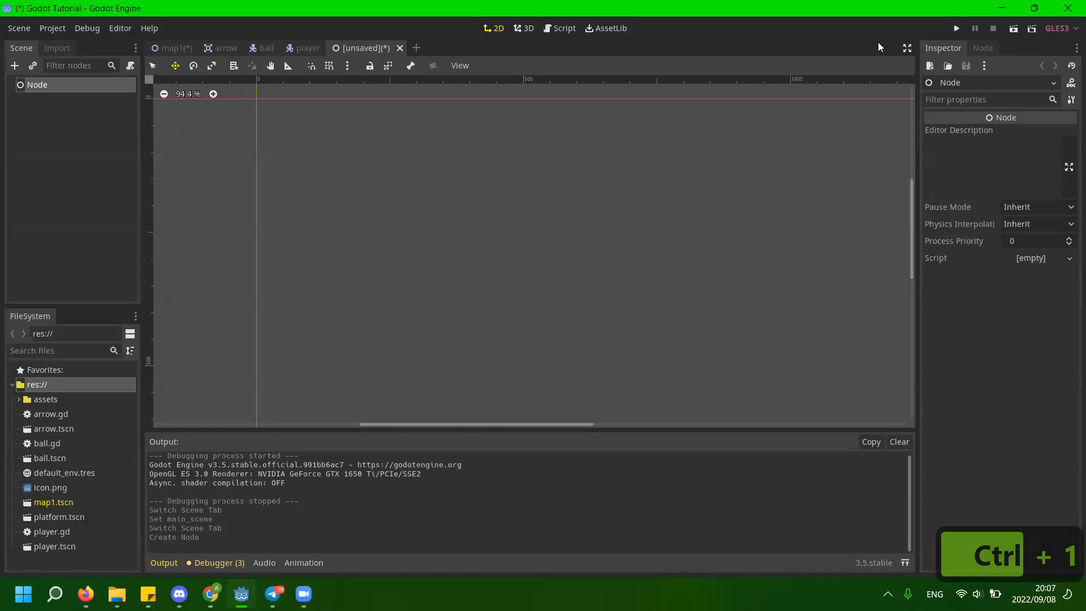
Look over the new root node's properties and rename the node to Game.
{"action": "left_click", "coordinate": [983, 48]}
{"action": "left_click", "coordinate": [943, 47]}
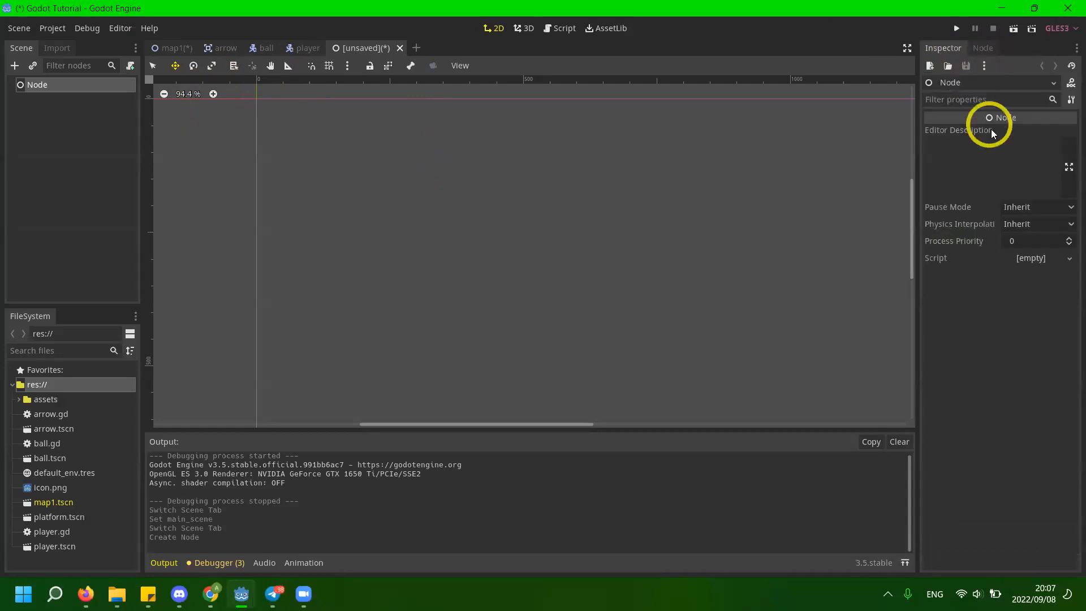
{"action": "left_click", "coordinate": [982, 173]}
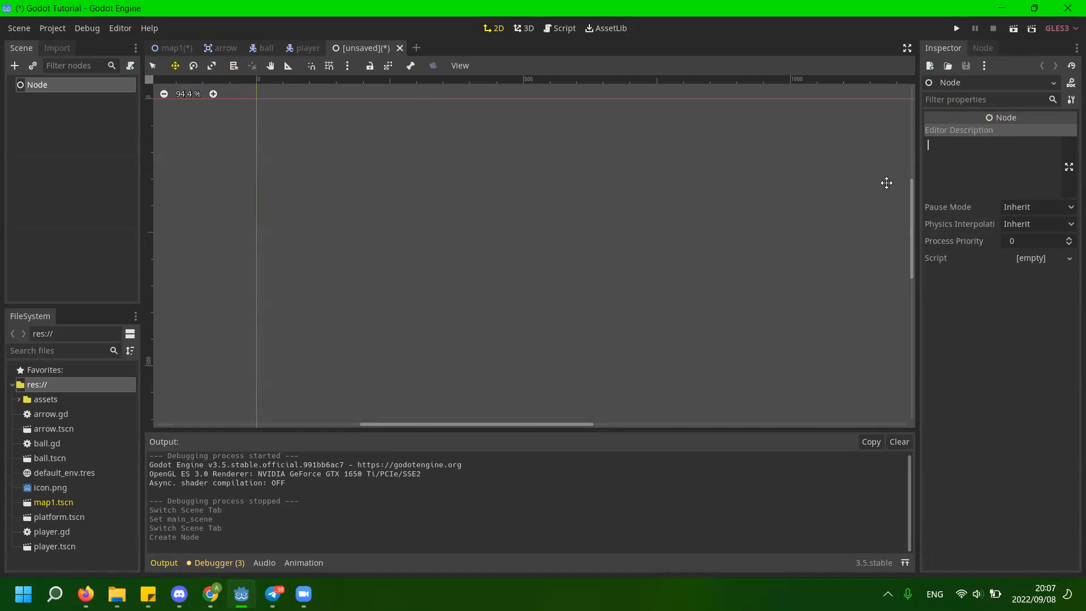
{"action": "double_click", "coordinate": [96, 84]}
{"action": "type", "text": "Game"}
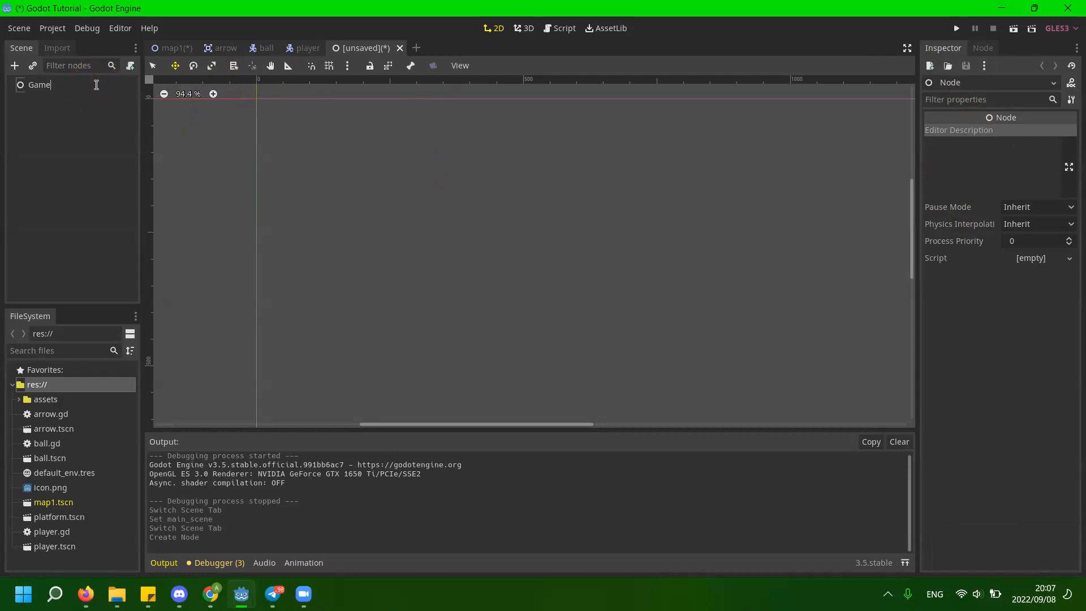
{"action": "key", "text": "Return"}
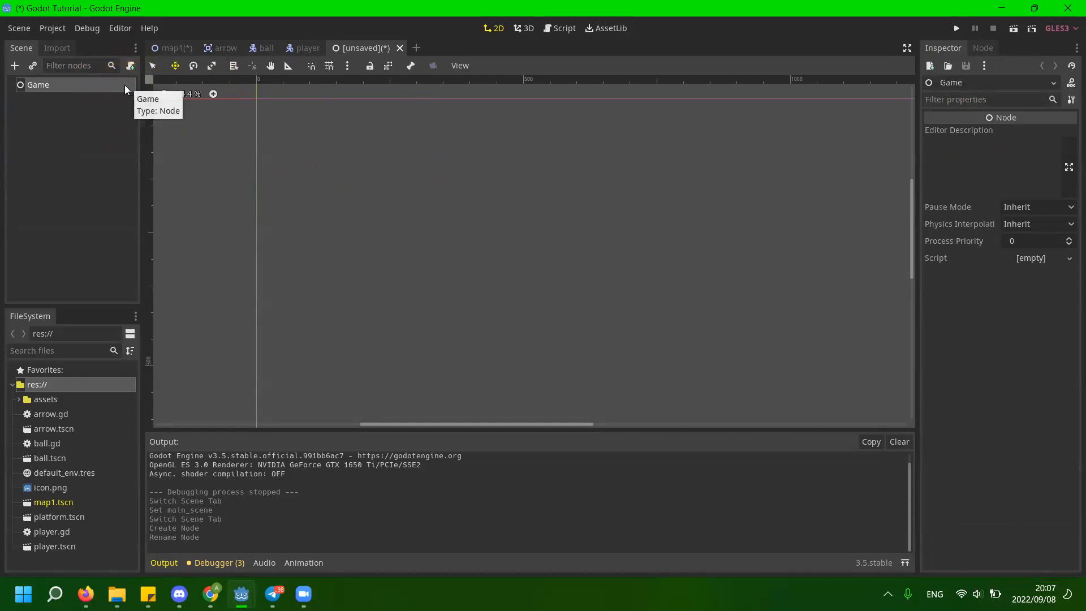
Save the new scene as game.tscn in the project's res:// folder.
{"action": "key", "text": "ctrl+s"}
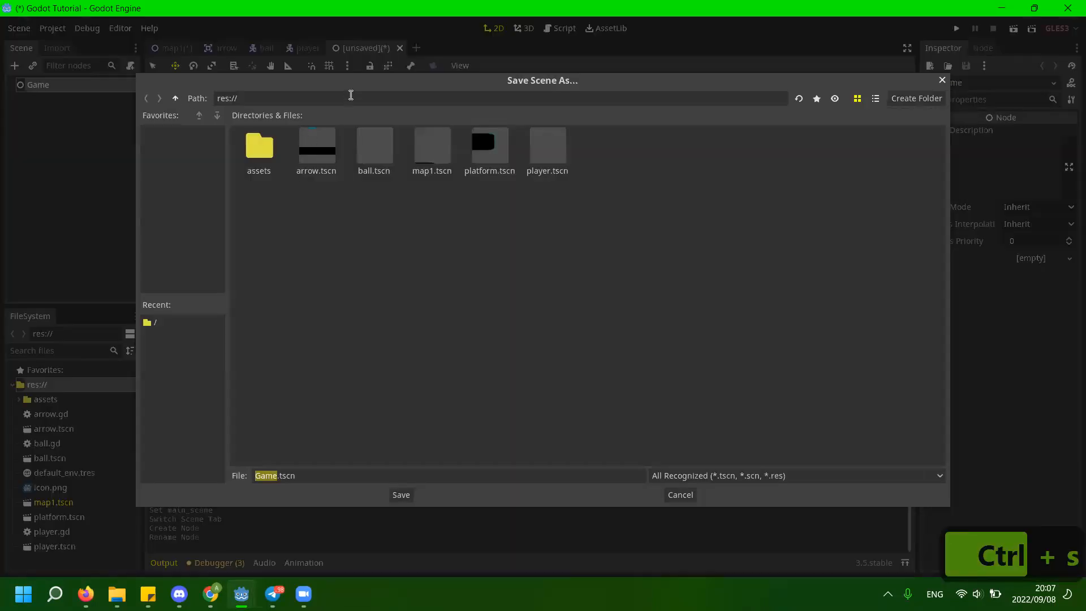
{"action": "key", "text": "BackSpace"}
{"action": "type", "text": "game"}
{"action": "left_click", "coordinate": [402, 497]}
{"action": "left_click", "coordinate": [84, 116]}
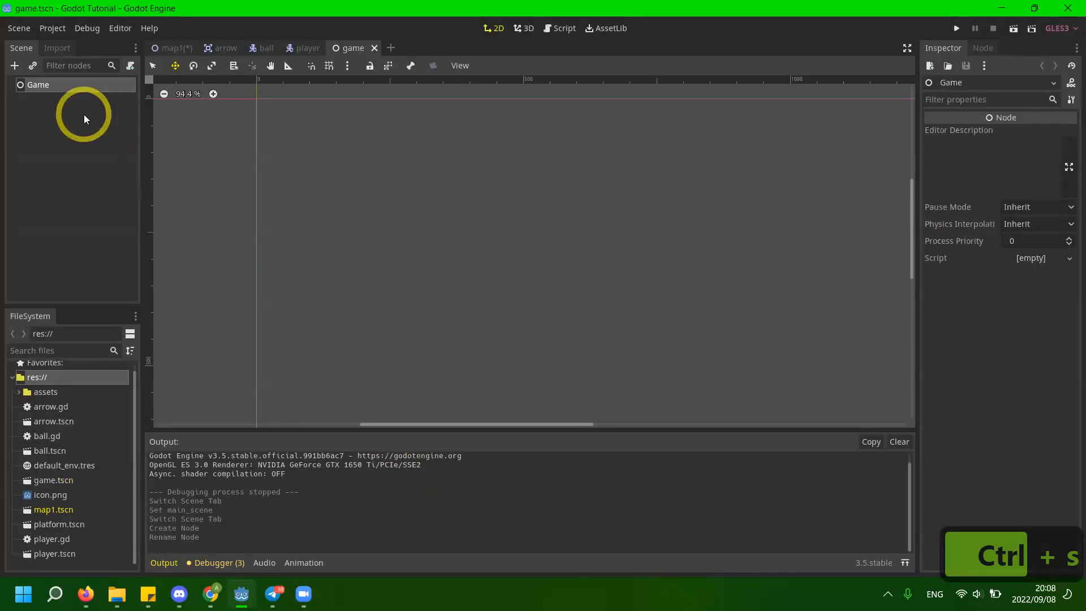
{"action": "left_click", "coordinate": [87, 112]}
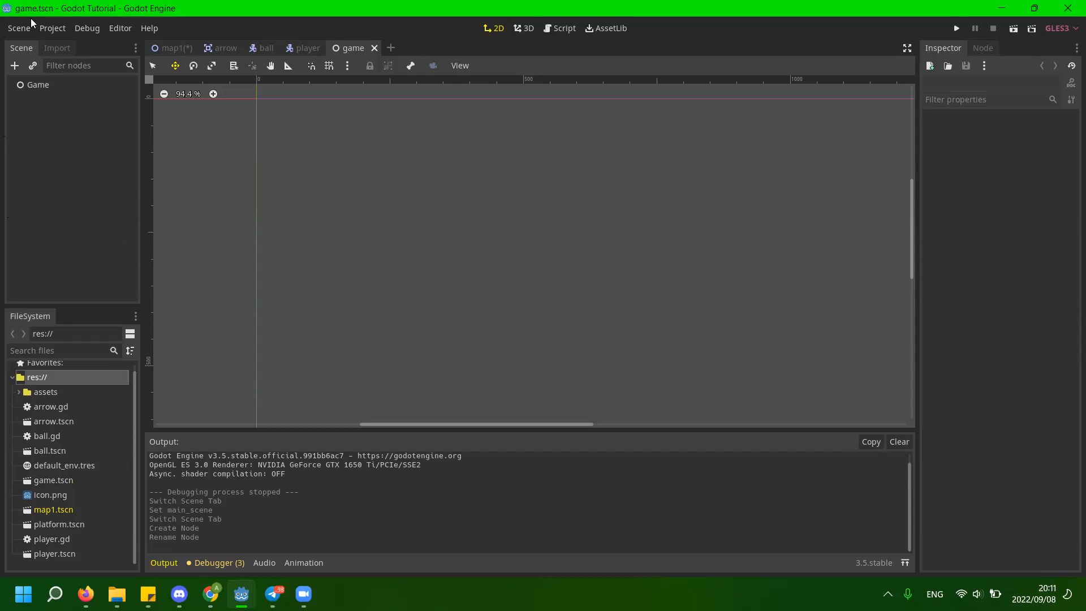
Look over the map1 and game scenes, and save the pending changes in map1.
{"action": "left_click", "coordinate": [172, 43]}
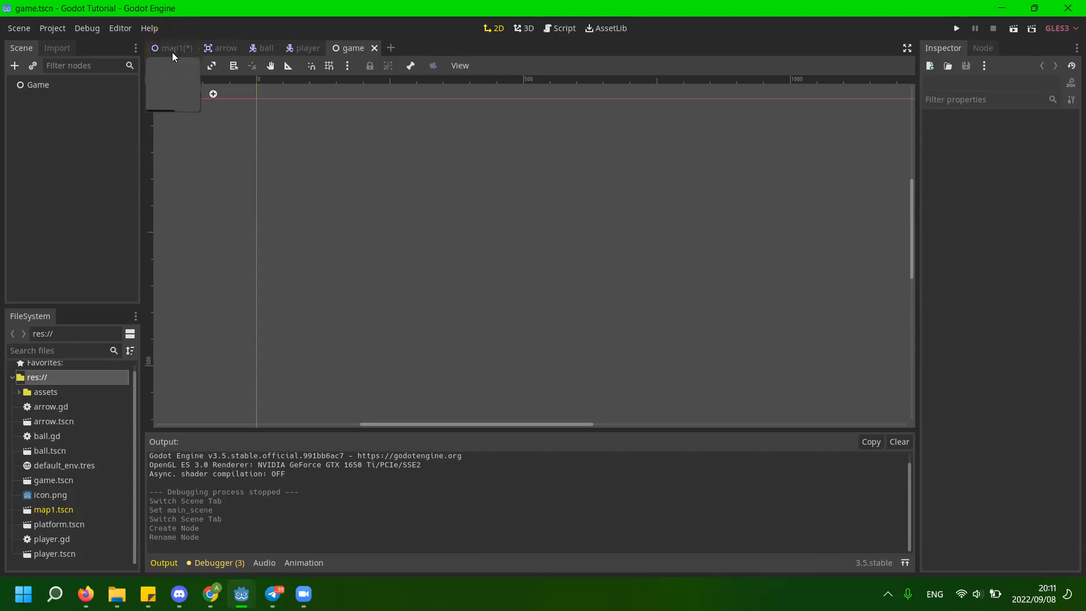
{"action": "left_click", "coordinate": [172, 52]}
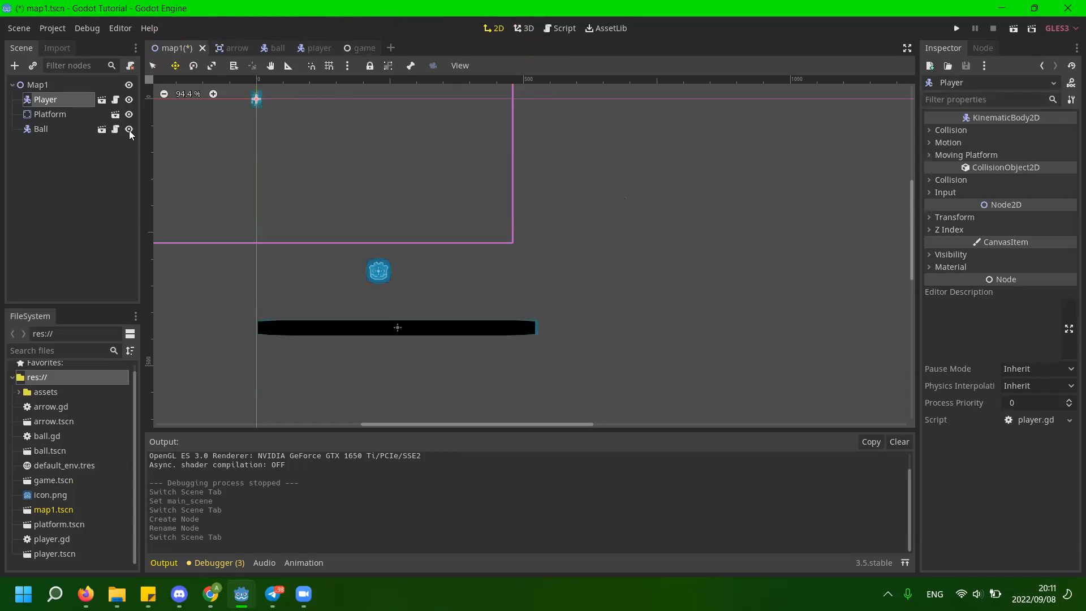
{"action": "left_click", "coordinate": [364, 50]}
{"action": "left_click", "coordinate": [55, 85]}
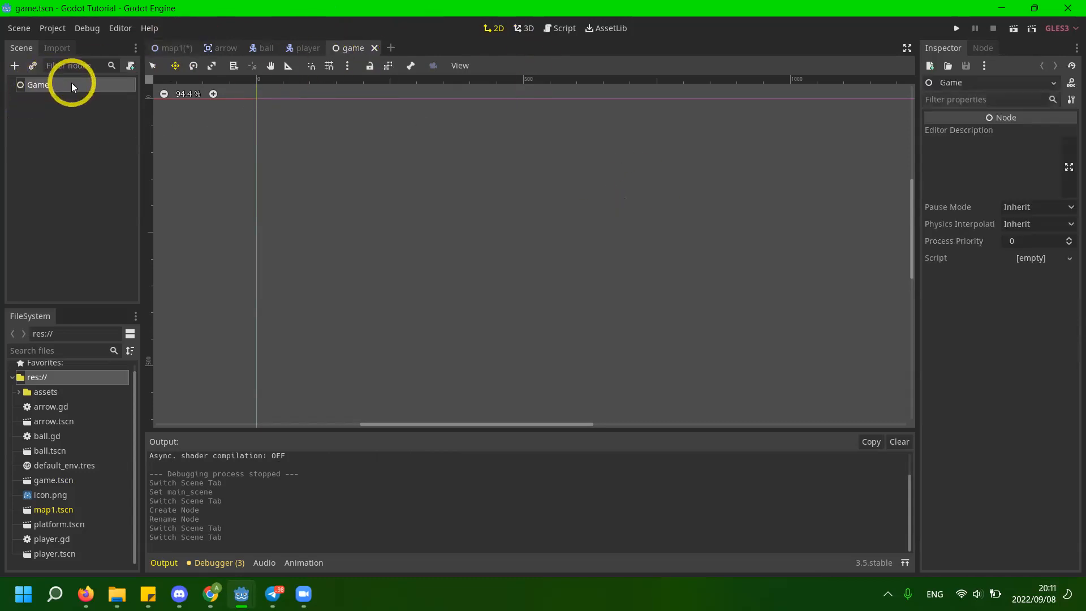
{"action": "left_click", "coordinate": [172, 48]}
{"action": "key", "text": "ctrl+s"}
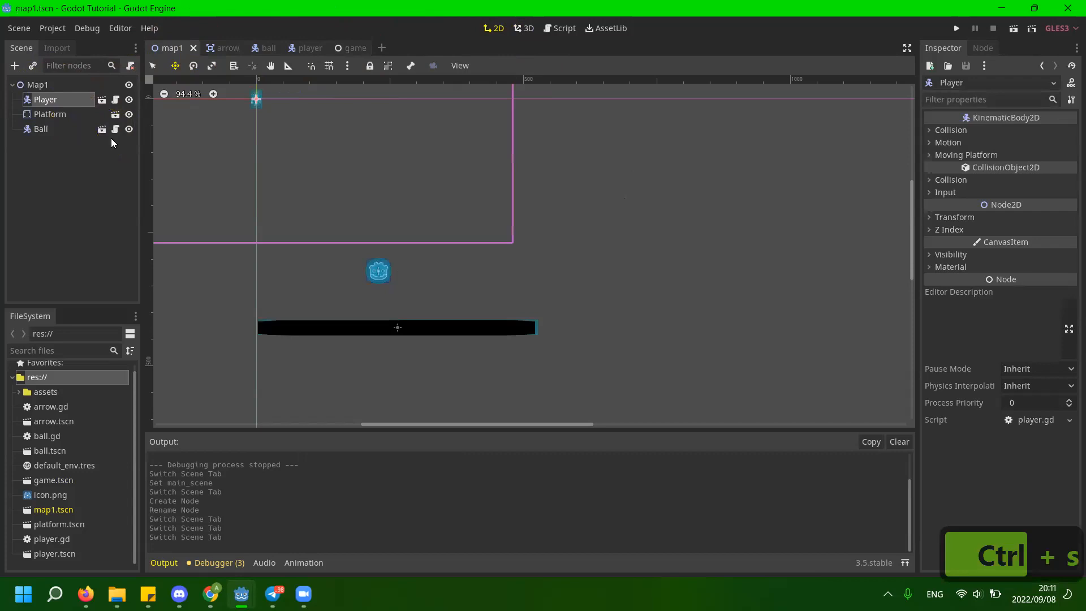
Instance map1.tscn as a child of the Game node in the game scene and save the scene.
{"action": "left_click", "coordinate": [351, 48]}
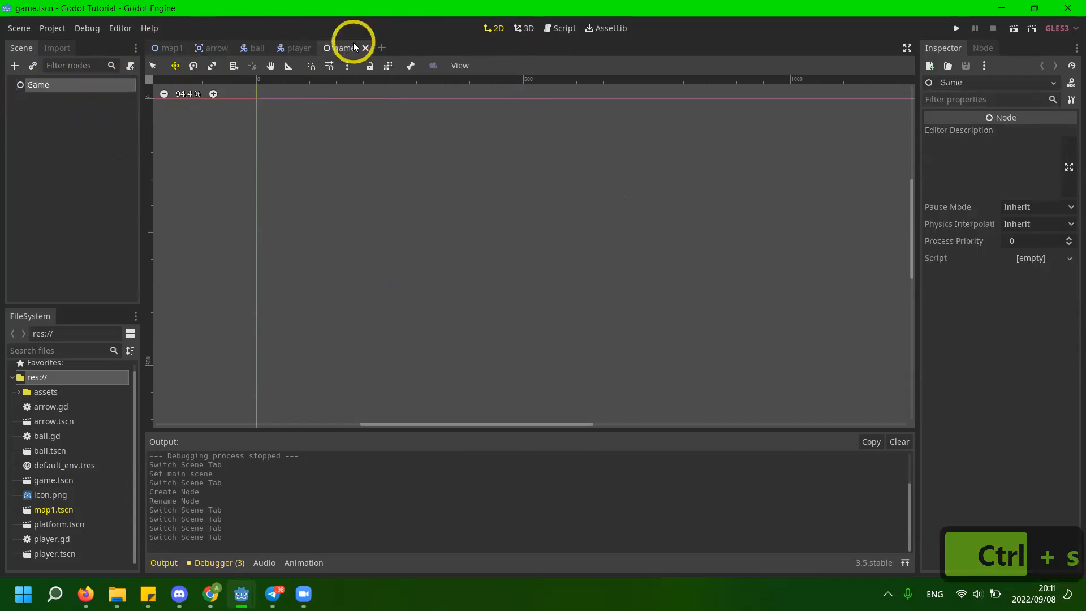
{"action": "right_click", "coordinate": [86, 86]}
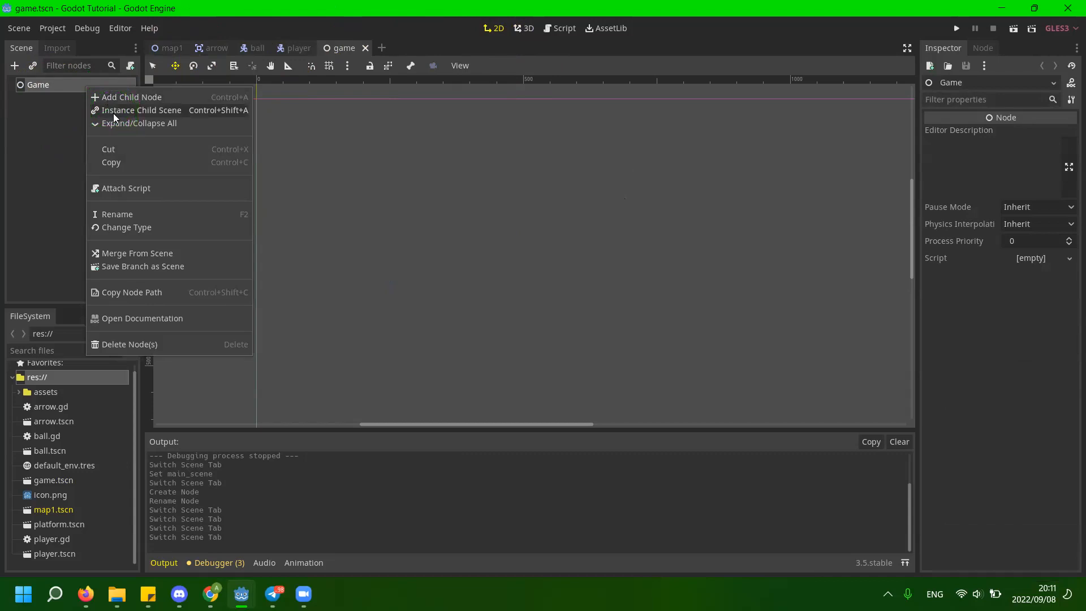
{"action": "key", "text": "ctrl+1"}
{"action": "key", "text": "ctrl+1"}
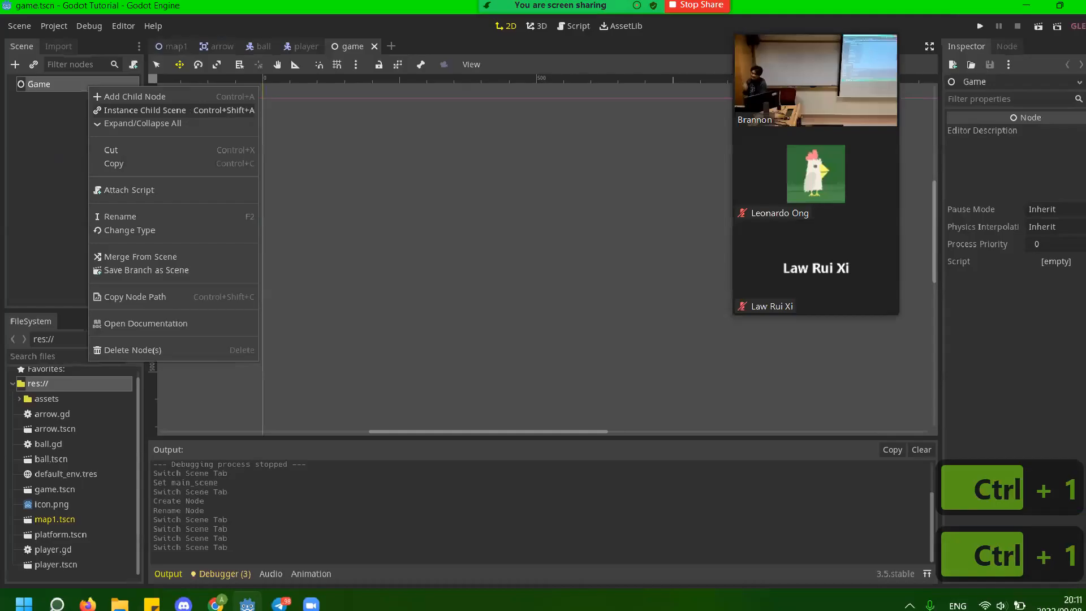
{"action": "right_click", "coordinate": [79, 89]}
{"action": "left_click", "coordinate": [153, 111]}
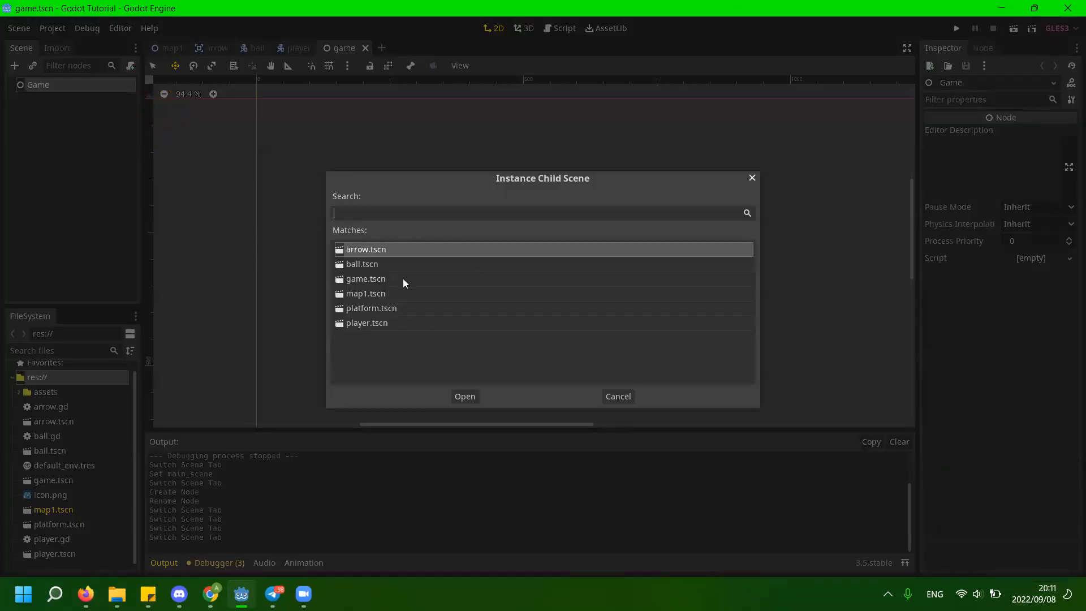
{"action": "left_click", "coordinate": [382, 280]}
{"action": "left_click", "coordinate": [388, 297]}
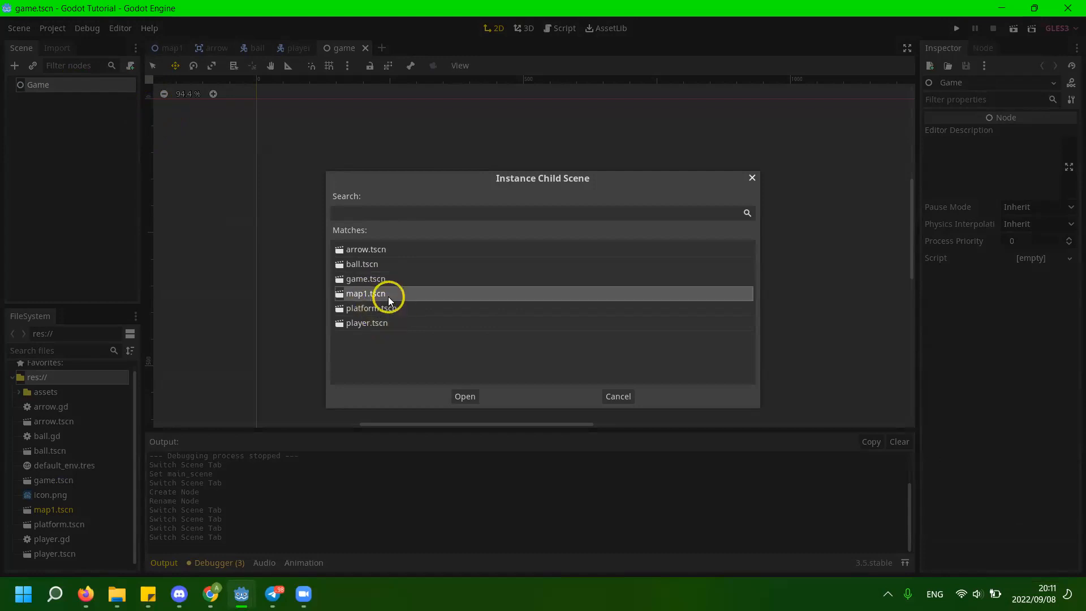
{"action": "double_click", "coordinate": [388, 297]}
{"action": "left_click", "coordinate": [64, 119]}
{"action": "scroll", "coordinate": [263, 169], "scroll_direction": "down", "scroll_amount": 2}
{"action": "middle_click_drag", "start_coordinate": [351, 214], "coordinate": [466, 280]}
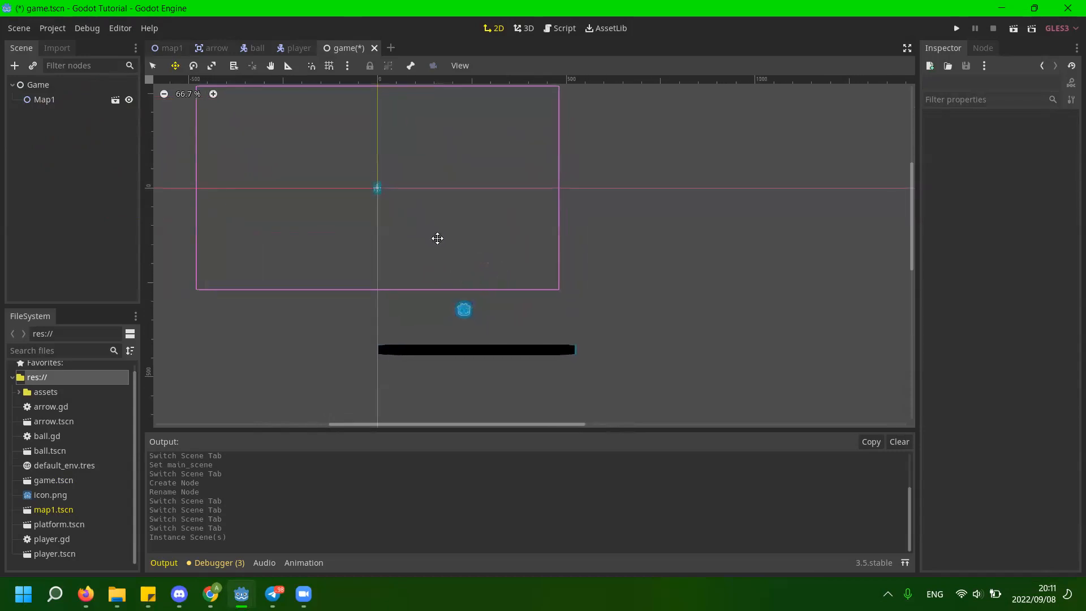
{"action": "key", "text": "ctrl+s"}
Compare the map1 scene with the game scene, and delete the Player node from map1.
{"action": "left_click", "coordinate": [187, 48]}
{"action": "middle_click_drag", "start_coordinate": [291, 156], "coordinate": [439, 230]}
{"action": "left_click", "coordinate": [347, 48]}
{"action": "middle_click_drag", "start_coordinate": [580, 206], "coordinate": [515, 189]}
{"action": "left_click", "coordinate": [176, 50]}
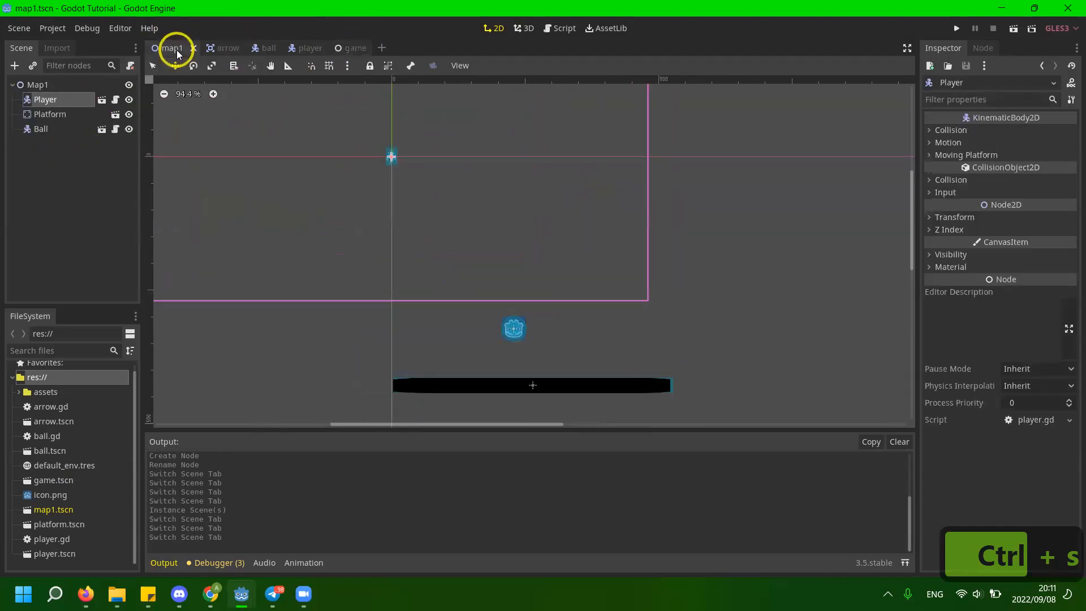
{"action": "left_click", "coordinate": [57, 130]}
{"action": "left_click", "coordinate": [83, 101]}
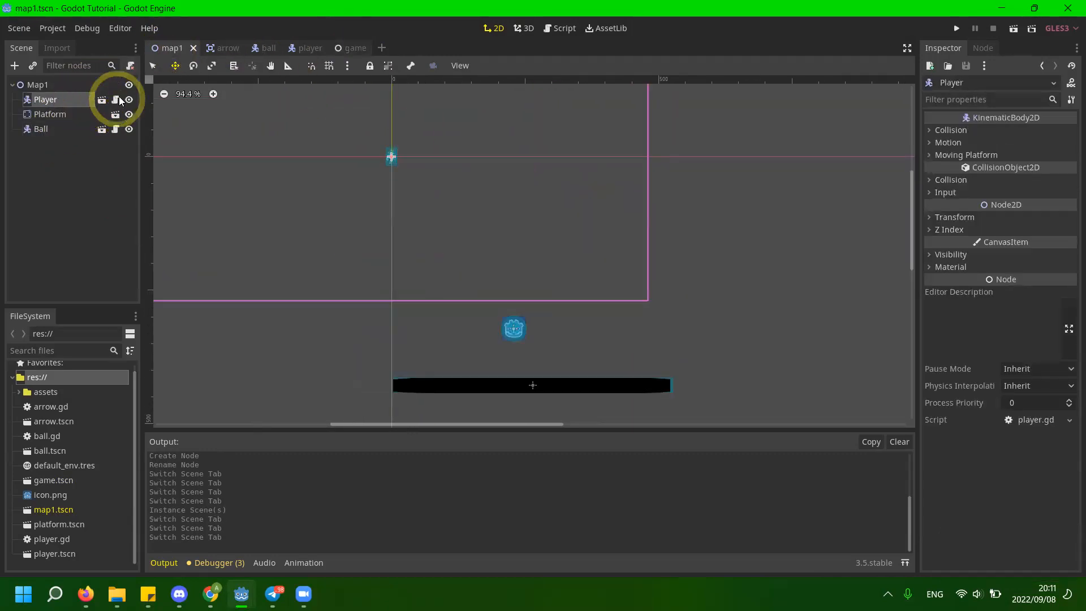
{"action": "right_click", "coordinate": [66, 101]}
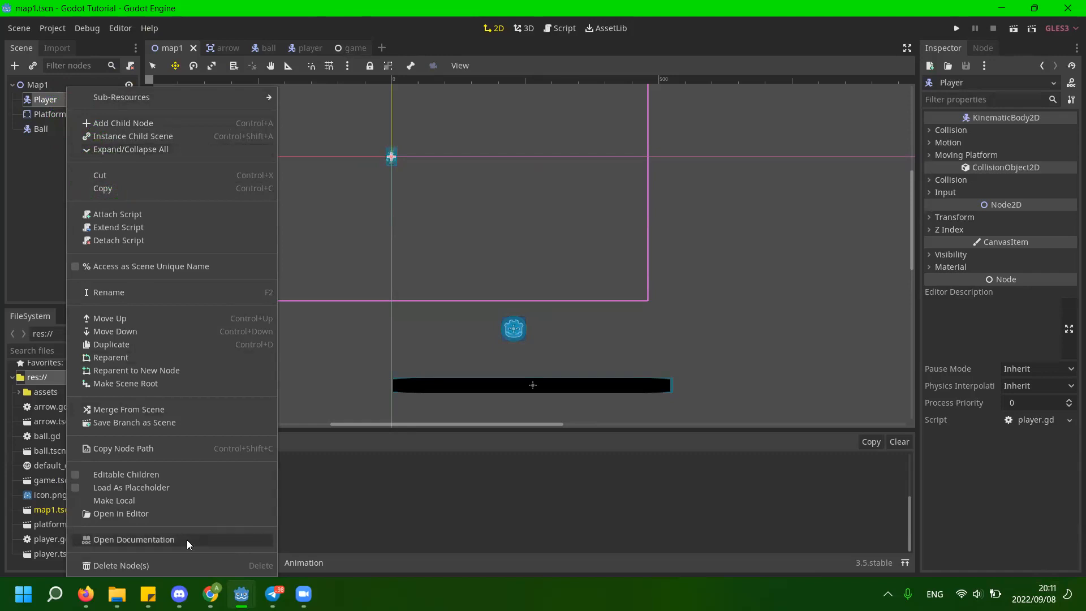
{"action": "left_click", "coordinate": [163, 566]}
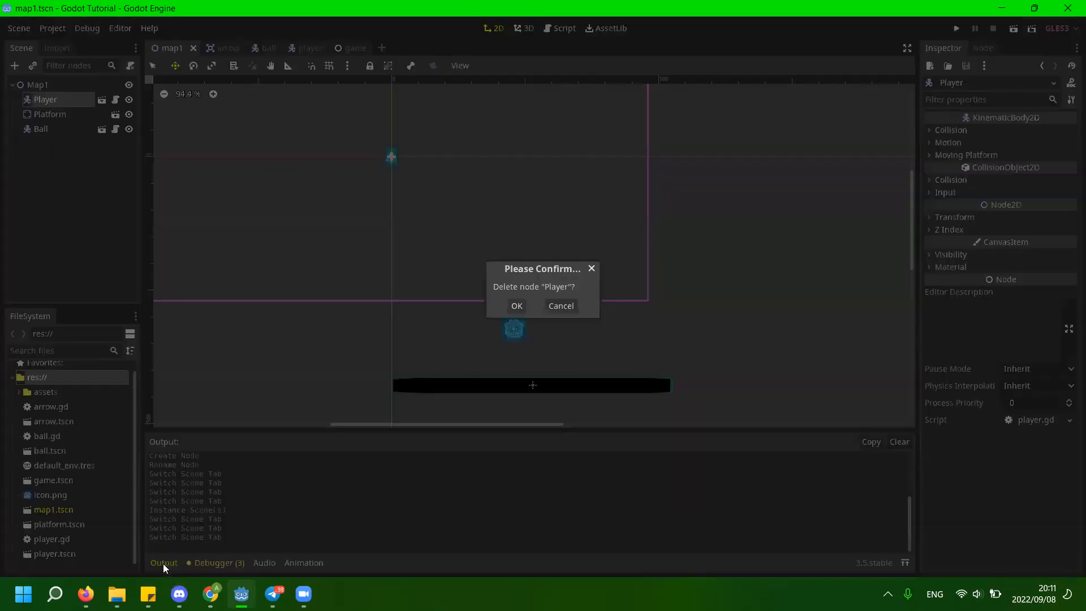
{"action": "left_click", "coordinate": [515, 306]}
Review the player, game and map1 scenes, ending in the game scene with the Game root node selected.
{"action": "left_click", "coordinate": [307, 48]}
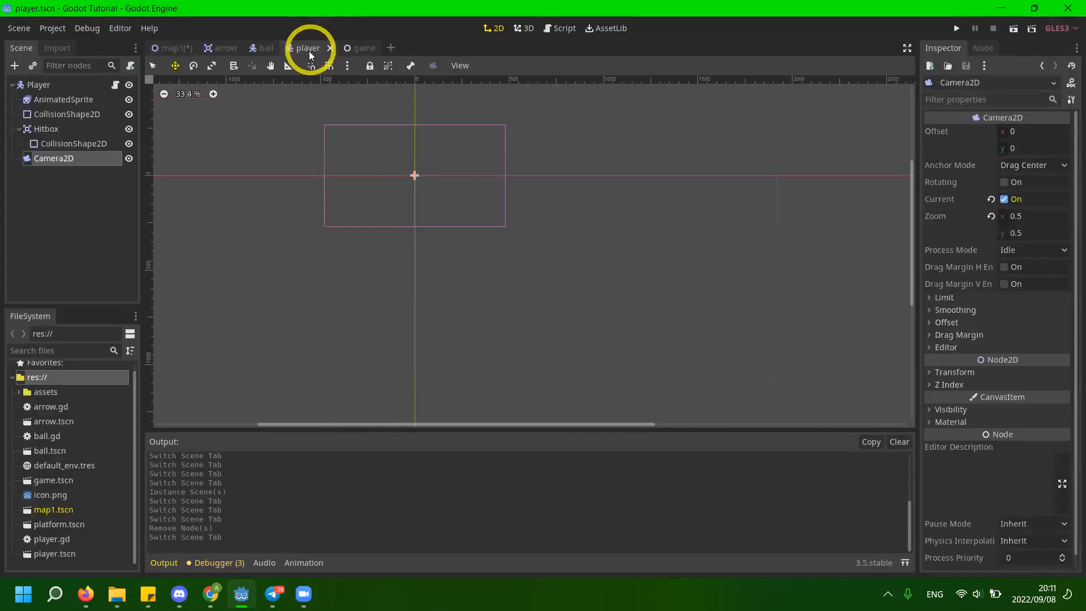
{"action": "left_click", "coordinate": [361, 47]}
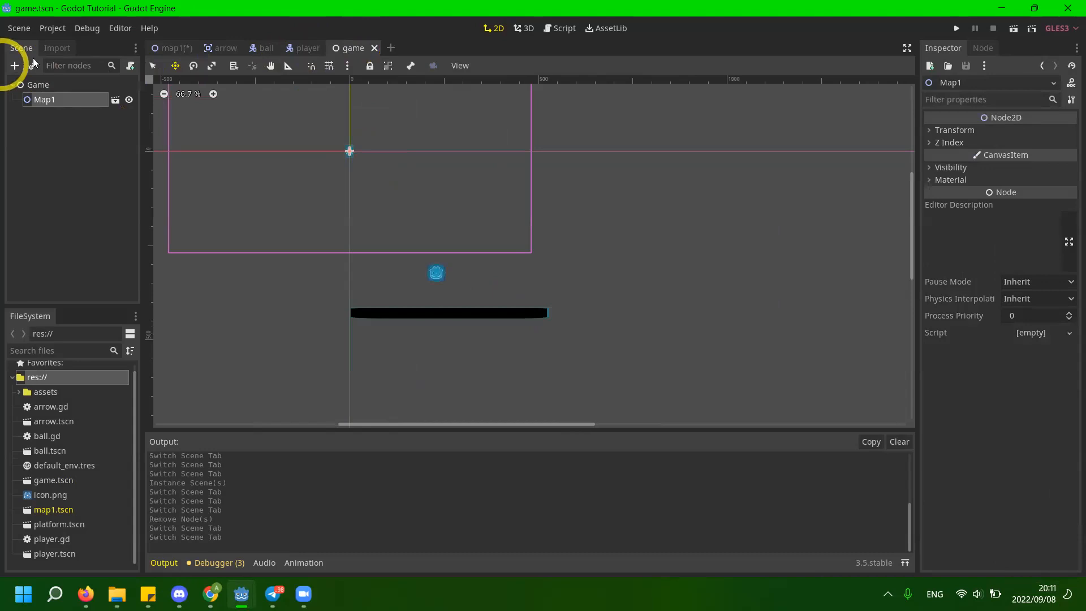
{"action": "left_click", "coordinate": [173, 48]}
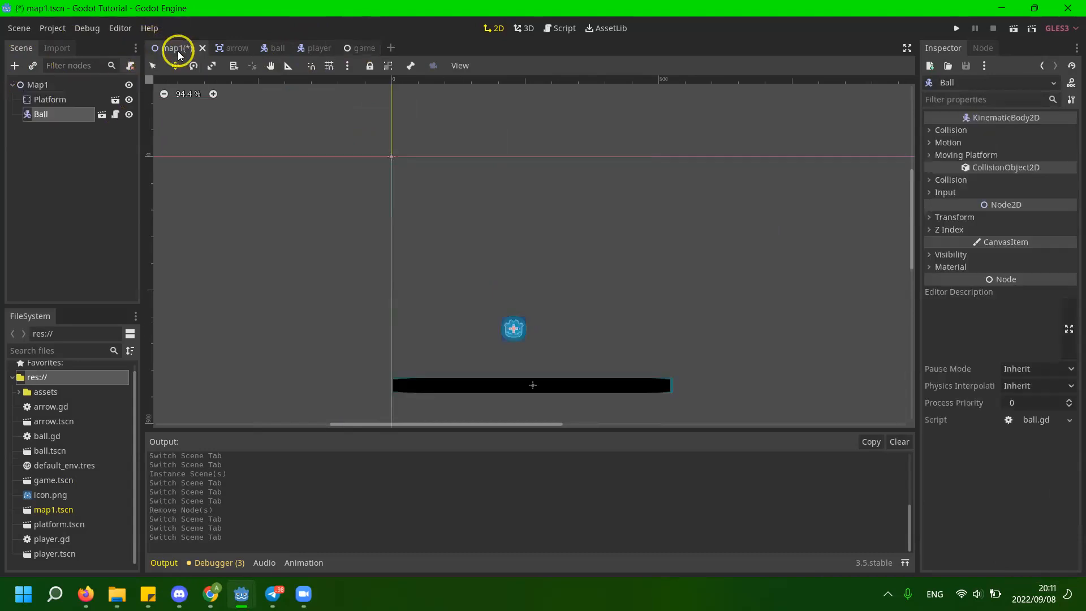
{"action": "left_click", "coordinate": [357, 48]}
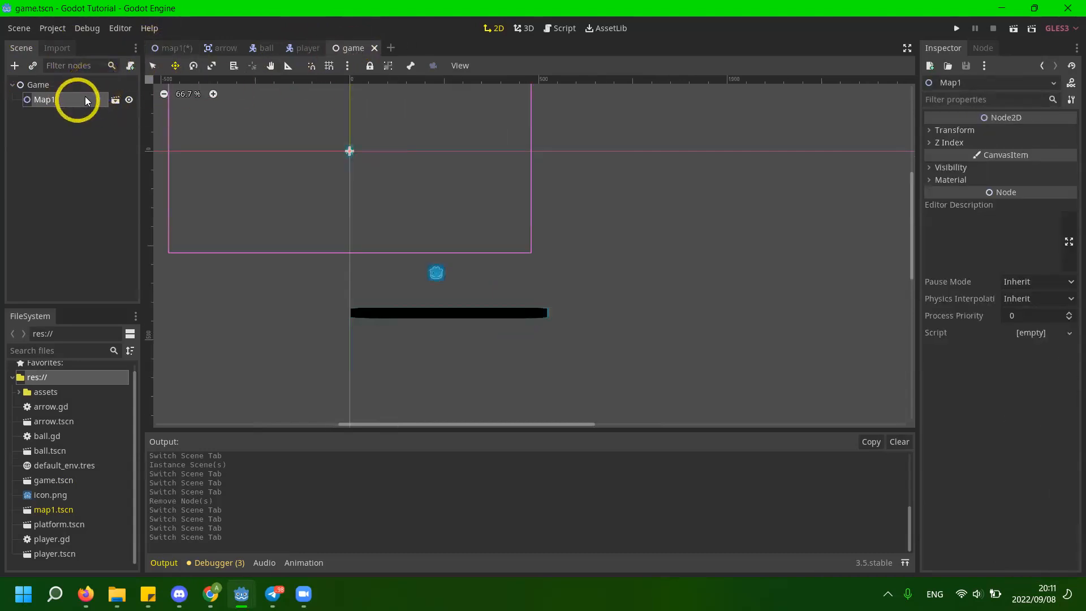
{"action": "left_click", "coordinate": [114, 100]}
{"action": "left_click", "coordinate": [357, 48]}
{"action": "left_click", "coordinate": [29, 85]}
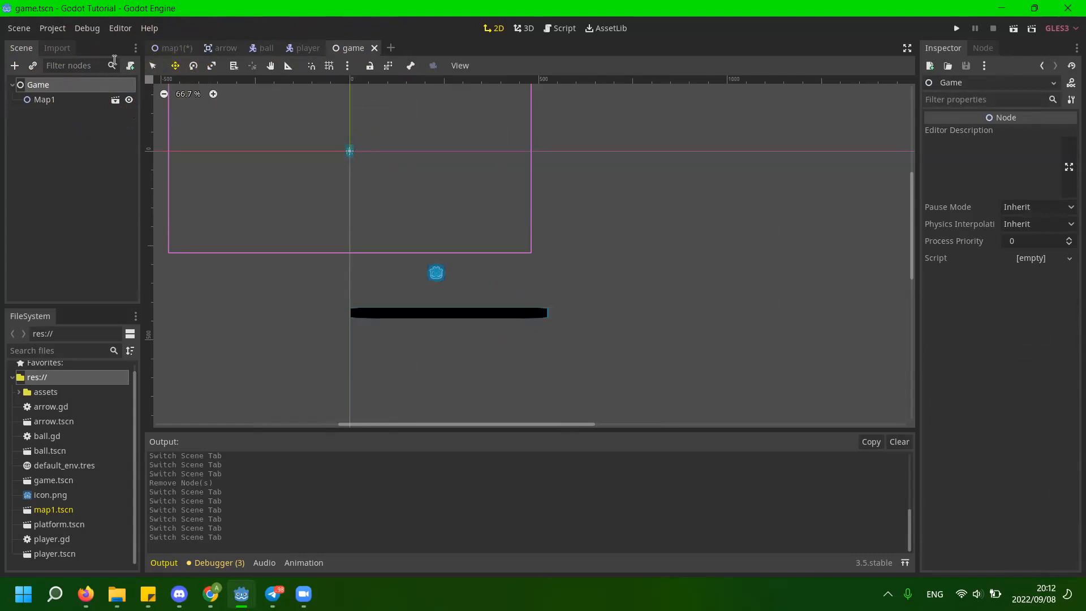
{"action": "key", "text": "ctrl+a"}
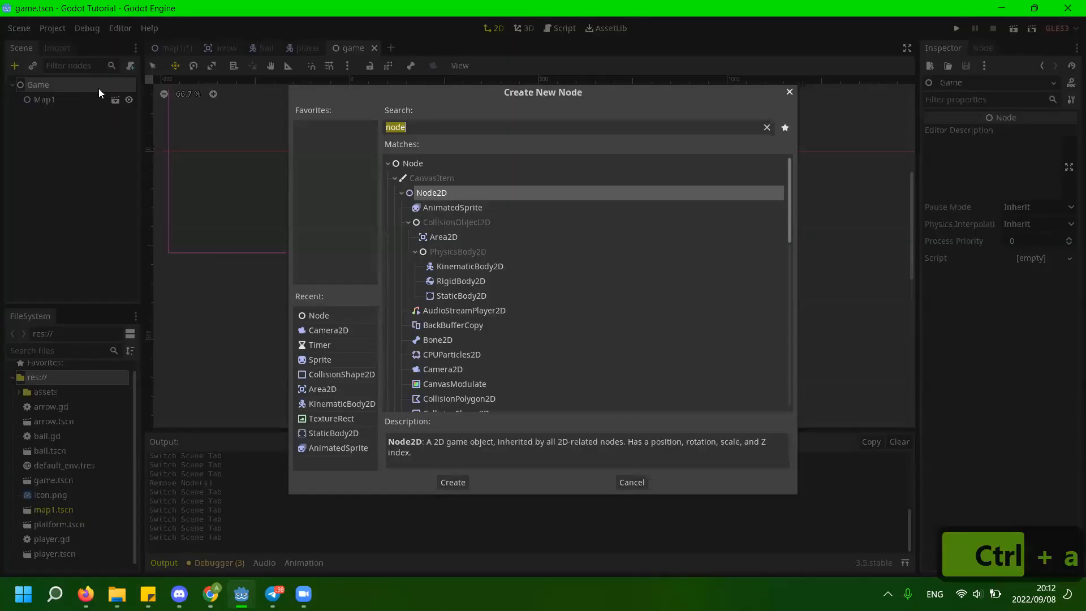
{"action": "key", "text": "Escape"}
{"action": "key", "text": "ctrl+shift+a"}
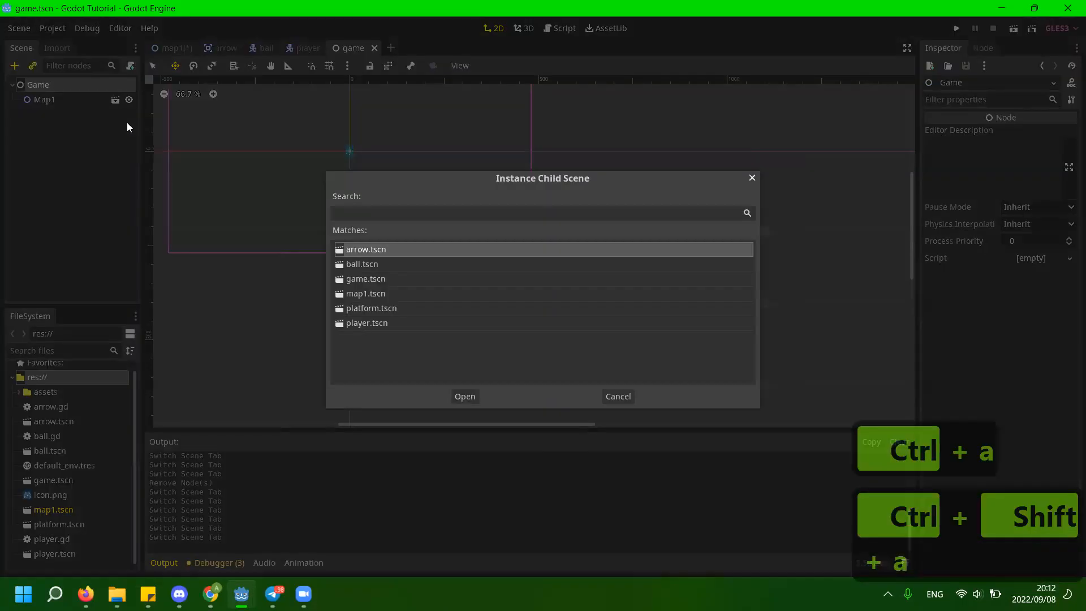
{"action": "key", "text": "Escape"}
{"action": "right_click", "coordinate": [79, 84]}
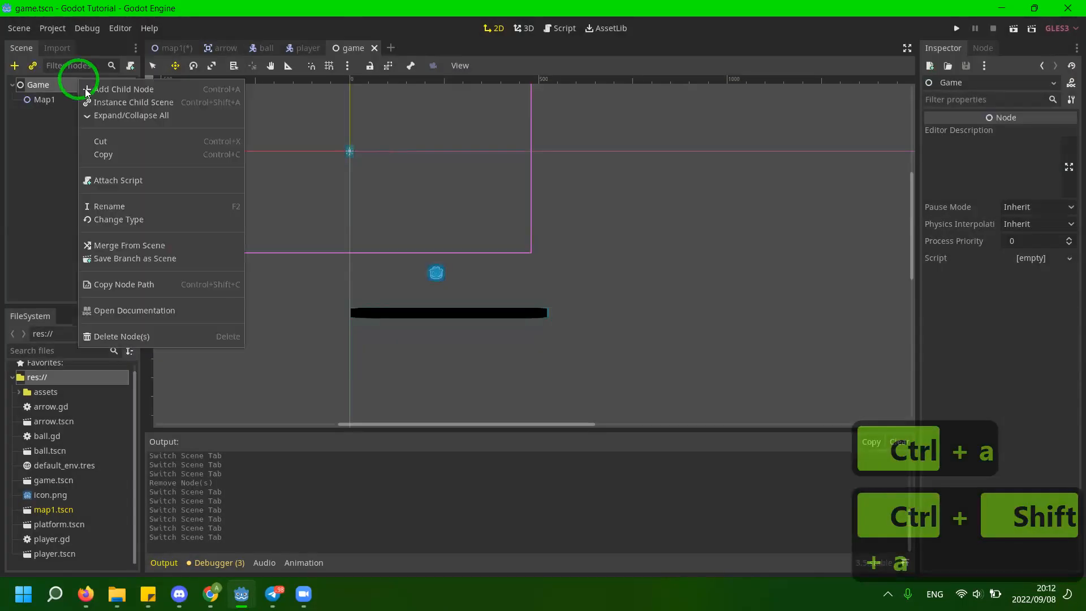
{"action": "key", "text": "ctrl+1"}
{"action": "key", "text": "ctrl+1"}
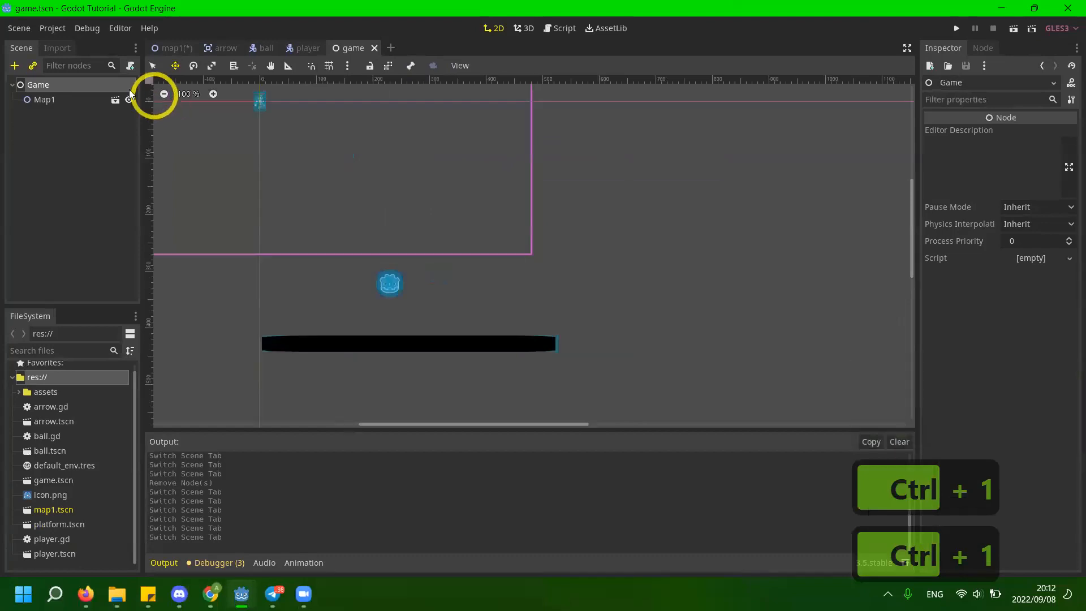
{"action": "key", "text": "ctrl+a"}
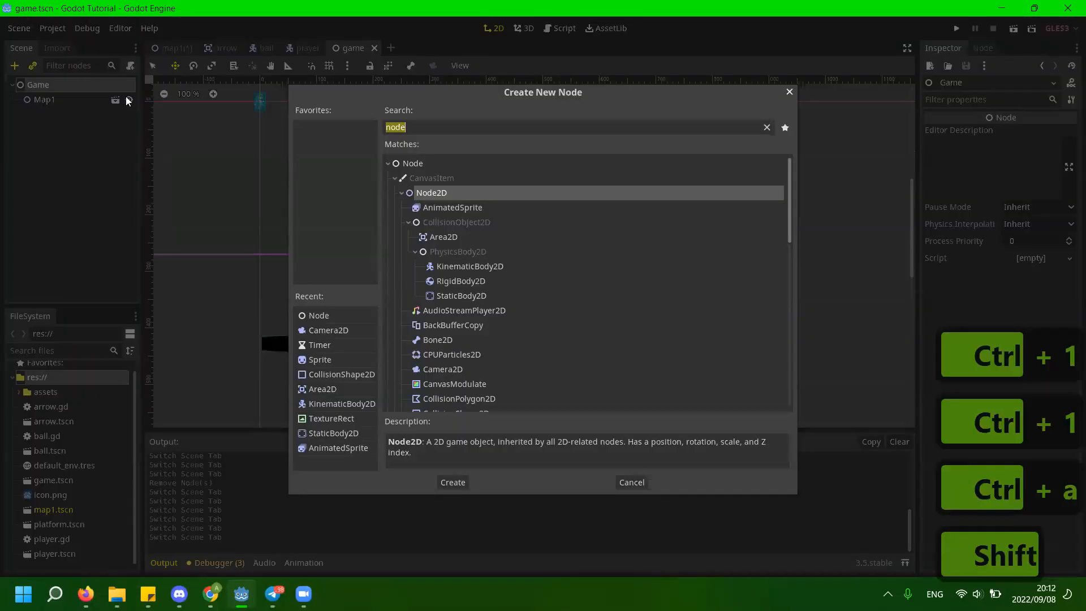
{"action": "key", "text": "Escape"}
{"action": "key", "text": "ctrl+a"}
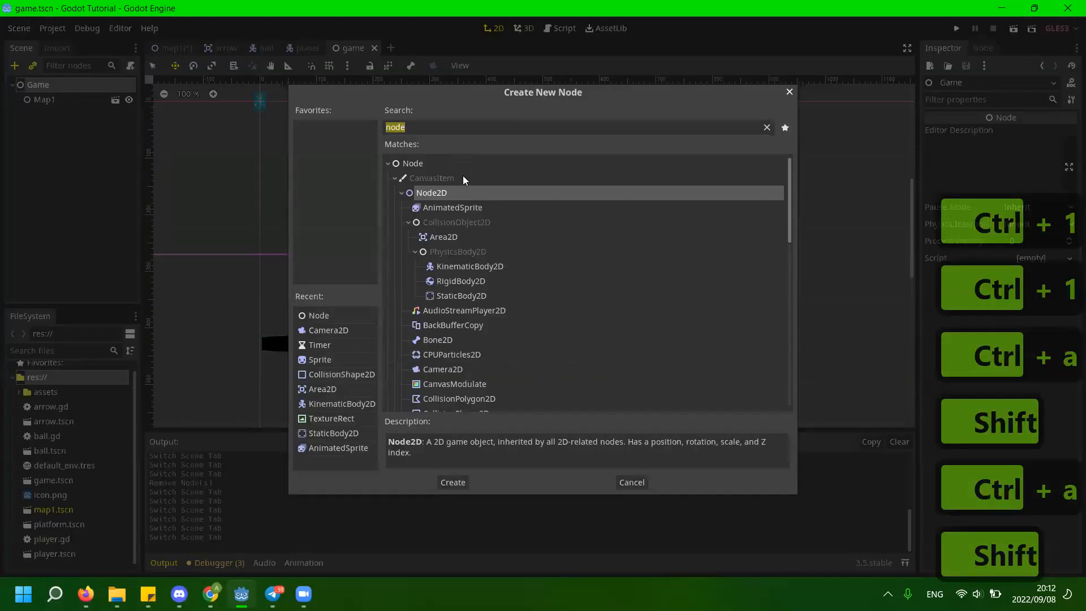
{"action": "key", "text": "Escape"}
Instance player.tscn as a child of the Game node and save the game scene.
{"action": "key", "text": "ctrl+shift+a"}
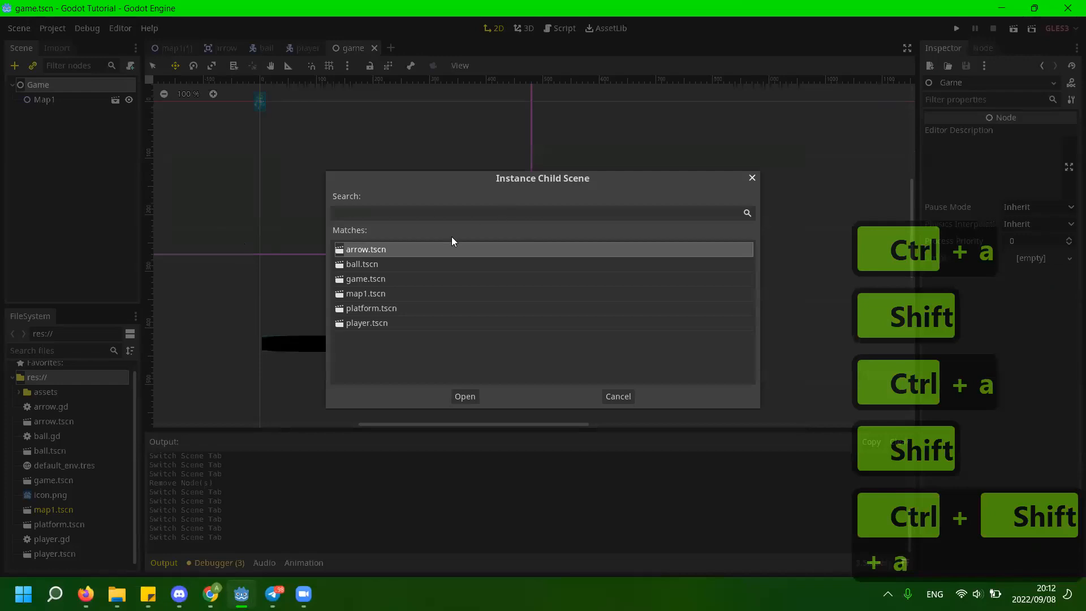
{"action": "left_click", "coordinate": [373, 296]}
{"action": "left_click", "coordinate": [371, 320]}
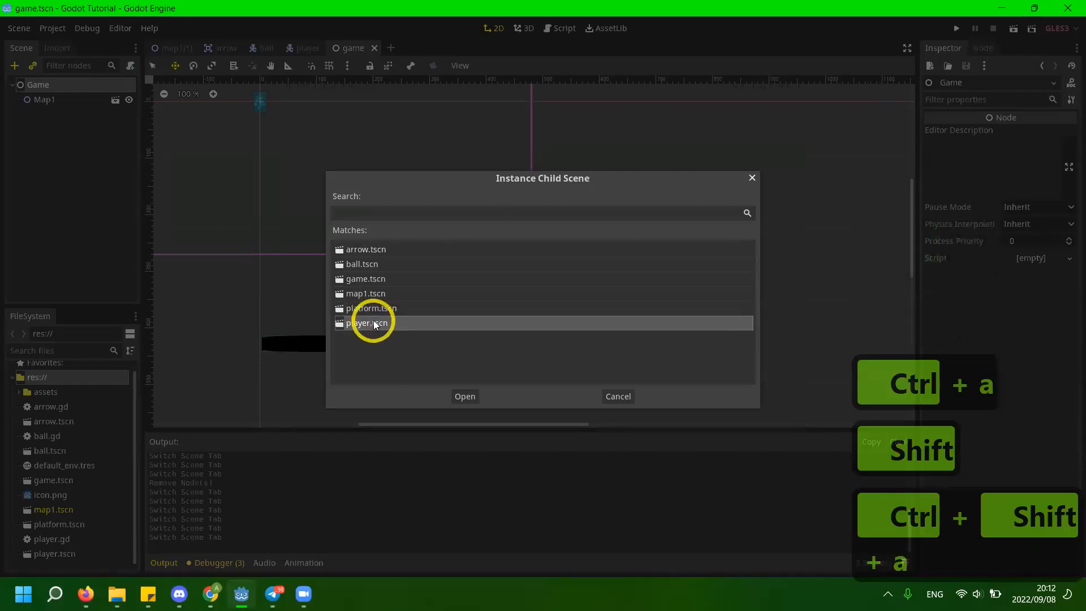
{"action": "double_click", "coordinate": [373, 320]}
{"action": "middle_click_drag", "start_coordinate": [368, 194], "coordinate": [446, 194]}
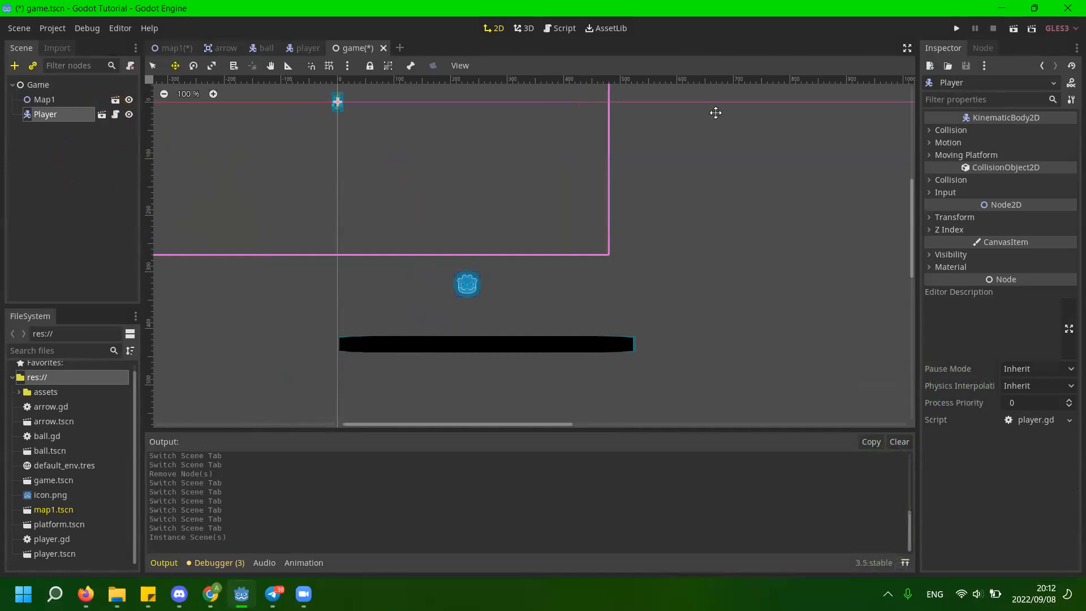
{"action": "key", "text": "ctrl+s"}
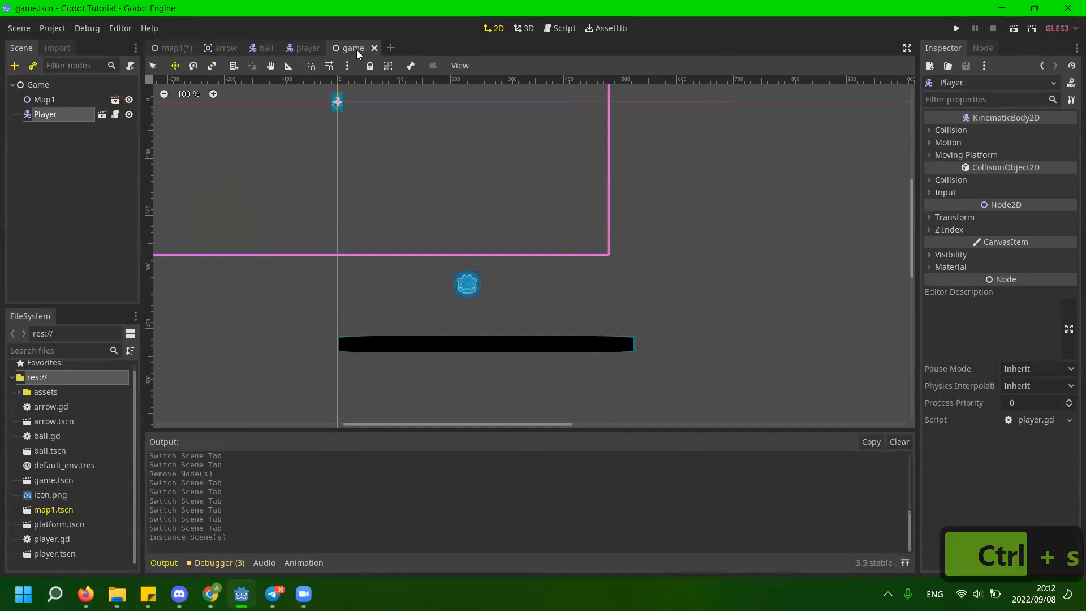
Set the project's main scene to res://game.tscn in the project settings.
{"action": "left_click", "coordinate": [56, 28]}
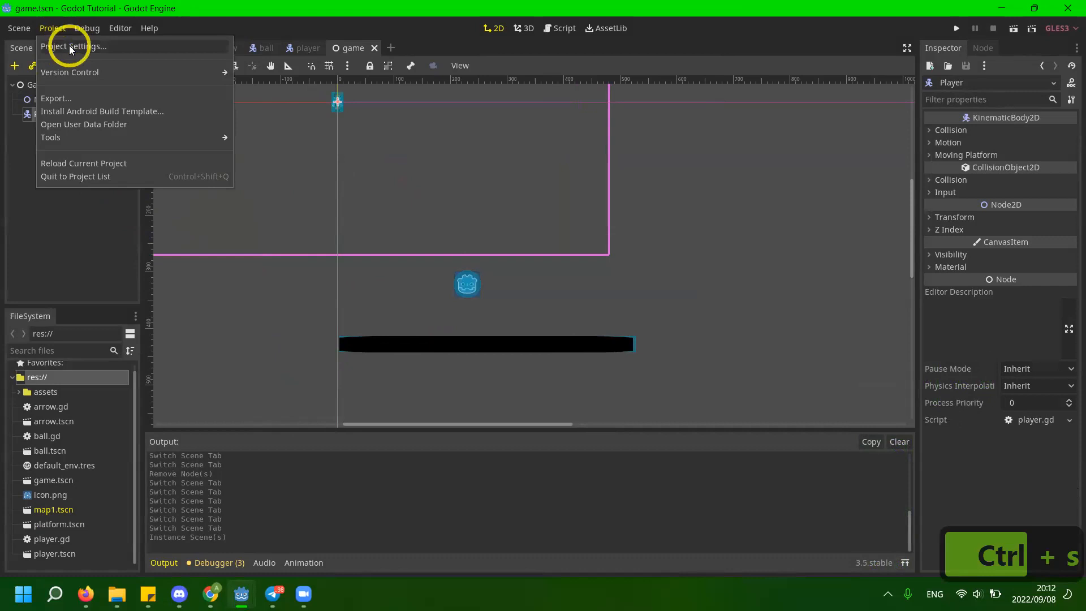
{"action": "left_click", "coordinate": [69, 47]}
{"action": "left_click", "coordinate": [568, 140]}
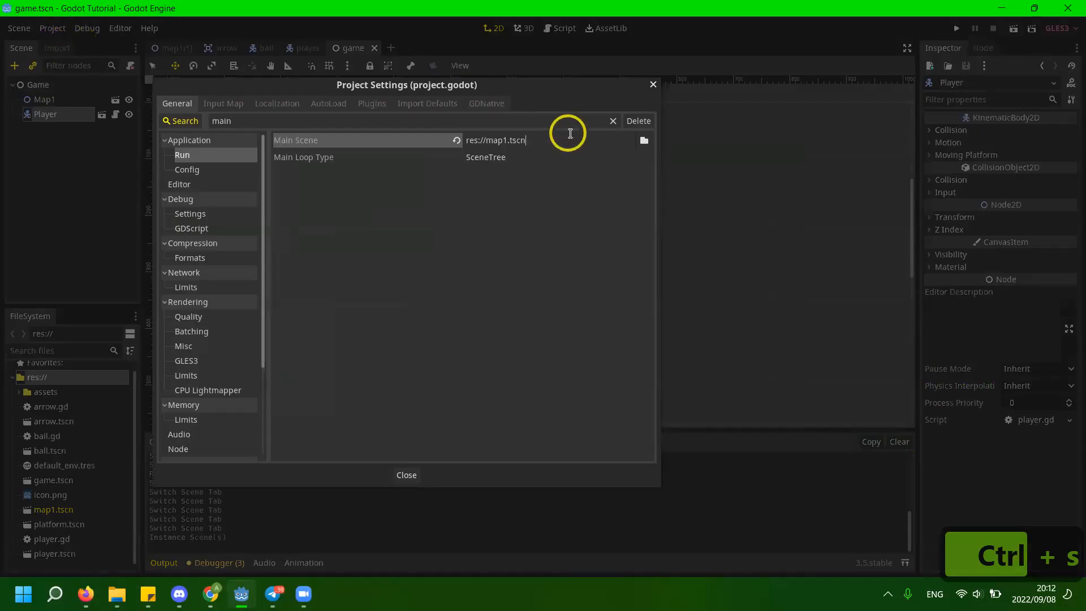
{"action": "left_click", "coordinate": [645, 141]}
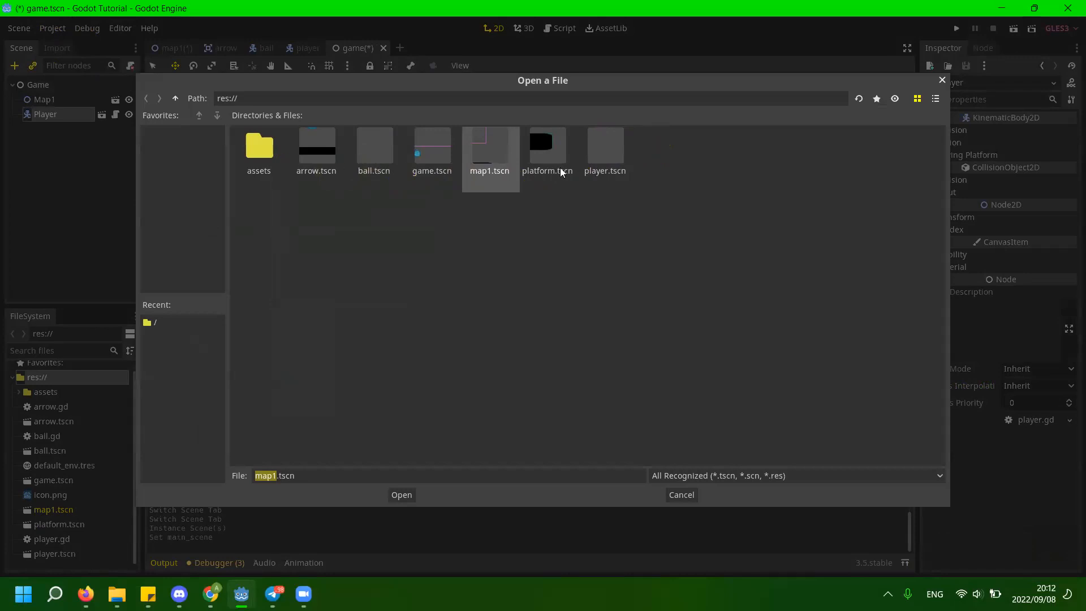
{"action": "left_click", "coordinate": [427, 168]}
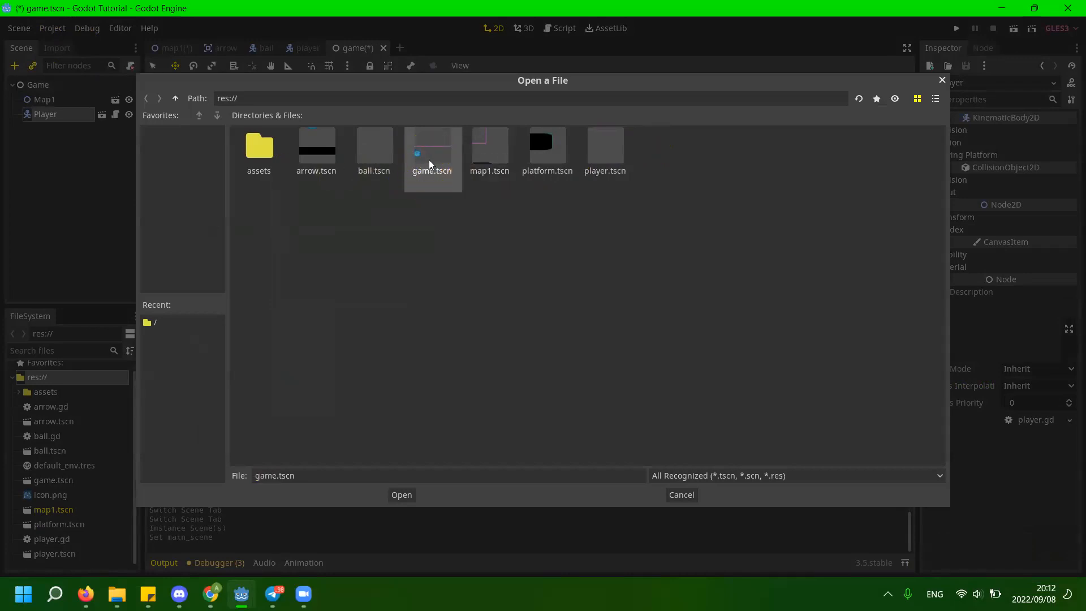
{"action": "double_click", "coordinate": [426, 167]}
{"action": "left_click", "coordinate": [435, 354]}
{"action": "left_click", "coordinate": [404, 477]}
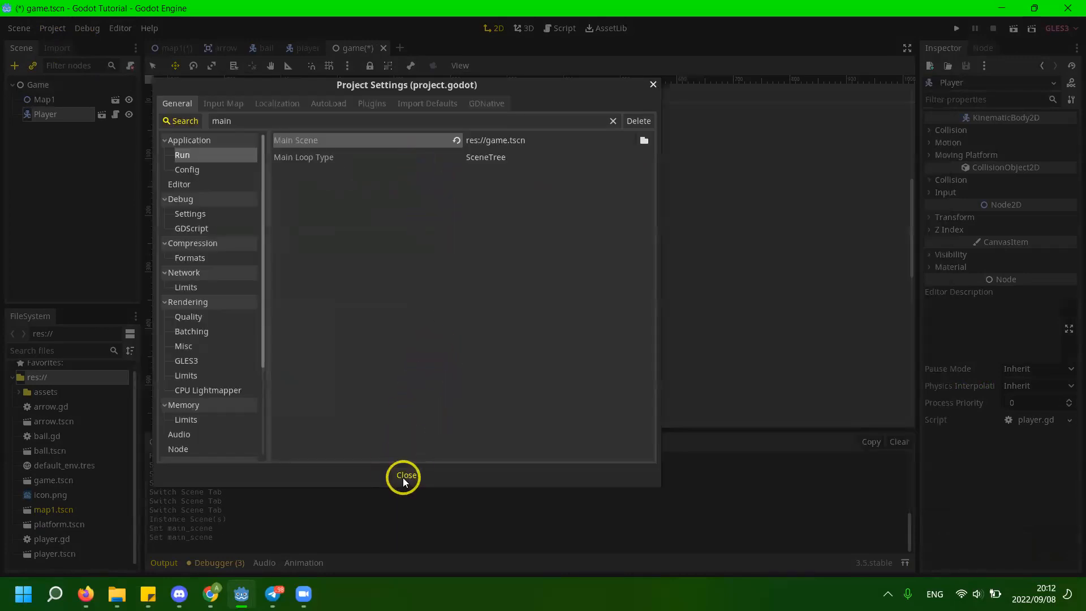
Run the project, test the player's walking, jumping and arrow shooting on the map1 platform, and close the game window.
{"action": "left_click", "coordinate": [957, 29]}
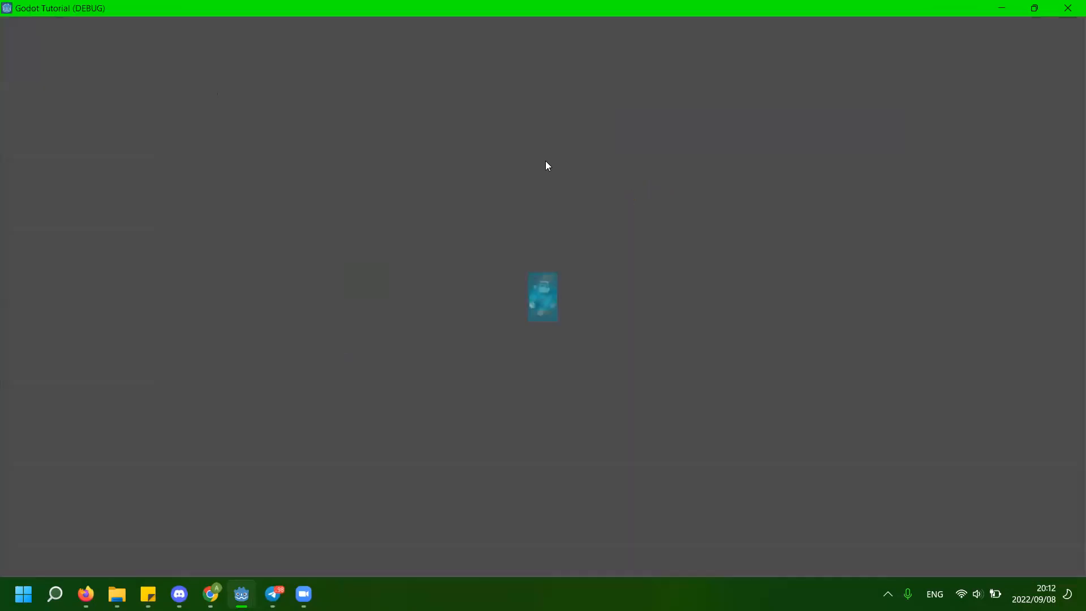
{"action": "left_click", "coordinate": [743, 406]}
{"action": "left_click", "coordinate": [416, 441]}
{"action": "key", "text": "space"}
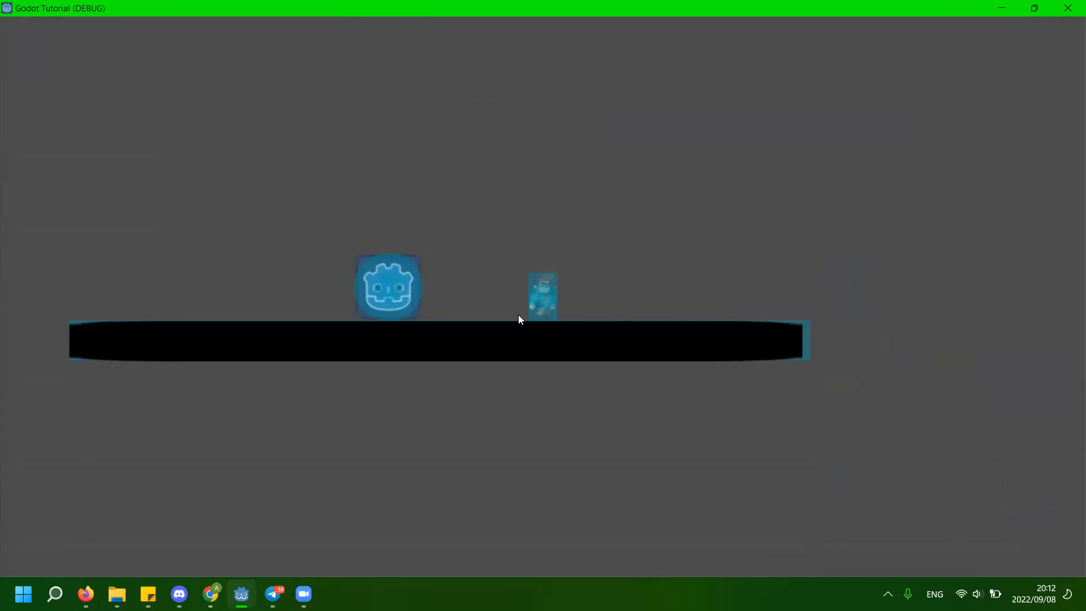
{"action": "key", "text": "d"}
{"action": "key", "text": "a"}
{"action": "key", "text": "d"}
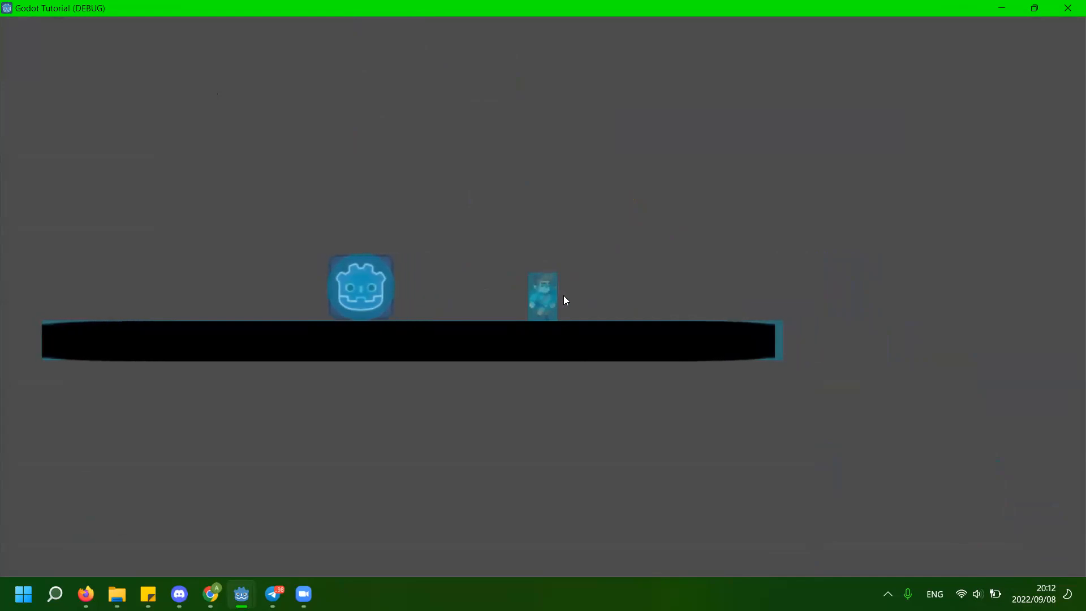
{"action": "key", "text": "space"}
{"action": "left_click", "coordinate": [564, 296]}
{"action": "key", "text": "a"}
{"action": "left_click", "coordinate": [467, 444]}
{"action": "key", "text": "d"}
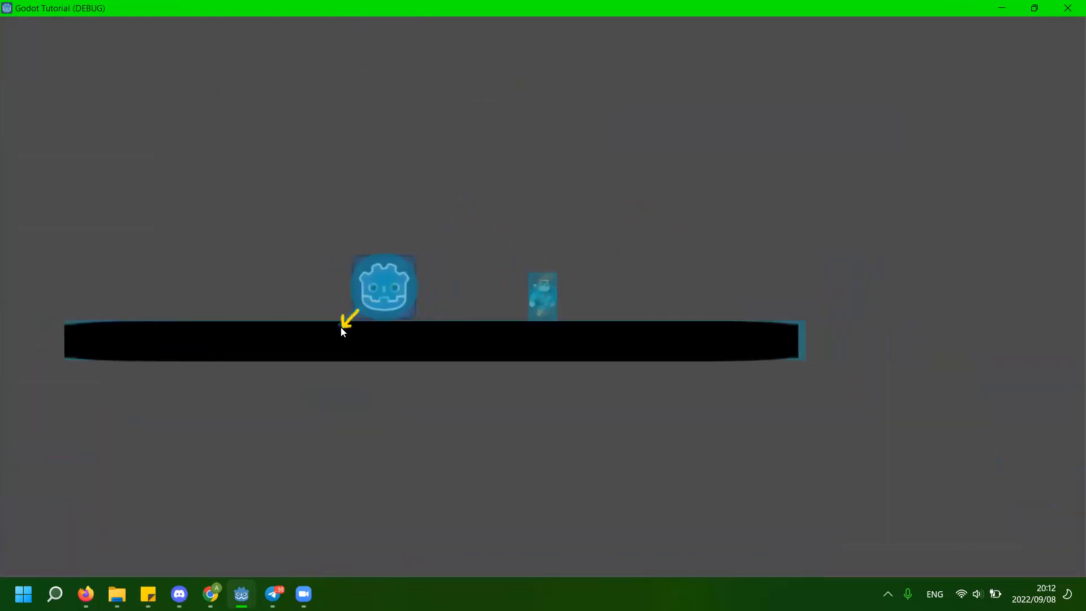
{"action": "left_click", "coordinate": [1068, 1]}
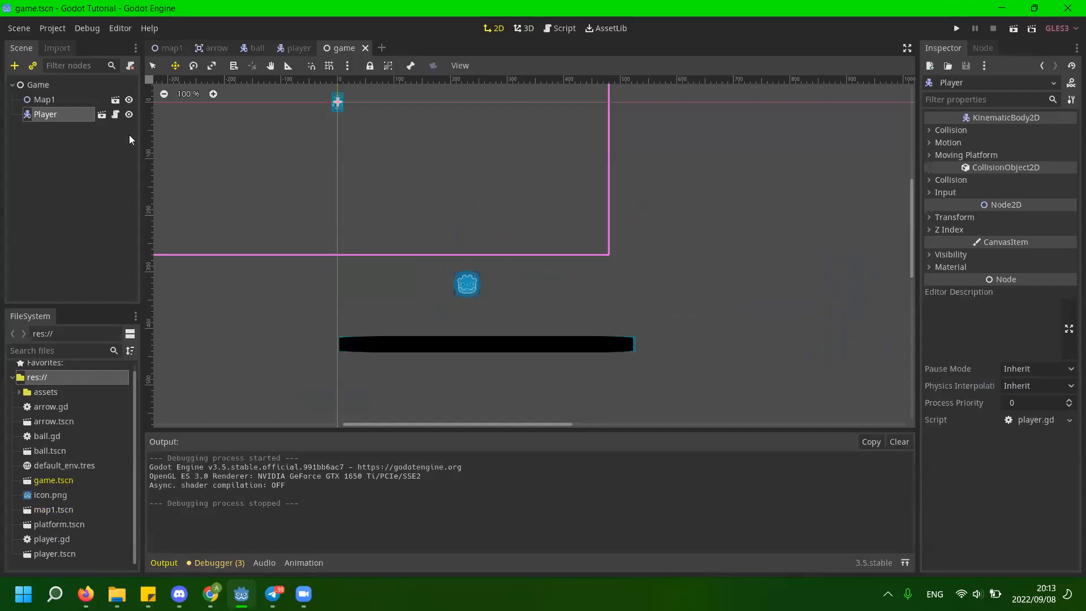
Run the project again and examine the Game node and its children in the remote scene tree.
{"action": "left_click", "coordinate": [956, 29]}
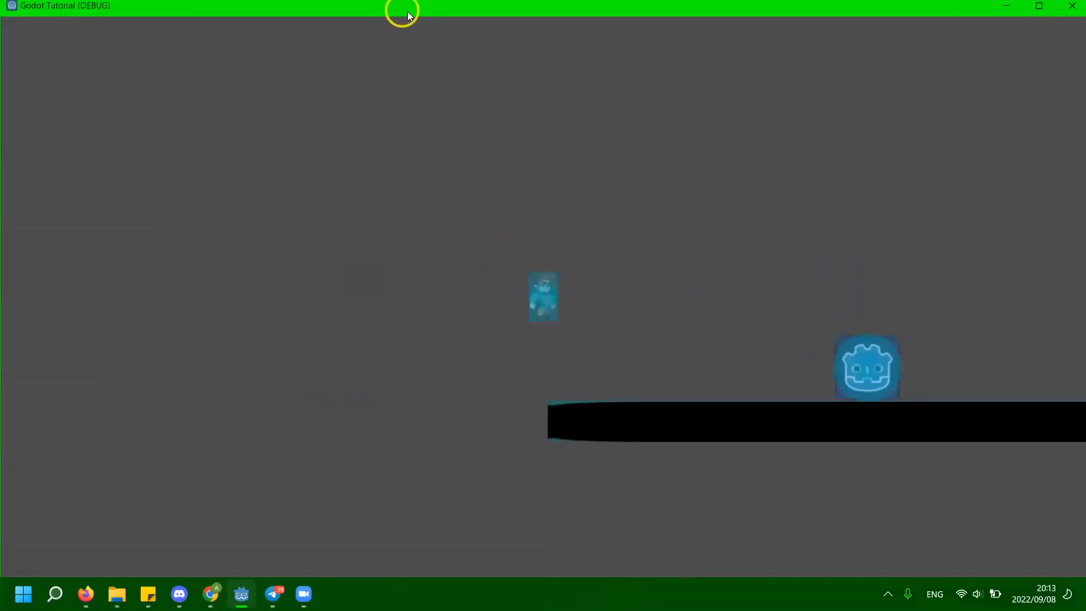
{"action": "double_click", "coordinate": [407, 14]}
{"action": "left_click", "coordinate": [52, 81]}
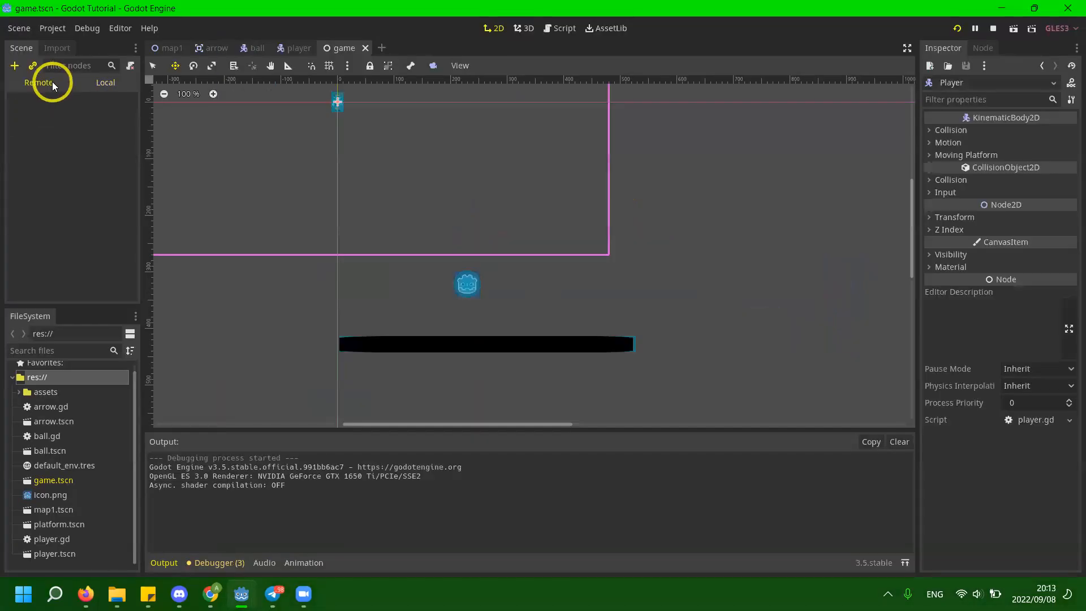
{"action": "left_click", "coordinate": [20, 116]}
{"action": "left_click", "coordinate": [41, 117]}
{"action": "left_click", "coordinate": [202, 135]}
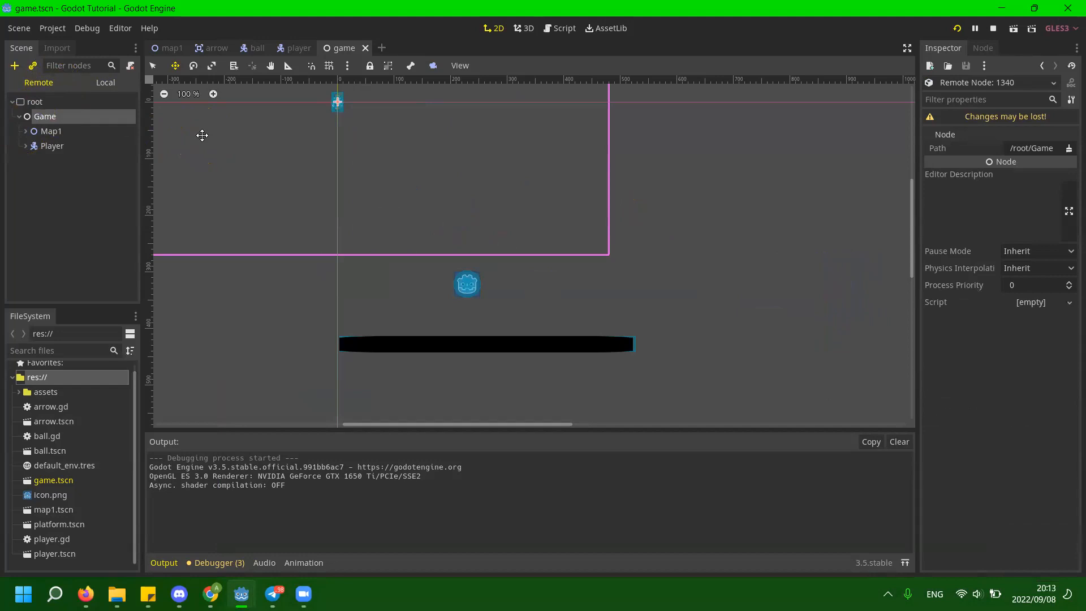
{"action": "key", "text": "ctrl+1"}
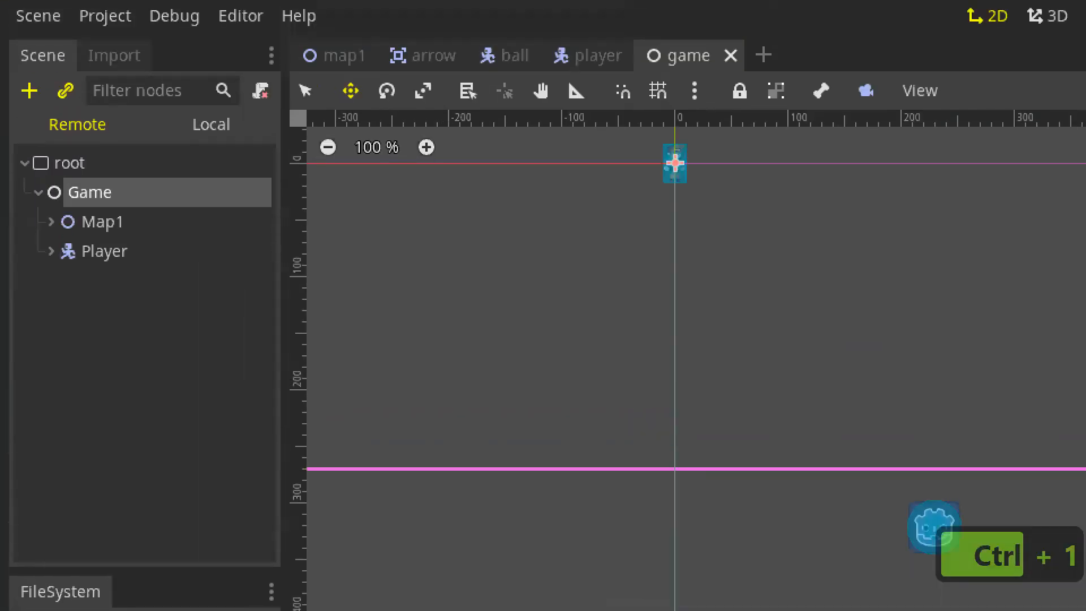
{"action": "key", "text": "ctrl+1"}
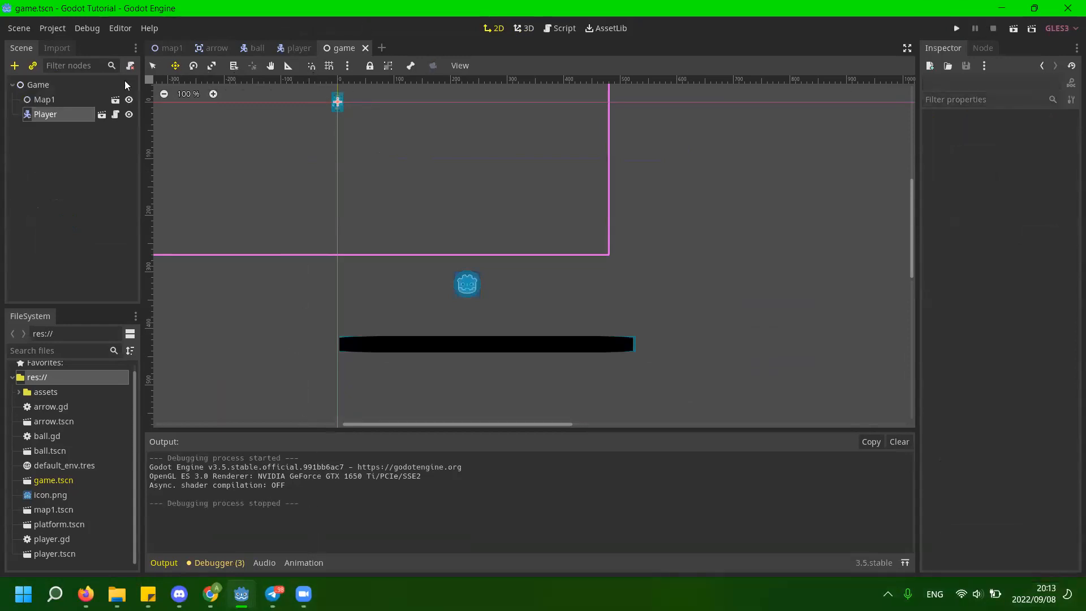
{"action": "left_click", "coordinate": [57, 85]}
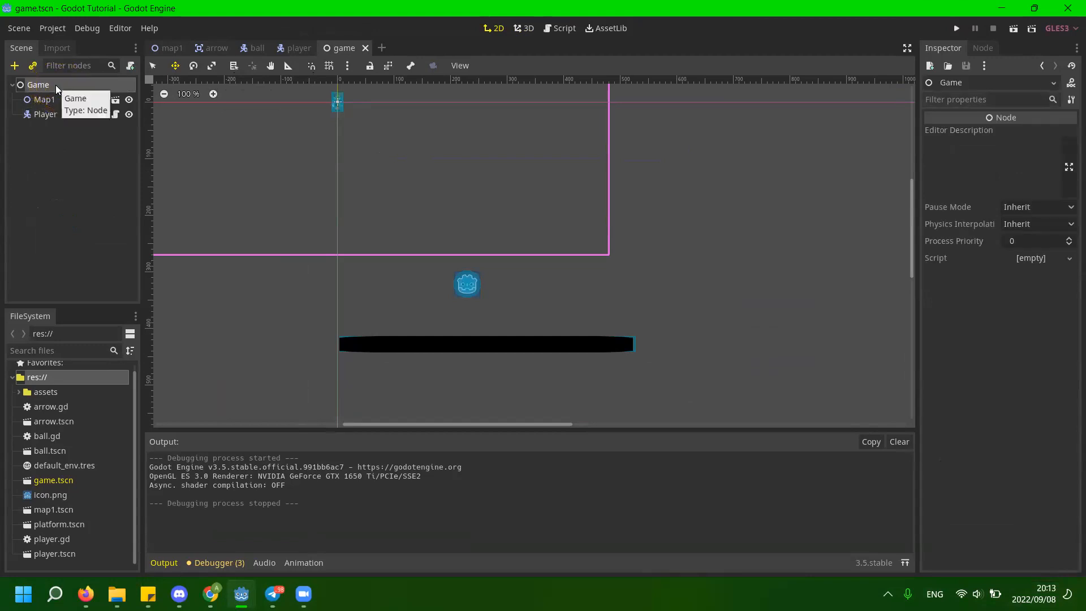
{"action": "right_click", "coordinate": [56, 85]}
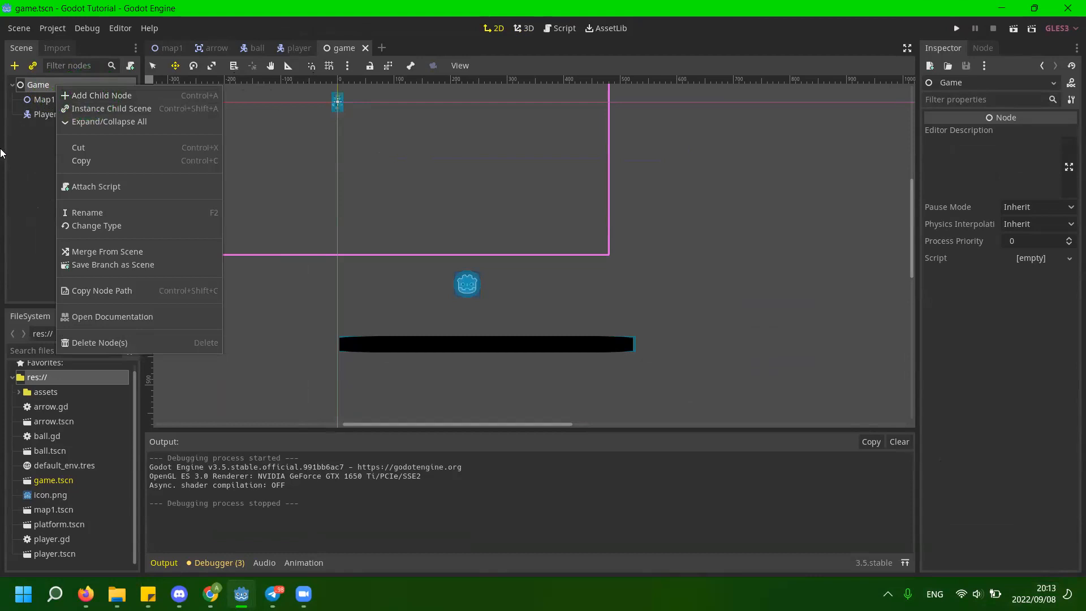
{"action": "left_click", "coordinate": [32, 142]}
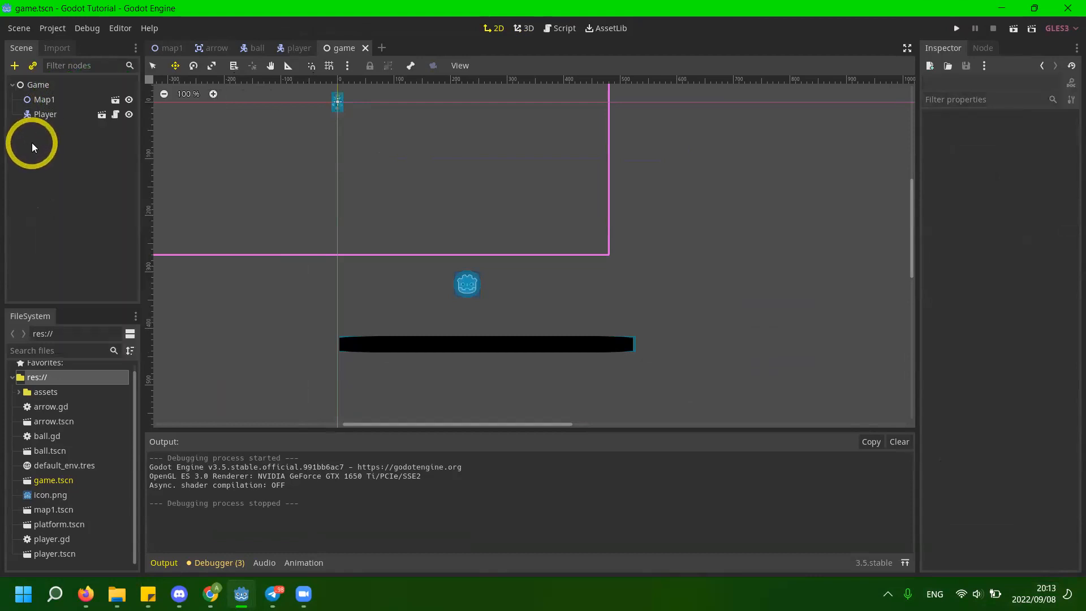
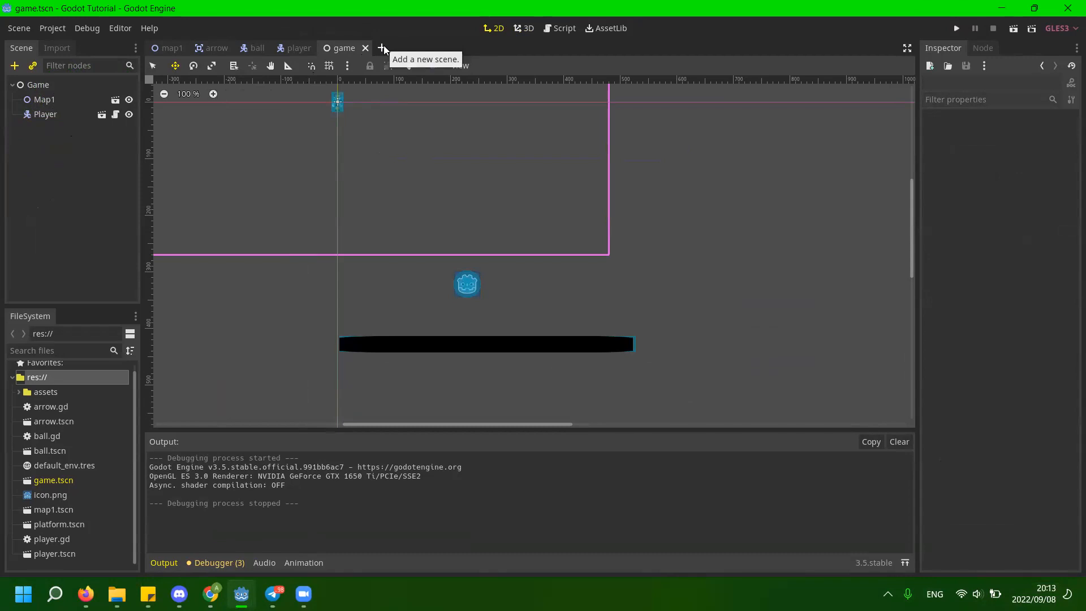
Create a new scene with a User Interface root node.
{"action": "left_click", "coordinate": [383, 48]}
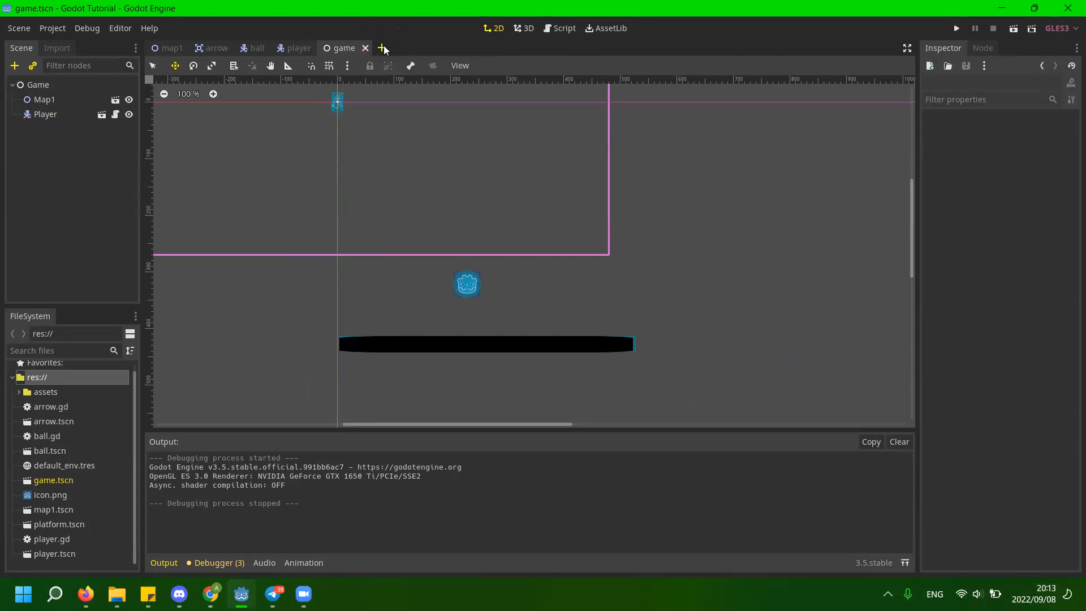
{"action": "left_click", "coordinate": [49, 141]}
{"action": "left_click", "coordinate": [382, 48]}
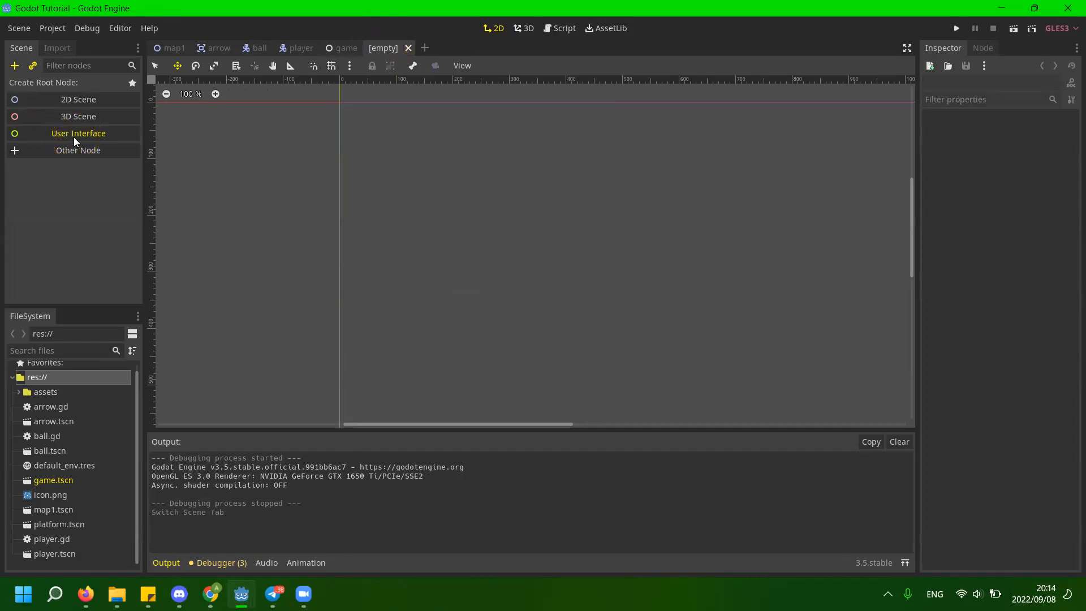
{"action": "left_click", "coordinate": [74, 138]}
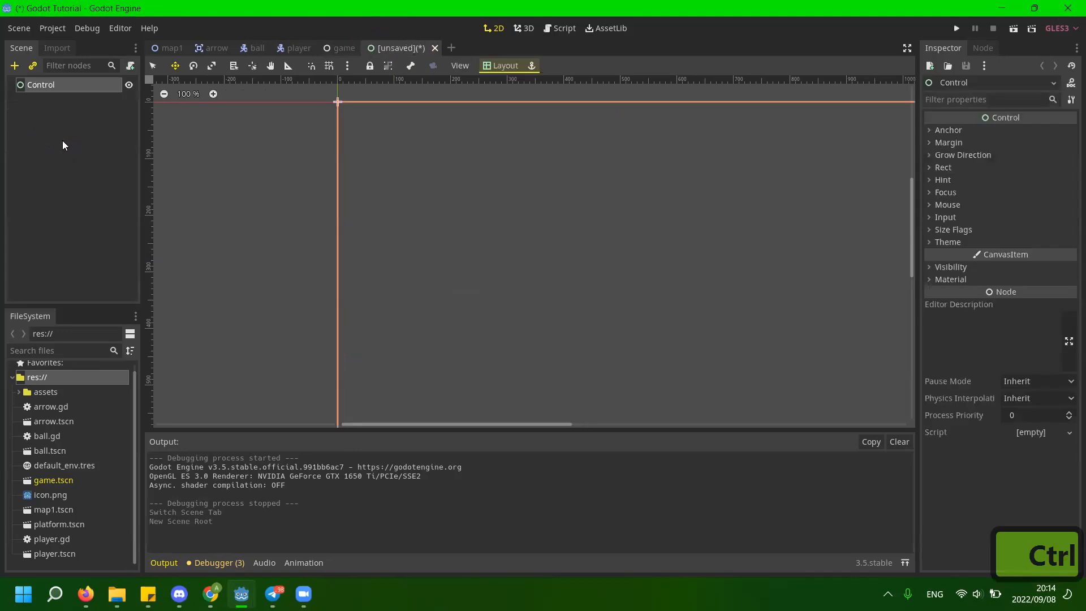
Examine the Control root node, its available actions and the full extent of its rectangle in the viewport.
{"action": "key", "text": "ctrl+1"}
{"action": "key", "text": "ctrl+1"}
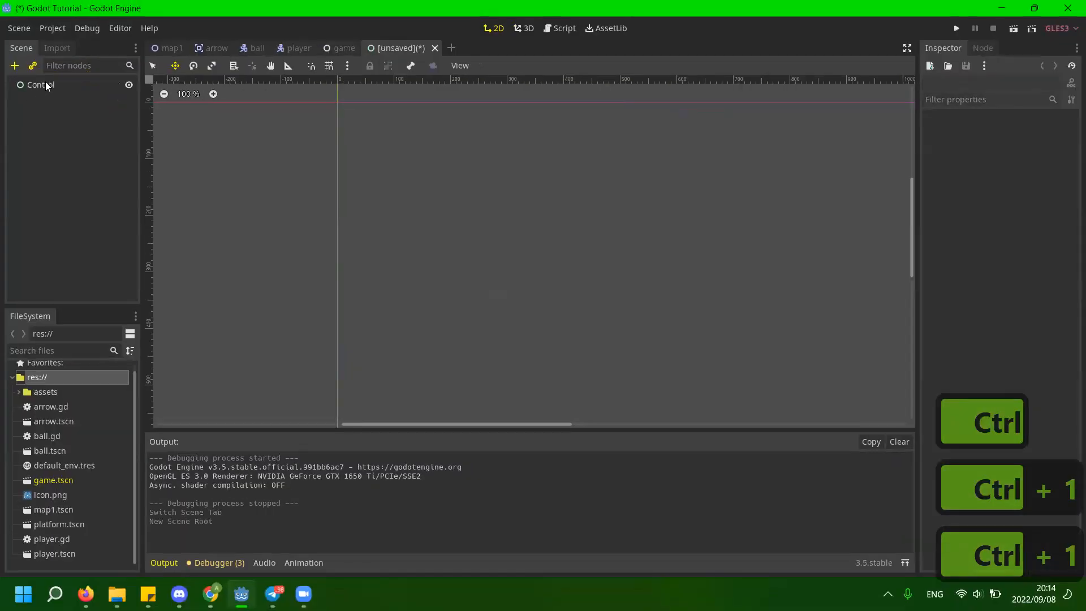
{"action": "left_click", "coordinate": [66, 86]}
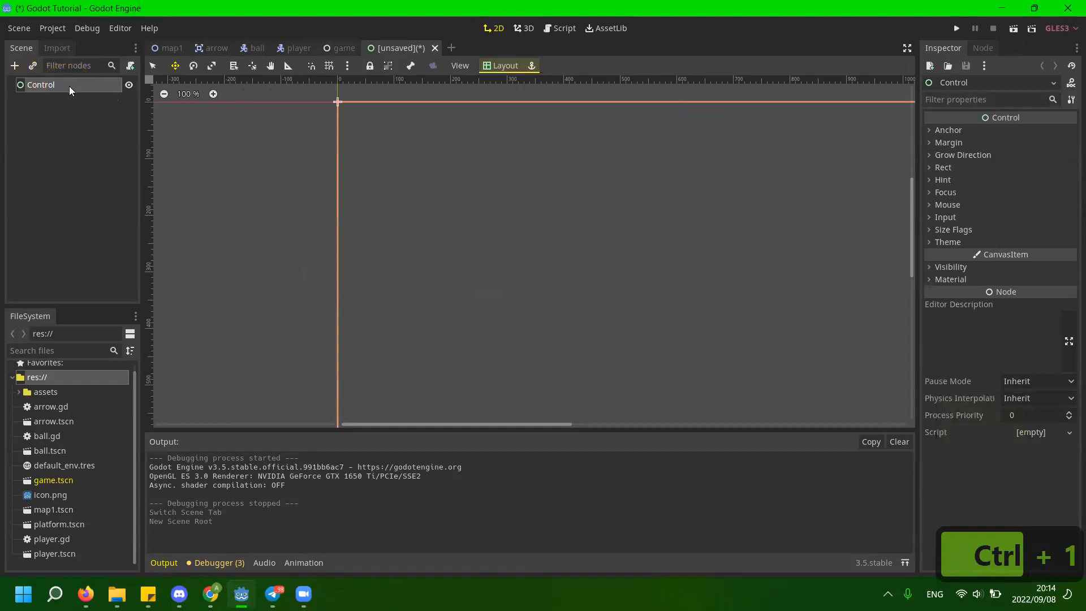
{"action": "right_click", "coordinate": [69, 86]}
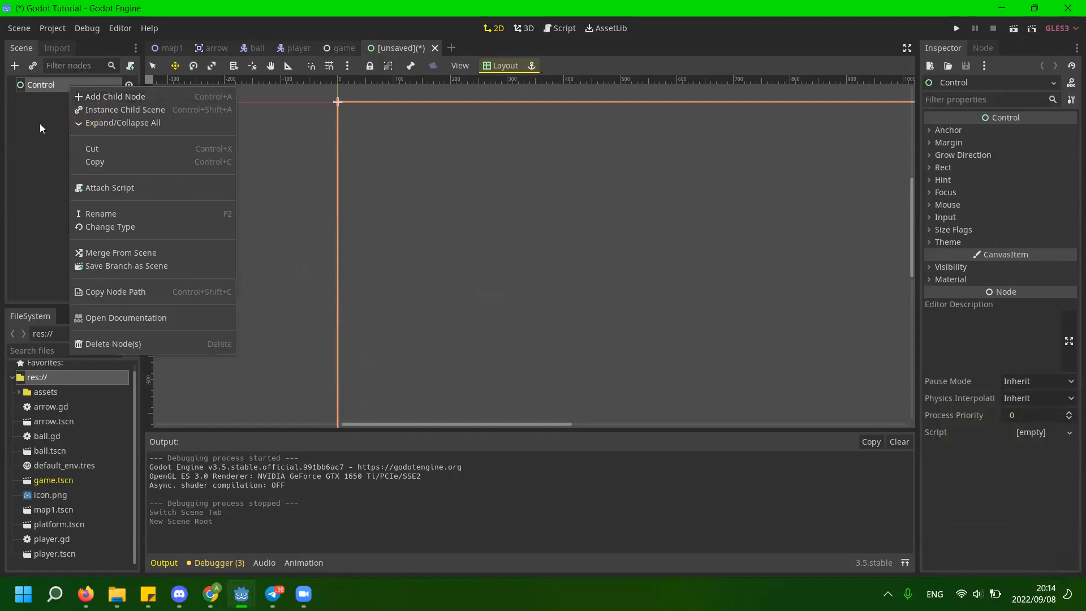
{"action": "left_click", "coordinate": [408, 198]}
{"action": "scroll", "coordinate": [356, 240], "scroll_direction": "down", "scroll_amount": 3}
{"action": "middle_click_drag", "start_coordinate": [442, 282], "coordinate": [289, 188]}
{"action": "scroll", "coordinate": [271, 214], "scroll_direction": "down", "scroll_amount": 8}
{"action": "middle_click_drag", "start_coordinate": [332, 228], "coordinate": [381, 242]}
{"action": "left_click", "coordinate": [82, 88]}
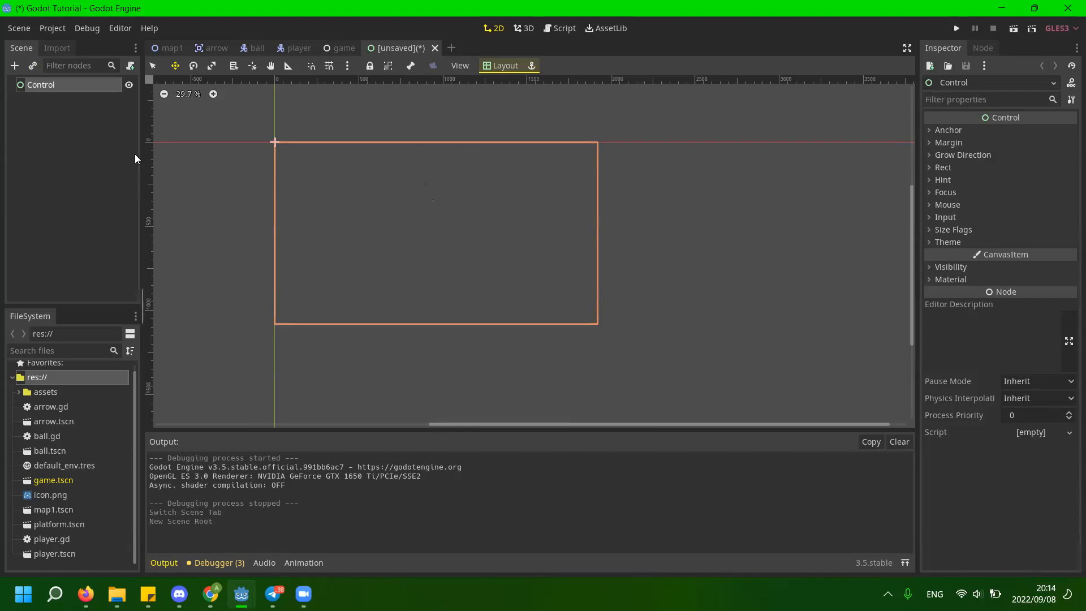
{"action": "left_click", "coordinate": [67, 103]}
{"action": "left_click", "coordinate": [73, 86]}
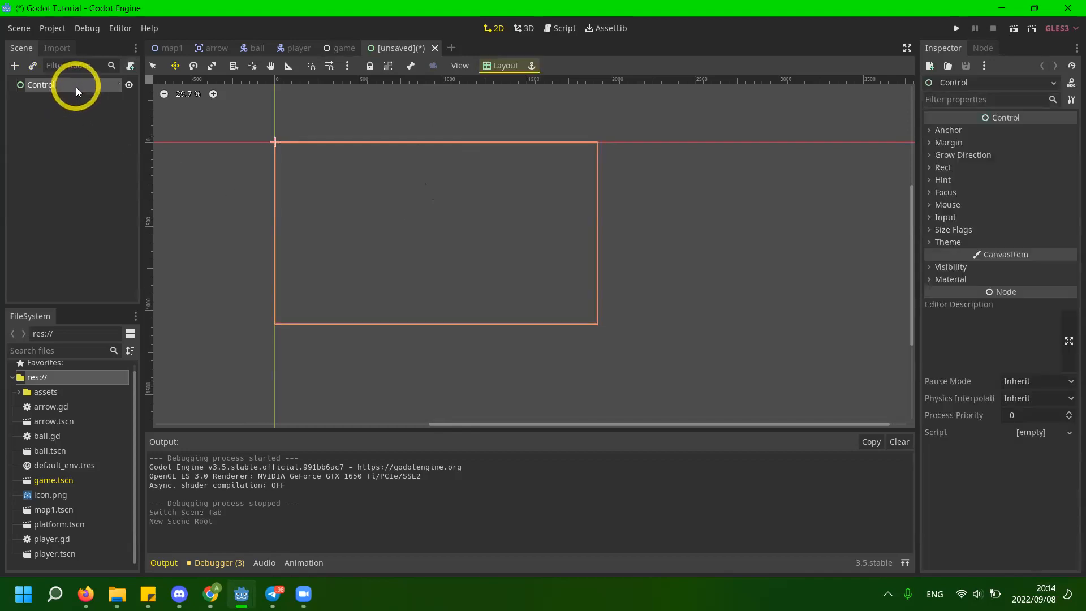
Open the creation of a child node for Control and clear the node search filter.
{"action": "right_click", "coordinate": [76, 87]}
{"action": "left_click", "coordinate": [93, 98]}
{"action": "scroll", "coordinate": [475, 207], "scroll_direction": "up", "scroll_amount": 3}
{"action": "scroll", "coordinate": [476, 207], "scroll_direction": "down", "scroll_amount": 5}
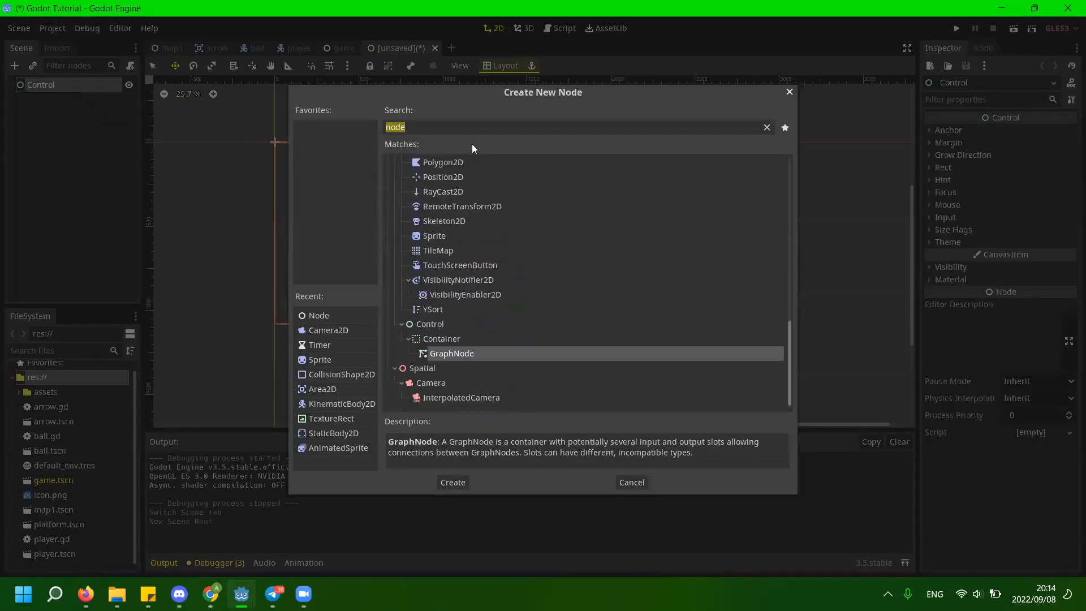
{"action": "left_click_drag", "start_coordinate": [597, 98], "coordinate": [484, 93]}
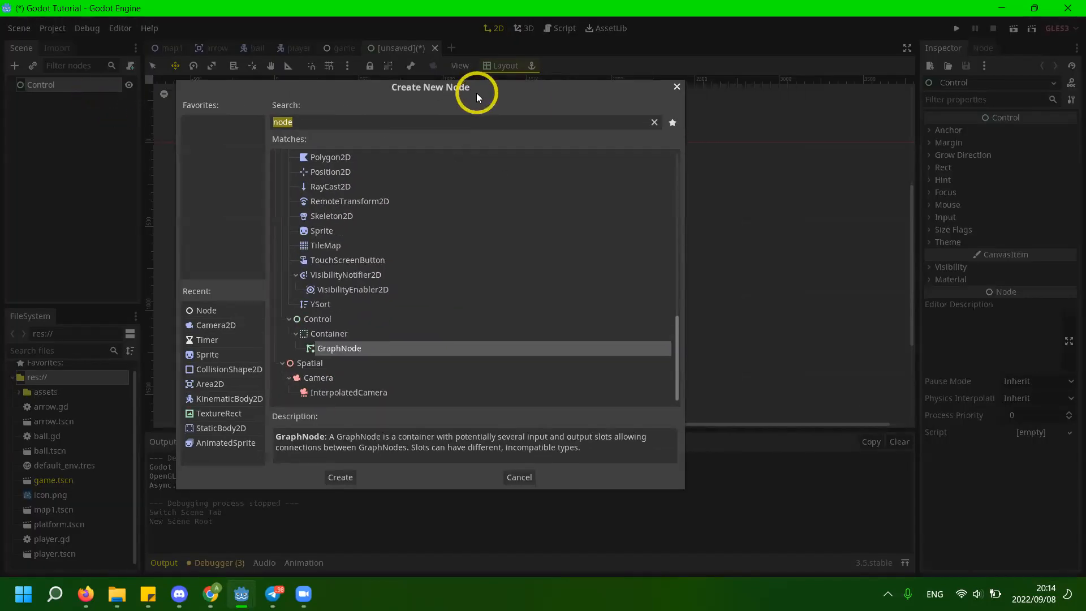
{"action": "left_click", "coordinate": [655, 122]}
Examine the base node categories in the node list, looking at Spatial and at Control and Node2D under CanvasItem.
{"action": "scroll", "coordinate": [310, 248], "scroll_direction": "up", "scroll_amount": 2}
{"action": "left_click", "coordinate": [289, 202]}
{"action": "left_click", "coordinate": [289, 203]}
{"action": "left_click", "coordinate": [317, 188]}
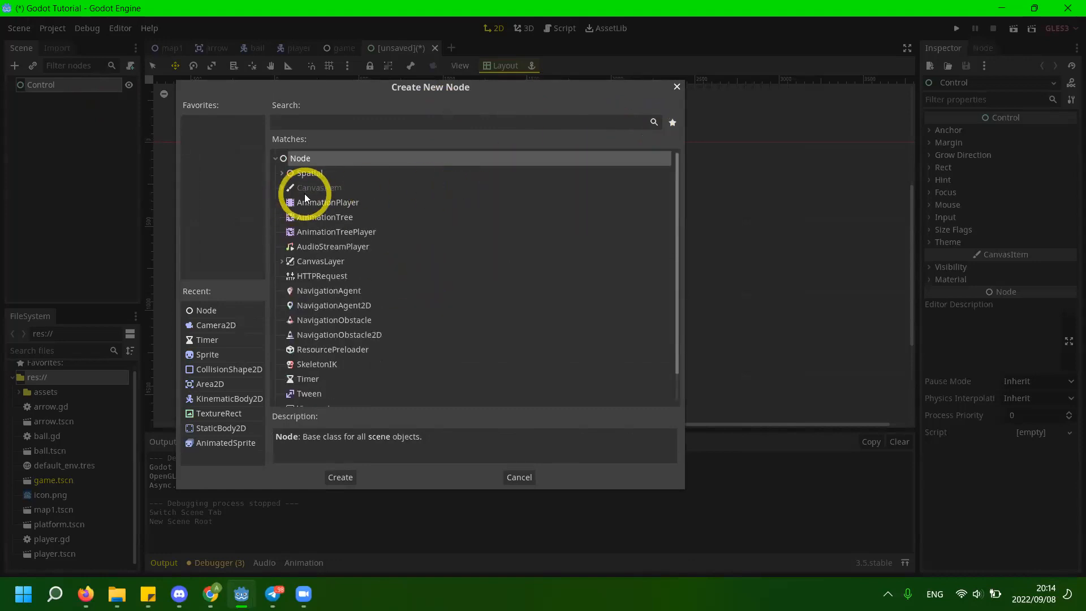
{"action": "left_click", "coordinate": [305, 193]}
{"action": "left_click", "coordinate": [323, 218]}
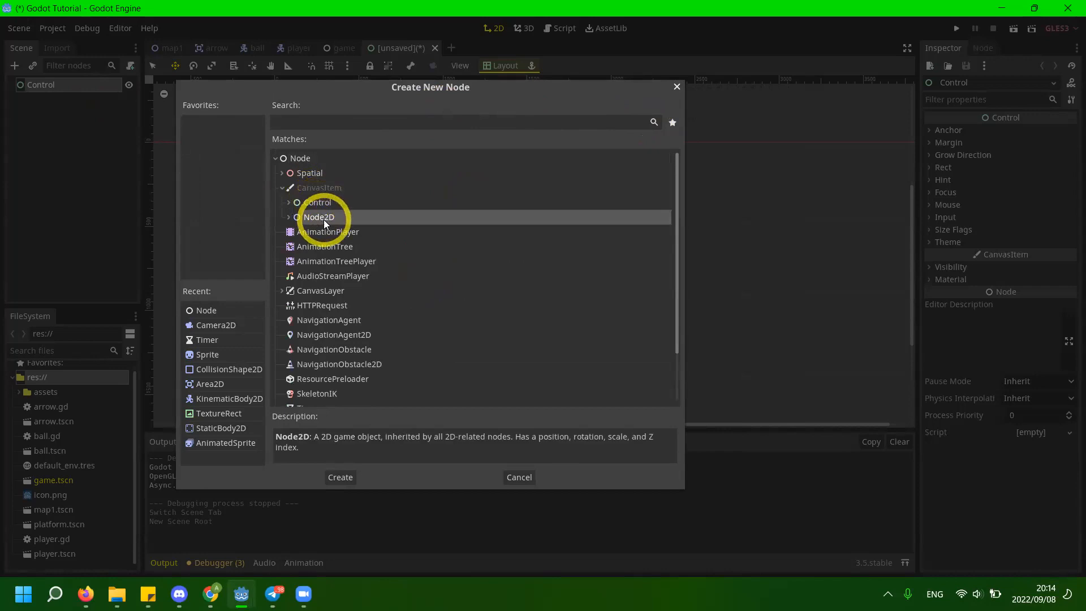
{"action": "left_click", "coordinate": [330, 189]}
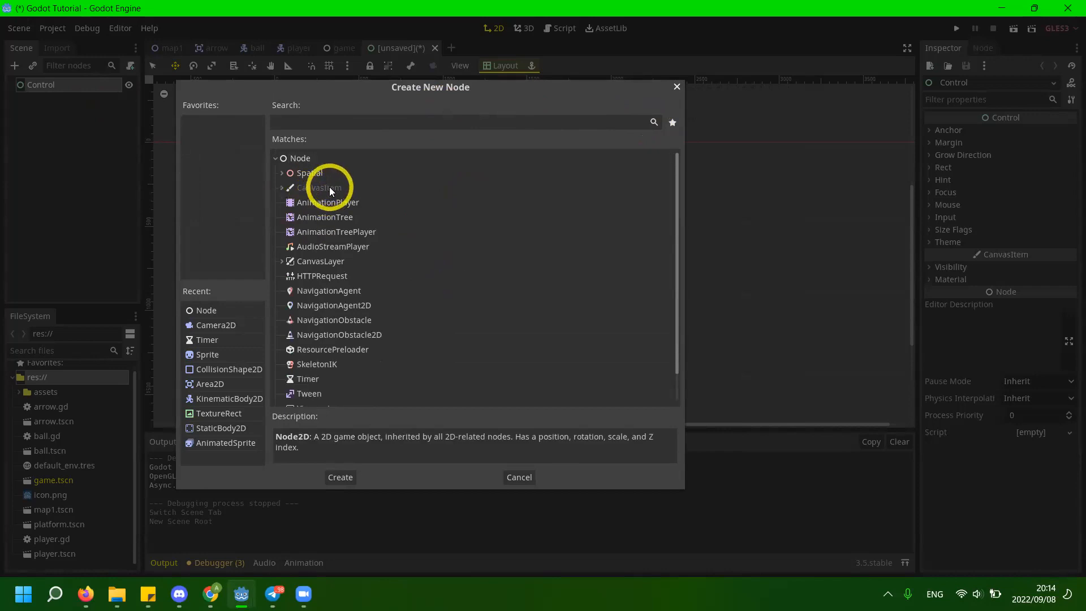
{"action": "left_click", "coordinate": [300, 175]}
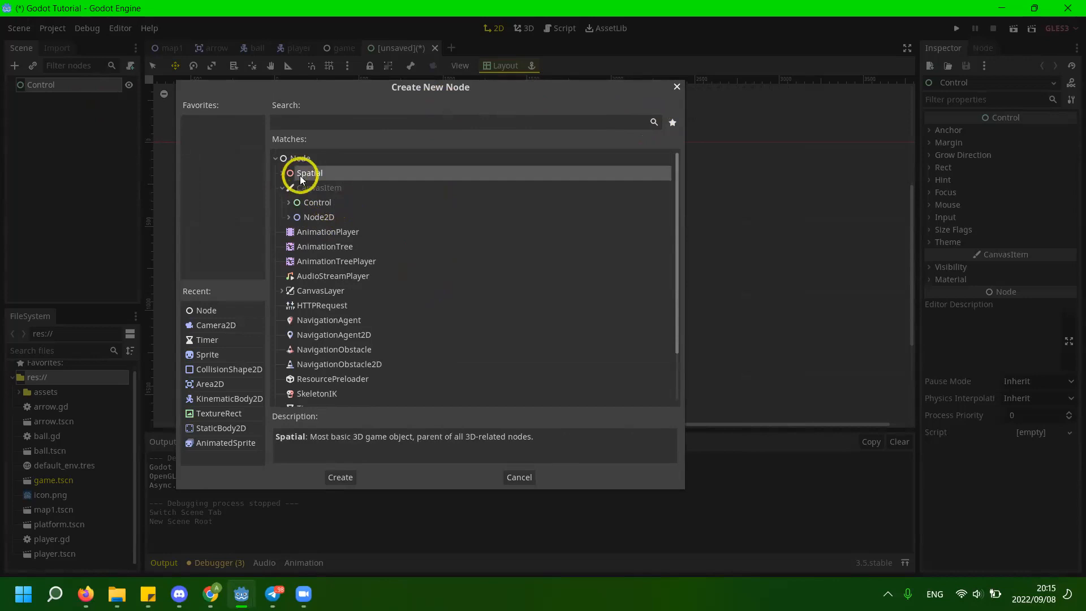
{"action": "left_click", "coordinate": [284, 174]}
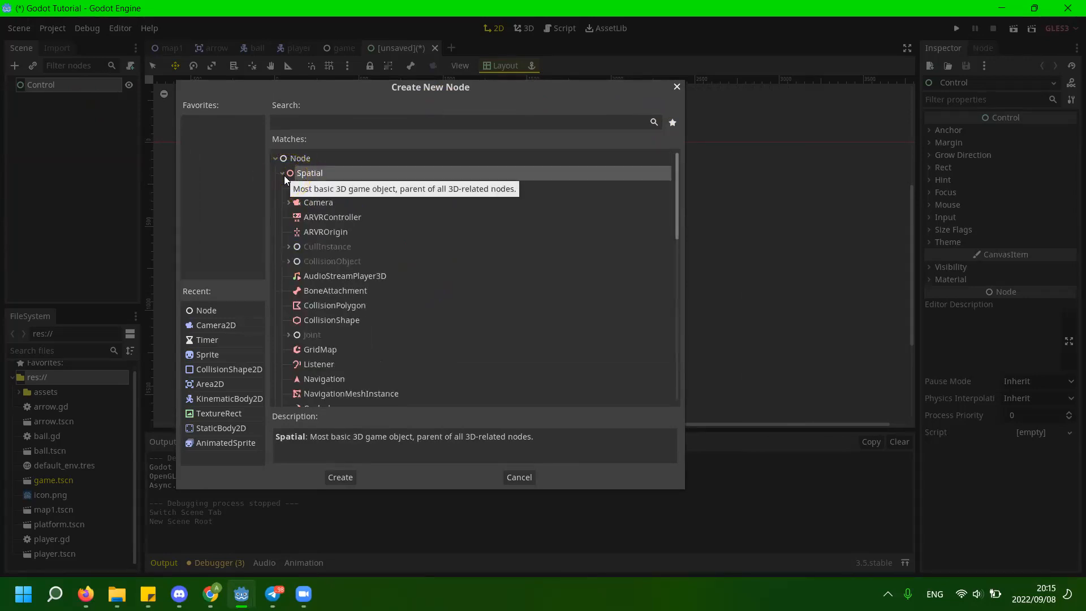
{"action": "left_click", "coordinate": [282, 174]}
{"action": "left_click", "coordinate": [316, 175]}
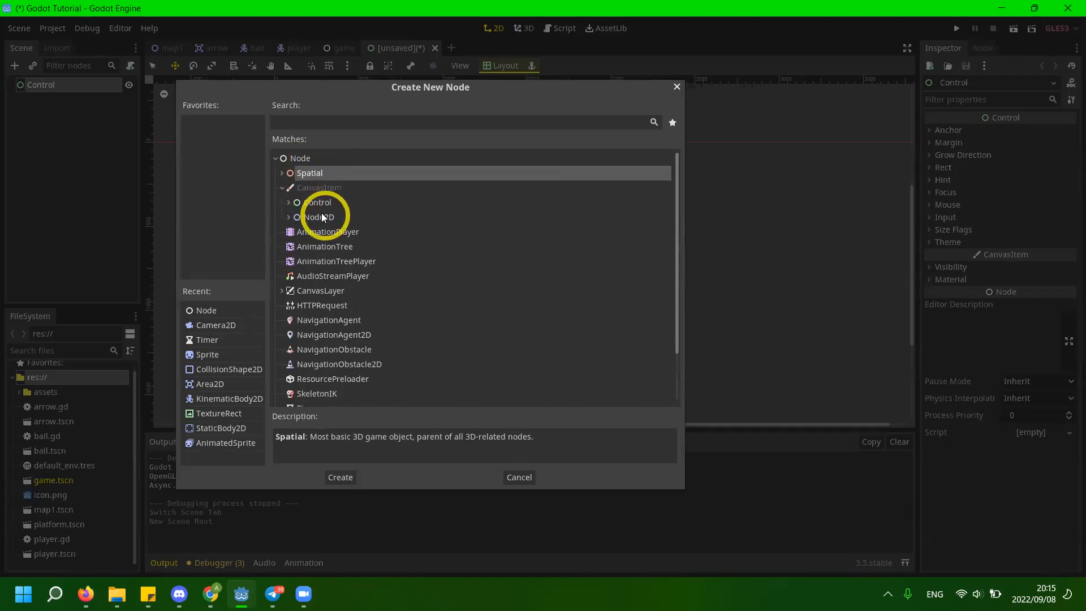
Examine the node types under Control, including Button, LinkButton and TextureButton in the BaseButton group.
{"action": "left_click", "coordinate": [283, 203]}
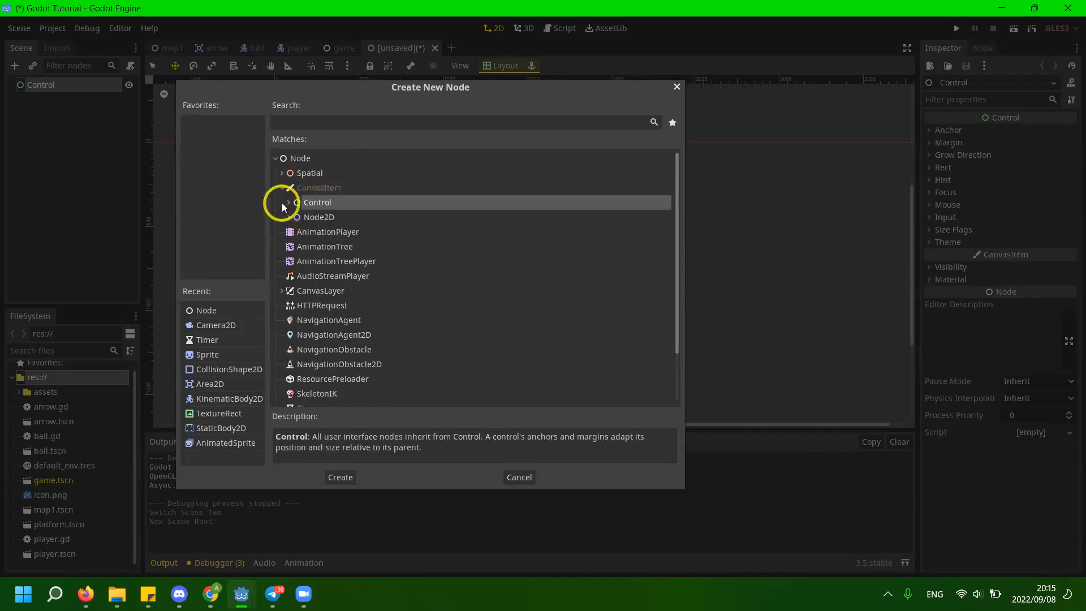
{"action": "left_click", "coordinate": [288, 203]}
{"action": "scroll", "coordinate": [322, 286], "scroll_direction": "down", "scroll_amount": 3}
{"action": "scroll", "coordinate": [337, 283], "scroll_direction": "up", "scroll_amount": 3}
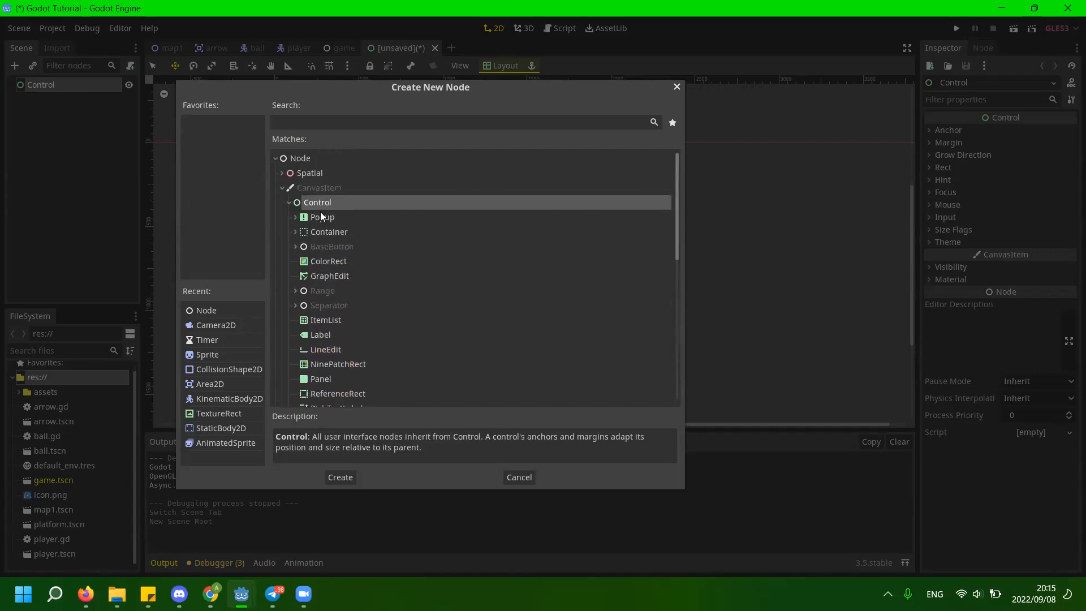
{"action": "left_click", "coordinate": [346, 271]}
{"action": "left_click", "coordinate": [296, 247]}
{"action": "left_click", "coordinate": [330, 262]}
{"action": "left_click", "coordinate": [343, 276]}
{"action": "left_click", "coordinate": [338, 293]}
{"action": "left_click", "coordinate": [339, 276]}
{"action": "left_click", "coordinate": [342, 289]}
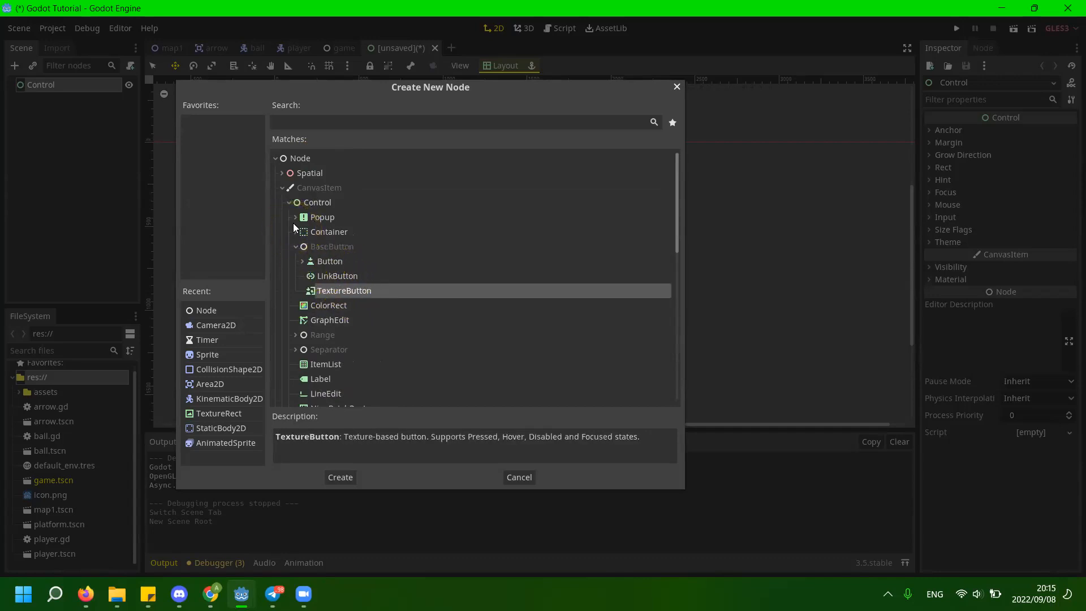
{"action": "left_click", "coordinate": [296, 246]}
Read the descriptions of further Control nodes such as ColorRect, ItemList, NinePatchRect, LineEdit and Label.
{"action": "scroll", "coordinate": [314, 260], "scroll_direction": "down", "scroll_amount": 1}
{"action": "left_click", "coordinate": [362, 232]}
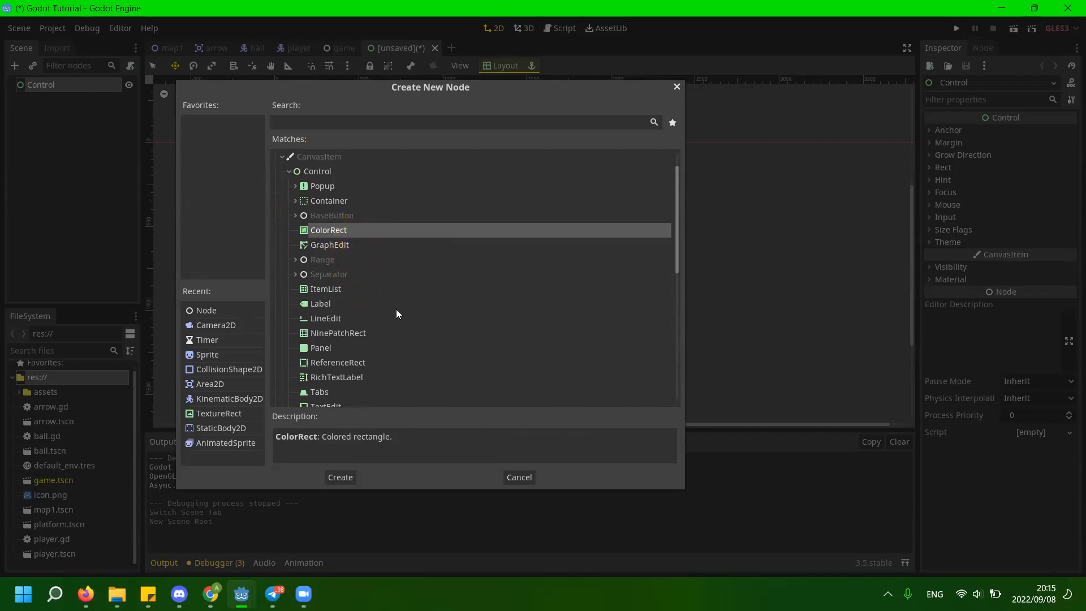
{"action": "left_click", "coordinate": [356, 292]}
{"action": "scroll", "coordinate": [346, 314], "scroll_direction": "down", "scroll_amount": 2}
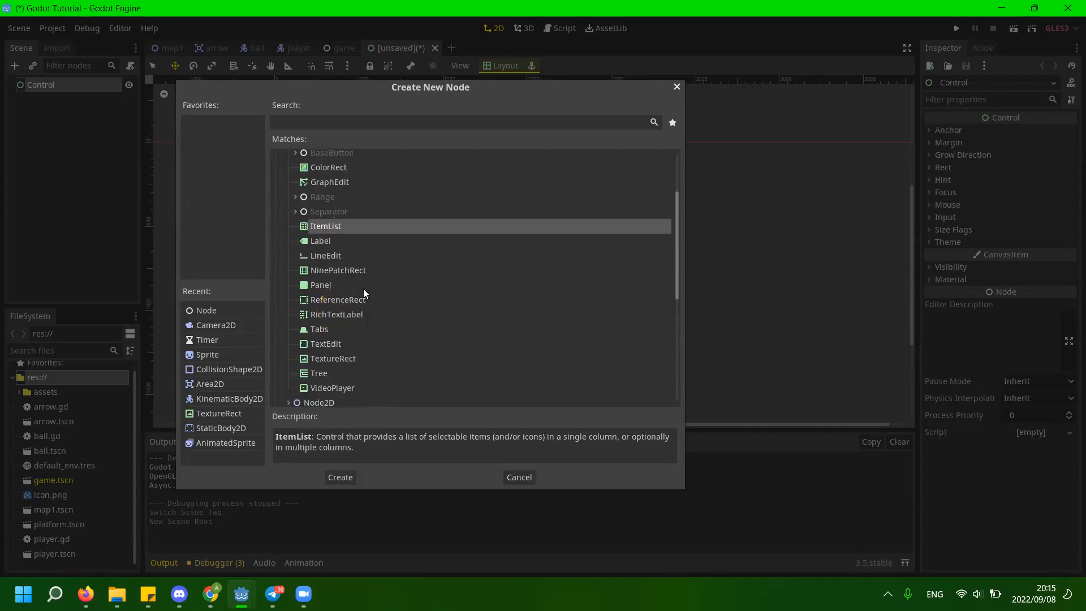
{"action": "left_click", "coordinate": [381, 274]}
{"action": "left_click", "coordinate": [377, 258]}
{"action": "scroll", "coordinate": [362, 266], "scroll_direction": "down", "scroll_amount": 1}
{"action": "scroll", "coordinate": [358, 269], "scroll_direction": "down", "scroll_amount": 1}
{"action": "left_click", "coordinate": [357, 180]}
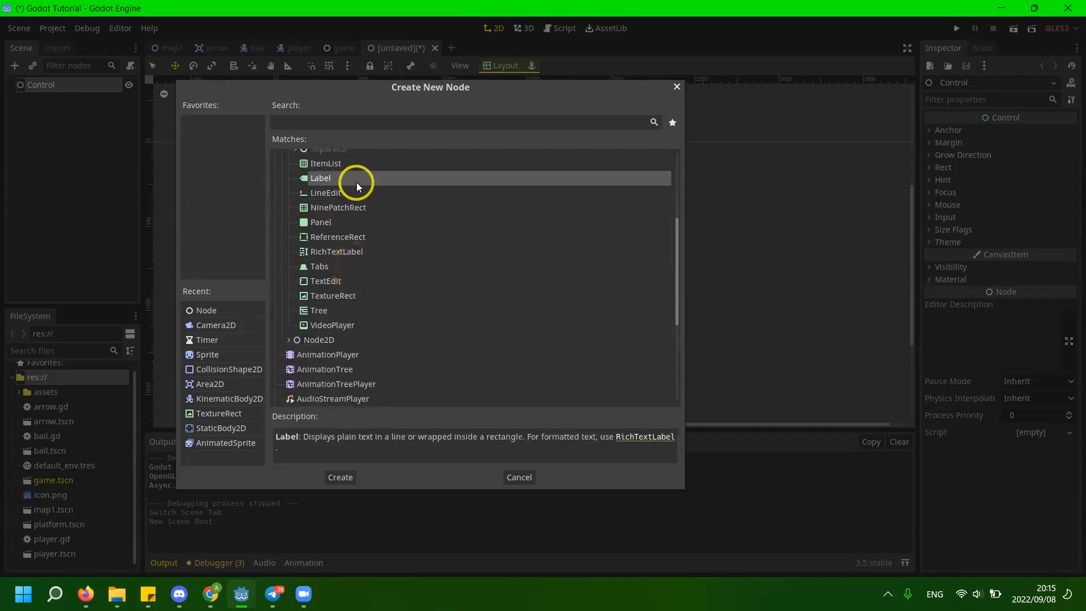
Review the remaining Control nodes, including Panel, Tabs, Tree, VideoPlayer and TextureRect, and cancel the node creation.
{"action": "left_click", "coordinate": [365, 235]}
{"action": "left_click", "coordinate": [365, 223]}
{"action": "left_click", "coordinate": [347, 267]}
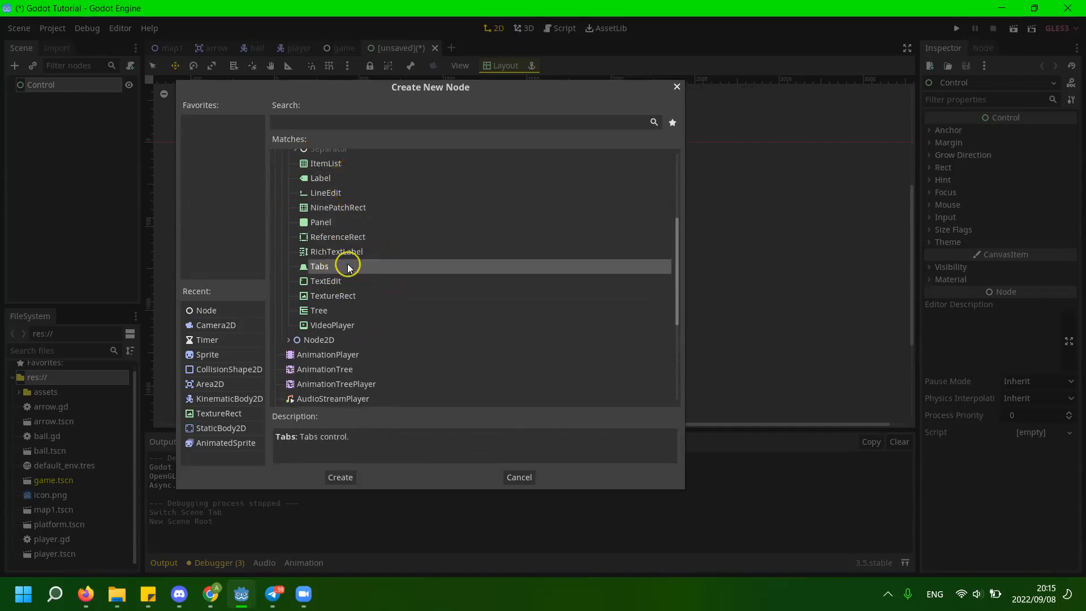
{"action": "left_click", "coordinate": [348, 310]}
{"action": "left_click", "coordinate": [357, 324]}
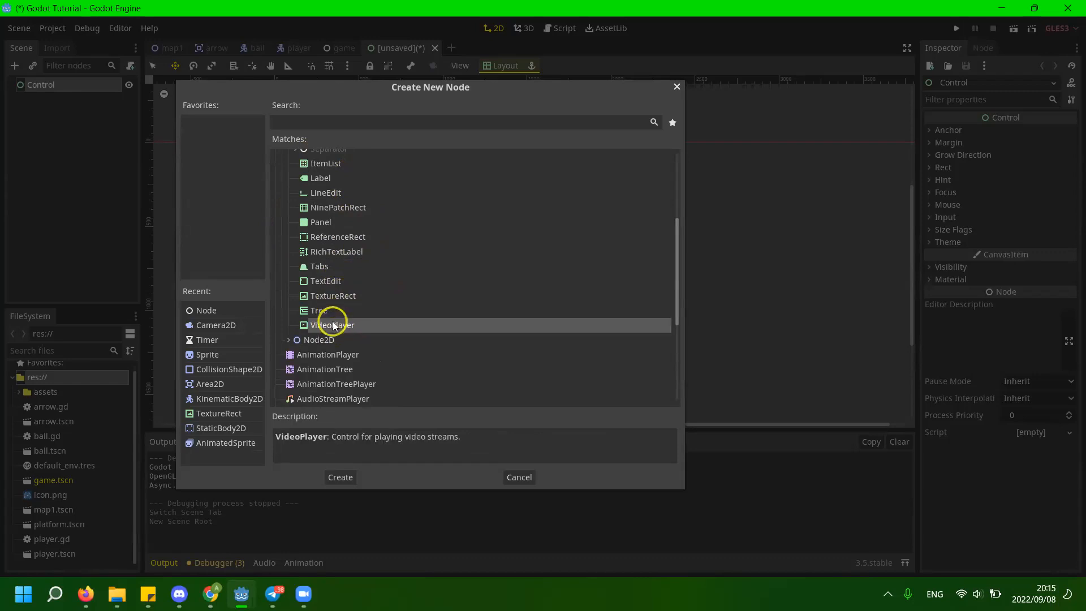
{"action": "left_click", "coordinate": [375, 293]}
{"action": "left_click", "coordinate": [372, 267]}
{"action": "scroll", "coordinate": [375, 263], "scroll_direction": "up", "scroll_amount": 2}
{"action": "left_click", "coordinate": [367, 244]}
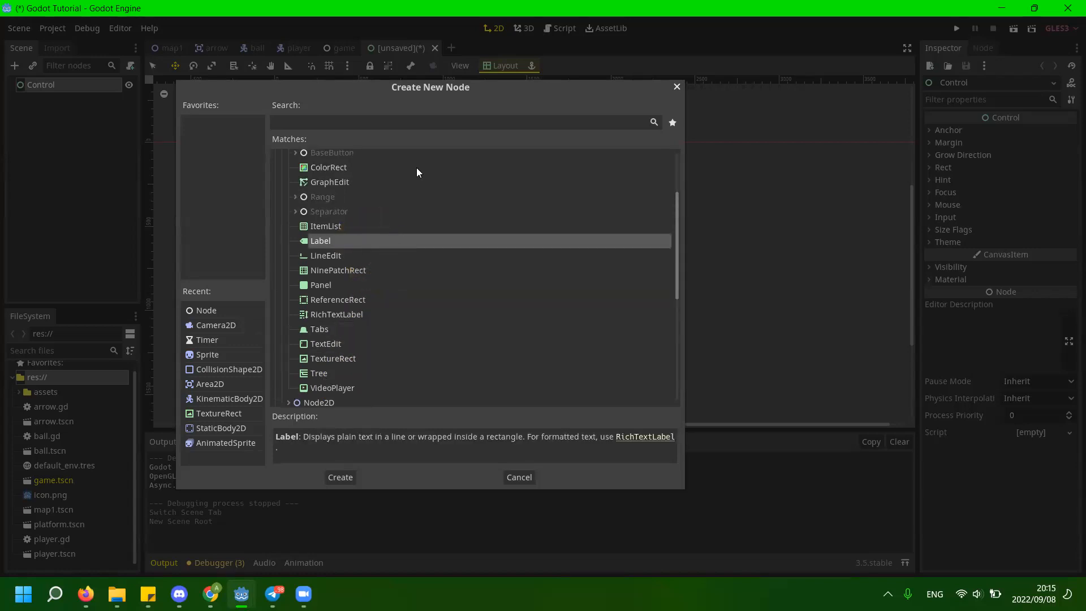
{"action": "scroll", "coordinate": [419, 236], "scroll_direction": "up", "scroll_amount": 2}
{"action": "scroll", "coordinate": [403, 258], "scroll_direction": "down", "scroll_amount": 2}
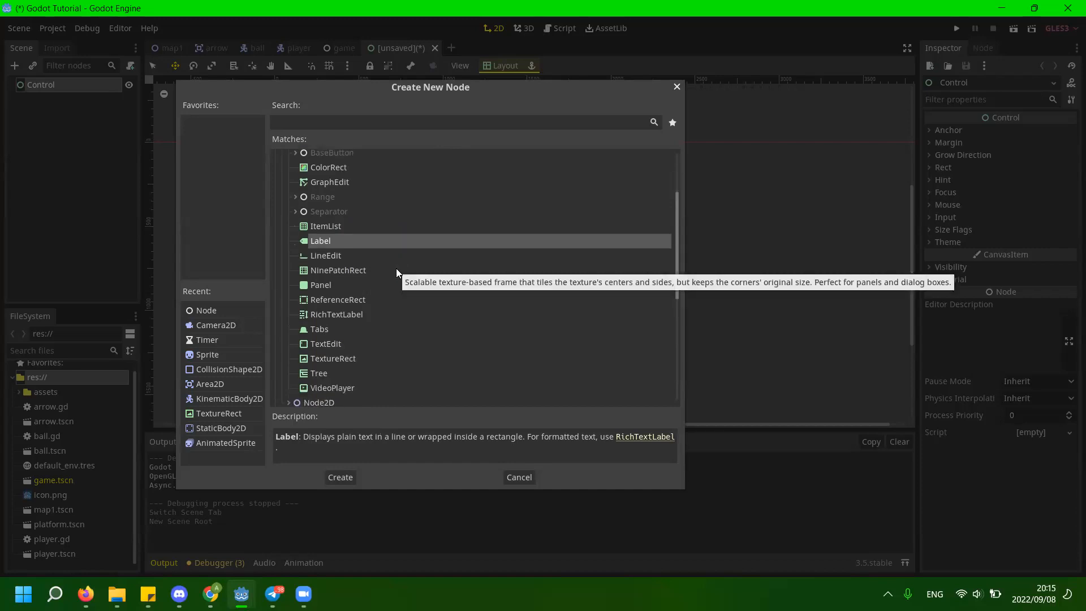
{"action": "left_click", "coordinate": [526, 477]}
{"action": "left_click", "coordinate": [432, 231]}
{"action": "scroll", "coordinate": [375, 211], "scroll_direction": "up", "scroll_amount": 4}
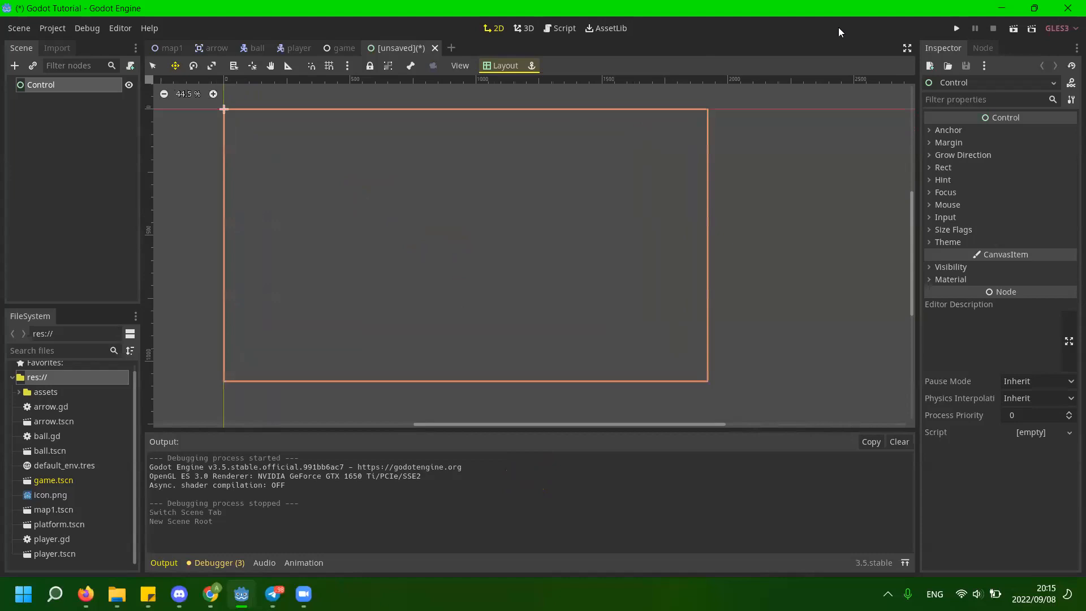
{"action": "scroll", "coordinate": [516, 206], "scroll_direction": "up", "scroll_amount": 1, "text": "ctrl"}
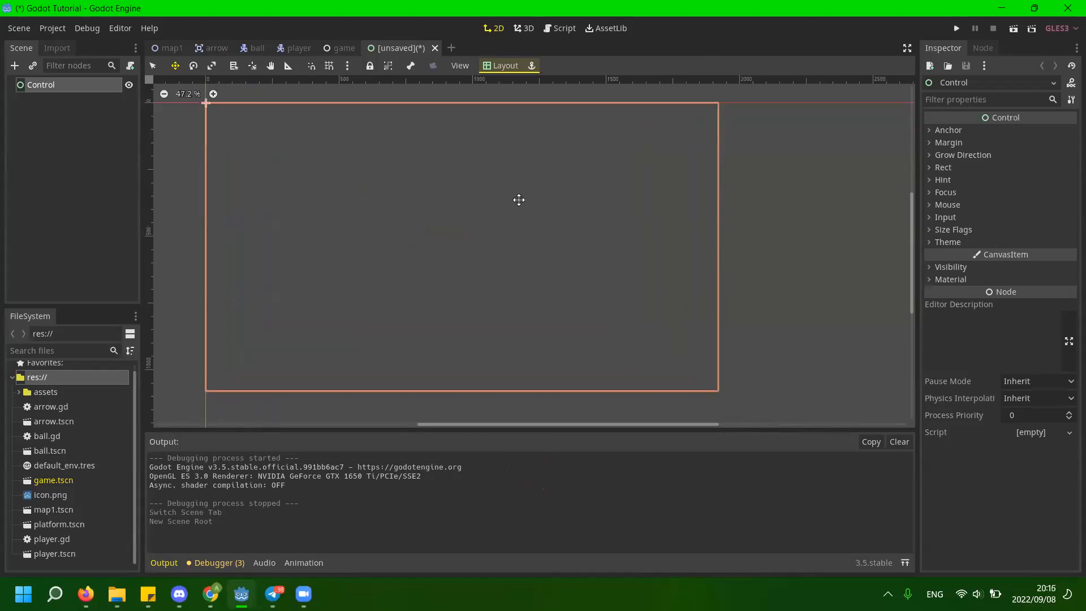
{"action": "key", "text": "ctrl+1"}
{"action": "key", "text": "ctrl+2"}
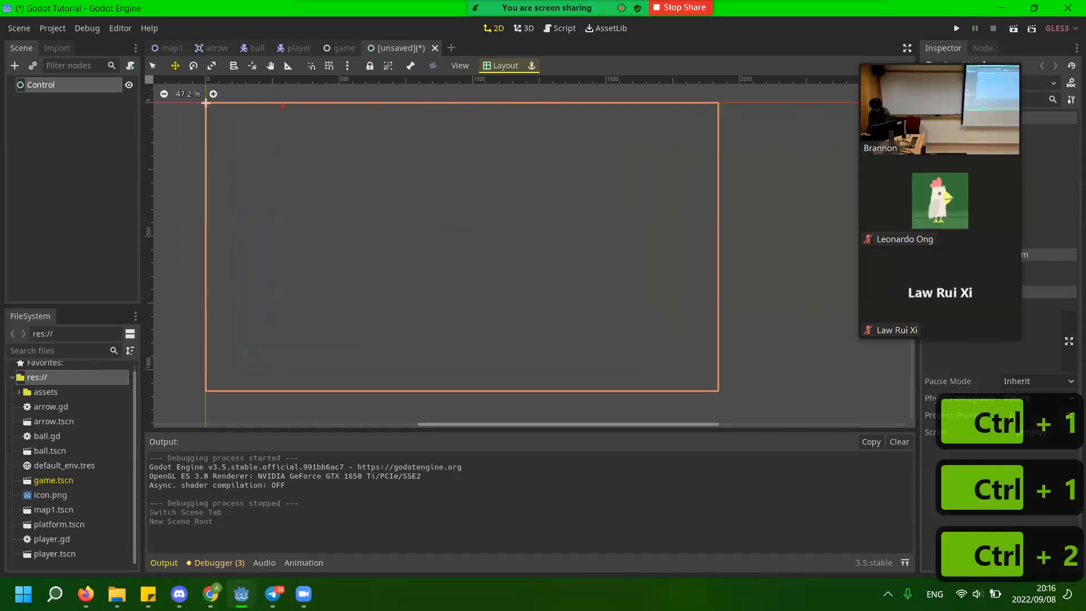
{"action": "mouse_move", "coordinate": [207, 133]}
{"action": "left_mouse_down"}
{"action": "mouse_move", "coordinate": [304, 135]}
{"action": "mouse_move", "coordinate": [381, 107]}
{"action": "left_mouse_up"}
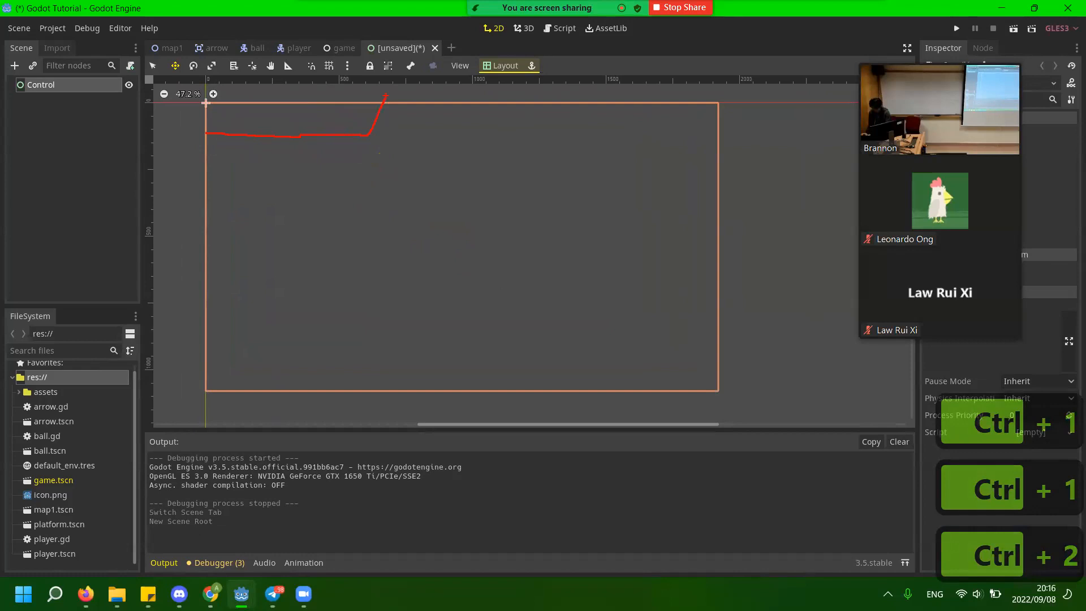
{"action": "key", "text": "ctrl+z"}
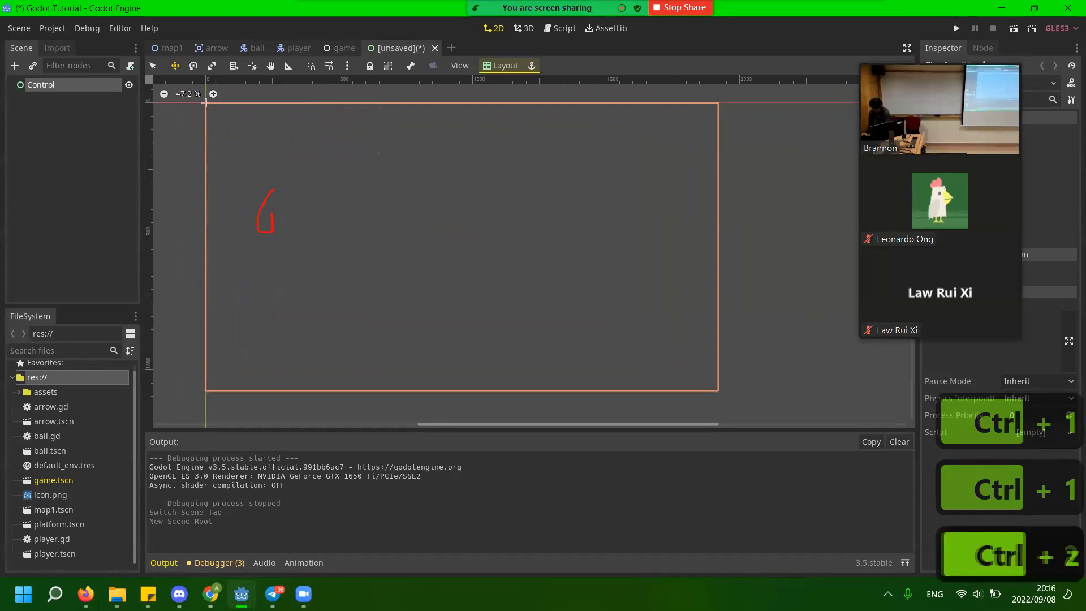
{"action": "key", "text": "ctrl+z"}
{"action": "key", "text": "ctrl+z"}
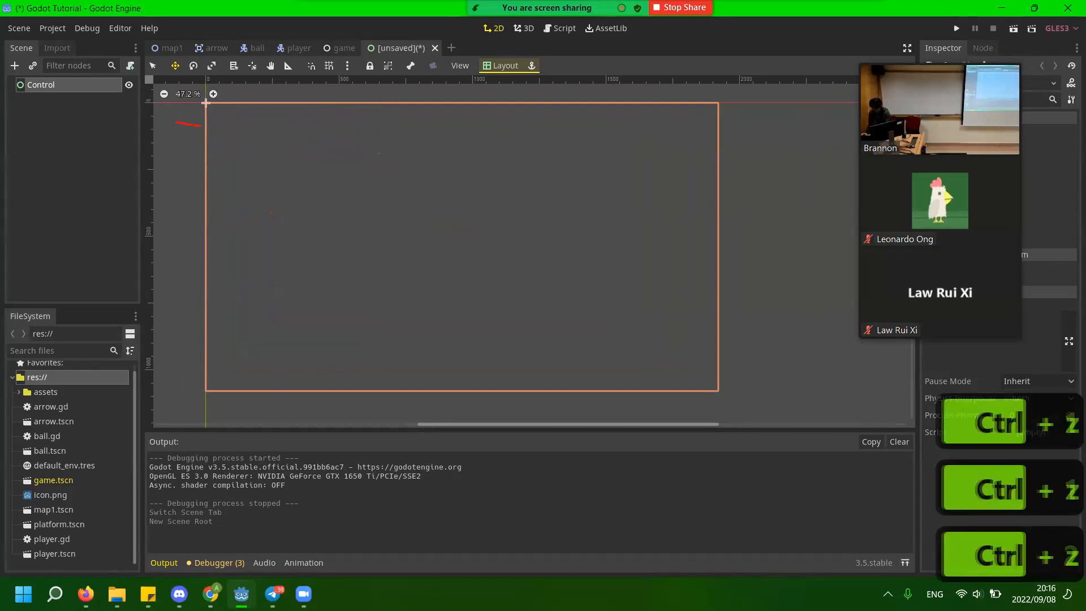
{"action": "key", "text": "ctrl+z"}
{"action": "key", "text": "ctrl+1"}
{"action": "key", "text": "ctrl+z"}
{"action": "key", "text": "ctrl+z"}
{"action": "left_click_drag", "start_coordinate": [206, 92], "coordinate": [212, 119]}
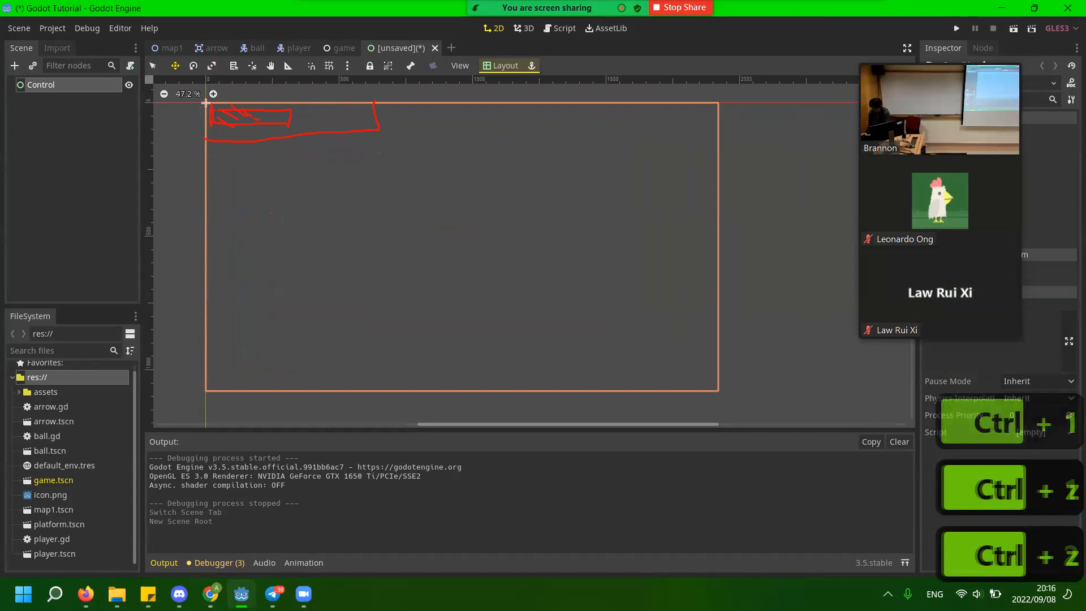
{"action": "left_click_drag", "start_coordinate": [252, 110], "coordinate": [274, 121]}
{"action": "left_click_drag", "start_coordinate": [266, 109], "coordinate": [284, 119]}
{"action": "left_click_drag", "start_coordinate": [277, 111], "coordinate": [290, 118]}
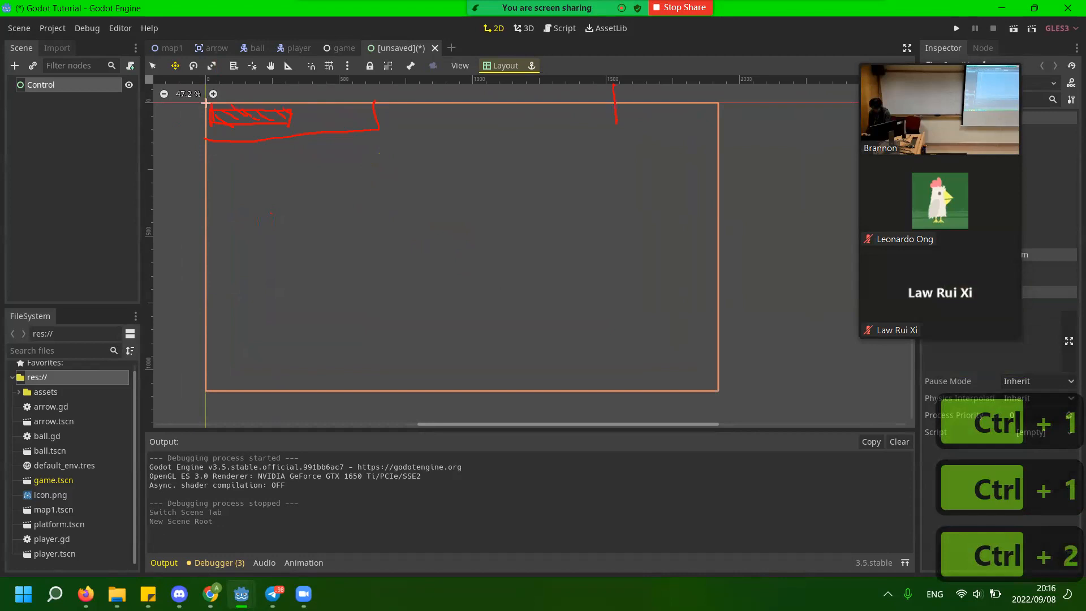
{"action": "key", "text": "ctrl+z"}
{"action": "left_click_drag", "start_coordinate": [628, 103], "coordinate": [628, 135]}
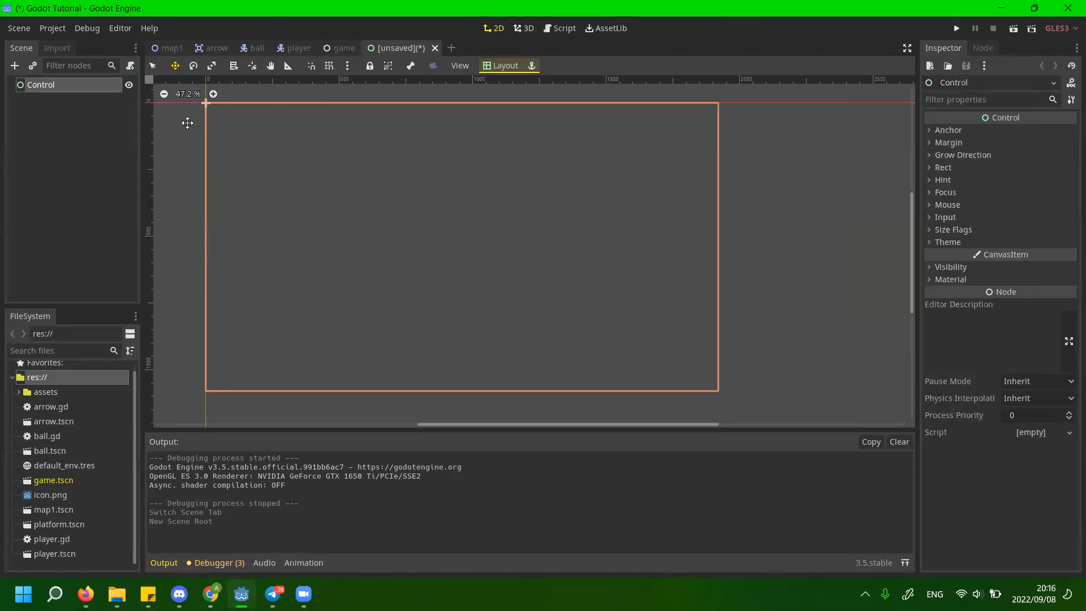
Open the creation of a child node under the Control root node.
{"action": "scroll", "coordinate": [193, 122], "scroll_direction": "up", "scroll_amount": 1}
{"action": "scroll", "coordinate": [234, 135], "scroll_direction": "down", "scroll_amount": 1}
{"action": "left_click", "coordinate": [103, 94]}
{"action": "left_click", "coordinate": [102, 85]}
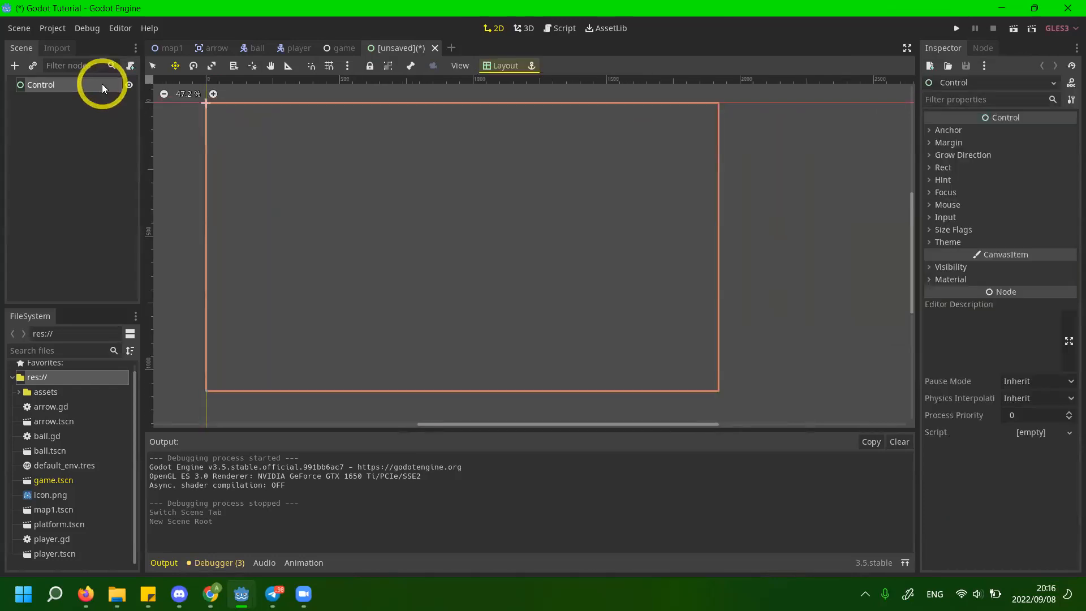
{"action": "right_click", "coordinate": [102, 85]}
{"action": "left_click", "coordinate": [149, 94]}
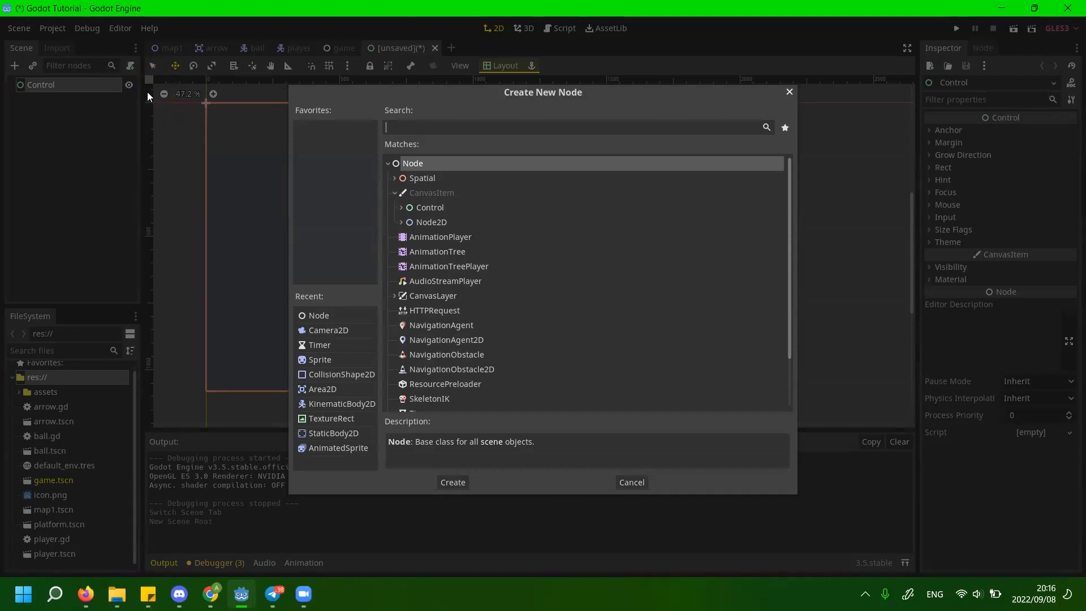
Examine the Container node types under Control, including AspectRatioContainer, PanelContainer and GridContainer.
{"action": "left_click", "coordinate": [402, 207]}
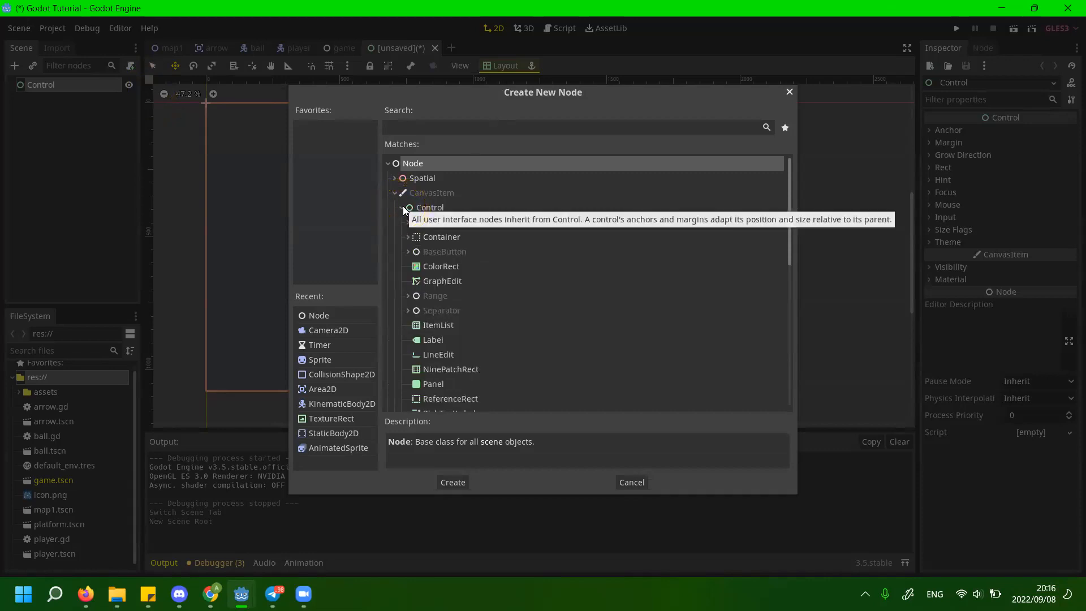
{"action": "scroll", "coordinate": [544, 279], "scroll_direction": "down", "scroll_amount": 2}
{"action": "scroll", "coordinate": [427, 230], "scroll_direction": "up", "scroll_amount": 1}
{"action": "left_click", "coordinate": [407, 206]}
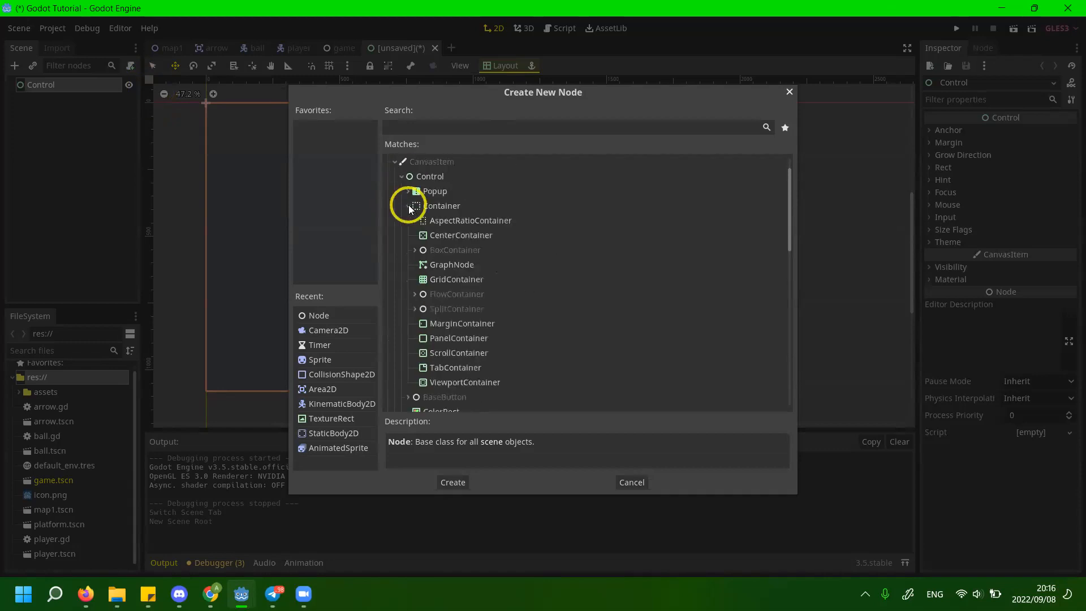
{"action": "left_click", "coordinate": [472, 220]}
{"action": "scroll", "coordinate": [485, 261], "scroll_direction": "down", "scroll_amount": 1}
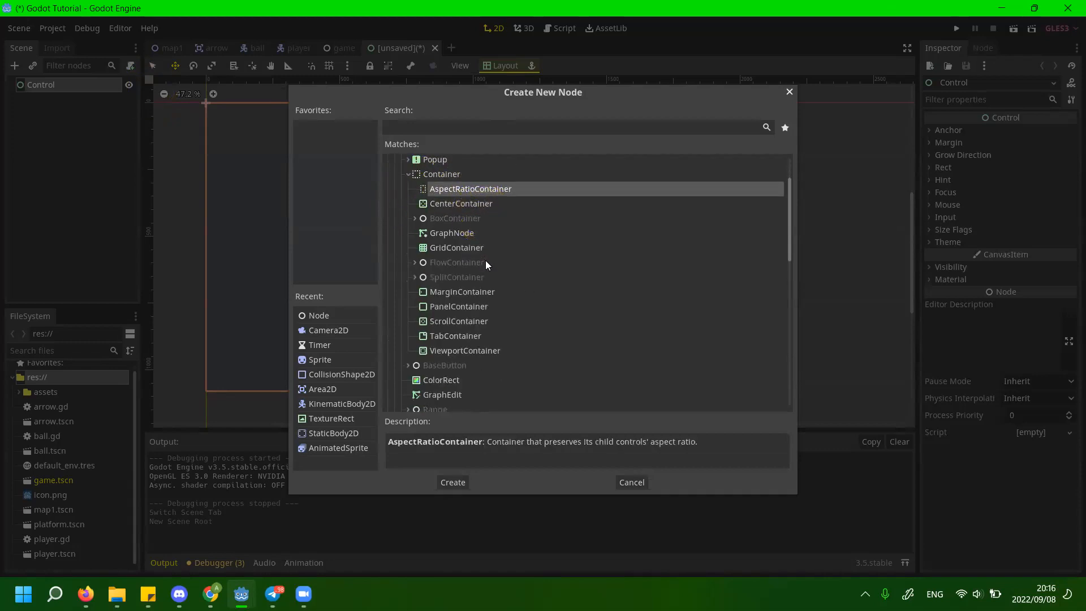
{"action": "left_click", "coordinate": [465, 306]}
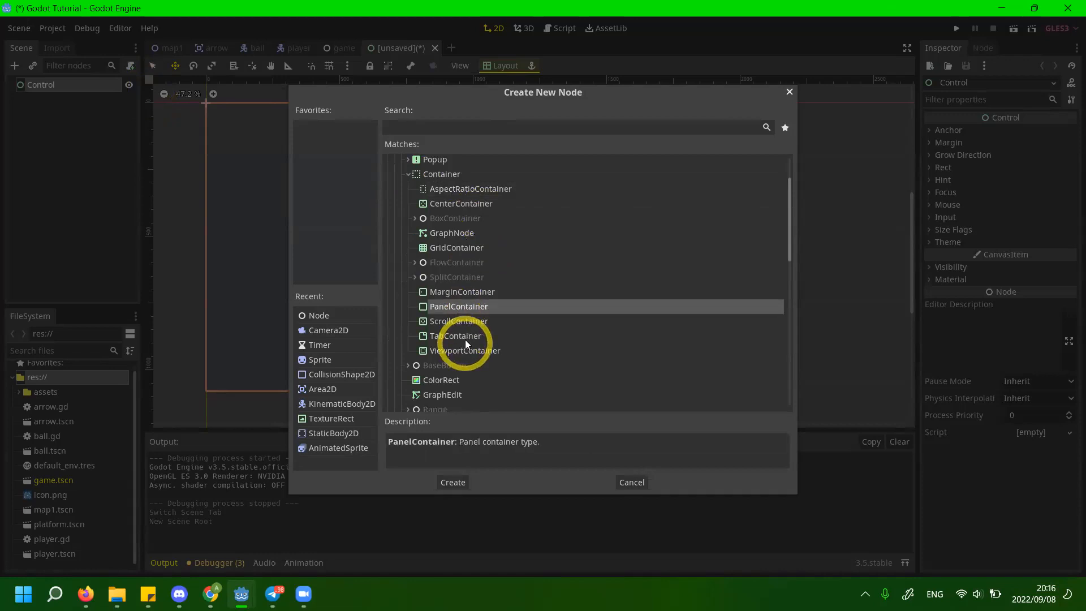
{"action": "left_click", "coordinate": [450, 250]}
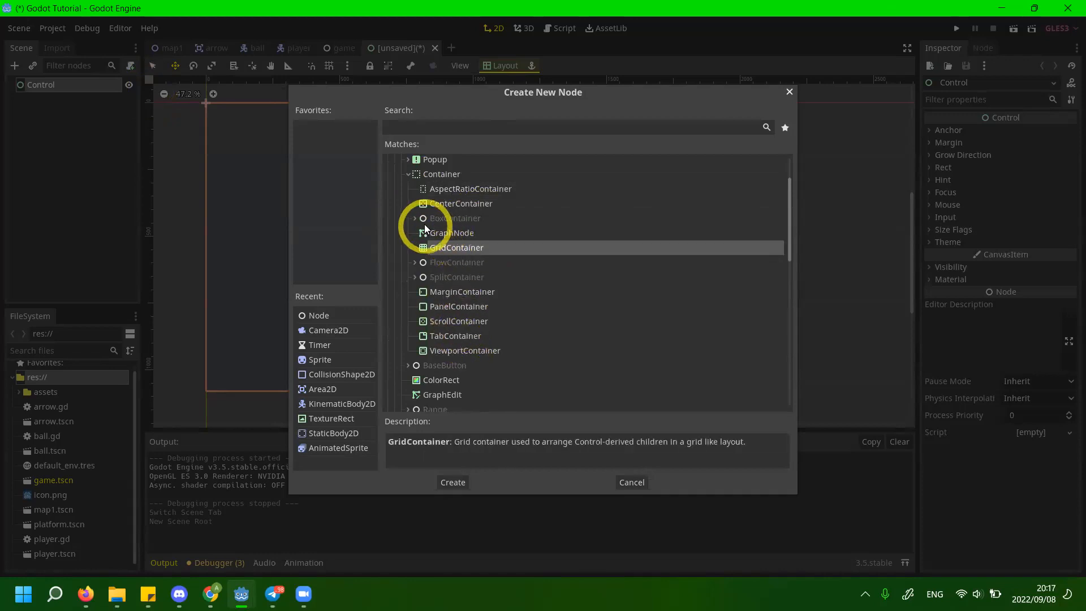
Expand the BoxContainer group and compare the HBoxContainer and VBoxContainer node types.
{"action": "left_click", "coordinate": [418, 219]}
{"action": "left_click", "coordinate": [461, 260]}
{"action": "left_click", "coordinate": [468, 247]}
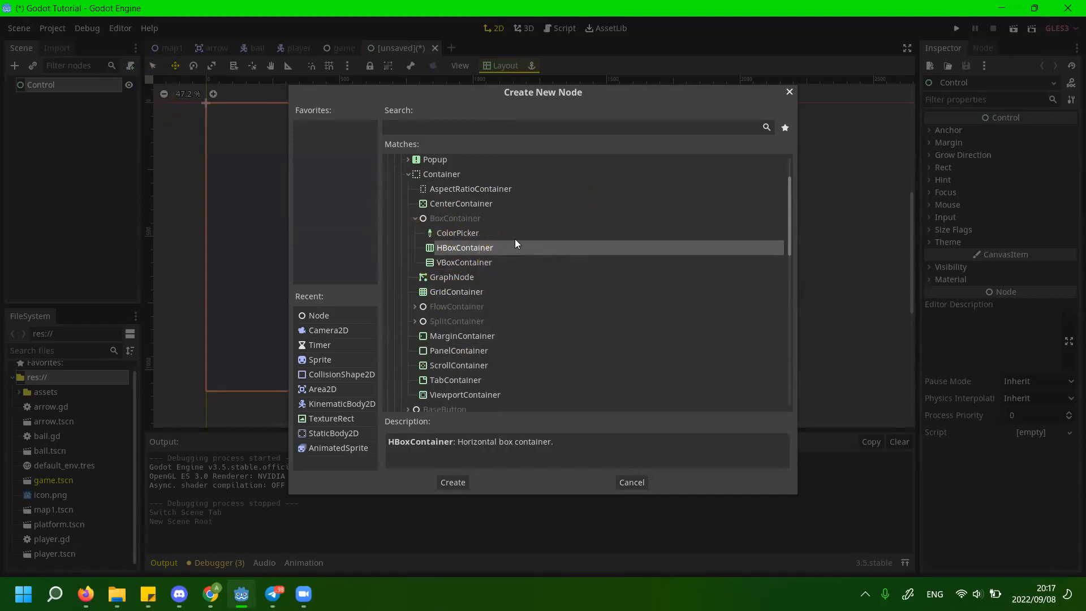
{"action": "left_click", "coordinate": [489, 264]}
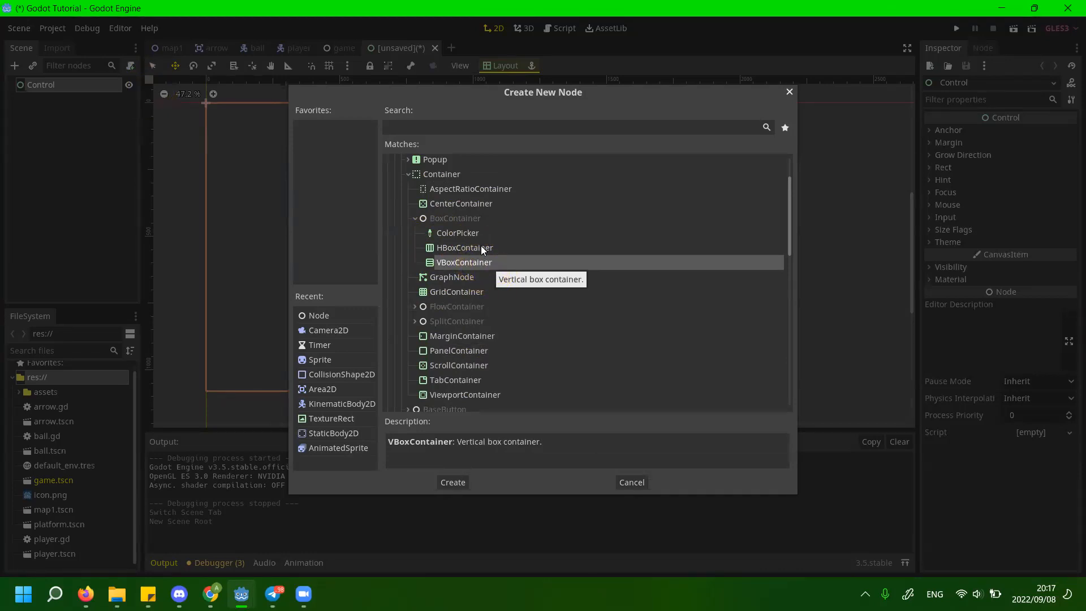
{"action": "left_click", "coordinate": [481, 246]}
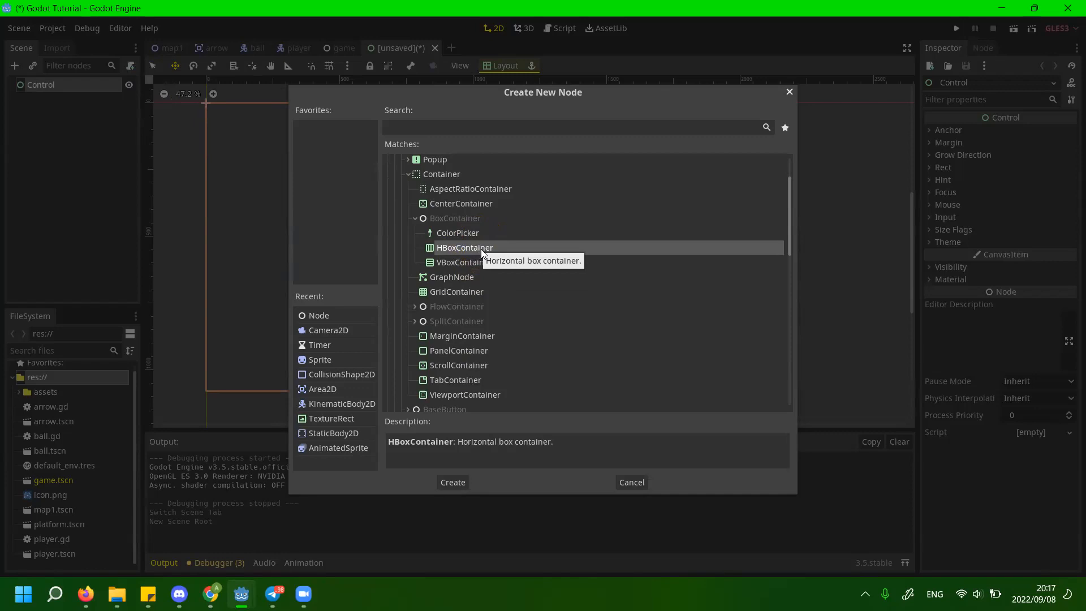
Add an HBoxContainer node as a child of the Control root node.
{"action": "double_click", "coordinate": [481, 249]}
{"action": "scroll", "coordinate": [215, 109], "scroll_direction": "up", "scroll_amount": 5}
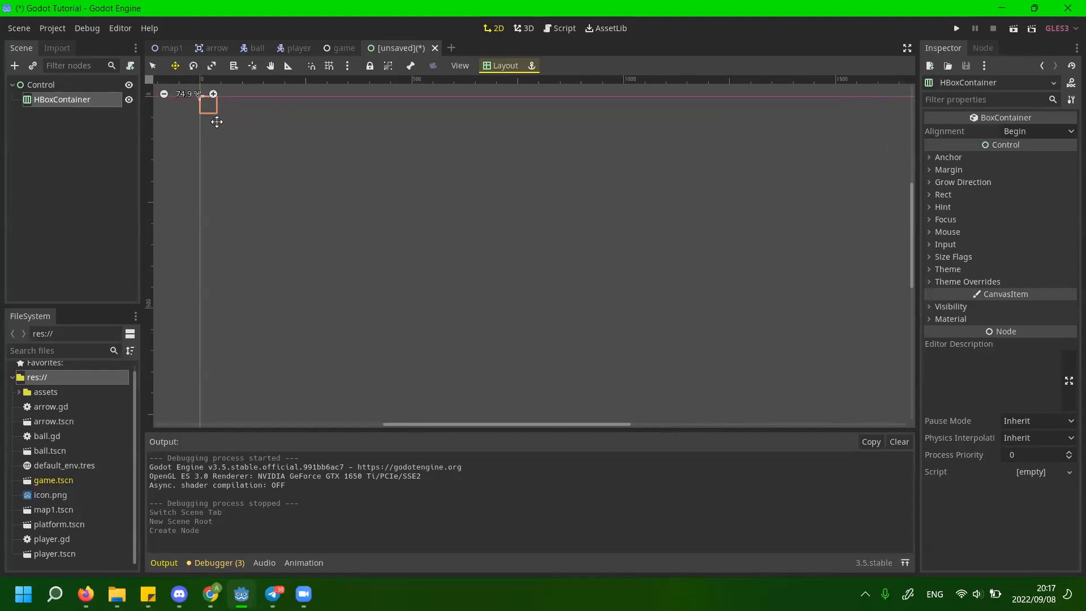
{"action": "right_click", "coordinate": [75, 98]}
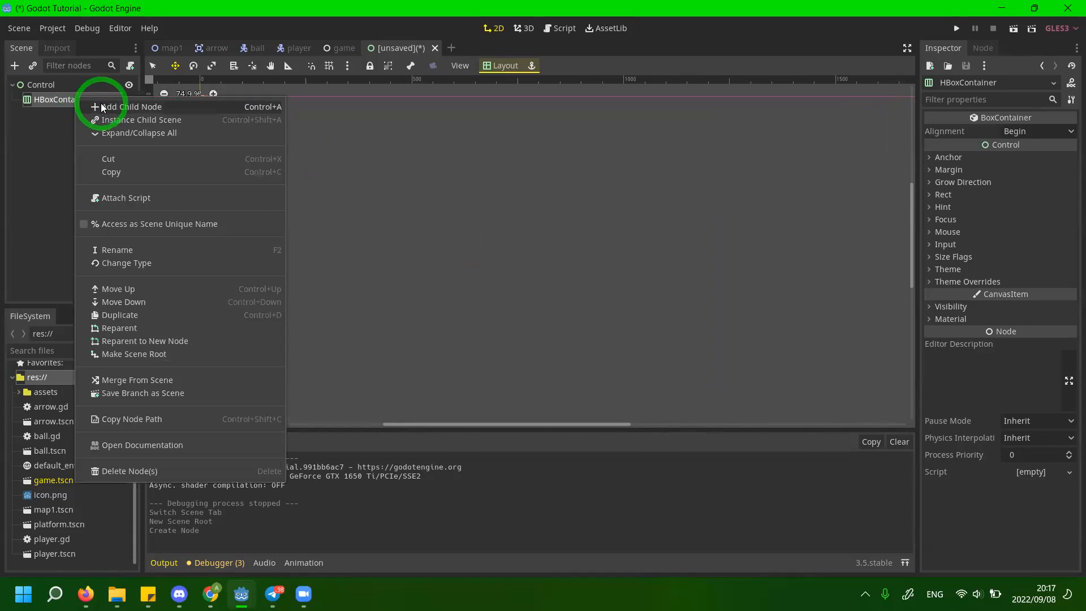
{"action": "left_click", "coordinate": [50, 116]}
{"action": "left_click", "coordinate": [59, 105]}
{"action": "left_click", "coordinate": [717, 111]}
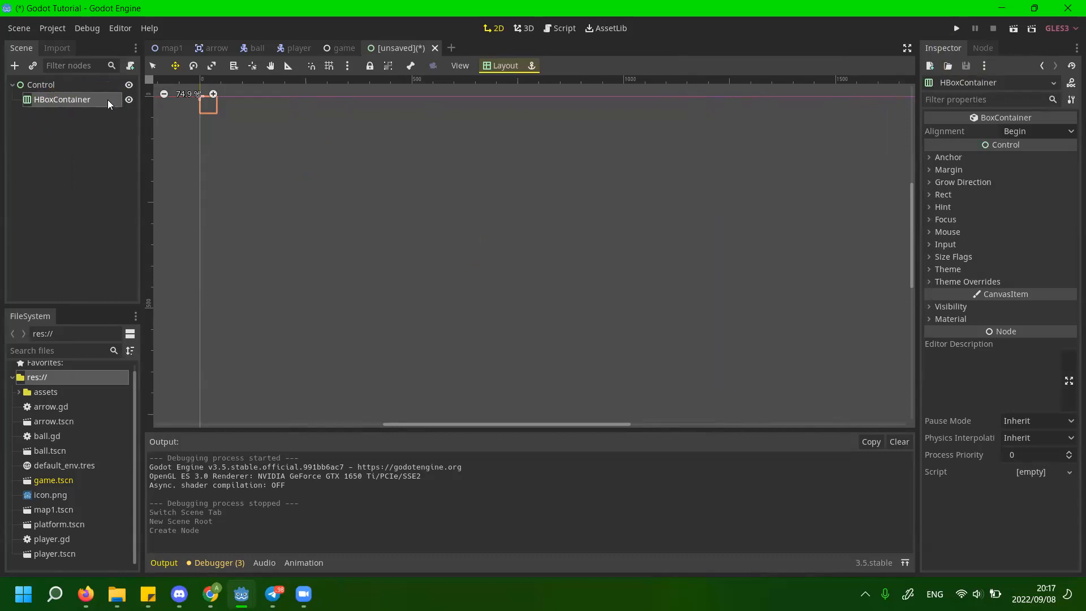
Add a plain Label node as a child of the HBoxContainer.
{"action": "key", "text": "ctrl+a"}
{"action": "type", "text": "label"}
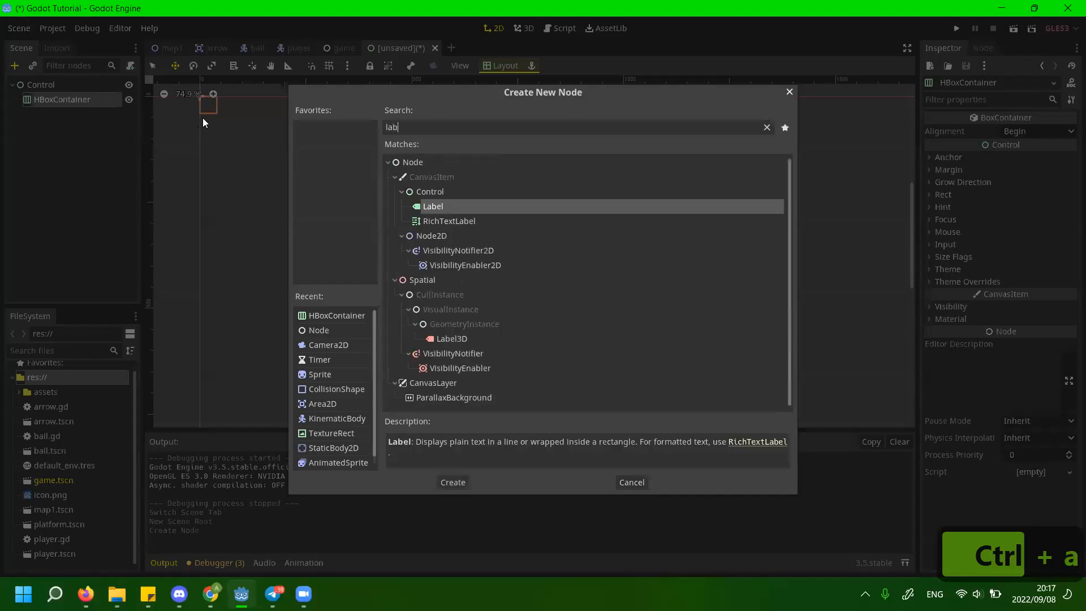
{"action": "left_click", "coordinate": [469, 224]}
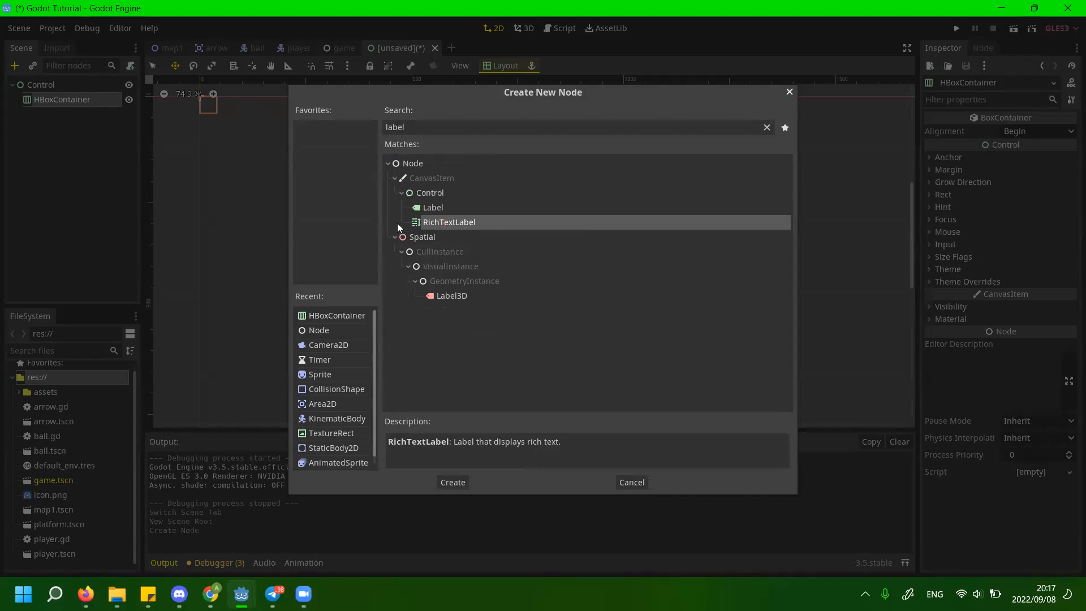
{"action": "left_click", "coordinate": [433, 208]}
{"action": "double_click", "coordinate": [433, 208]}
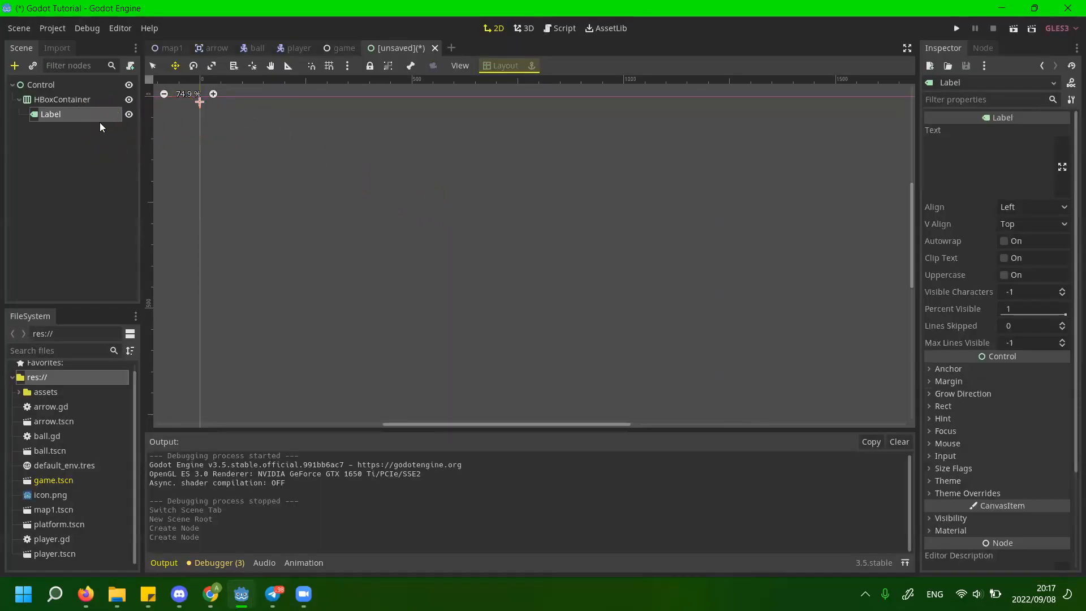
Set the text of the new Label node to "Health:".
{"action": "left_click", "coordinate": [106, 119]}
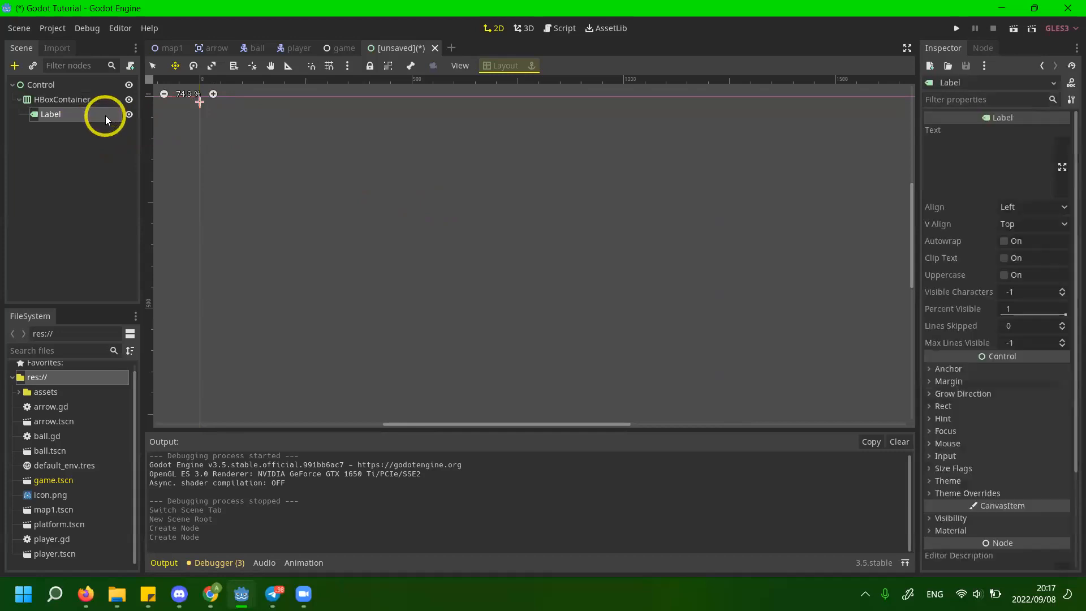
{"action": "left_click", "coordinate": [1015, 165]}
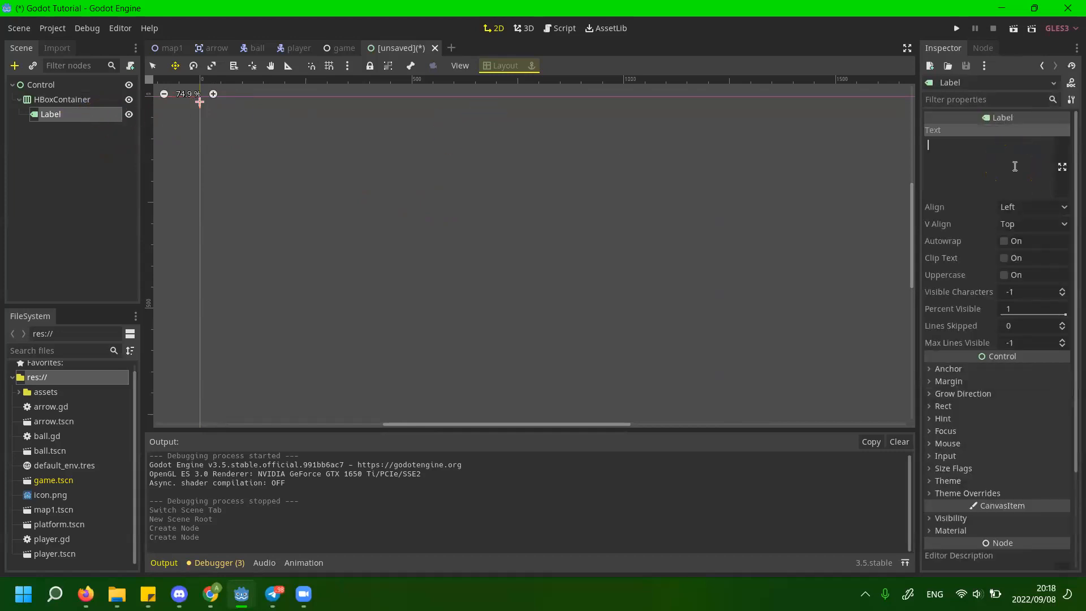
{"action": "type", "text": "Health:"}
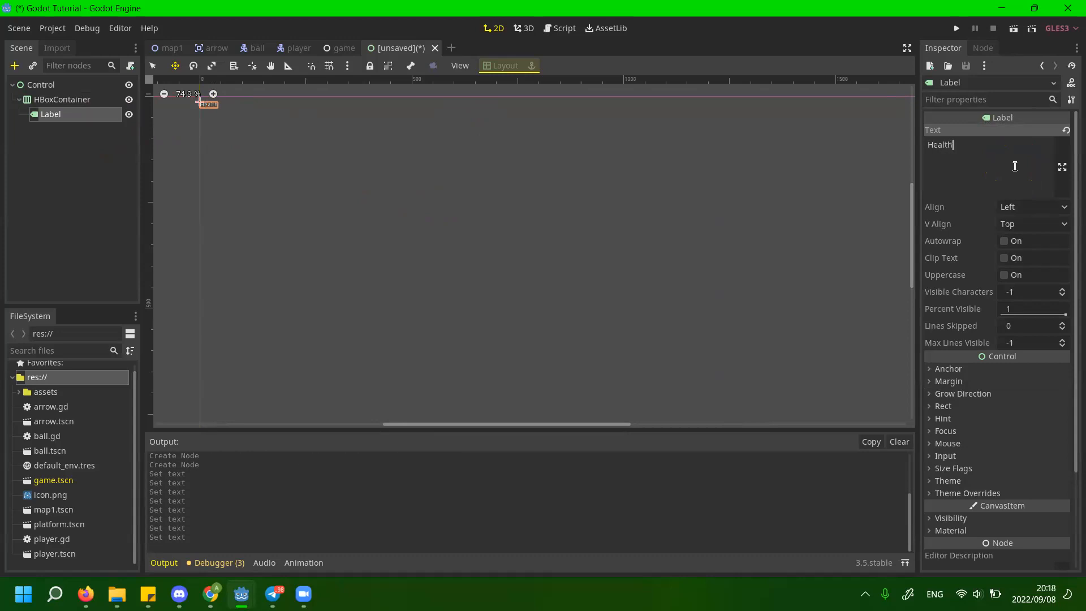
{"action": "key", "text": "BackSpace"}
{"action": "key", "text": "BackSpace"}
{"action": "scroll", "coordinate": [228, 128], "scroll_direction": "up", "scroll_amount": 2}
{"action": "left_click", "coordinate": [283, 175]}
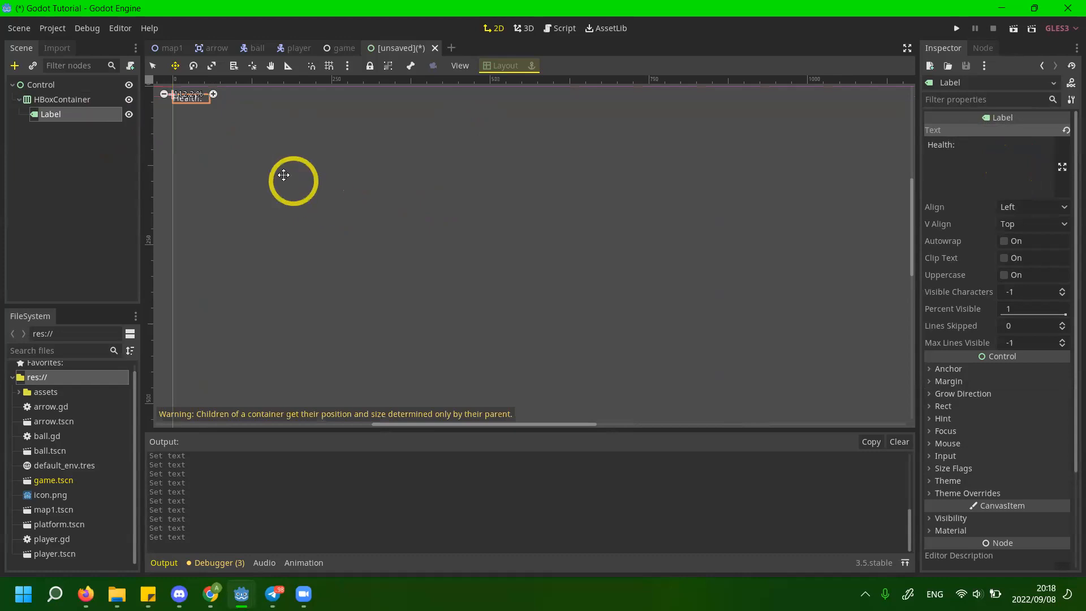
{"action": "middle_click_drag", "start_coordinate": [295, 237], "coordinate": [409, 289]}
{"action": "scroll", "coordinate": [398, 276], "scroll_direction": "up", "scroll_amount": 5}
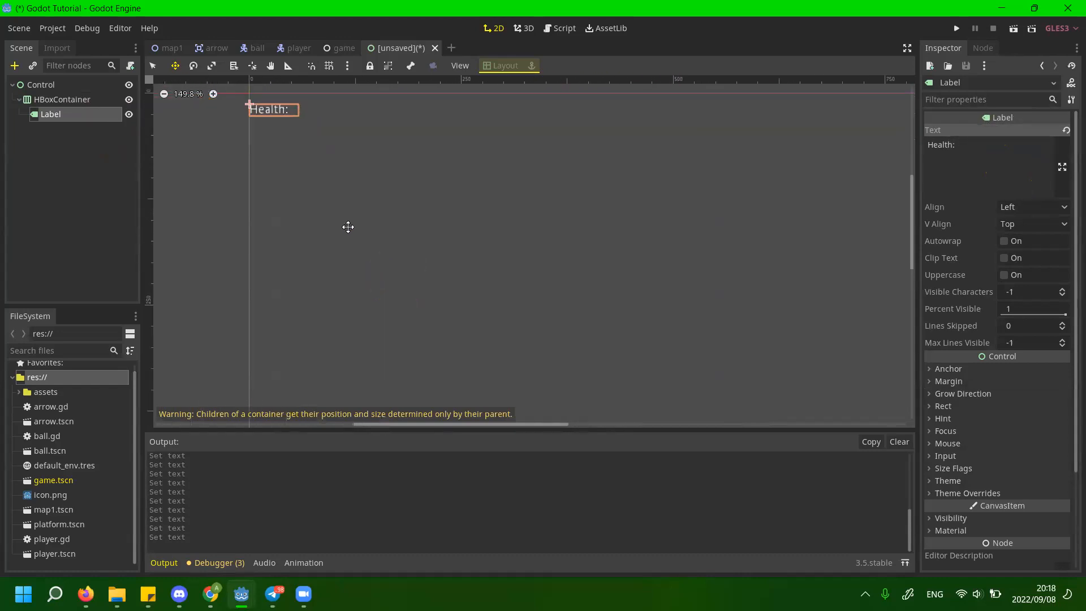
{"action": "middle_click_drag", "start_coordinate": [318, 163], "coordinate": [383, 228]}
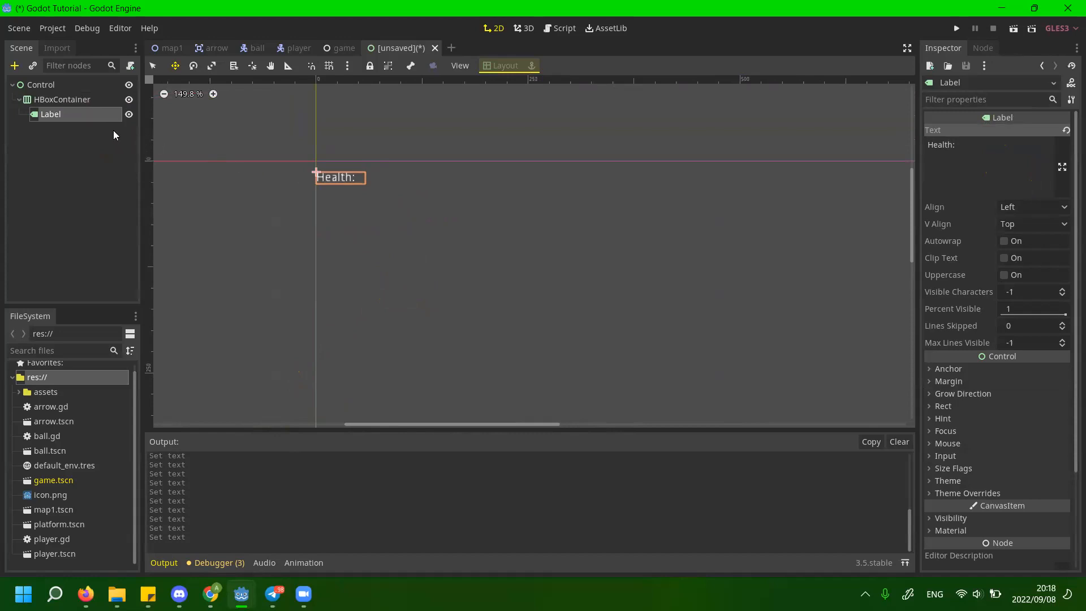
{"action": "double_click", "coordinate": [88, 115]}
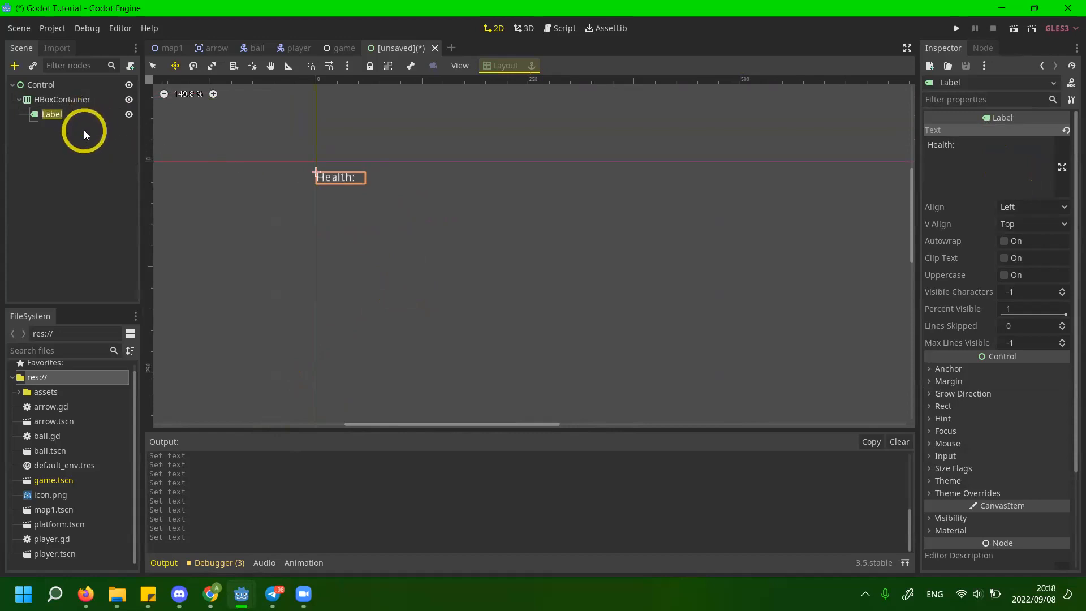
{"action": "left_click", "coordinate": [85, 135]}
{"action": "left_click", "coordinate": [91, 116]}
Compare the ProgressBar and TextureProgress node types and add a ProgressBar as a child of the HBoxContainer.
{"action": "left_click", "coordinate": [95, 100]}
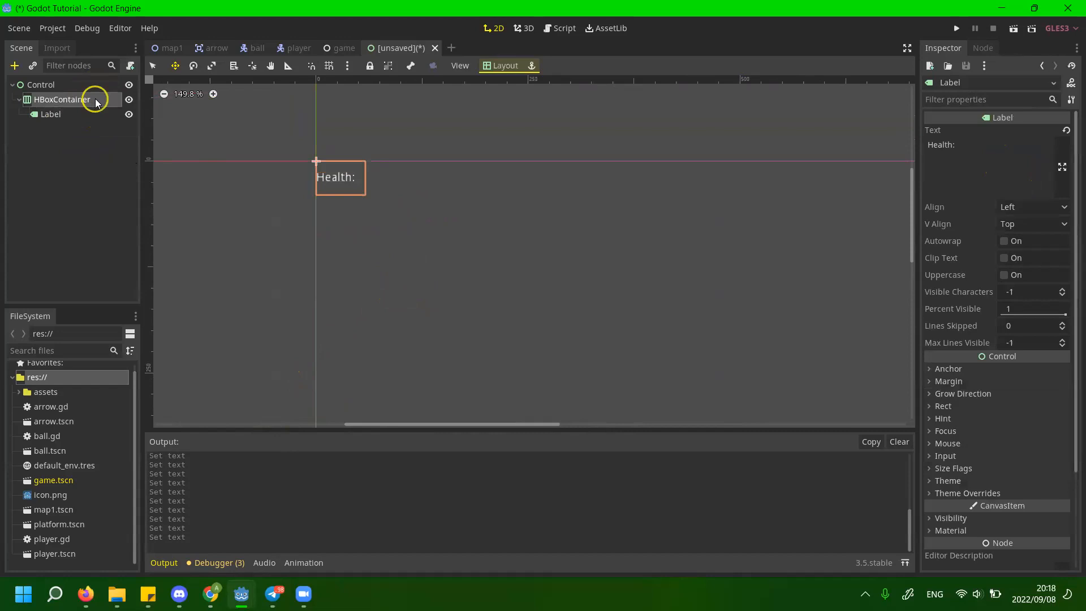
{"action": "right_click", "coordinate": [95, 98]}
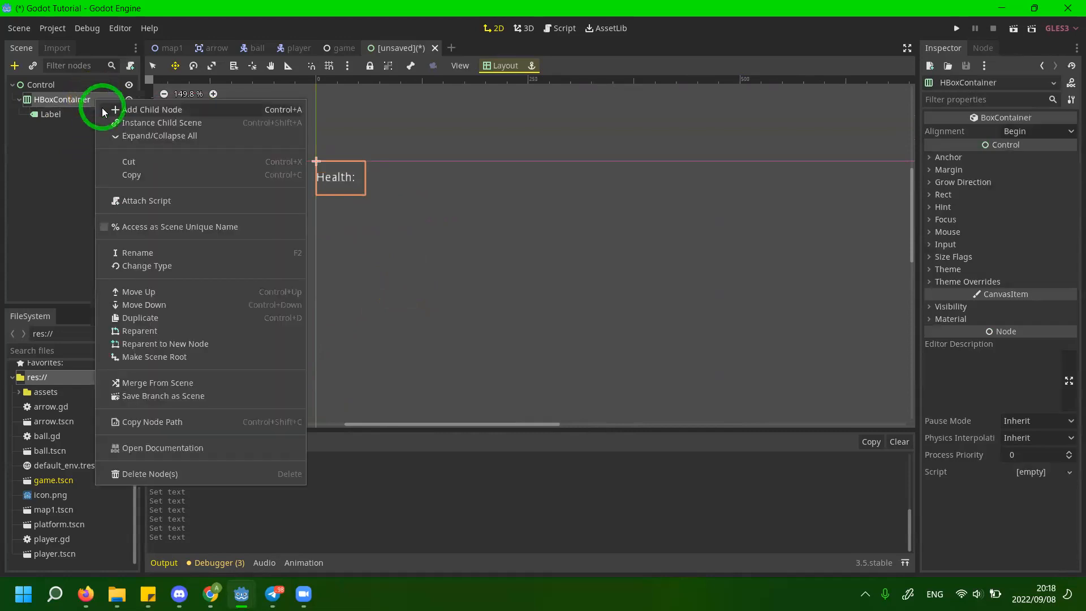
{"action": "left_click", "coordinate": [102, 108]}
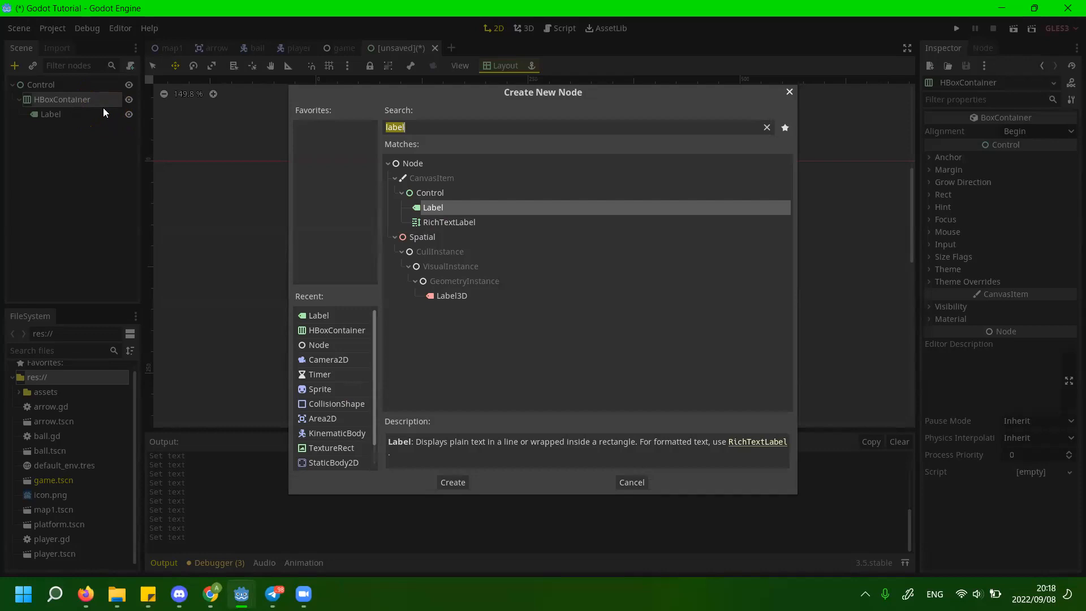
{"action": "type", "text": "color"}
{"action": "key", "text": "ctrl+BackSpace"}
{"action": "key", "text": "ctrl+BackSpace"}
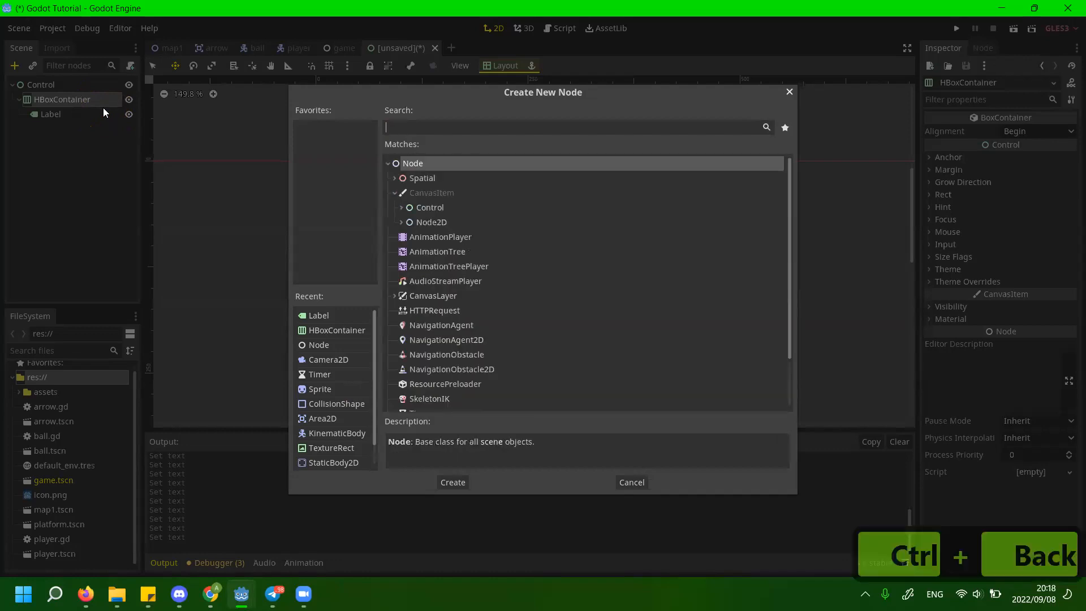
{"action": "type", "text": "progress"}
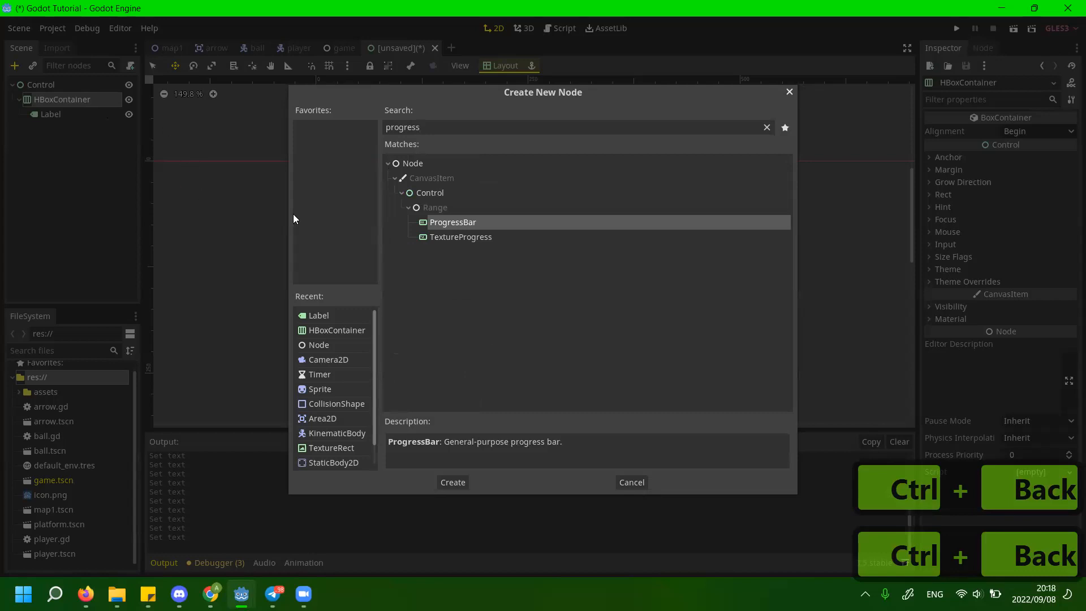
{"action": "left_click", "coordinate": [446, 238]}
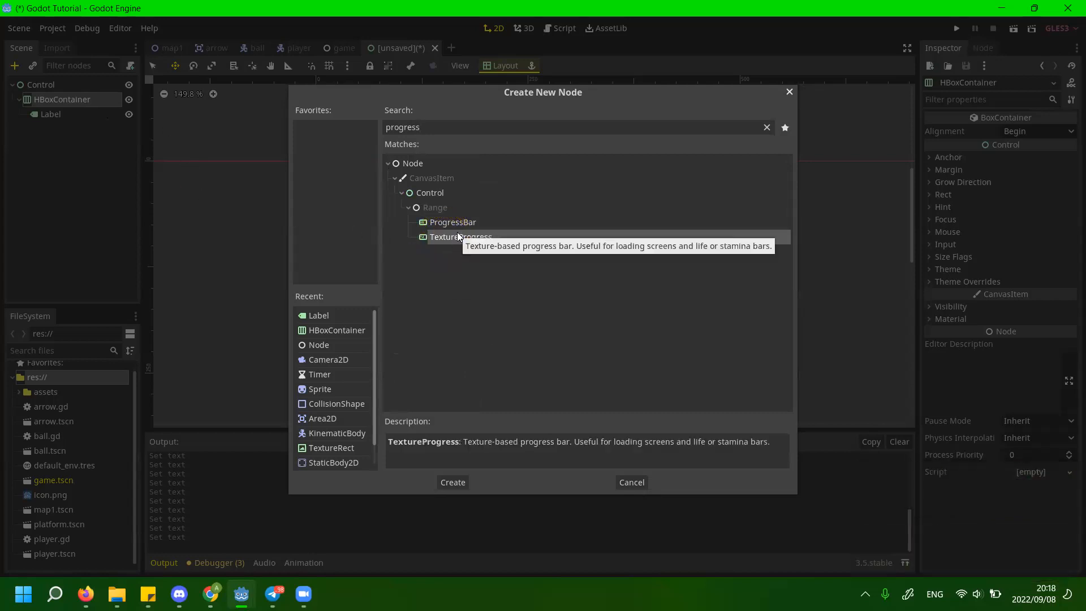
{"action": "left_click", "coordinate": [478, 224]}
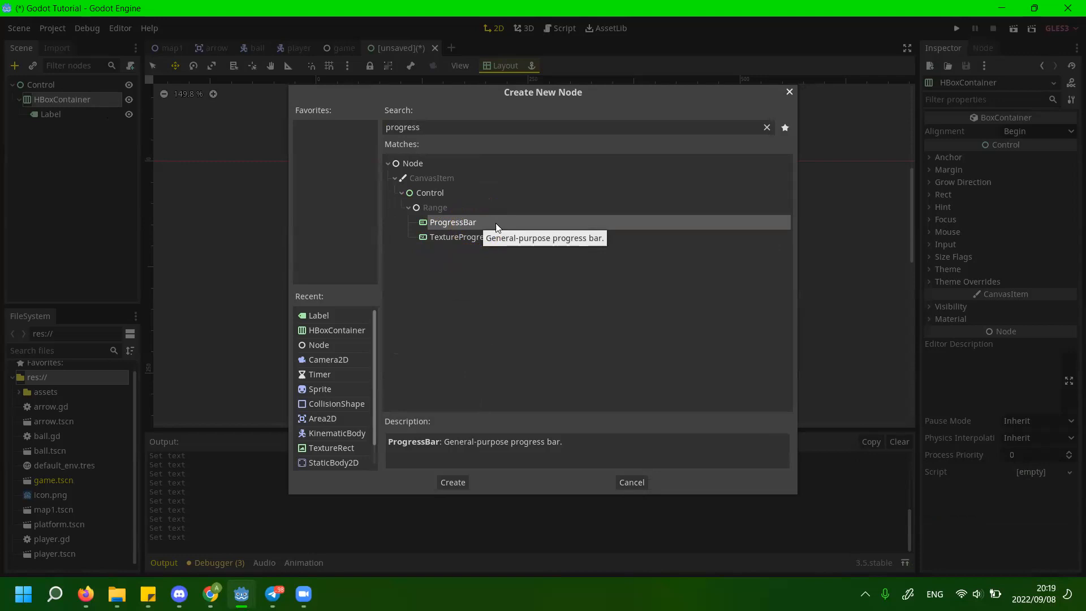
{"action": "double_click", "coordinate": [496, 223]}
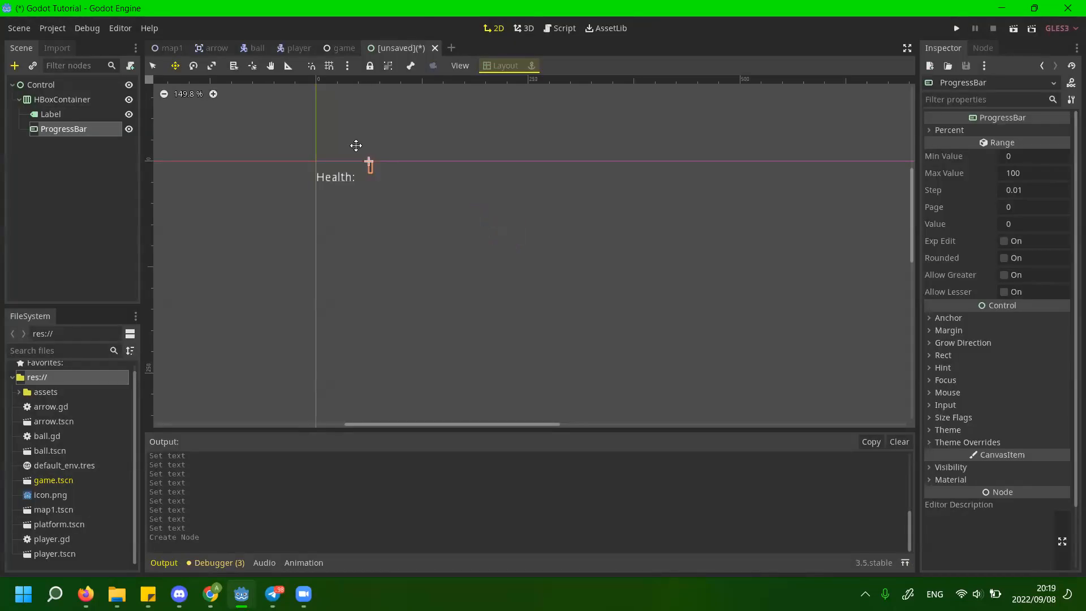
Compare the placement of the Label and the ProgressBar inside the HBoxContainer.
{"action": "scroll", "coordinate": [356, 150], "scroll_direction": "up", "scroll_amount": 3, "text": "ctrl"}
{"action": "scroll", "coordinate": [387, 219], "scroll_direction": "up", "scroll_amount": 2, "text": "ctrl"}
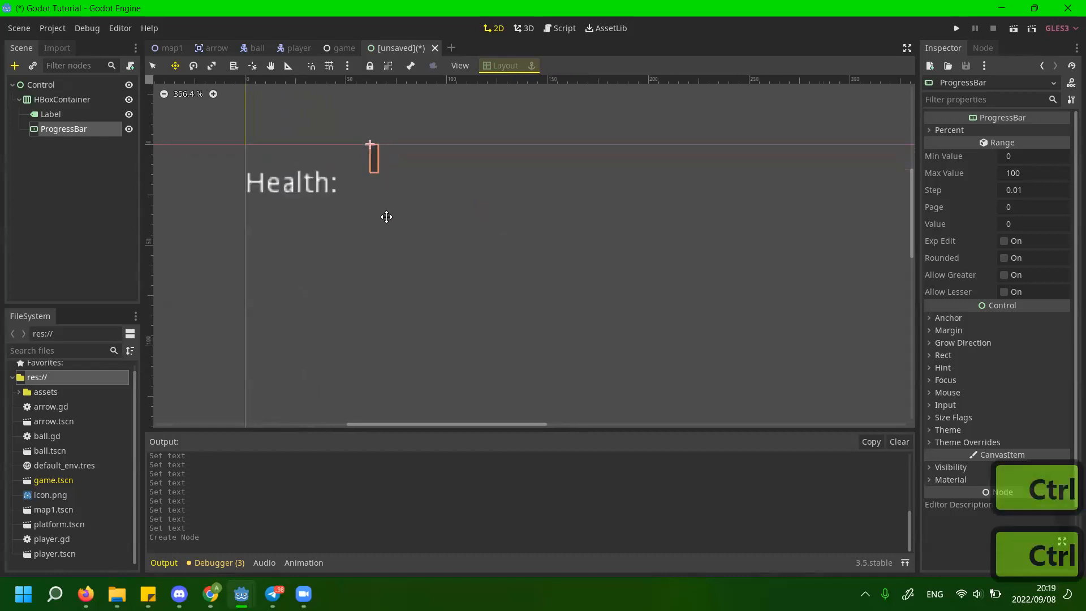
{"action": "left_click", "coordinate": [100, 118]}
{"action": "left_click", "coordinate": [97, 127]}
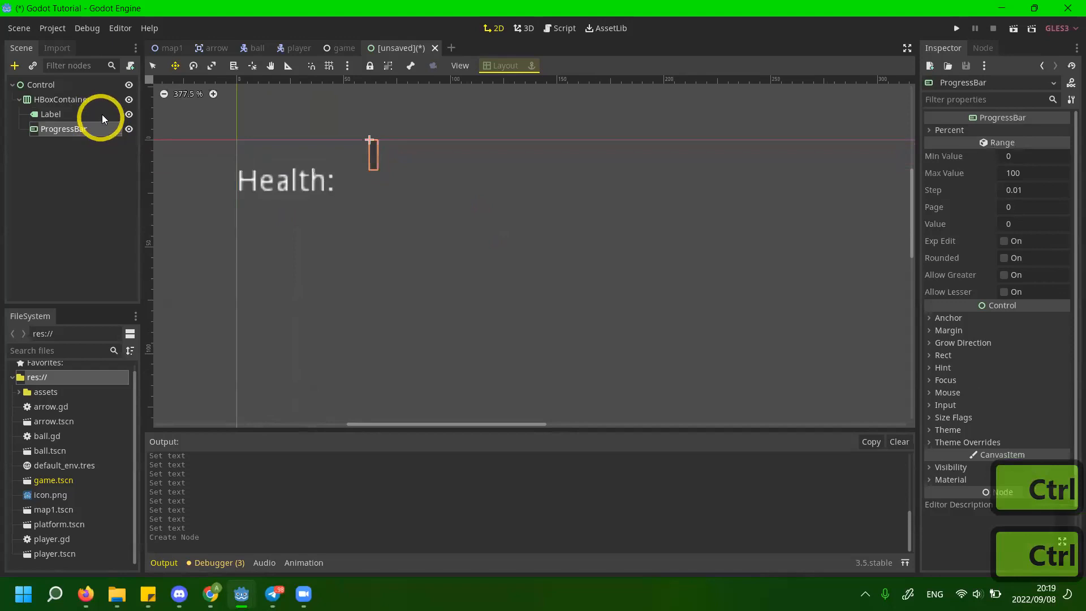
{"action": "left_click", "coordinate": [90, 118]}
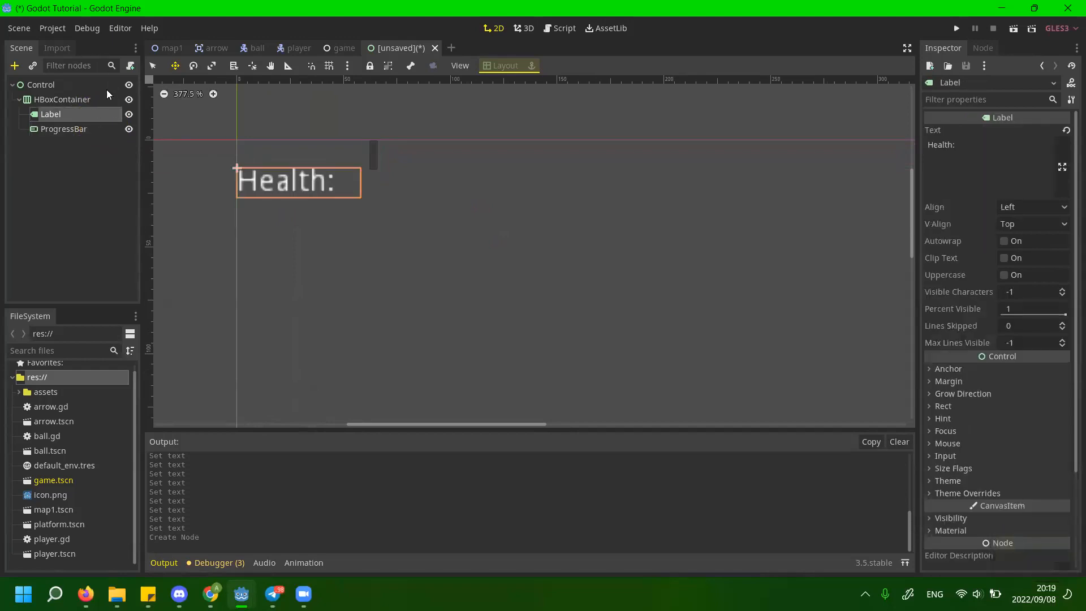
{"action": "left_click", "coordinate": [82, 130]}
{"action": "left_click", "coordinate": [83, 112]}
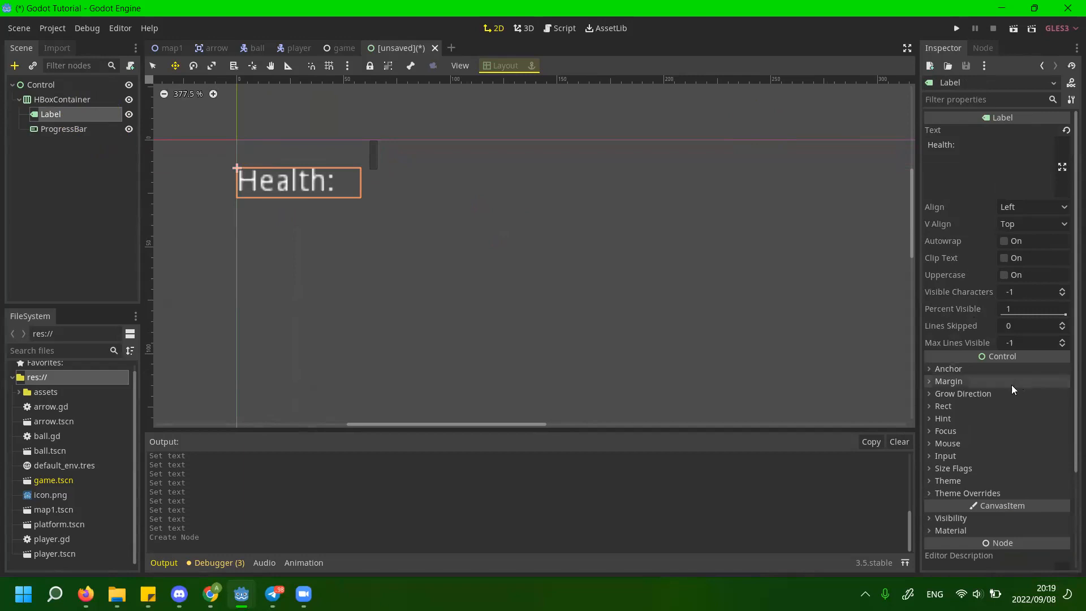
Examine the Theme property of the Label node.
{"action": "scroll", "coordinate": [1011, 385], "scroll_direction": "down", "scroll_amount": 2}
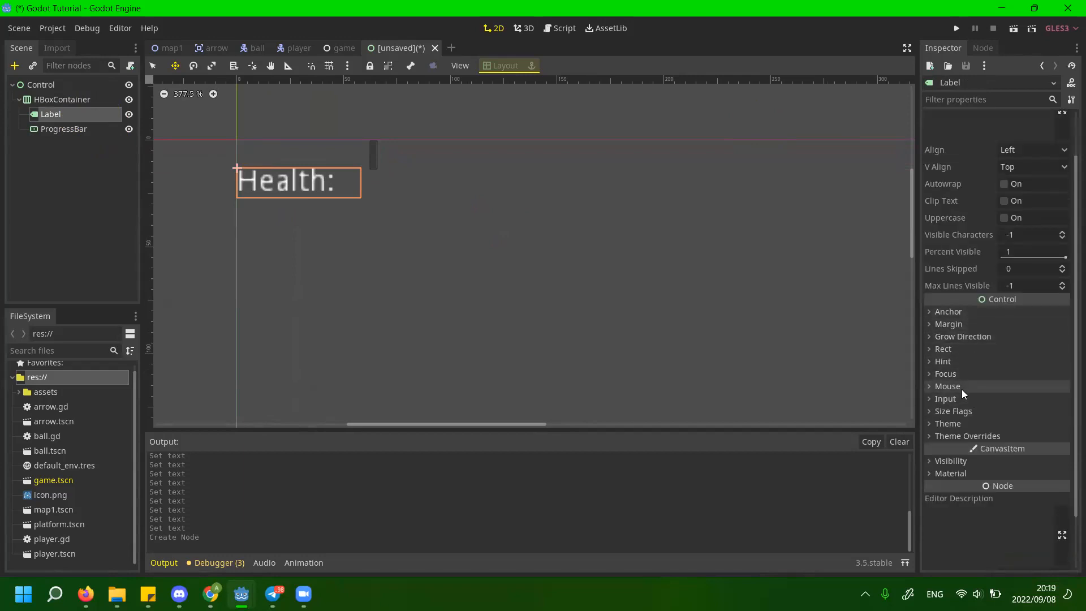
{"action": "left_click", "coordinate": [970, 426]}
{"action": "left_click", "coordinate": [970, 426]}
{"action": "left_click", "coordinate": [973, 436]}
{"action": "left_click", "coordinate": [974, 436]}
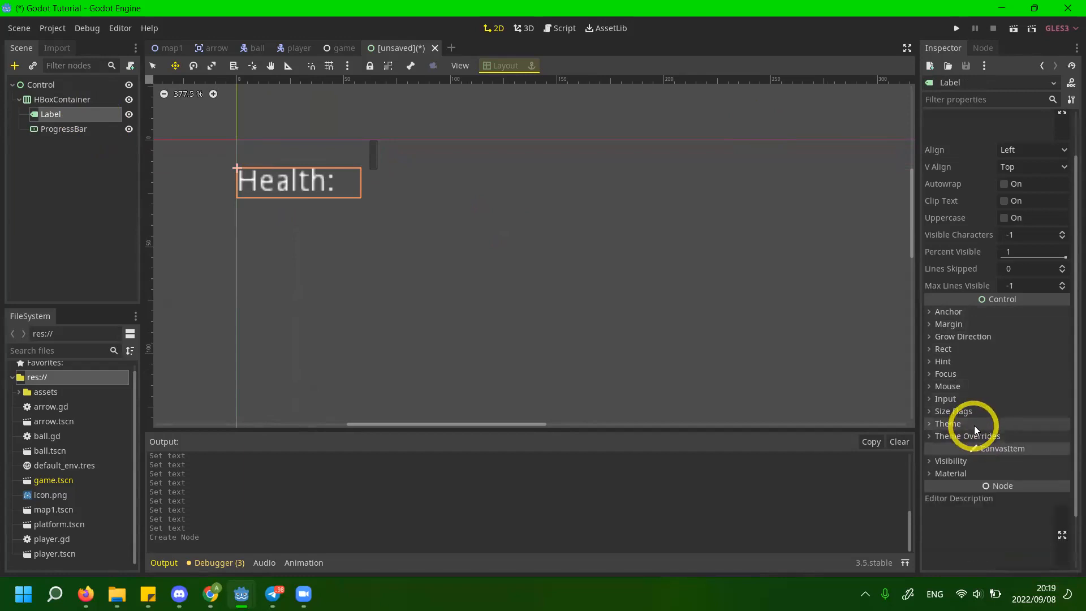
{"action": "left_click", "coordinate": [974, 425]}
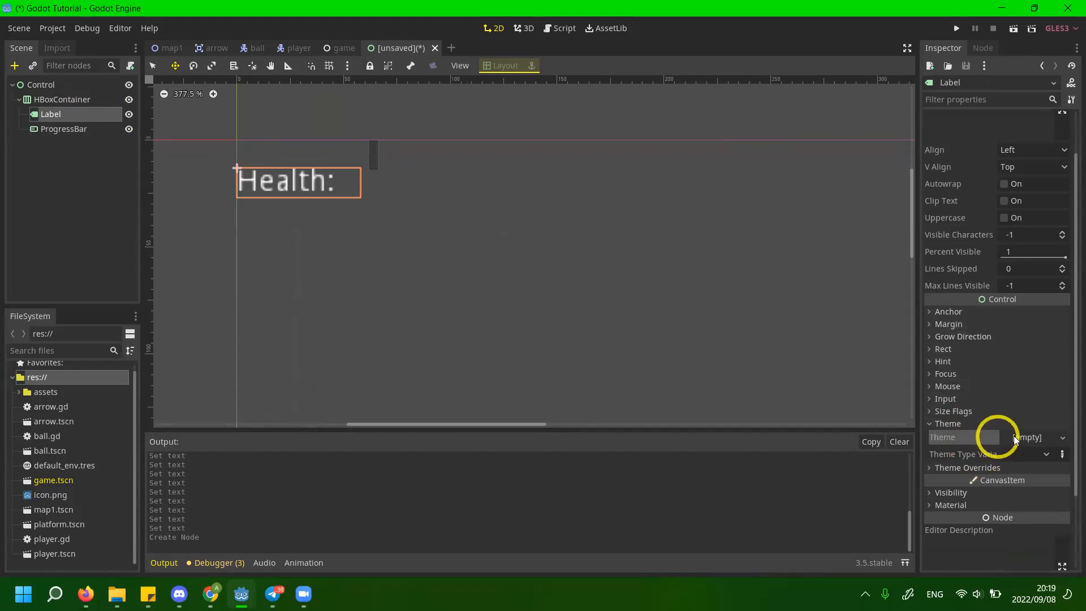
{"action": "left_click", "coordinate": [1025, 437]}
{"action": "left_click", "coordinate": [982, 439]}
Examine the Label's theme override groups, including Colors, Constants, Fonts and Styles.
{"action": "left_click", "coordinate": [975, 468]}
{"action": "scroll", "coordinate": [993, 466], "scroll_direction": "down", "scroll_amount": 2}
{"action": "left_click", "coordinate": [958, 451]}
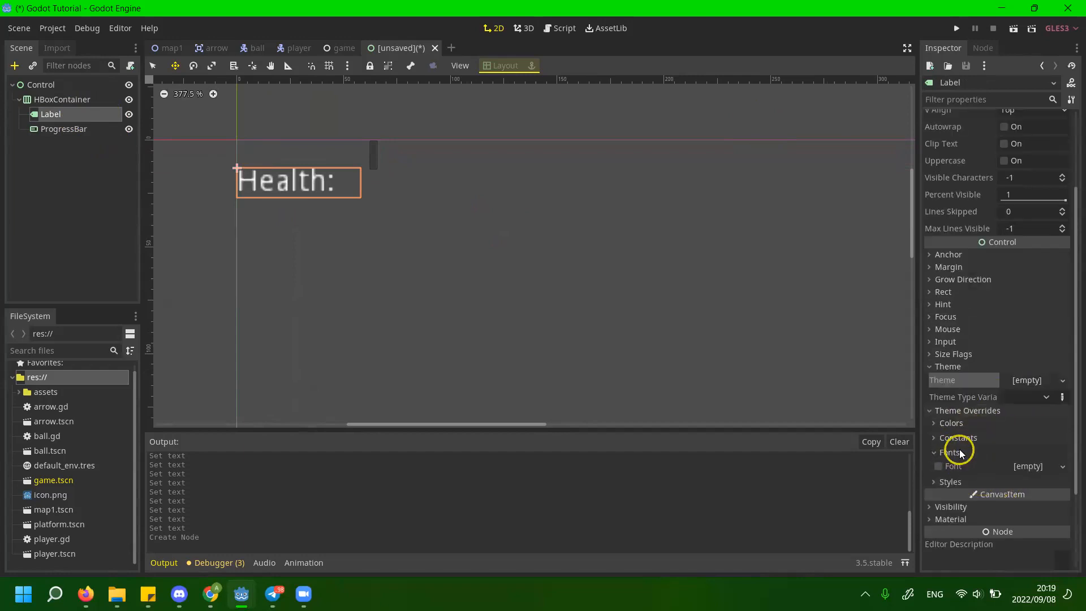
{"action": "left_click", "coordinate": [960, 451]}
{"action": "left_click", "coordinate": [966, 439]}
{"action": "left_click", "coordinate": [966, 439]}
{"action": "left_click", "coordinate": [964, 423]}
{"action": "left_click", "coordinate": [964, 423]}
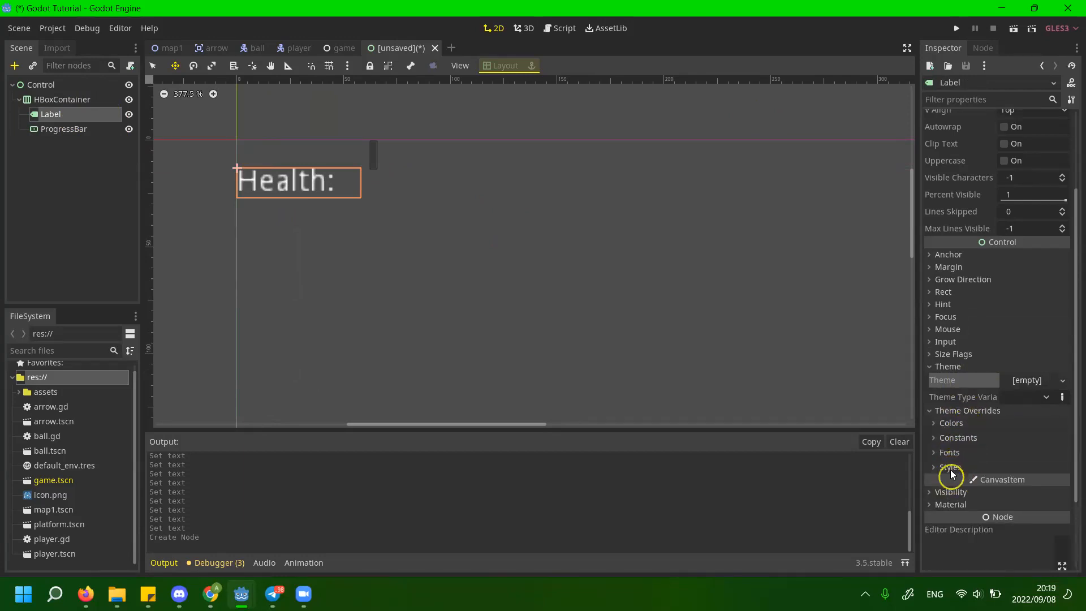
{"action": "left_click", "coordinate": [957, 450]}
{"action": "left_click", "coordinate": [961, 450]}
{"action": "left_click", "coordinate": [958, 368]}
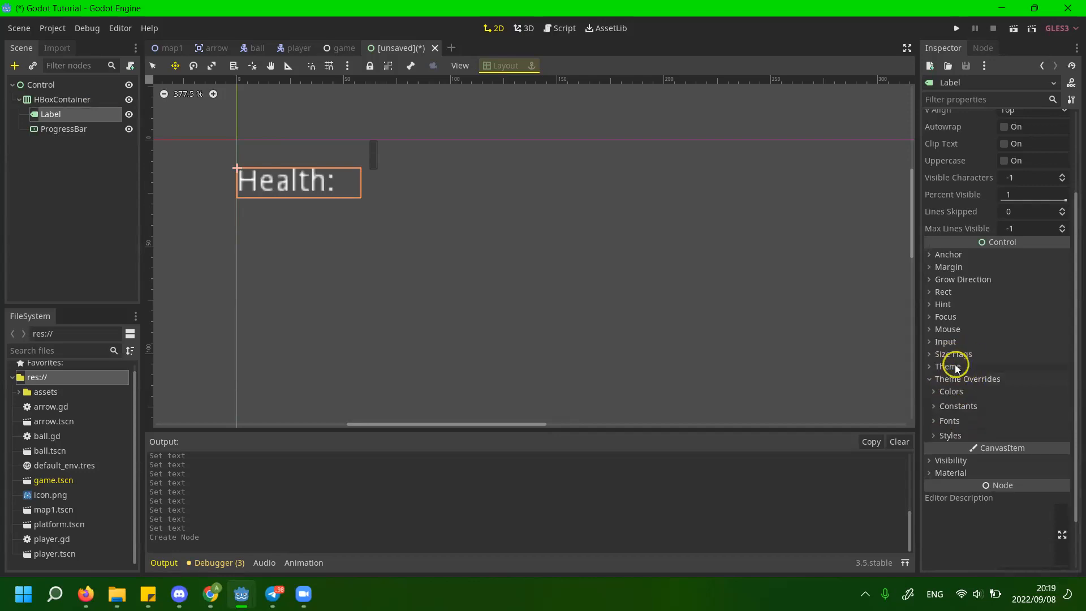
{"action": "left_click", "coordinate": [967, 379]}
Examine the Label's Anchor, Margin and Grow Direction properties.
{"action": "left_click", "coordinate": [961, 279]}
{"action": "left_click", "coordinate": [960, 277]}
{"action": "left_click", "coordinate": [966, 255]}
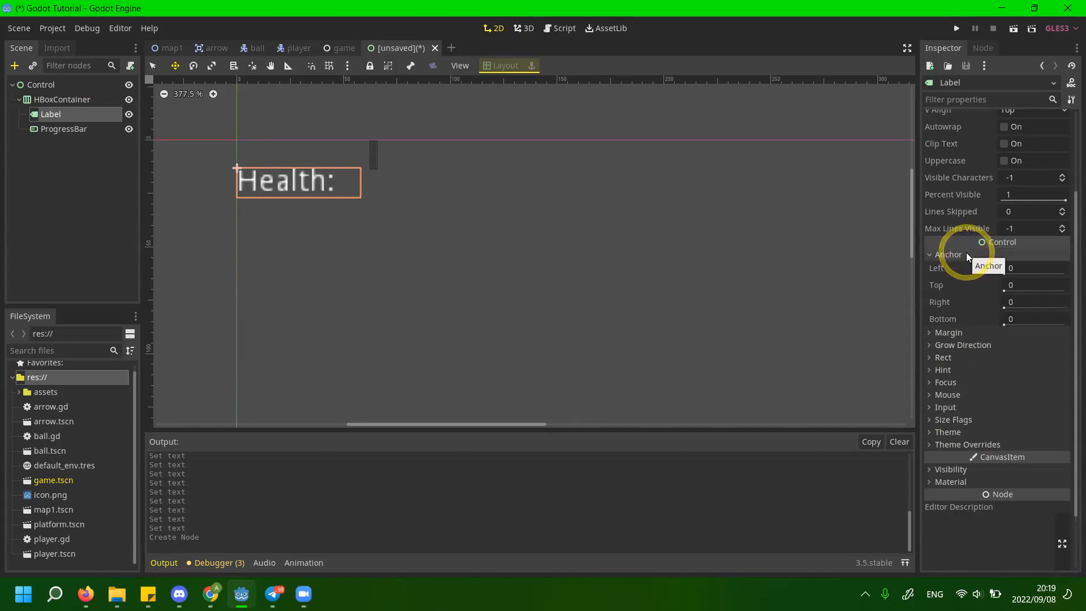
{"action": "left_click", "coordinate": [966, 254]}
{"action": "left_click", "coordinate": [965, 262]}
{"action": "left_click", "coordinate": [964, 262]}
{"action": "left_click", "coordinate": [965, 253]}
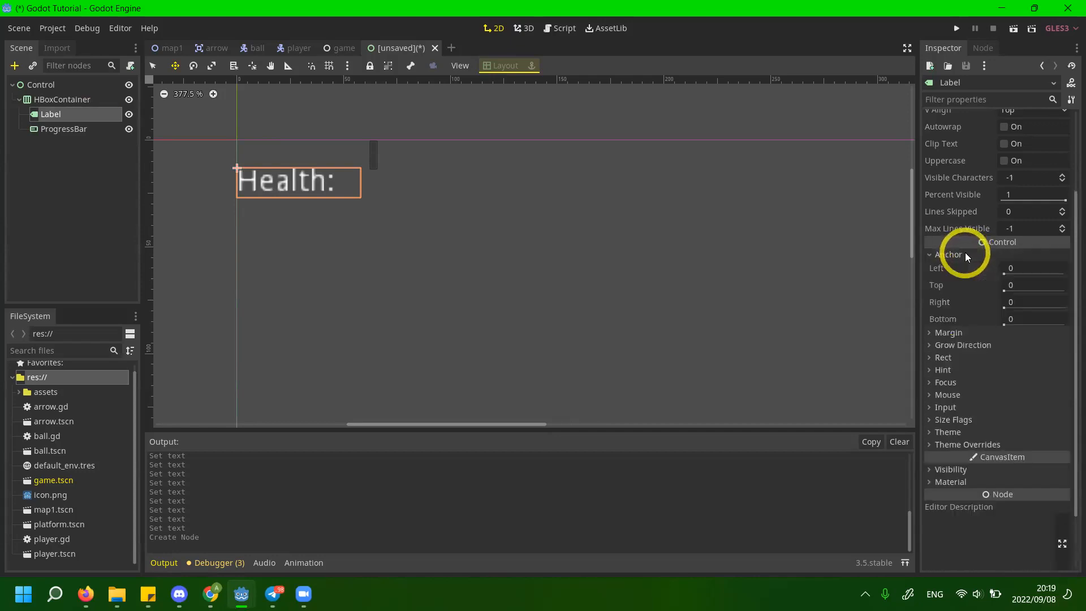
{"action": "left_click", "coordinate": [966, 255]}
{"action": "left_click", "coordinate": [965, 277]}
Try a top margin of 200 on the Label, and reset the top margin to its default.
{"action": "left_click", "coordinate": [965, 266]}
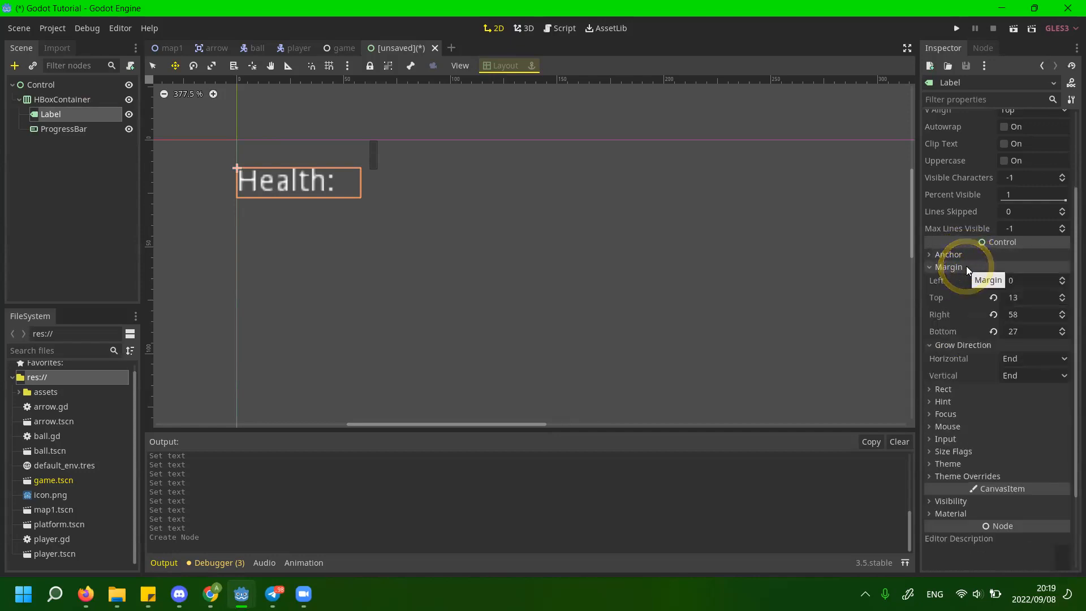
{"action": "left_click", "coordinate": [1025, 297]}
{"action": "key", "text": "BackSpace"}
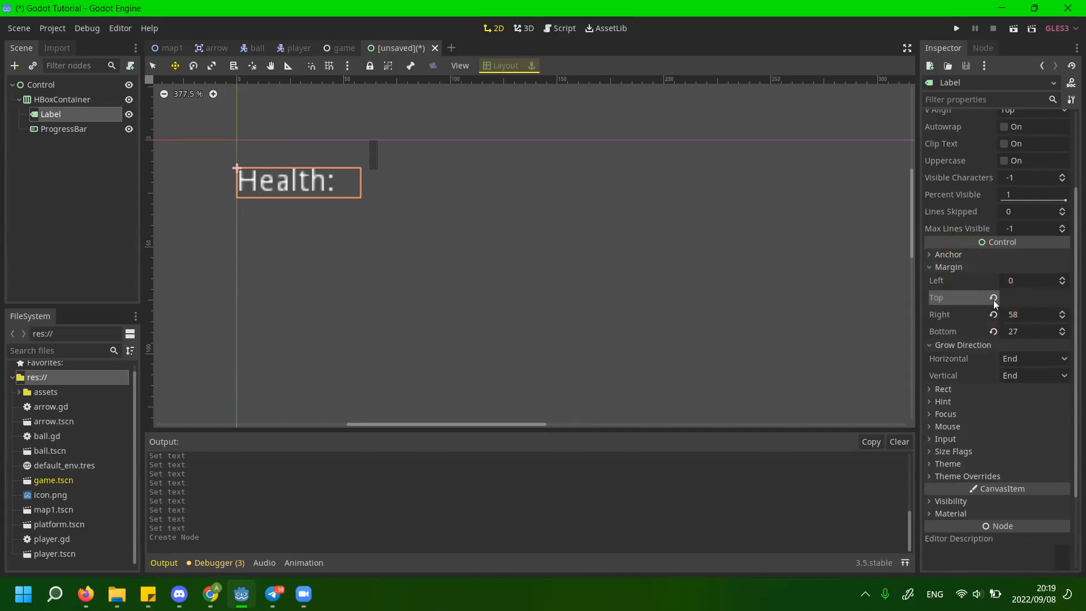
{"action": "type", "text": "200"}
{"action": "key", "text": "Return"}
{"action": "scroll", "coordinate": [531, 266], "scroll_direction": "down", "scroll_amount": 5}
{"action": "middle_click_drag", "start_coordinate": [483, 309], "coordinate": [489, 210]}
{"action": "left_click", "coordinate": [994, 298]}
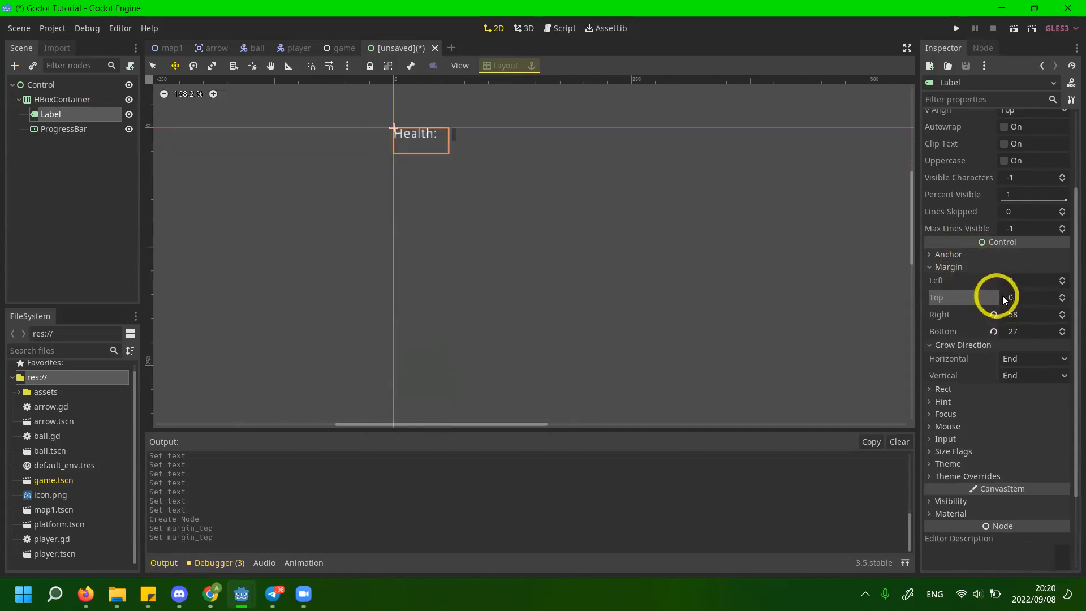
Try a left margin of -8 and a right margin of 220 on the Health label.
{"action": "left_click_drag", "start_coordinate": [1023, 281], "coordinate": [548, 296]}
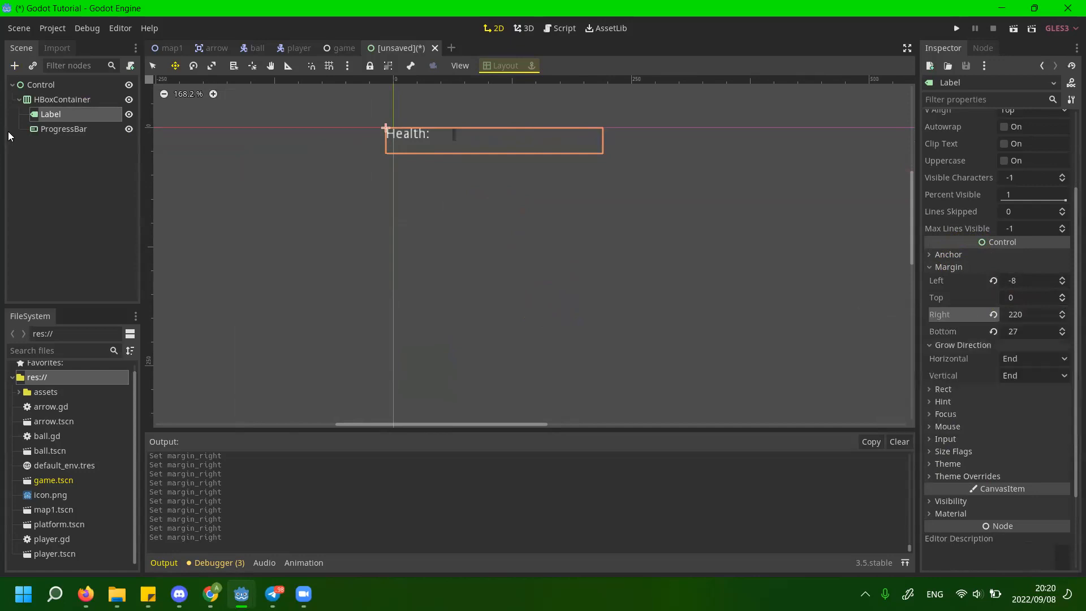
{"action": "left_click", "coordinate": [80, 100]}
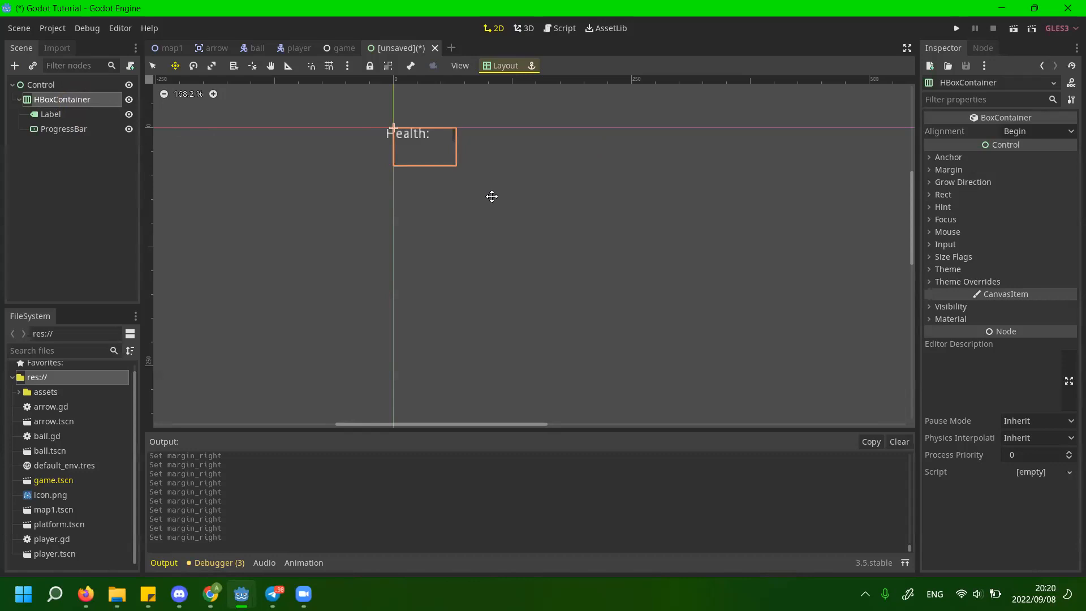
{"action": "left_click", "coordinate": [82, 126]}
{"action": "left_click", "coordinate": [83, 116]}
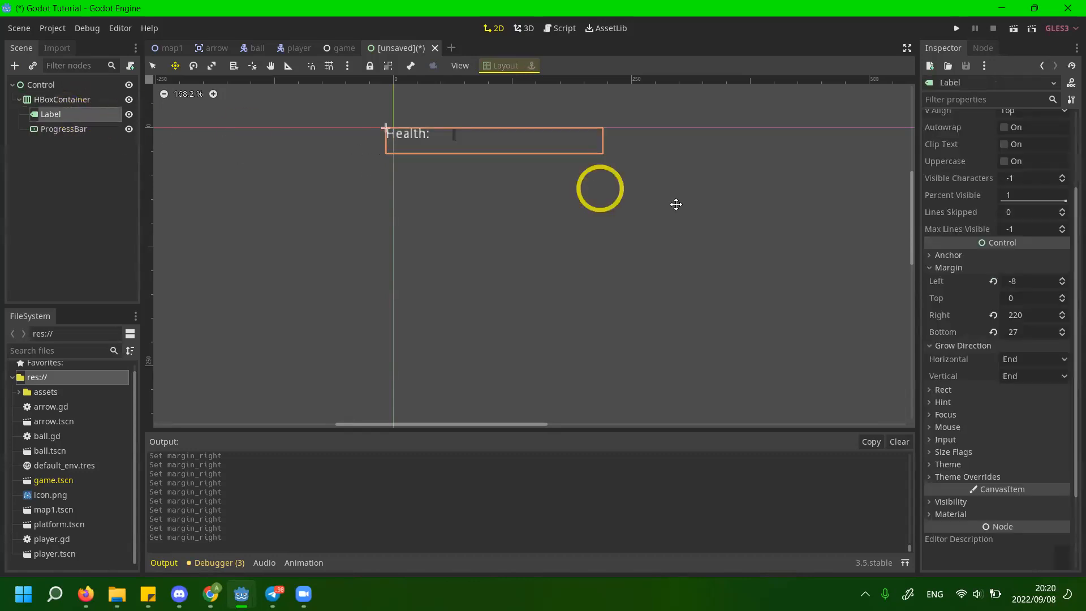
Reset the Health label's left, right and bottom margins to their default values.
{"action": "left_click", "coordinate": [1010, 313]}
{"action": "left_click", "coordinate": [993, 270]}
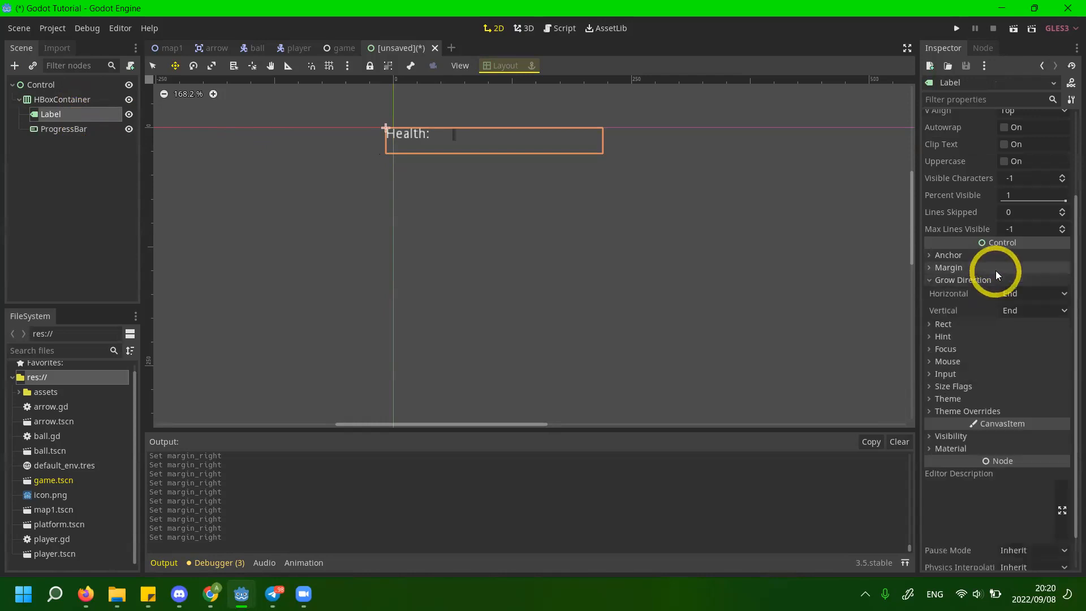
{"action": "left_click", "coordinate": [996, 270]}
{"action": "left_click", "coordinate": [996, 282]}
{"action": "left_click", "coordinate": [994, 315]}
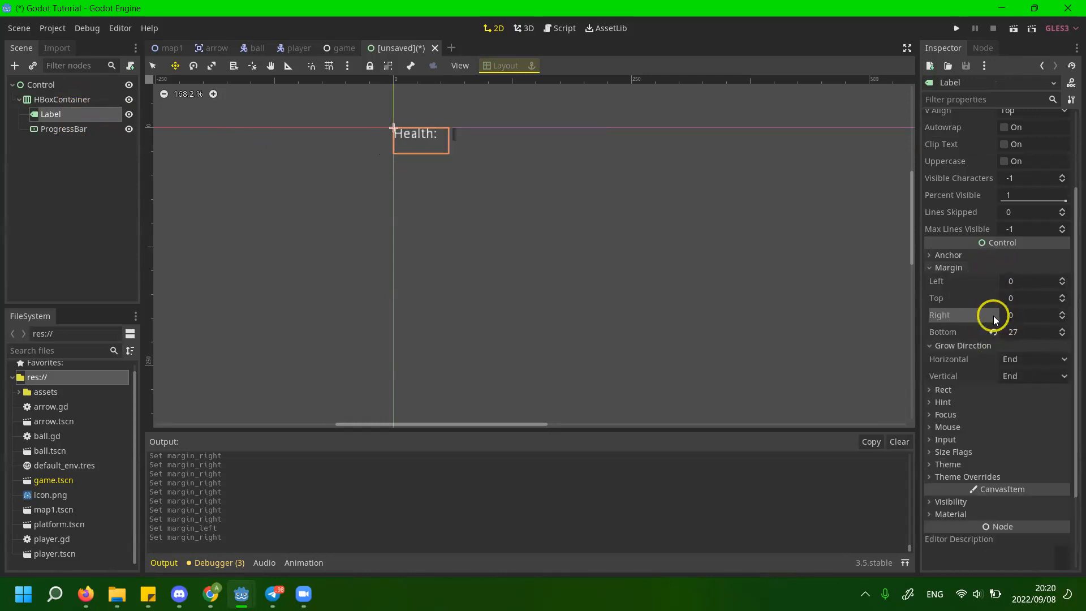
{"action": "left_click", "coordinate": [995, 332]}
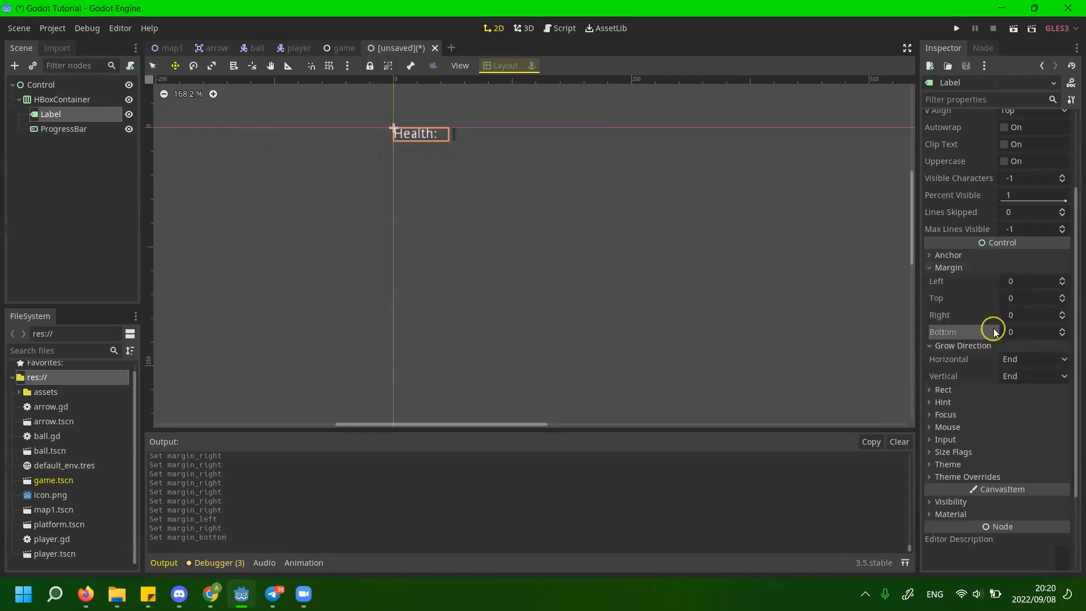
Try to set the label's rect width to 100, and reset its size.
{"action": "left_click", "coordinate": [963, 389]}
{"action": "left_click", "coordinate": [963, 346]}
{"action": "scroll", "coordinate": [976, 370], "scroll_direction": "down", "scroll_amount": 2}
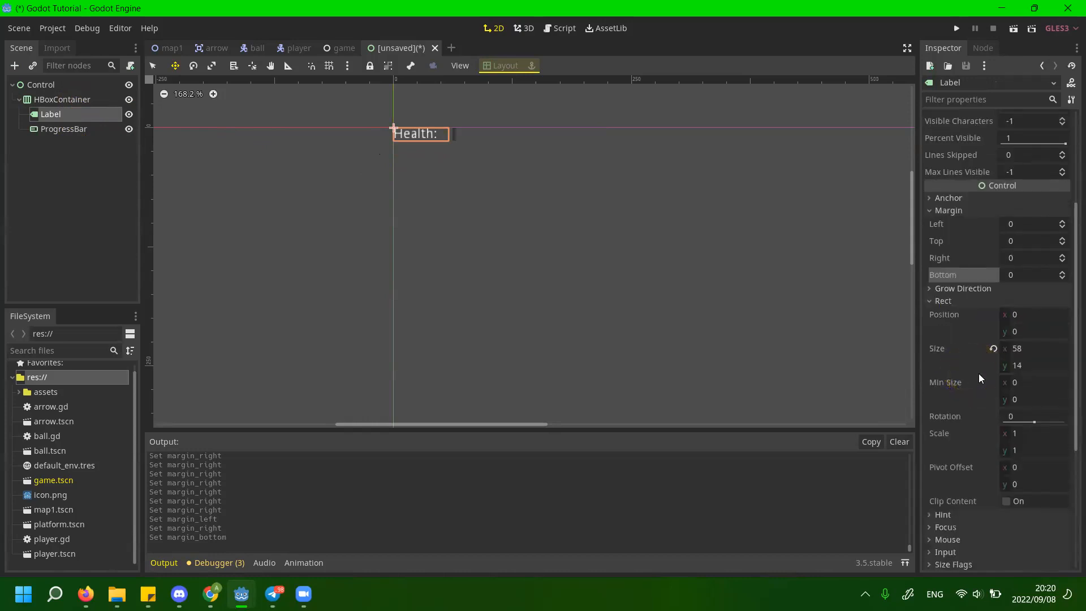
{"action": "left_click", "coordinate": [1039, 350]}
{"action": "left_click", "coordinate": [1011, 349]}
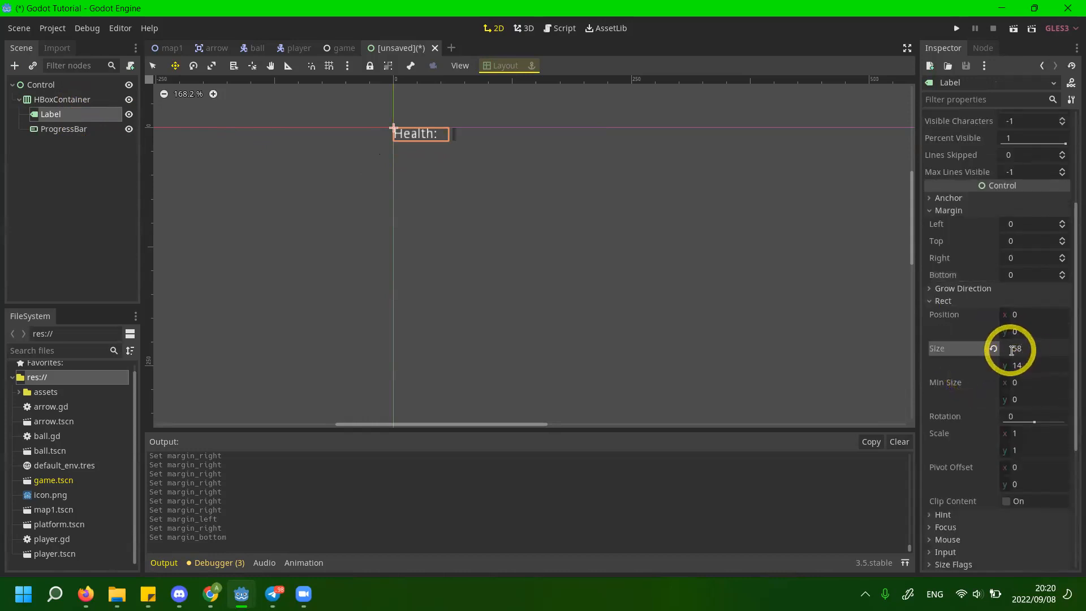
{"action": "type", "text": "100"}
{"action": "key", "text": "Return"}
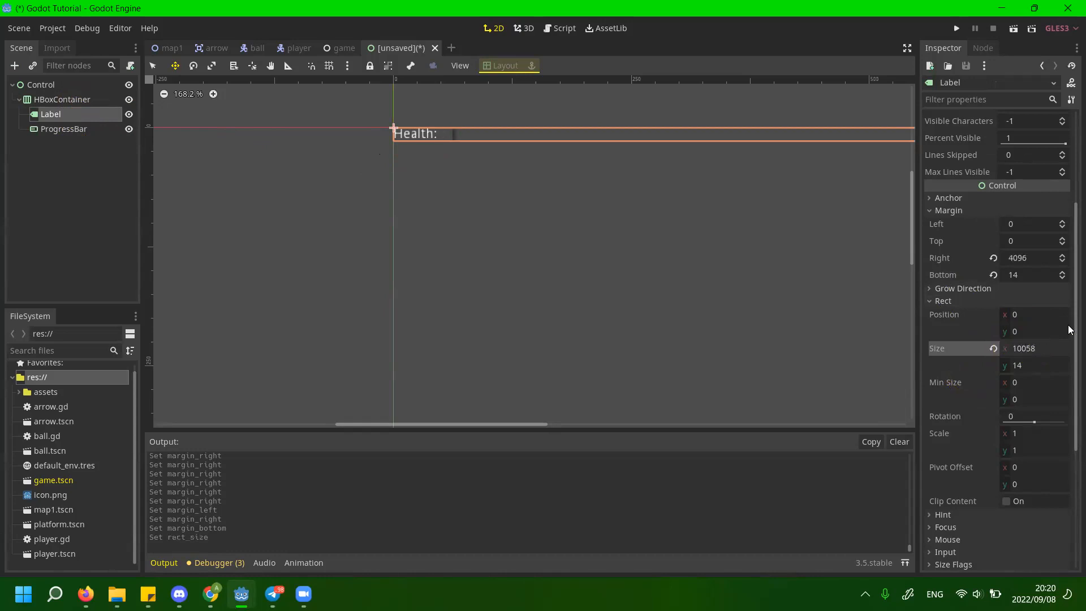
{"action": "left_click", "coordinate": [993, 349]}
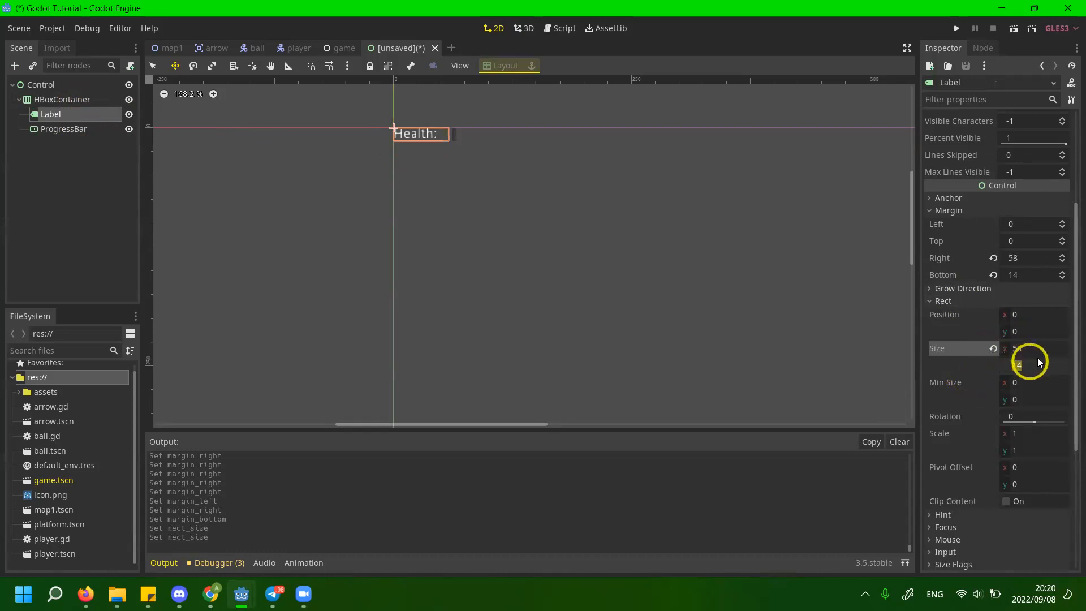
Try a rect height of 100 on the label, and restore the default size.
{"action": "type", "text": "100"}
{"action": "key", "text": "Return"}
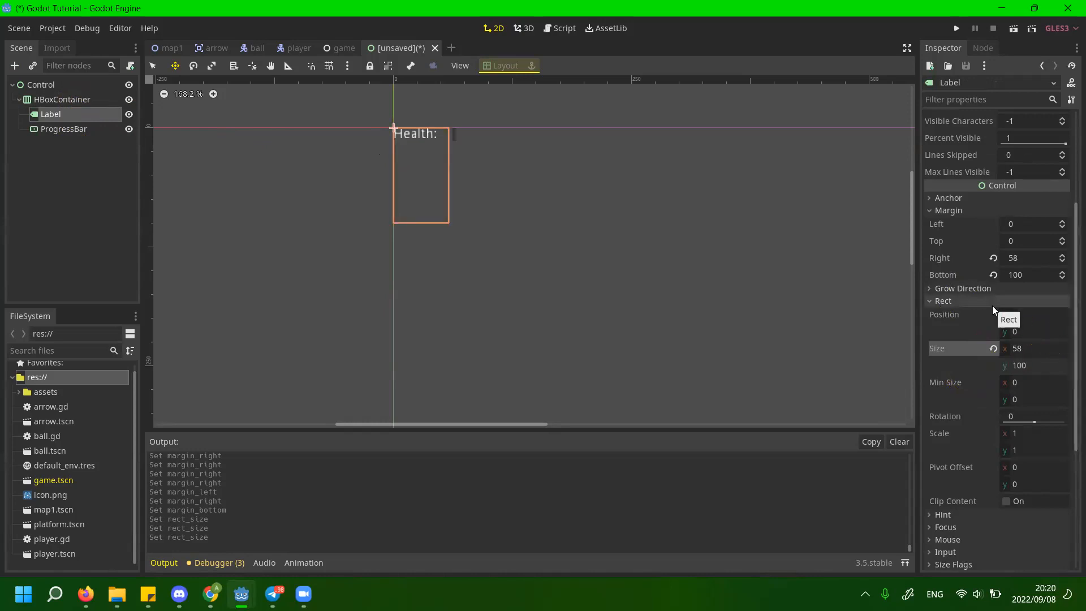
{"action": "left_click", "coordinate": [993, 350]}
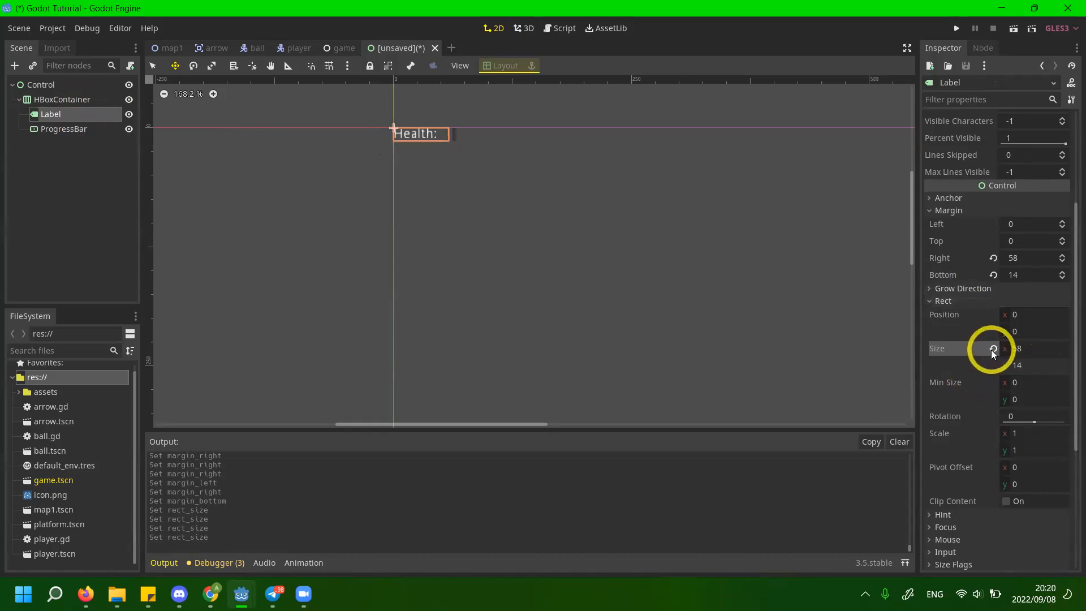
{"action": "left_click", "coordinate": [993, 349]}
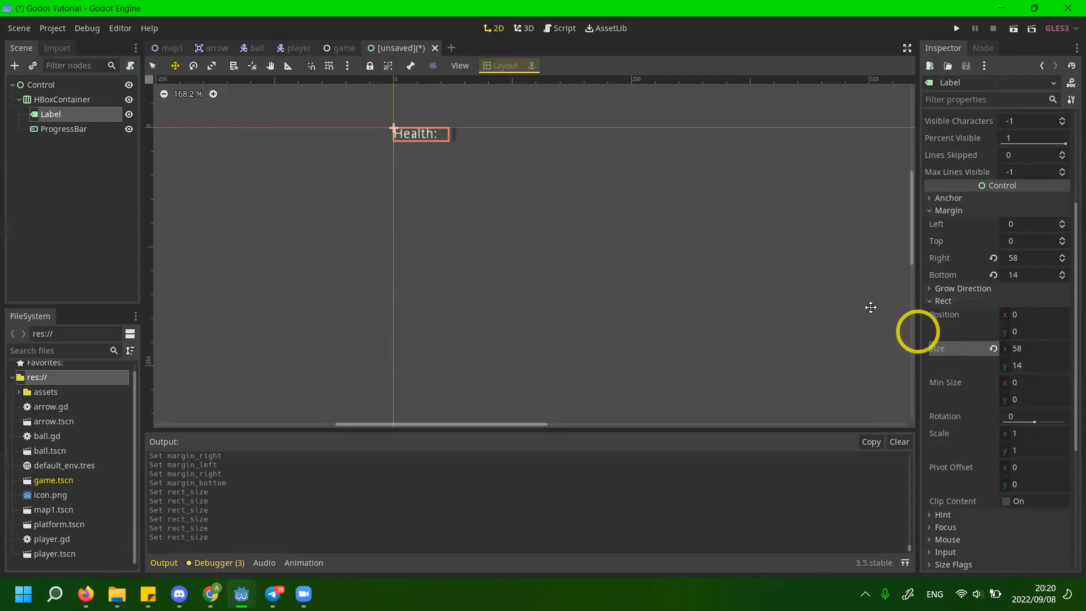
Examine the label's Focus and Mouse properties, including the available mouse filter options.
{"action": "scroll", "coordinate": [952, 246], "scroll_direction": "down", "scroll_amount": 2}
{"action": "left_click", "coordinate": [945, 245]}
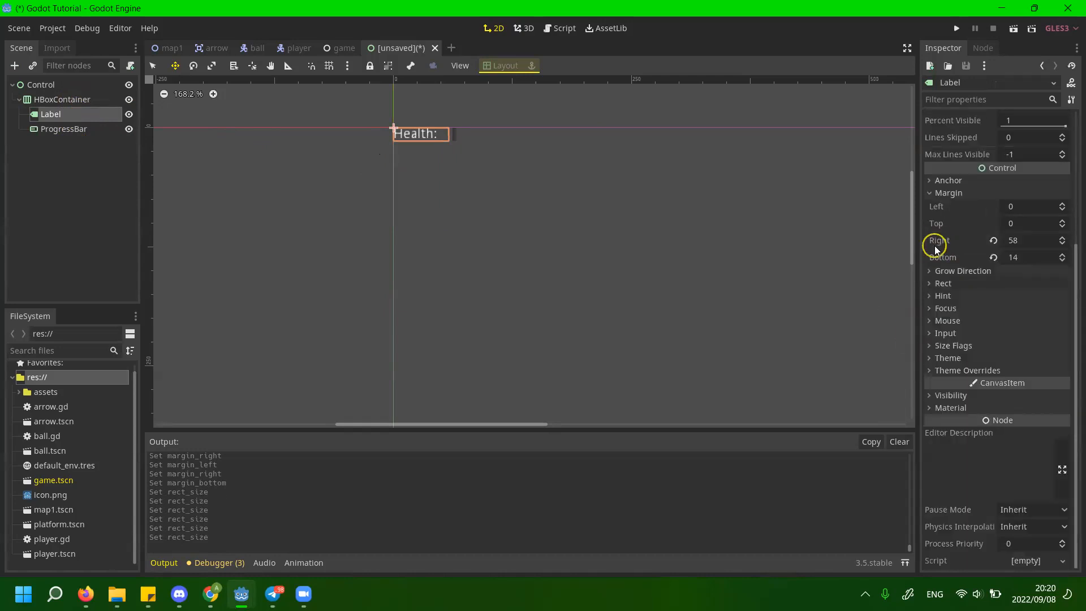
{"action": "left_click", "coordinate": [953, 306]}
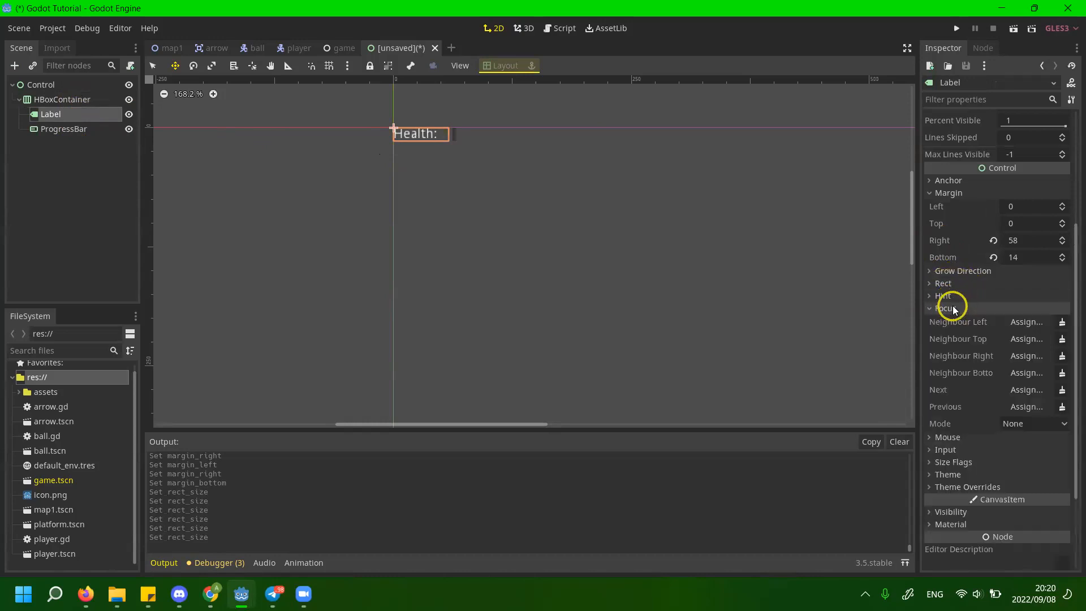
{"action": "left_click", "coordinate": [953, 310]}
{"action": "left_click", "coordinate": [953, 322]}
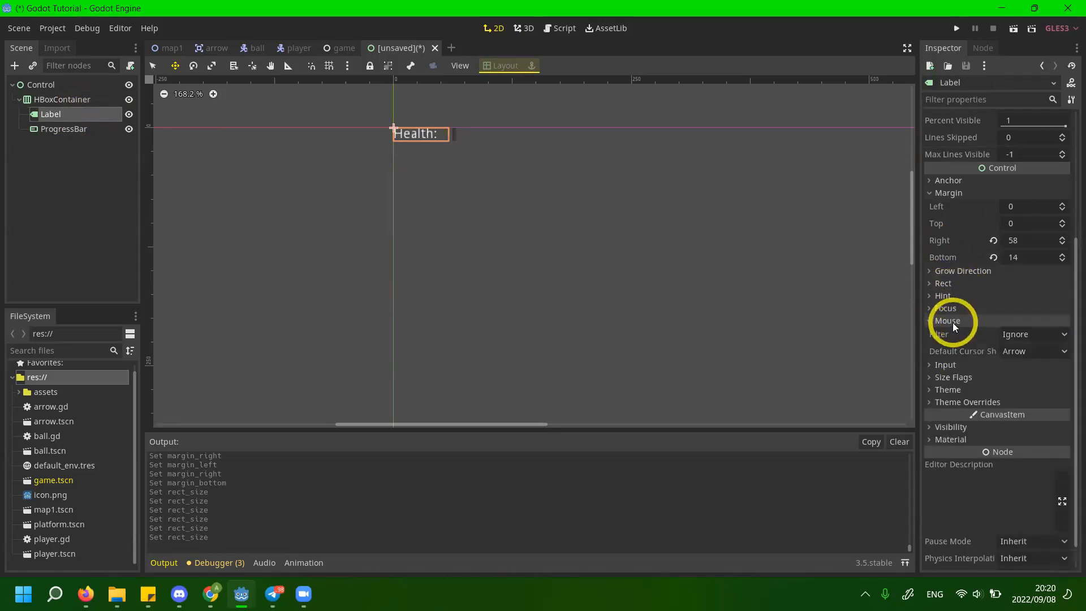
{"action": "left_click", "coordinate": [1027, 334]}
{"action": "left_click", "coordinate": [1028, 333]}
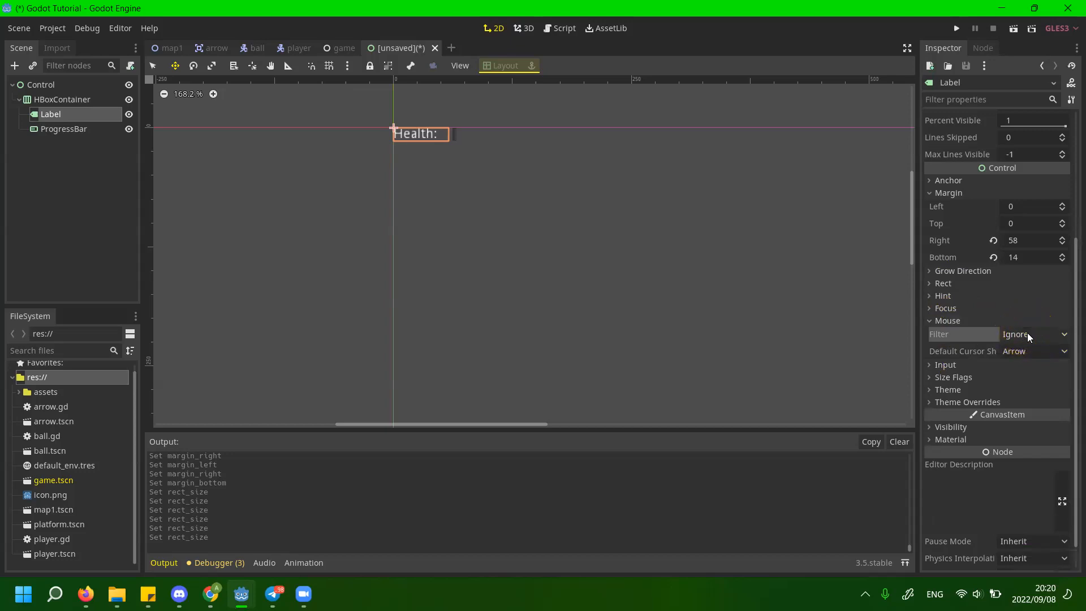
{"action": "left_click", "coordinate": [1028, 333]}
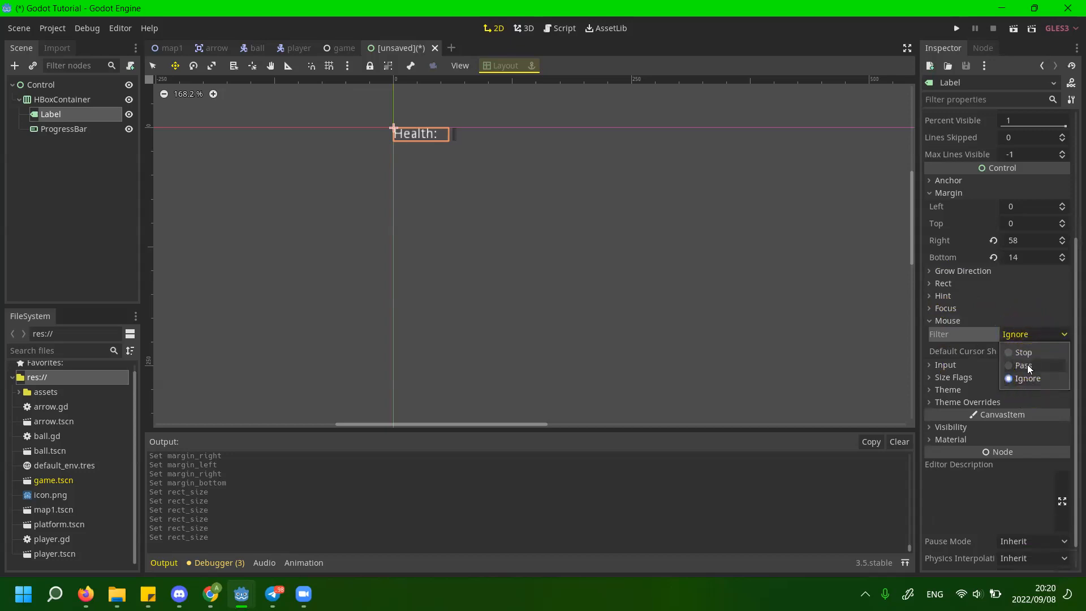
{"action": "left_click", "coordinate": [1040, 335]}
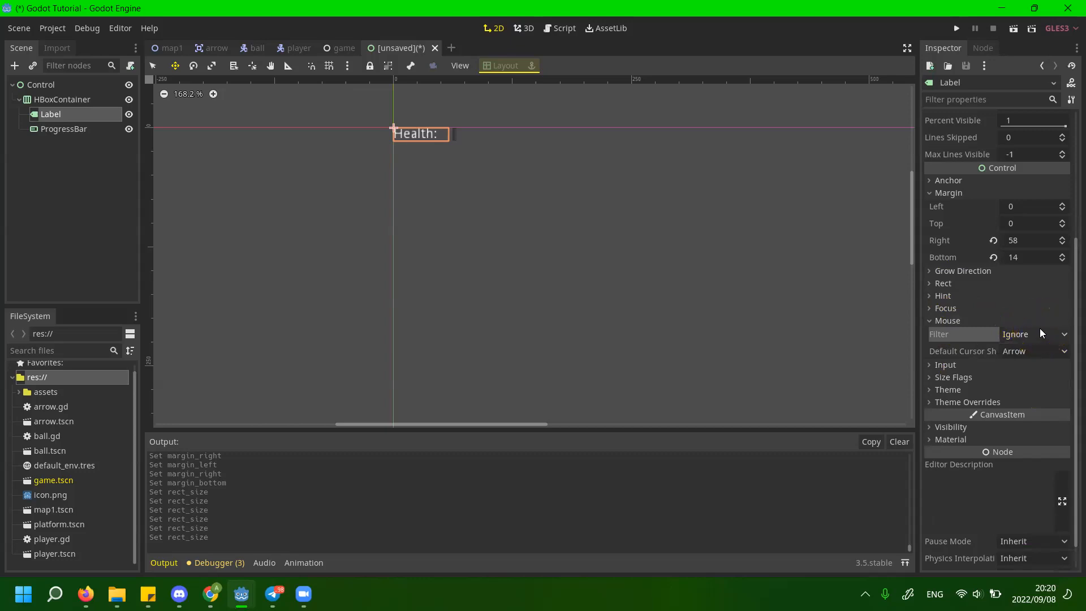
Set the Health label's mouse filter to Pass.
{"action": "left_click", "coordinate": [1029, 322]}
{"action": "left_click", "coordinate": [1025, 345]}
{"action": "left_click", "coordinate": [1024, 324]}
{"action": "left_click", "coordinate": [1027, 335]}
{"action": "left_click", "coordinate": [1029, 364]}
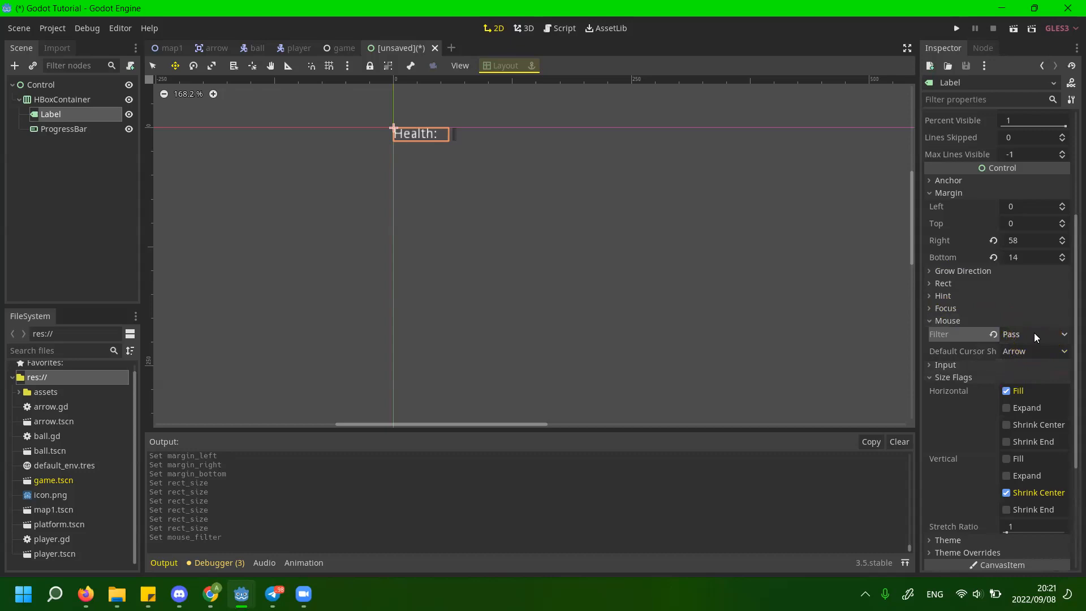
{"action": "left_click", "coordinate": [1034, 334]}
Examine the label's Input and Size Flags properties, and collapse those sections.
{"action": "mouse_move", "coordinate": [986, 349]}
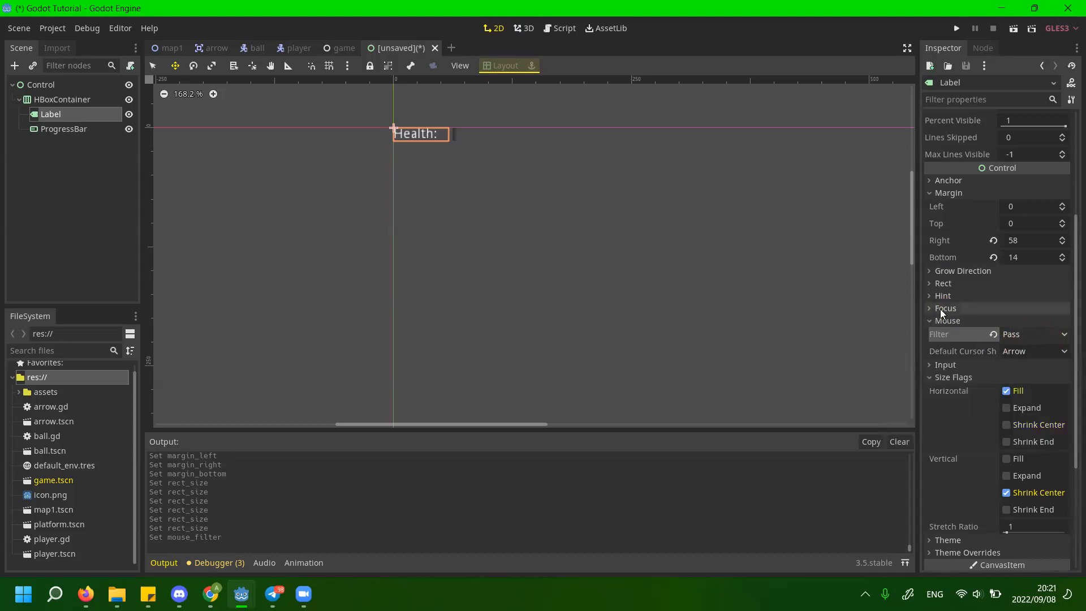
{"action": "left_click", "coordinate": [952, 320]}
{"action": "left_click", "coordinate": [985, 335]}
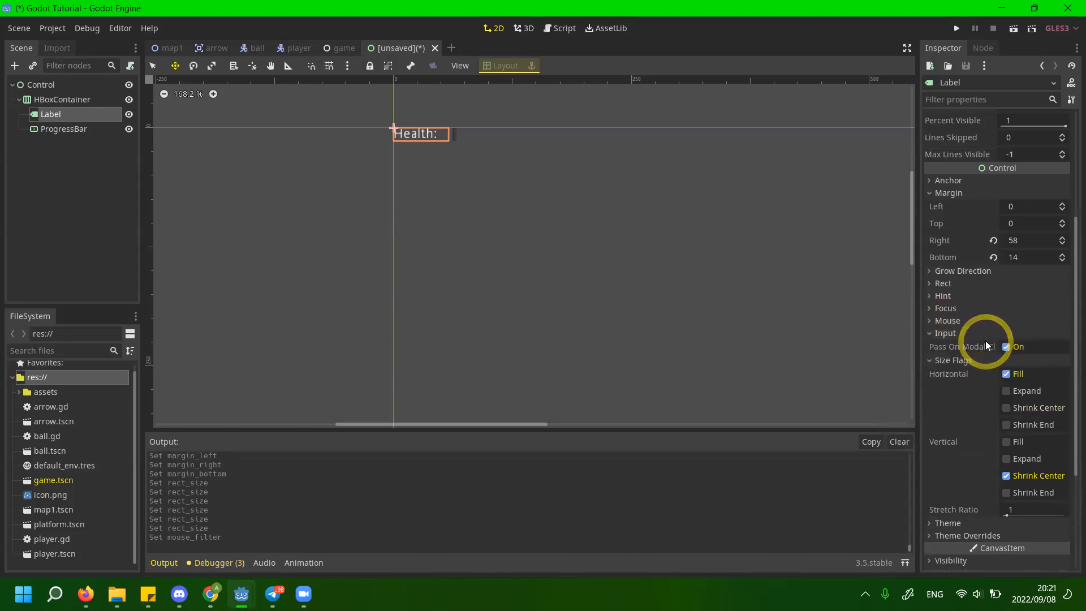
{"action": "left_click", "coordinate": [985, 337]}
{"action": "left_click", "coordinate": [983, 347]}
{"action": "left_click", "coordinate": [983, 348]}
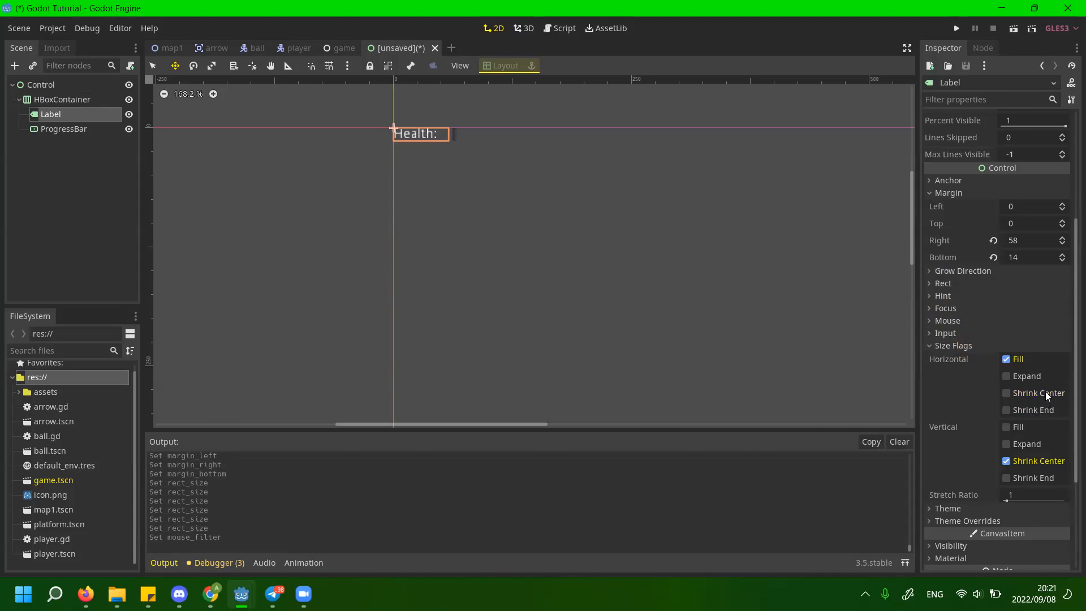
{"action": "left_click", "coordinate": [980, 346]}
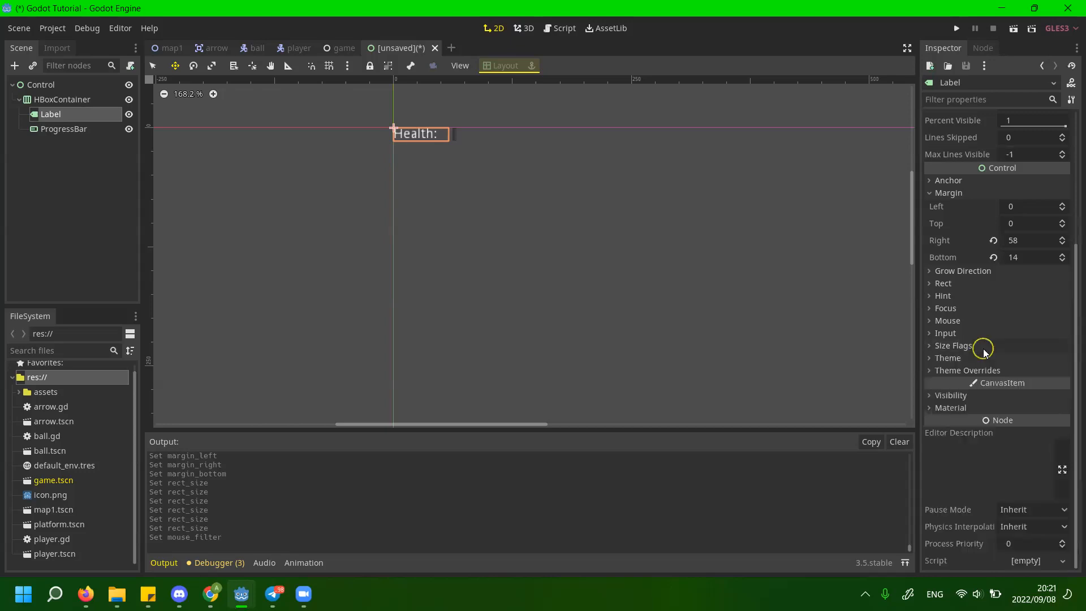
Enable the font theme override on the Health label and assign it a new DynamicFont.
{"action": "left_click", "coordinate": [980, 370]}
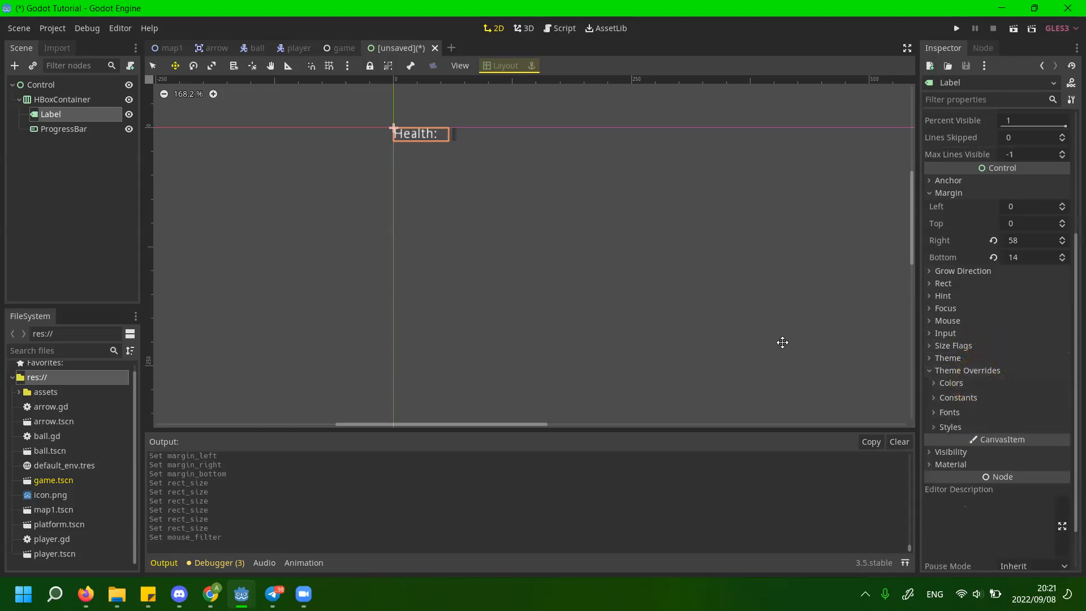
{"action": "scroll", "coordinate": [406, 155], "scroll_direction": "up", "scroll_amount": 6}
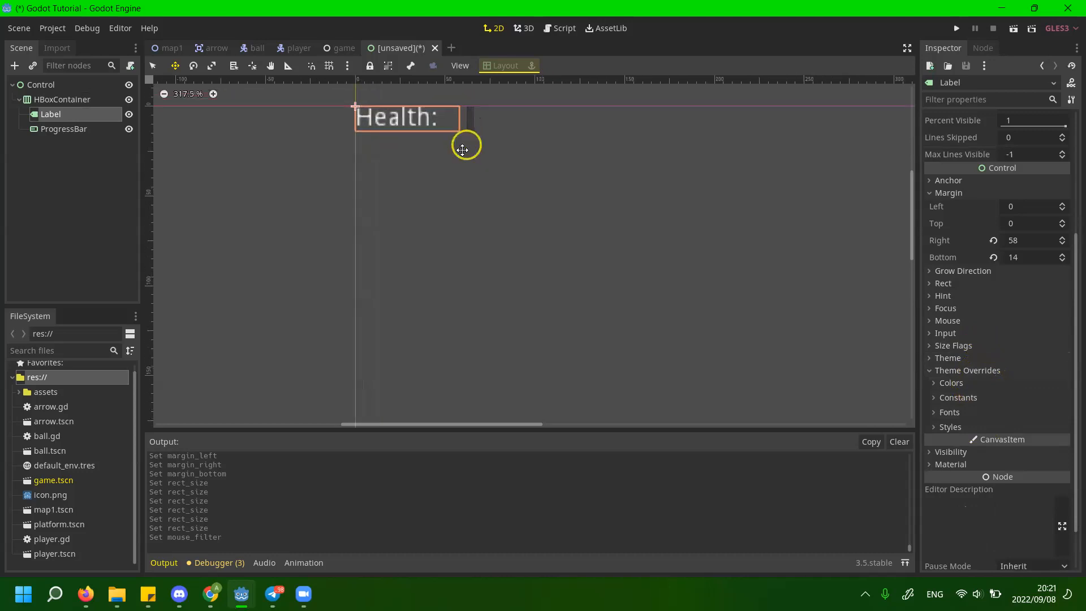
{"action": "left_click", "coordinate": [972, 424]}
{"action": "left_click", "coordinate": [972, 425]}
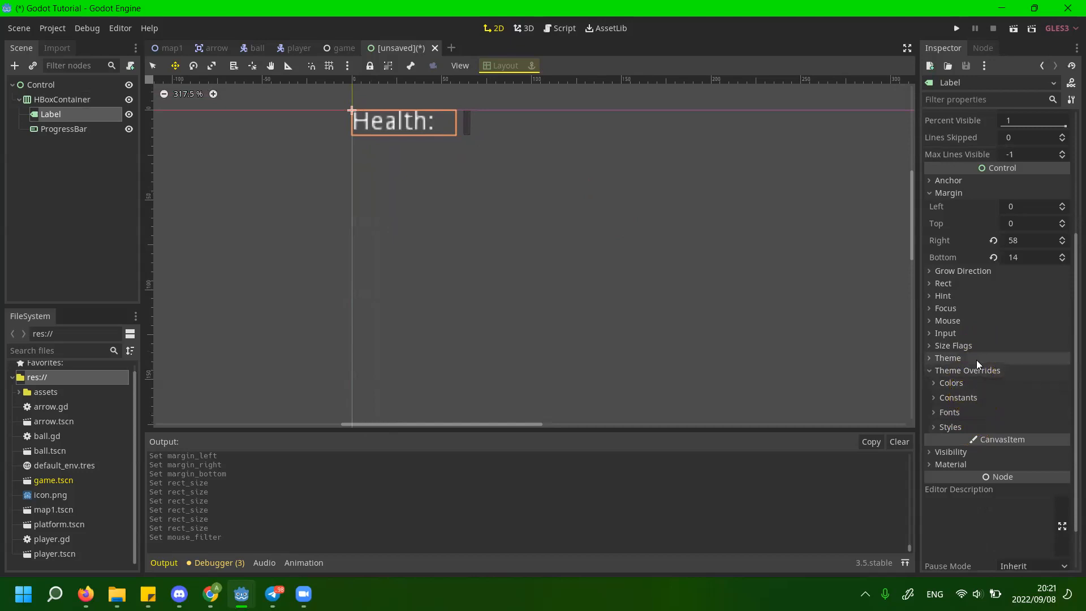
{"action": "left_click", "coordinate": [963, 413]}
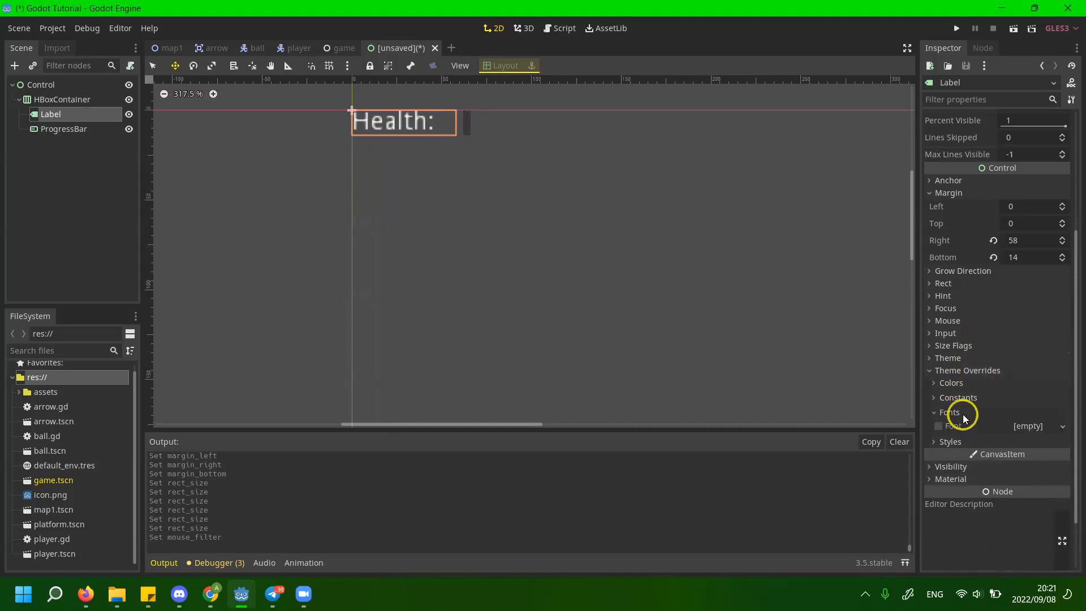
{"action": "left_click", "coordinate": [939, 426]}
{"action": "left_click", "coordinate": [1029, 426]}
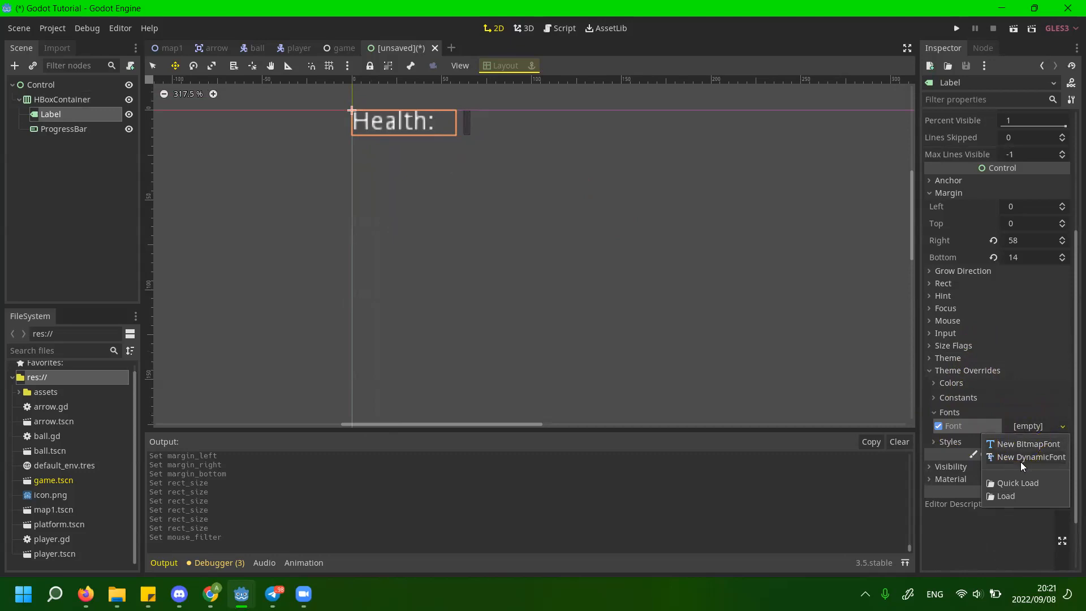
{"action": "left_click", "coordinate": [1019, 462]}
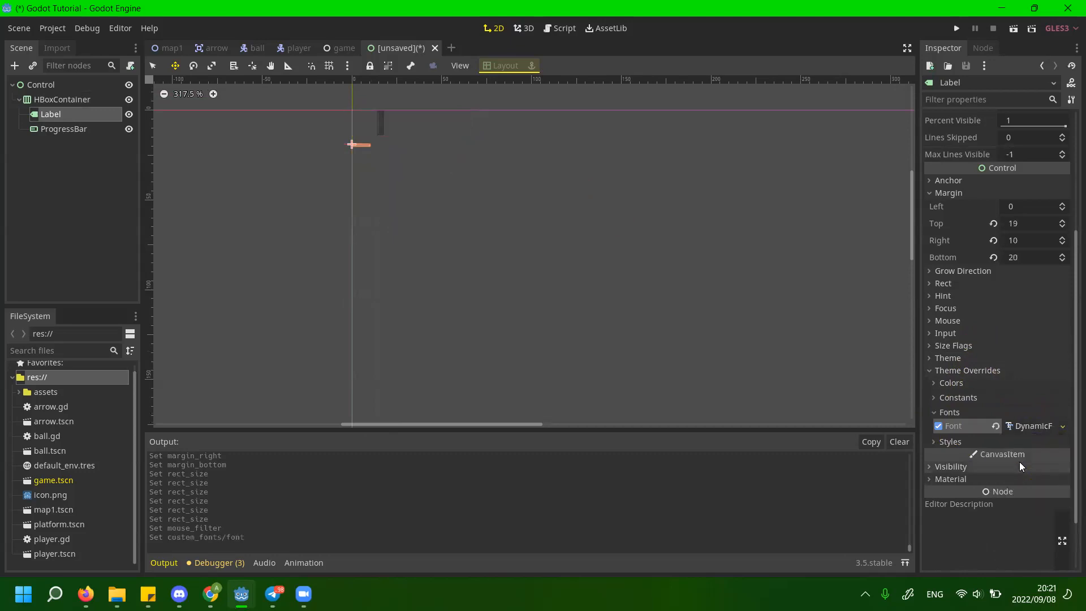
Expand the Font properties of the label's DynamicFont and check the choices offered for its Font Data.
{"action": "left_click", "coordinate": [1024, 425]}
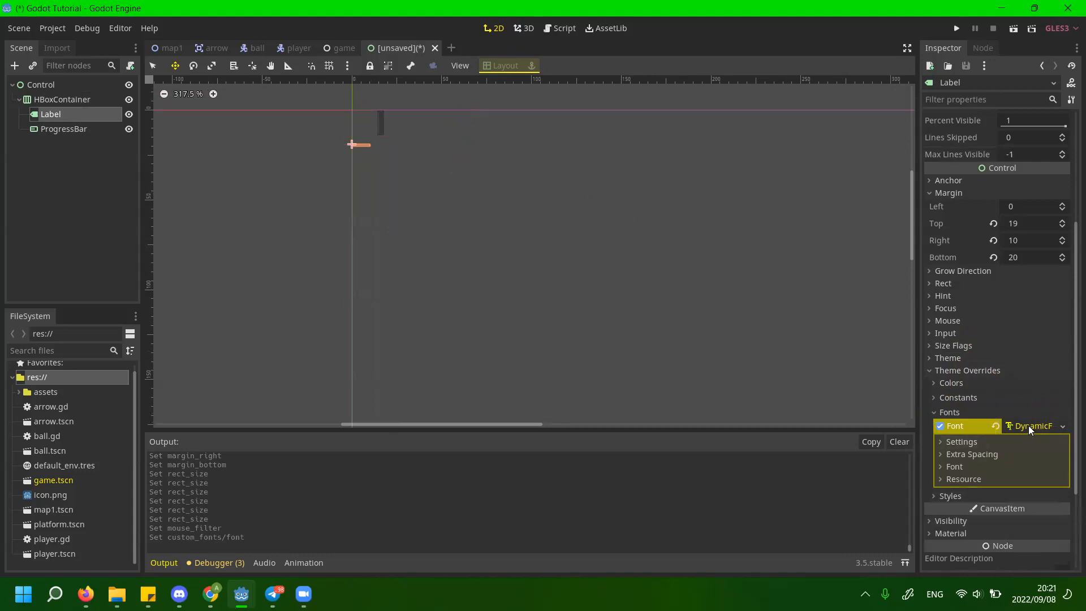
{"action": "left_click", "coordinate": [995, 466]}
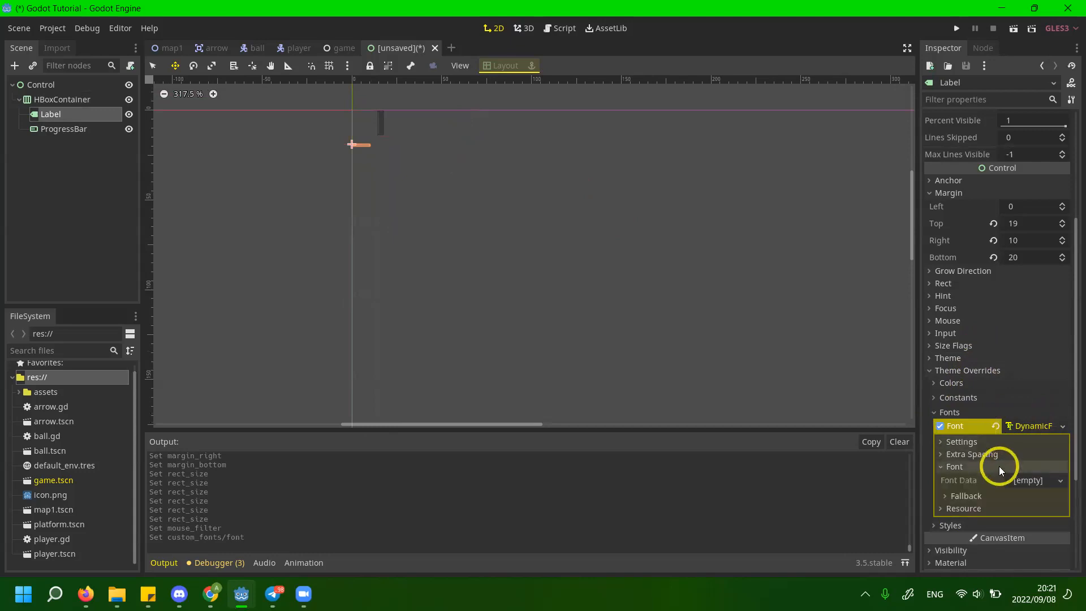
{"action": "left_click", "coordinate": [1034, 481]}
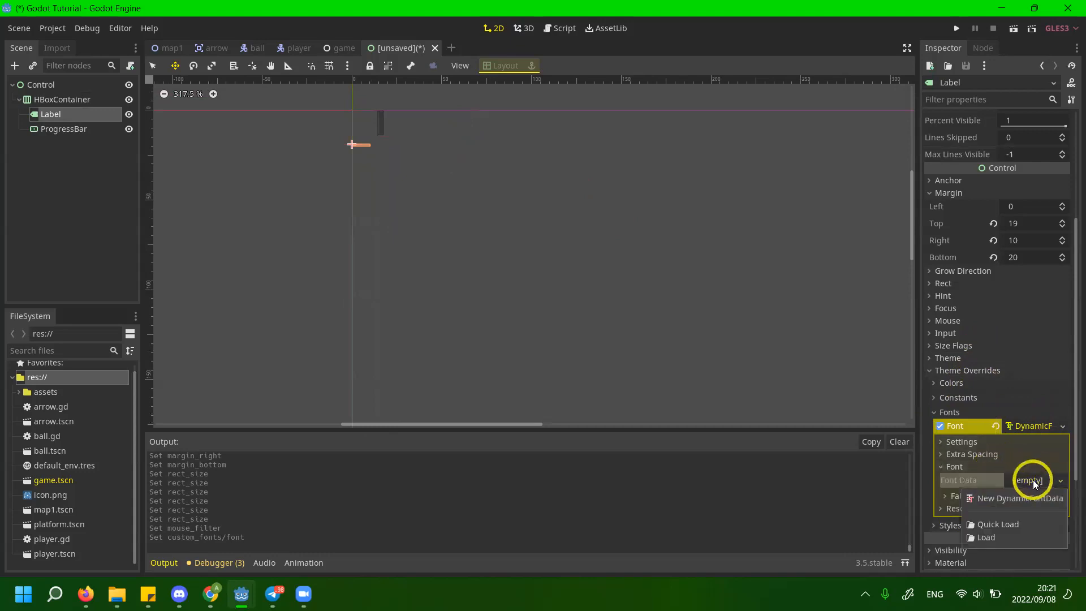
{"action": "left_click", "coordinate": [967, 482]}
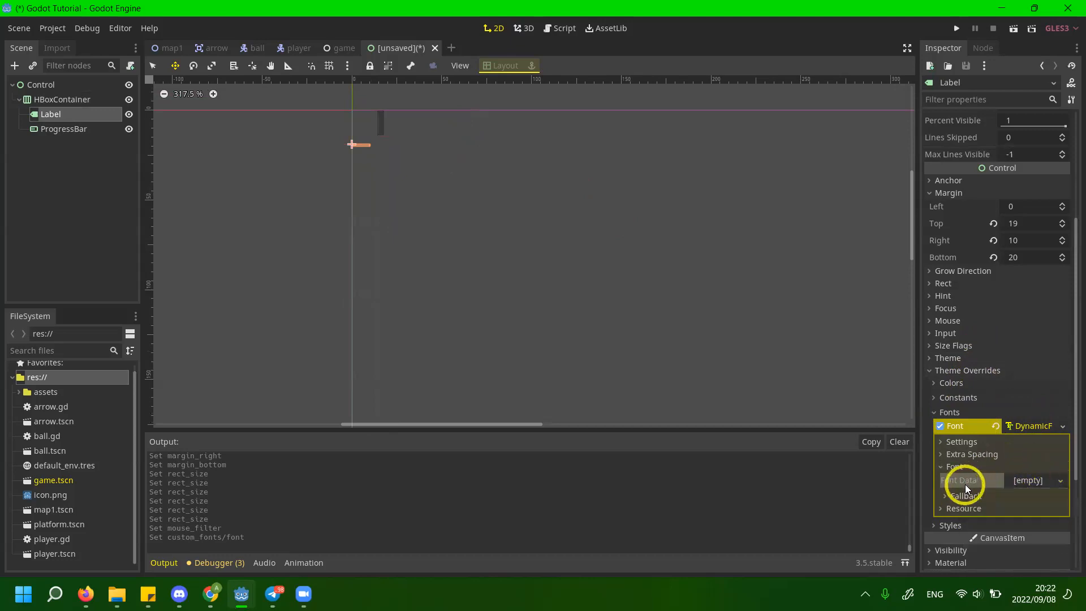
Look through the project's assets folder, including its art and music subfolders, for a font file.
{"action": "scroll", "coordinate": [68, 415], "scroll_direction": "up", "scroll_amount": 1}
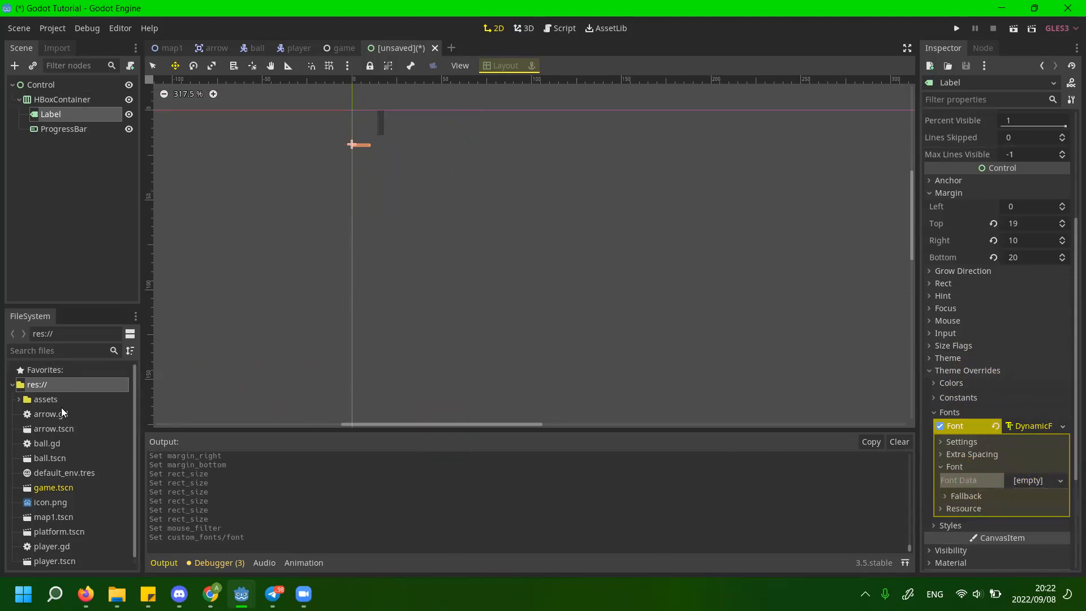
{"action": "double_click", "coordinate": [73, 403]}
{"action": "double_click", "coordinate": [46, 428]}
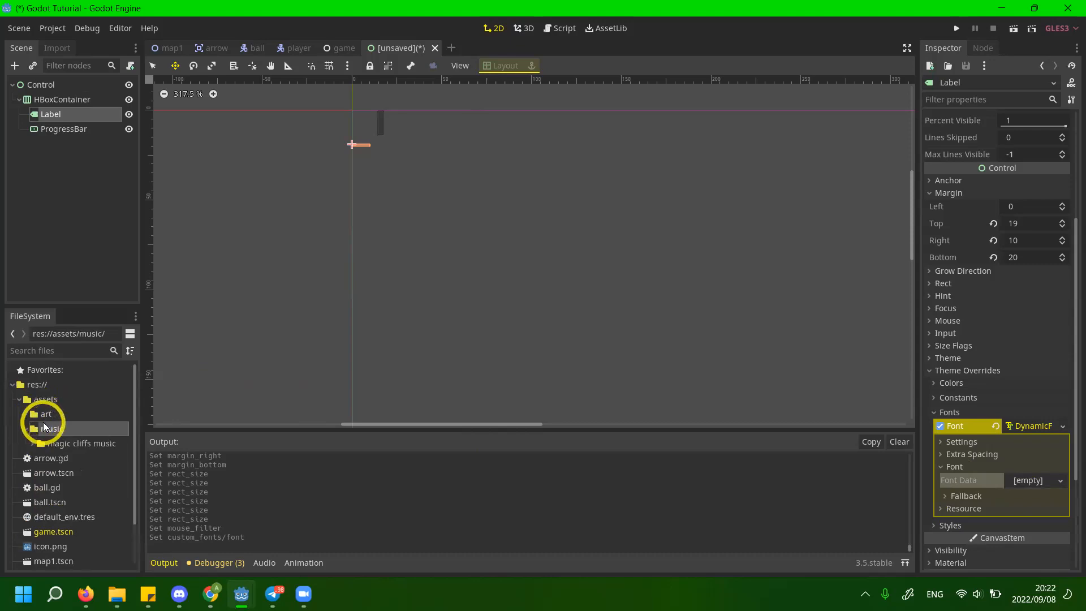
{"action": "double_click", "coordinate": [45, 419]}
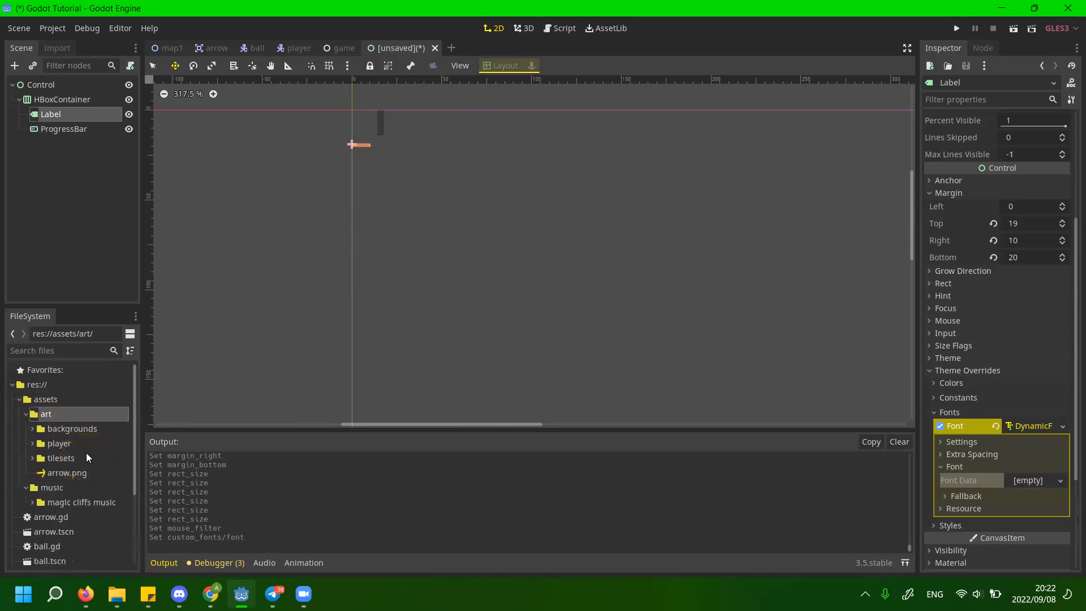
{"action": "double_click", "coordinate": [62, 417]}
{"action": "double_click", "coordinate": [61, 432]}
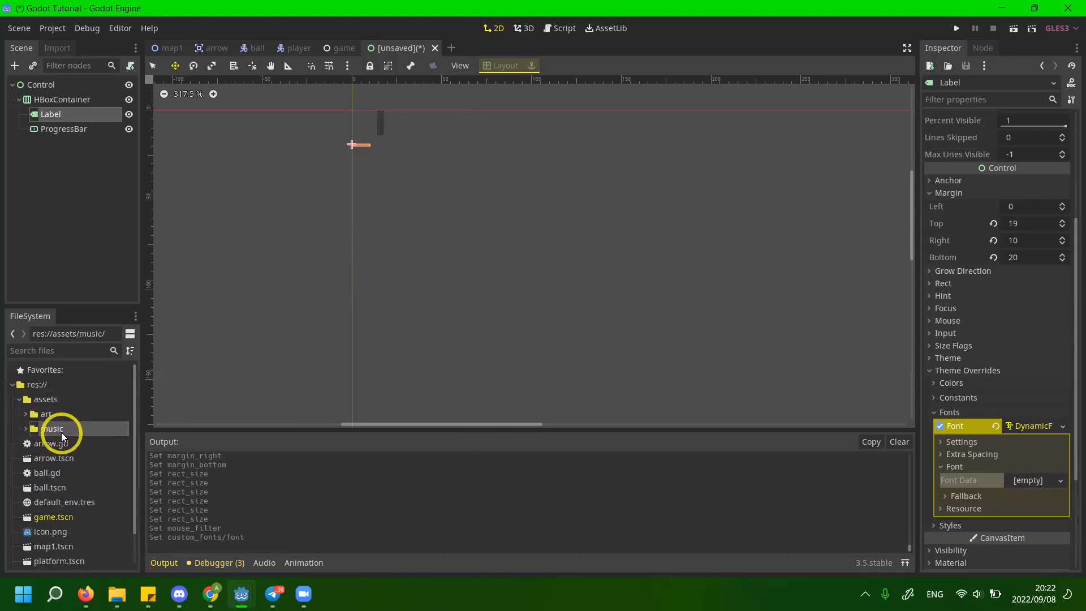
{"action": "left_click", "coordinate": [62, 399]}
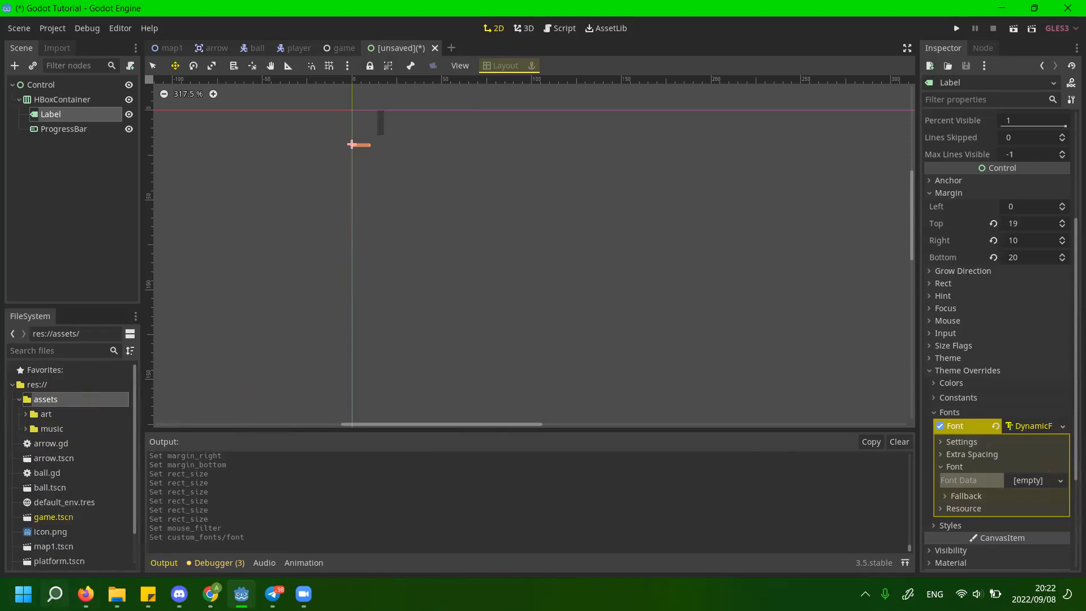
Search Windows for "fonts" and open the Fonts control panel folder.
{"action": "left_click", "coordinate": [85, 593]}
{"action": "left_click", "coordinate": [54, 600]}
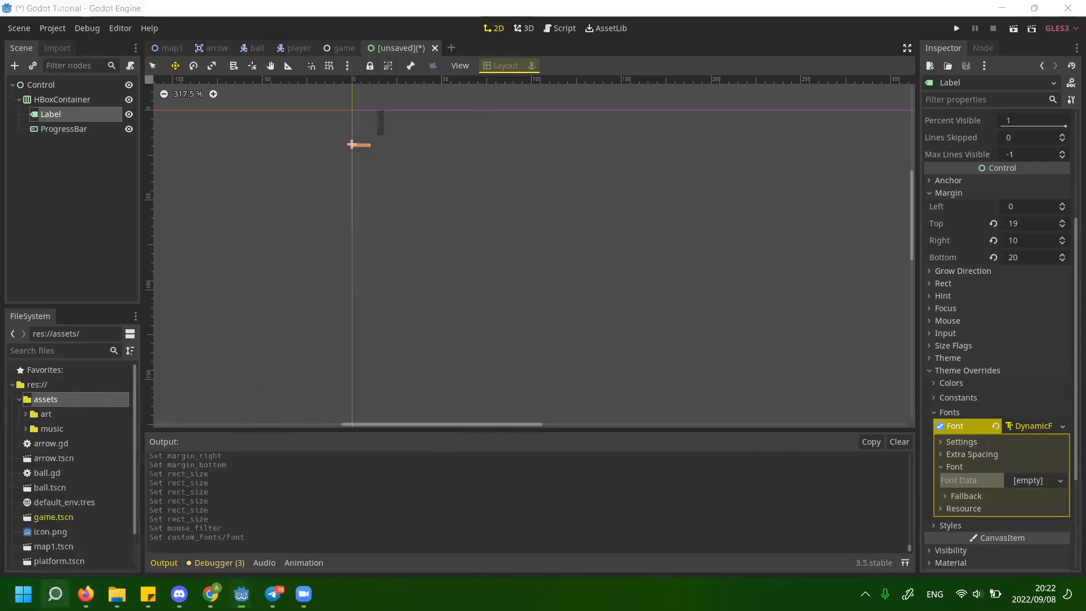
{"action": "left_click", "coordinate": [54, 602]}
{"action": "left_click", "coordinate": [54, 597]}
{"action": "type", "text": "fonts"}
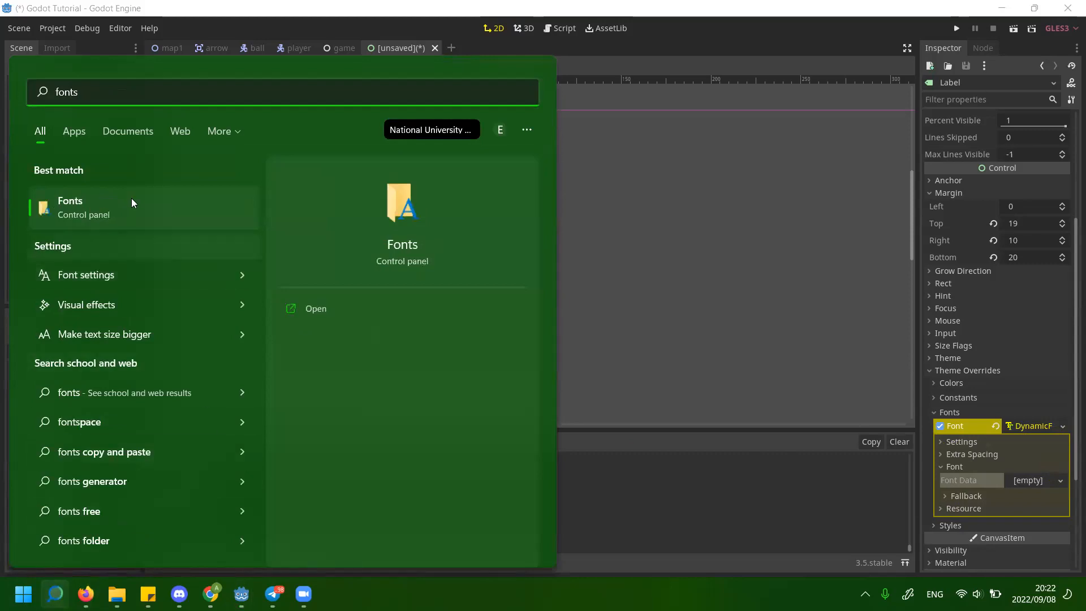
{"action": "left_click", "coordinate": [151, 218]}
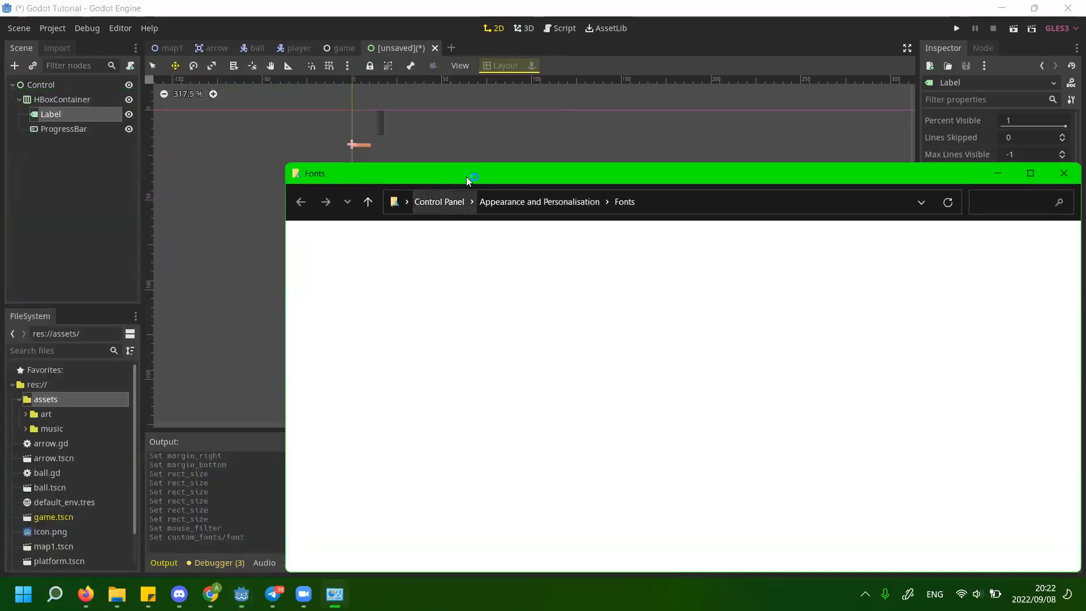
{"action": "left_click_drag", "start_coordinate": [463, 174], "coordinate": [307, 75]}
Browse the installed fonts for one that suits the Health label.
{"action": "scroll", "coordinate": [373, 277], "scroll_direction": "down", "scroll_amount": 3}
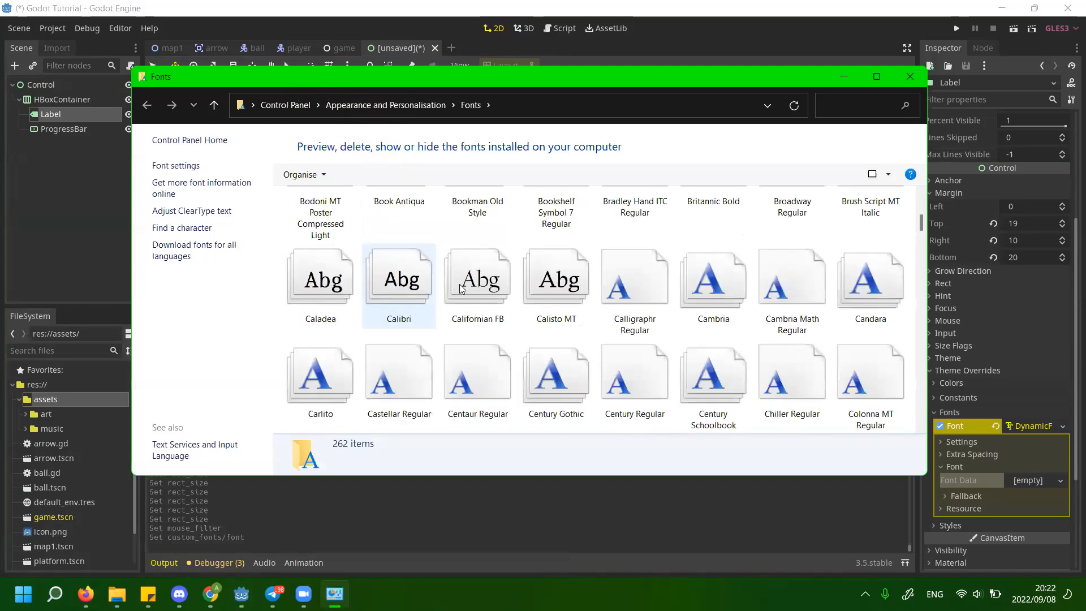
{"action": "left_click", "coordinate": [486, 295]}
{"action": "scroll", "coordinate": [576, 321], "scroll_direction": "up", "scroll_amount": 3}
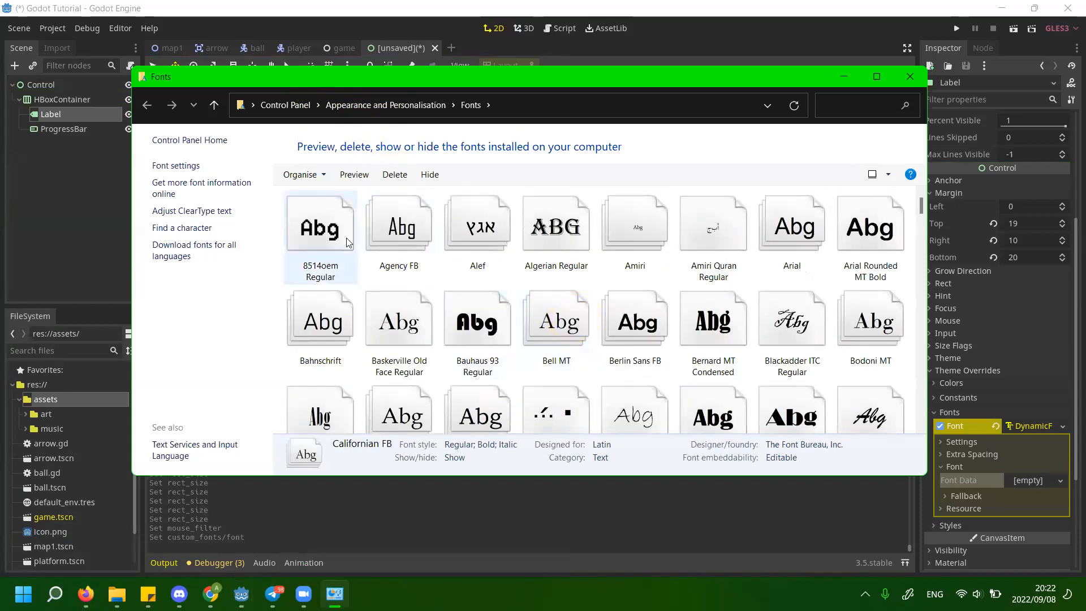
{"action": "left_click", "coordinate": [323, 229]}
{"action": "left_click", "coordinate": [579, 310]}
{"action": "scroll", "coordinate": [577, 311], "scroll_direction": "down", "scroll_amount": 10}
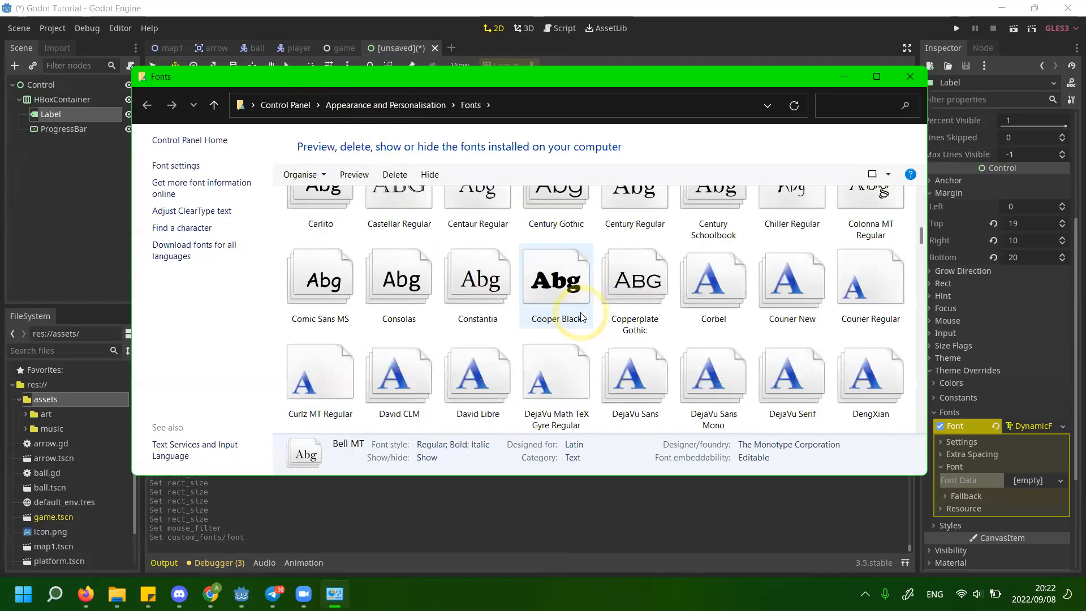
{"action": "left_click", "coordinate": [557, 268]}
{"action": "left_click", "coordinate": [456, 266]}
{"action": "scroll", "coordinate": [557, 305], "scroll_direction": "up", "scroll_amount": 3}
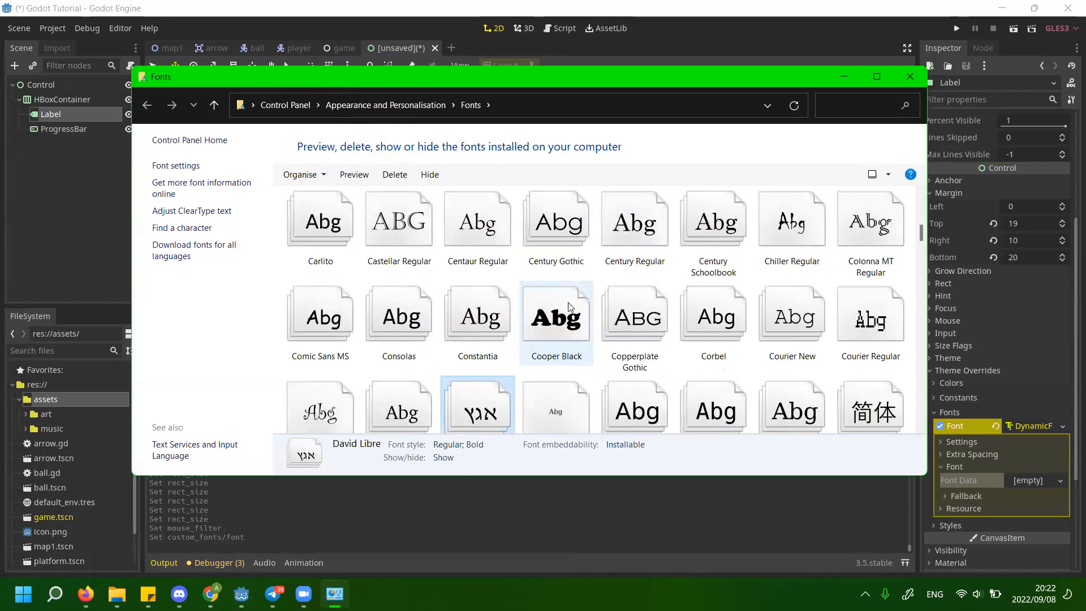
Copy the Cooper Black font from the installed fonts.
{"action": "left_click", "coordinate": [569, 310]}
{"action": "key", "text": "ctrl+c"}
{"action": "right_click", "coordinate": [541, 325]}
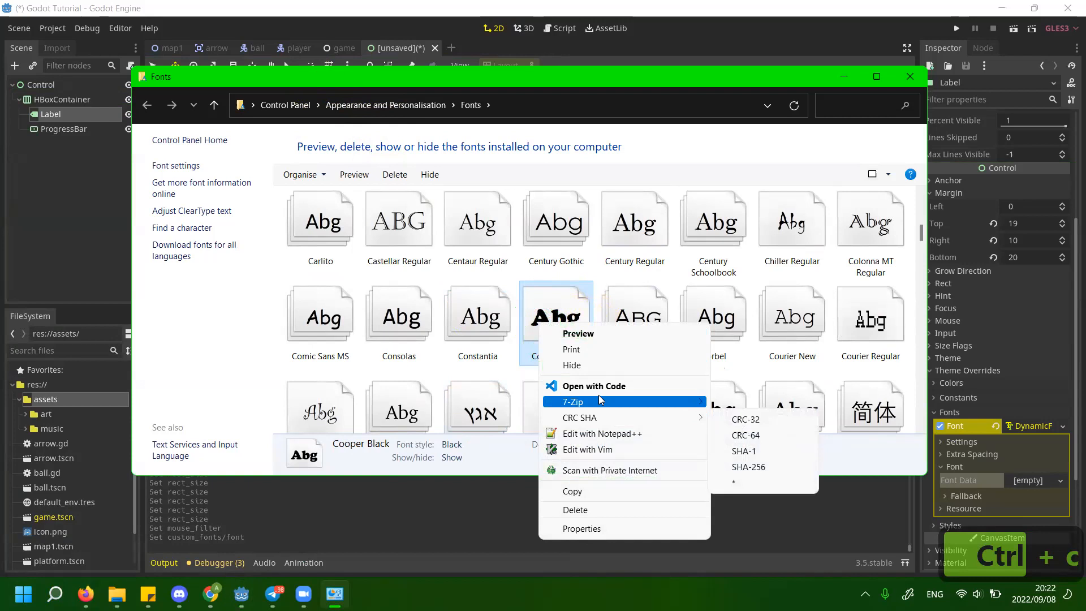
{"action": "left_click", "coordinate": [502, 328]}
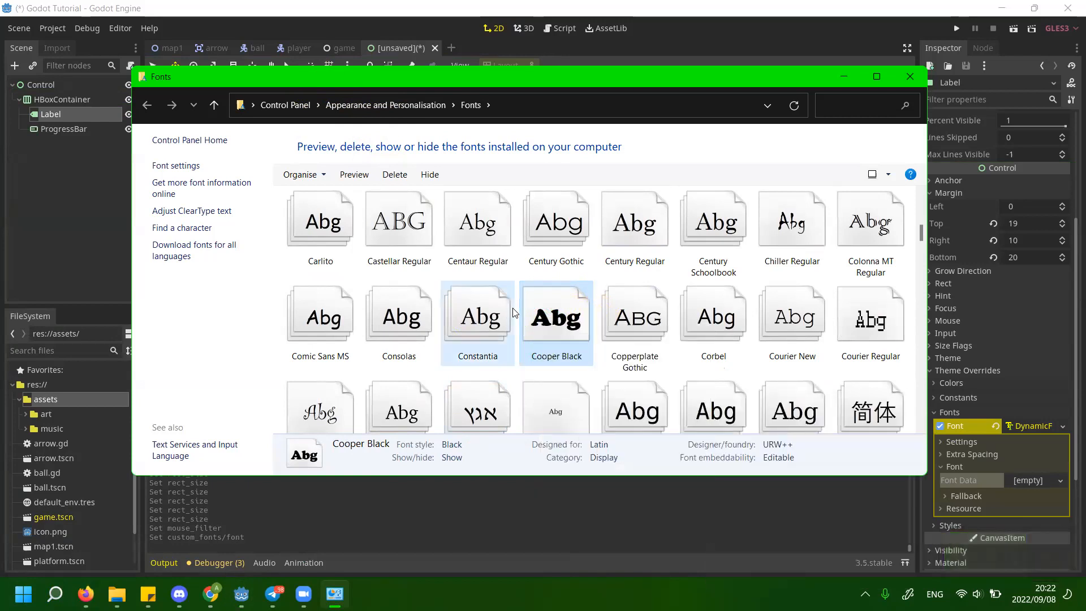
{"action": "key", "text": "ctrl+c"}
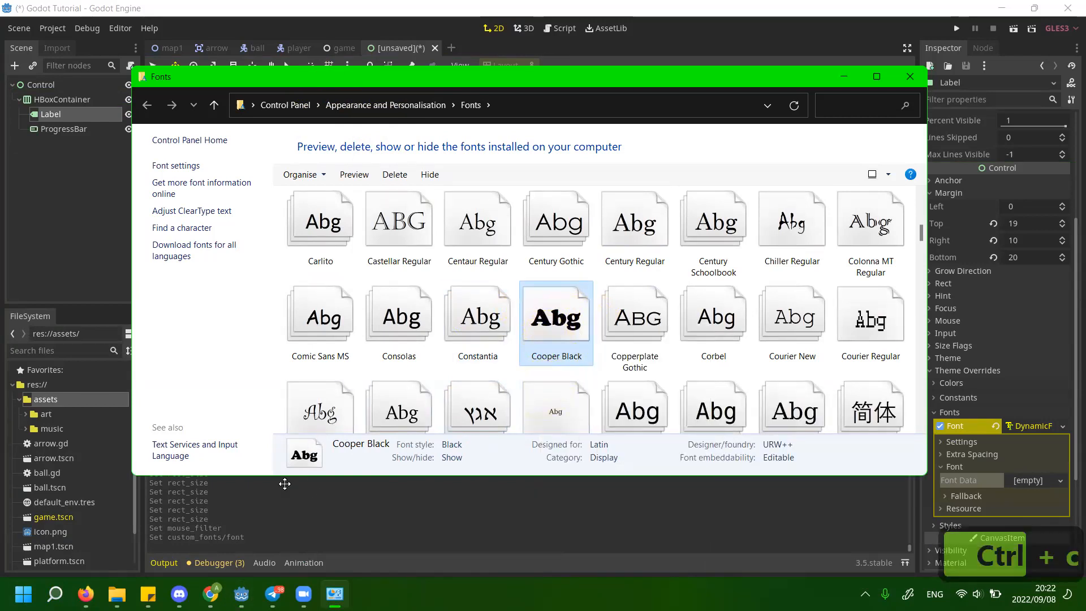
Open the project's assets/art folder in the file manager, paste the copied font file into it, and close the folder window.
{"action": "left_click", "coordinate": [66, 398]}
{"action": "right_click", "coordinate": [66, 415]}
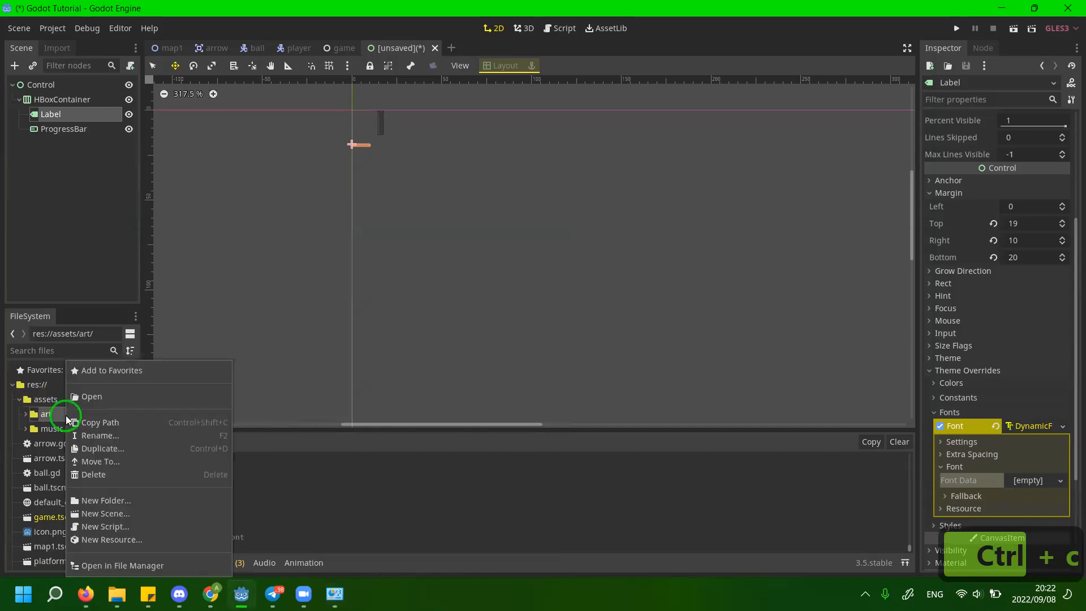
{"action": "left_click", "coordinate": [136, 566]}
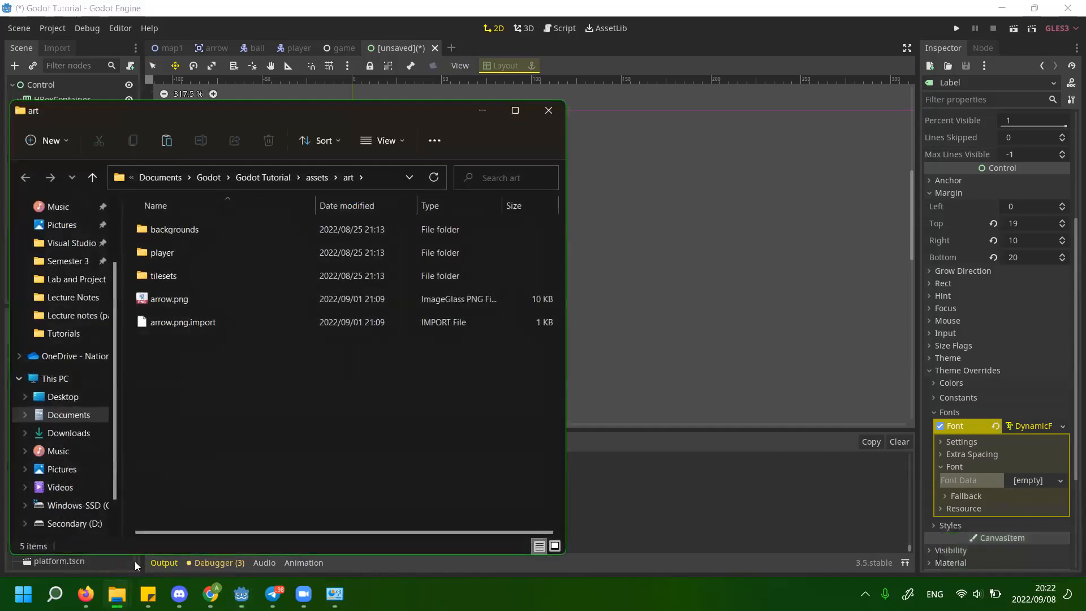
{"action": "left_click", "coordinate": [231, 335]}
{"action": "key", "text": "ctrl+v"}
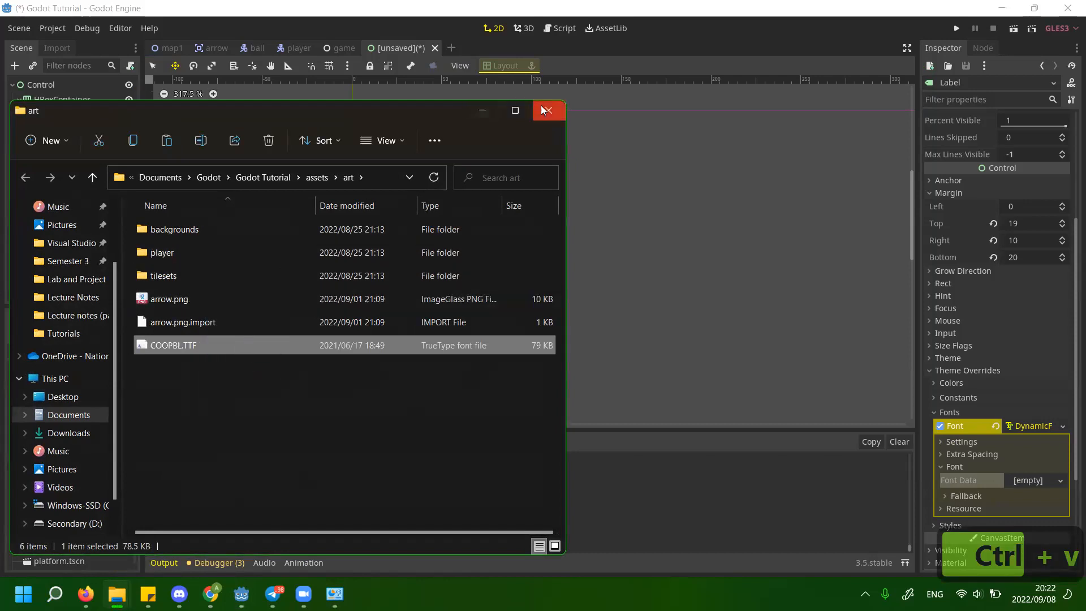
{"action": "left_click_drag", "start_coordinate": [448, 115], "coordinate": [472, 94]}
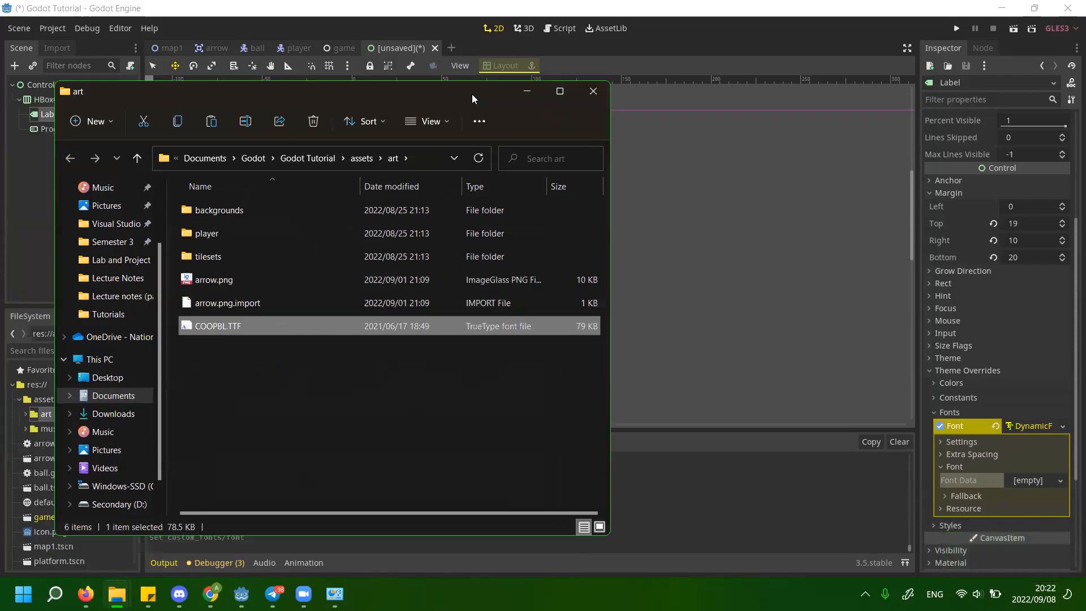
{"action": "left_click", "coordinate": [581, 97]}
Assign COOPBL.TTF from the art folder as the Font Data of the Health label's DynamicFont, and deselect the label.
{"action": "double_click", "coordinate": [52, 413]}
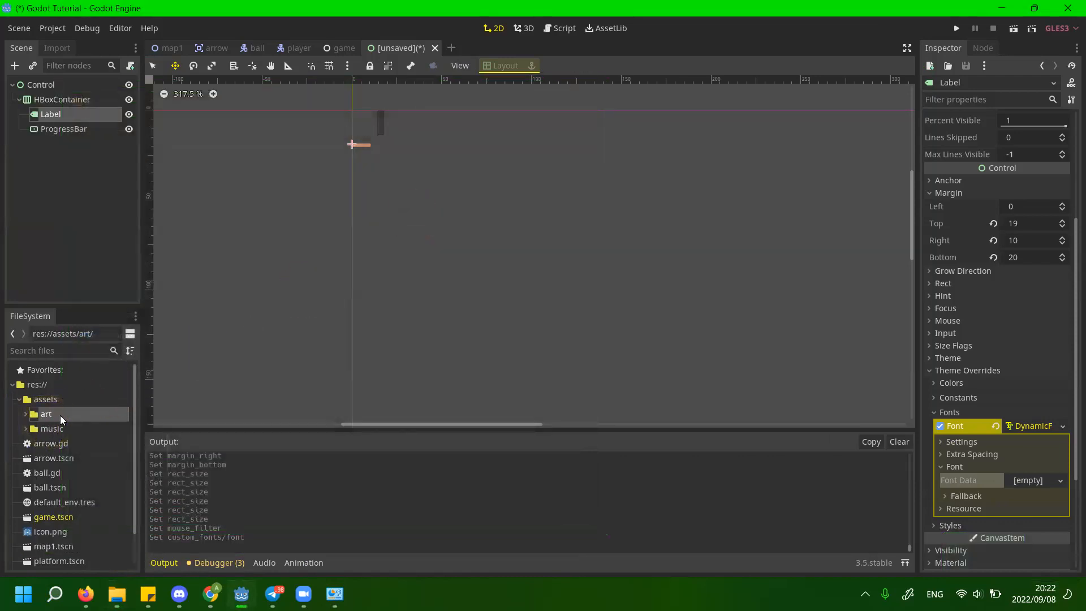
{"action": "mouse_move", "coordinate": [71, 487]}
{"action": "left_mouse_down"}
{"action": "mouse_move", "coordinate": [732, 551]}
{"action": "mouse_move", "coordinate": [996, 484]}
{"action": "mouse_move", "coordinate": [1041, 490]}
{"action": "mouse_move", "coordinate": [1030, 485]}
{"action": "left_mouse_up"}
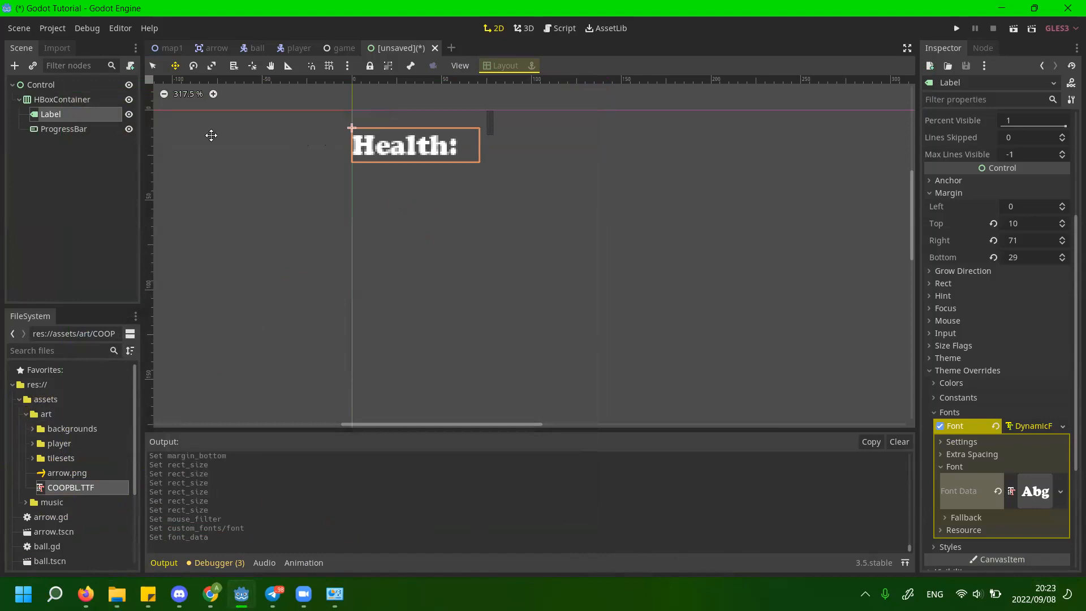
{"action": "left_click", "coordinate": [291, 144]}
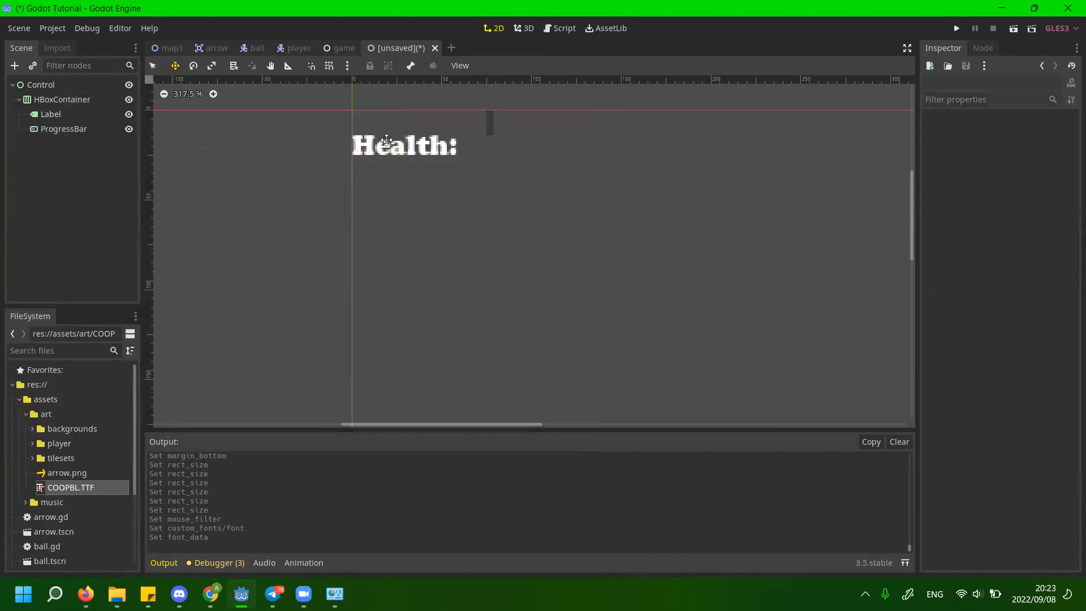
Switch to Discord and check the learn-unity, announcements and learn-godot channels for a shared font file.
{"action": "left_click", "coordinate": [179, 594]}
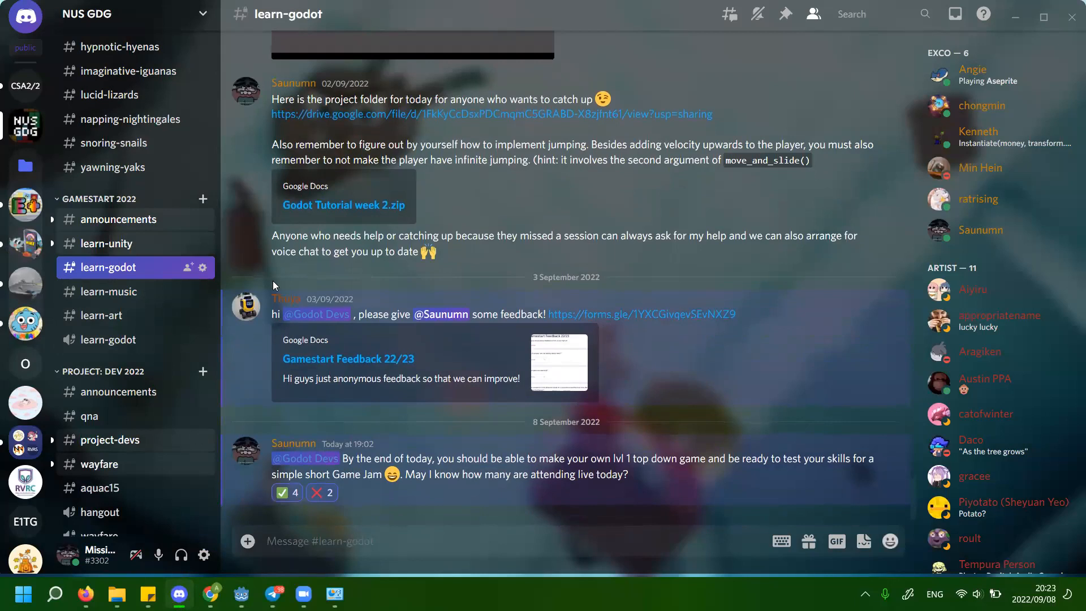
{"action": "scroll", "coordinate": [419, 434], "scroll_direction": "up", "scroll_amount": 2}
{"action": "scroll", "coordinate": [419, 434], "scroll_direction": "down", "scroll_amount": 3}
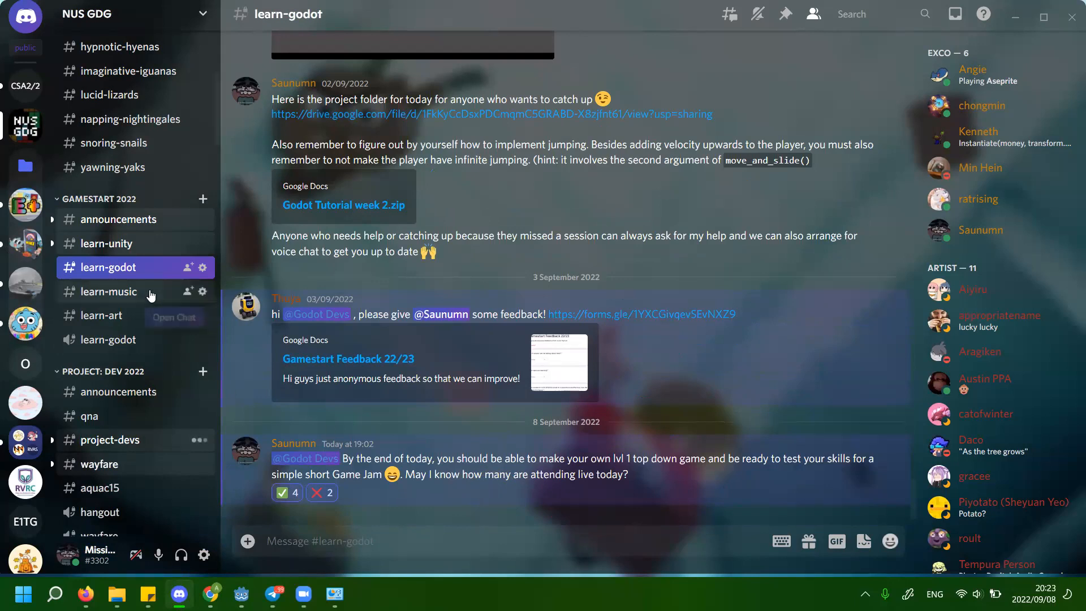
{"action": "left_click", "coordinate": [158, 252]}
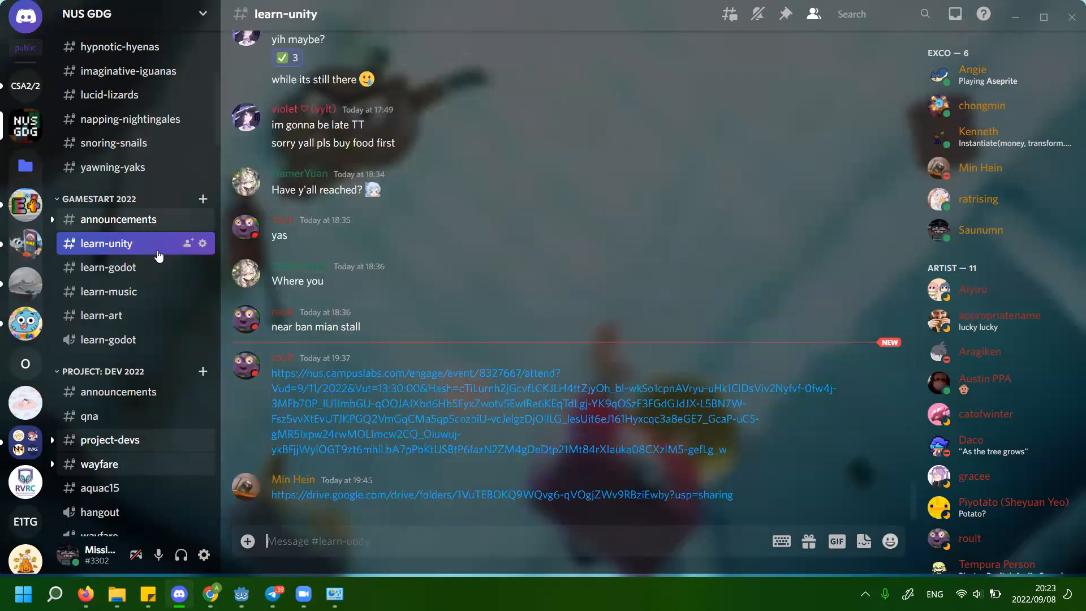
{"action": "left_click", "coordinate": [152, 263]}
{"action": "left_click", "coordinate": [131, 220]}
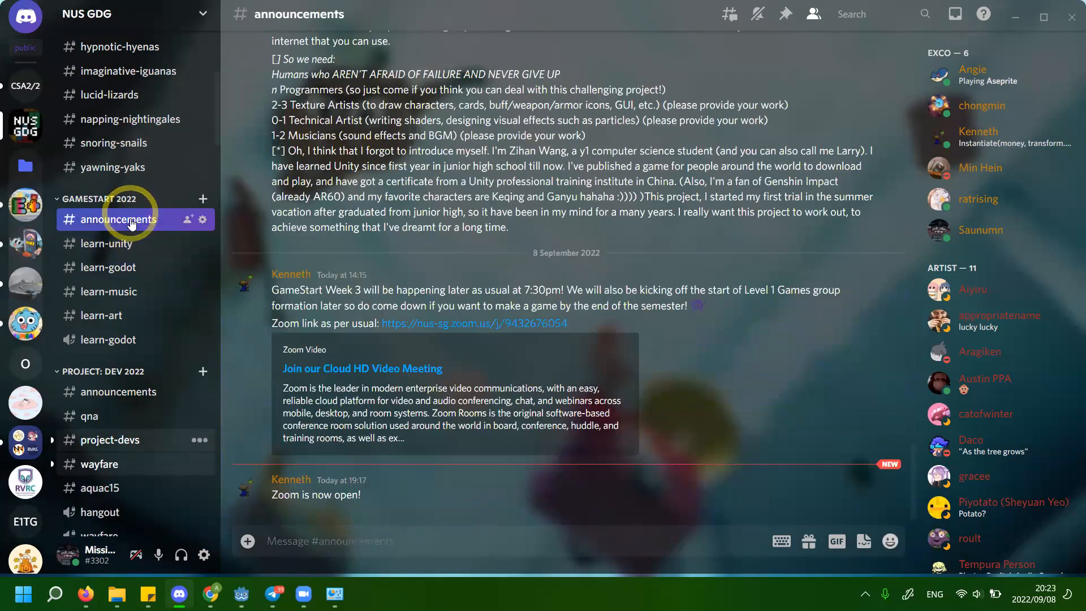
{"action": "left_click", "coordinate": [124, 268]}
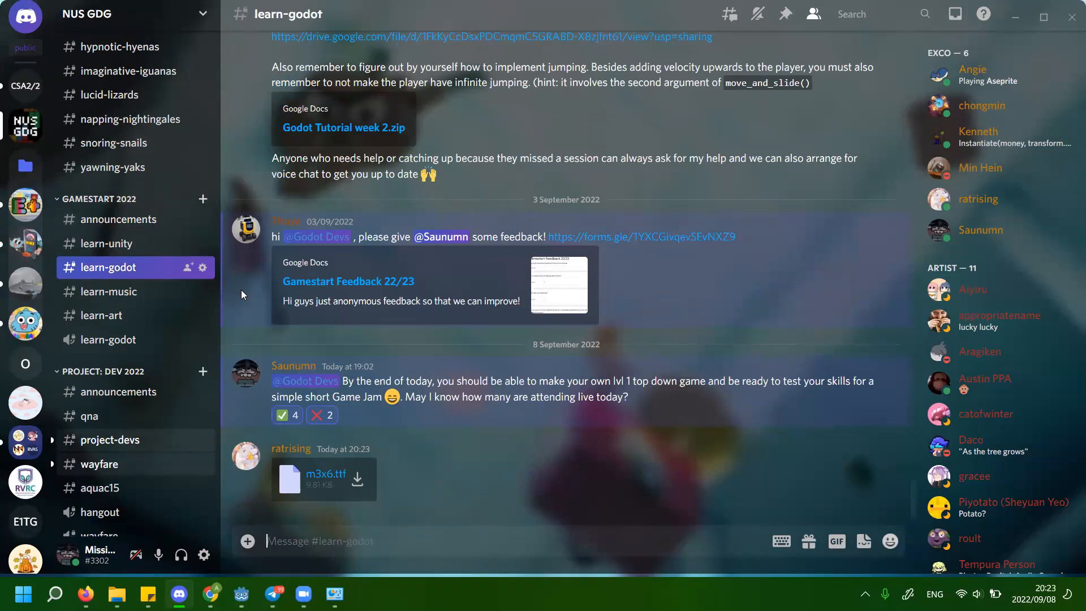
Download m3x6.ttf from the learn-godot channel and cut the file from the Downloads folder.
{"action": "left_click", "coordinate": [358, 481]}
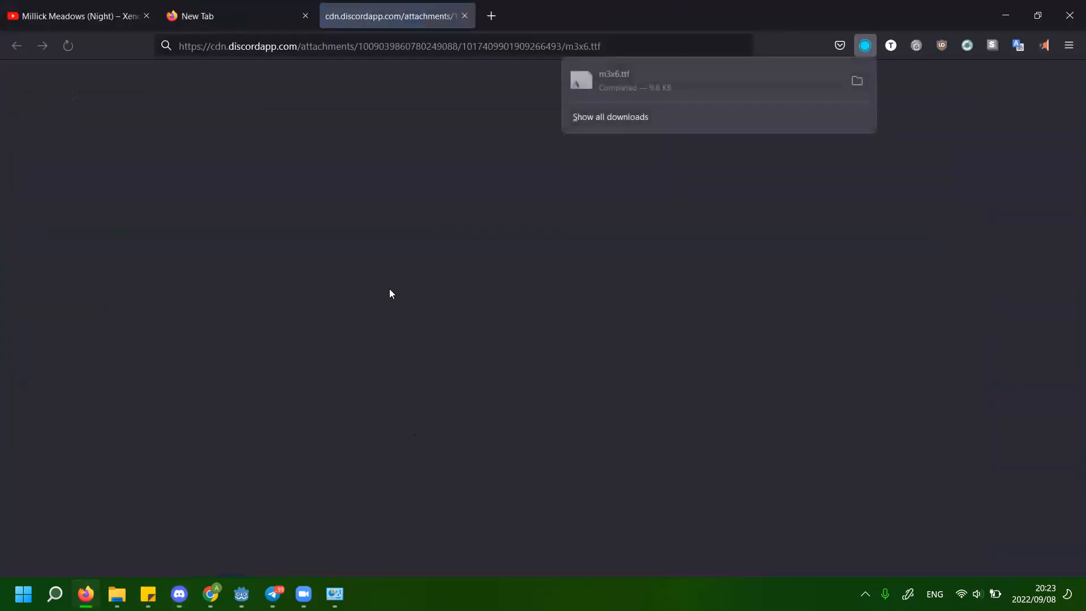
{"action": "left_click", "coordinate": [855, 85]}
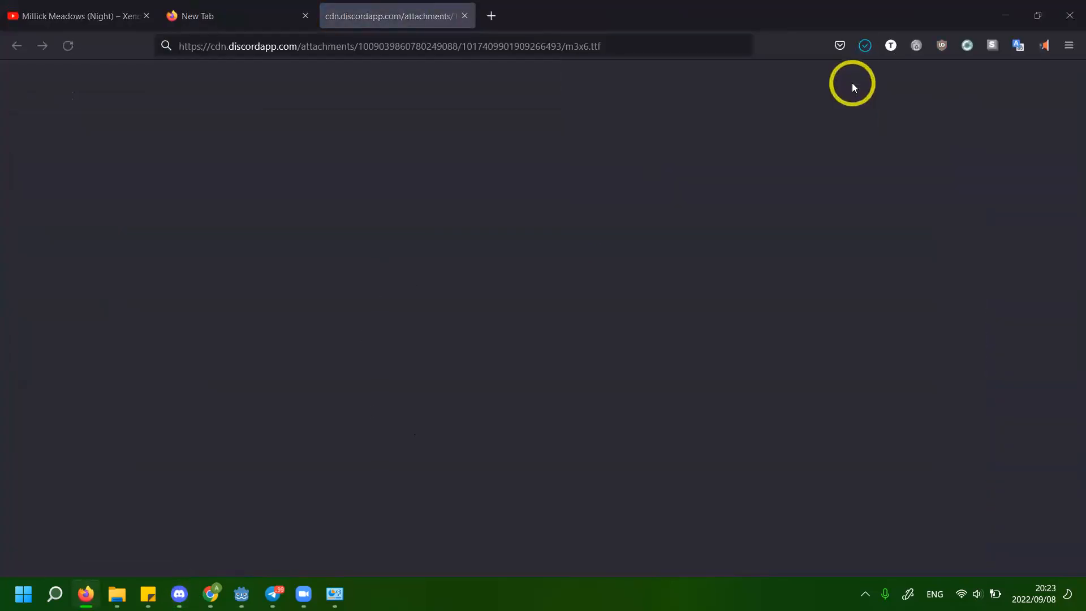
{"action": "key", "text": "ctrl+x"}
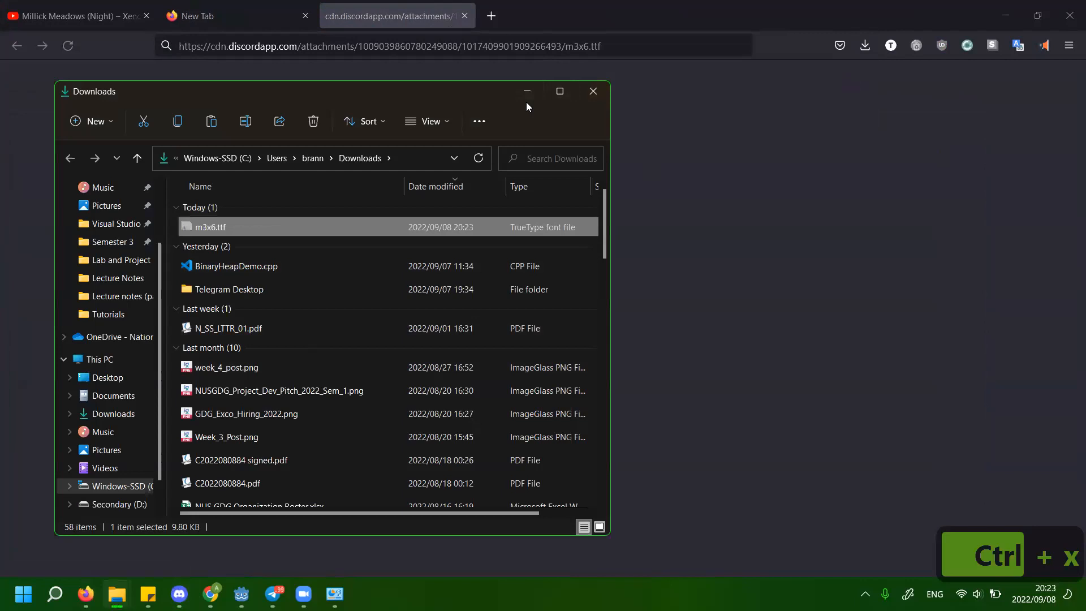
{"action": "left_click_drag", "start_coordinate": [431, 91], "coordinate": [764, 94]}
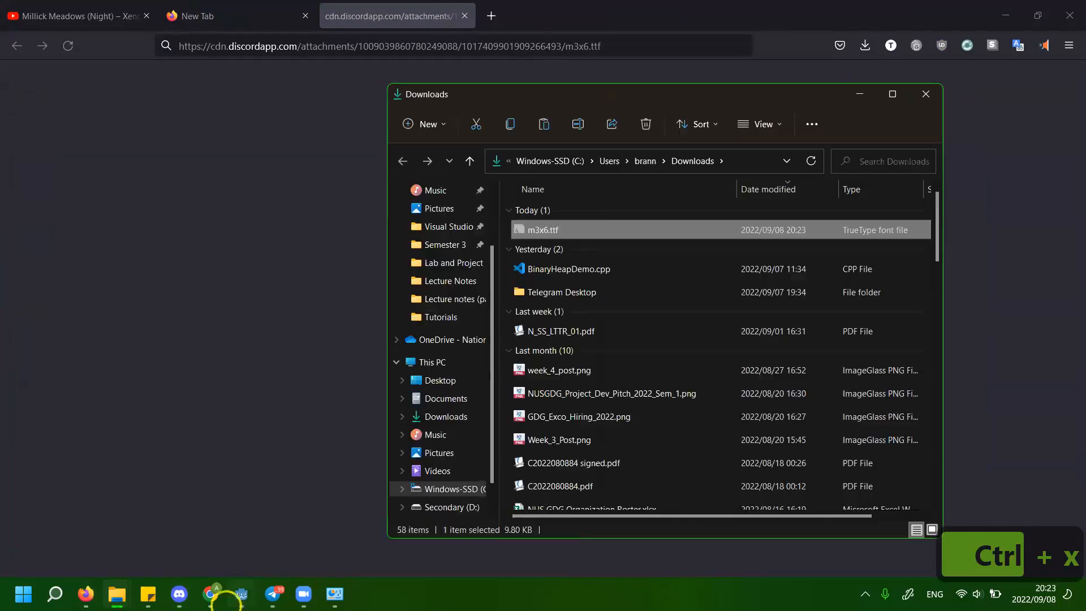
Move m3x6.ttf from the Downloads folder into the Godot project's assets/art folder and select it there.
{"action": "mouse_move", "coordinate": [226, 603]}
{"action": "left_click", "coordinate": [202, 539]}
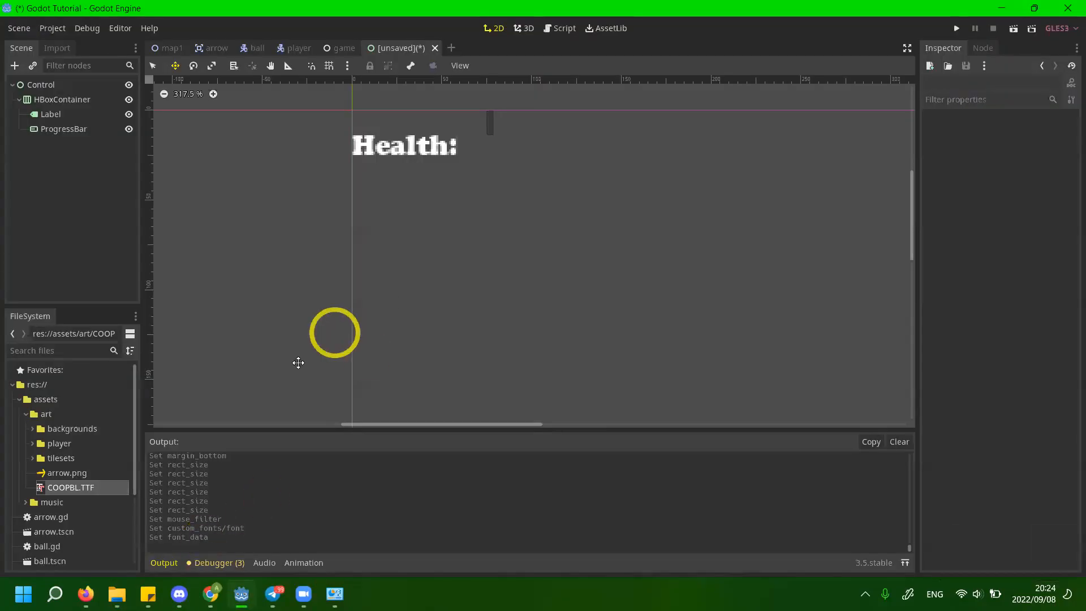
{"action": "left_click", "coordinate": [116, 593]}
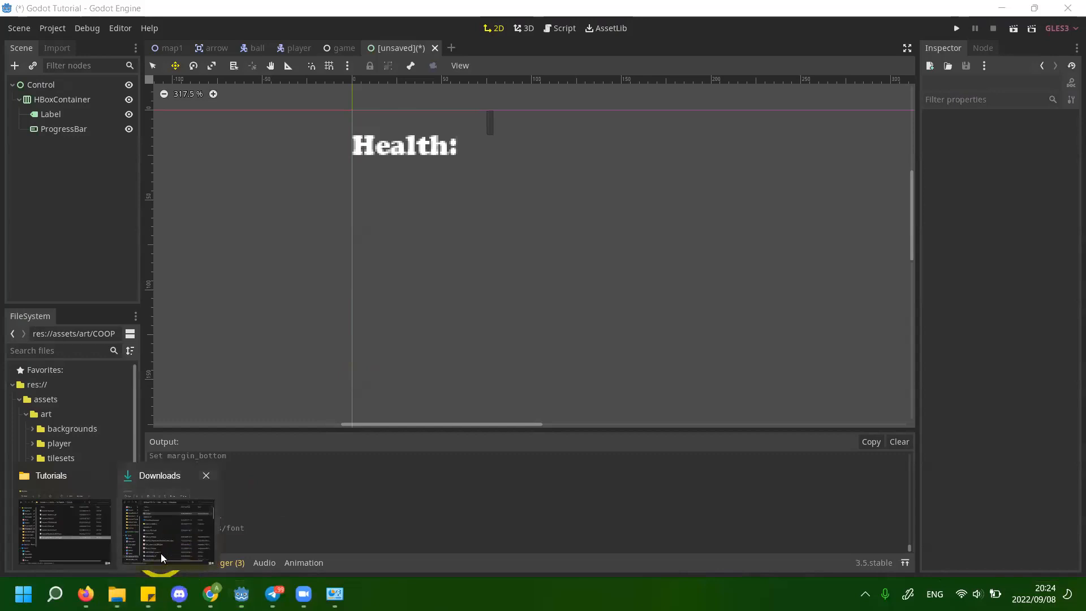
{"action": "left_click", "coordinate": [161, 558]}
{"action": "left_click_drag", "start_coordinate": [512, 231], "coordinate": [79, 490]}
{"action": "left_click", "coordinate": [81, 495]}
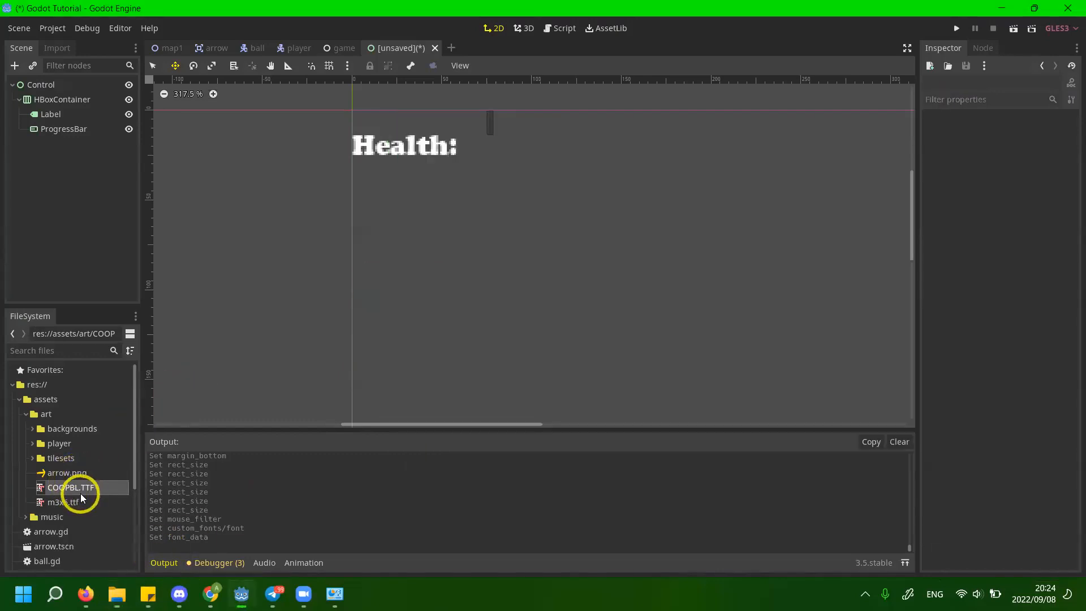
{"action": "left_click", "coordinate": [81, 502]}
Assign m3x6.ttf as the Font Data of the Health label's DynamicFont.
{"action": "mouse_move", "coordinate": [85, 594]}
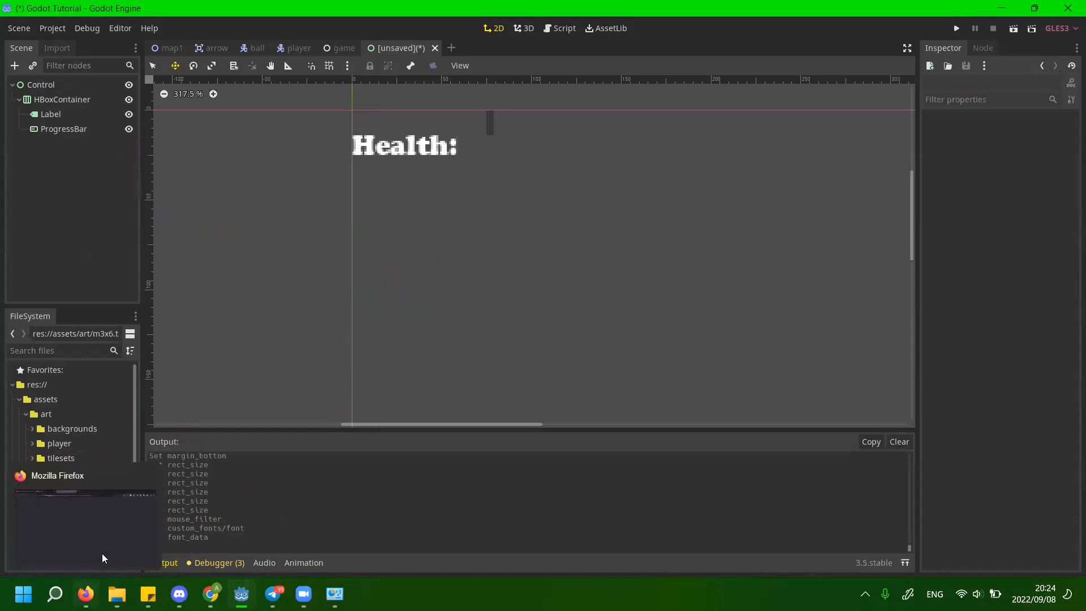
{"action": "left_click", "coordinate": [74, 113]}
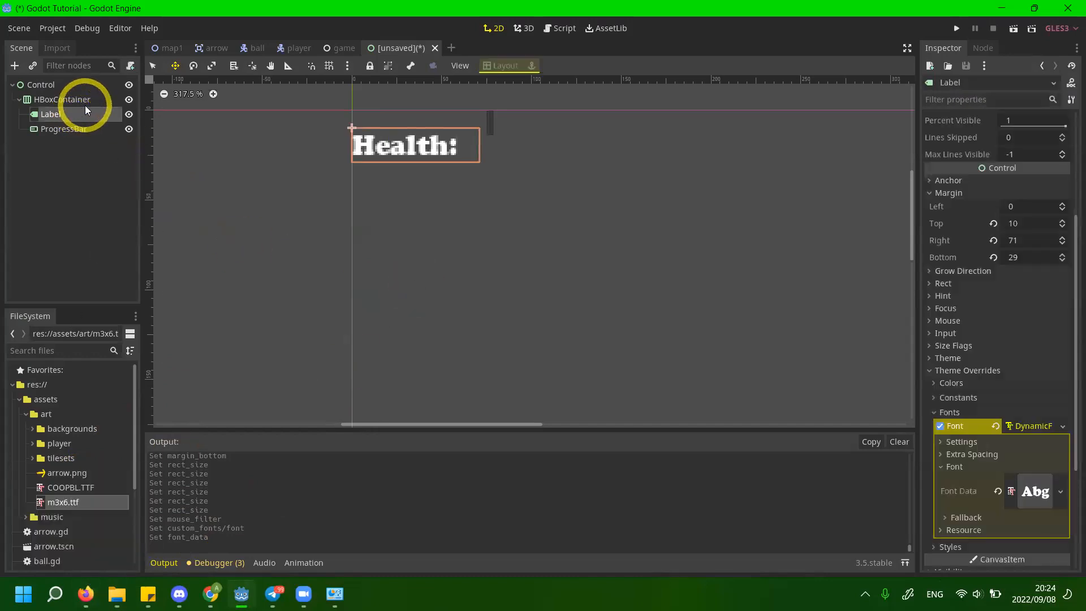
{"action": "left_click_drag", "start_coordinate": [74, 498], "coordinate": [1040, 494]}
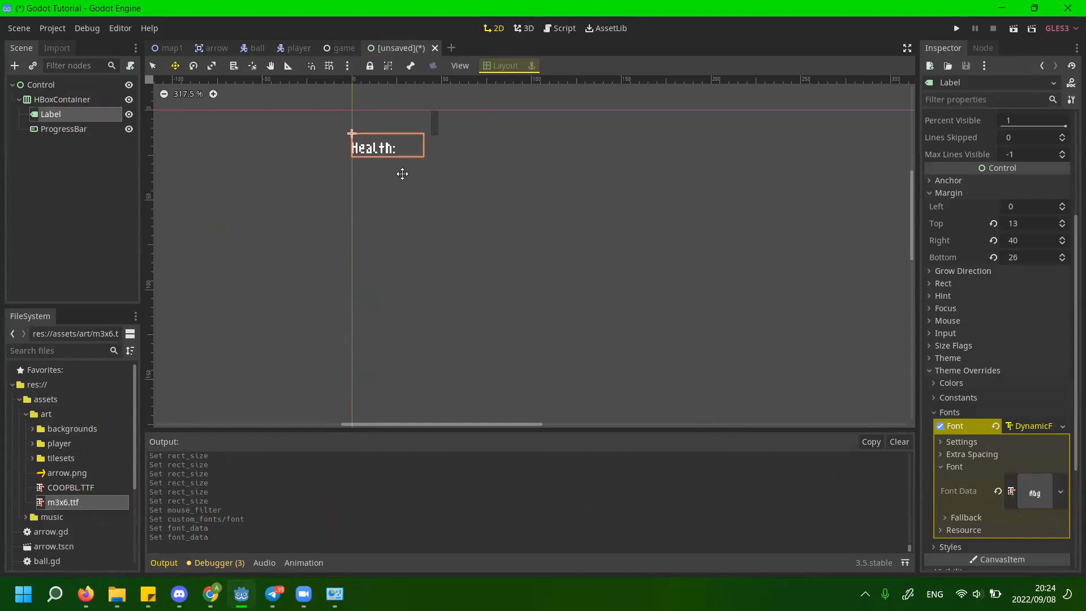
{"action": "scroll", "coordinate": [396, 181], "scroll_direction": "up", "scroll_amount": 3}
{"action": "middle_click_drag", "start_coordinate": [413, 170], "coordinate": [386, 256]}
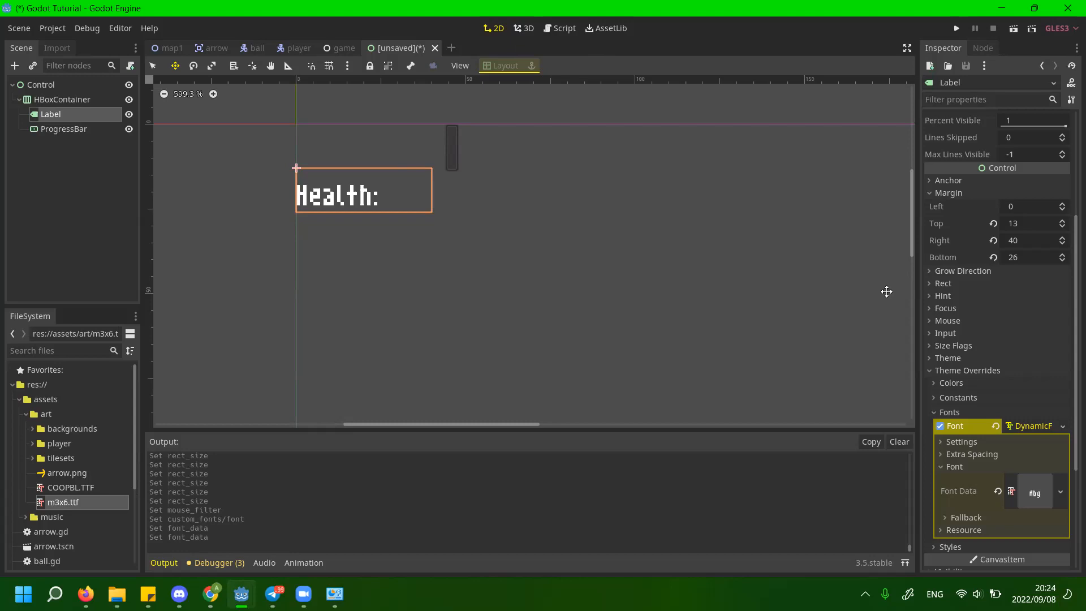
{"action": "left_click_drag", "start_coordinate": [393, 192], "coordinate": [463, 196]}
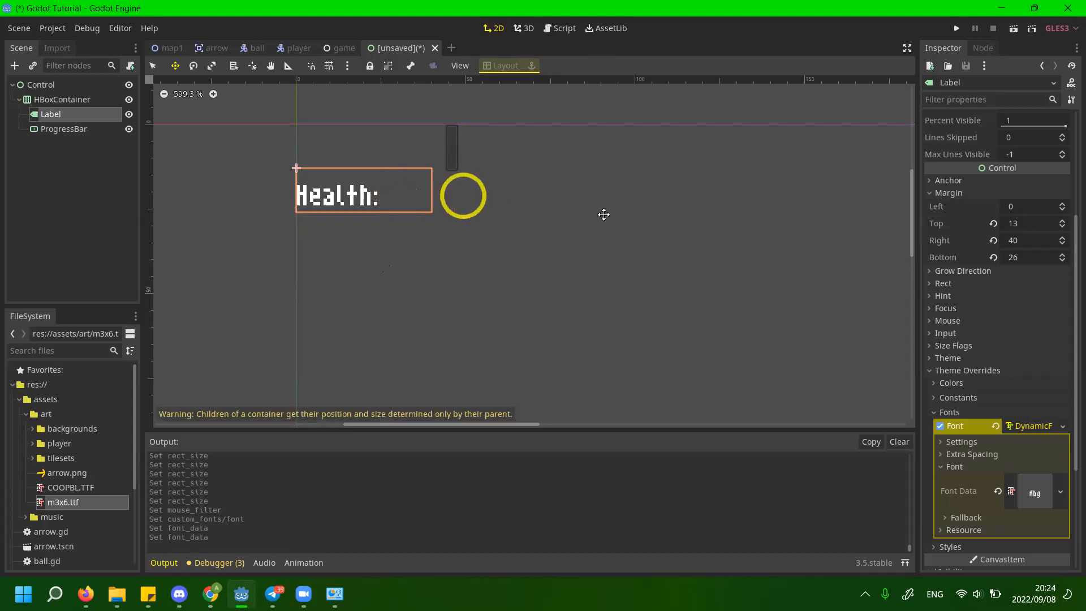
Examine the Health label's theme override groups: Colors, Constants, Fonts and Styles.
{"action": "scroll", "coordinate": [998, 406], "scroll_direction": "down", "scroll_amount": 5}
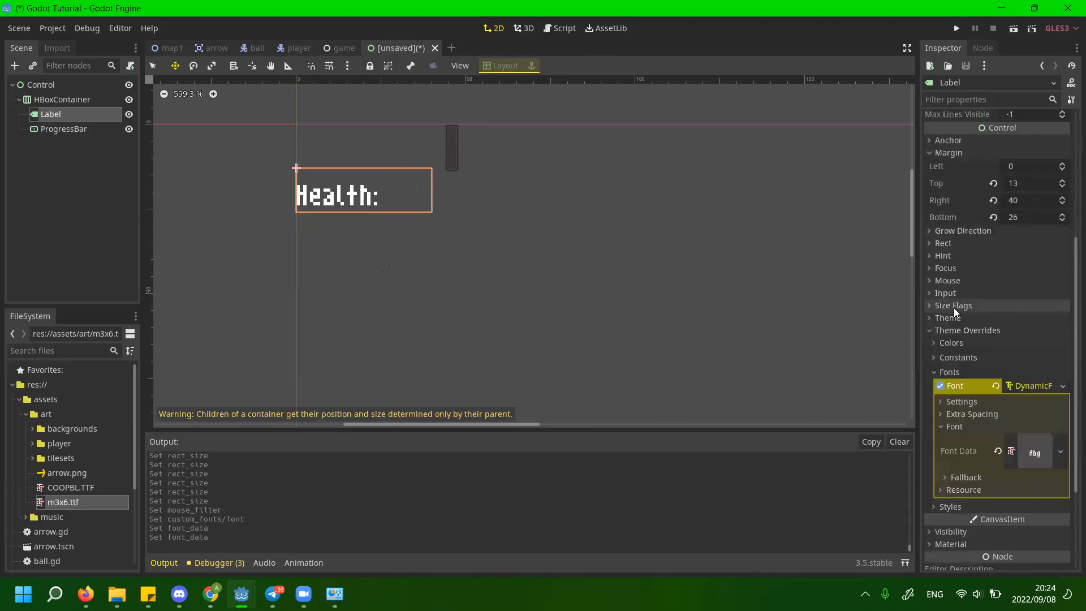
{"action": "left_click", "coordinate": [958, 236]}
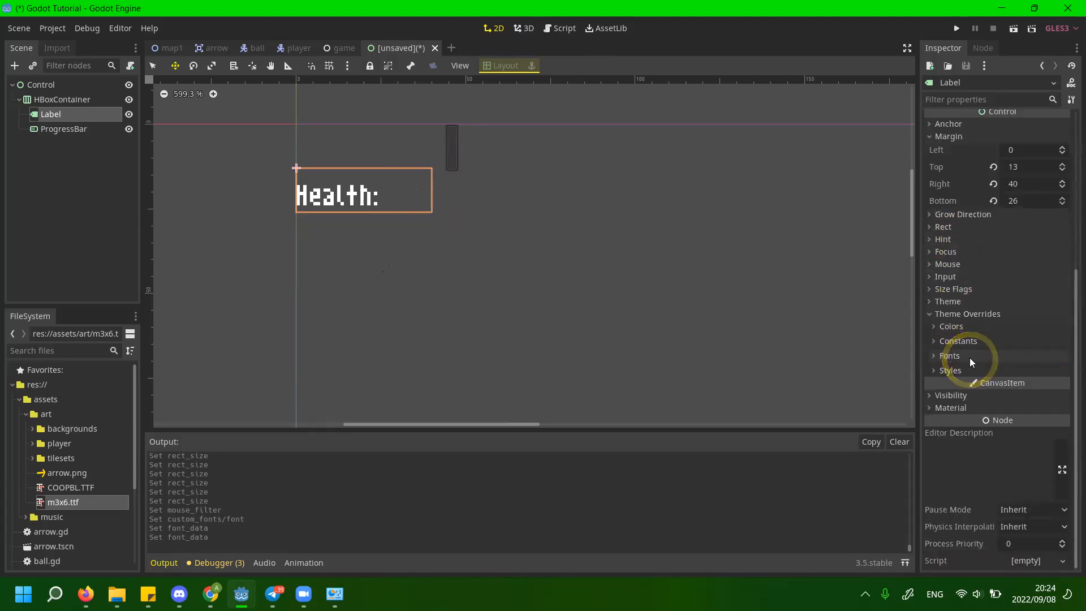
{"action": "left_click", "coordinate": [972, 343]}
{"action": "left_click", "coordinate": [973, 341]}
{"action": "left_click", "coordinate": [973, 328]}
{"action": "left_click", "coordinate": [973, 328]}
{"action": "left_click", "coordinate": [970, 341]}
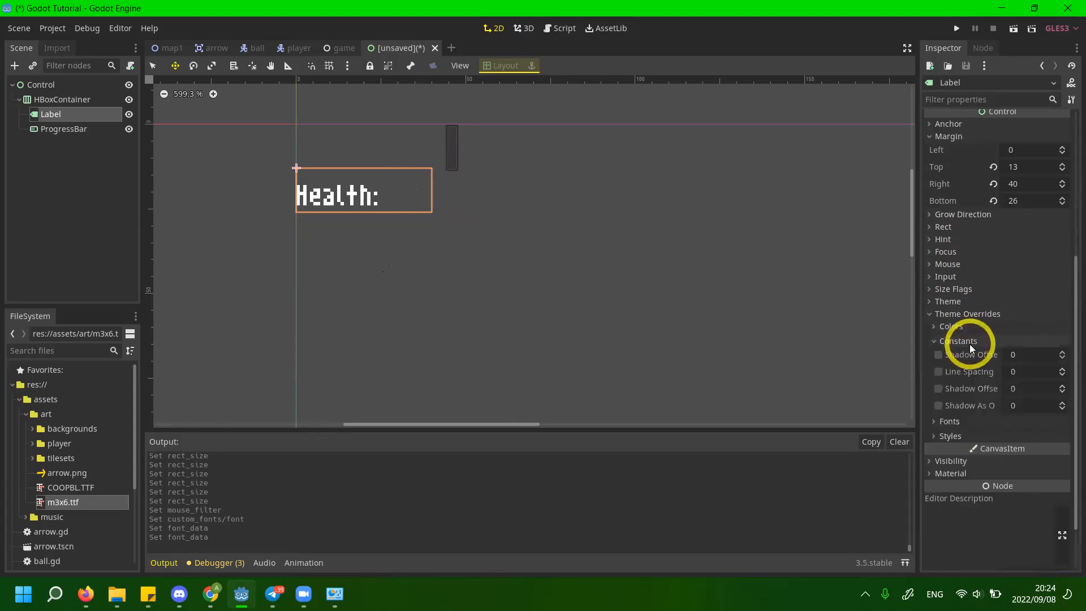
{"action": "left_click", "coordinate": [969, 343]}
{"action": "left_click", "coordinate": [969, 371]}
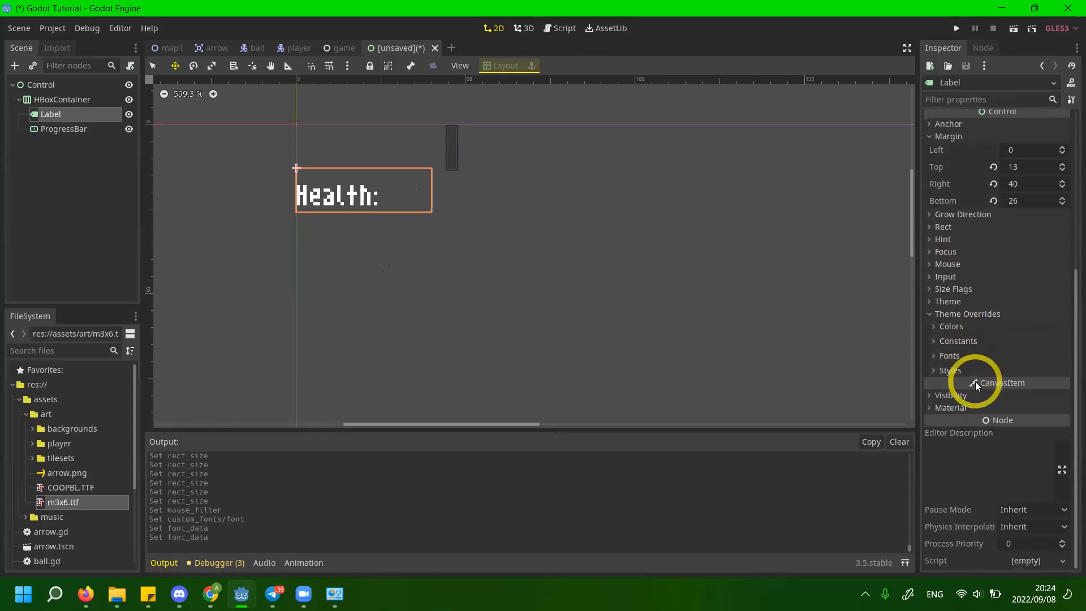
Switch to Firefox, resume the paused YouTube soundtrack video, and return to Godot.
{"action": "left_click", "coordinate": [85, 593]}
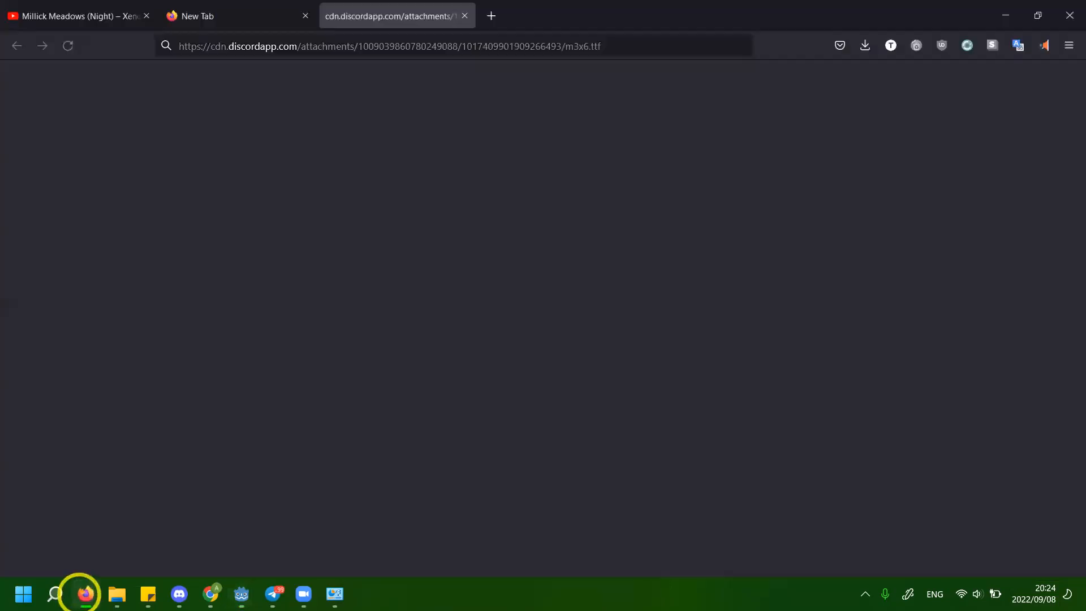
{"action": "left_click", "coordinate": [79, 12]}
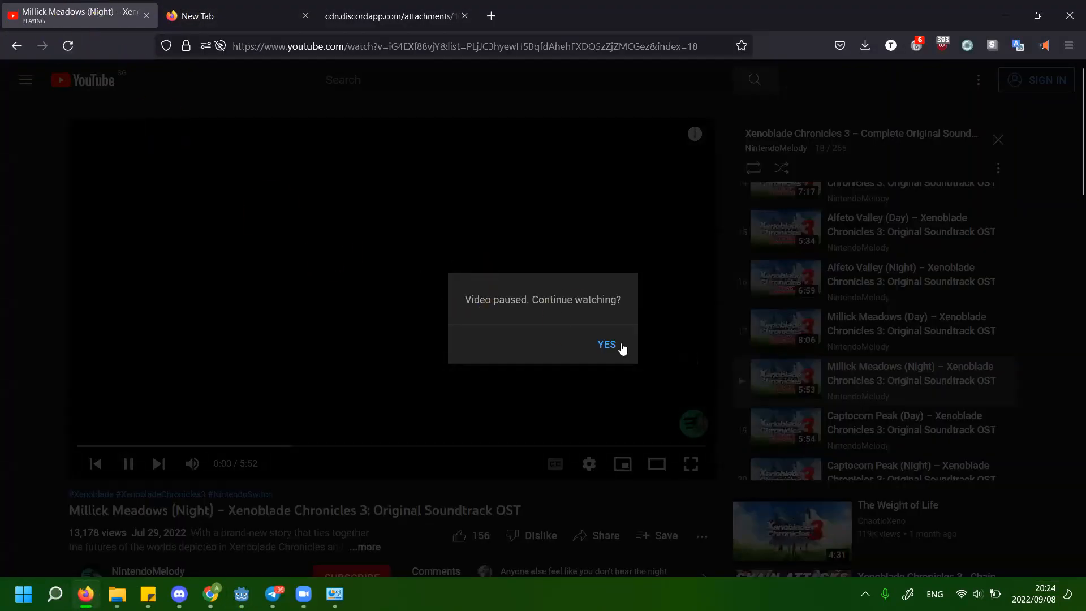
{"action": "left_click", "coordinate": [622, 348]}
{"action": "key", "text": "alt+Tab"}
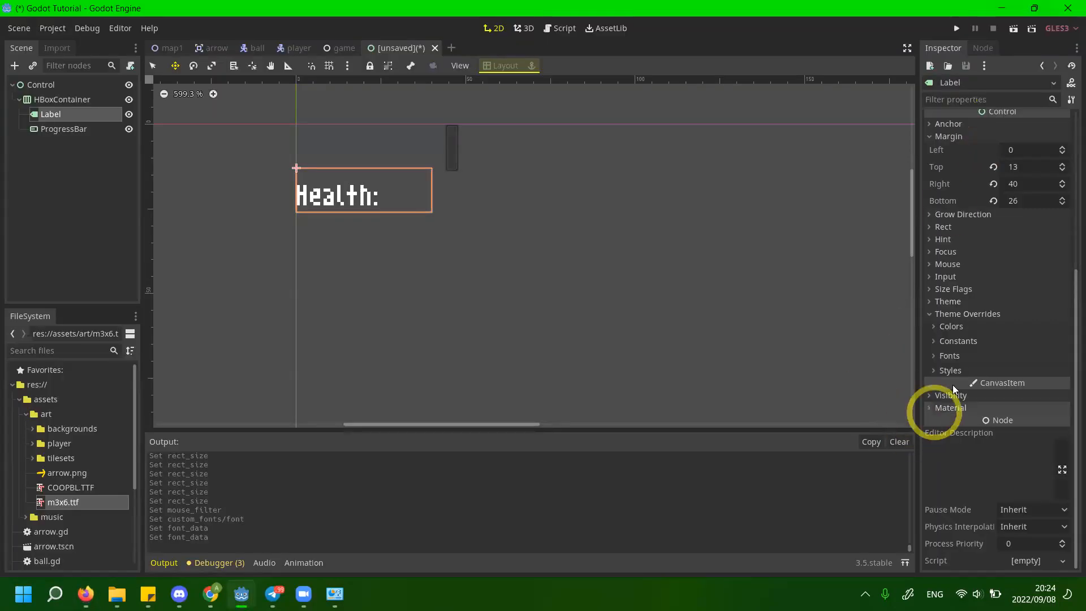
Try the Health label's Uppercase, Clip Text and Autowrap options, switch each back off, and check its vertical and horizontal alignment choices.
{"action": "left_click", "coordinate": [964, 396]}
{"action": "left_click", "coordinate": [964, 396]}
{"action": "middle_click_drag", "start_coordinate": [466, 285], "coordinate": [458, 281]}
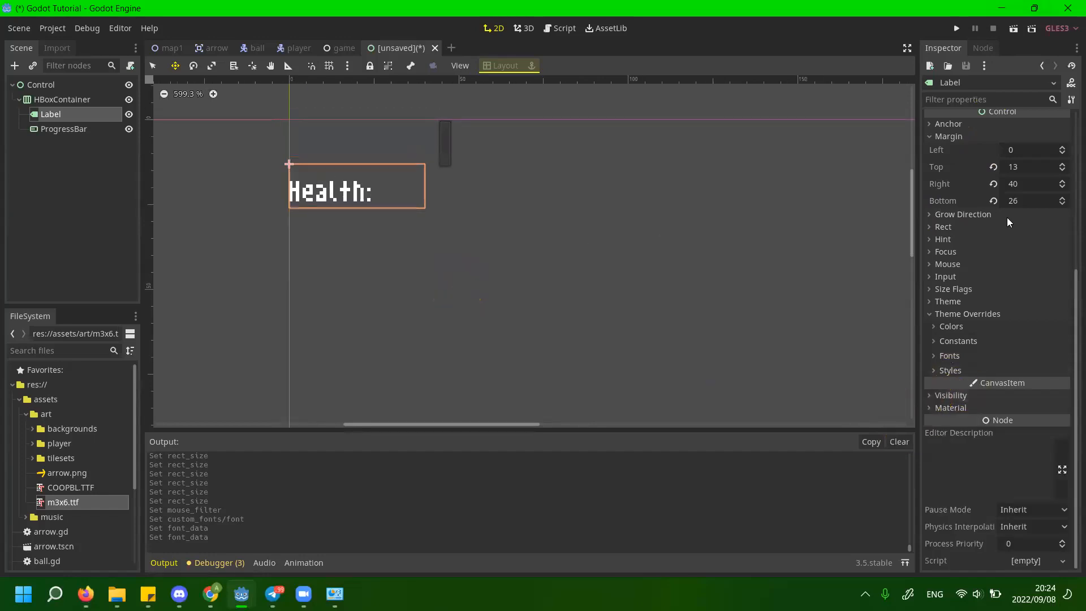
{"action": "scroll", "coordinate": [1007, 217], "scroll_direction": "up", "scroll_amount": 5}
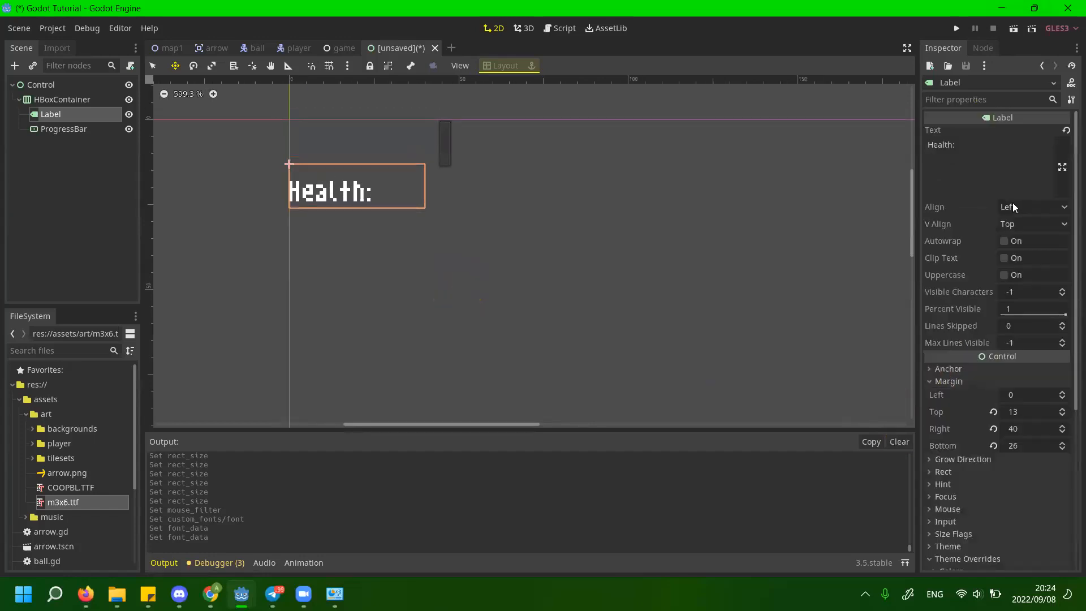
{"action": "left_click", "coordinate": [1004, 275]}
{"action": "left_click", "coordinate": [1005, 275]}
{"action": "left_click", "coordinate": [1004, 258]}
{"action": "left_click", "coordinate": [1003, 259]}
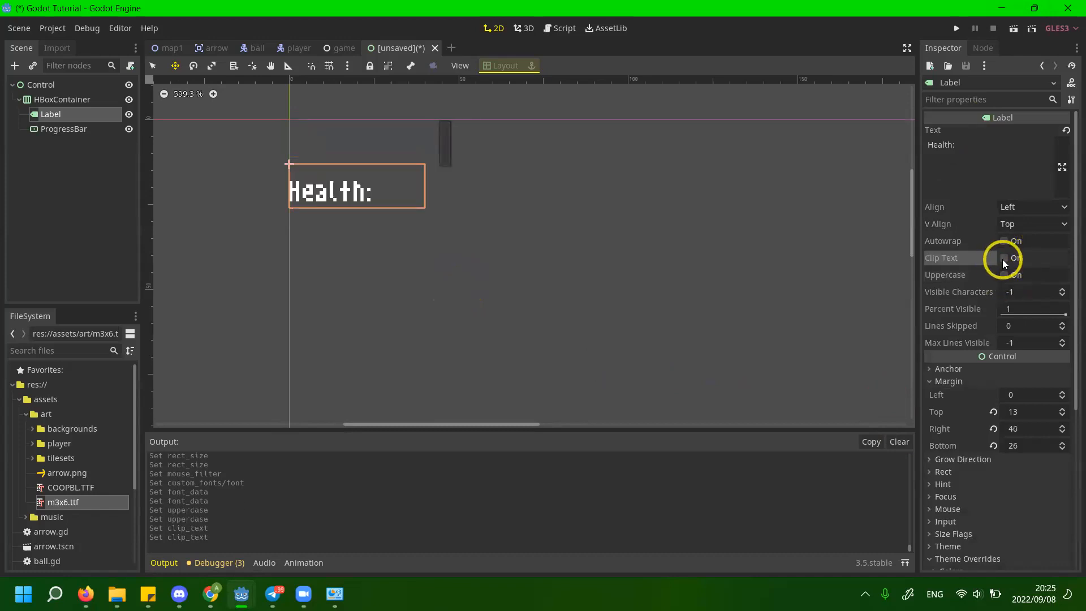
{"action": "left_click", "coordinate": [1003, 242]}
{"action": "left_click", "coordinate": [1003, 243]}
{"action": "left_click", "coordinate": [1007, 225]}
{"action": "left_click", "coordinate": [1013, 220]}
{"action": "left_click", "coordinate": [1019, 204]}
{"action": "left_click", "coordinate": [1019, 225]}
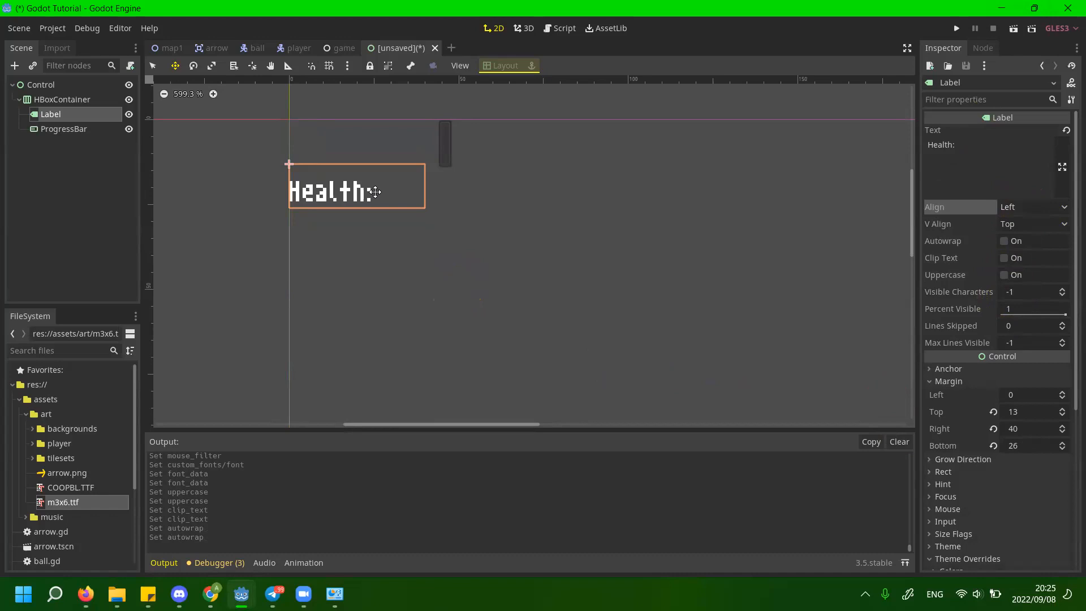
Try to move the Health label in the viewport and check its Anchor settings.
{"action": "left_click_drag", "start_coordinate": [396, 192], "coordinate": [228, 135]}
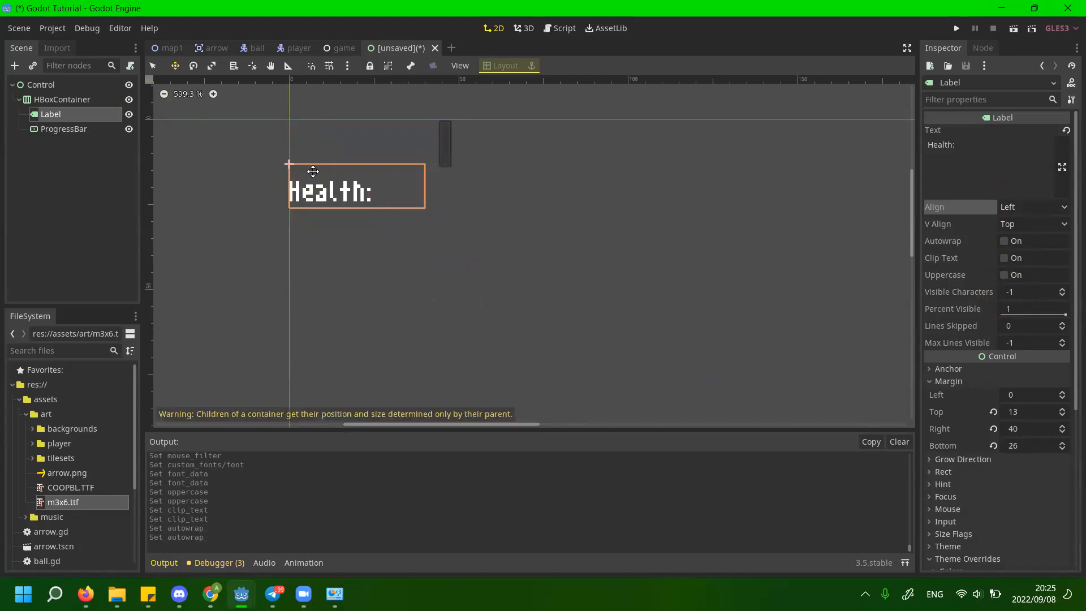
{"action": "scroll", "coordinate": [298, 164], "scroll_direction": "down", "scroll_amount": 2}
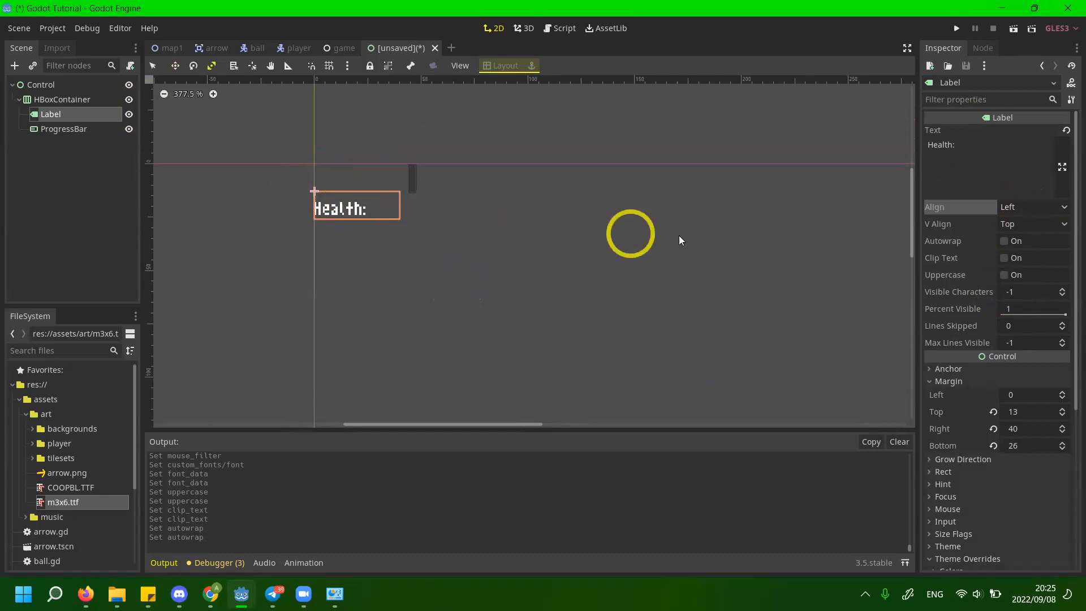
{"action": "left_click", "coordinate": [971, 368]}
{"action": "left_click", "coordinate": [971, 367]}
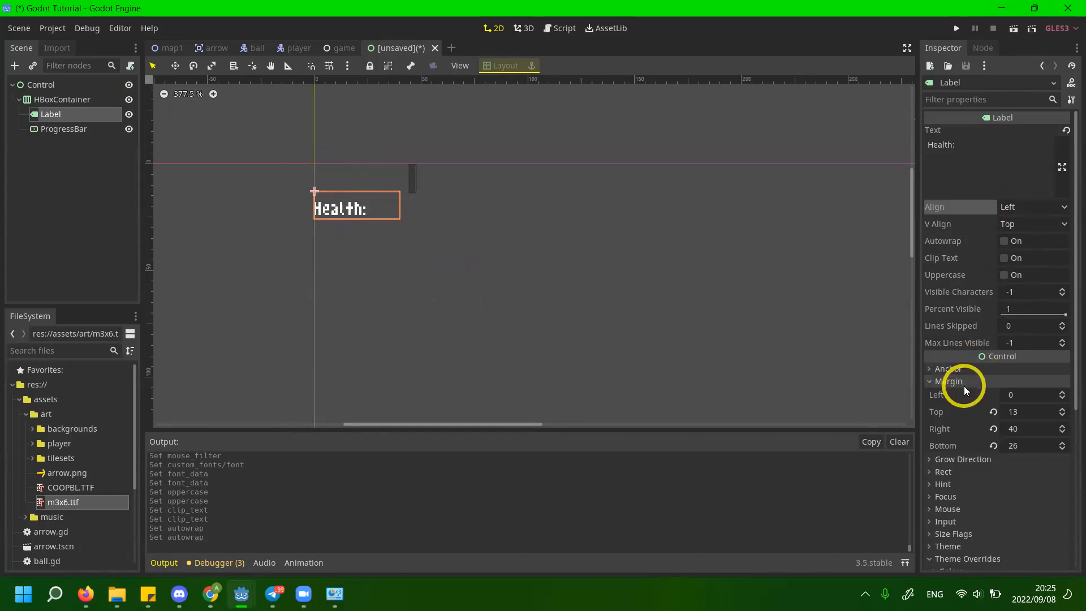
{"action": "left_click", "coordinate": [971, 368]}
{"action": "left_click", "coordinate": [973, 369]}
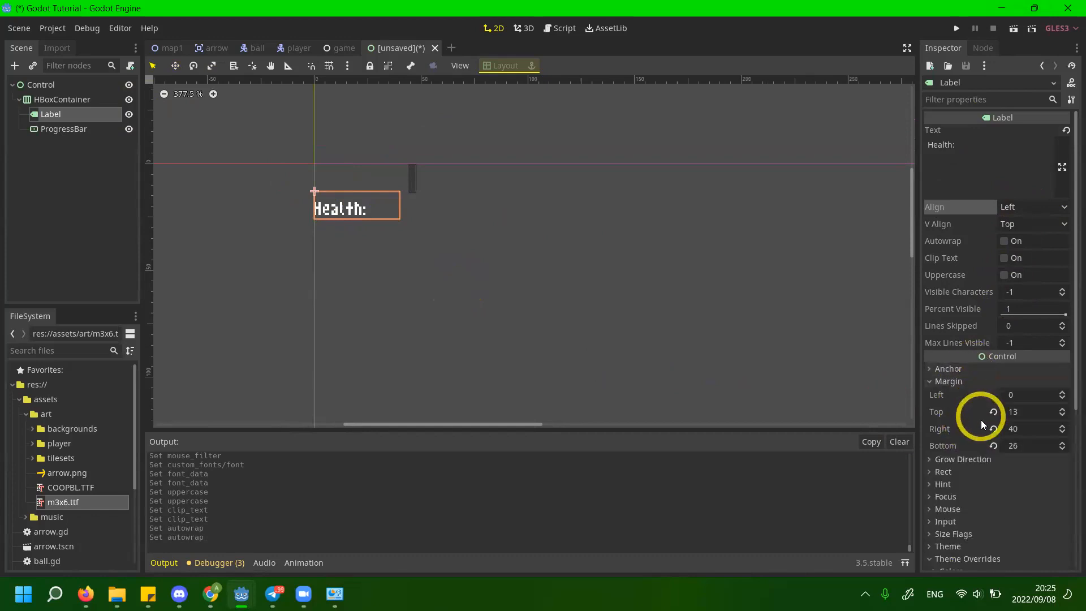
Try other Stretch Ratio values in the Health label's size flags and restore the ratio to 1.
{"action": "scroll", "coordinate": [981, 420], "scroll_direction": "down", "scroll_amount": 2}
{"action": "left_click", "coordinate": [983, 419]}
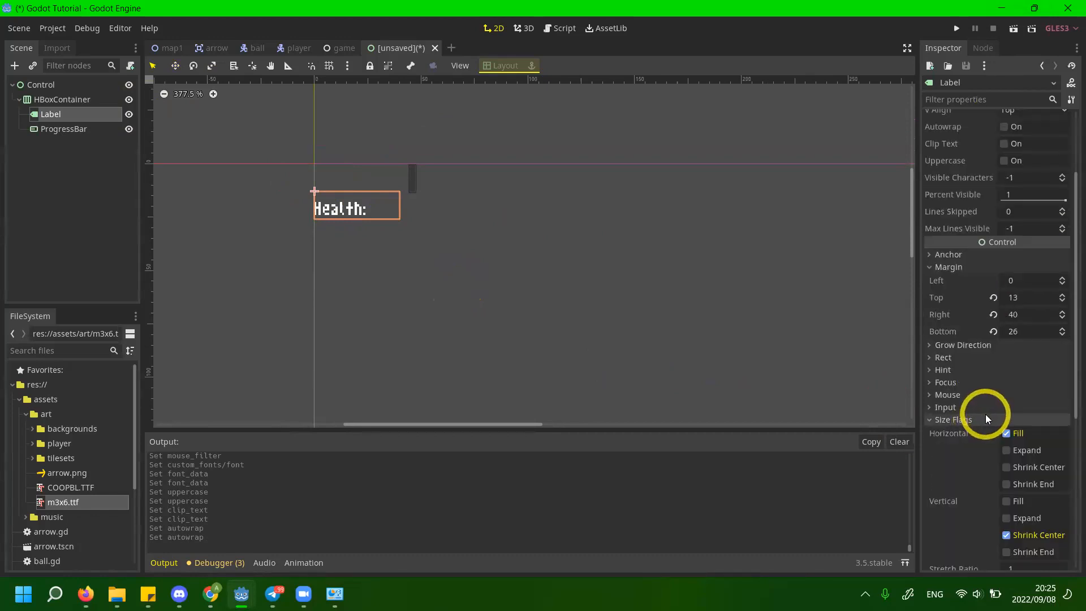
{"action": "scroll", "coordinate": [986, 416], "scroll_direction": "down", "scroll_amount": 1}
{"action": "scroll", "coordinate": [994, 439], "scroll_direction": "down", "scroll_amount": 1}
{"action": "left_click_drag", "start_coordinate": [999, 451], "coordinate": [648, 323]}
{"action": "left_click", "coordinate": [1047, 455]}
{"action": "type", "text": "1"}
{"action": "key", "text": "Return"}
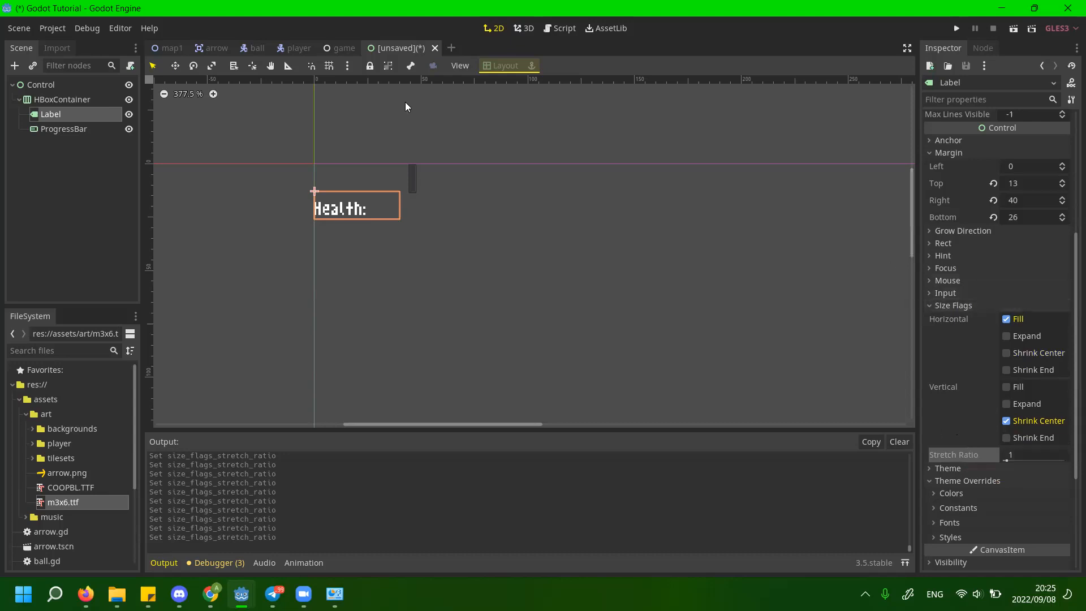
{"action": "key", "text": "ctrl+s"}
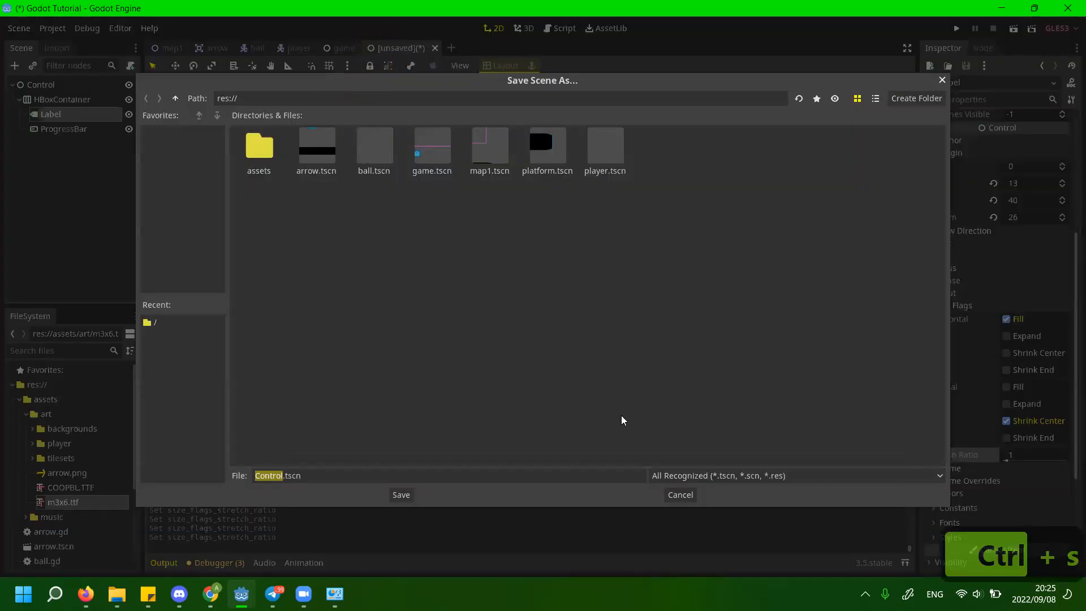
{"action": "left_click", "coordinate": [682, 496]}
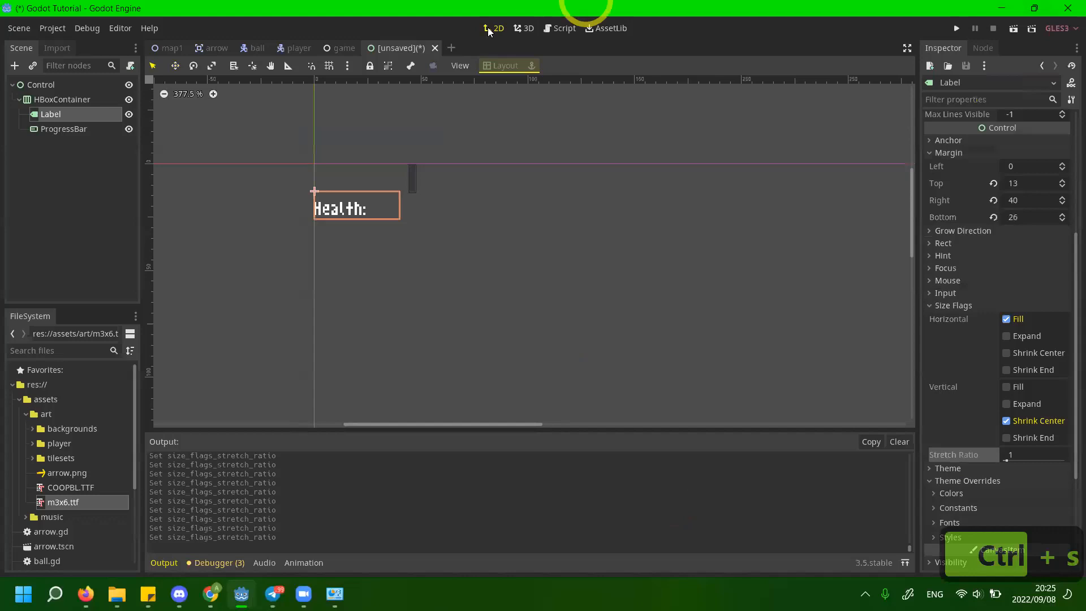
{"action": "left_click", "coordinate": [64, 84]}
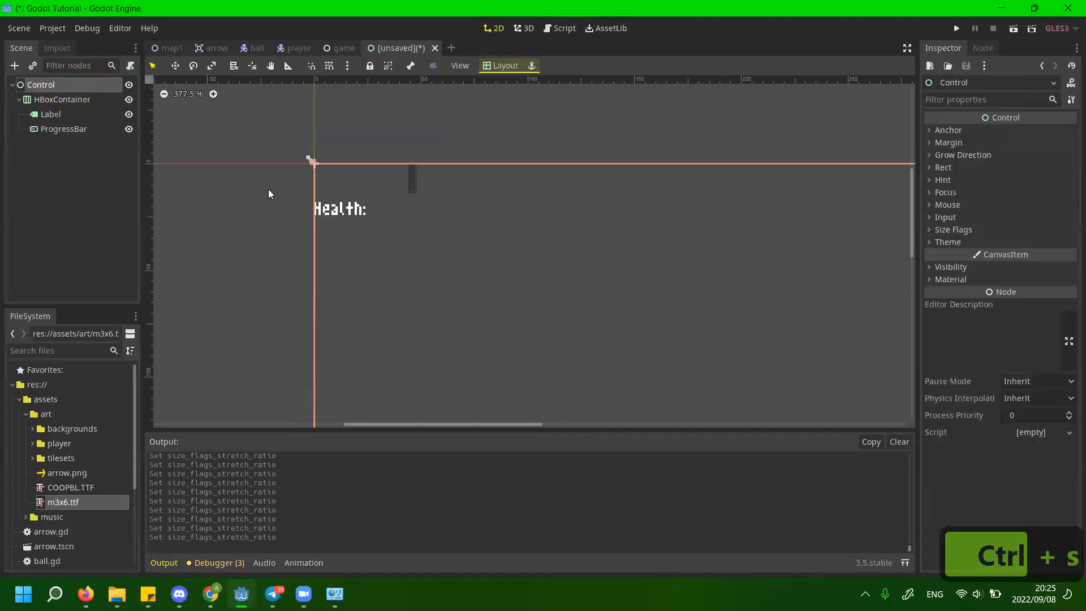
{"action": "left_click", "coordinate": [73, 129]}
{"action": "left_click", "coordinate": [76, 113]}
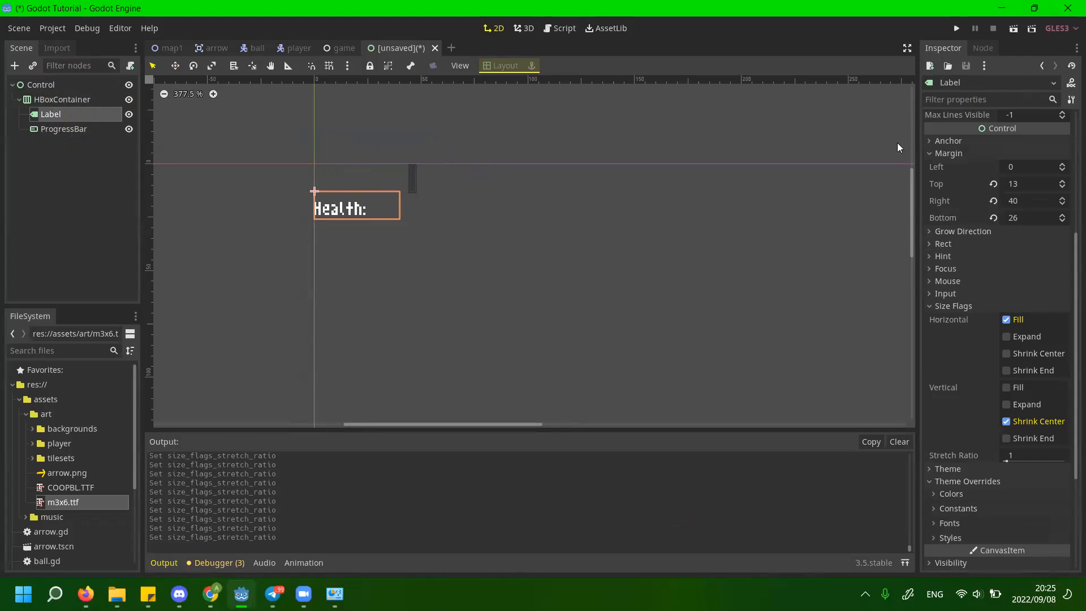
{"action": "left_click", "coordinate": [45, 88]}
Set the size of the Health label's DynamicFont to 28.
{"action": "left_click", "coordinate": [49, 113]}
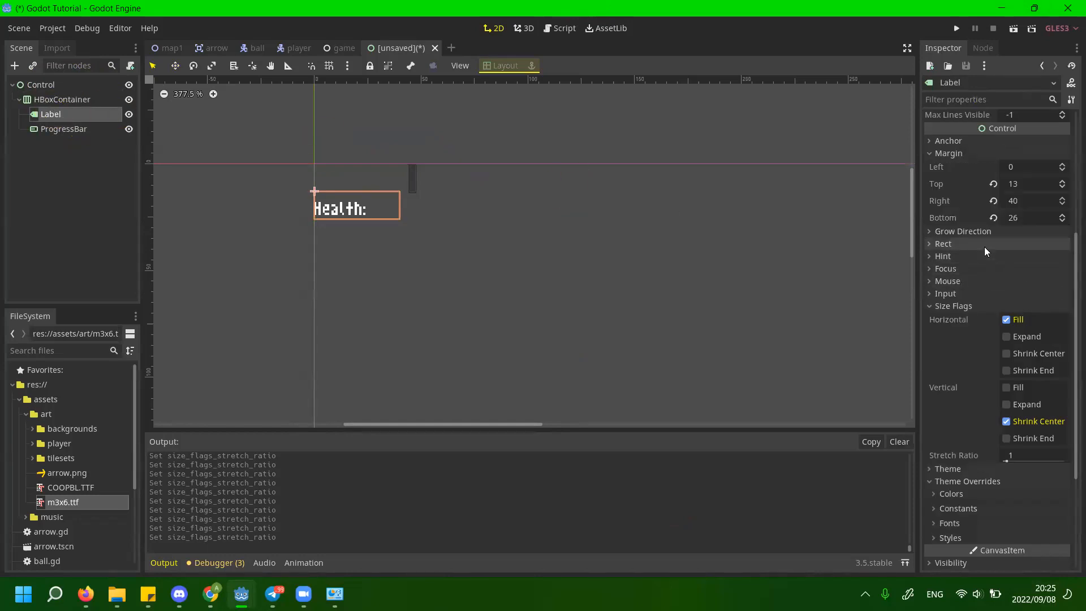
{"action": "scroll", "coordinate": [994, 471], "scroll_direction": "down", "scroll_amount": 3}
{"action": "left_click", "coordinate": [986, 370]}
{"action": "left_click", "coordinate": [987, 370]}
{"action": "left_click", "coordinate": [985, 355]}
{"action": "left_click", "coordinate": [986, 387]}
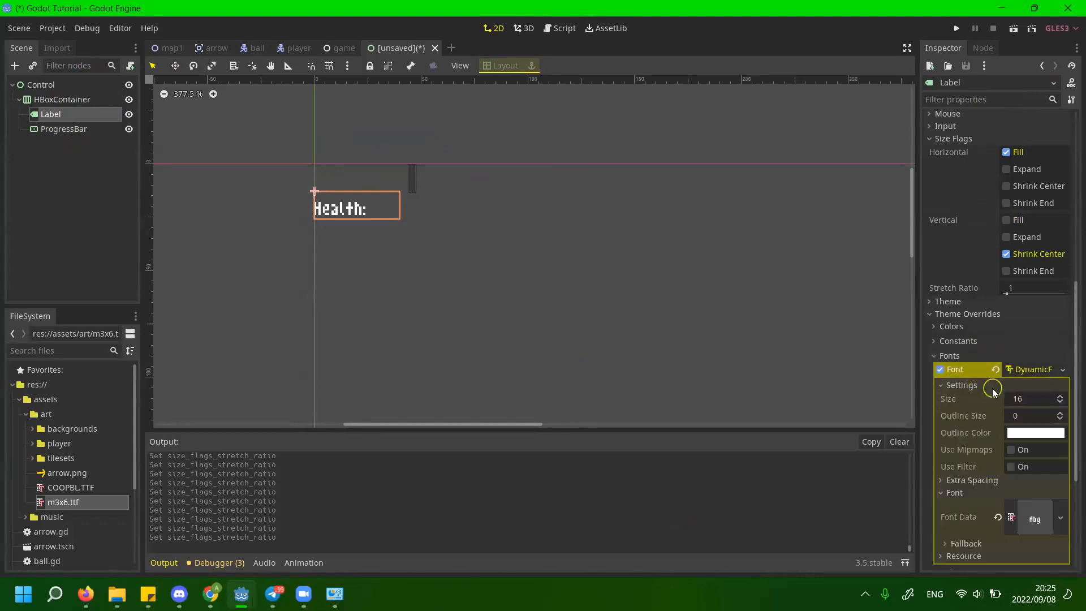
{"action": "left_click", "coordinate": [1038, 396]}
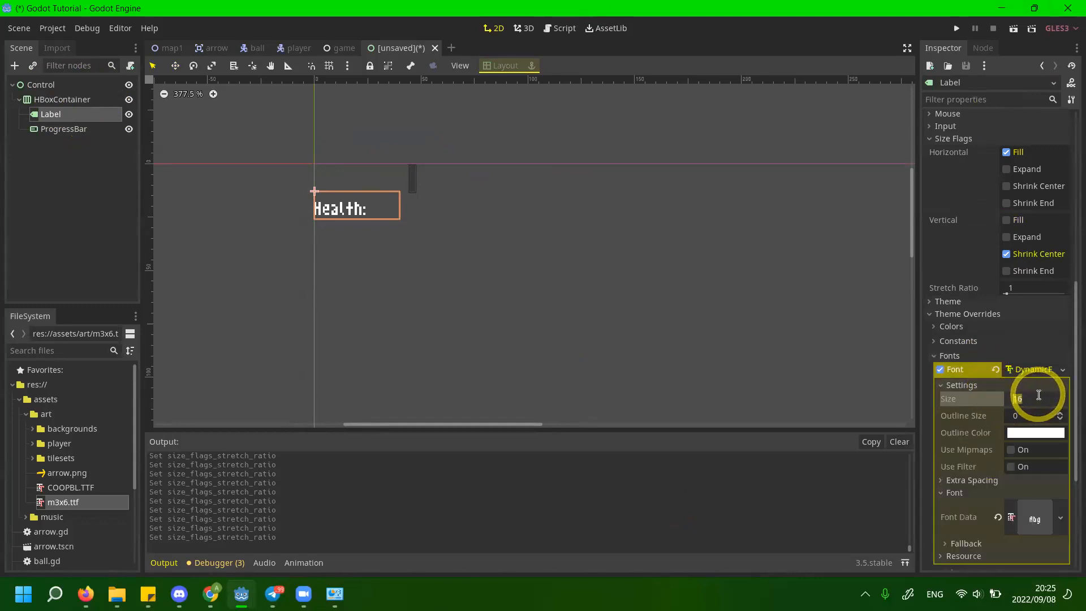
{"action": "type", "text": "28"}
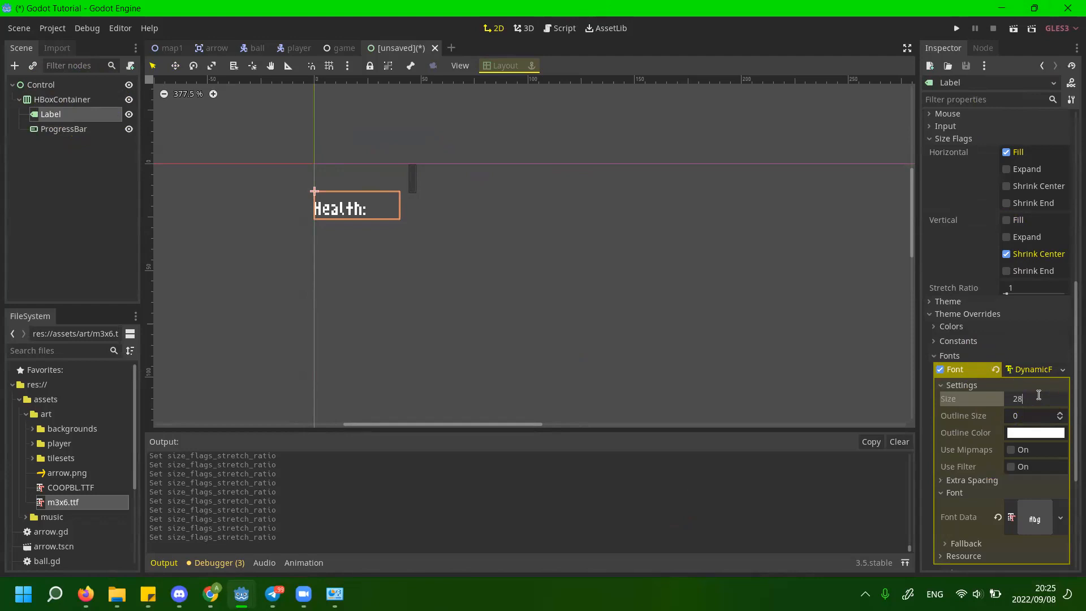
{"action": "key", "text": "Return"}
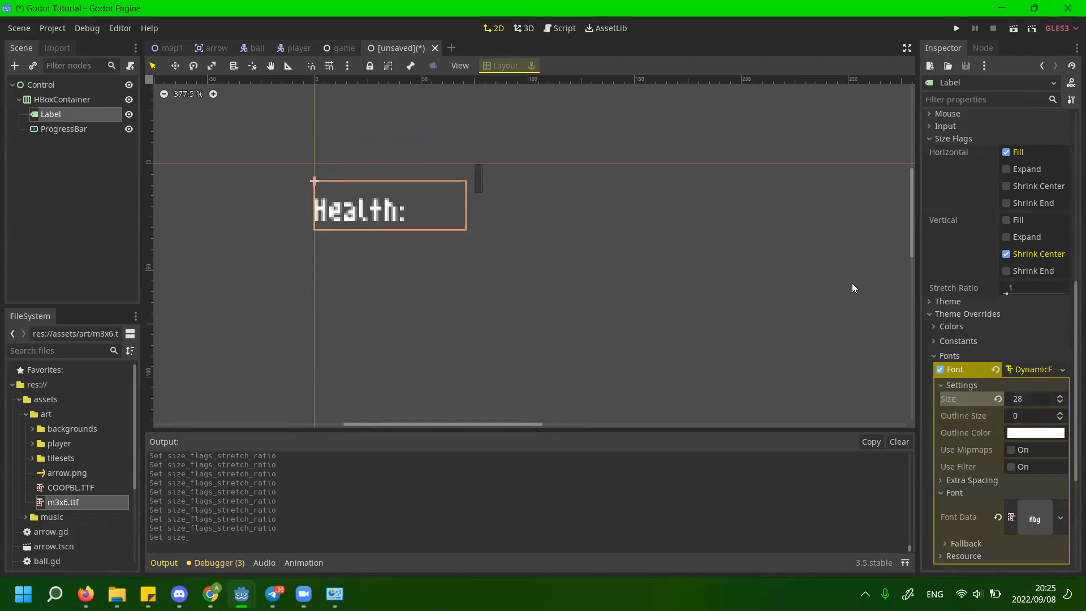
{"action": "scroll", "coordinate": [406, 234], "scroll_direction": "up", "scroll_amount": 2}
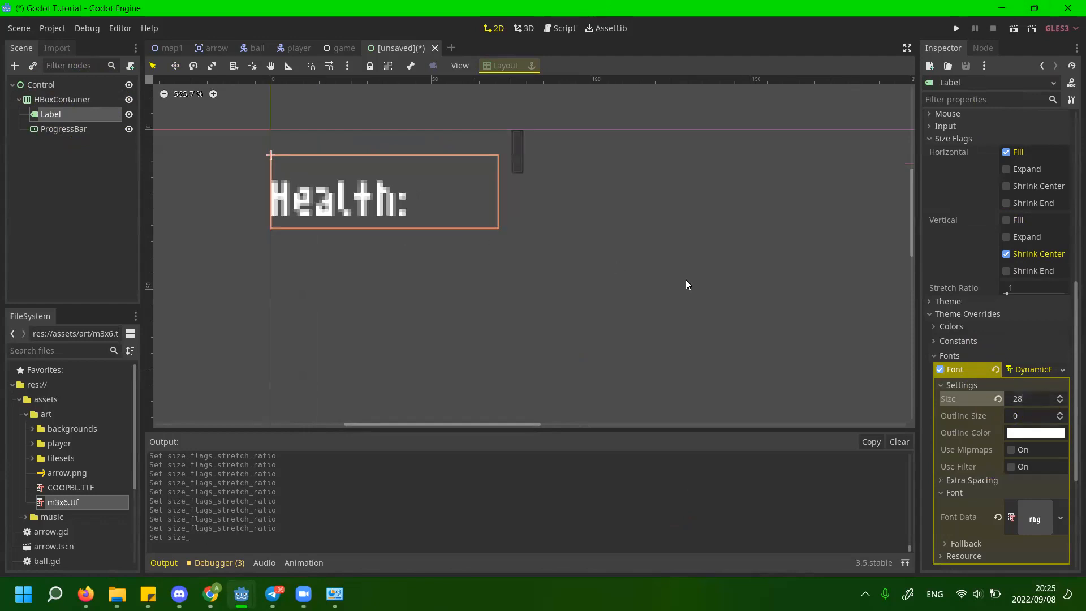
Try the Use Filter and Use Mipmaps options of the Health label's font and switch both back off.
{"action": "left_click", "coordinate": [1011, 467]}
{"action": "left_click", "coordinate": [1012, 467]}
{"action": "left_click", "coordinate": [1010, 451]}
{"action": "left_click", "coordinate": [1010, 450]}
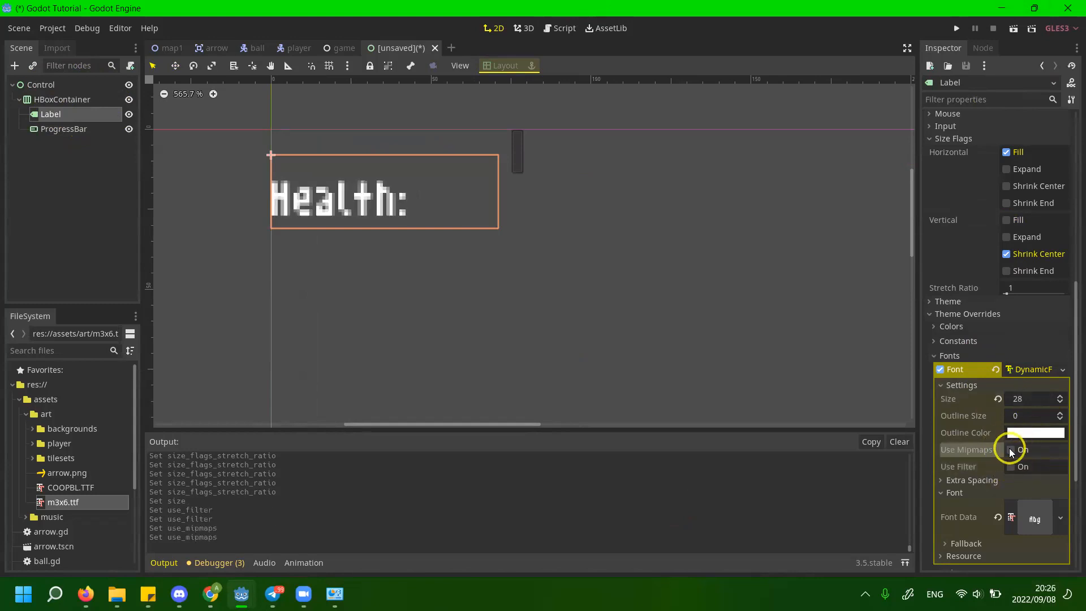
Set the Health label font's outline size to 0 and the alpha of its outline color to 0.
{"action": "left_click", "coordinate": [1013, 434]}
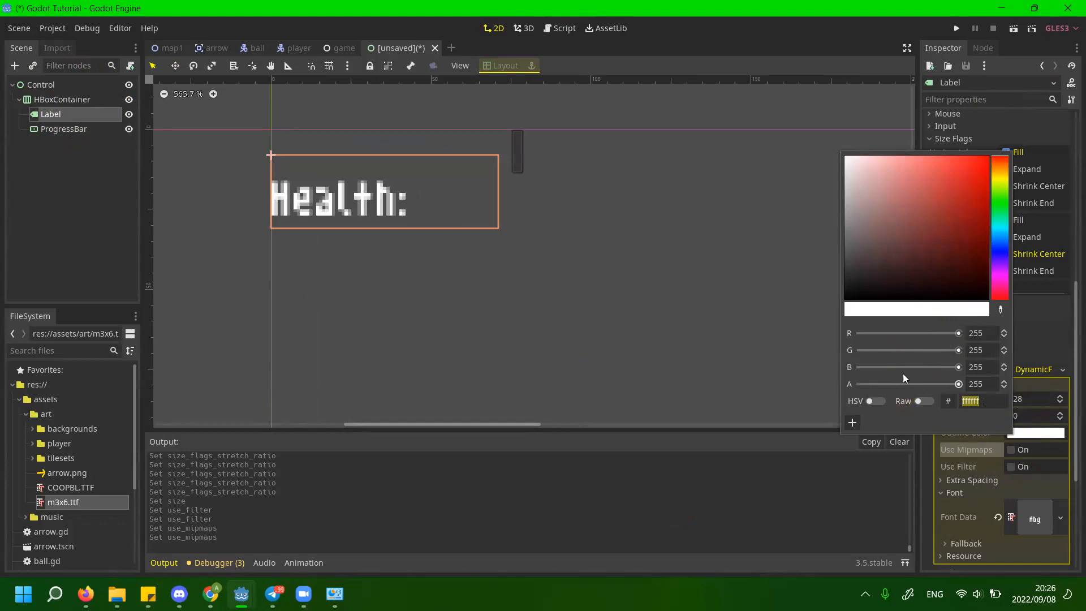
{"action": "left_click", "coordinate": [1059, 416]}
{"action": "left_click", "coordinate": [1027, 416]}
{"action": "type", "text": "0"}
{"action": "left_click", "coordinate": [1031, 434]}
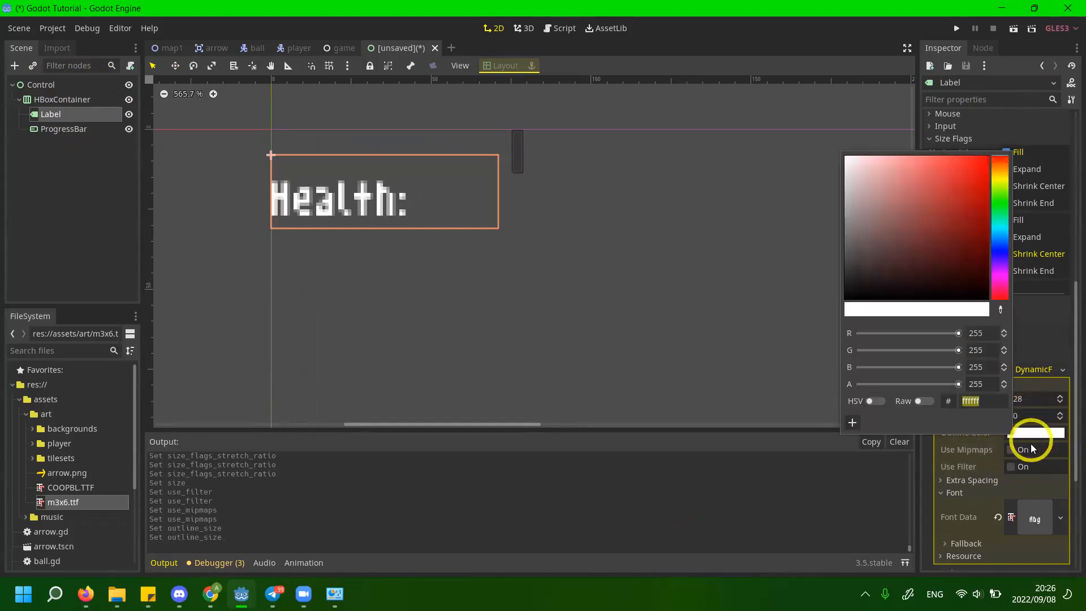
{"action": "left_click", "coordinate": [977, 384]}
{"action": "key", "text": "Return"}
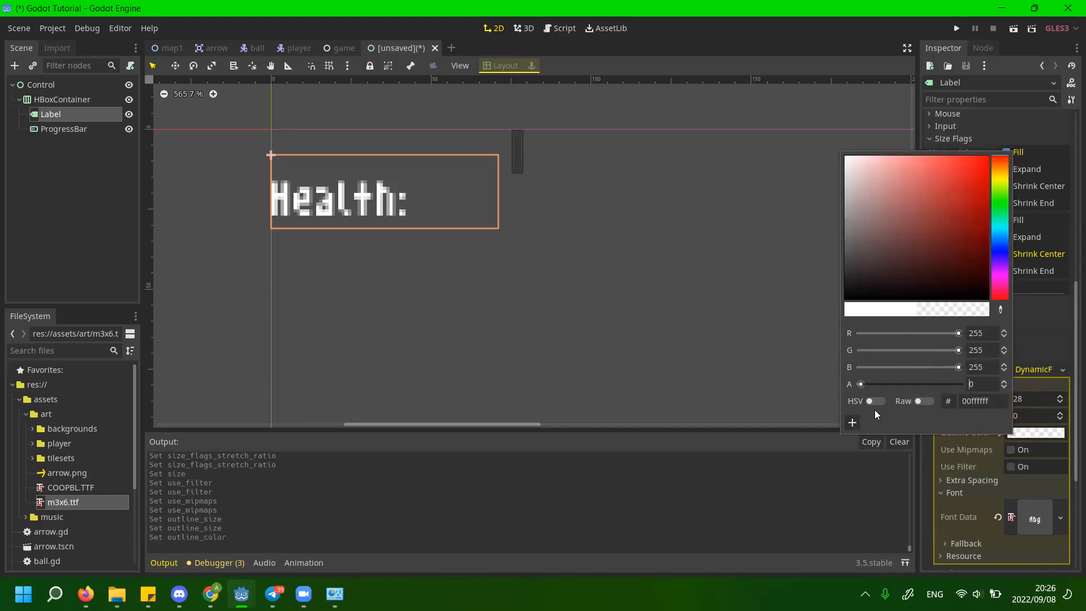
Try the font's Use Filter option once more, switch it back off, and check the Extra Spacing settings.
{"action": "left_click", "coordinate": [1012, 461]}
{"action": "left_click", "coordinate": [1012, 464]}
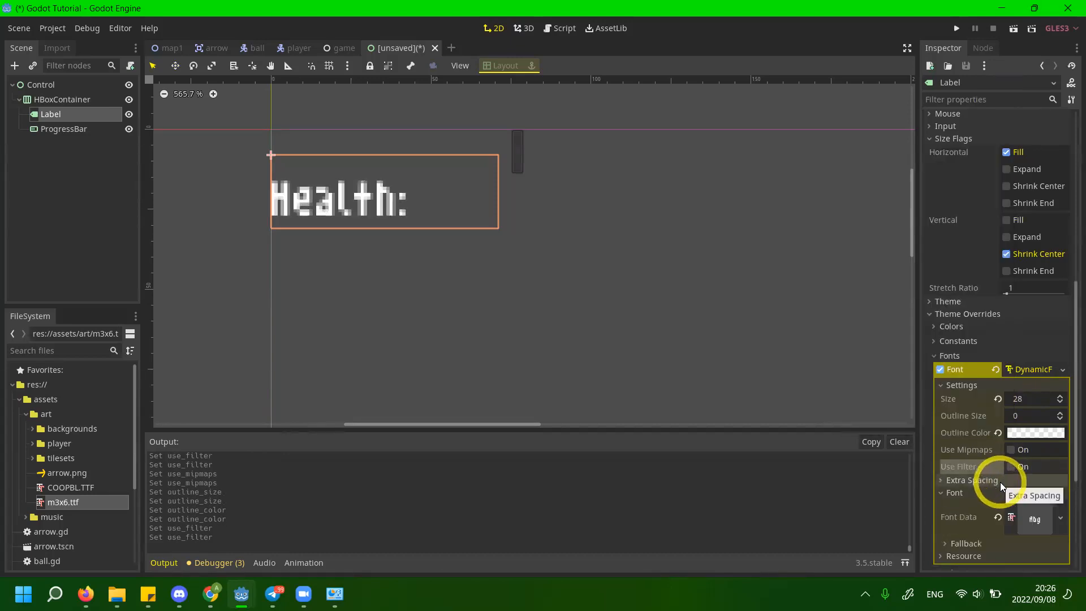
{"action": "scroll", "coordinate": [999, 472], "scroll_direction": "down", "scroll_amount": 1}
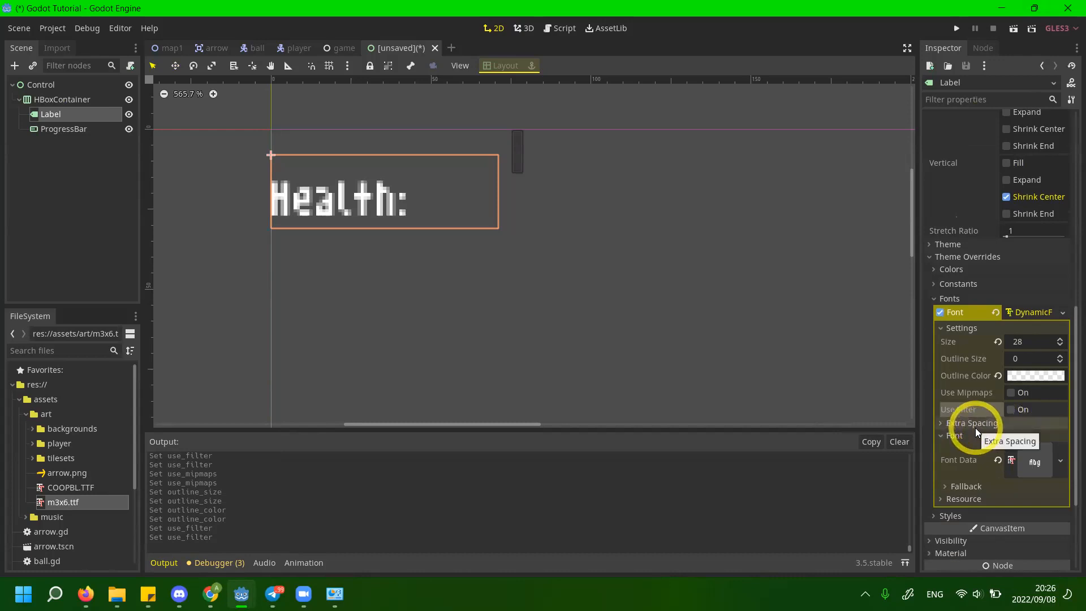
{"action": "left_click", "coordinate": [1006, 434]}
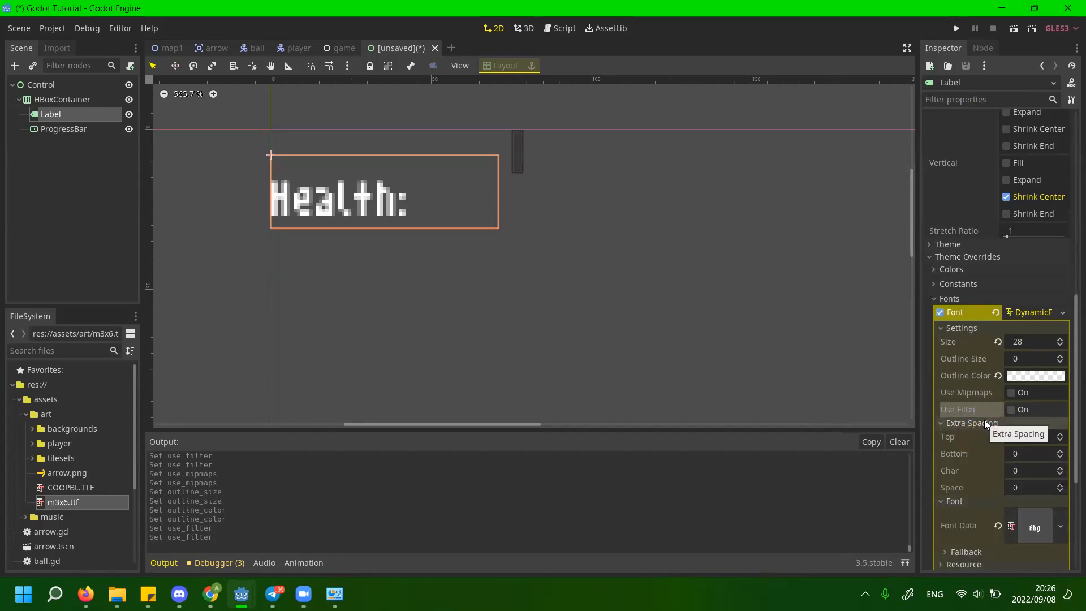
{"action": "left_click", "coordinate": [985, 421]}
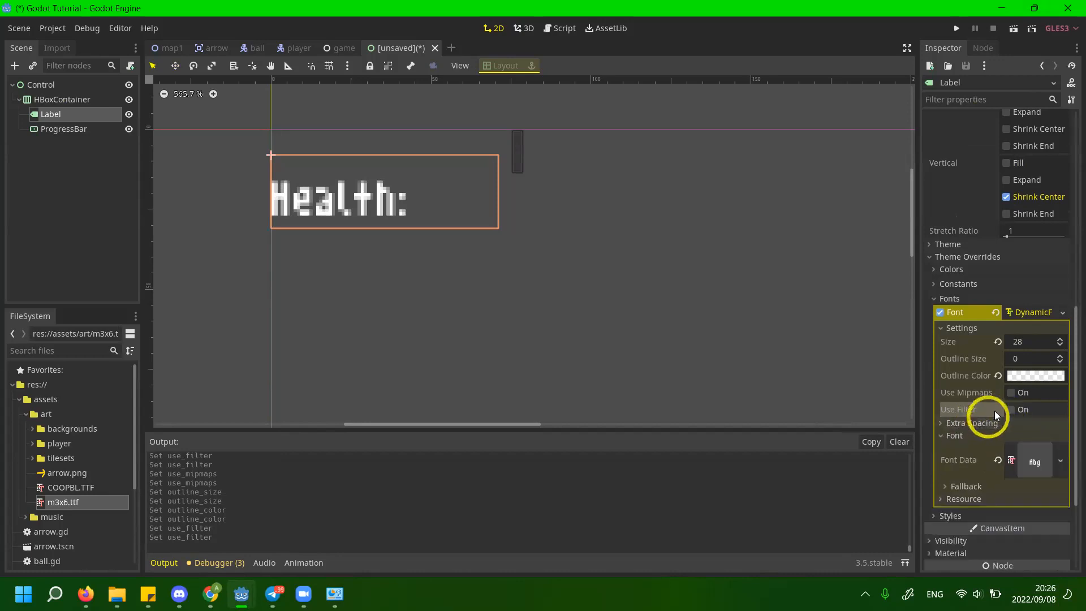
Try font sizes 128 and 2 on the Health label.
{"action": "left_click", "coordinate": [1018, 345]}
{"action": "type", "text": "128"}
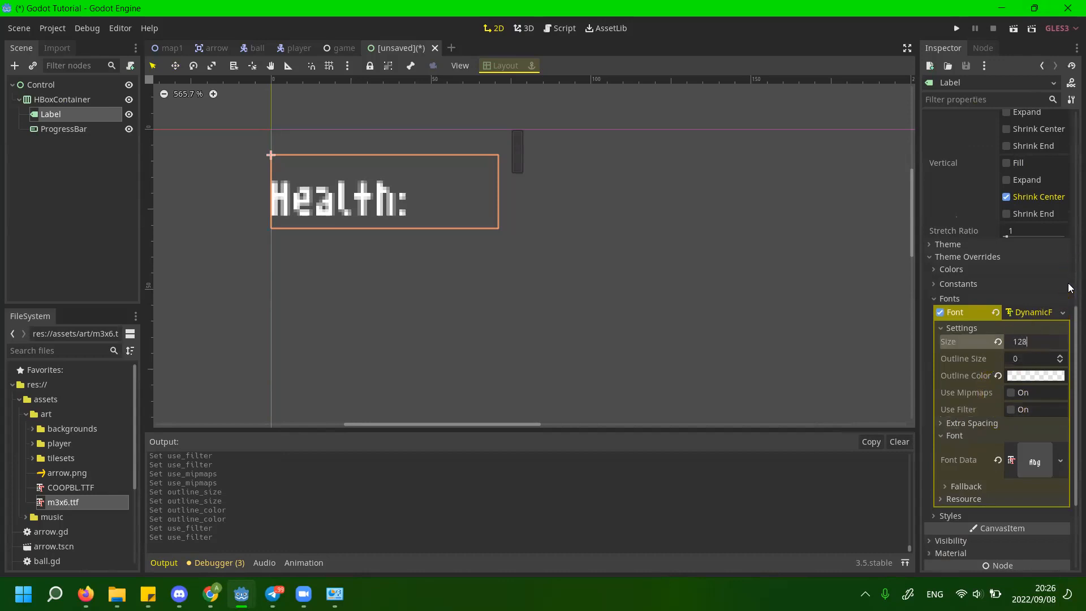
{"action": "key", "text": "Return"}
{"action": "scroll", "coordinate": [570, 358], "scroll_direction": "down", "scroll_amount": 5}
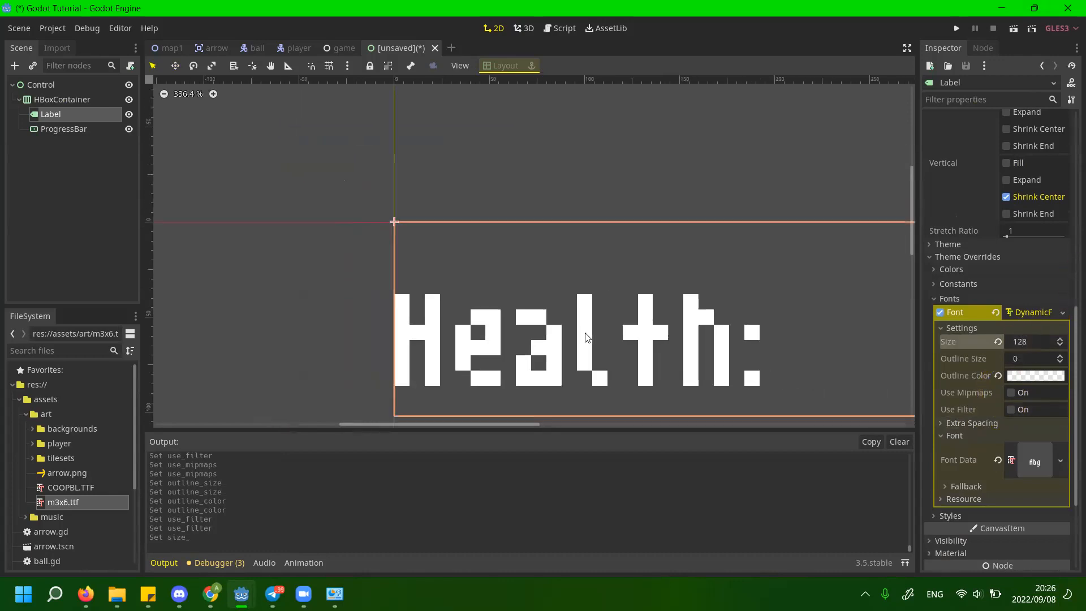
{"action": "scroll", "coordinate": [624, 305], "scroll_direction": "up", "scroll_amount": 2}
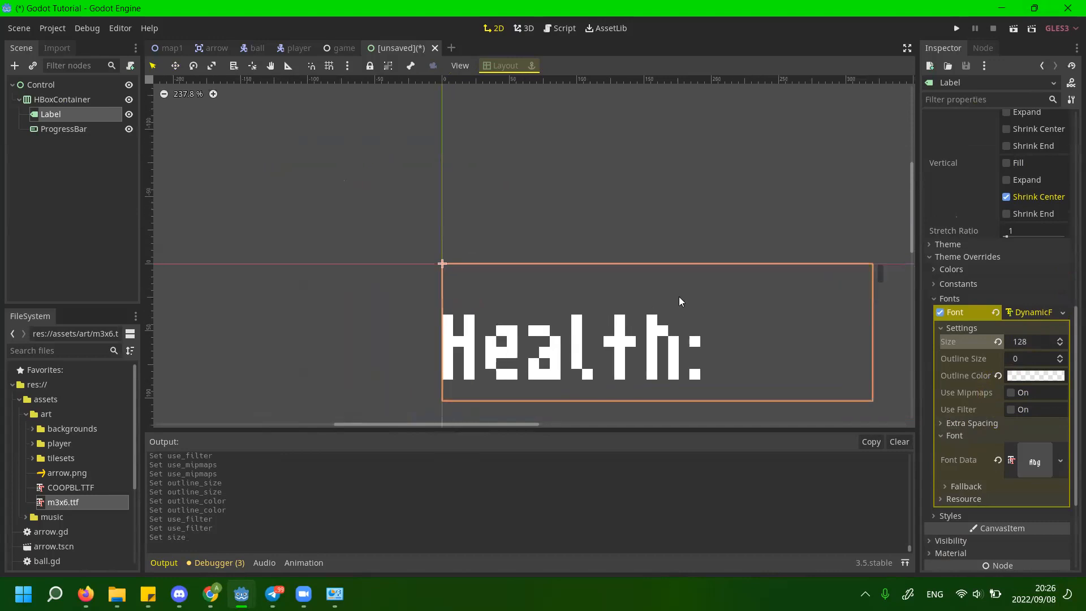
{"action": "left_click", "coordinate": [1035, 342]}
{"action": "type", "text": "2"}
{"action": "key", "text": "Return"}
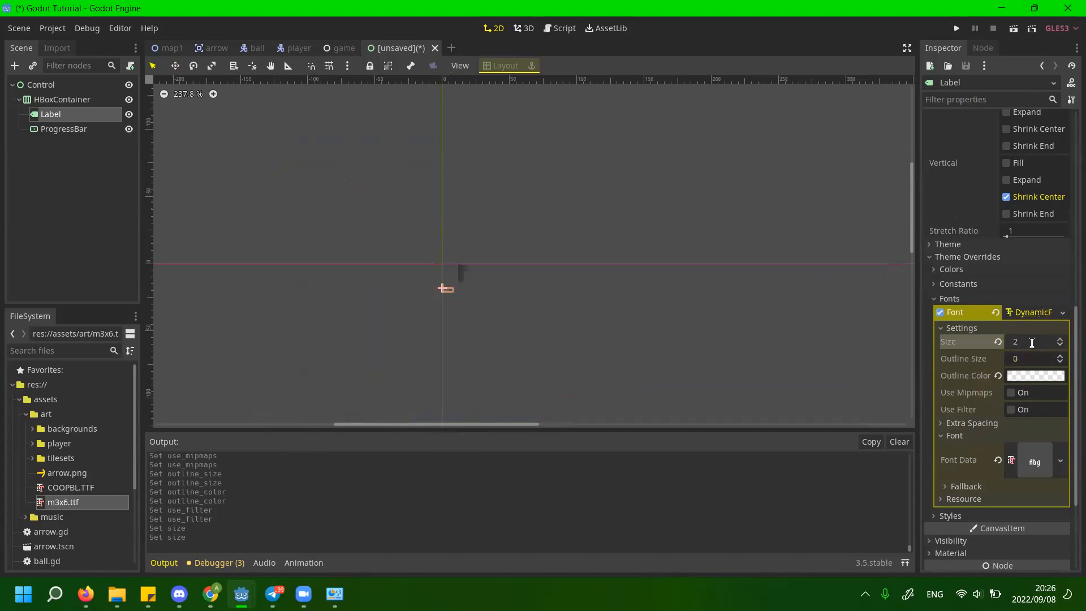
Compare font sizes 32 and 33 on the Health label and return to 32.
{"action": "left_click", "coordinate": [1037, 340]}
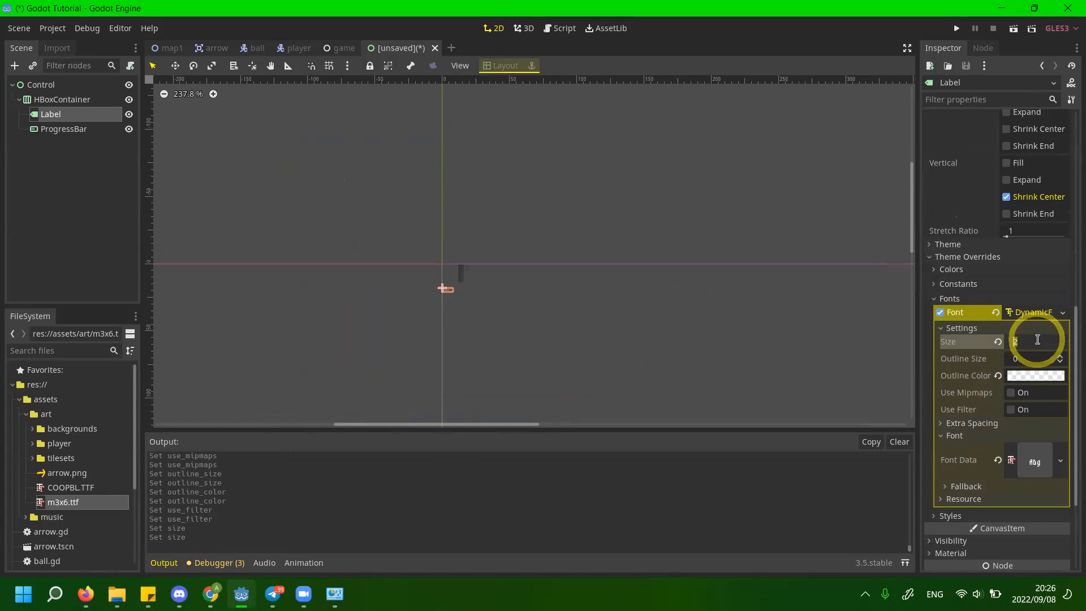
{"action": "type", "text": "32"}
{"action": "key", "text": "Return"}
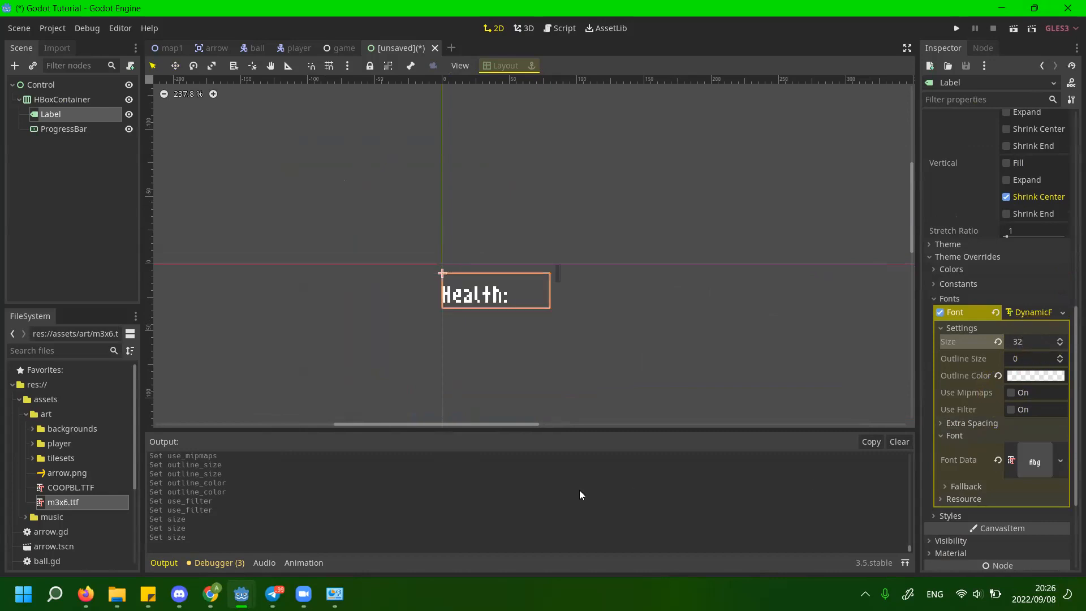
{"action": "scroll", "coordinate": [562, 393], "scroll_direction": "up", "scroll_amount": 4}
{"action": "left_click", "coordinate": [1040, 335]}
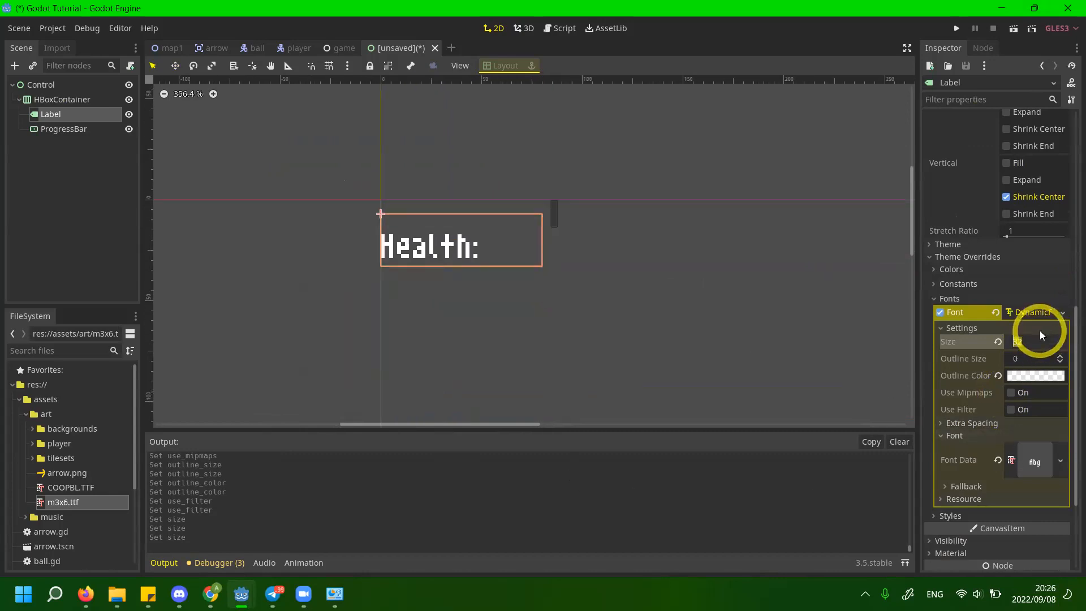
{"action": "type", "text": "33"}
{"action": "key", "text": "Return"}
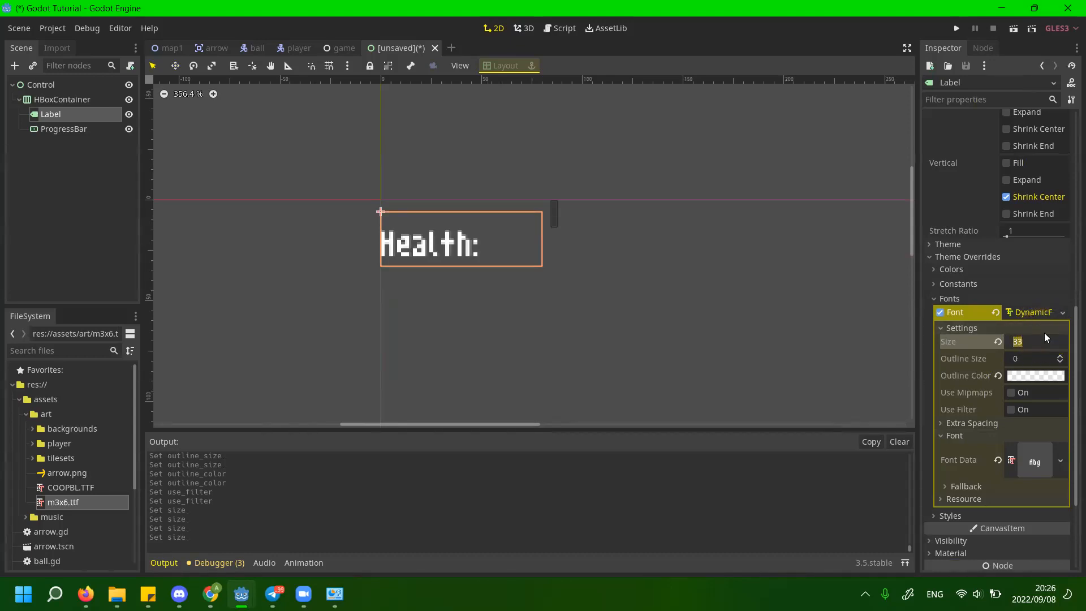
{"action": "key", "text": "Return"}
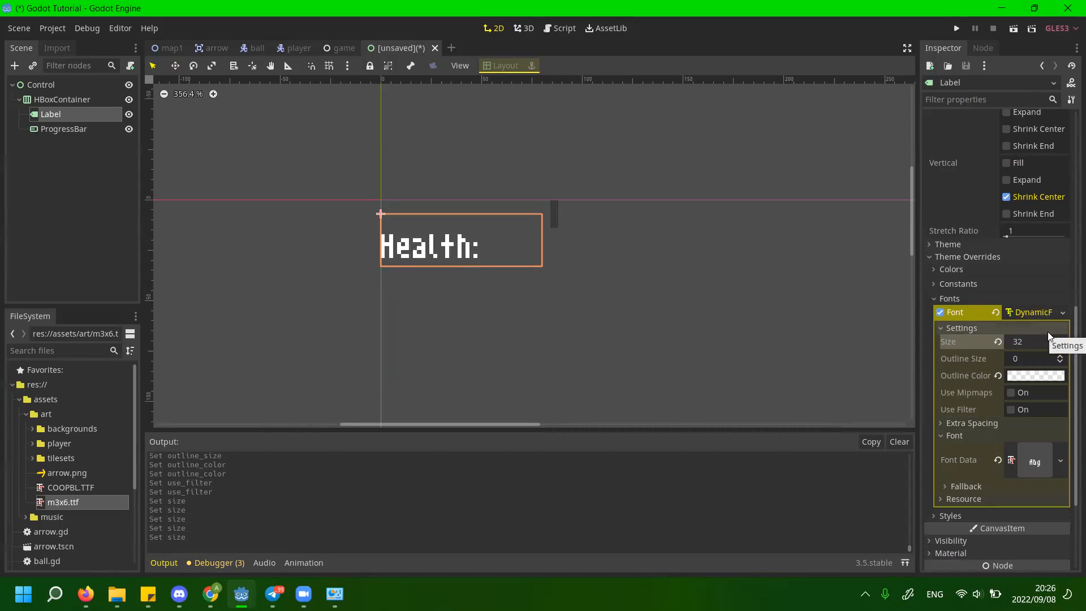
Try font sizes 36 and 64 on the Health label.
{"action": "left_click", "coordinate": [1035, 341]}
{"action": "type", "text": "36"}
{"action": "key", "text": "Return"}
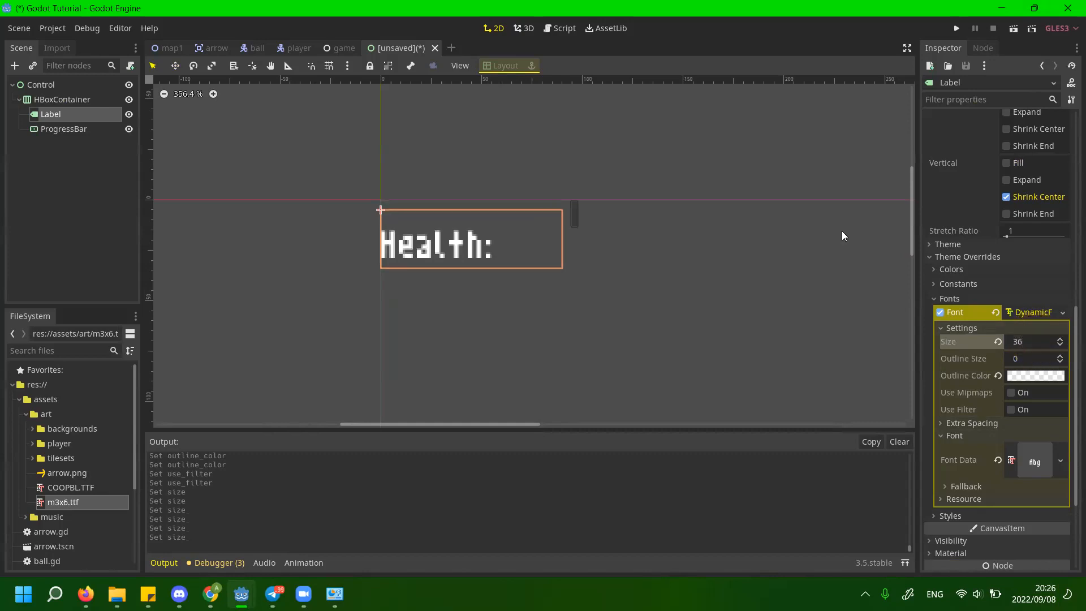
{"action": "left_click", "coordinate": [1031, 339]}
{"action": "key", "text": "BackSpace"}
{"action": "type", "text": "64"}
{"action": "key", "text": "Return"}
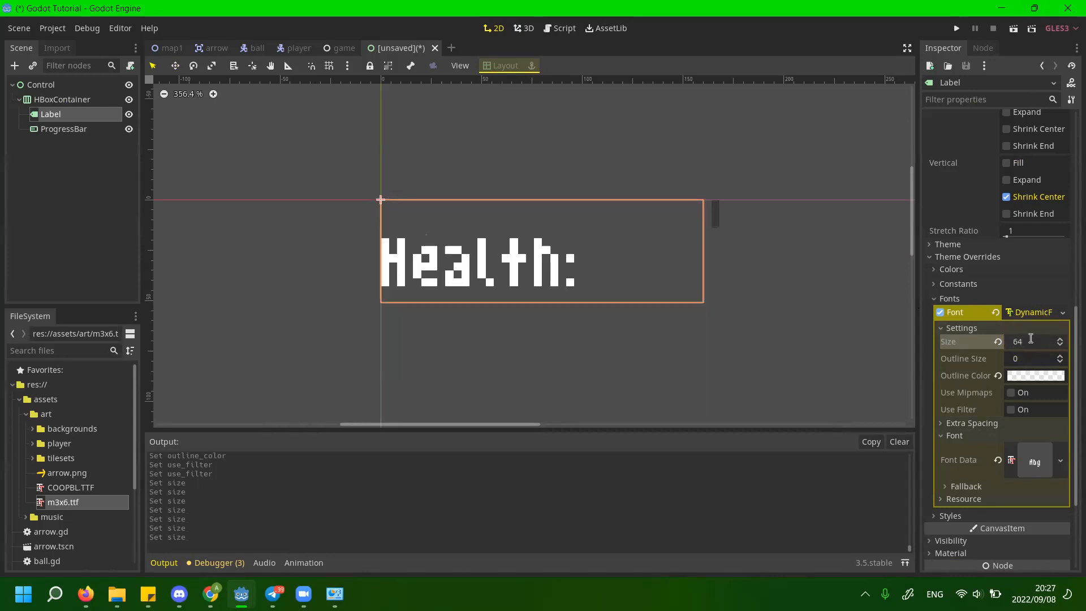
{"action": "left_click", "coordinate": [1035, 341]}
{"action": "key", "text": "BackSpace"}
{"action": "left_click", "coordinate": [1040, 344]}
{"action": "type", "text": "64"}
{"action": "key", "text": "Return"}
Set the size of the Health label's DynamicFont to 32.
{"action": "left_click", "coordinate": [974, 359]}
{"action": "left_click", "coordinate": [1021, 342]}
{"action": "left_click", "coordinate": [1026, 342]}
{"action": "key", "text": "BackSpace"}
{"action": "key", "text": "BackSpace"}
{"action": "type", "text": "32"}
{"action": "key", "text": "Return"}
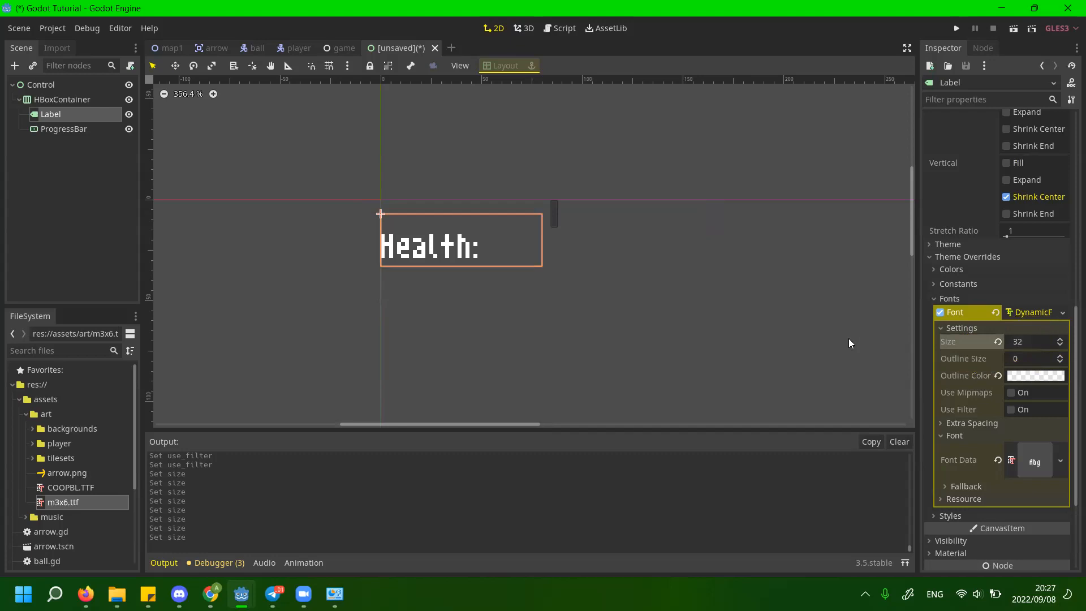
Select the ProgressBar beside the Health label and examine its Percent and Anchor settings.
{"action": "scroll", "coordinate": [490, 303], "scroll_direction": "down", "scroll_amount": 1}
{"action": "scroll", "coordinate": [527, 303], "scroll_direction": "down", "scroll_amount": 2}
{"action": "scroll", "coordinate": [428, 231], "scroll_direction": "up", "scroll_amount": 3}
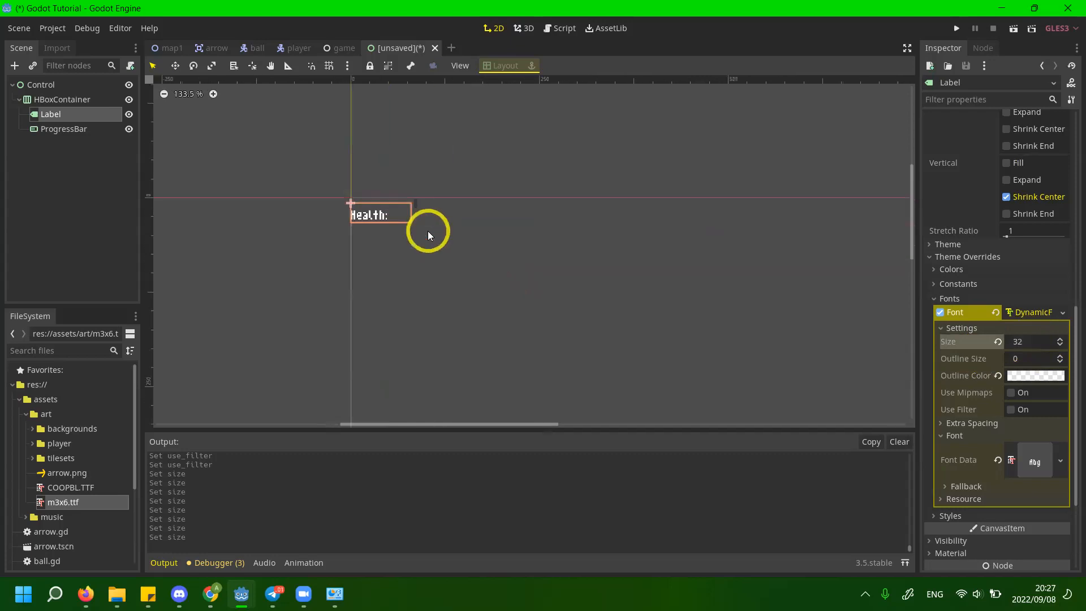
{"action": "left_click", "coordinate": [412, 198]}
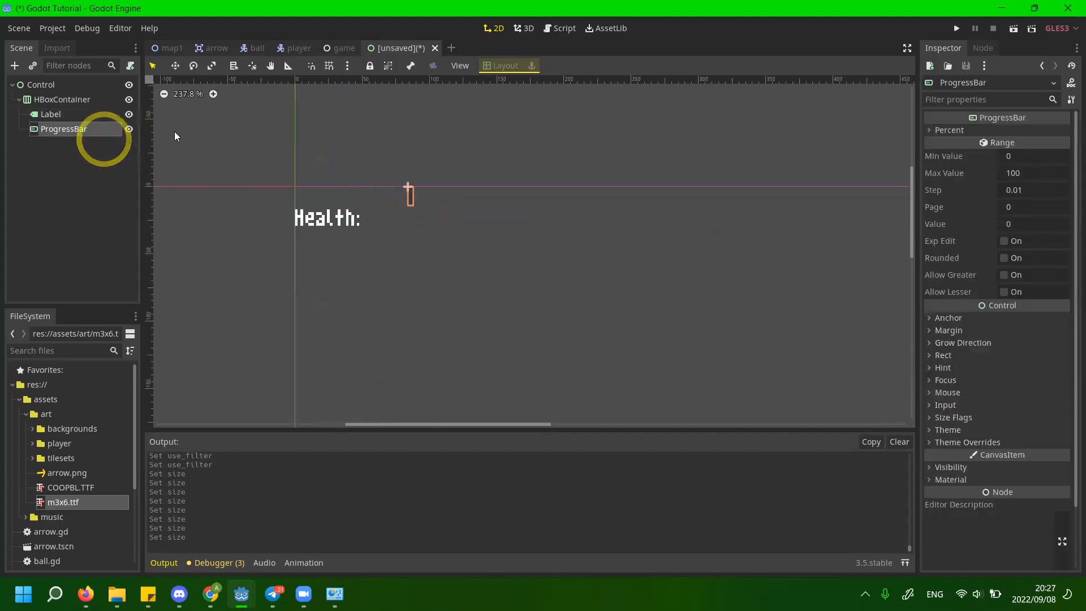
{"action": "left_click", "coordinate": [1007, 131]}
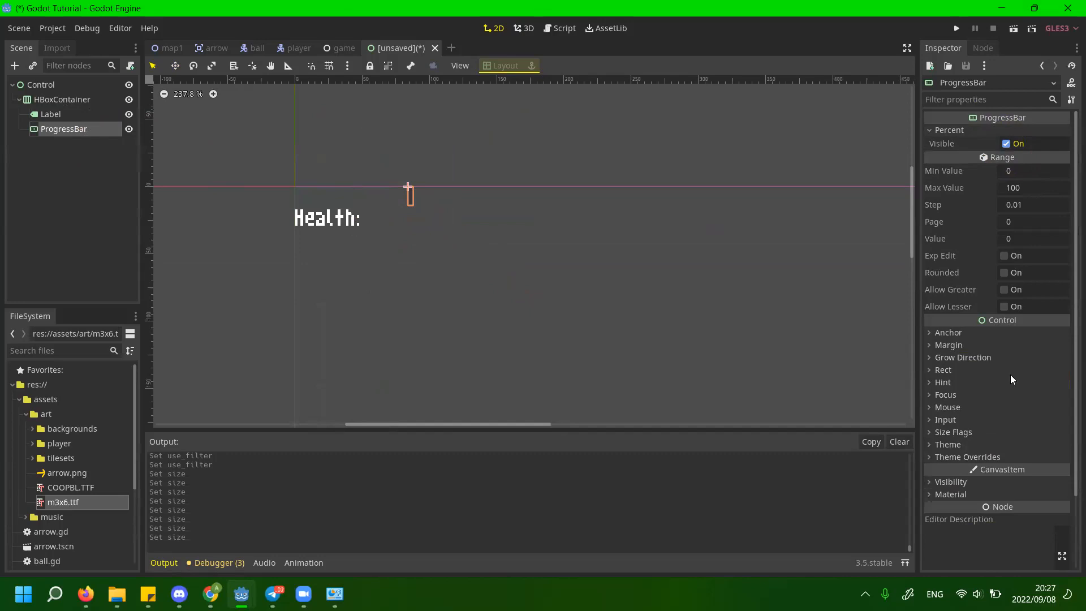
{"action": "left_click", "coordinate": [988, 132]}
{"action": "left_click", "coordinate": [988, 132]}
{"action": "left_click", "coordinate": [950, 334]}
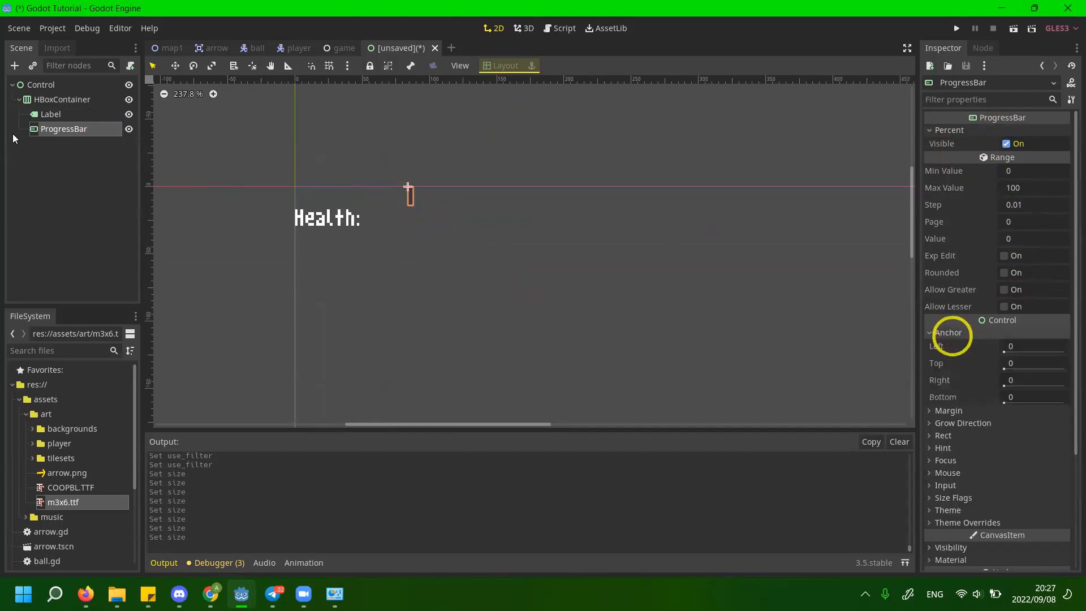
{"action": "left_click", "coordinate": [65, 130]}
{"action": "right_click", "coordinate": [66, 132]}
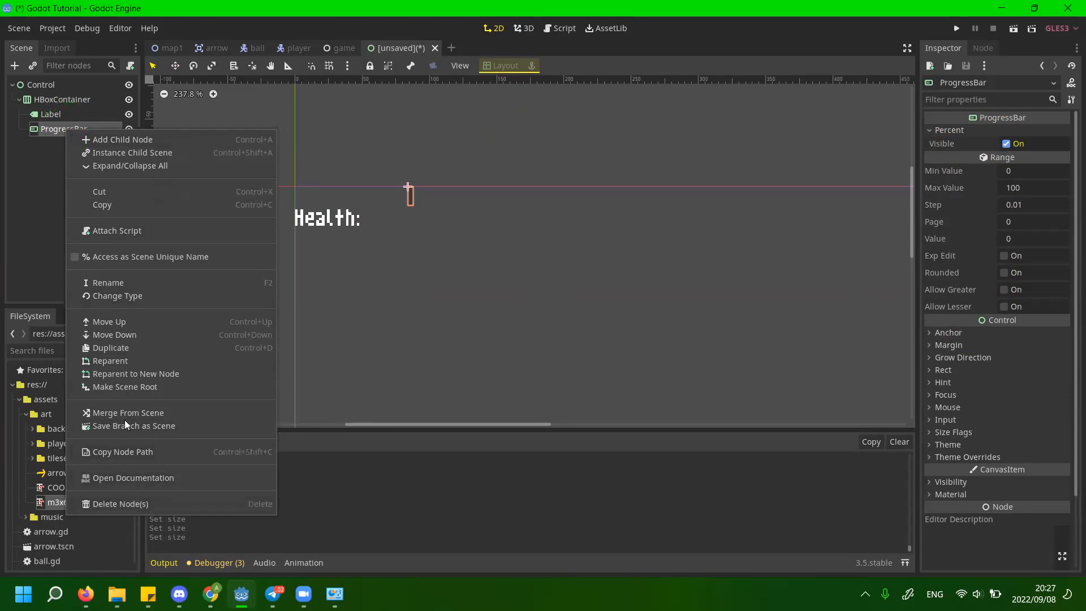
{"action": "left_click", "coordinate": [141, 300]}
{"action": "key", "text": "ctrl+q"}
{"action": "left_click", "coordinate": [618, 480]}
Change the type of the ProgressBar node to TextureProgress.
{"action": "right_click", "coordinate": [50, 129]}
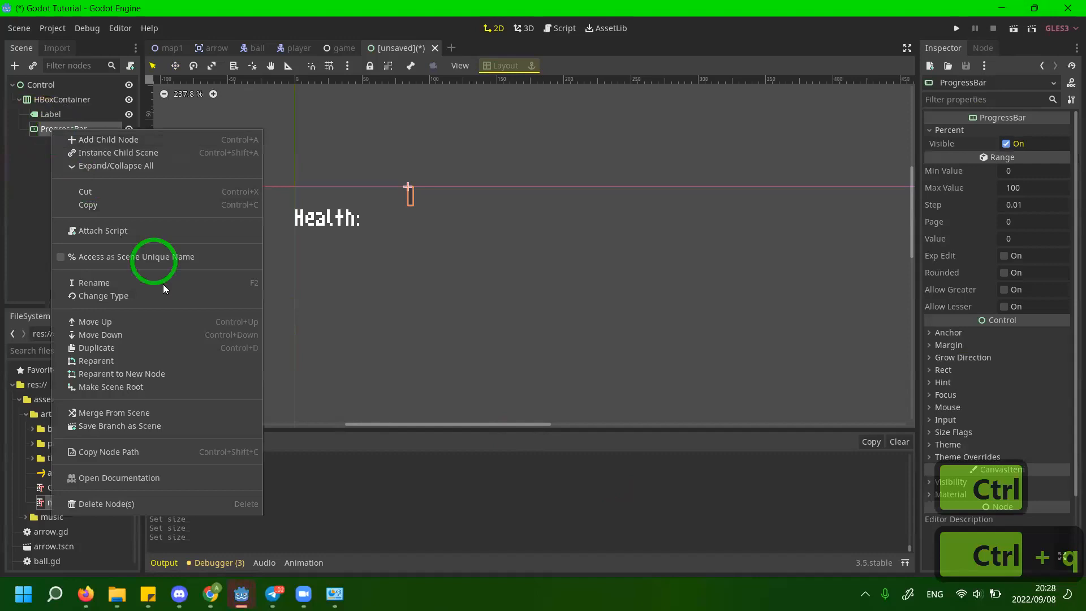
{"action": "left_click", "coordinate": [136, 298]}
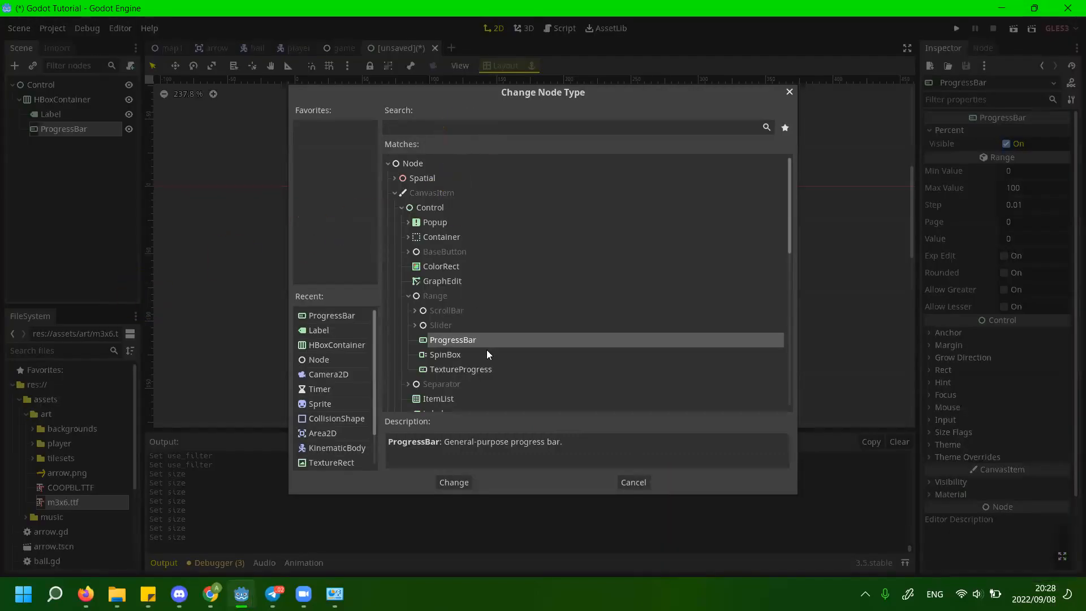
{"action": "left_click", "coordinate": [482, 368]}
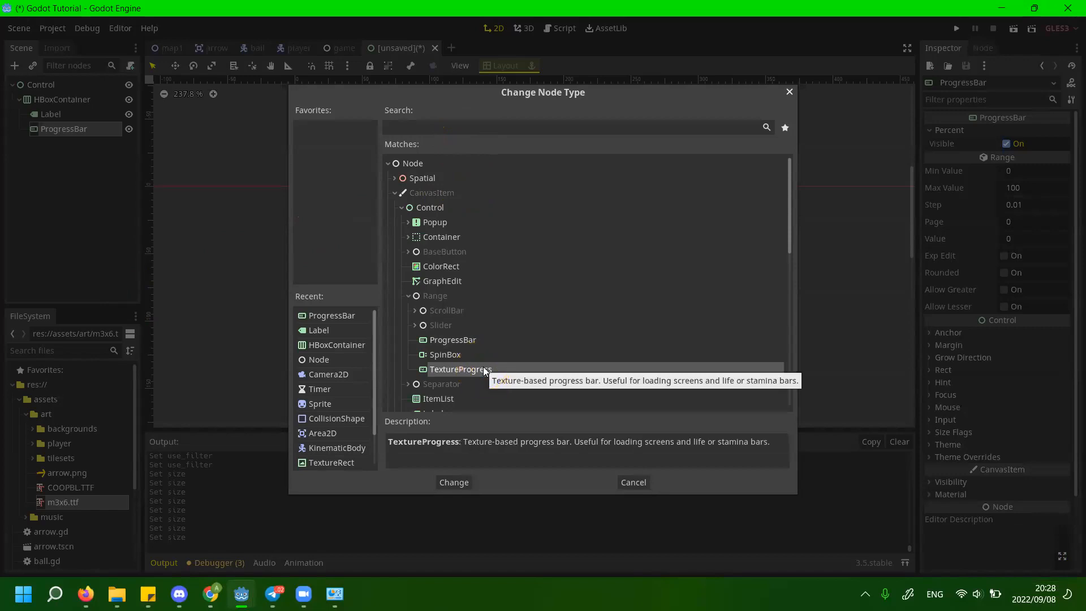
{"action": "double_click", "coordinate": [483, 369]}
{"action": "left_click", "coordinate": [151, 78]}
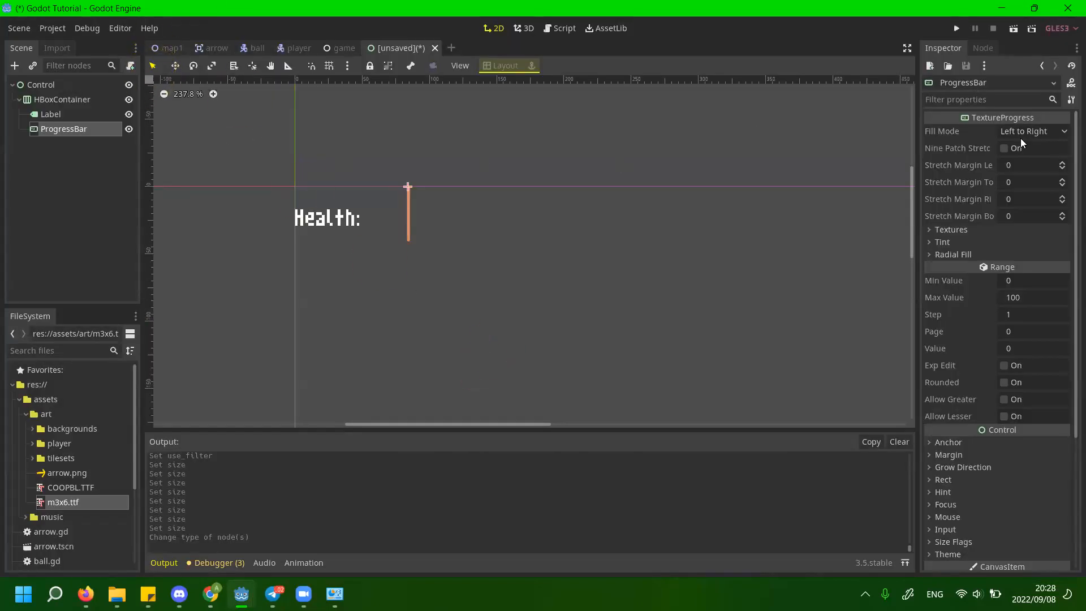
Examine the Under, Over and Progress texture slots of the ProgressBar node and the texture types available for Under.
{"action": "left_click", "coordinate": [1034, 232]}
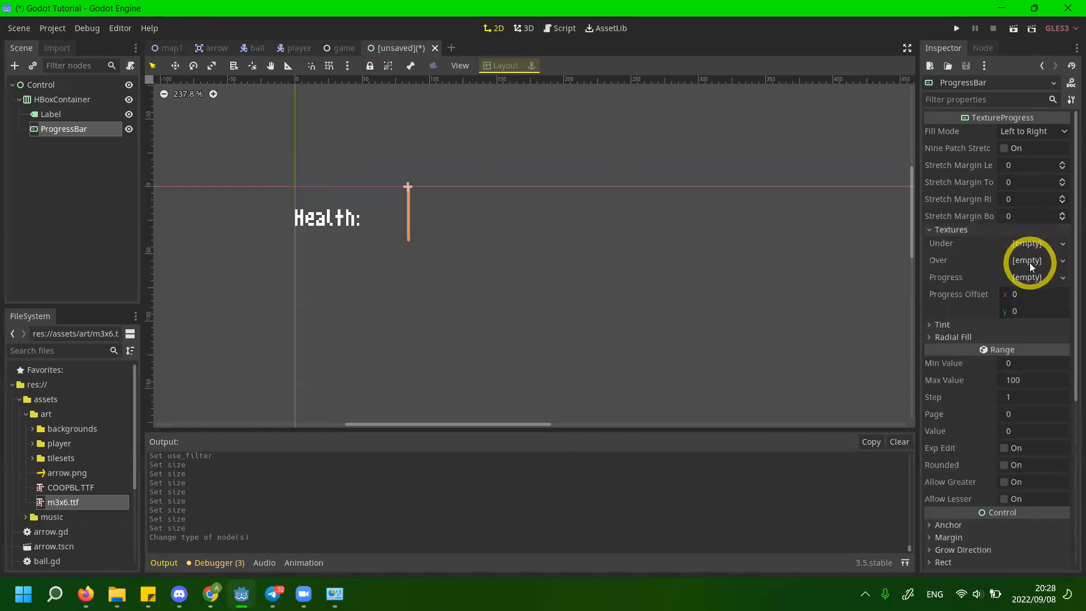
{"action": "left_click", "coordinate": [1041, 244]}
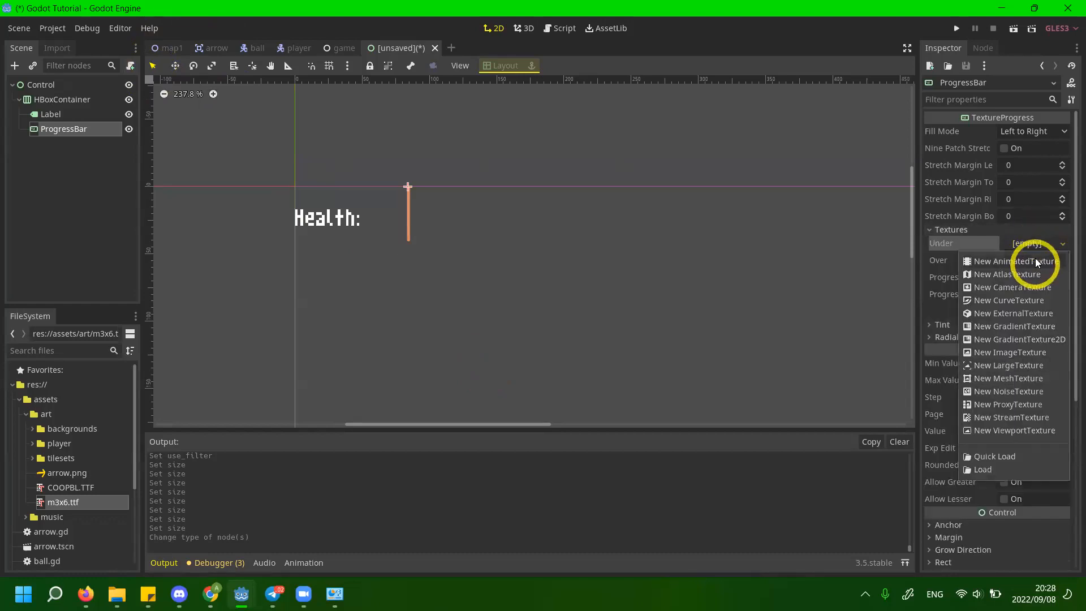
{"action": "left_click", "coordinate": [967, 248]}
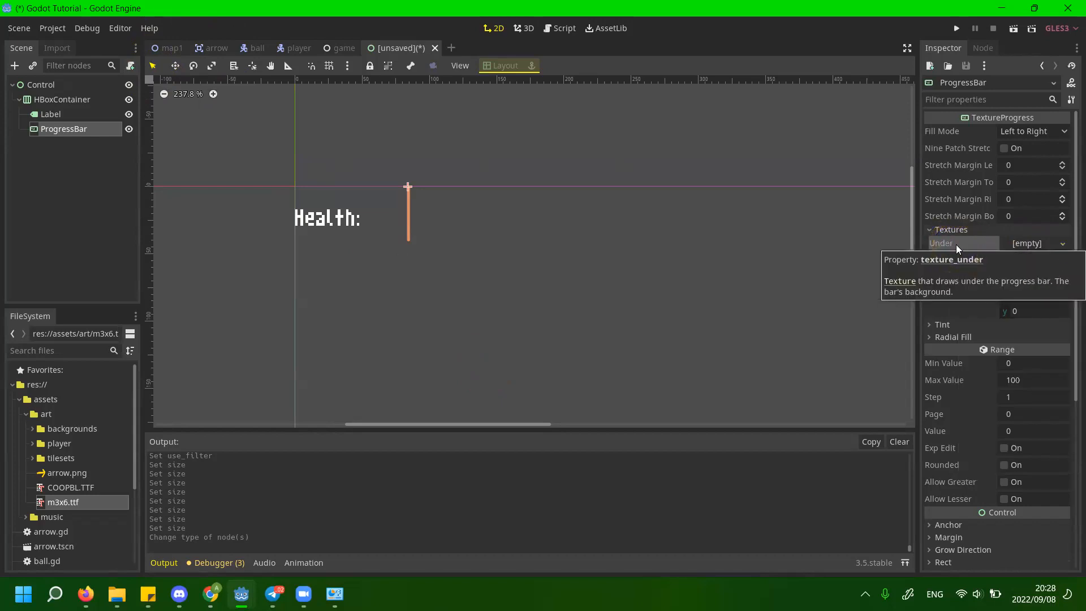
{"action": "left_click", "coordinate": [106, 592]}
{"action": "left_click", "coordinate": [106, 591]}
{"action": "left_click", "coordinate": [106, 591]}
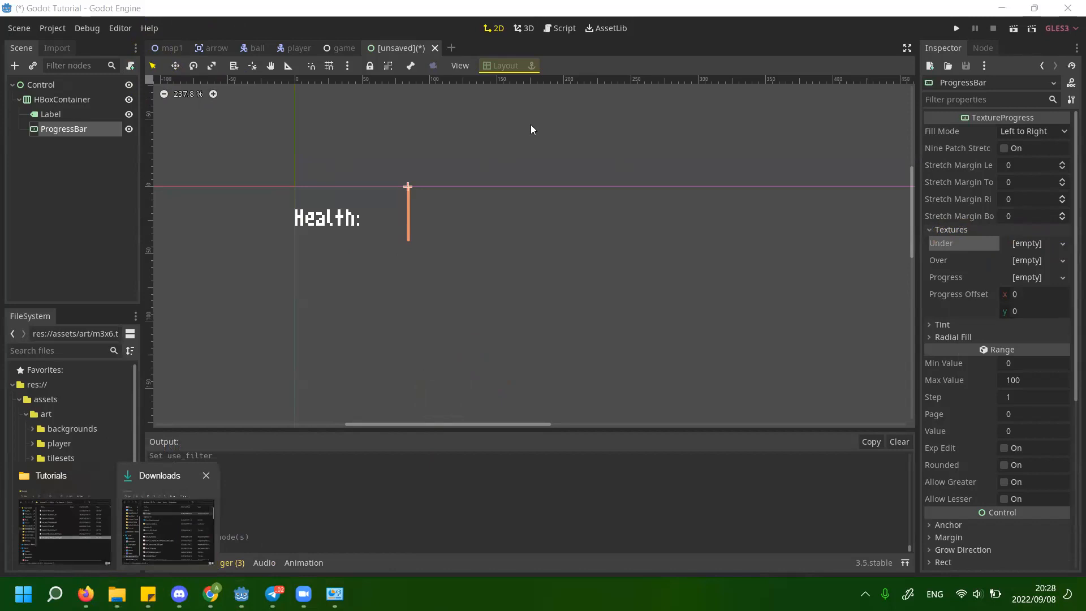
{"action": "left_click", "coordinate": [986, 262]}
{"action": "left_click", "coordinate": [972, 280]}
{"action": "left_click", "coordinate": [981, 248]}
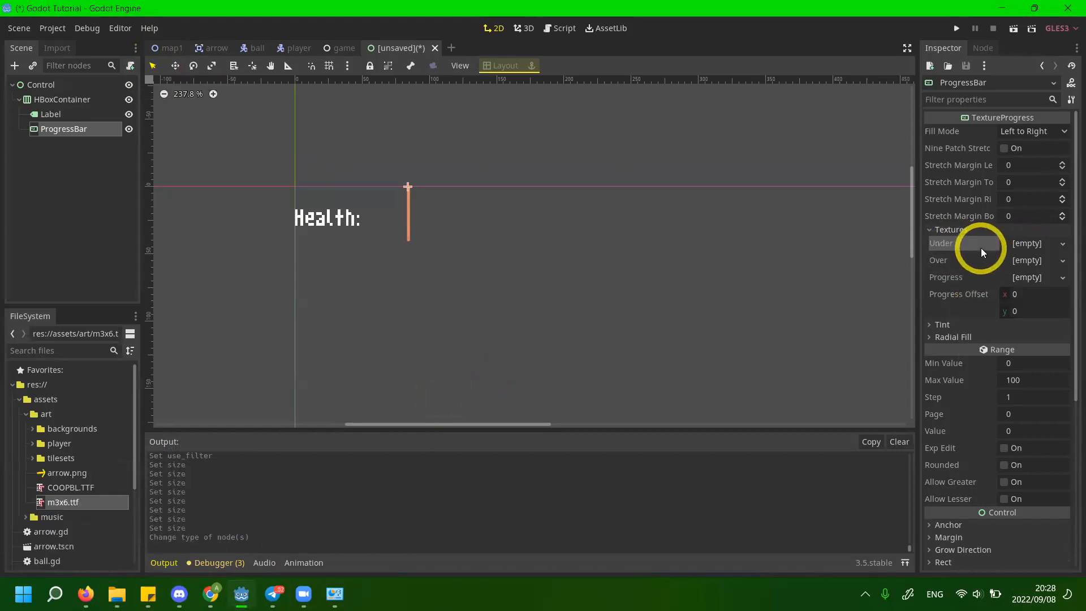
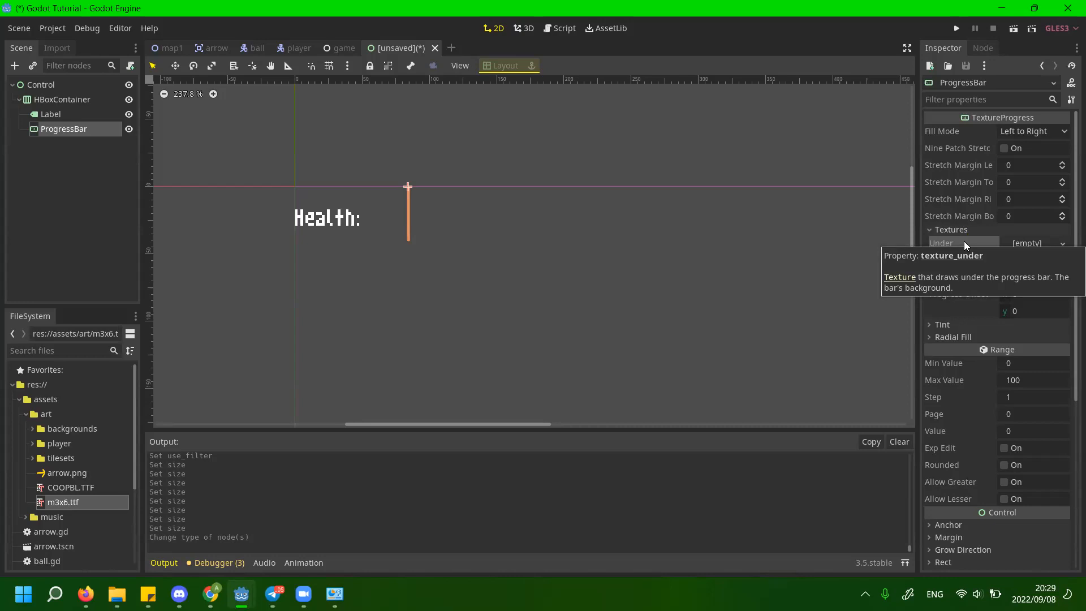
Read the descriptions of the ProgressBar node's Under and Progress texture properties.
{"action": "left_click", "coordinate": [978, 241]}
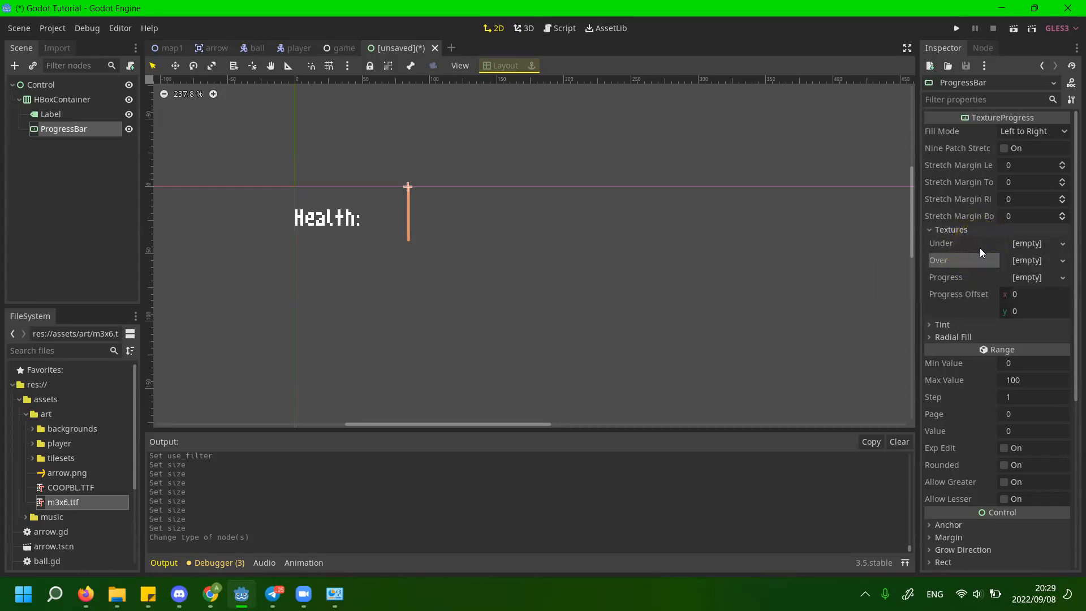
{"action": "left_click", "coordinate": [972, 278]}
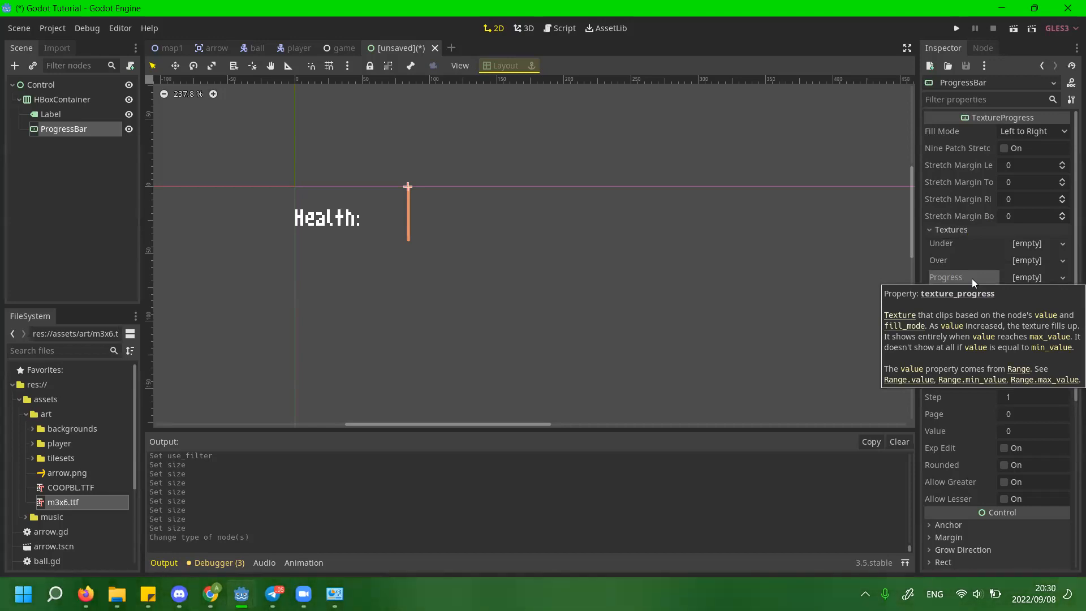
Switch to the Downloads window in File Explorer and open the Desktop folder.
{"action": "mouse_move", "coordinate": [117, 594]}
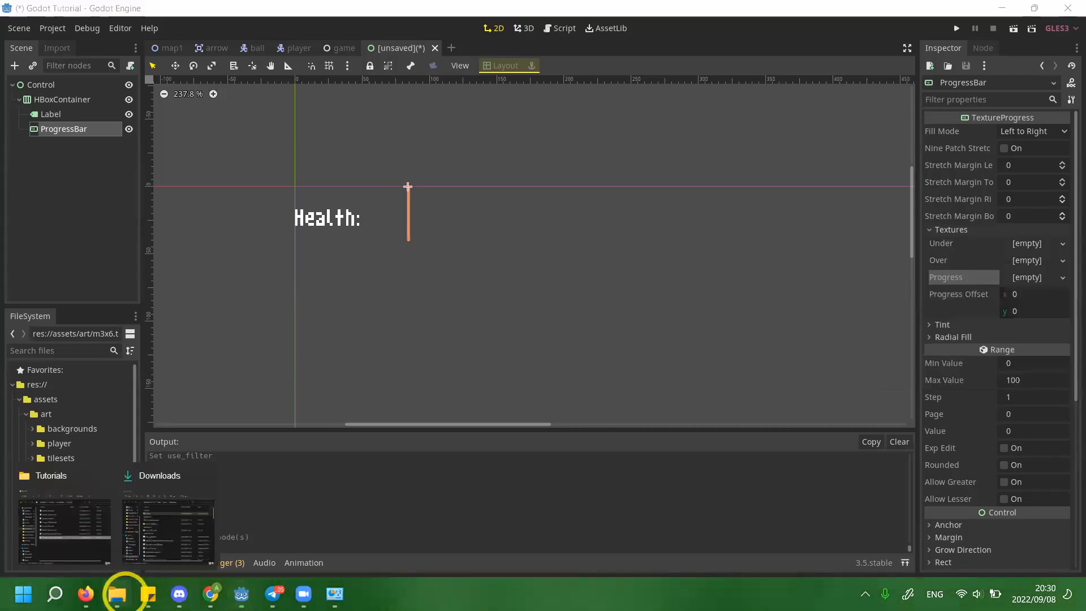
{"action": "left_click", "coordinate": [194, 532]}
{"action": "left_click", "coordinate": [507, 123]}
{"action": "scroll", "coordinate": [447, 282], "scroll_direction": "up", "scroll_amount": 2}
{"action": "scroll", "coordinate": [453, 317], "scroll_direction": "down", "scroll_amount": 2}
{"action": "scroll", "coordinate": [457, 354], "scroll_direction": "down", "scroll_amount": 1}
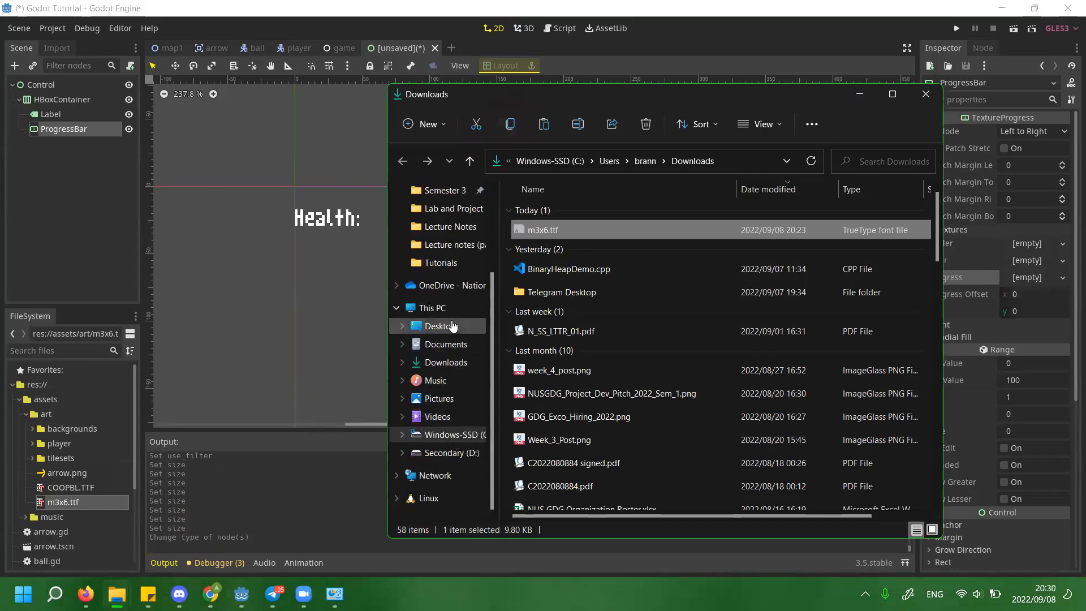
{"action": "scroll", "coordinate": [444, 283], "scroll_direction": "up", "scroll_amount": 2}
{"action": "scroll", "coordinate": [444, 231], "scroll_direction": "up", "scroll_amount": 2}
{"action": "left_click", "coordinate": [441, 213]}
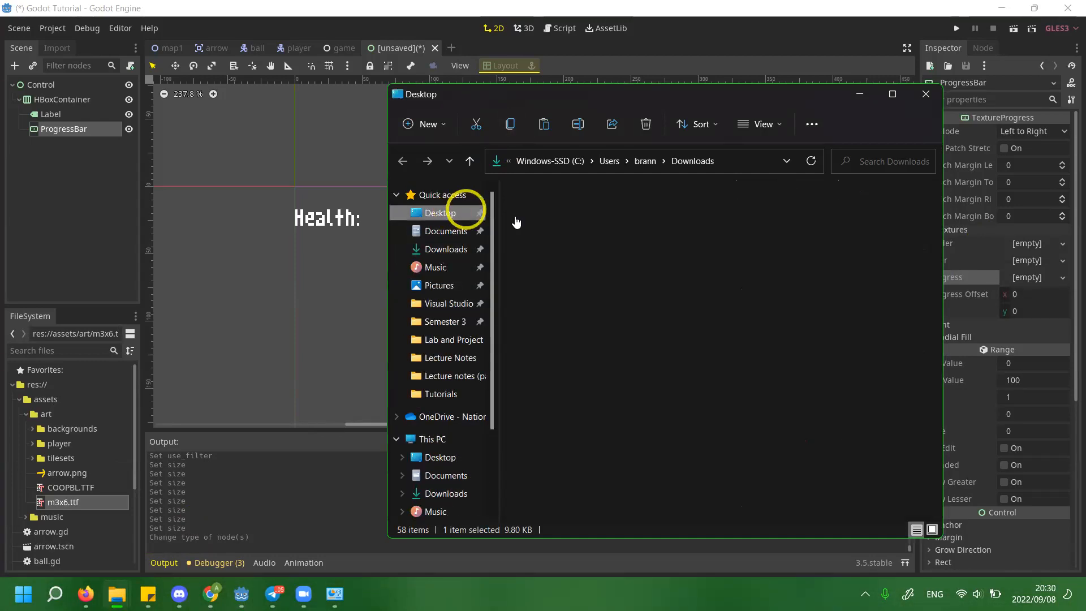
Locate the folder behind the MapleStory.exe shortcut and open a game screenshot from it.
{"action": "left_click", "coordinate": [596, 290]}
{"action": "scroll", "coordinate": [598, 289], "scroll_direction": "down", "scroll_amount": 5}
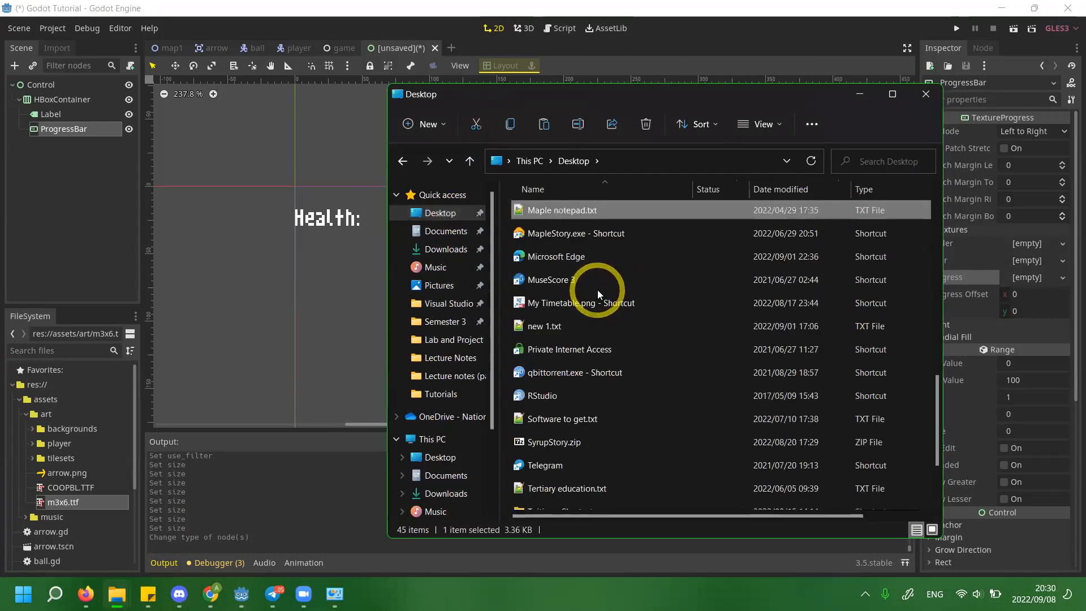
{"action": "double_click", "coordinate": [558, 232]}
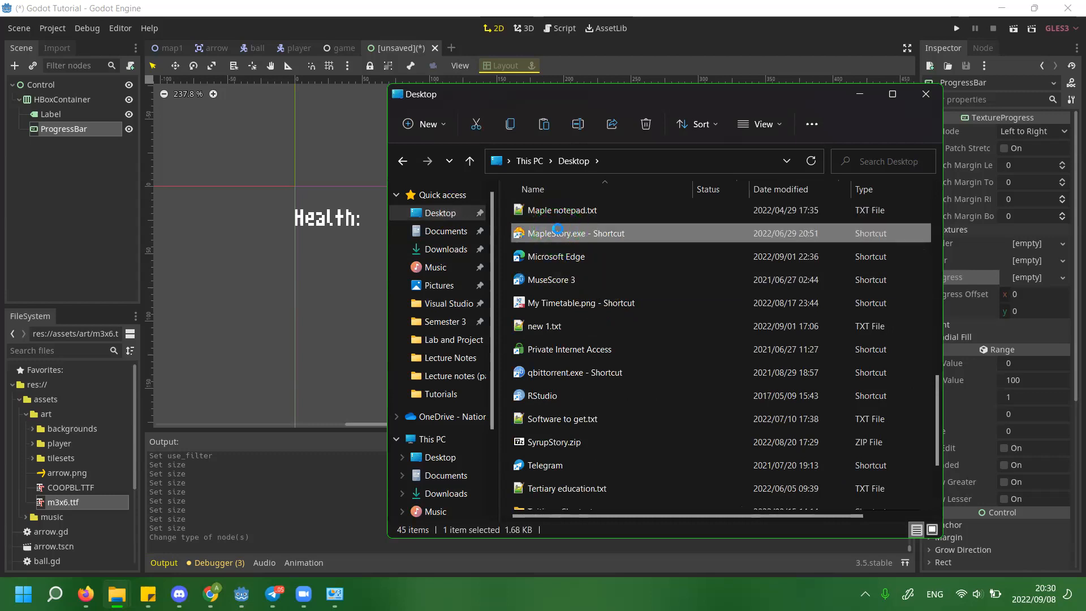
{"action": "right_click", "coordinate": [558, 230]}
{"action": "left_click", "coordinate": [604, 182]}
{"action": "left_click", "coordinate": [591, 314]}
{"action": "left_click", "coordinate": [590, 314]}
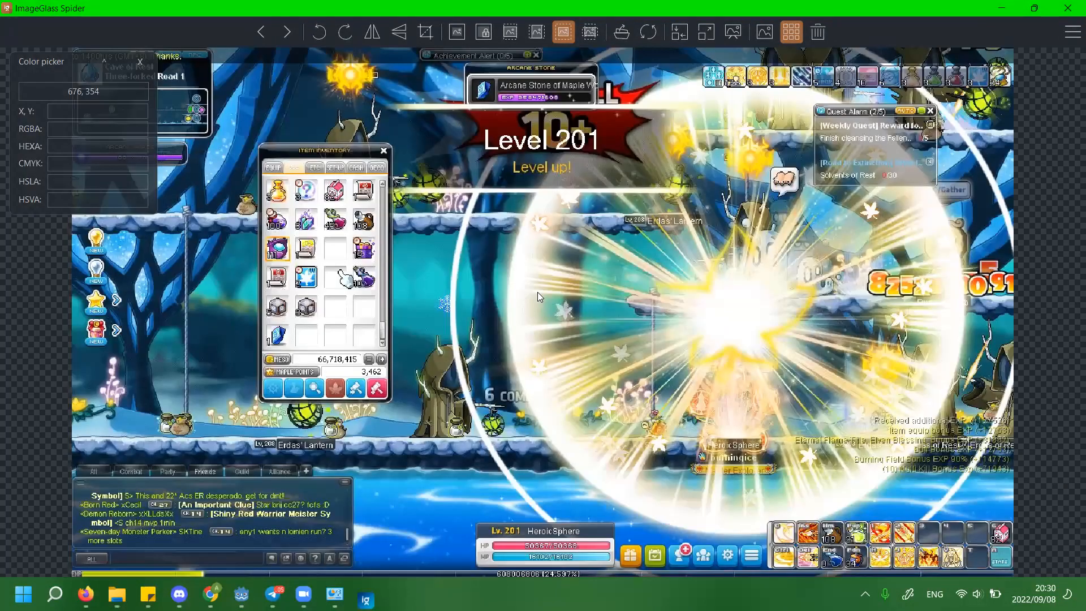
Examine the HP and MP bars in Maple_A_310522_195107.jpg and Maple_A_310722_174108.jpg.
{"action": "scroll", "coordinate": [550, 545], "scroll_direction": "up", "scroll_amount": 7, "text": "ctrl"}
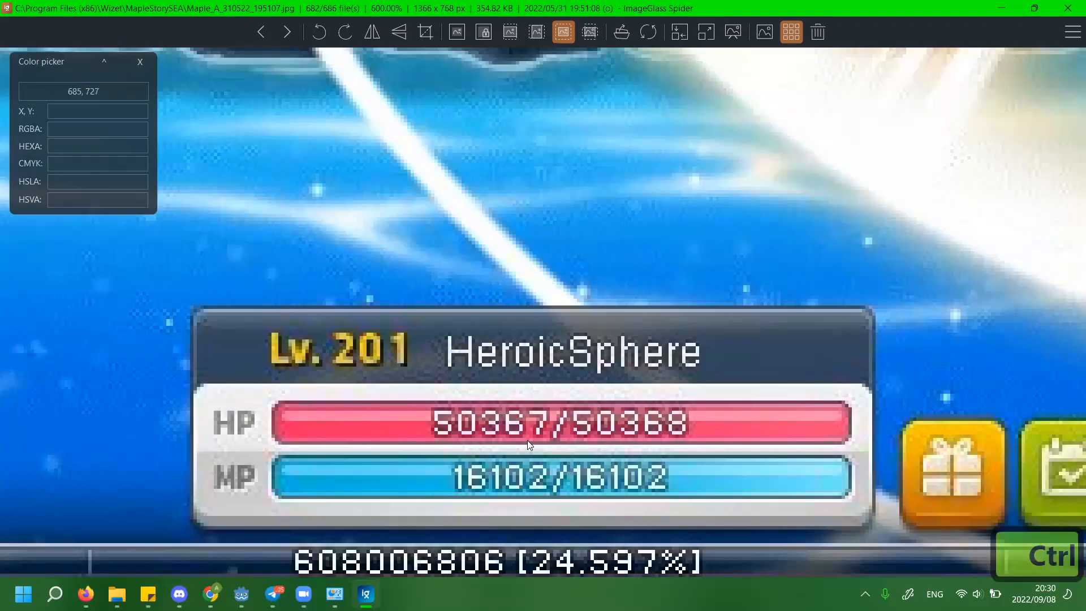
{"action": "scroll", "coordinate": [546, 395], "scroll_direction": "down", "scroll_amount": 2}
{"action": "scroll", "coordinate": [546, 395], "scroll_direction": "down", "scroll_amount": 1}
{"action": "scroll", "coordinate": [545, 395], "scroll_direction": "up", "scroll_amount": 1}
{"action": "scroll", "coordinate": [604, 531], "scroll_direction": "up", "scroll_amount": 6, "text": "ctrl"}
{"action": "scroll", "coordinate": [605, 531], "scroll_direction": "down", "scroll_amount": 3, "text": "ctrl"}
{"action": "scroll", "coordinate": [652, 436], "scroll_direction": "up", "scroll_amount": 3}
{"action": "scroll", "coordinate": [664, 436], "scroll_direction": "down", "scroll_amount": 2, "text": "ctrl"}
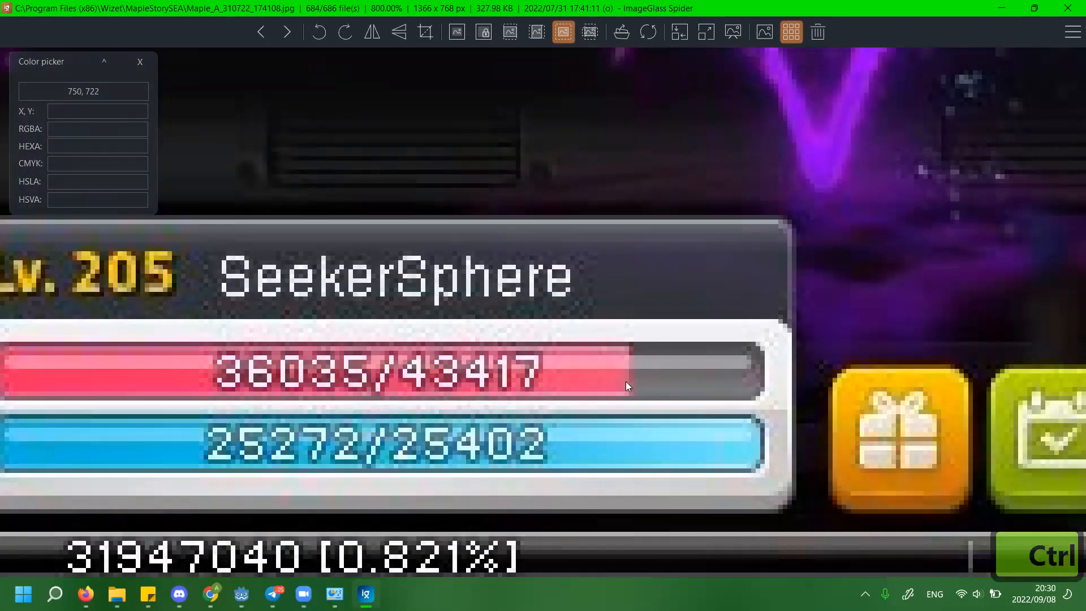
Inspect the boundary between the filled and empty parts of the HP bar in Maple_A_310722_174108.jpg up close, and leave the image viewer.
{"action": "left_click_drag", "start_coordinate": [696, 357], "coordinate": [651, 425]}
{"action": "scroll", "coordinate": [651, 453], "scroll_direction": "up", "scroll_amount": 9}
{"action": "scroll", "coordinate": [657, 461], "scroll_direction": "down", "scroll_amount": 4, "text": "ctrl"}
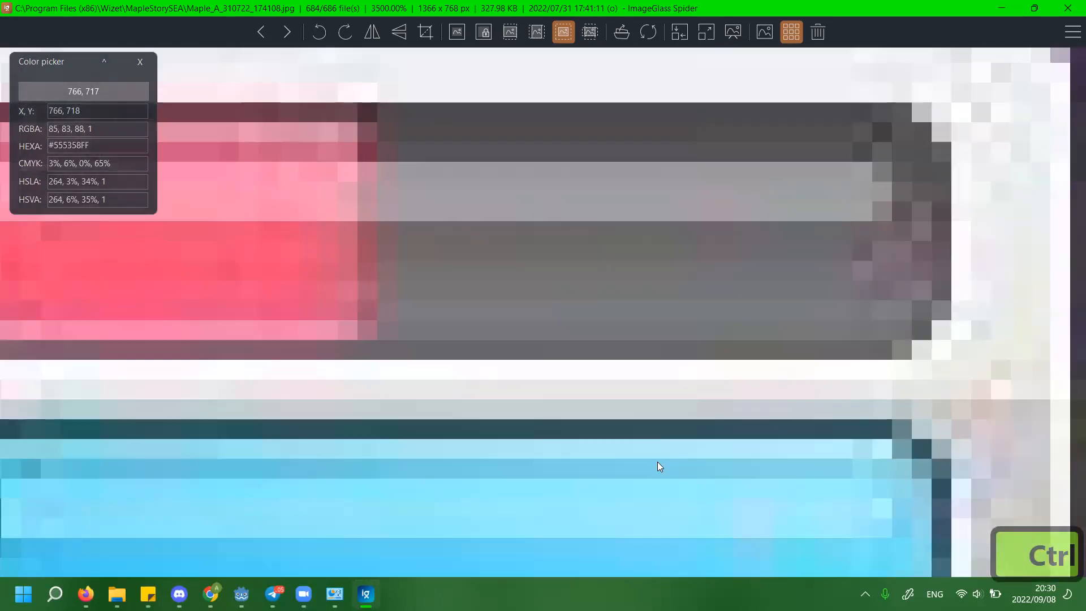
{"action": "scroll", "coordinate": [577, 206], "scroll_direction": "down", "scroll_amount": 6, "text": "ctrl"}
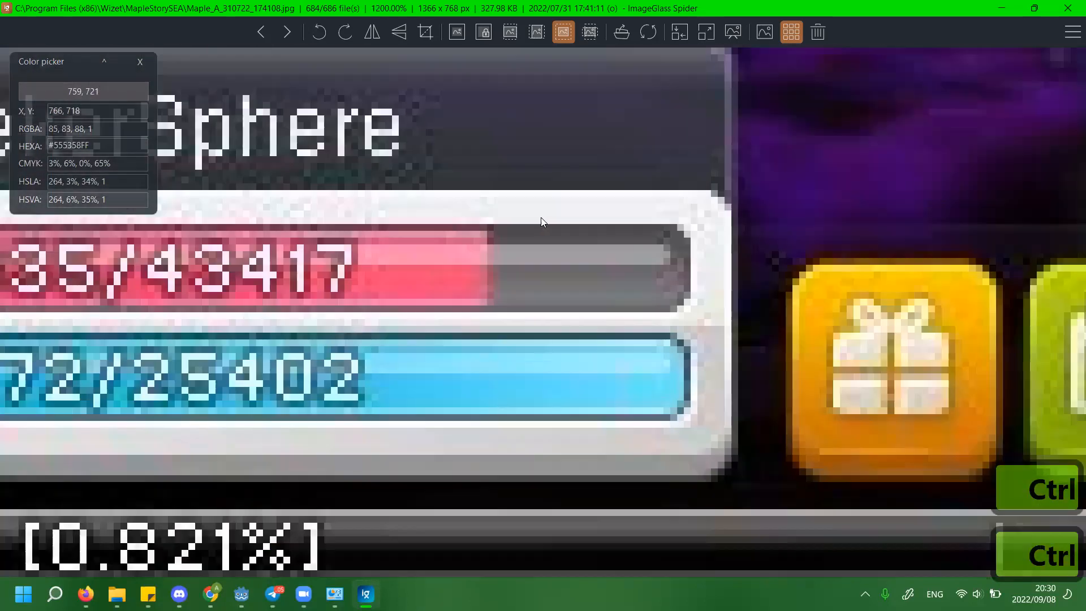
{"action": "scroll", "coordinate": [537, 214], "scroll_direction": "down", "scroll_amount": 1, "text": "ctrl"}
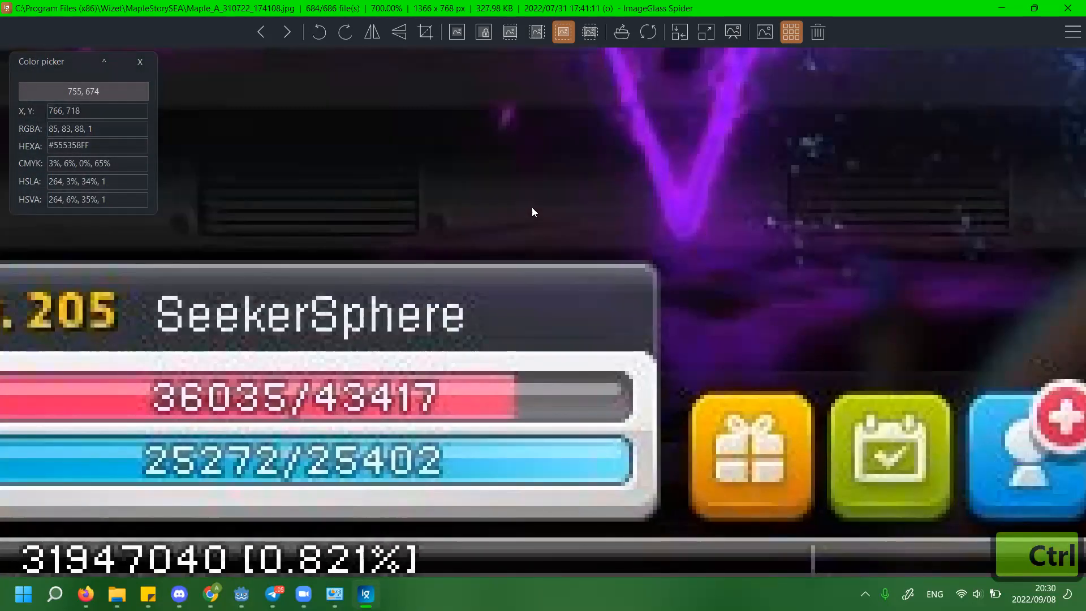
{"action": "scroll", "coordinate": [600, 414], "scroll_direction": "up", "scroll_amount": 8, "text": "ctrl"}
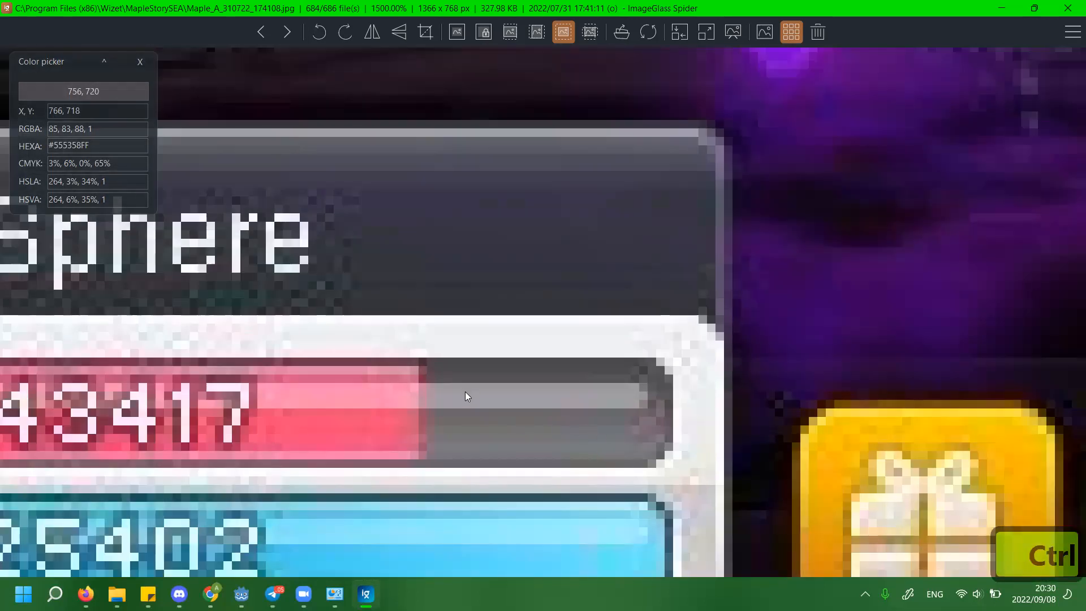
{"action": "scroll", "coordinate": [469, 394], "scroll_direction": "down", "scroll_amount": 5, "text": "ctrl"}
{"action": "left_click_drag", "start_coordinate": [474, 398], "coordinate": [516, 389]}
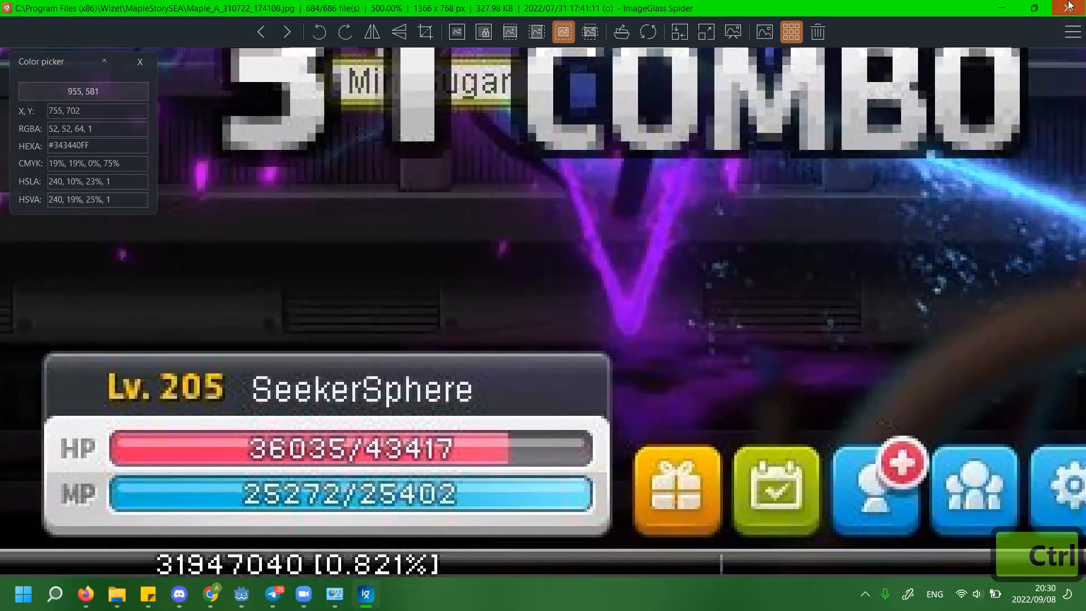
{"action": "left_click", "coordinate": [1070, 7]}
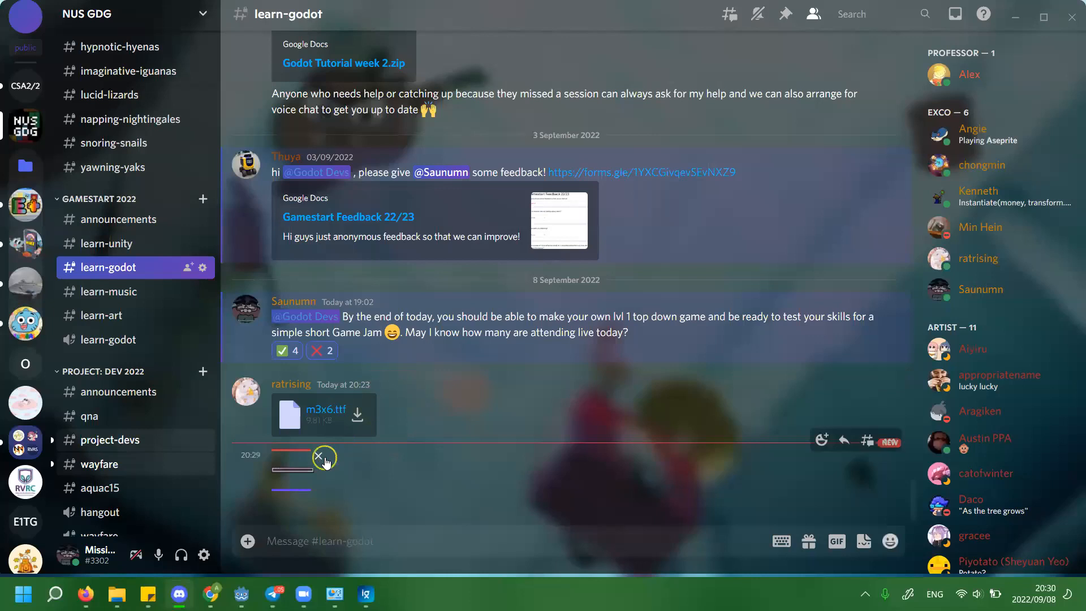
Try to save the health bar images posted in the learn-godot channel on Discord.
{"action": "left_click", "coordinate": [303, 455]}
{"action": "left_click", "coordinate": [516, 468]}
{"action": "right_click", "coordinate": [295, 447]}
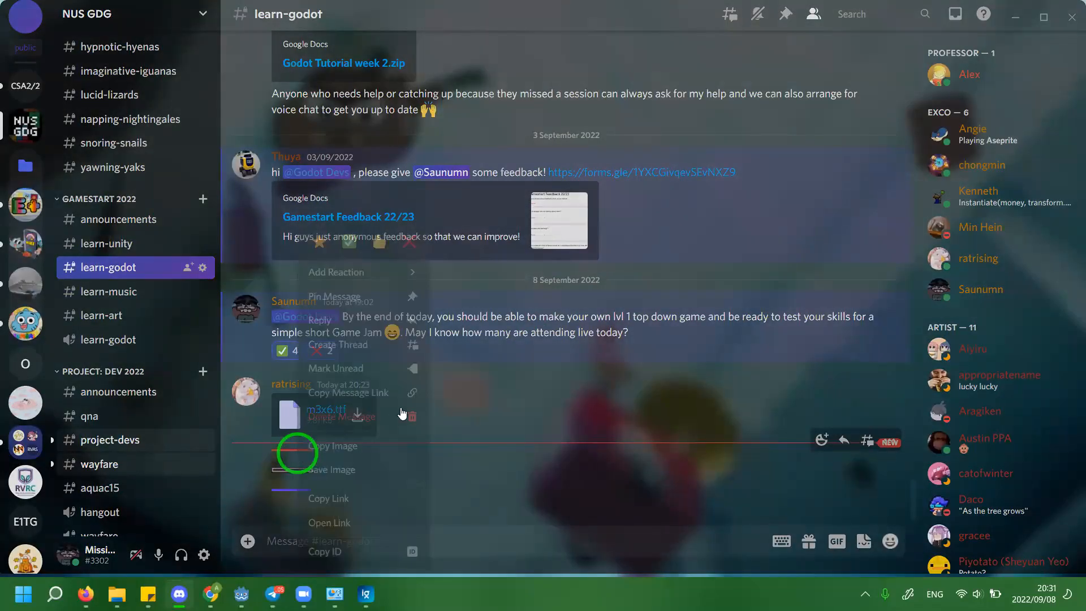
{"action": "left_click", "coordinate": [558, 430]}
{"action": "left_click", "coordinate": [275, 444]}
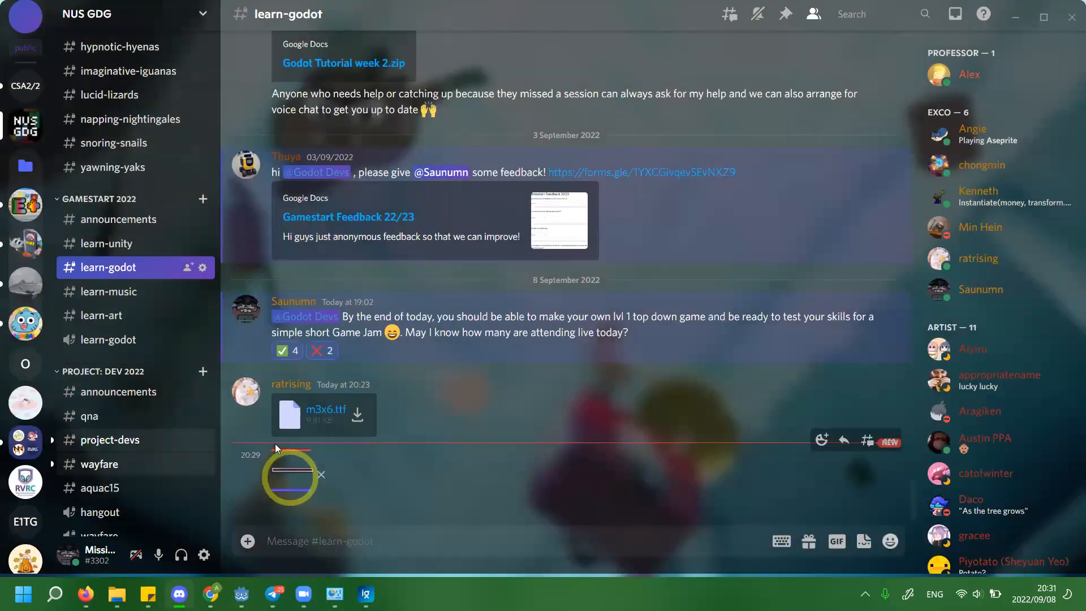
{"action": "right_click", "coordinate": [283, 451]}
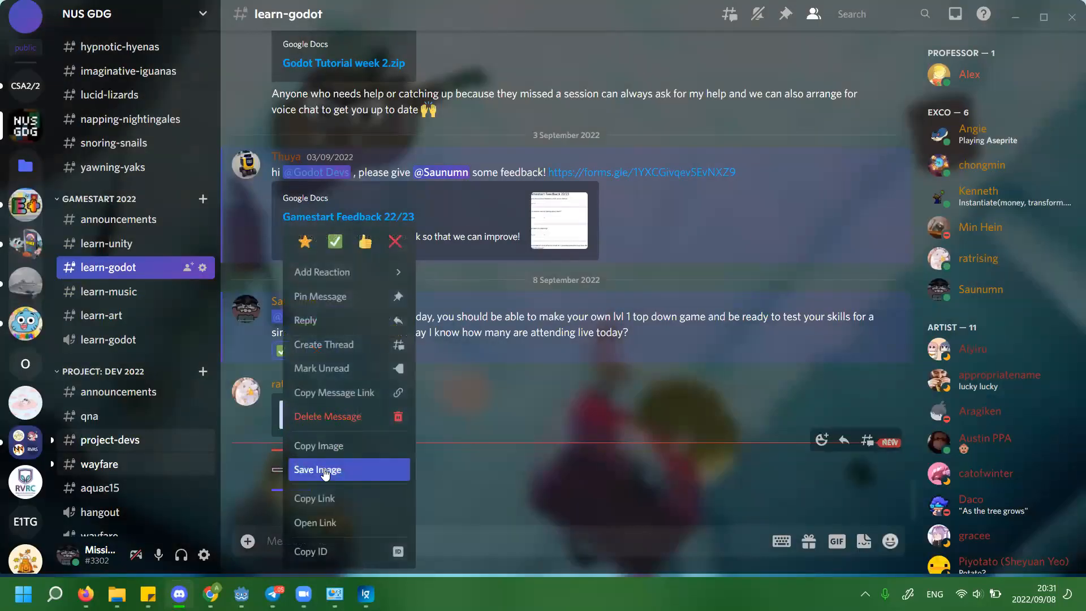
{"action": "left_click", "coordinate": [526, 418]}
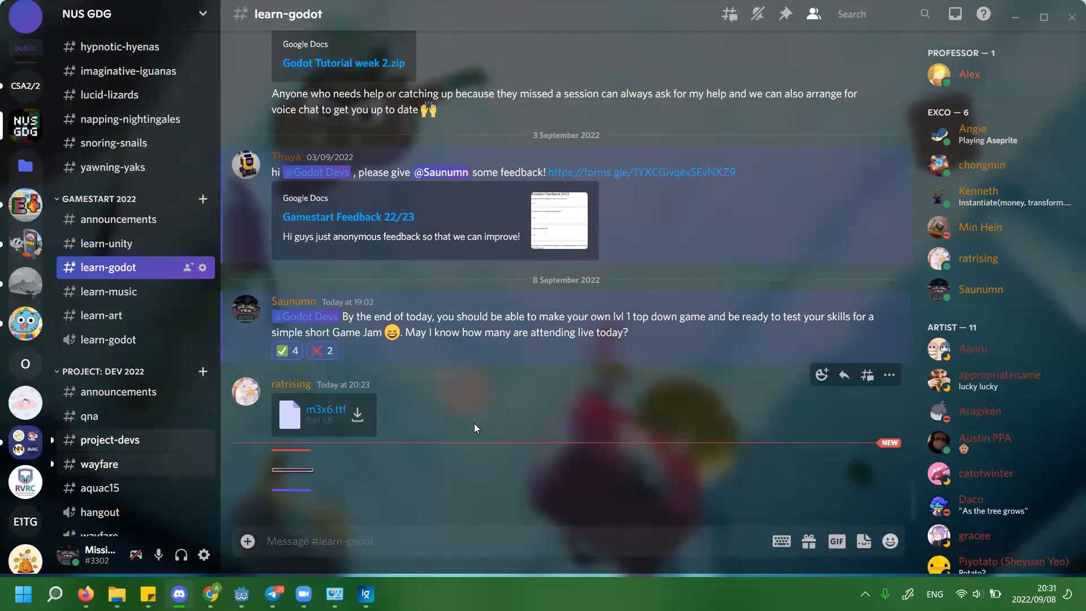
{"action": "right_click", "coordinate": [289, 451]}
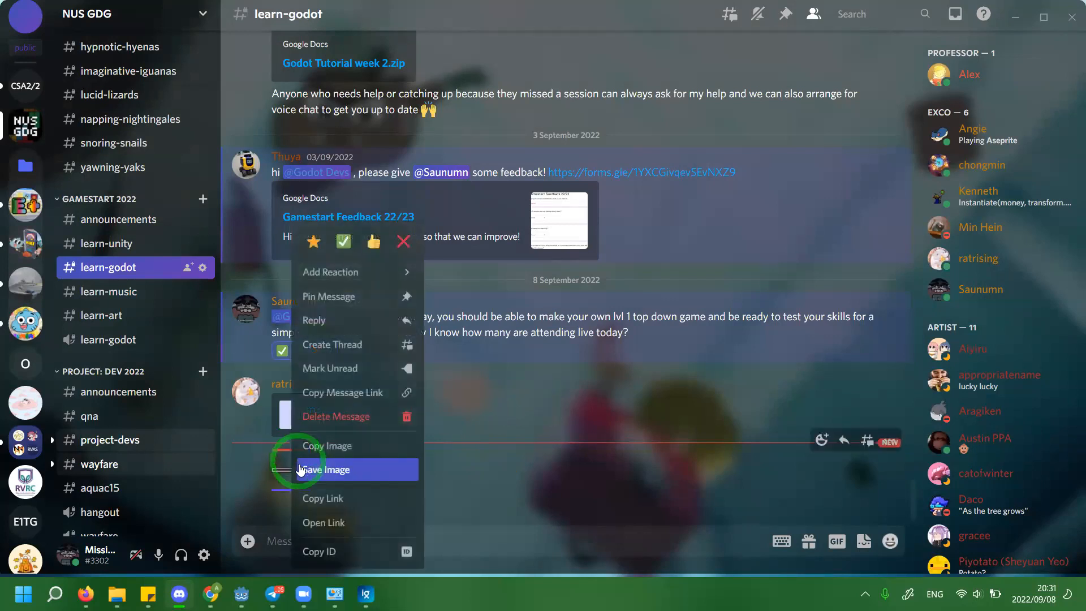
{"action": "left_click", "coordinate": [531, 557]}
{"action": "left_click", "coordinate": [297, 468]}
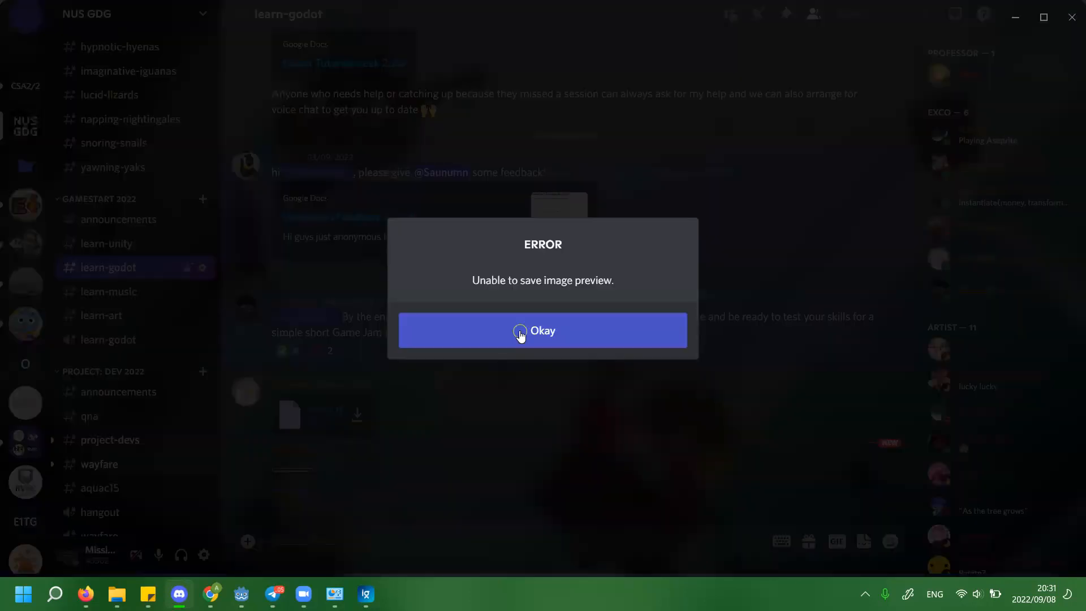
{"action": "left_click", "coordinate": [521, 335]}
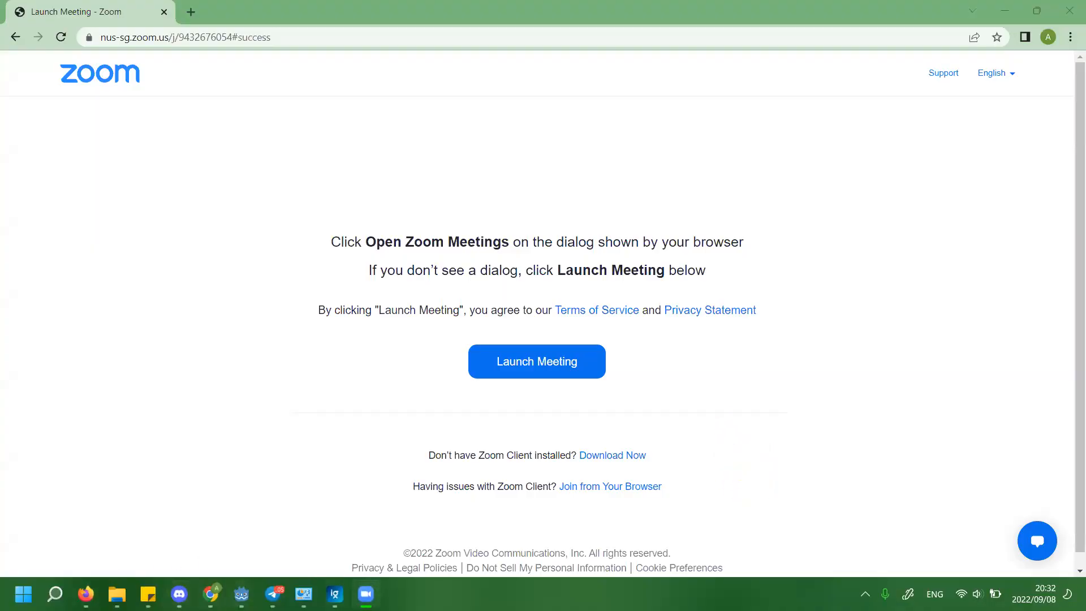
Return to ImageGlass and browse the MapleStory screenshots for another HP bar example, stopping at Maple_A_290622_212800.jpg.
{"action": "left_click", "coordinate": [335, 594]}
{"action": "key", "text": "Right"}
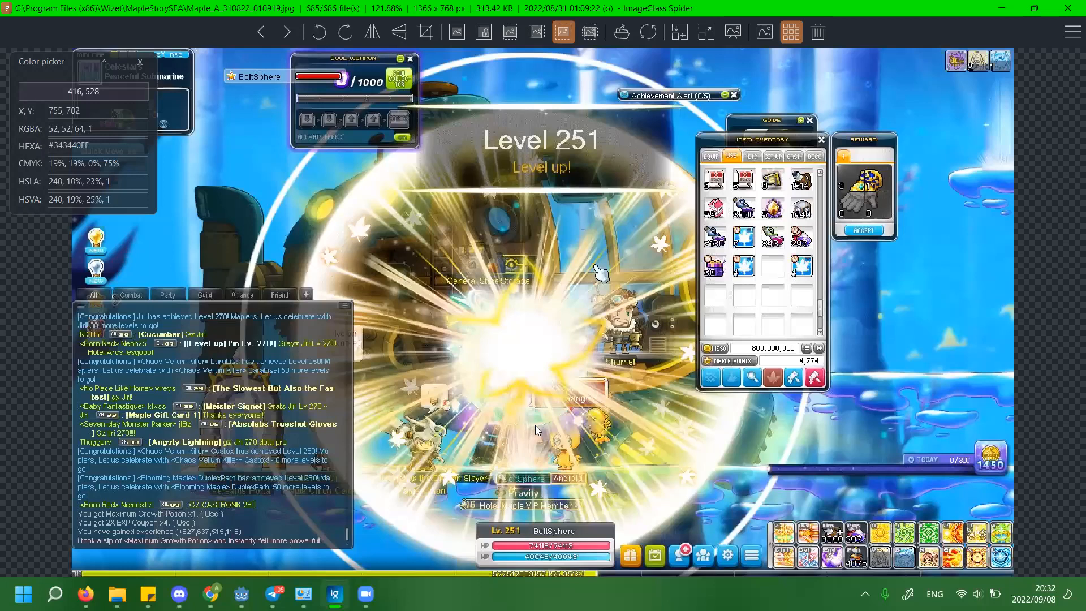
{"action": "key", "text": "Left"}
{"action": "key", "text": "Left"}
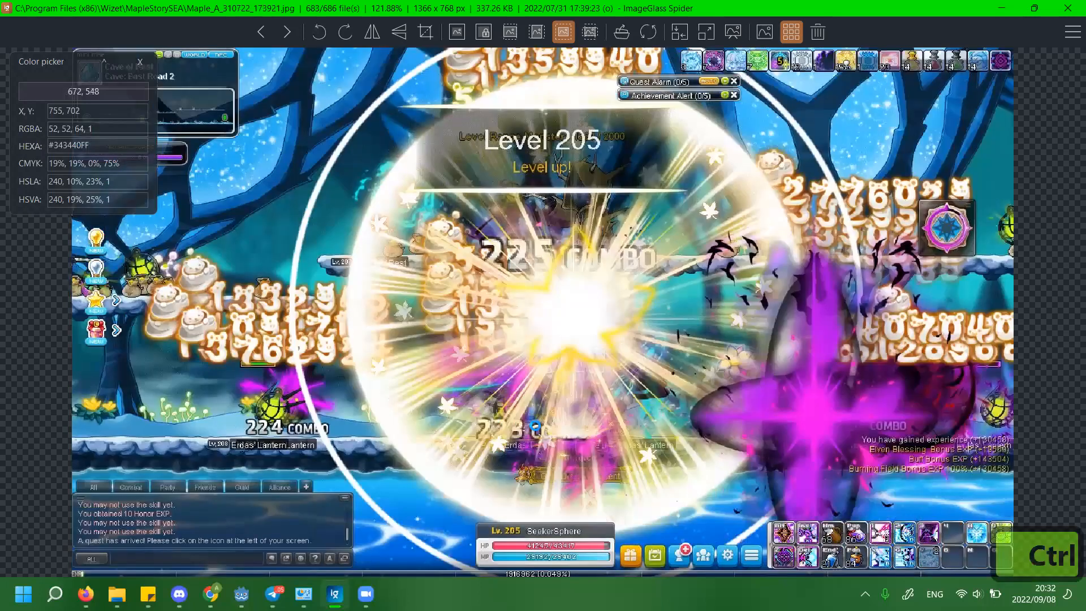
{"action": "key", "text": "Left"}
{"action": "key", "text": "Left"}
{"action": "key", "text": "Left"}
{"action": "key", "text": "Left"}
{"action": "key", "text": "Left"}
{"action": "key", "text": "Left"}
{"action": "key", "text": "Left"}
{"action": "key", "text": "Left"}
{"action": "key", "text": "Left"}
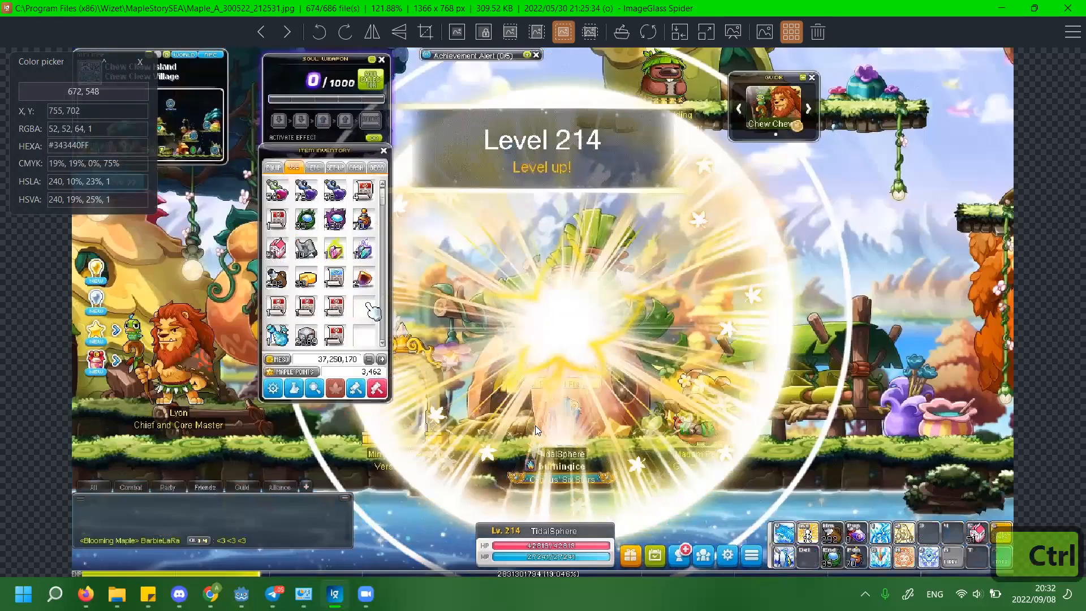
{"action": "key", "text": "Left"}
{"action": "key", "text": "Left"}
{"action": "key", "text": "Left"}
{"action": "key", "text": "Left"}
{"action": "key", "text": "Left"}
{"action": "key", "text": "Left"}
{"action": "key", "text": "Left"}
{"action": "key", "text": "Left"}
{"action": "key", "text": "Left"}
{"action": "key", "text": "Left"}
{"action": "key", "text": "Left"}
{"action": "key", "text": "Left"}
{"action": "key", "text": "Left"}
{"action": "key", "text": "Left"}
{"action": "key", "text": "Left"}
{"action": "key", "text": "Left"}
{"action": "key", "text": "Left"}
{"action": "key", "text": "Left"}
{"action": "key", "text": "Left"}
{"action": "key", "text": "Left"}
{"action": "key", "text": "Left"}
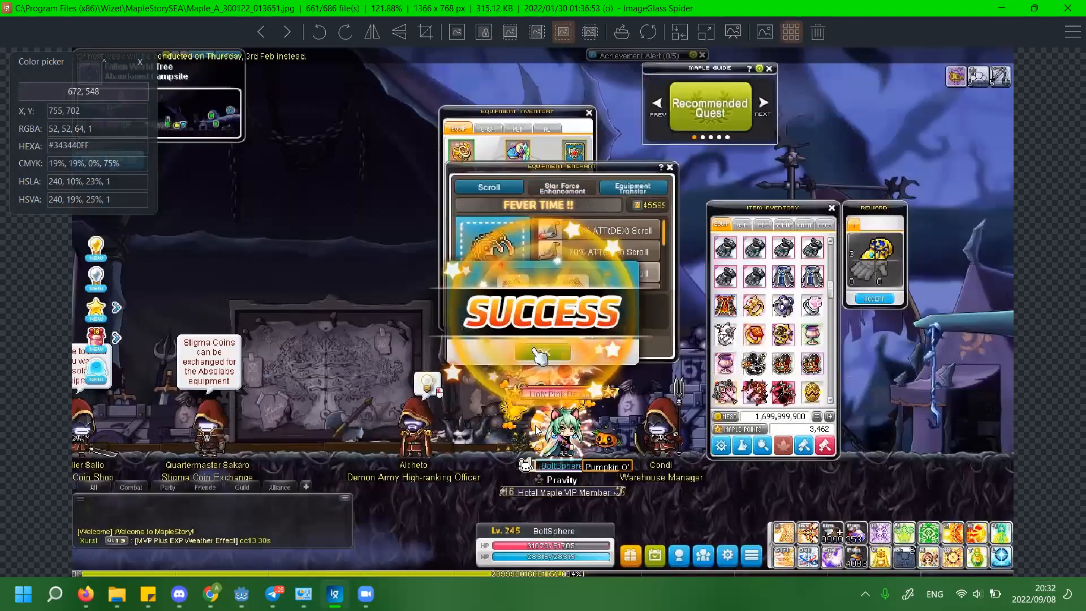
{"action": "key", "text": "Left"}
{"action": "key", "text": "Left"}
{"action": "key", "text": "Left"}
{"action": "key", "text": "Left"}
{"action": "key", "text": "Left"}
{"action": "key", "text": "Left"}
{"action": "key", "text": "Left"}
{"action": "key", "text": "Left"}
{"action": "key", "text": "Left"}
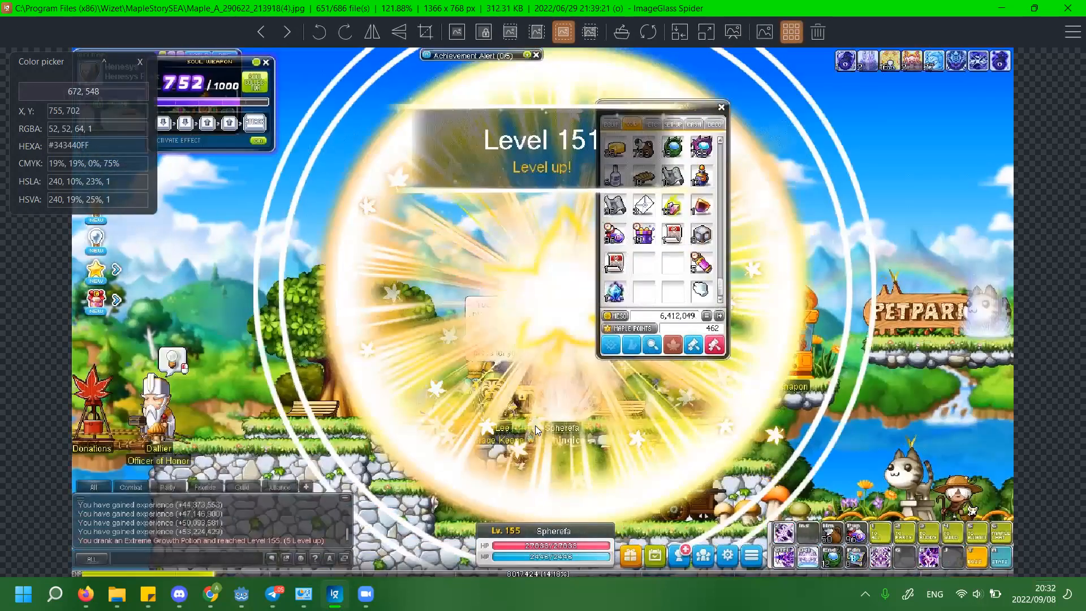
{"action": "key", "text": "Right"}
{"action": "key", "text": "Right"}
{"action": "key", "text": "Right"}
{"action": "key", "text": "Right"}
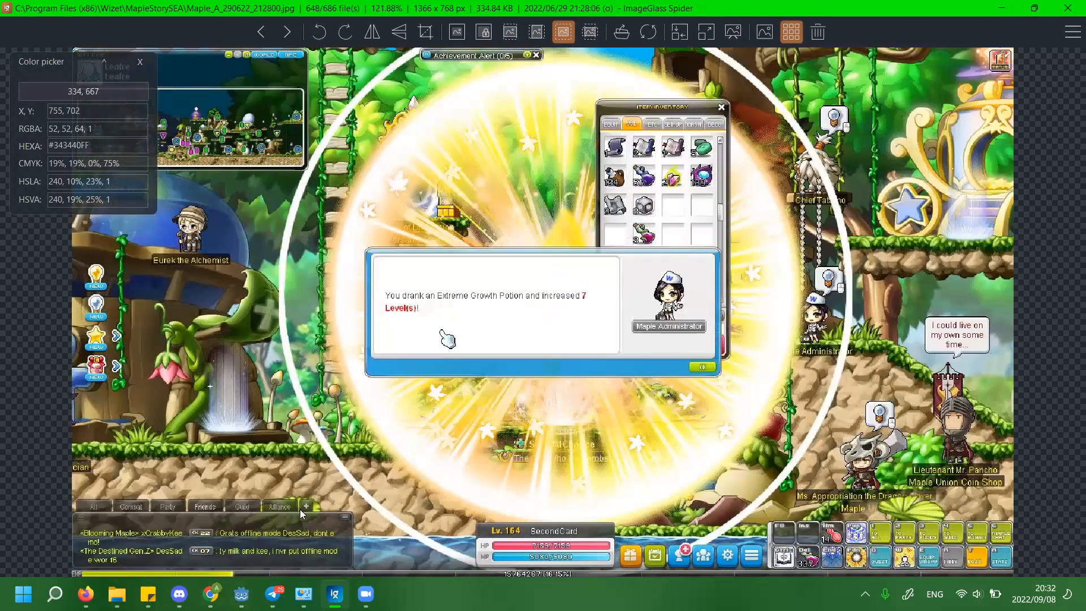
Examine the interface bars in Maple_A_290622_212800.jpg at several magnifications and minimize the image viewer.
{"action": "scroll", "coordinate": [777, 526], "scroll_direction": "up", "scroll_amount": 6}
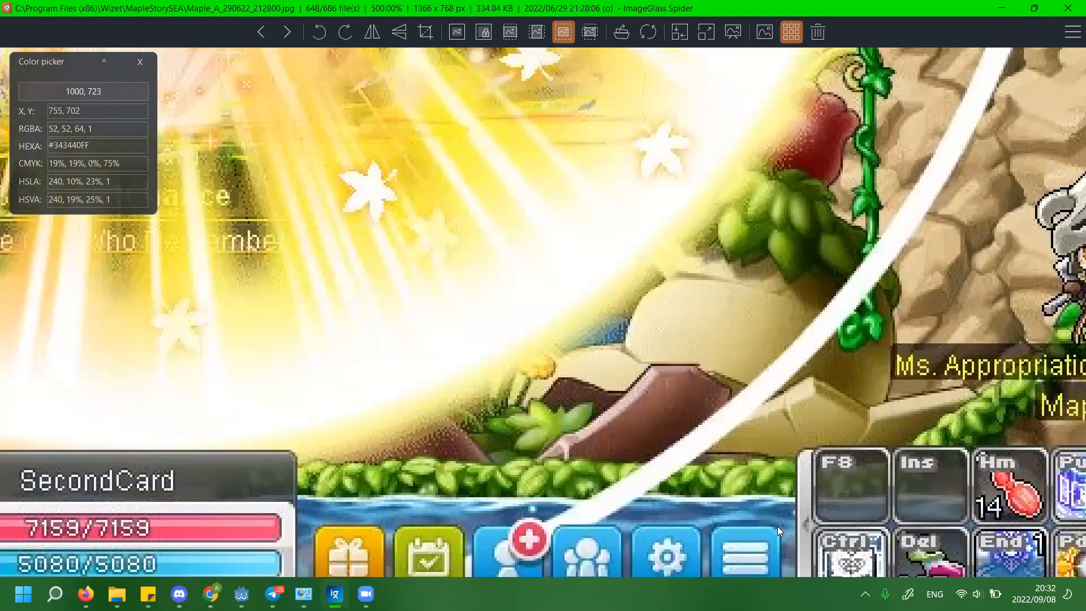
{"action": "scroll", "coordinate": [778, 526], "scroll_direction": "down", "scroll_amount": 8, "text": "ctrl"}
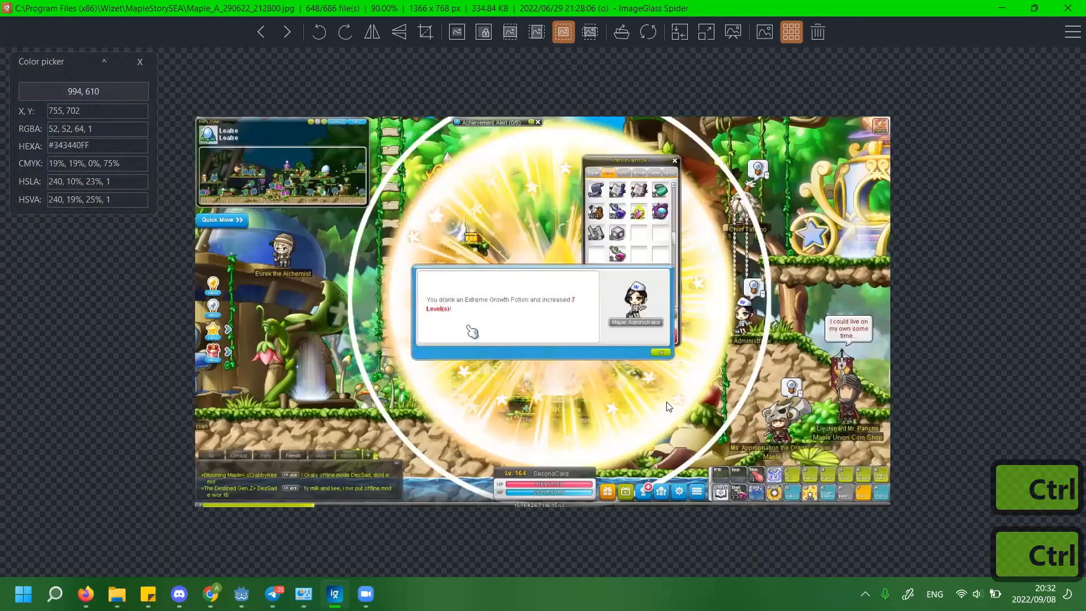
{"action": "scroll", "coordinate": [667, 405], "scroll_direction": "up", "scroll_amount": 2, "text": "ctrl"}
{"action": "scroll", "coordinate": [668, 405], "scroll_direction": "down", "scroll_amount": 1, "text": "ctrl"}
{"action": "scroll", "coordinate": [668, 403], "scroll_direction": "up", "scroll_amount": 1, "text": "ctrl"}
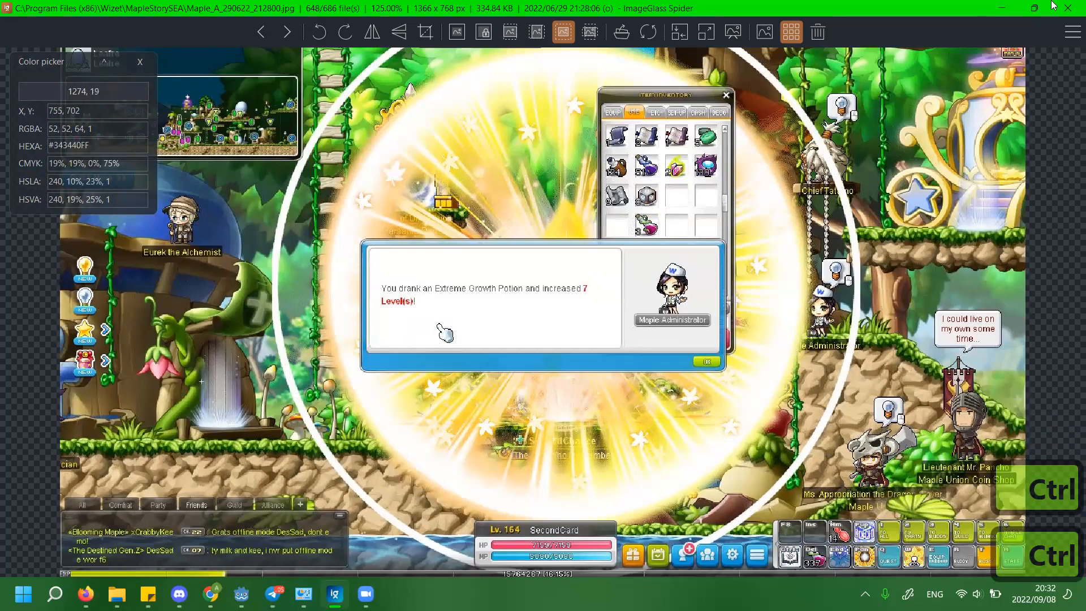
{"action": "double_click", "coordinate": [996, 8]}
{"action": "left_click", "coordinate": [996, 8]}
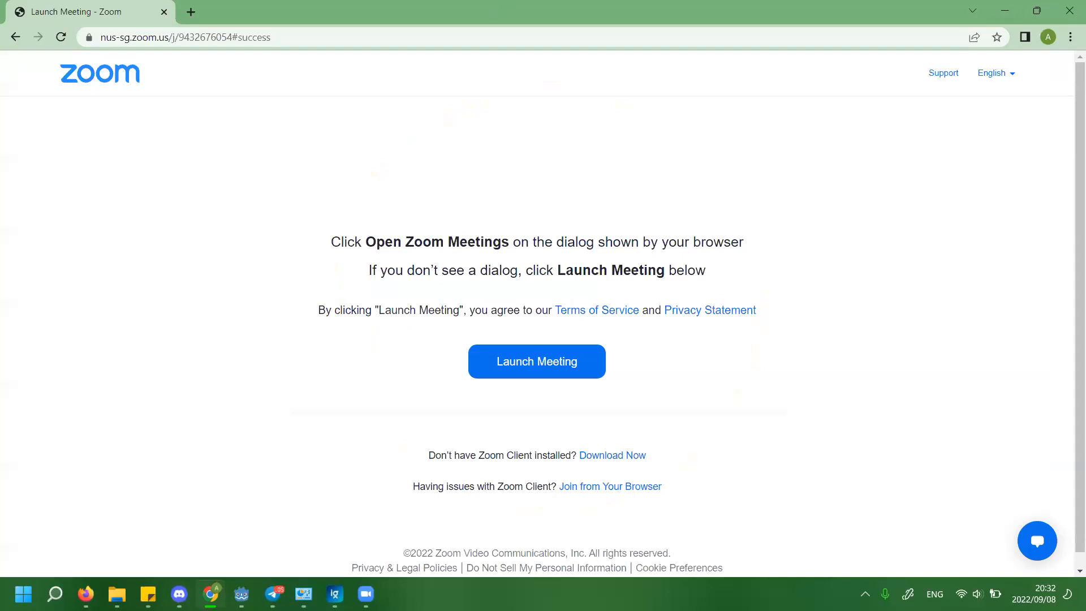
Switch back to the Godot Tutorial project in Godot Engine.
{"action": "mouse_move", "coordinate": [241, 594]}
{"action": "left_click", "coordinate": [281, 551]}
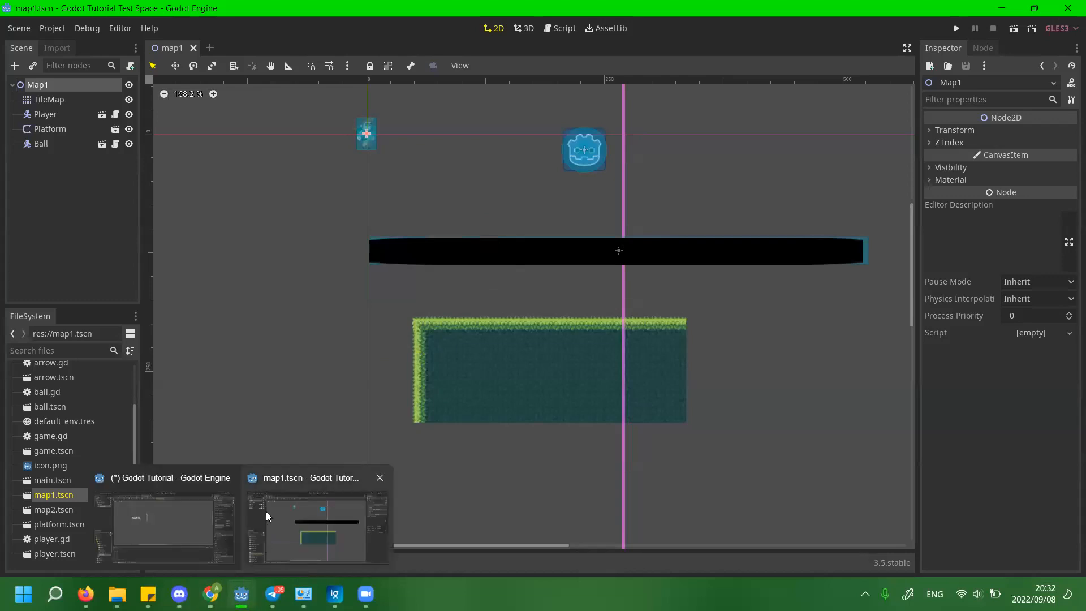
{"action": "left_click", "coordinate": [205, 535]}
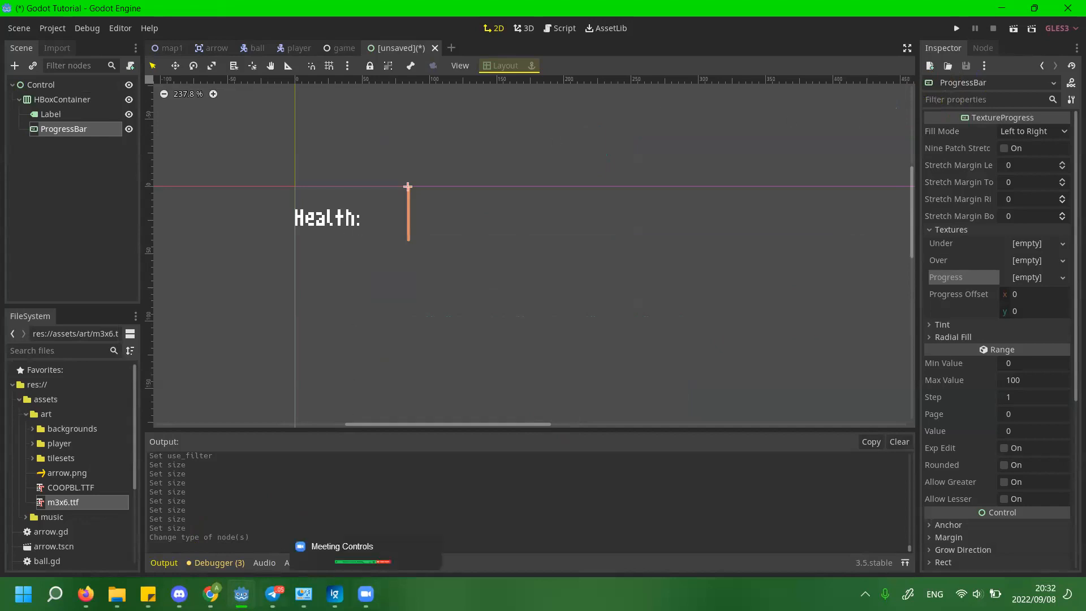
Download HUD_fillbar01.zip from the learn-godot channel on Discord and show it in the Downloads folder.
{"action": "left_click", "coordinate": [179, 594]}
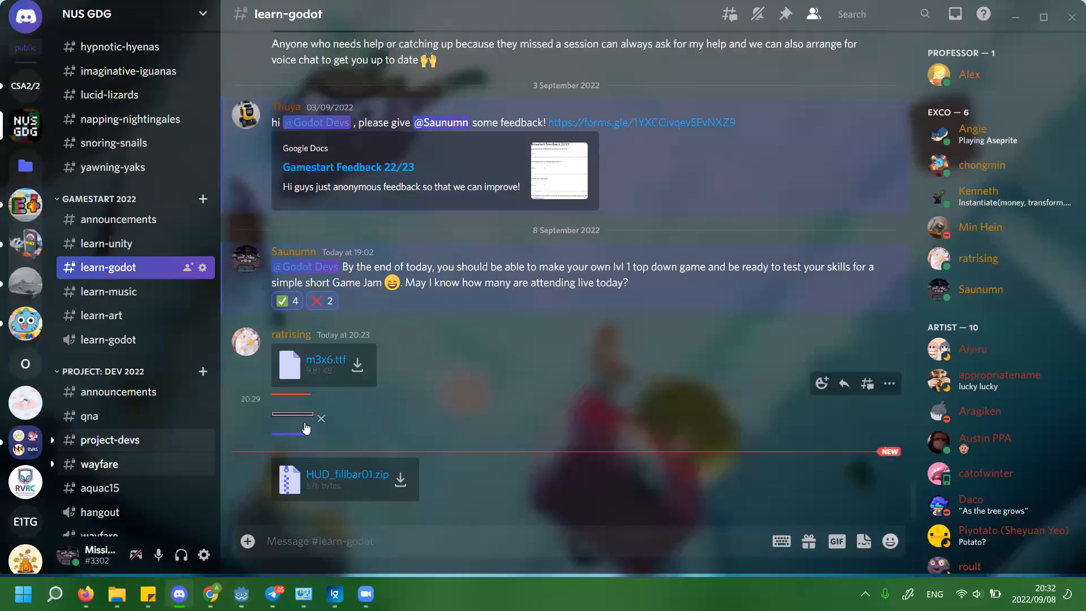
{"action": "left_click", "coordinate": [400, 479]}
{"action": "left_click", "coordinate": [651, 343]}
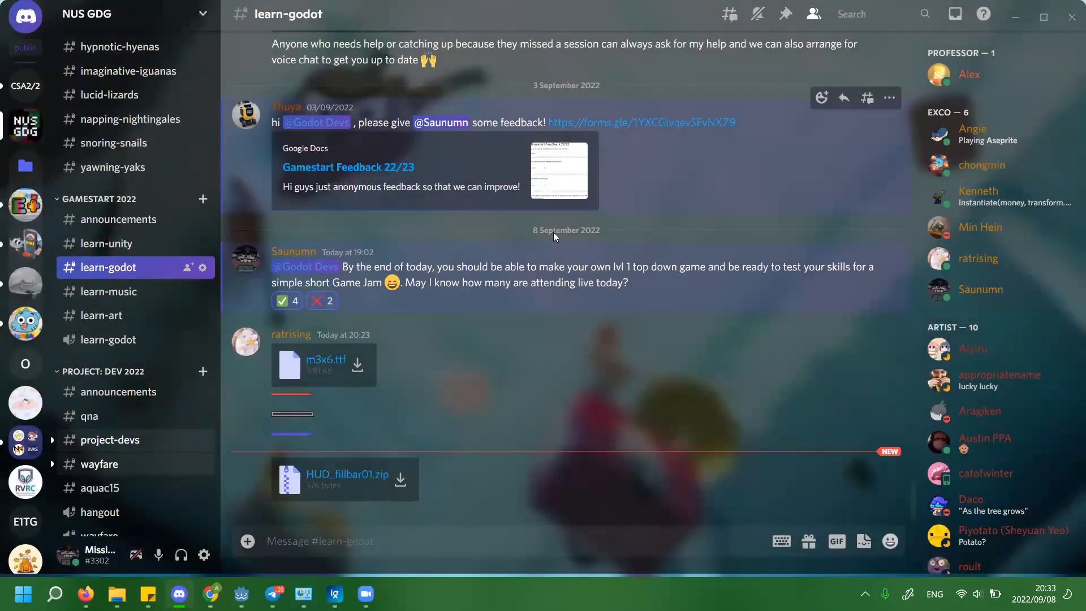
{"action": "mouse_move", "coordinate": [116, 594]}
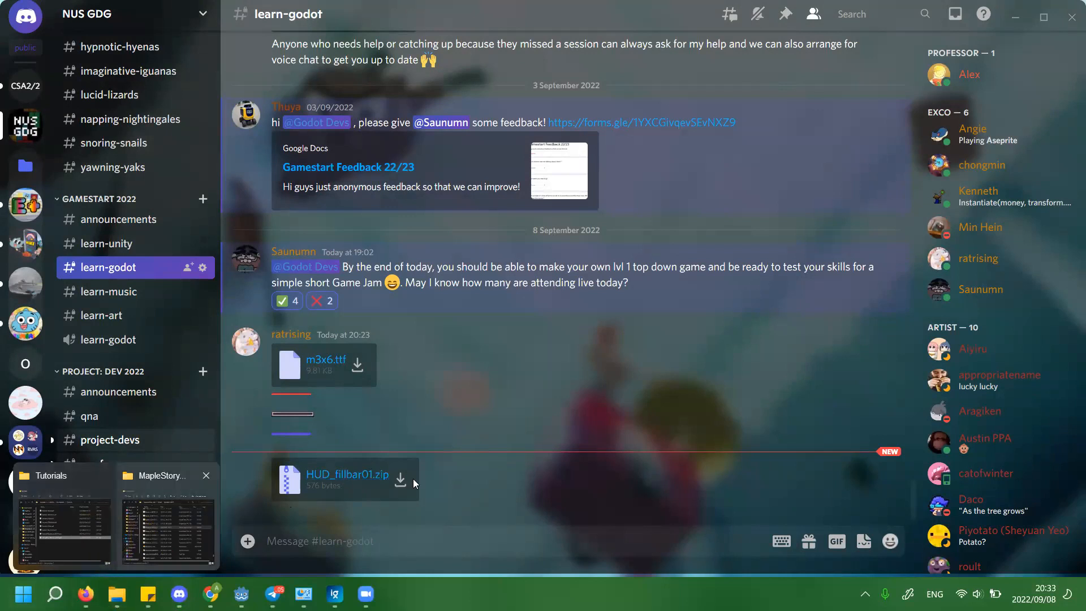
{"action": "left_click", "coordinate": [396, 477]}
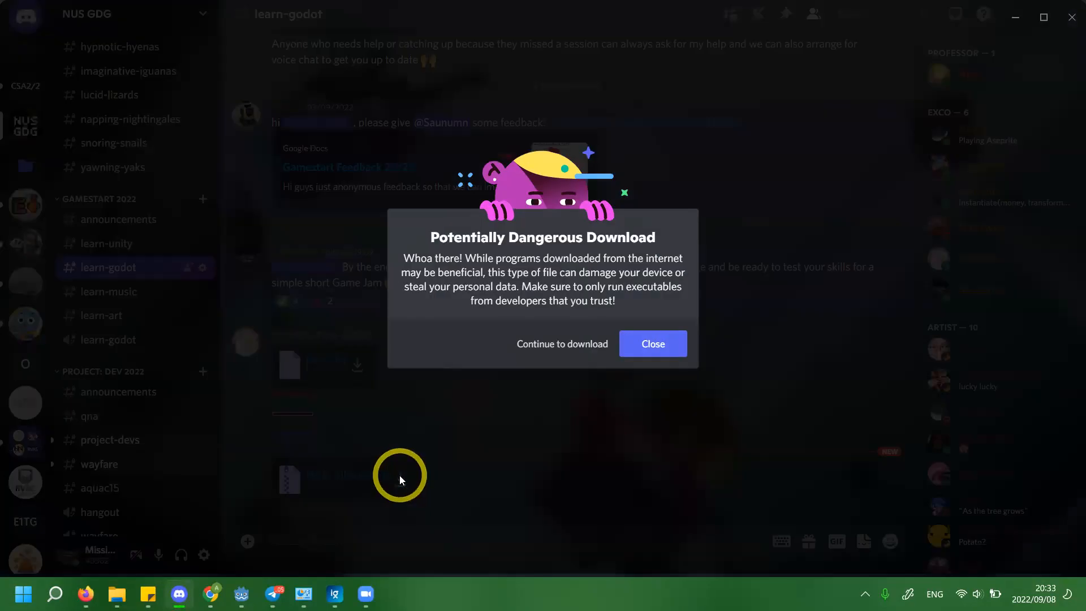
{"action": "left_click", "coordinate": [577, 352]}
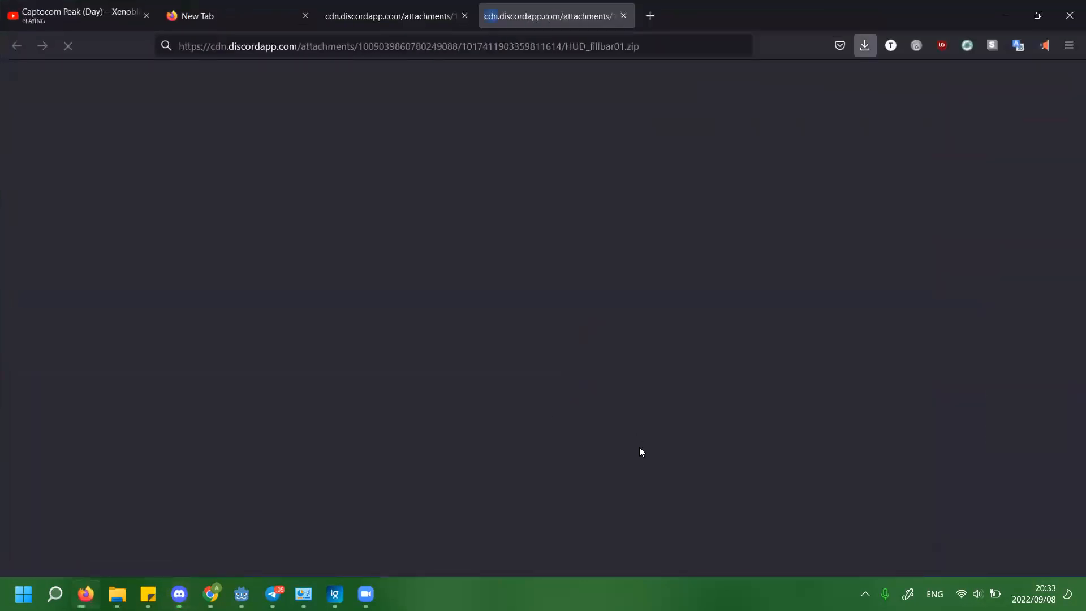
{"action": "left_click", "coordinate": [857, 81]}
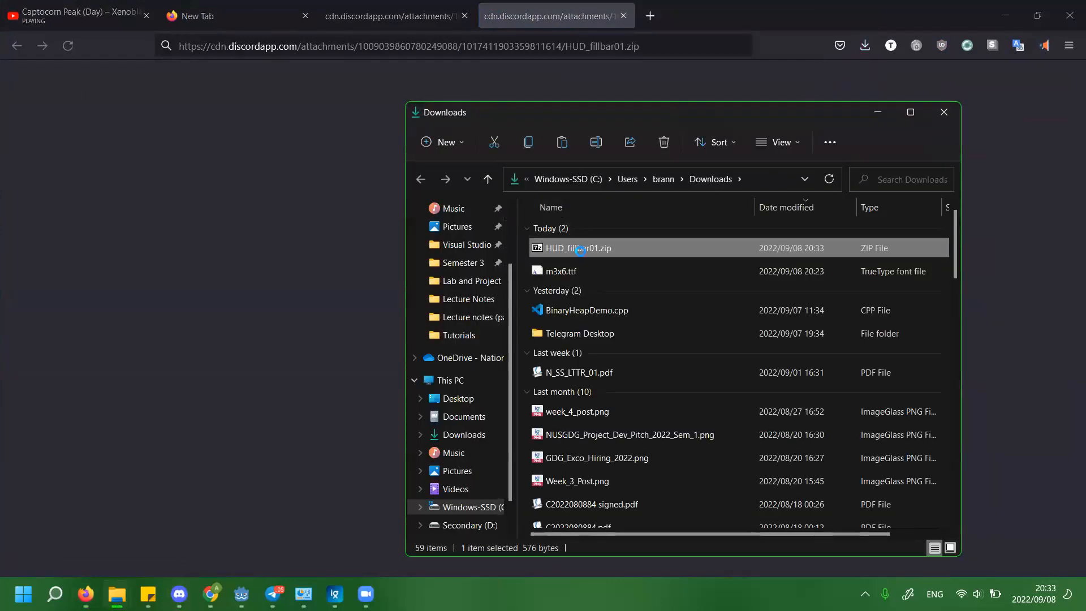
Extract HUD_fillbar01.zip with 7-Zip into a HUD_fillbar01 folder and select both extracted PNG images there.
{"action": "right_click", "coordinate": [585, 250]}
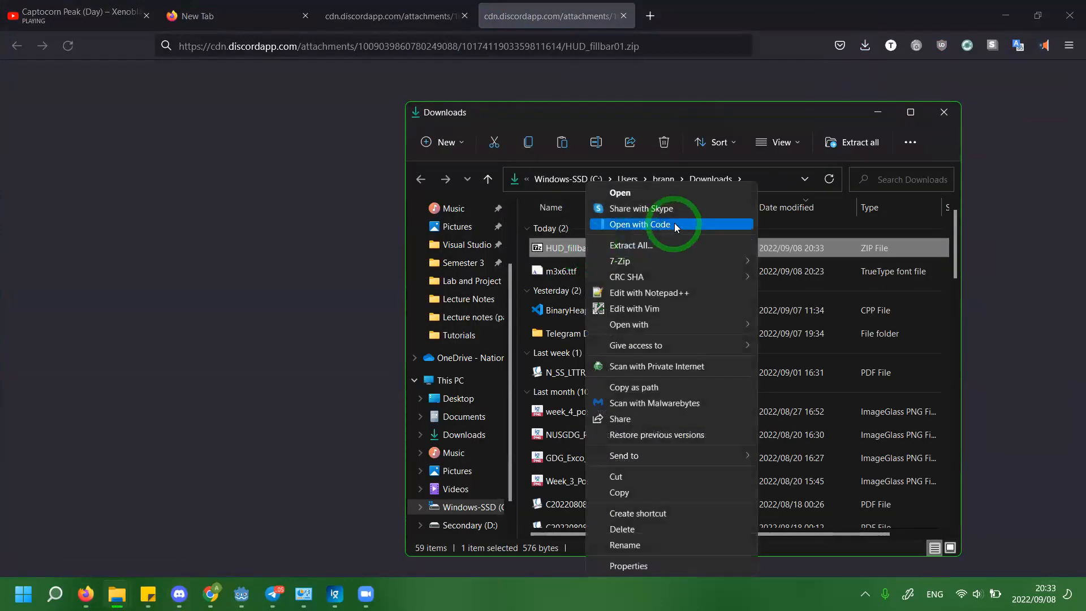
{"action": "mouse_move", "coordinate": [675, 262]}
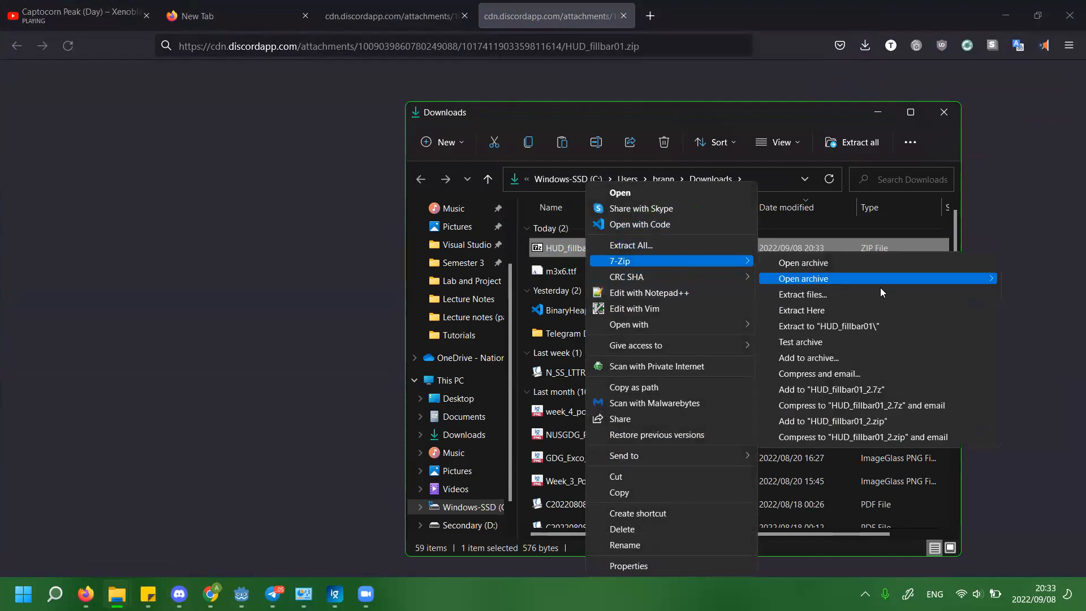
{"action": "left_click", "coordinate": [848, 296]}
{"action": "left_click", "coordinate": [549, 381]}
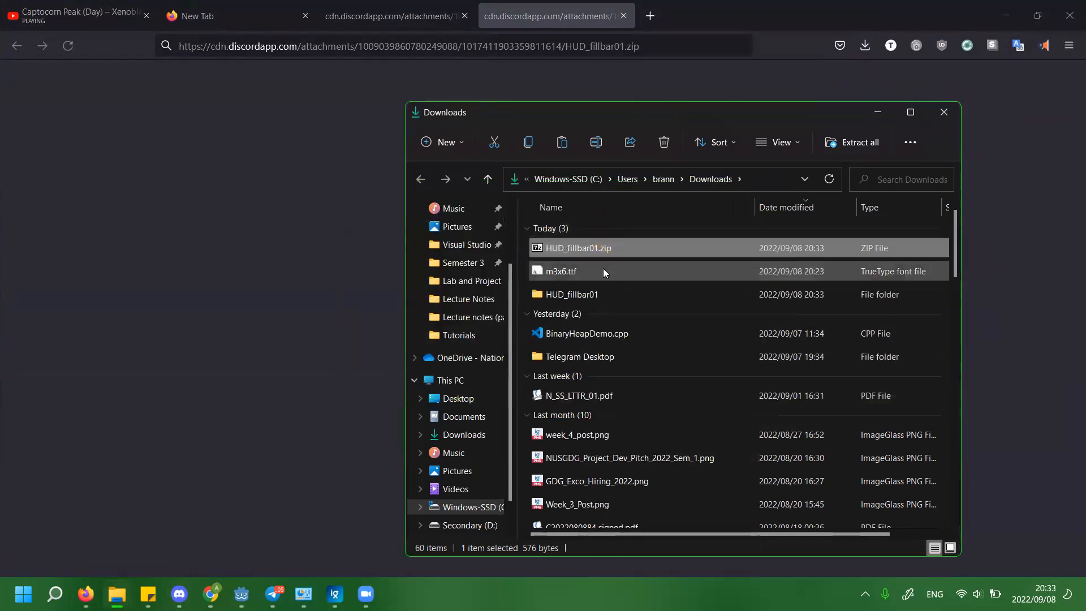
{"action": "double_click", "coordinate": [570, 294]}
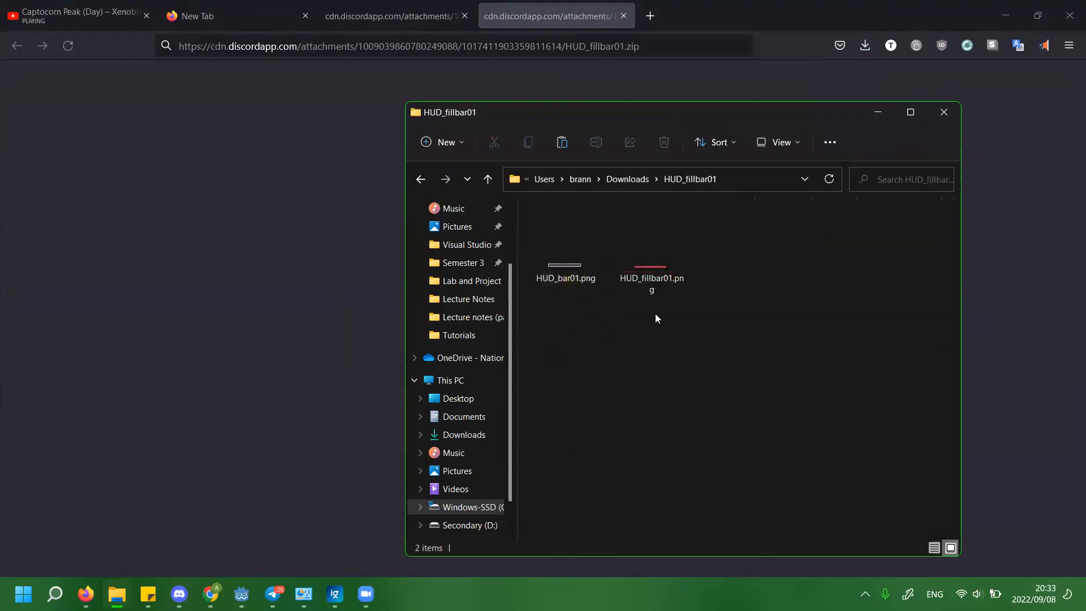
{"action": "left_click_drag", "start_coordinate": [746, 316], "coordinate": [528, 219]}
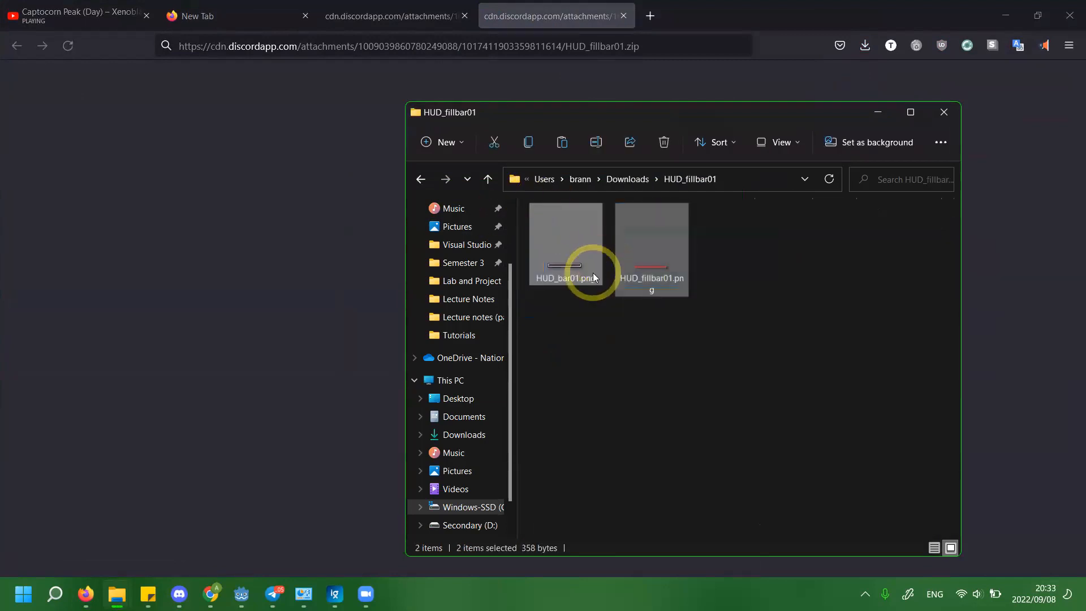
Switch to the Godot Tutorial project and create a folder named user_interface inside assets/art.
{"action": "mouse_move", "coordinate": [242, 594]}
{"action": "left_click", "coordinate": [182, 517]}
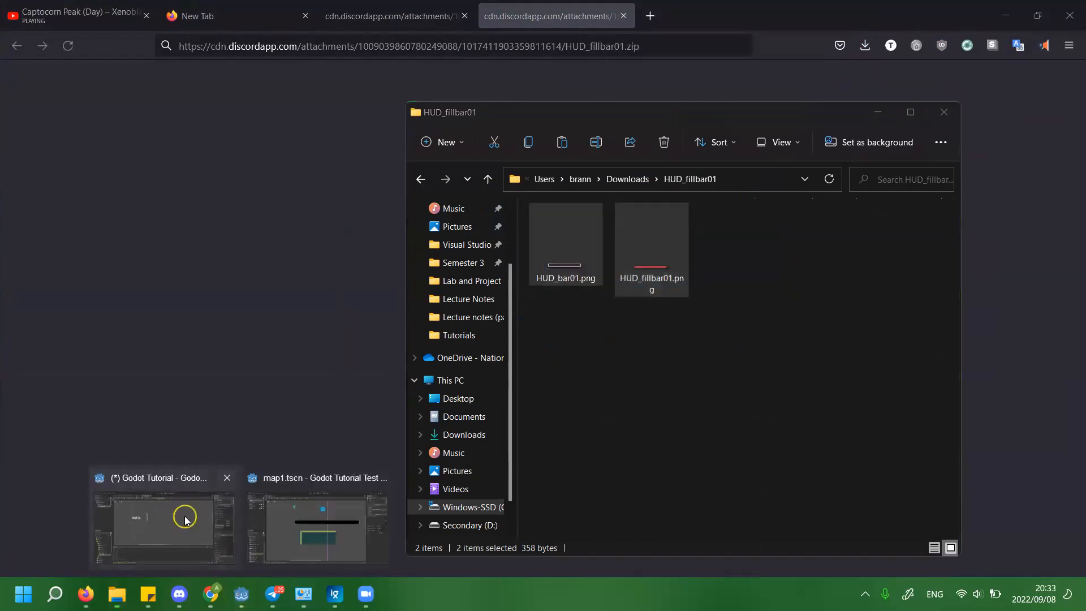
{"action": "left_click", "coordinate": [54, 458]}
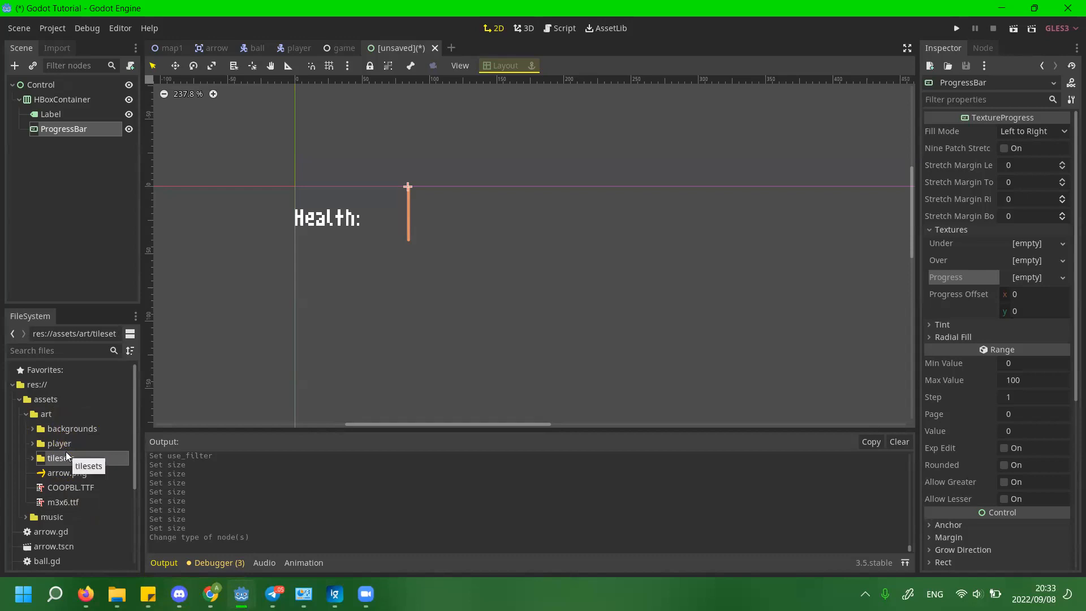
{"action": "left_click", "coordinate": [61, 416]}
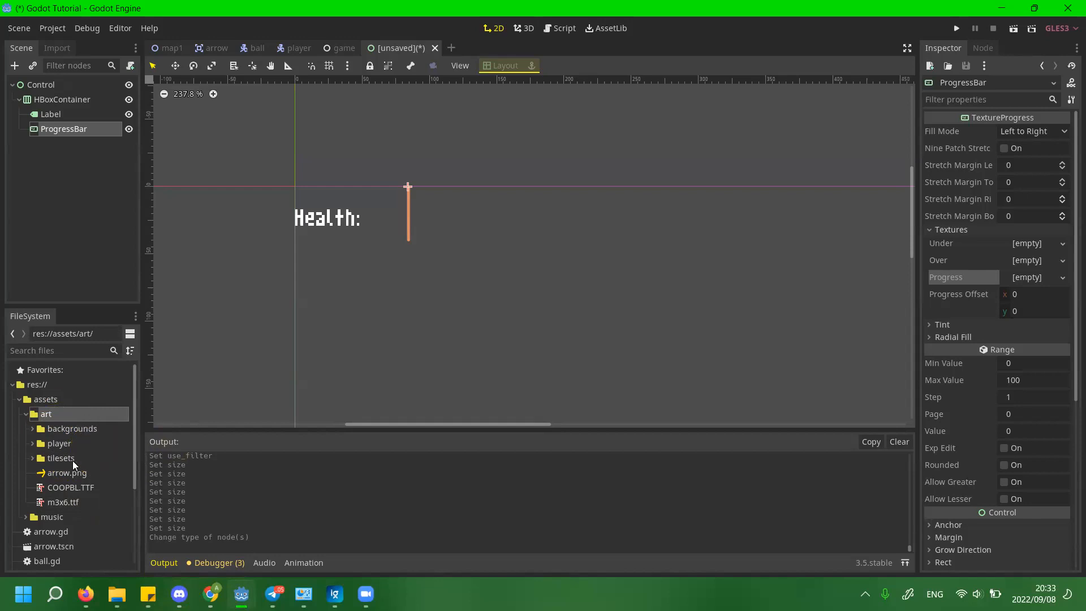
{"action": "left_click", "coordinate": [86, 593]}
{"action": "left_click", "coordinate": [86, 594]}
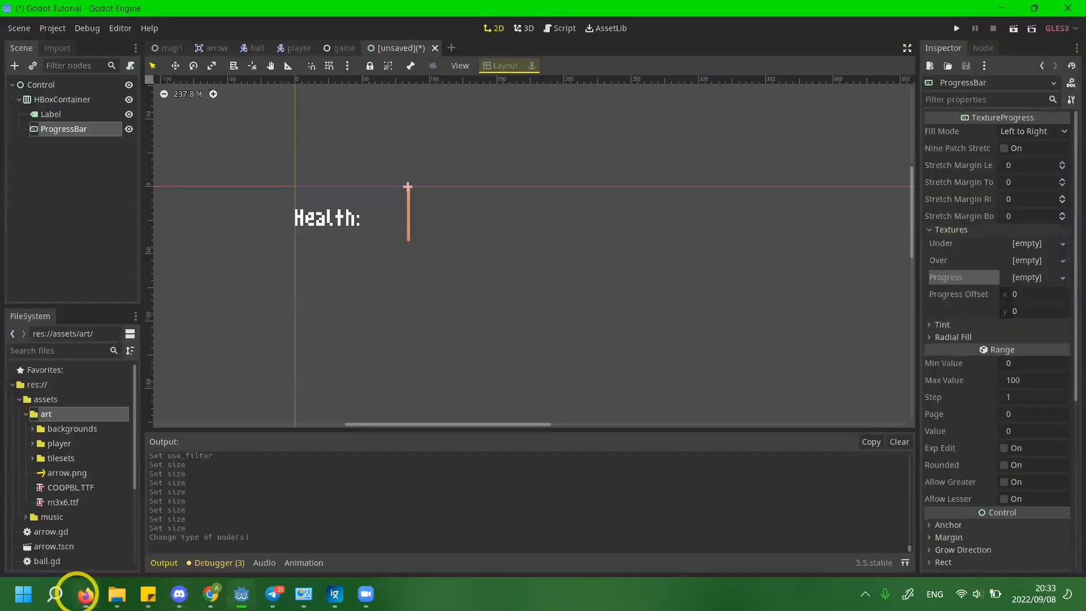
{"action": "right_click", "coordinate": [71, 422]}
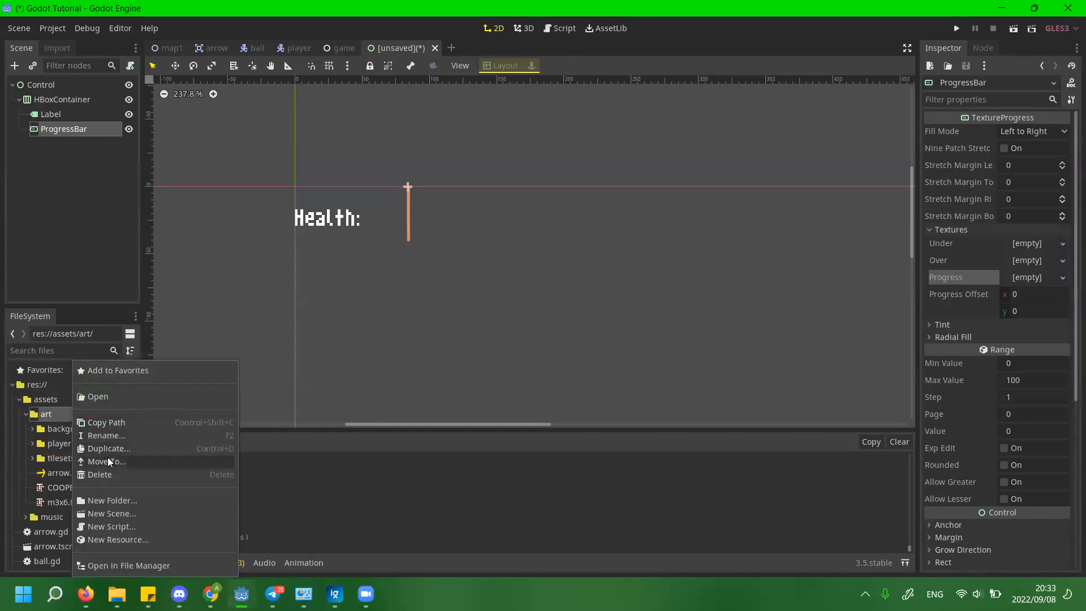
{"action": "left_click", "coordinate": [110, 498]}
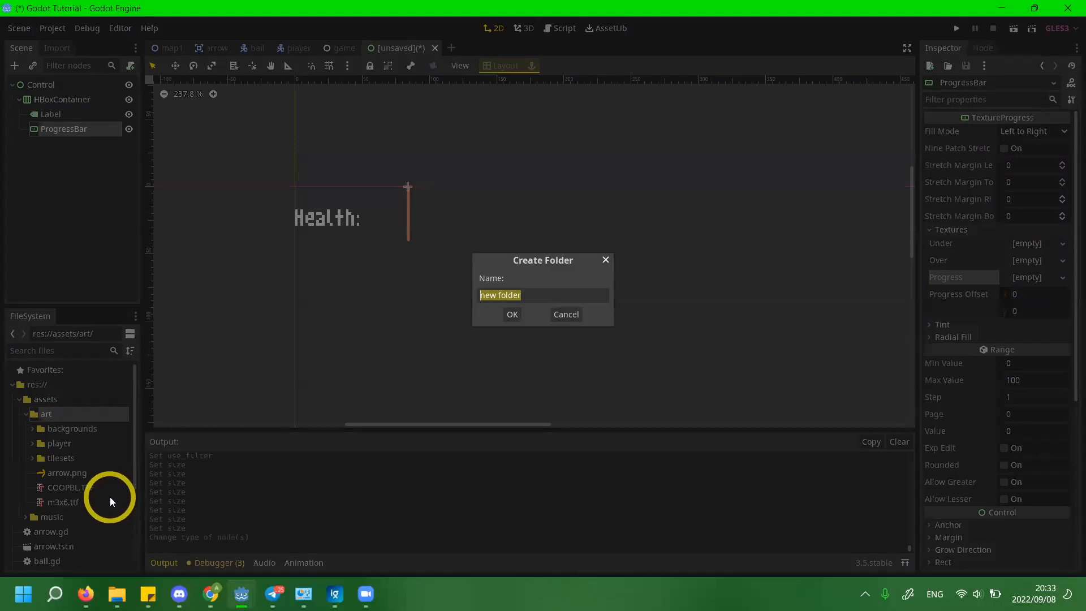
{"action": "type", "text": "ui"}
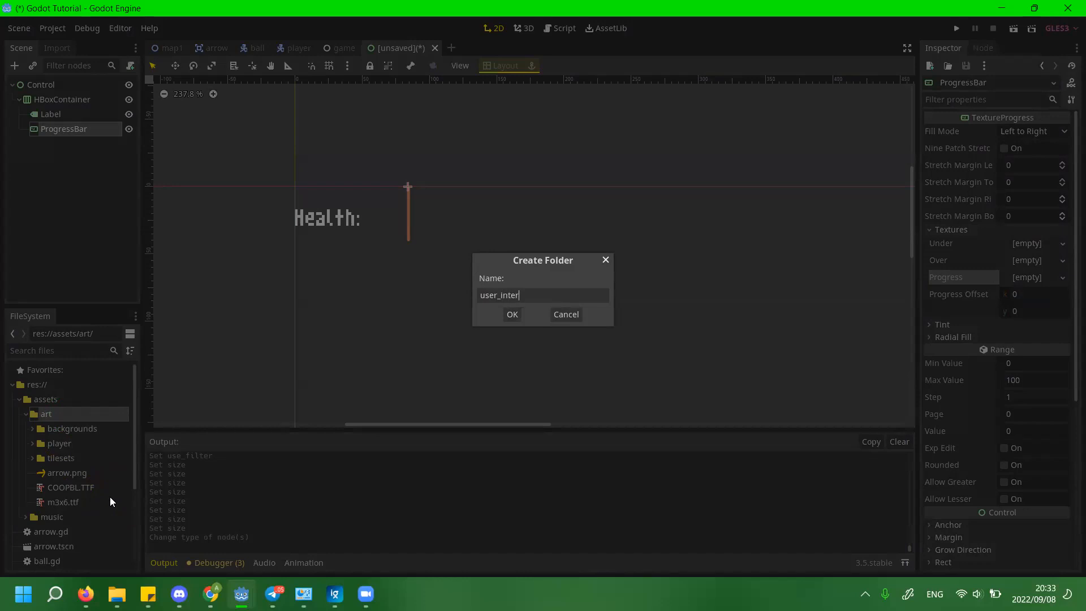
{"action": "type", "text": "e"}
{"action": "key", "text": "Return"}
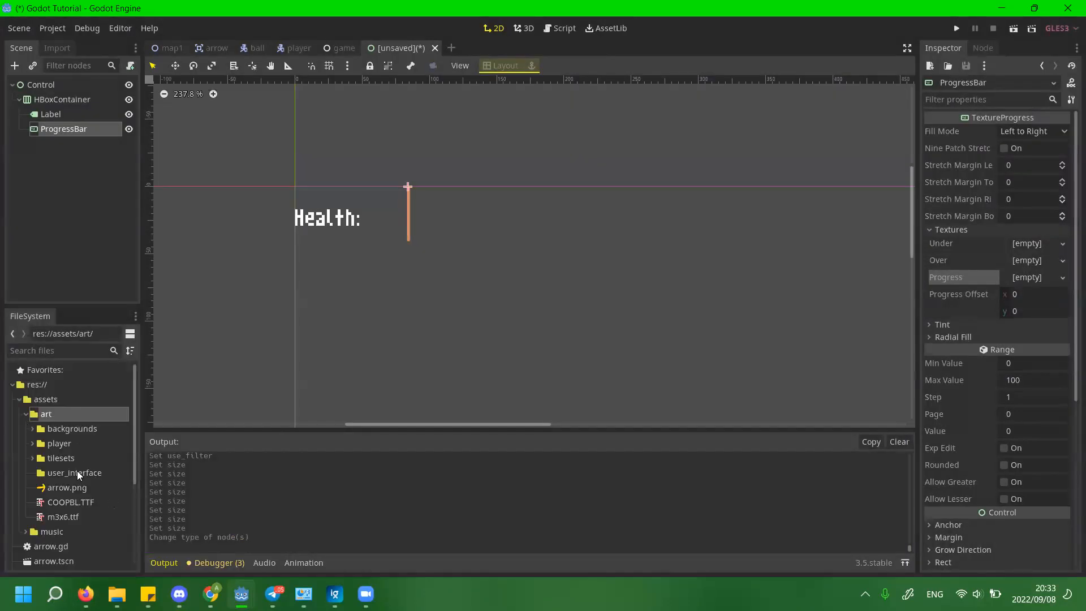
Import HUD_bar01.png and HUD_fillbar01.png from File Explorer into the user_interface folder and expand it.
{"action": "left_click", "coordinate": [77, 471]}
{"action": "left_click", "coordinate": [117, 594]}
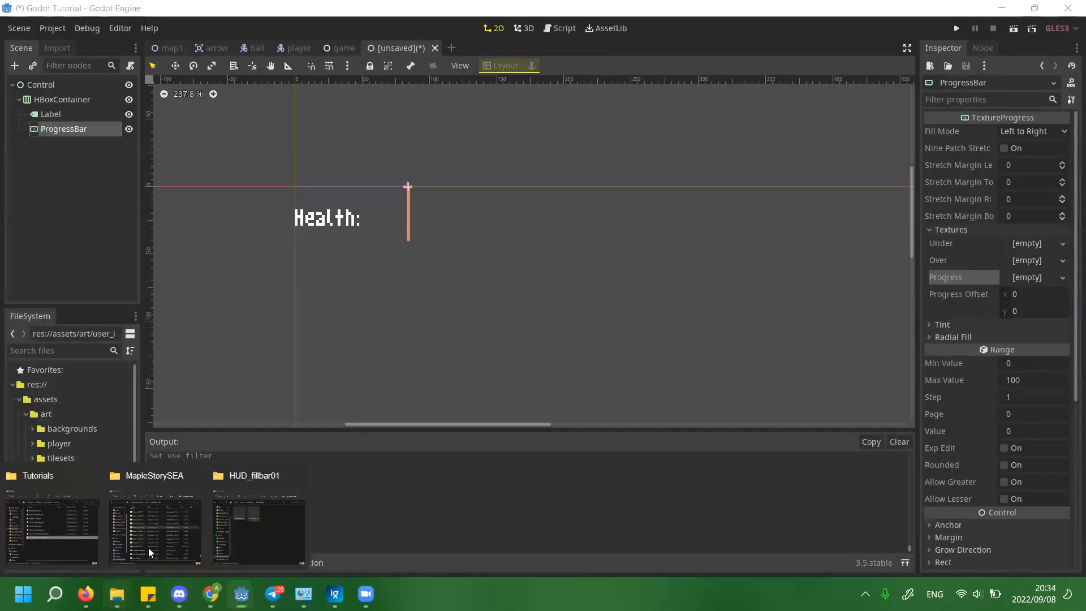
{"action": "left_click", "coordinate": [245, 513]}
{"action": "left_click_drag", "start_coordinate": [568, 262], "coordinate": [72, 474]}
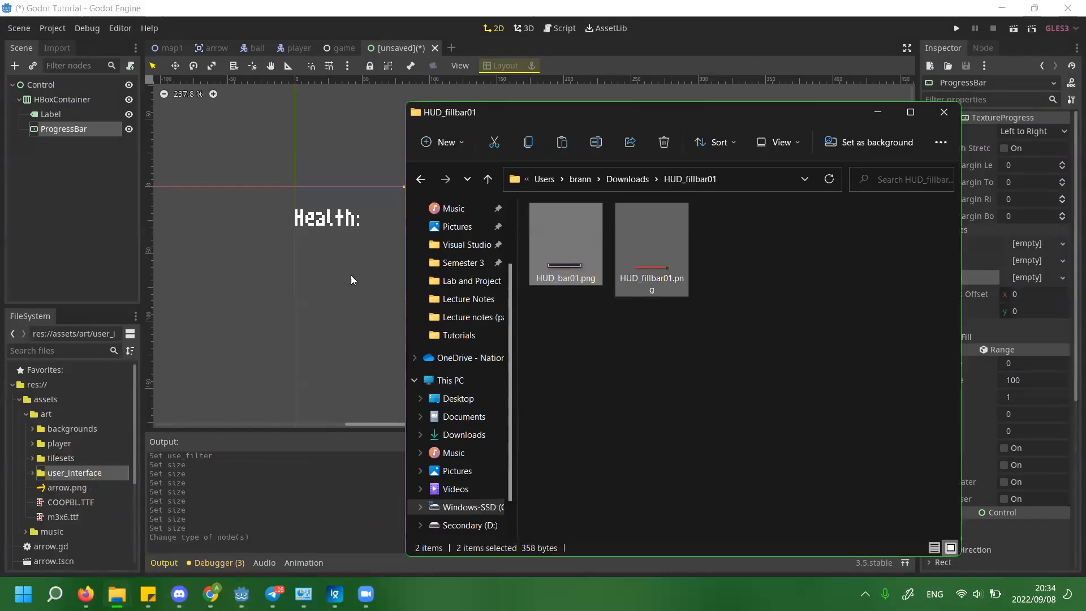
{"action": "double_click", "coordinate": [86, 478]}
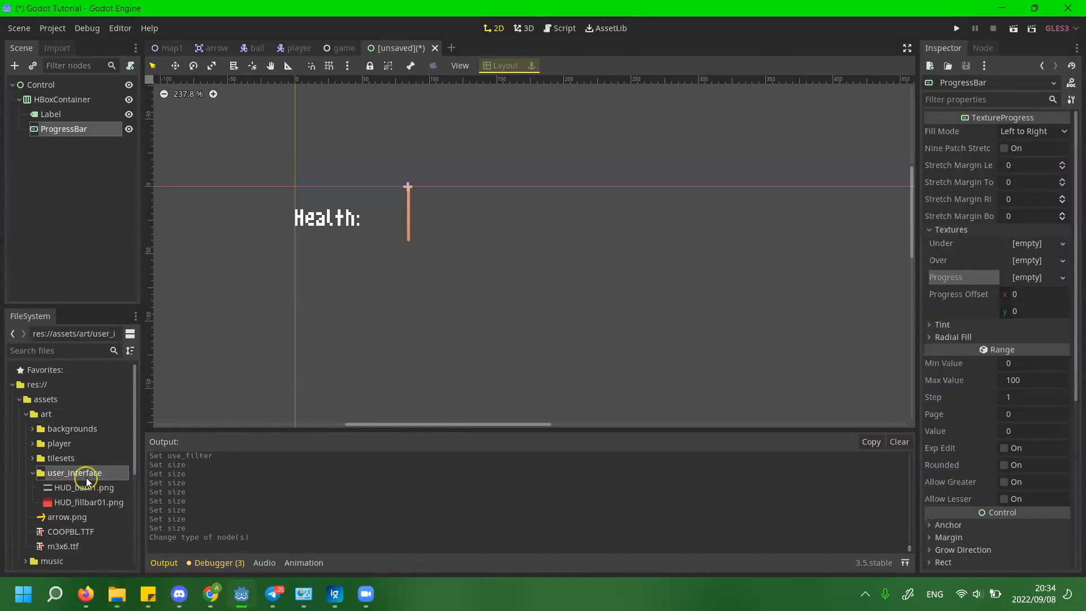
Assign HUD_bar01.png as the ProgressBar's Under texture and HUD_fillbar01.png as its Progress texture.
{"action": "left_click", "coordinate": [85, 490]}
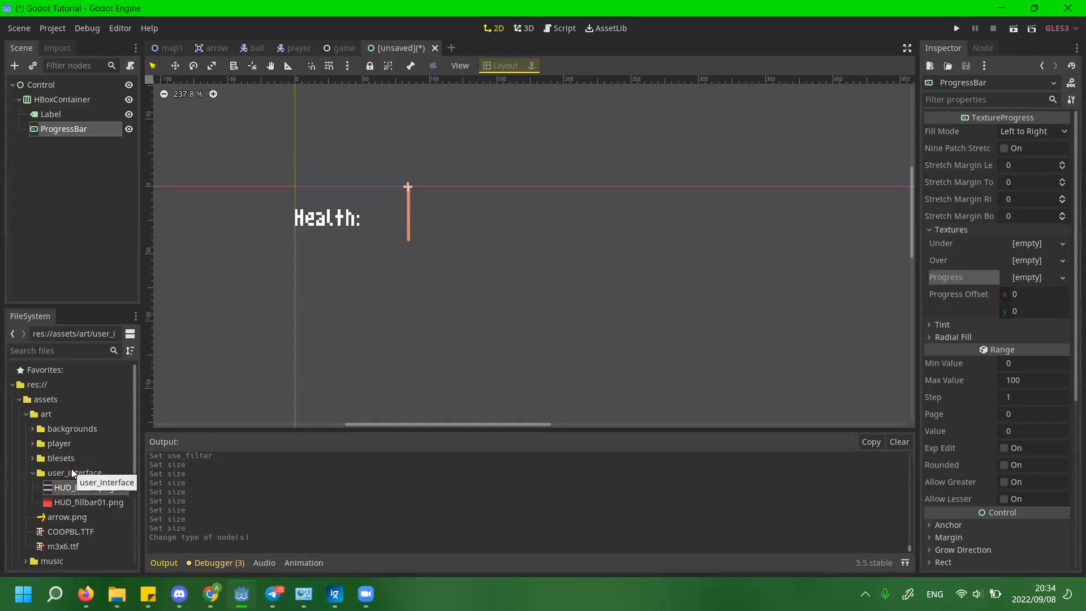
{"action": "left_click", "coordinate": [91, 500]}
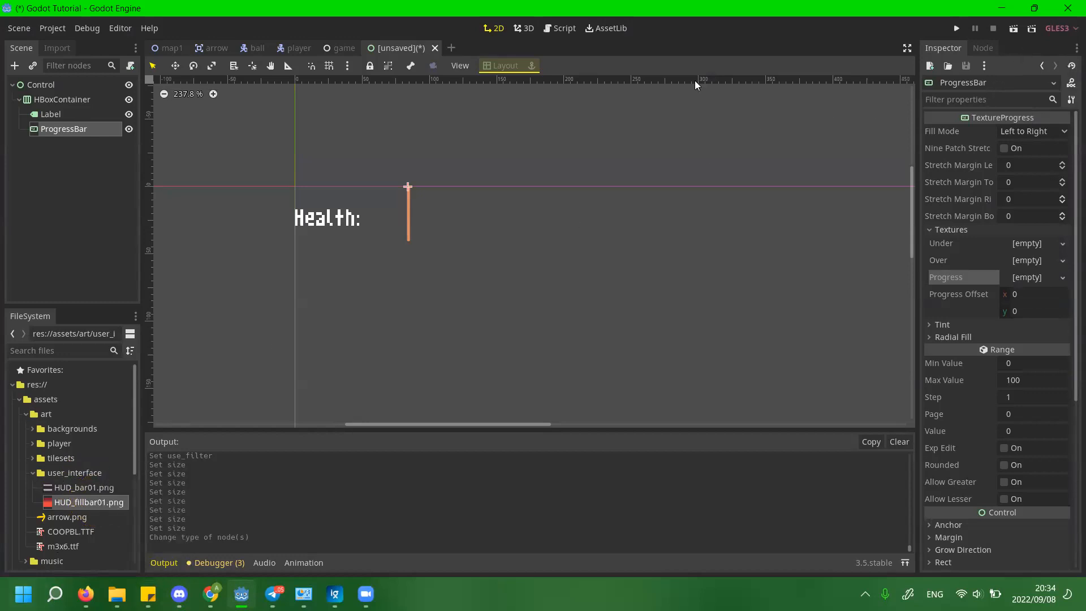
{"action": "left_click", "coordinate": [85, 487]}
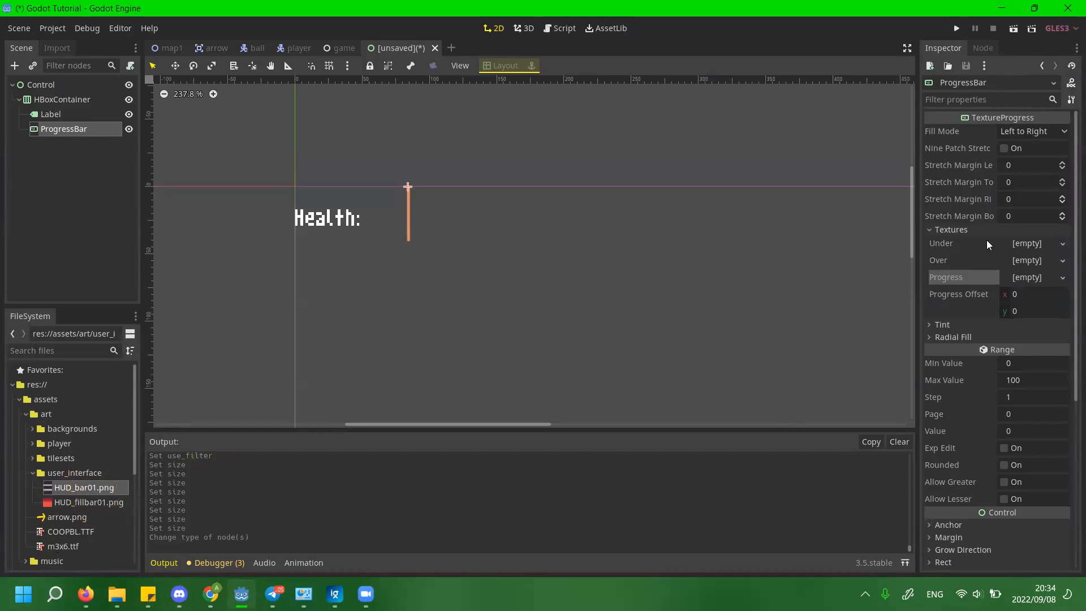
{"action": "left_click", "coordinate": [1038, 244]}
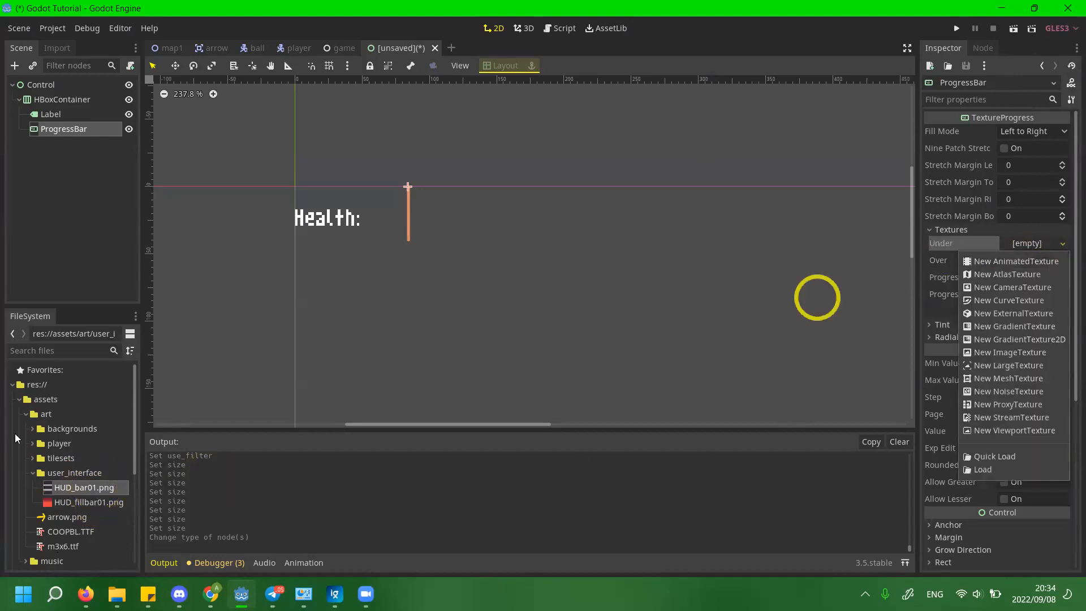
{"action": "left_click_drag", "start_coordinate": [102, 488], "coordinate": [1028, 244]}
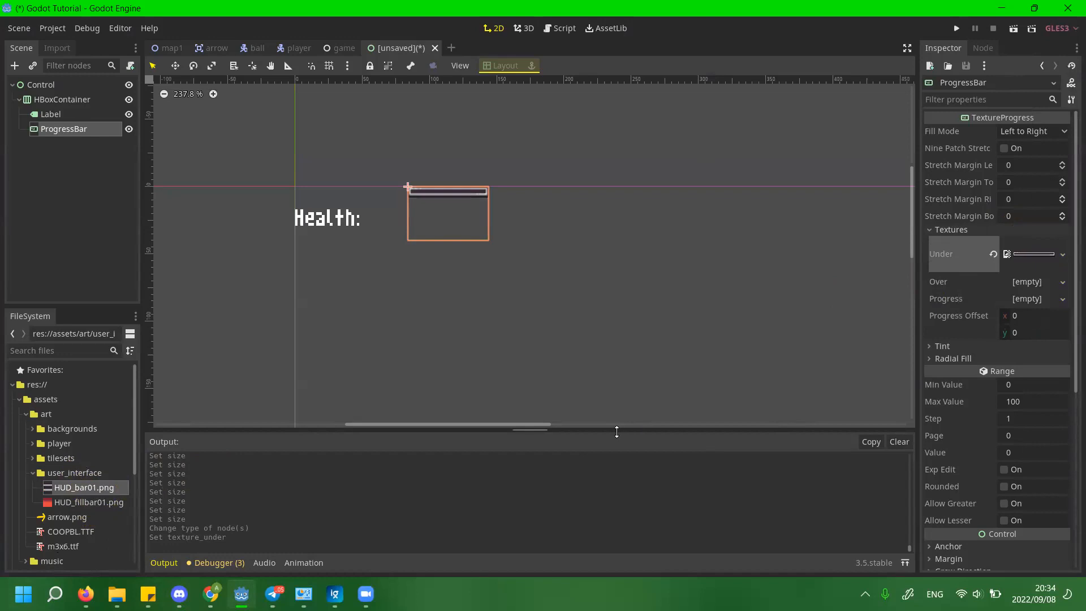
{"action": "left_click_drag", "start_coordinate": [86, 501], "coordinate": [1034, 300]}
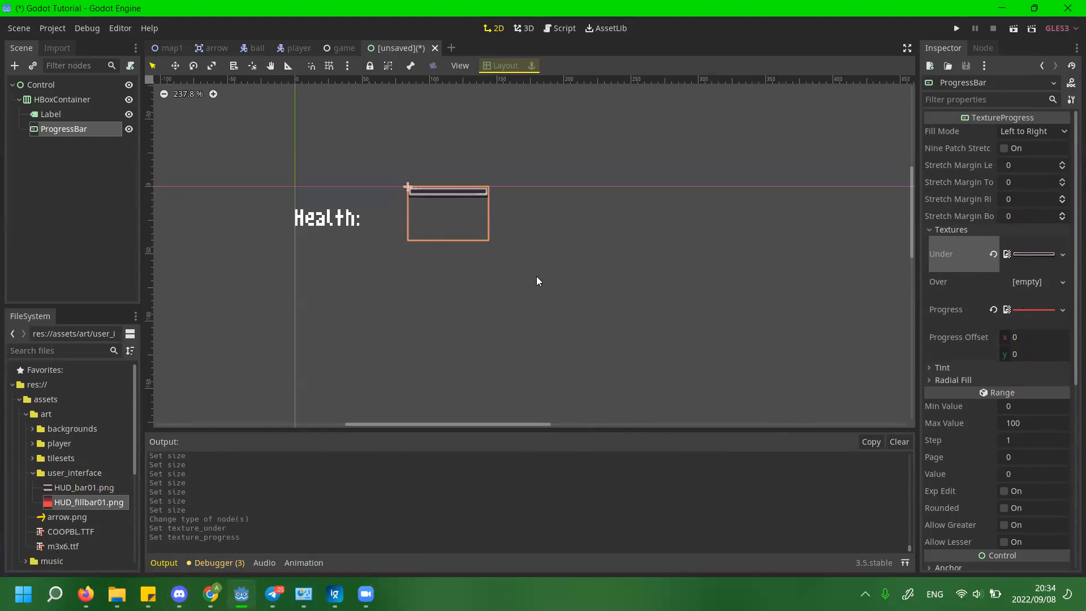
Look over the textured bar up close, check its Tint and Radial Fill properties, and collapse the Textures group.
{"action": "scroll", "coordinate": [536, 276], "scroll_direction": "up", "scroll_amount": 5, "text": "ctrl"}
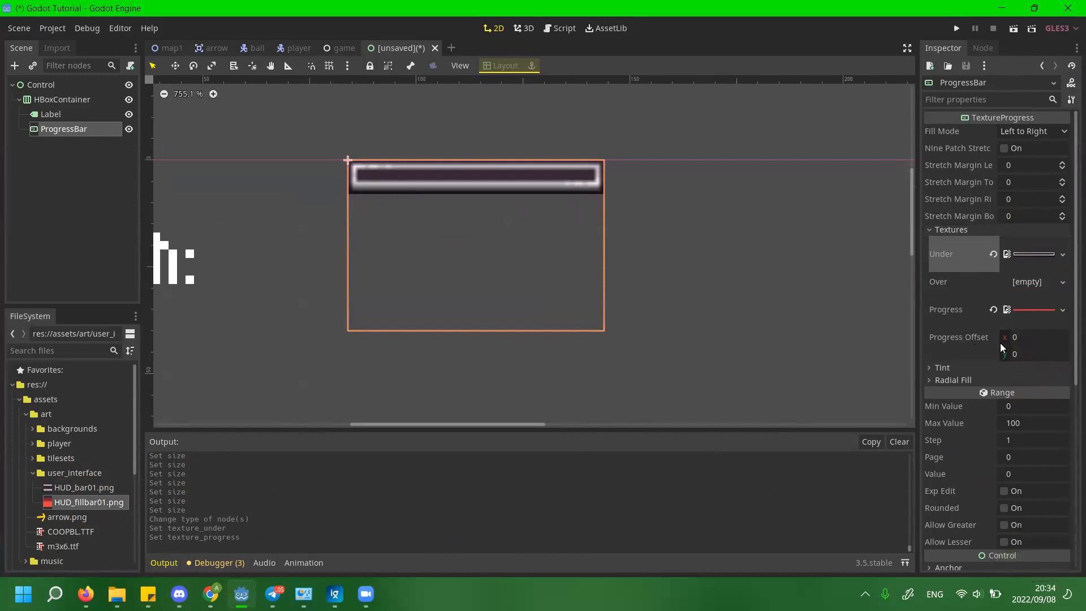
{"action": "left_click", "coordinate": [962, 366]}
{"action": "left_click", "coordinate": [963, 368]}
{"action": "left_click", "coordinate": [965, 380]}
{"action": "left_click", "coordinate": [969, 382]}
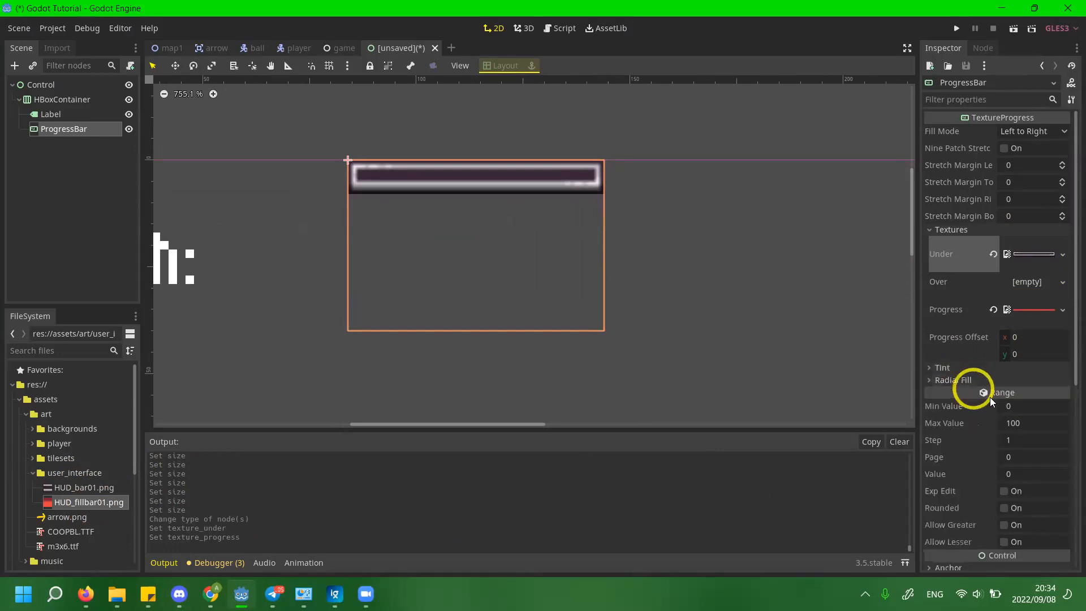
{"action": "left_click", "coordinate": [962, 166]}
{"action": "left_click", "coordinate": [970, 230]}
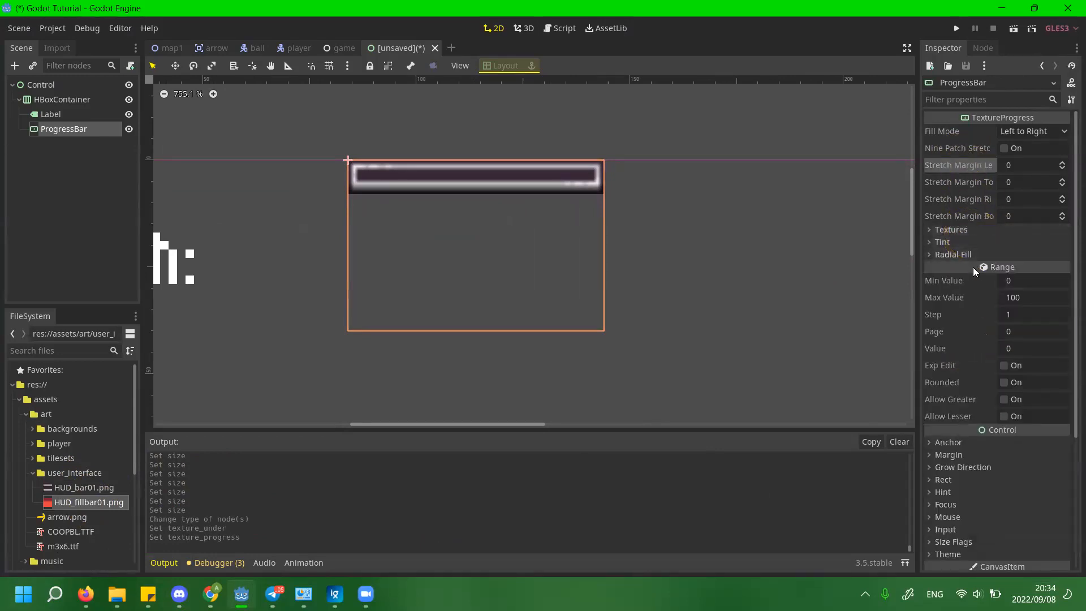
Set the ProgressBar's current range Value to 50.
{"action": "left_click", "coordinate": [1022, 294]}
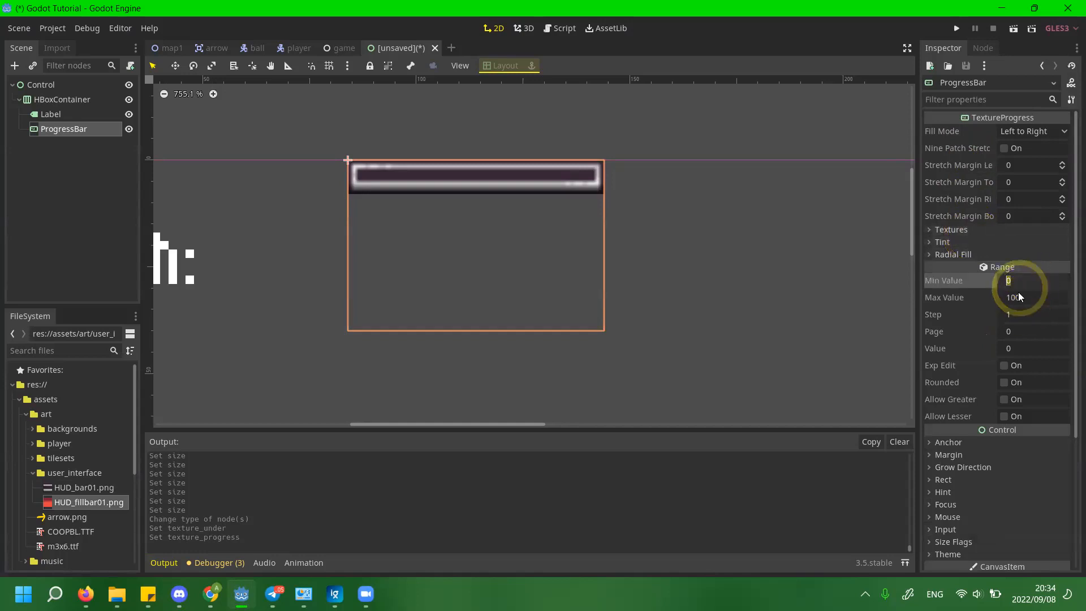
{"action": "left_click", "coordinate": [1031, 323]}
{"action": "left_click", "coordinate": [1031, 316]}
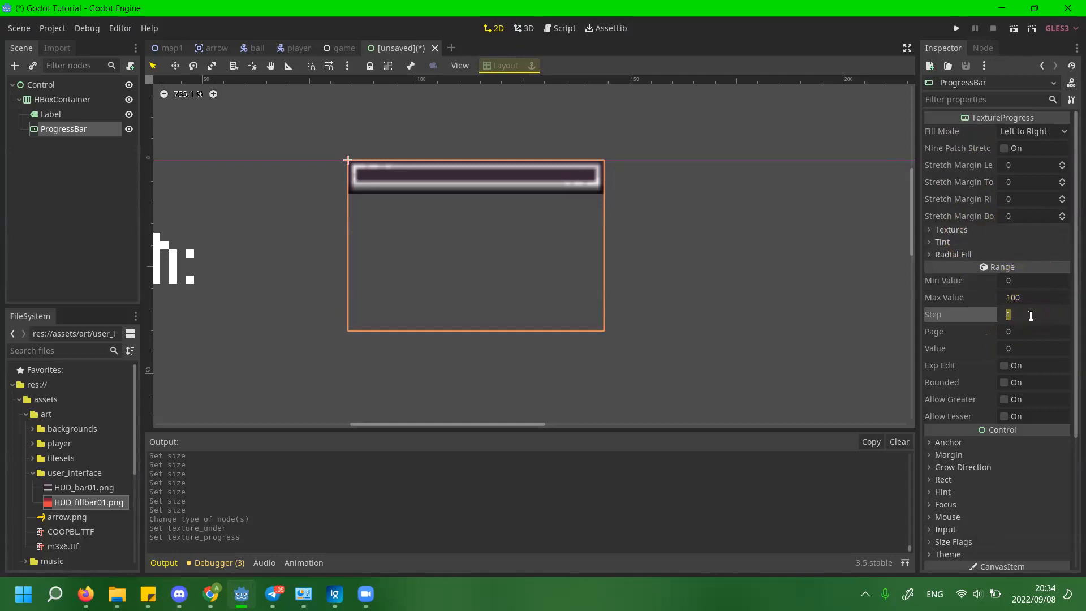
{"action": "left_click", "coordinate": [1013, 348]}
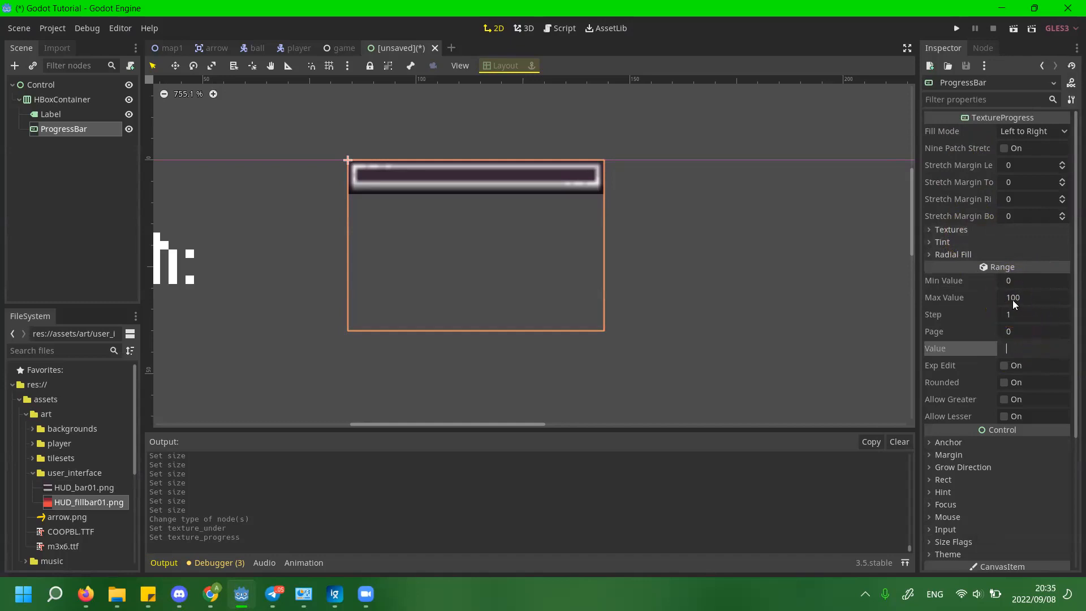
{"action": "type", "text": "50"}
{"action": "key", "text": "Return"}
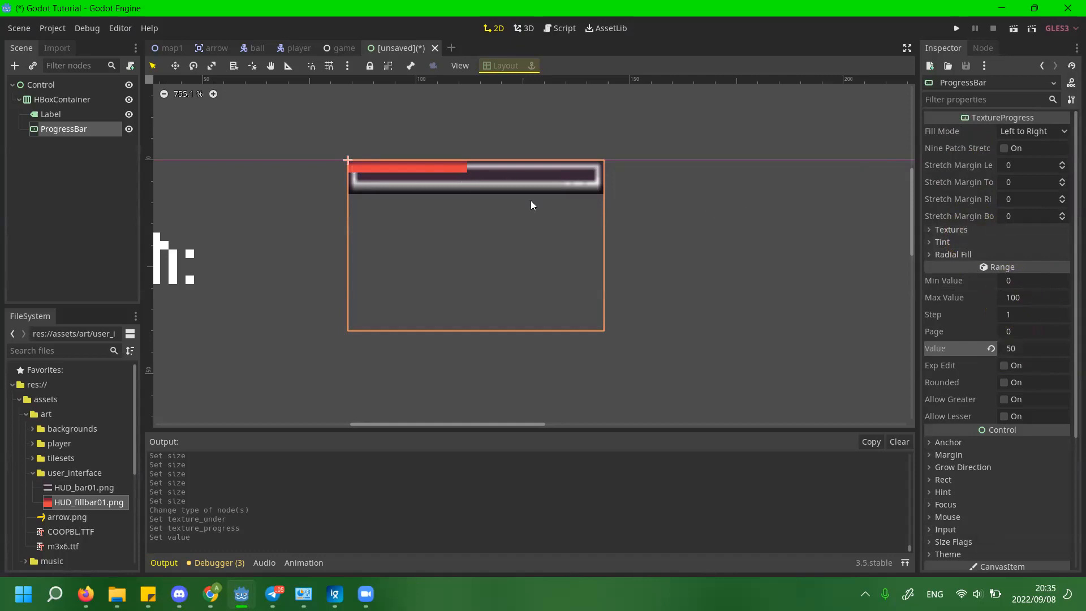
Expand the ProgressBar's Textures group and set the x component of its Progress Offset to 2.
{"action": "left_click", "coordinate": [984, 231]}
{"action": "left_click", "coordinate": [1014, 339]}
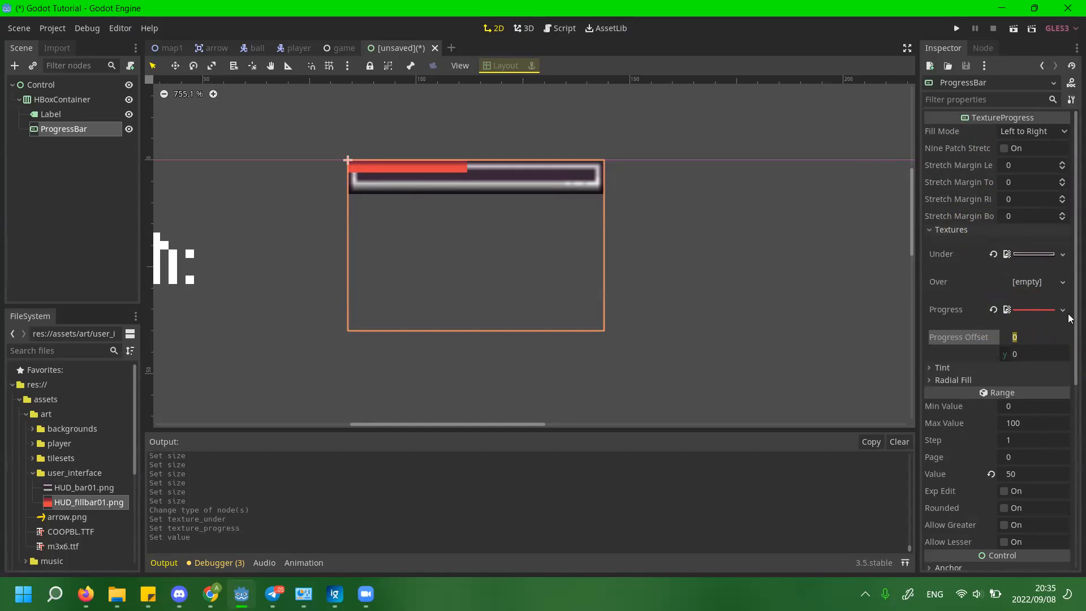
{"action": "left_click_drag", "start_coordinate": [1032, 338], "coordinate": [1014, 346]}
{"action": "left_click", "coordinate": [1019, 336]}
{"action": "left_click", "coordinate": [967, 364]}
{"action": "left_click", "coordinate": [1021, 339]}
{"action": "left_click", "coordinate": [1021, 339]}
{"action": "left_click", "coordinate": [983, 345]}
{"action": "left_click", "coordinate": [1027, 336]}
{"action": "left_click_drag", "start_coordinate": [1028, 338], "coordinate": [1044, 332]}
{"action": "key", "text": "Tab"}
{"action": "left_click", "coordinate": [1044, 331]}
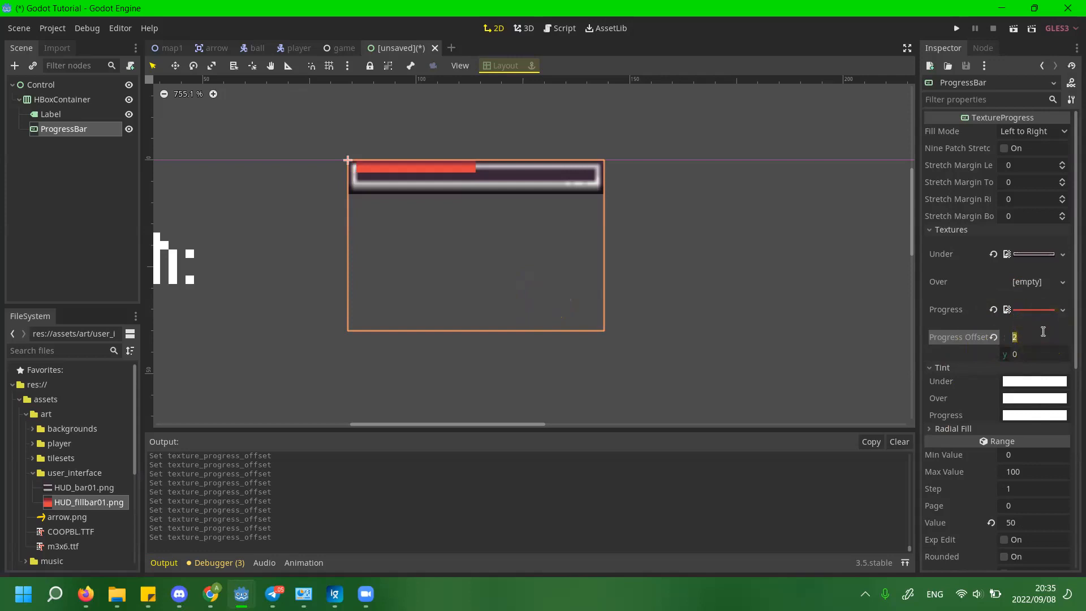
Adjust the fill texture's Progress Offset to x 2 and y 2 to fit inside the bar frame.
{"action": "type", "text": "3"}
{"action": "key", "text": "Return"}
{"action": "left_click", "coordinate": [1045, 332]}
{"action": "left_click", "coordinate": [1038, 355]}
{"action": "type", "text": "2"}
{"action": "key", "text": "Return"}
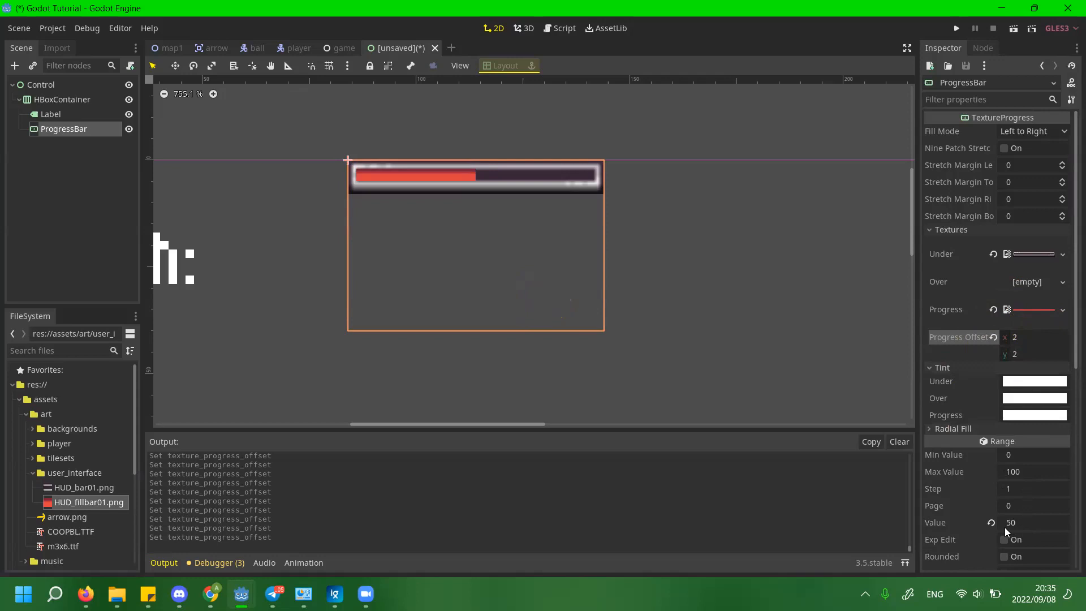
Test the bar's fill by setting the range Value to 25 and then to 90.
{"action": "left_click", "coordinate": [1036, 523]}
{"action": "type", "text": "25"}
{"action": "key", "text": "Return"}
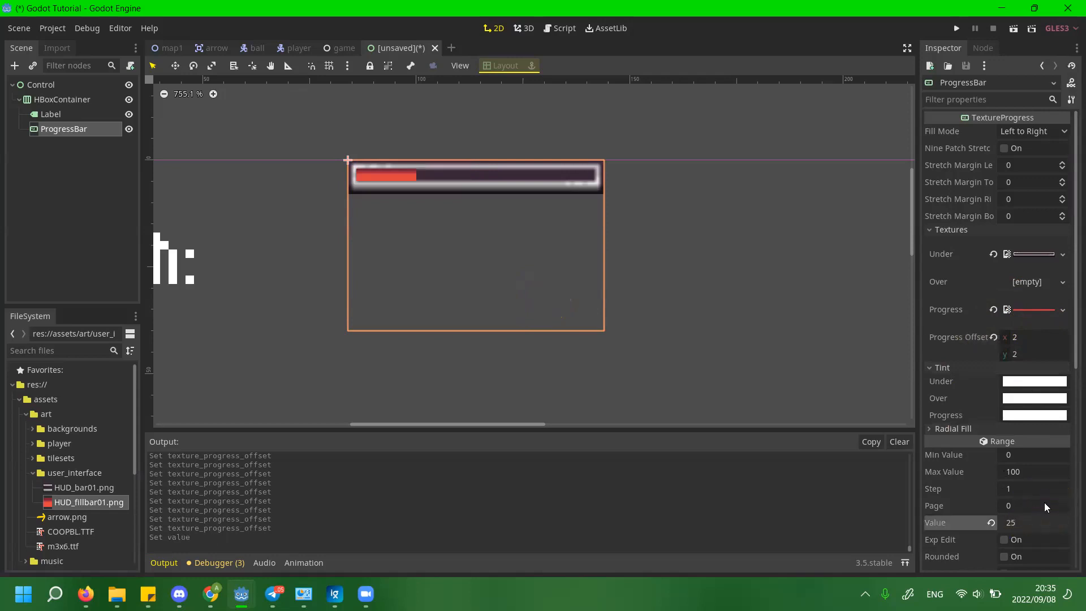
{"action": "left_click", "coordinate": [1044, 522]}
{"action": "type", "text": "90"}
{"action": "key", "text": "Return"}
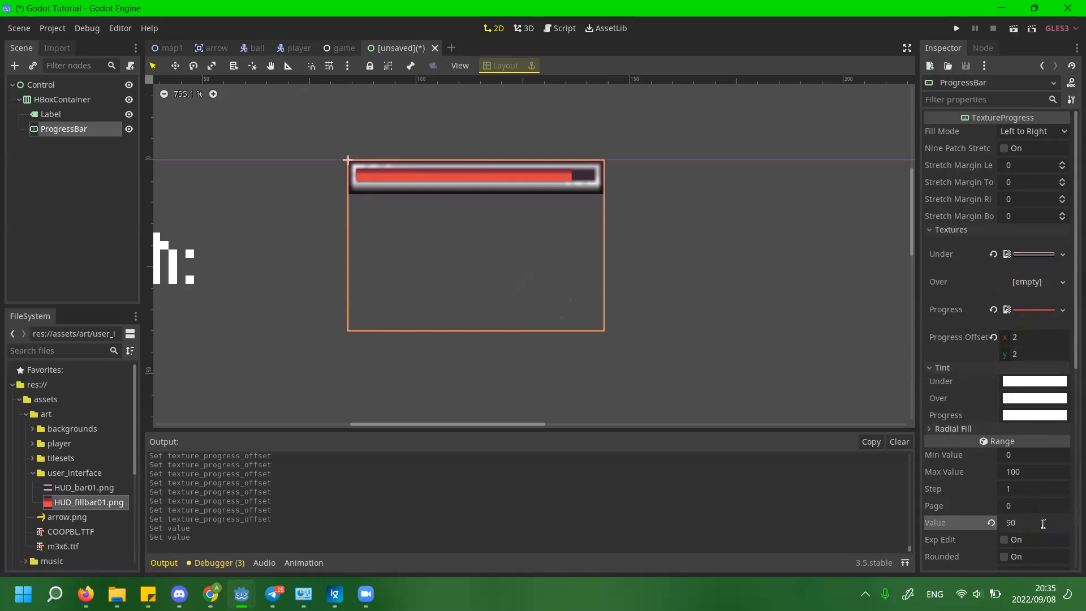
Try a range Step of 20 on the ProgressBar with the Value set to 80.
{"action": "left_click", "coordinate": [1023, 488]}
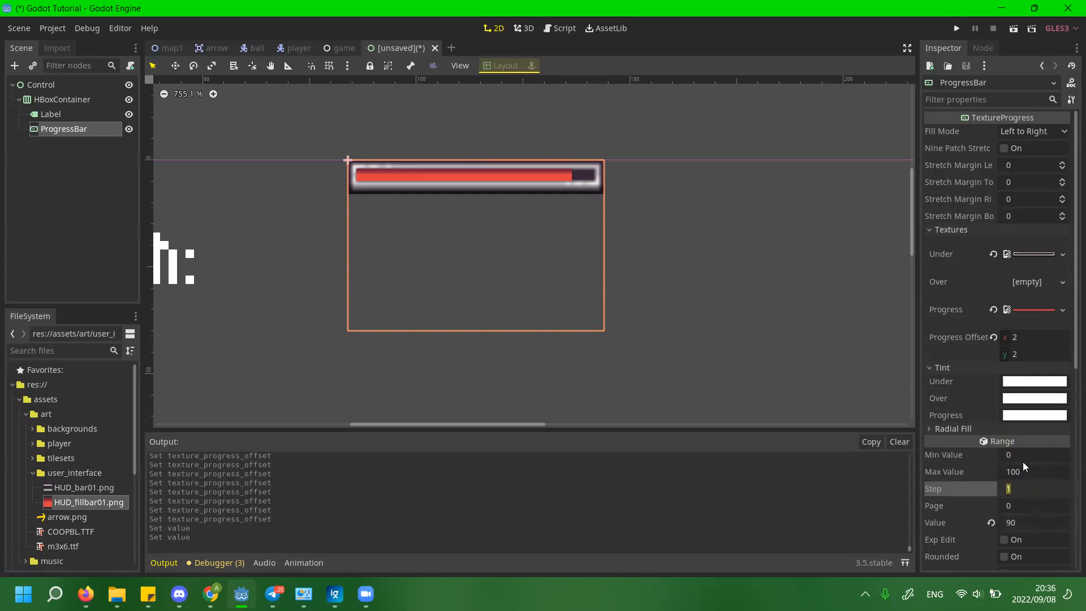
{"action": "key", "text": "Return"}
{"action": "left_click", "coordinate": [1018, 522]}
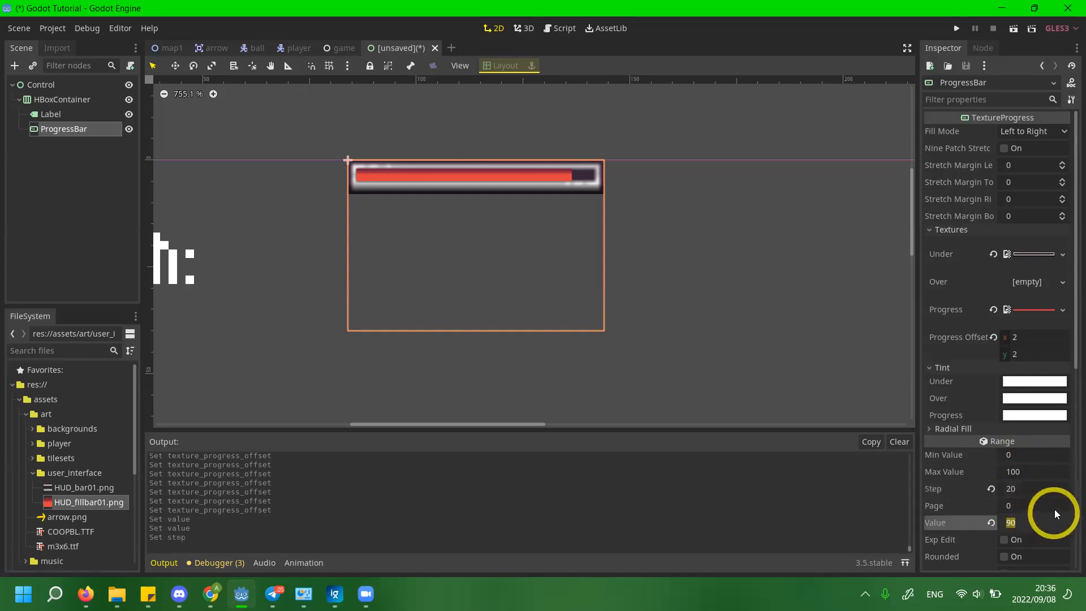
{"action": "type", "text": "80"}
{"action": "key", "text": "Return"}
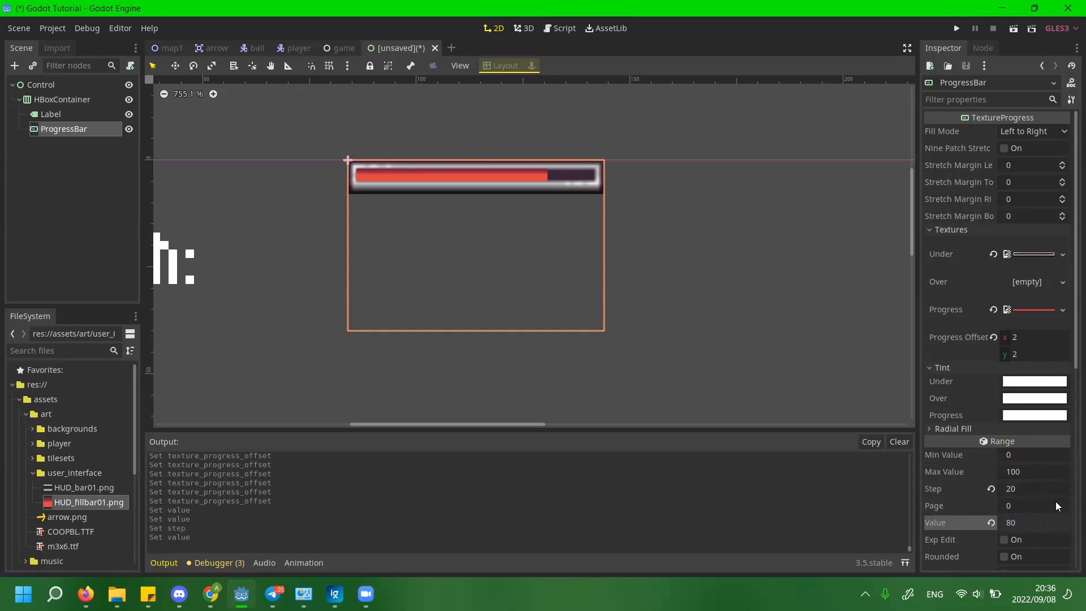
{"action": "left_click", "coordinate": [1056, 501]}
{"action": "left_click", "coordinate": [1033, 519]}
Switch to ImageGlass, browse back through the MapleStory screenshots to the Level 79 one showing Death Blessing, and return to Godot.
{"action": "left_click", "coordinate": [335, 593]}
{"action": "key", "text": "Left"}
{"action": "key", "text": "Left"}
{"action": "key", "text": "Left"}
{"action": "key", "text": "Left"}
{"action": "key", "text": "Left"}
{"action": "key", "text": "Left"}
{"action": "key", "text": "Left"}
{"action": "key", "text": "Left"}
{"action": "key", "text": "Left"}
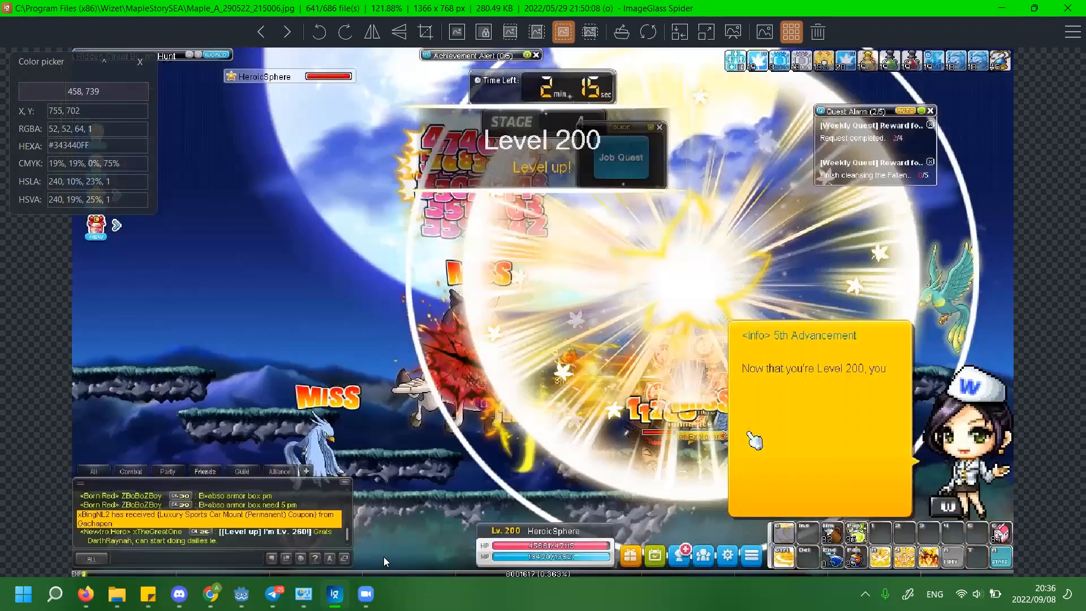
{"action": "key", "text": "Left"}
{"action": "key", "text": "Left"}
{"action": "key", "text": "Left"}
{"action": "key", "text": "Left"}
{"action": "key", "text": "Left"}
{"action": "key", "text": "Left"}
{"action": "key", "text": "Left"}
{"action": "key", "text": "Left"}
{"action": "key", "text": "Left"}
{"action": "key", "text": "Left"}
{"action": "key", "text": "Left"}
{"action": "key", "text": "Left"}
{"action": "key", "text": "Left"}
{"action": "key", "text": "Left"}
{"action": "key", "text": "Left"}
{"action": "key", "text": "Left"}
{"action": "key", "text": "Left"}
{"action": "key", "text": "Left"}
{"action": "key", "text": "Left"}
{"action": "key", "text": "Left"}
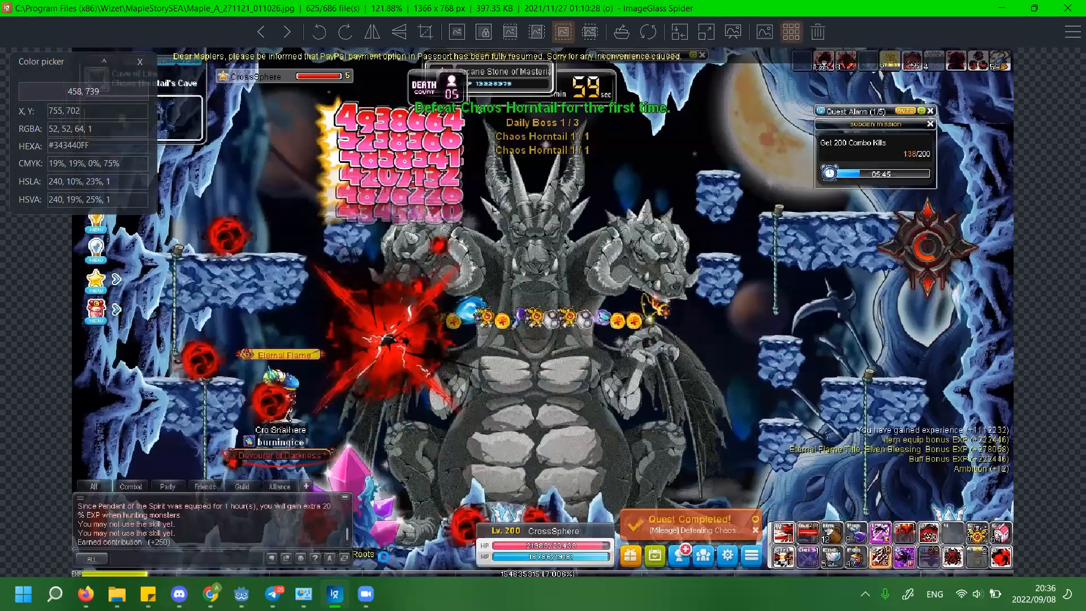
{"action": "key", "text": "Left"}
{"action": "key", "text": "Left"}
{"action": "key", "text": "Left"}
{"action": "key", "text": "Left"}
{"action": "key", "text": "Left"}
{"action": "key", "text": "Left"}
{"action": "key", "text": "Left"}
{"action": "key", "text": "Left"}
{"action": "key", "text": "Left"}
{"action": "key", "text": "Left"}
{"action": "key", "text": "Left"}
{"action": "key", "text": "Left"}
{"action": "key", "text": "Left"}
{"action": "key", "text": "Left"}
{"action": "key", "text": "Left"}
{"action": "key", "text": "Left"}
{"action": "key", "text": "Left"}
{"action": "key", "text": "Left"}
{"action": "key", "text": "Left"}
{"action": "key", "text": "Left"}
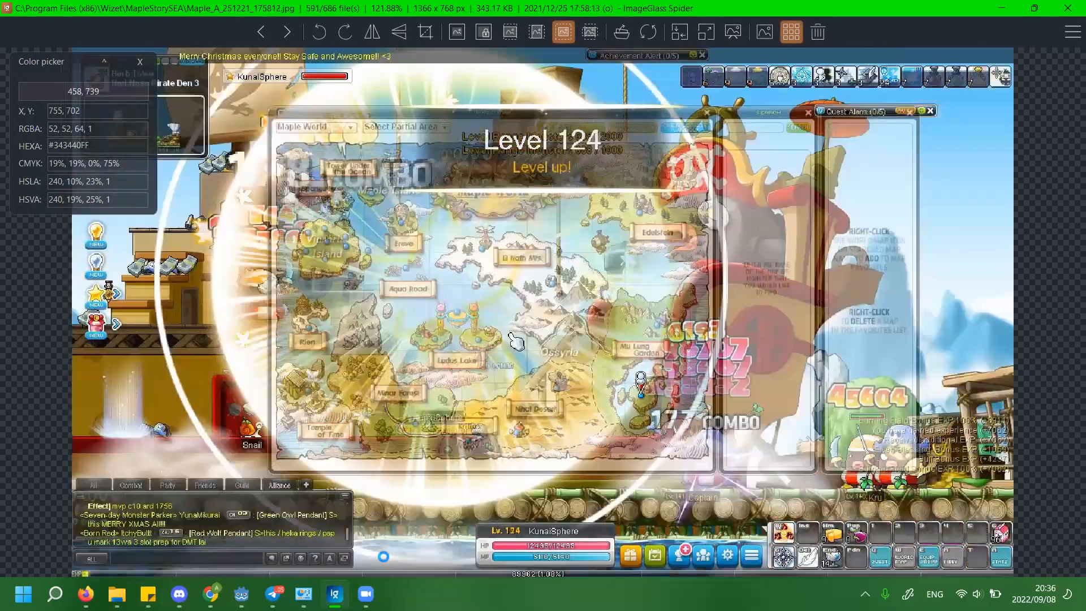
{"action": "key", "text": "Left"}
{"action": "key", "text": "Left"}
{"action": "key", "text": "Left"}
{"action": "key", "text": "Left"}
{"action": "key", "text": "Left"}
{"action": "key", "text": "Left"}
{"action": "key", "text": "Left"}
{"action": "key", "text": "Left"}
{"action": "key", "text": "Left"}
{"action": "key", "text": "Left"}
{"action": "key", "text": "Left"}
{"action": "key", "text": "Left"}
{"action": "key", "text": "Left"}
{"action": "key", "text": "Left"}
{"action": "key", "text": "Left"}
{"action": "key", "text": "Left"}
{"action": "key", "text": "Left"}
{"action": "key", "text": "Left"}
{"action": "key", "text": "Left"}
{"action": "key", "text": "Left"}
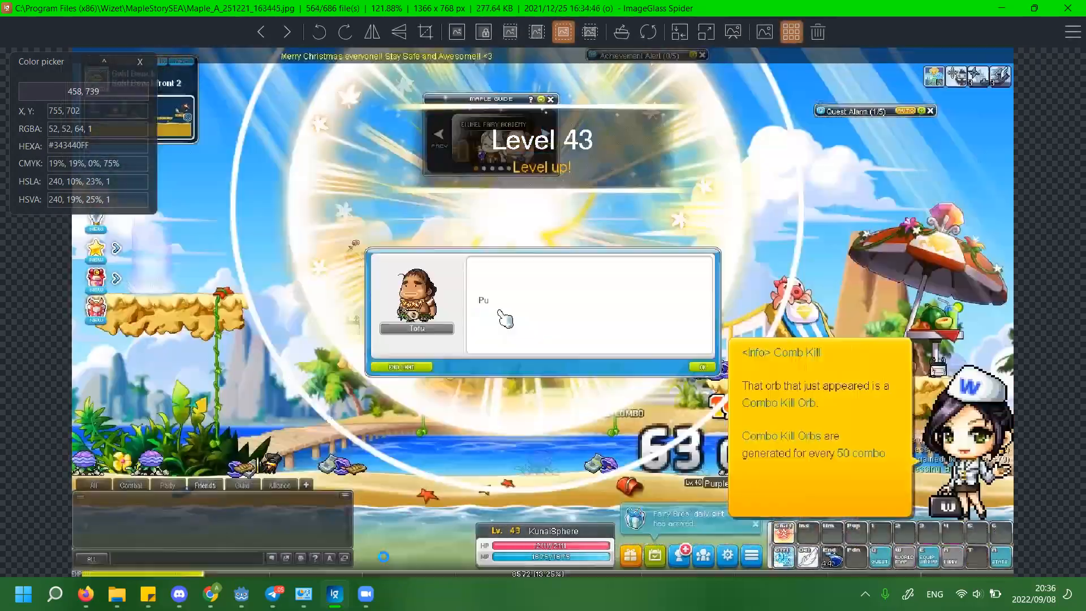
{"action": "key", "text": "Left"}
{"action": "key", "text": "Left"}
{"action": "key", "text": "Left"}
{"action": "key", "text": "Left"}
{"action": "key", "text": "Left"}
{"action": "key", "text": "Left"}
{"action": "key", "text": "Left"}
{"action": "key", "text": "Left"}
{"action": "key", "text": "Left"}
{"action": "key", "text": "Left"}
{"action": "key", "text": "Left"}
{"action": "key", "text": "Left"}
{"action": "key", "text": "Left"}
{"action": "key", "text": "Left"}
{"action": "key", "text": "Left"}
{"action": "key", "text": "Left"}
{"action": "key", "text": "Left"}
{"action": "key", "text": "Left"}
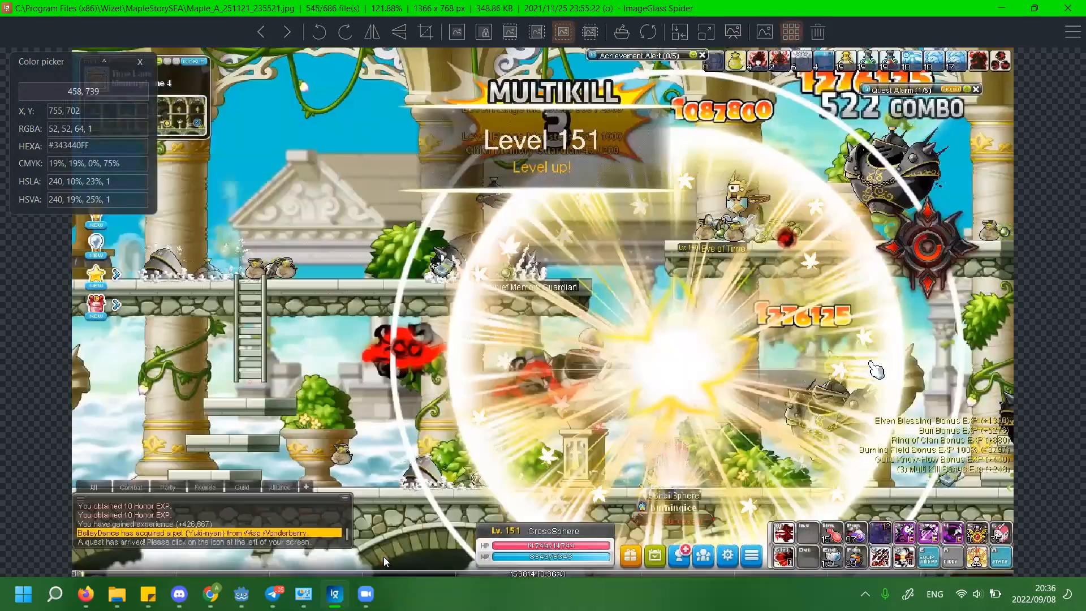
{"action": "key", "text": "Left"}
{"action": "key", "text": "Left"}
{"action": "key", "text": "Left"}
{"action": "key", "text": "Left"}
{"action": "key", "text": "Left"}
{"action": "key", "text": "Left"}
{"action": "key", "text": "Left"}
{"action": "key", "text": "Left"}
{"action": "key", "text": "Left"}
{"action": "key", "text": "Left"}
{"action": "key", "text": "Left"}
{"action": "key", "text": "Left"}
{"action": "key", "text": "Left"}
{"action": "key", "text": "Left"}
{"action": "key", "text": "Left"}
{"action": "key", "text": "Left"}
{"action": "key", "text": "Left"}
{"action": "key", "text": "Left"}
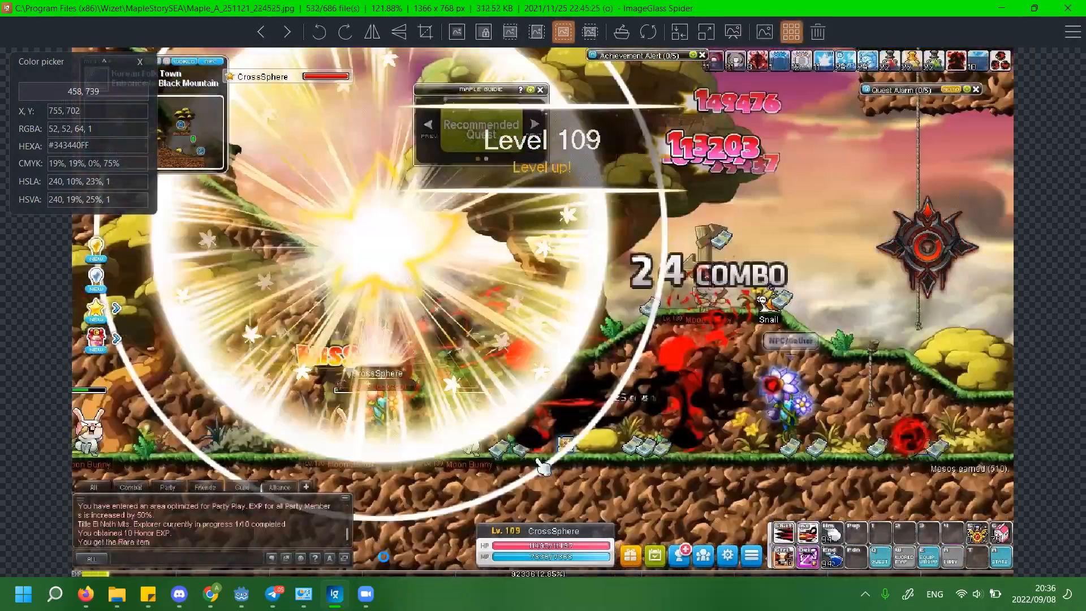
{"action": "key", "text": "Left"}
{"action": "key", "text": "Left"}
{"action": "key", "text": "Left"}
{"action": "key", "text": "Right"}
{"action": "key", "text": "Right"}
{"action": "key", "text": "Right"}
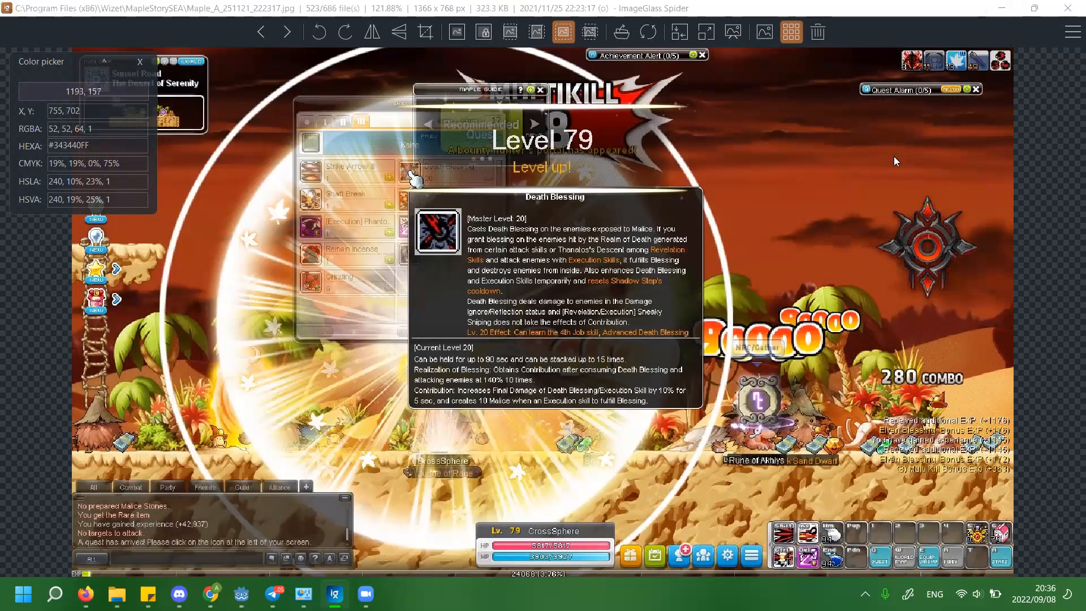
{"action": "left_click", "coordinate": [878, 198]}
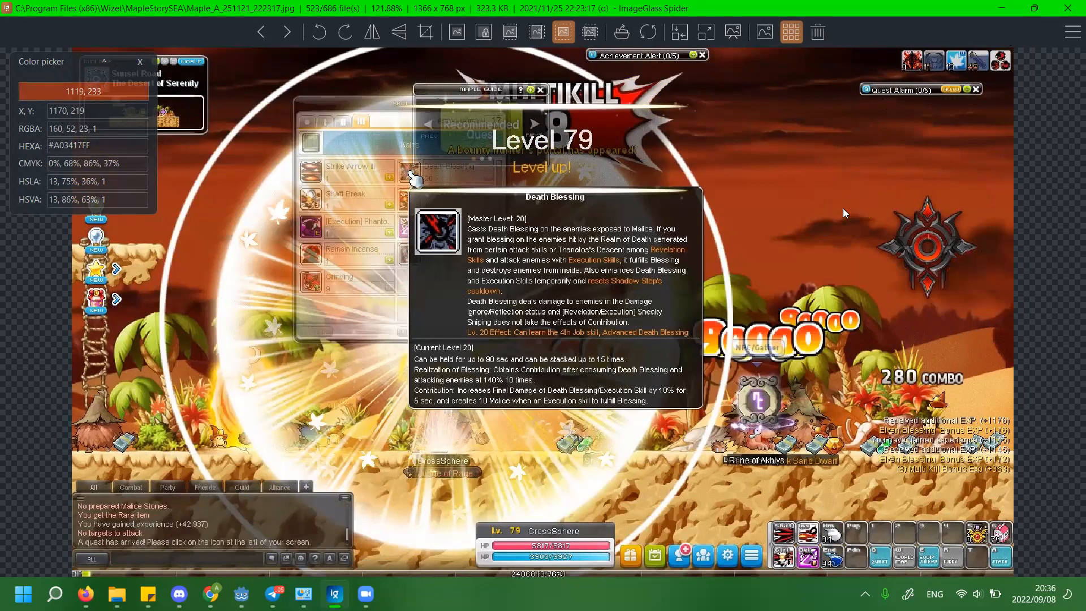
{"action": "left_click", "coordinate": [1002, 8]}
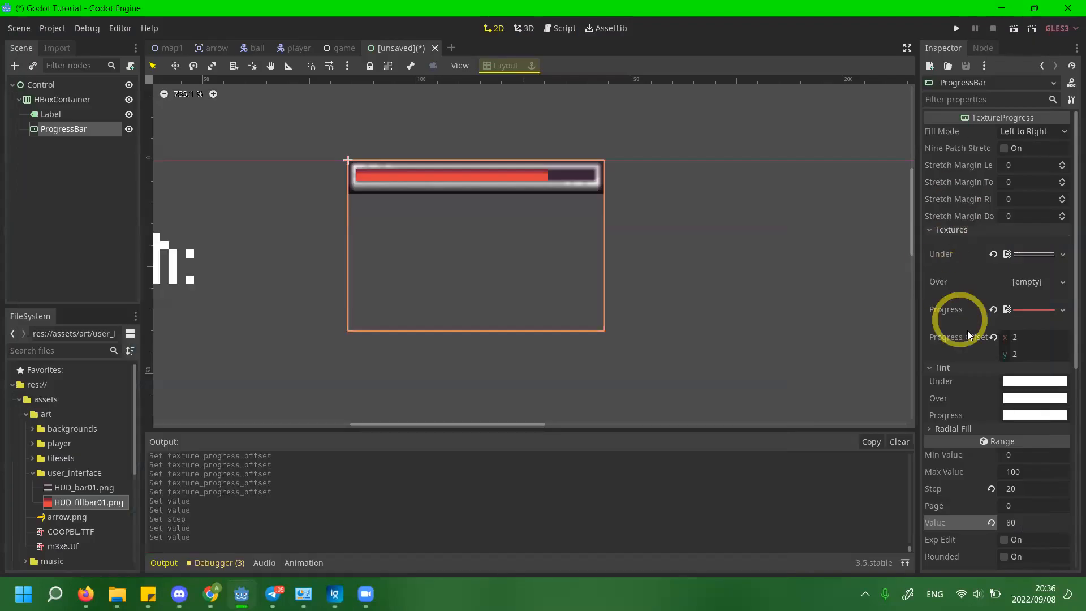
Change the ProgressBar's Fill Mode to Clockwise.
{"action": "scroll", "coordinate": [968, 452], "scroll_direction": "down", "scroll_amount": 3}
{"action": "scroll", "coordinate": [964, 441], "scroll_direction": "up", "scroll_amount": 3}
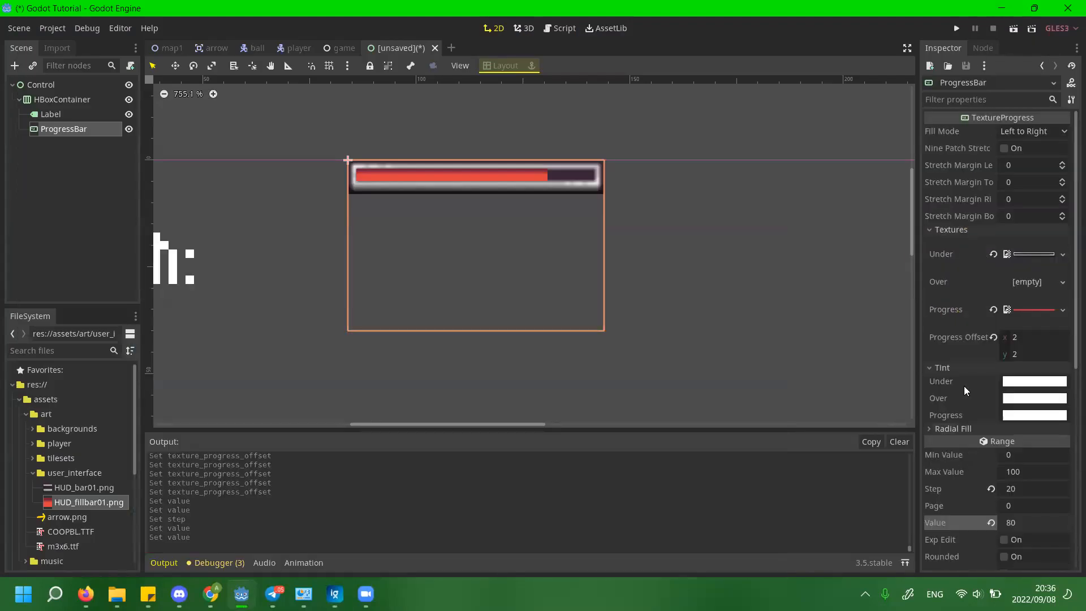
{"action": "left_click", "coordinate": [1015, 134]}
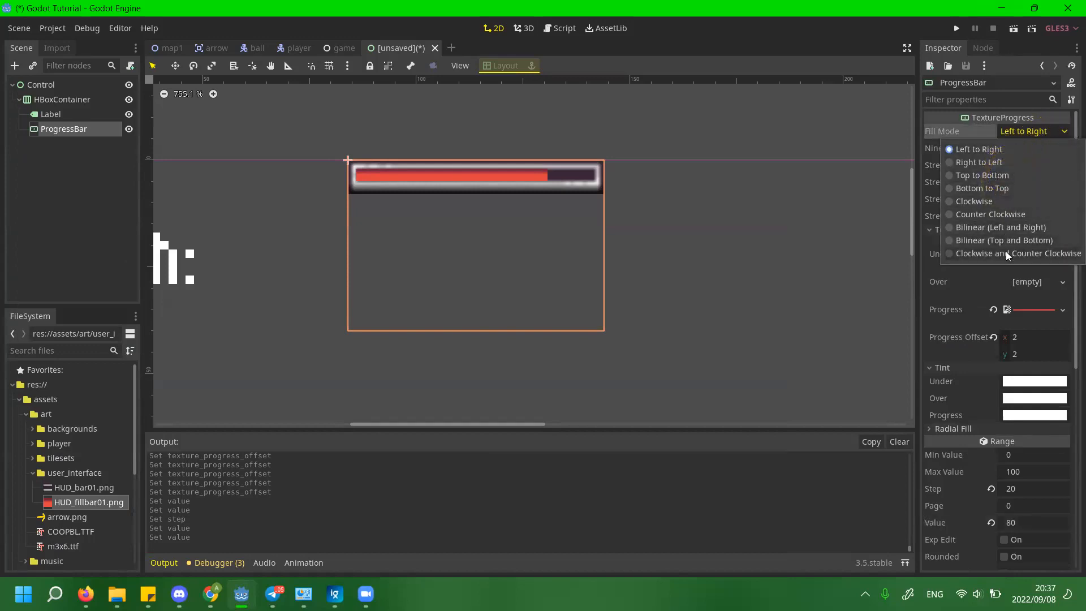
{"action": "left_click", "coordinate": [962, 202]}
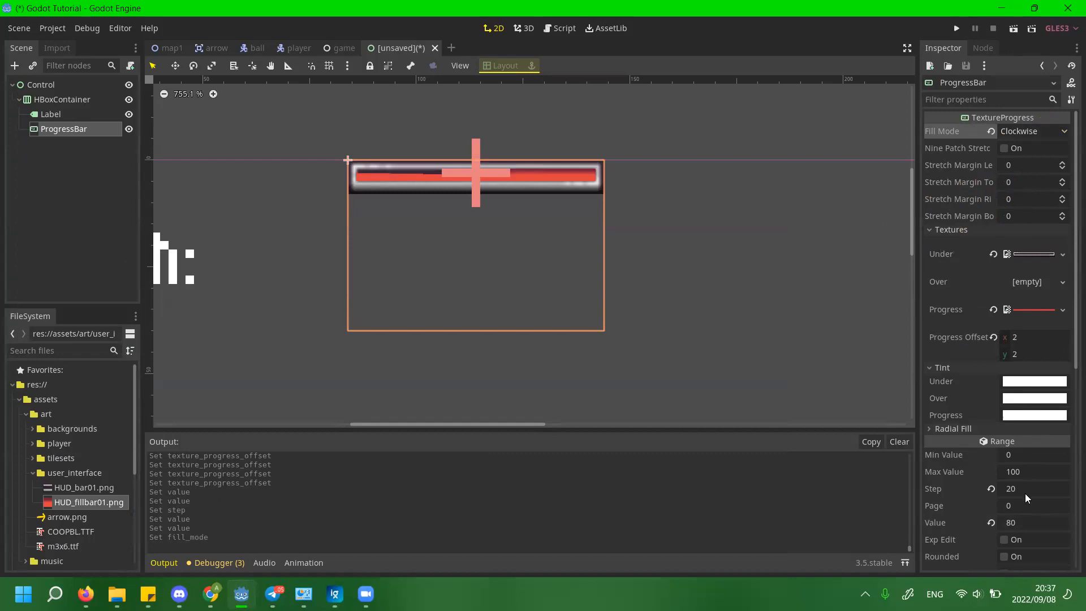
Reset the ProgressBar's range Step to 1 and set its Value to 100.
{"action": "left_click", "coordinate": [991, 488]}
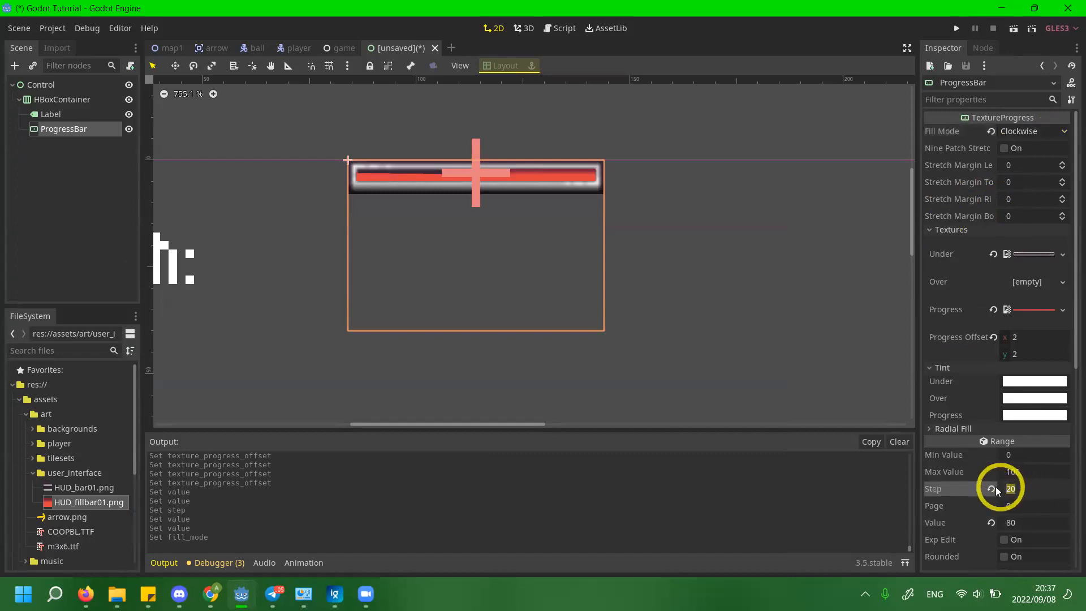
{"action": "left_click", "coordinate": [1034, 518]}
{"action": "type", "text": "1"}
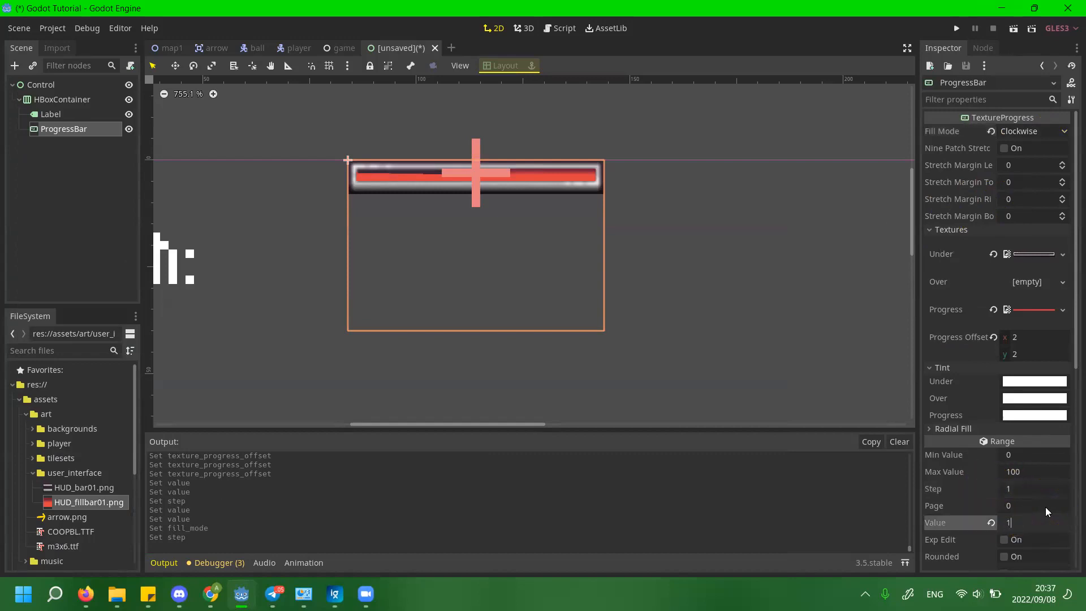
{"action": "type", "text": "00"}
{"action": "key", "text": "Return"}
Lower the ProgressBar's range Value to 80 to test the clockwise fill.
{"action": "left_click", "coordinate": [1046, 507]}
{"action": "left_click", "coordinate": [1038, 520]}
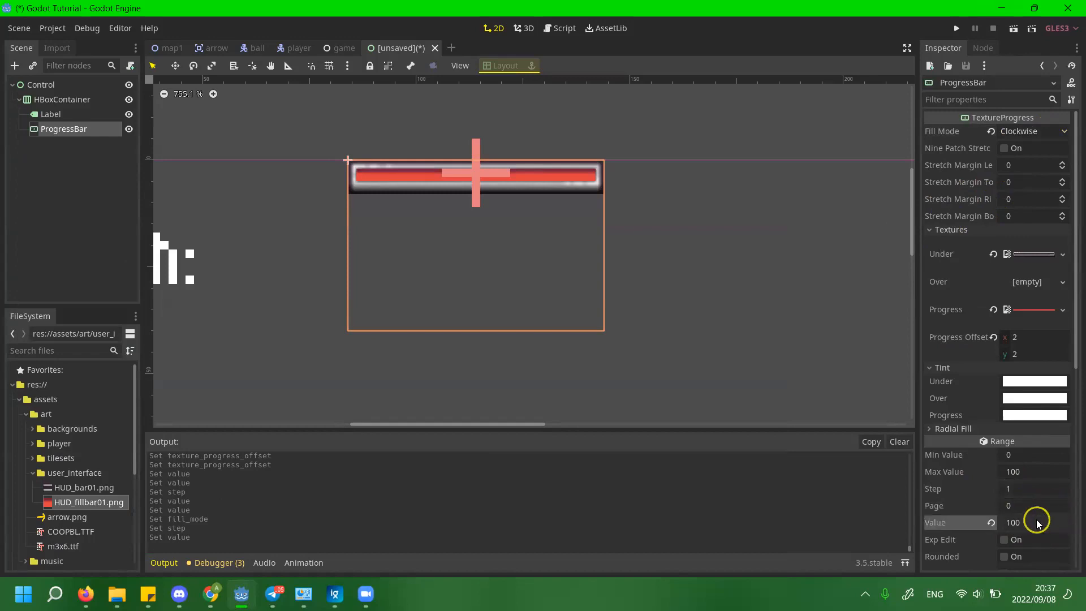
{"action": "type", "text": "80"}
{"action": "key", "text": "Return"}
{"action": "left_click", "coordinate": [1037, 520]}
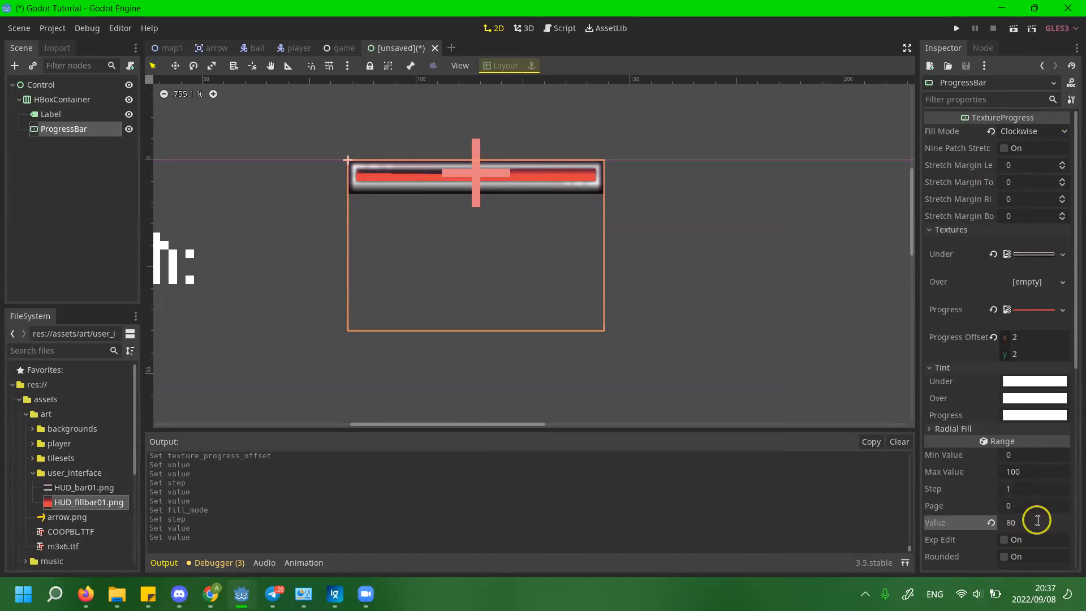
Lower the ProgressBar's range Value to 60, 40 and finally 20 to test the clockwise fill.
{"action": "type", "text": "60"}
{"action": "key", "text": "Return"}
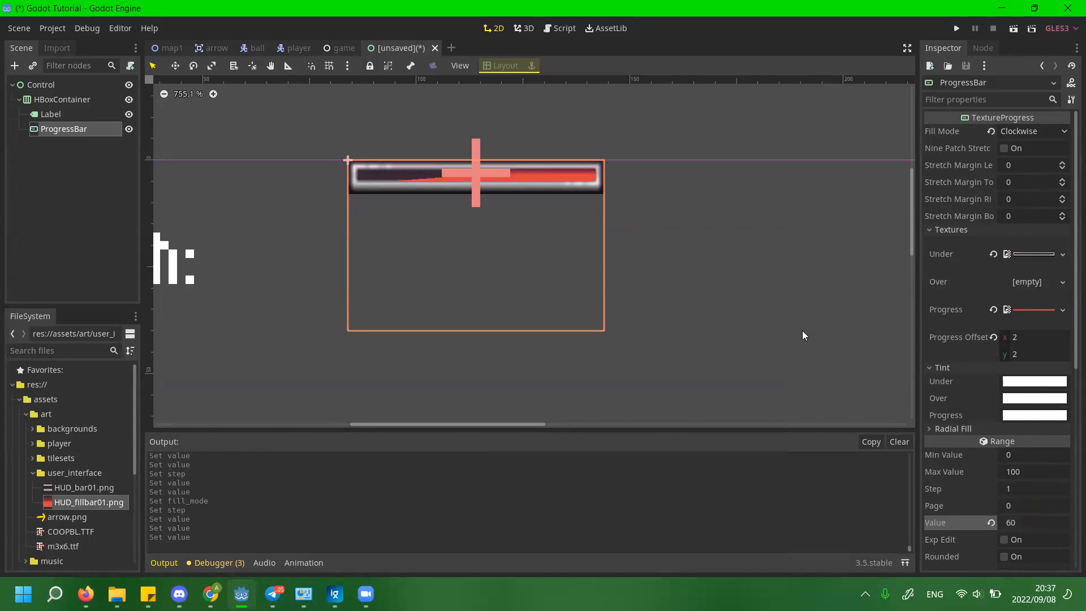
{"action": "left_click", "coordinate": [613, 202]}
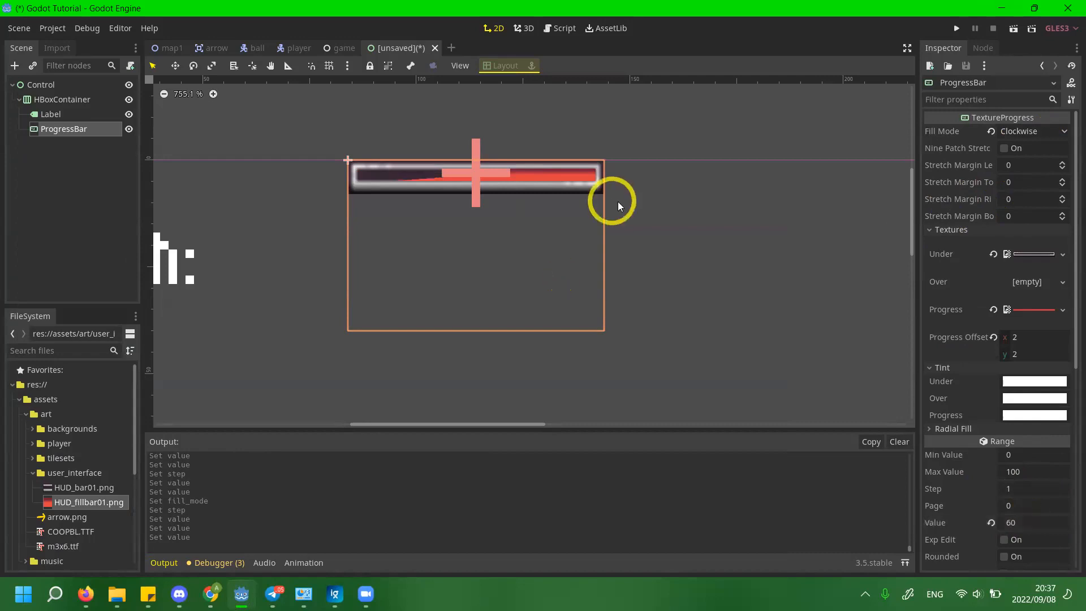
{"action": "left_click", "coordinate": [1033, 523]}
{"action": "type", "text": "40"}
{"action": "key", "text": "Return"}
{"action": "left_click", "coordinate": [1034, 523]}
{"action": "type", "text": "20"}
{"action": "key", "text": "Return"}
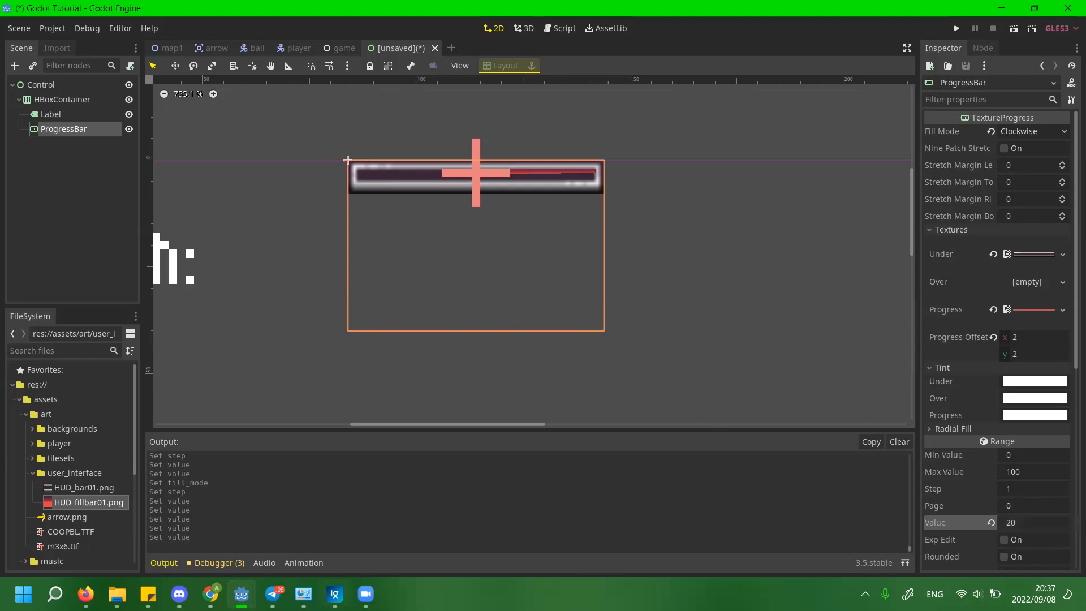
Switch to Firefox and search the web for "Breath of the wild stamina bar".
{"action": "key", "text": "alt+Tab"}
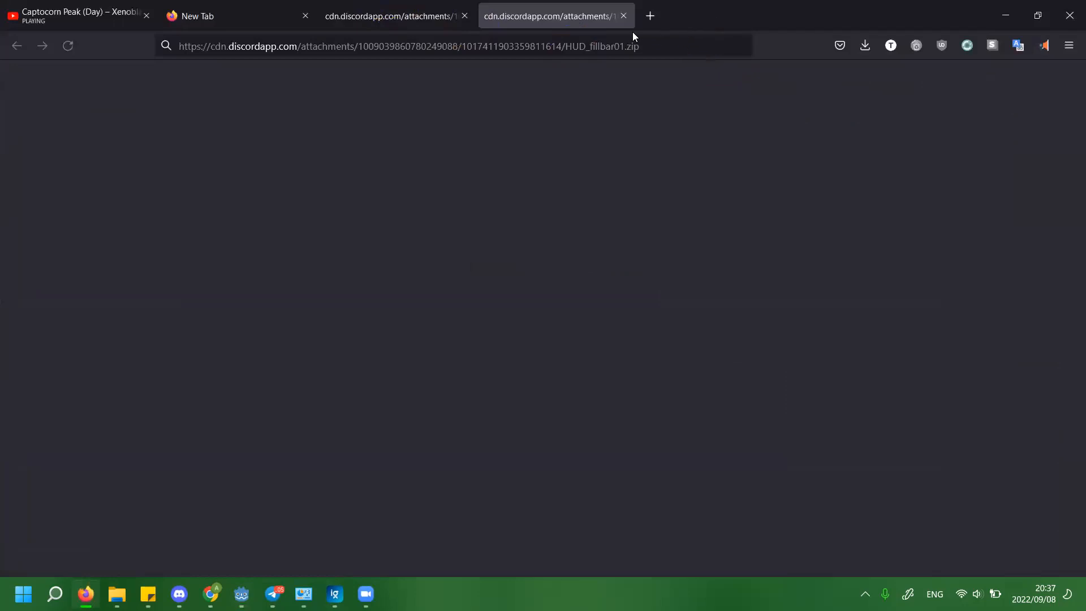
{"action": "left_click", "coordinate": [640, 47]}
{"action": "type", "text": "Breat h"}
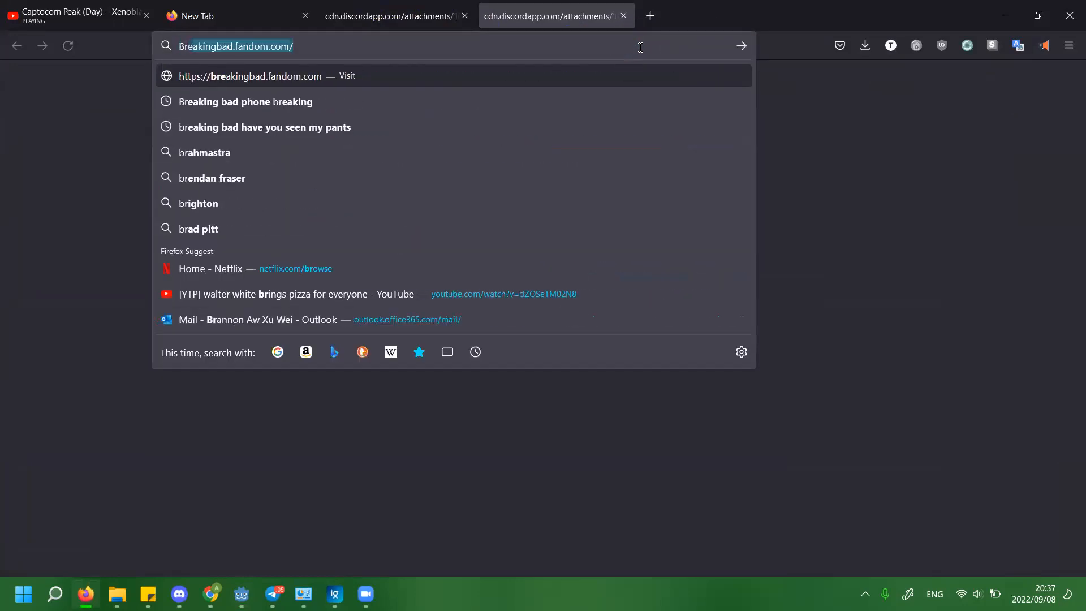
{"action": "key", "text": "BackSpace"}
{"action": "key", "text": "BackSpace"}
{"action": "type", "text": "h o"}
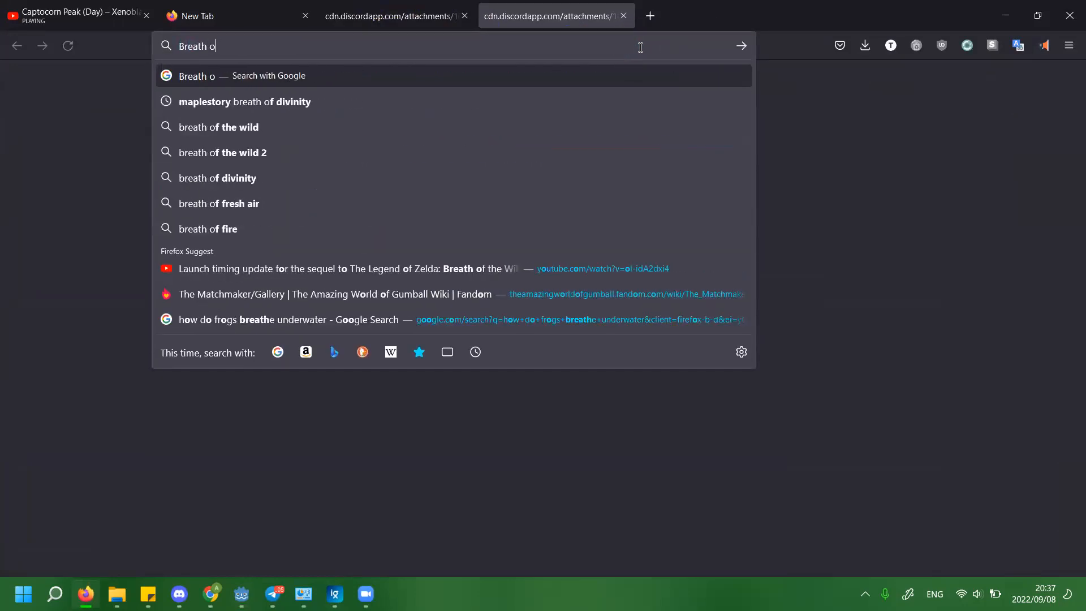
{"action": "type", "text": "f the wild"}
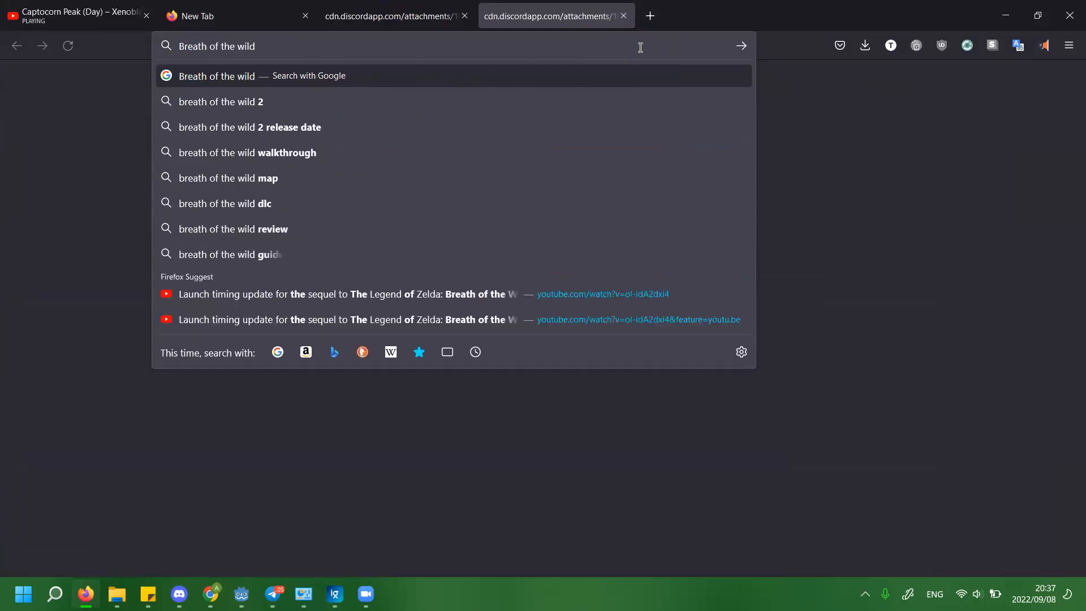
{"action": "type", "text": " stamina bar"}
{"action": "key", "text": "Return"}
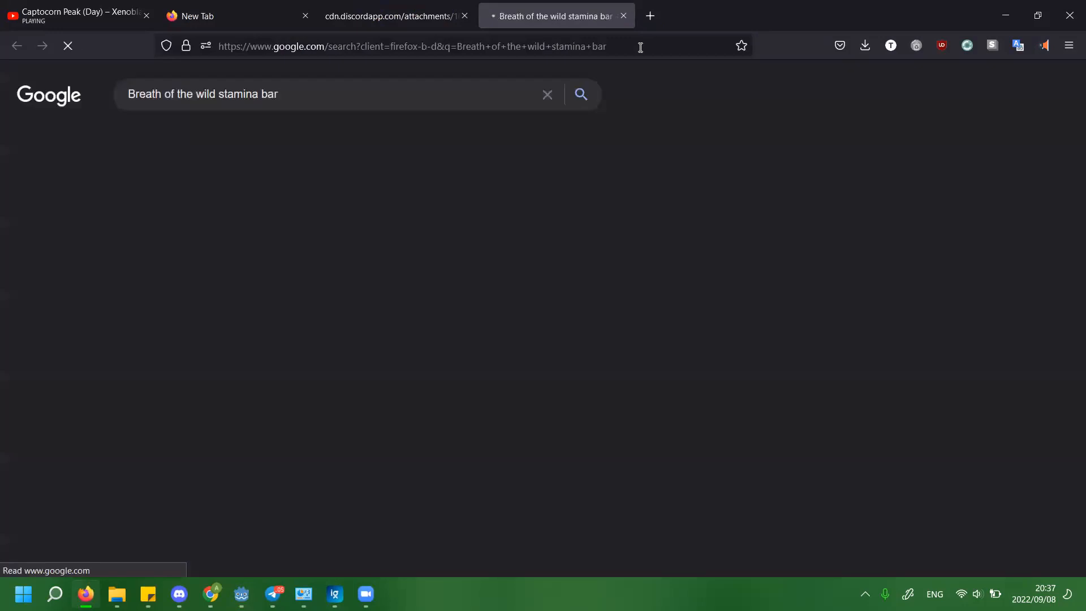
View the image results and preview pictures up to the Zelda Wiki Stamina Wheel example of a circular bar.
{"action": "left_click", "coordinate": [197, 138]}
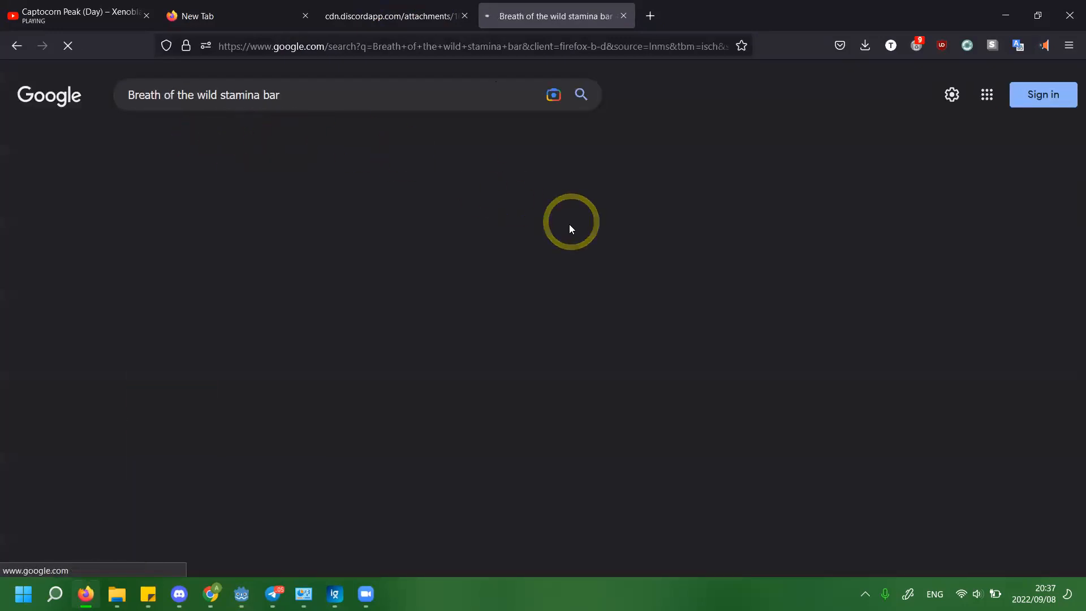
{"action": "left_click", "coordinate": [538, 272]}
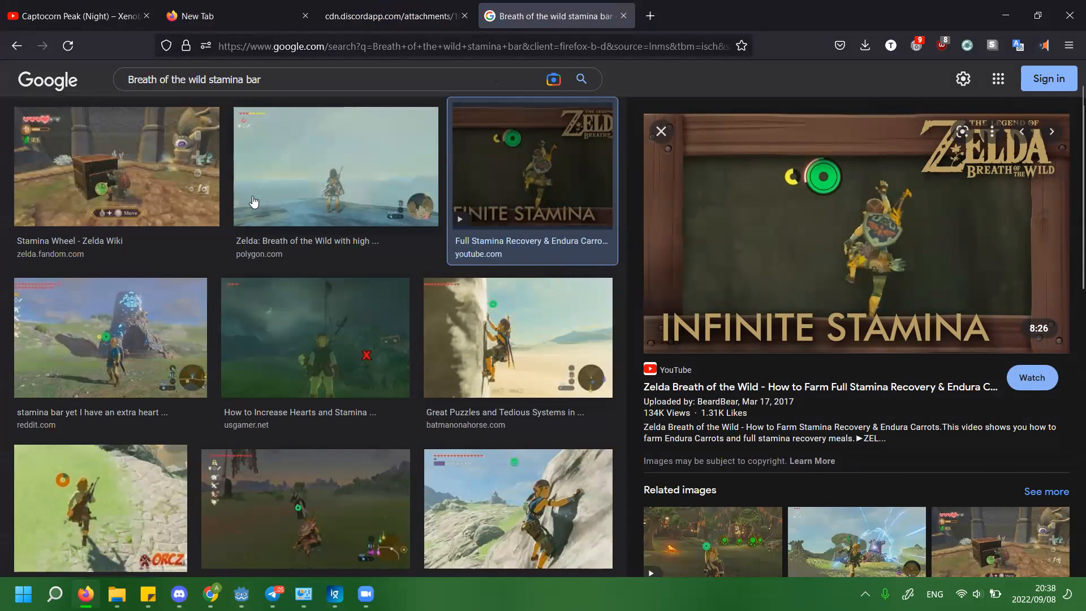
{"action": "key", "text": "Left"}
{"action": "key", "text": "Left"}
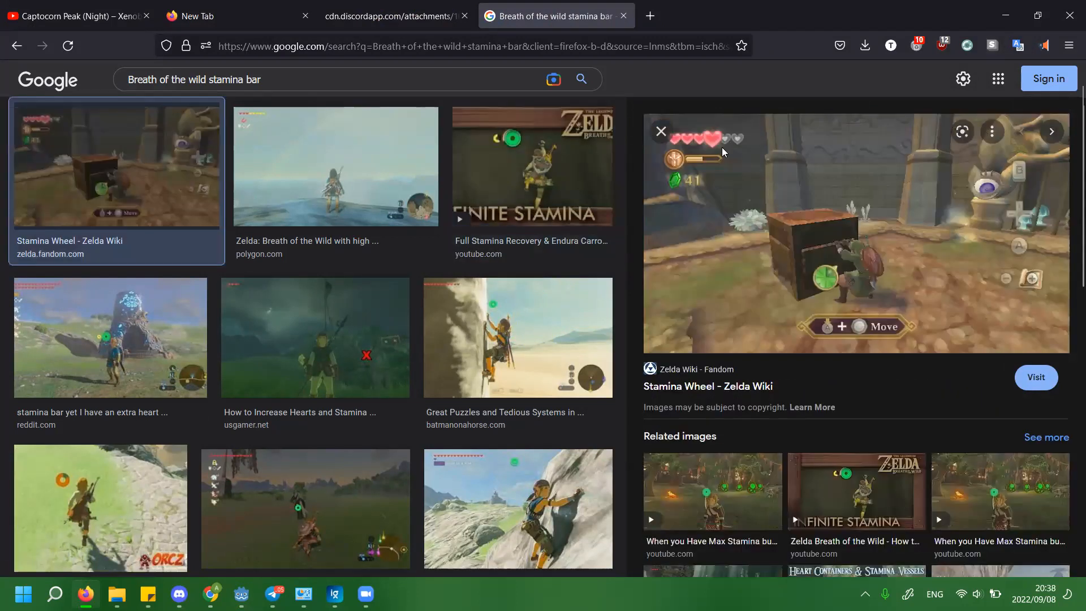
Return to Godot, try the Bilinear (Left and Right) fill mode, and set the ProgressBar's Fill Mode to Left to Right.
{"action": "key", "text": "alt+Tab"}
{"action": "left_click", "coordinate": [1027, 131]}
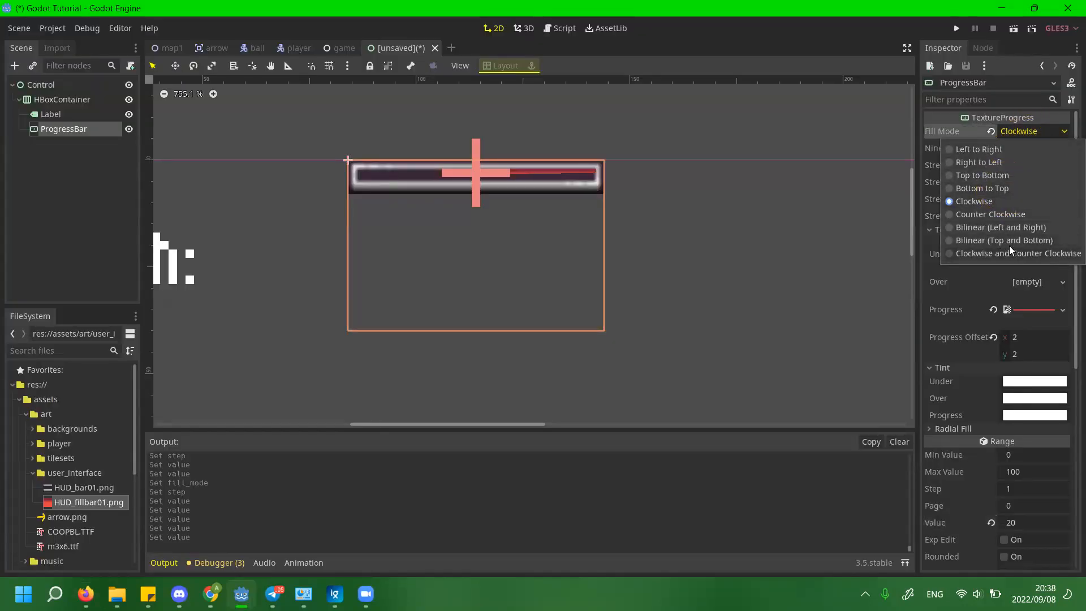
{"action": "left_click", "coordinate": [1020, 227]}
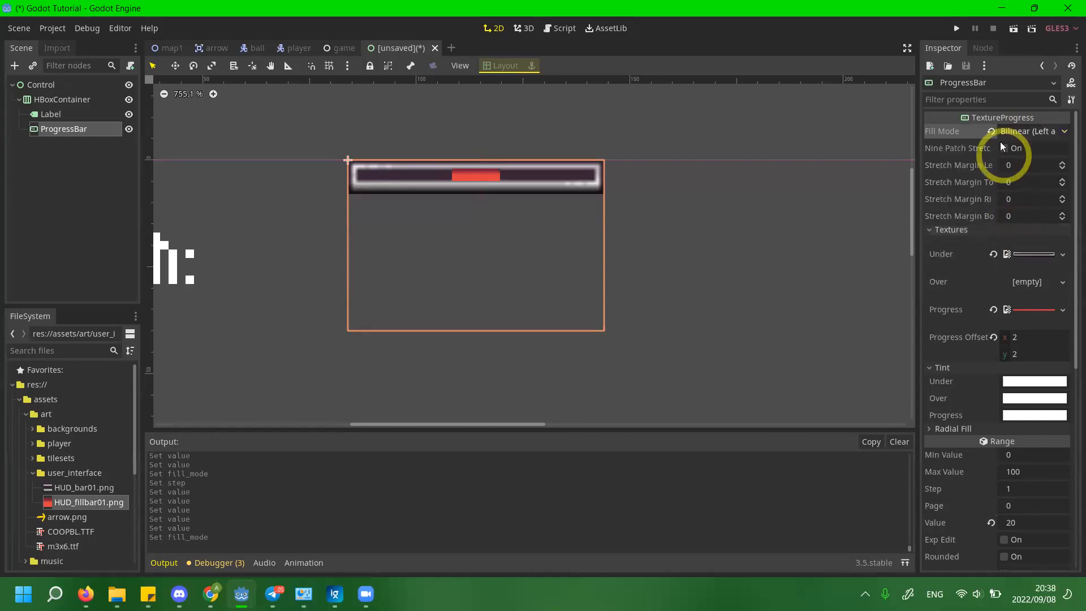
{"action": "left_click", "coordinate": [1024, 131]}
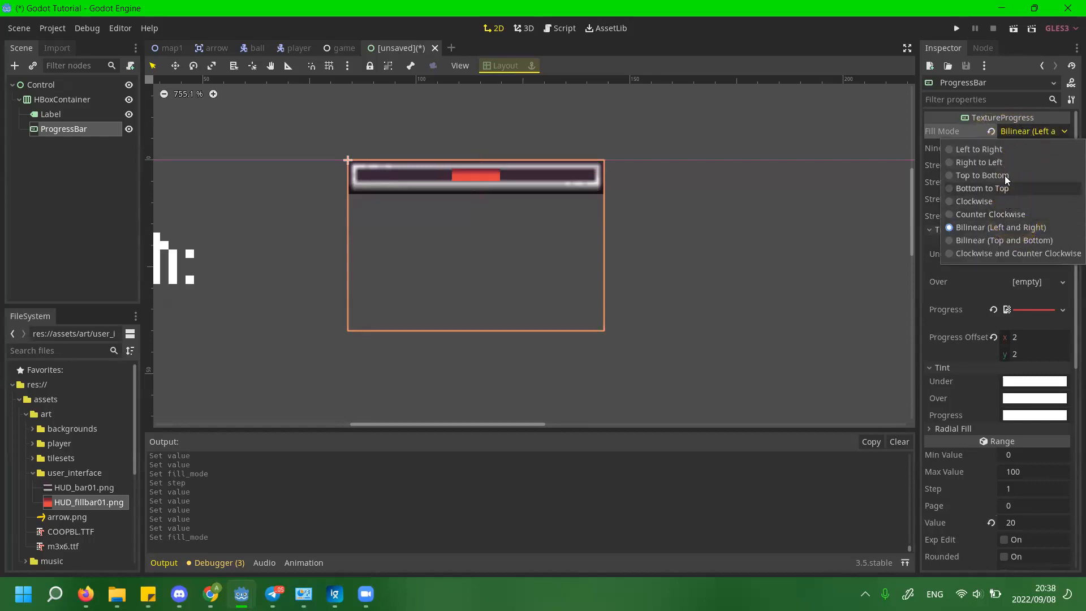
{"action": "left_click", "coordinate": [1000, 149]}
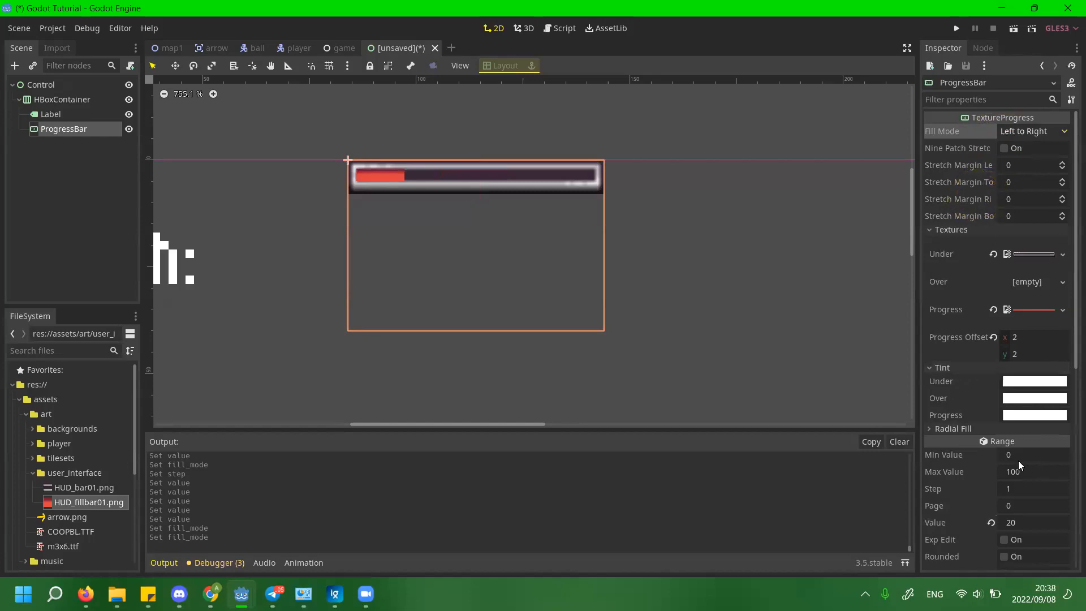
Rename the root Control node as HUD.
{"action": "scroll", "coordinate": [570, 248], "scroll_direction": "down", "scroll_amount": 3}
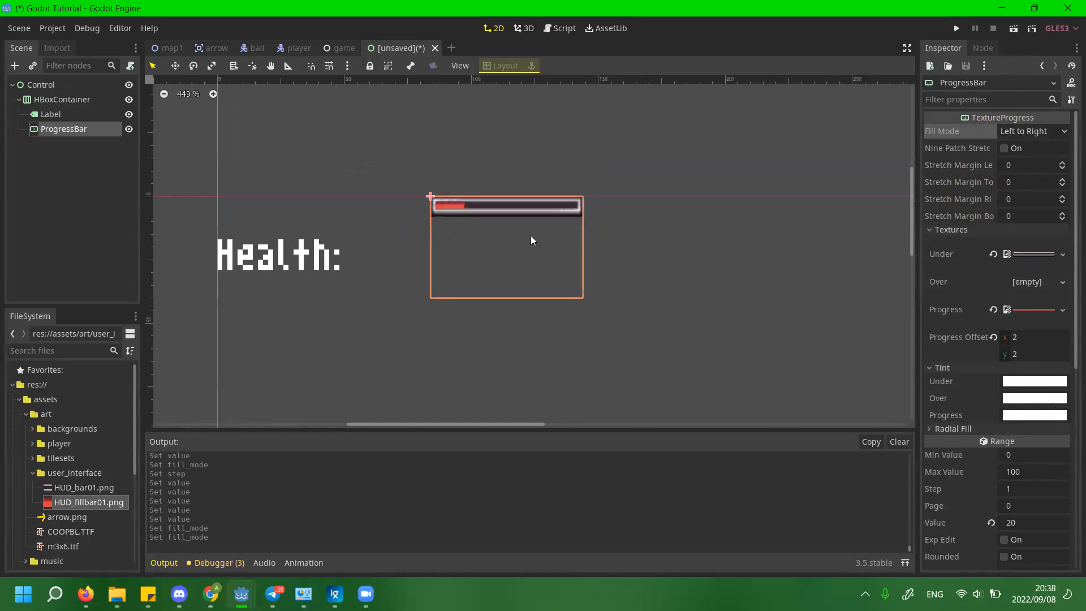
{"action": "scroll", "coordinate": [537, 232], "scroll_direction": "up", "scroll_amount": 1}
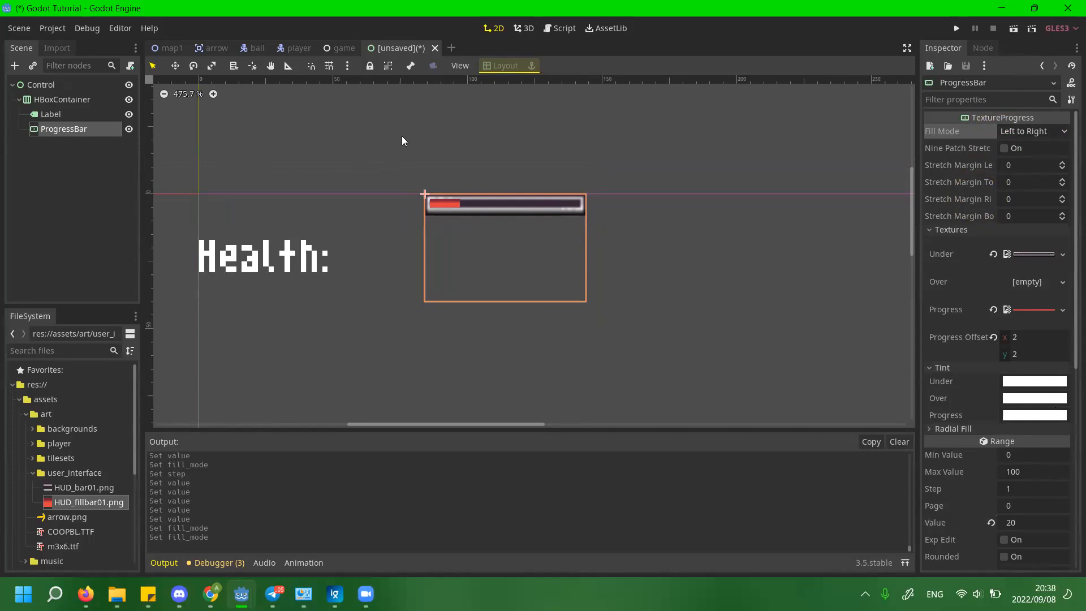
{"action": "left_click", "coordinate": [94, 141]}
{"action": "left_click", "coordinate": [95, 133]}
{"action": "left_click", "coordinate": [93, 85]}
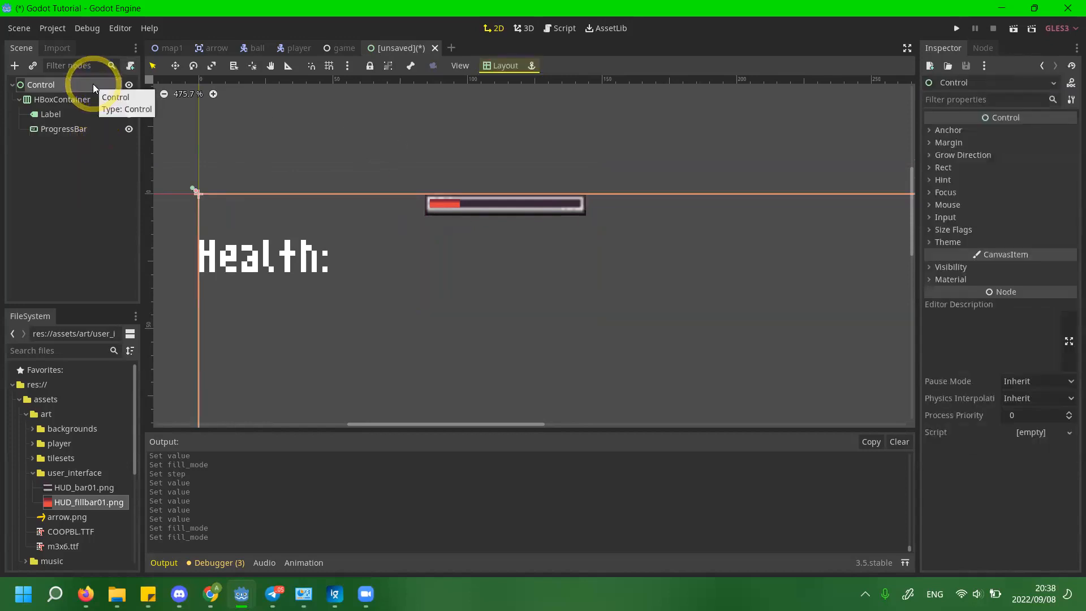
{"action": "key", "text": "F2"}
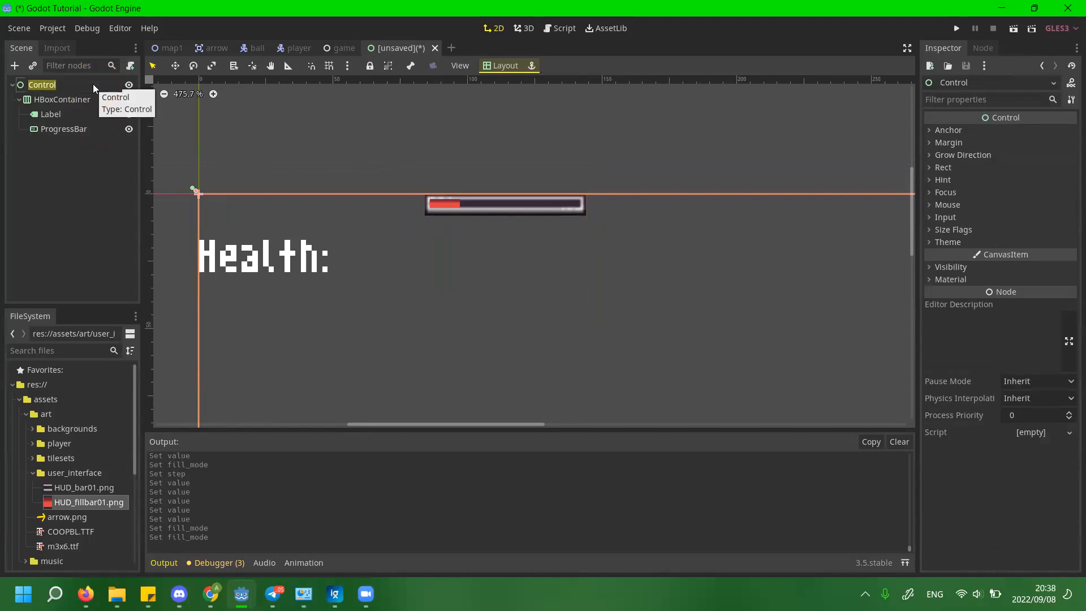
{"action": "type", "text": "HUD"}
{"action": "left_click", "coordinate": [91, 99]}
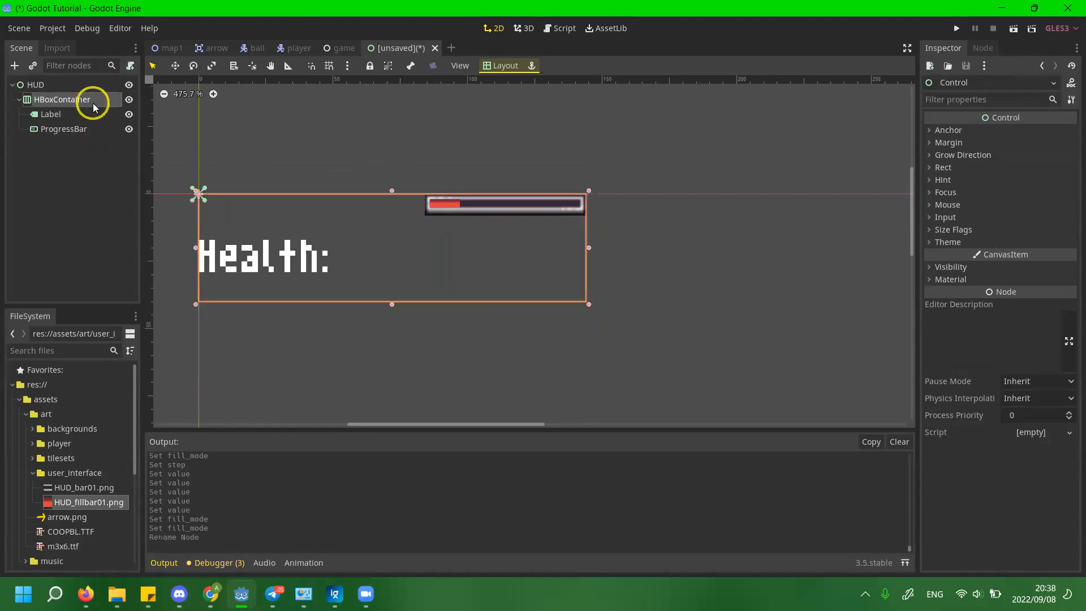
Rename the Label node as HealthLabel and the ProgressBar node as HealthBar.
{"action": "left_click", "coordinate": [89, 115]}
{"action": "double_click", "coordinate": [104, 116]}
{"action": "type", "text": "HealthLabel"}
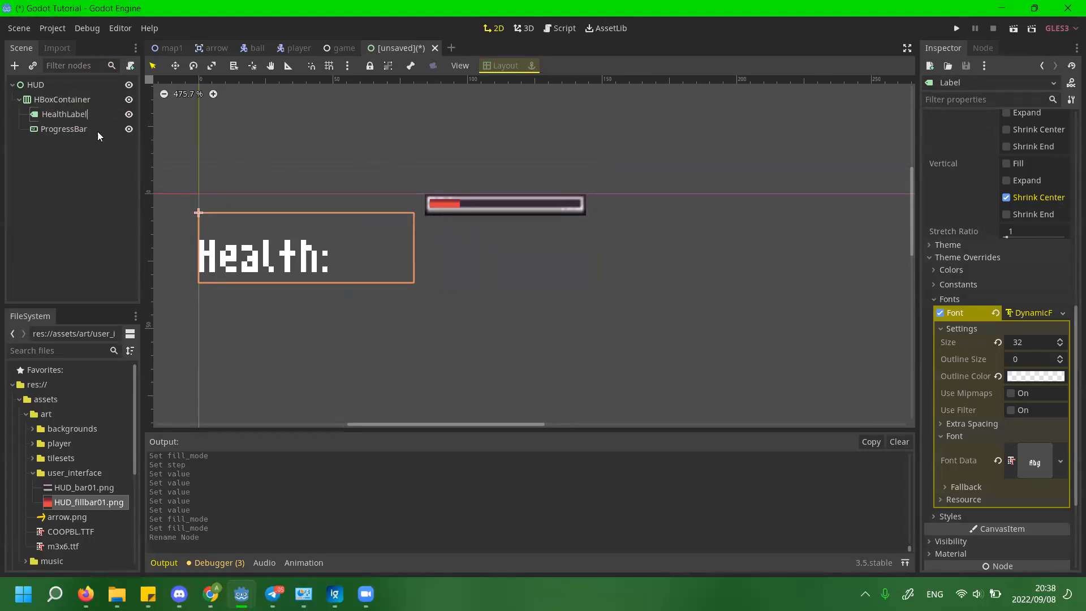
{"action": "double_click", "coordinate": [98, 130]}
{"action": "type", "text": "HealthBa"}
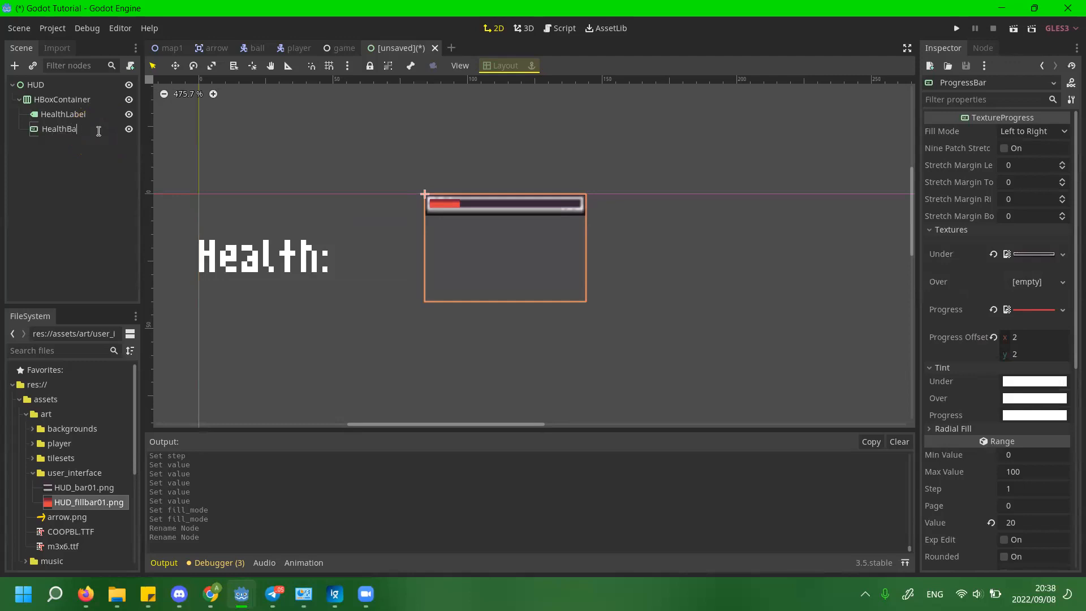
{"action": "type", "text": "r"}
{"action": "left_click", "coordinate": [45, 146]}
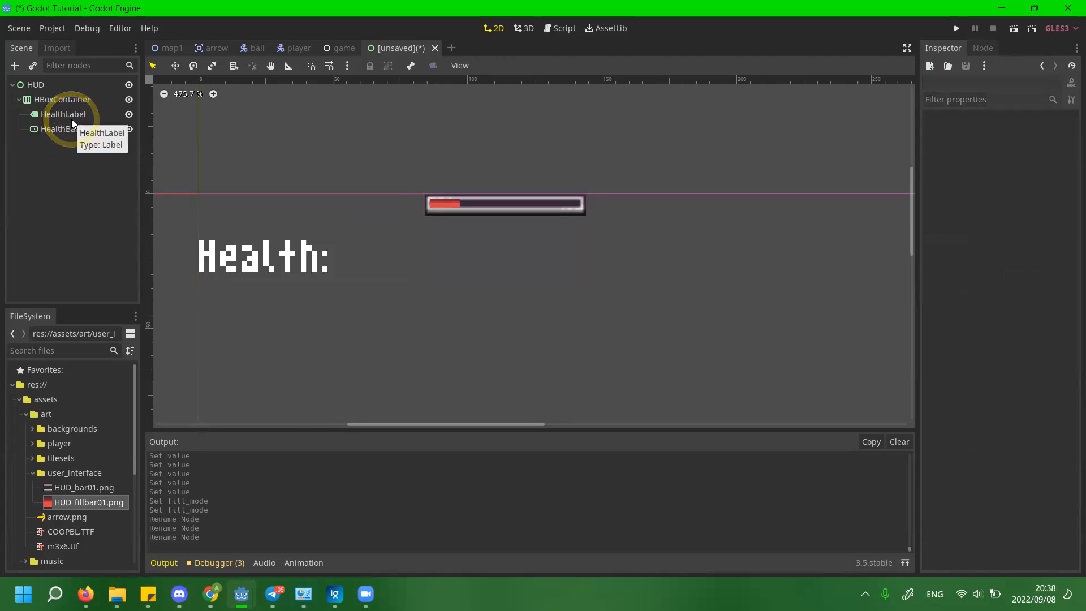
Remove the trailing spaces from the HealthLabel's text so it reads "Health:" and the bar sits closer.
{"action": "left_click", "coordinate": [483, 205]}
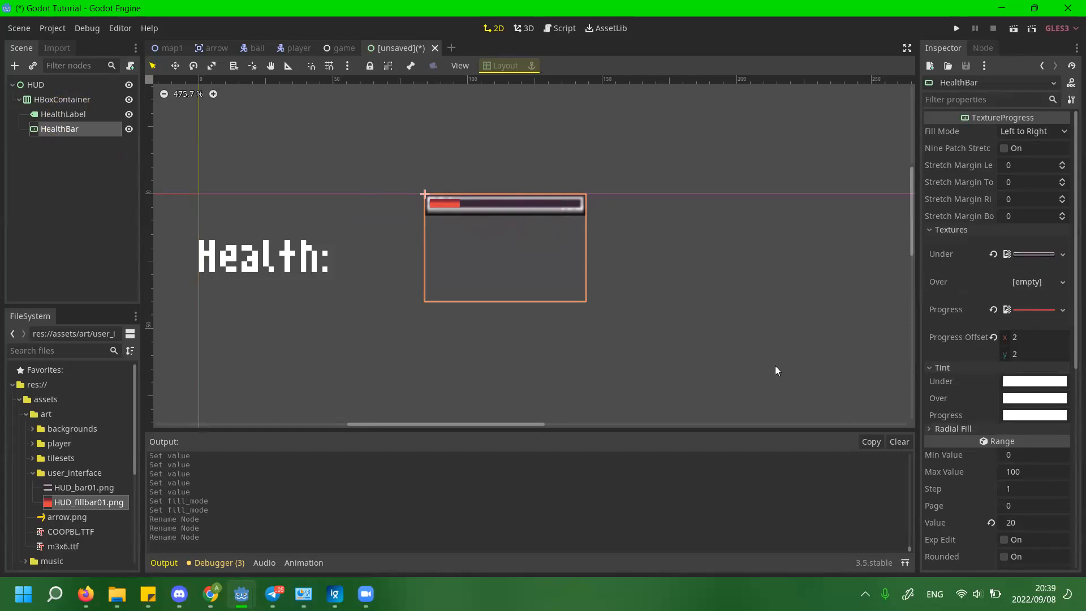
{"action": "left_click", "coordinate": [339, 256]}
{"action": "left_click", "coordinate": [478, 240]}
{"action": "left_click", "coordinate": [343, 249]}
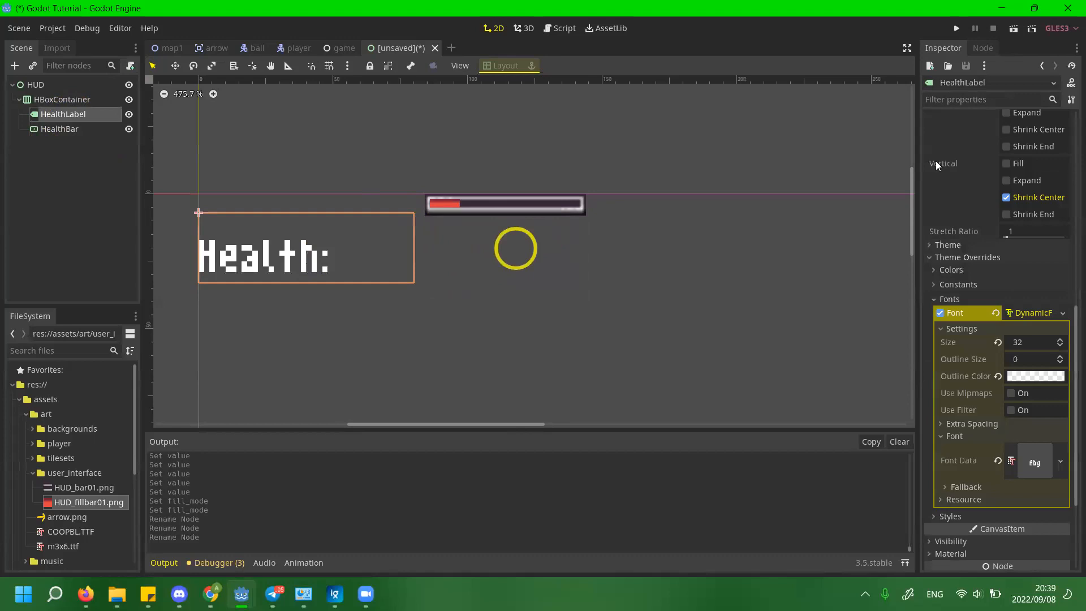
{"action": "scroll", "coordinate": [1022, 133], "scroll_direction": "up", "scroll_amount": 10}
{"action": "left_click", "coordinate": [1004, 151]}
{"action": "type", "text": "=="}
{"action": "key", "text": "BackSpace"}
{"action": "key", "text": "BackSpace"}
{"action": "key", "text": "BackSpace"}
{"action": "key", "text": "BackSpace"}
{"action": "key", "text": "BackSpace"}
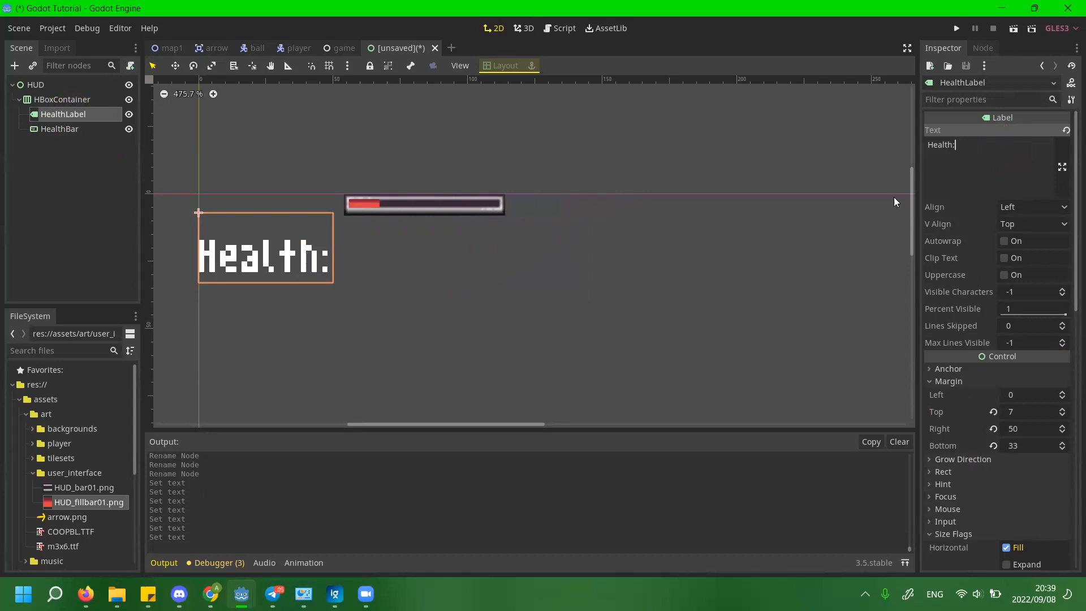
Select the HealthBar and collapse its Tint and Textures property groups.
{"action": "left_click", "coordinate": [475, 226]}
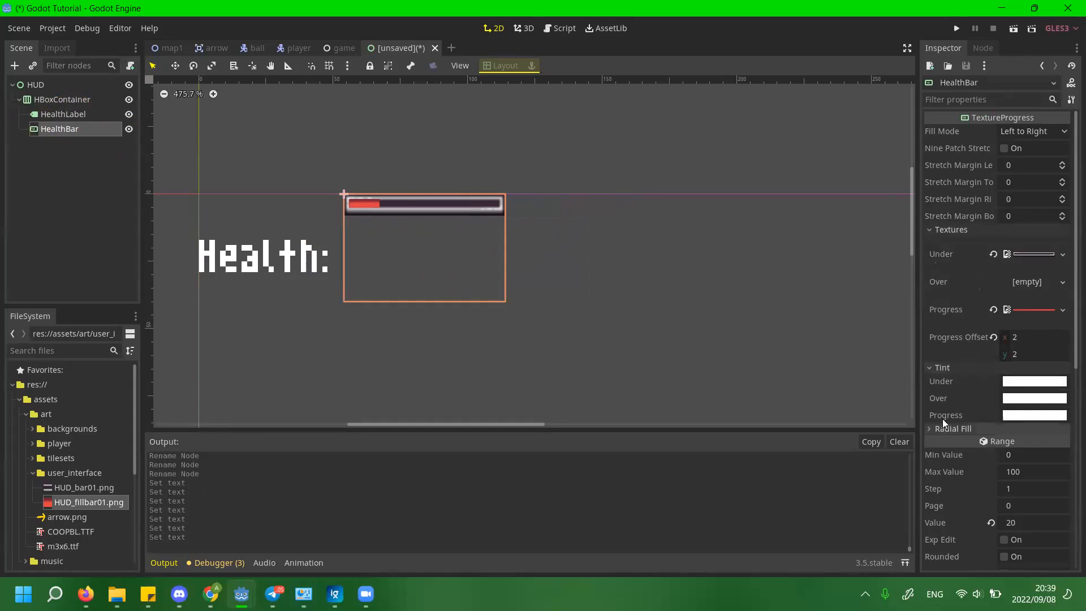
{"action": "scroll", "coordinate": [967, 301], "scroll_direction": "down", "scroll_amount": 3}
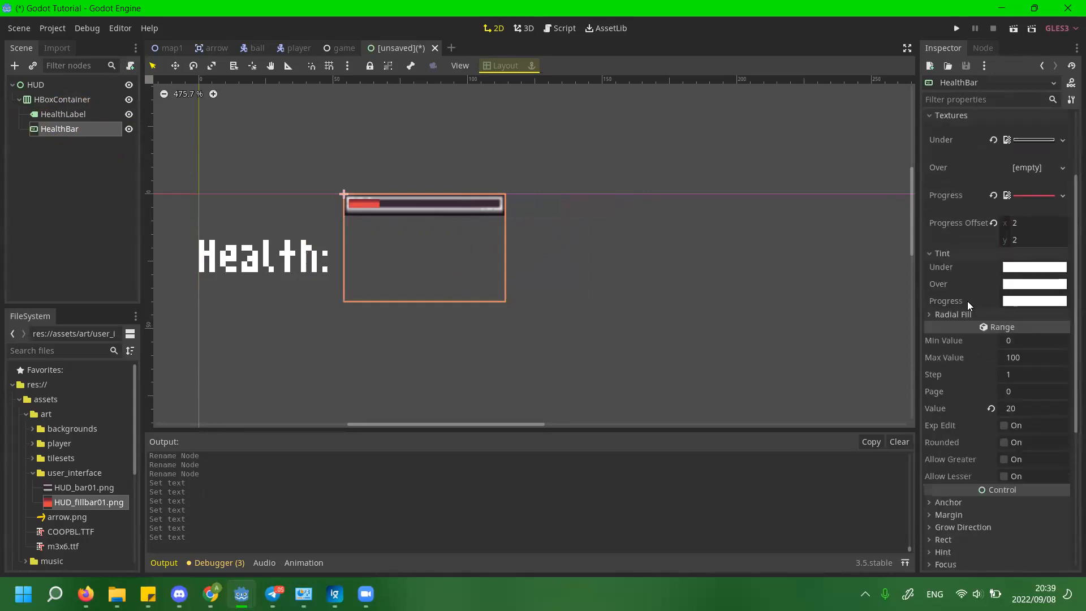
{"action": "scroll", "coordinate": [966, 312], "scroll_direction": "up", "scroll_amount": 3}
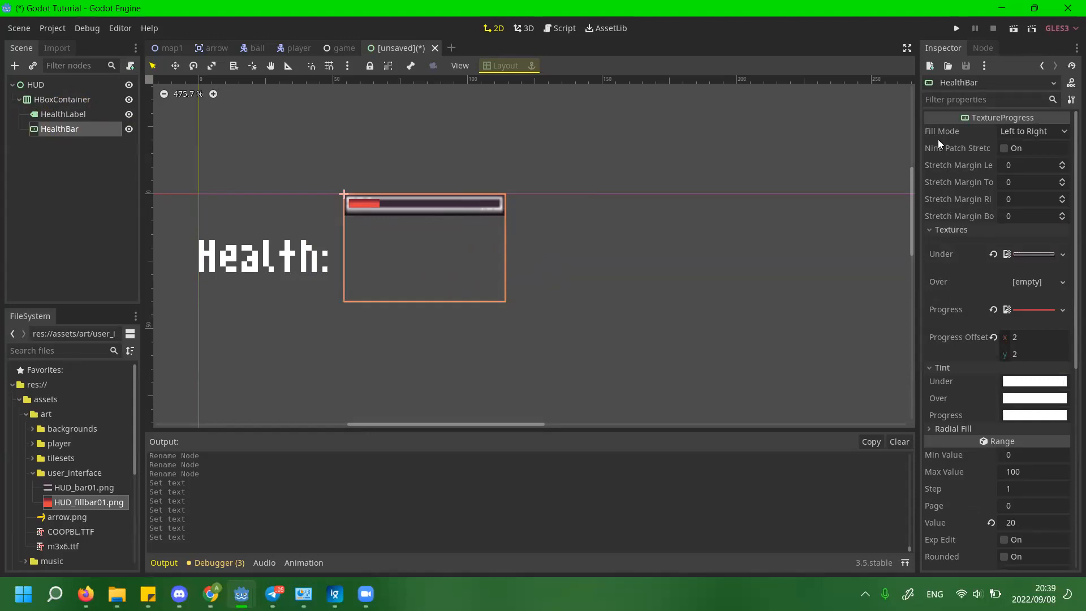
{"action": "left_click", "coordinate": [973, 367]}
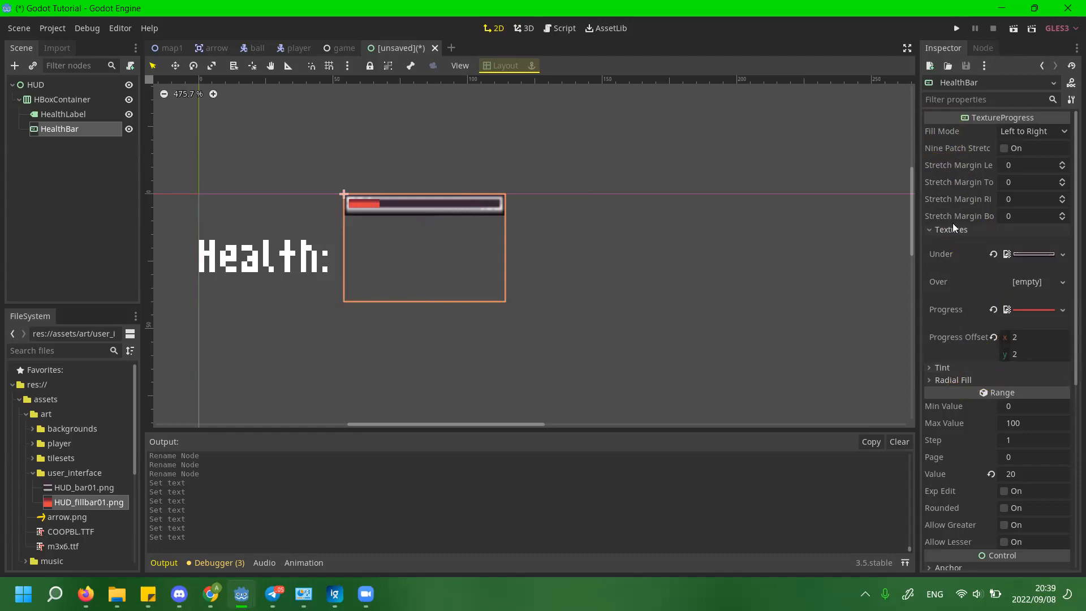
{"action": "left_click", "coordinate": [952, 230]}
Examine the HealthBar's Anchor, Grow Direction and Rect properties for a way to align the bar with the label.
{"action": "scroll", "coordinate": [985, 419], "scroll_direction": "down", "scroll_amount": 2}
{"action": "left_click", "coordinate": [962, 384]}
{"action": "left_click", "coordinate": [964, 384]}
{"action": "left_click", "coordinate": [965, 411]}
{"action": "left_click", "coordinate": [984, 411]}
{"action": "left_click", "coordinate": [1000, 412]}
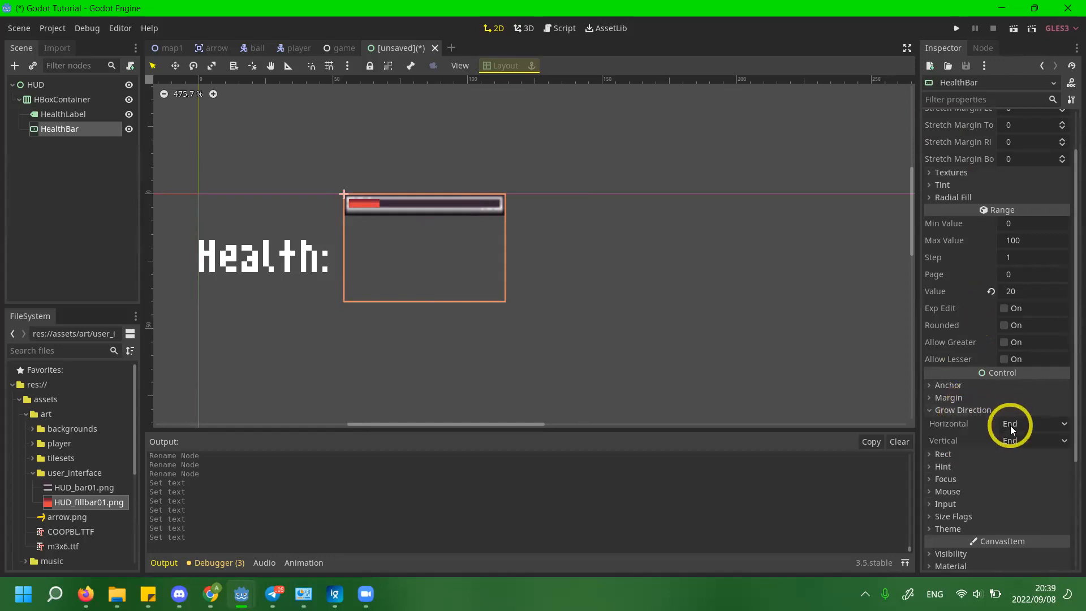
{"action": "double_click", "coordinate": [994, 410]}
{"action": "left_click", "coordinate": [995, 410]}
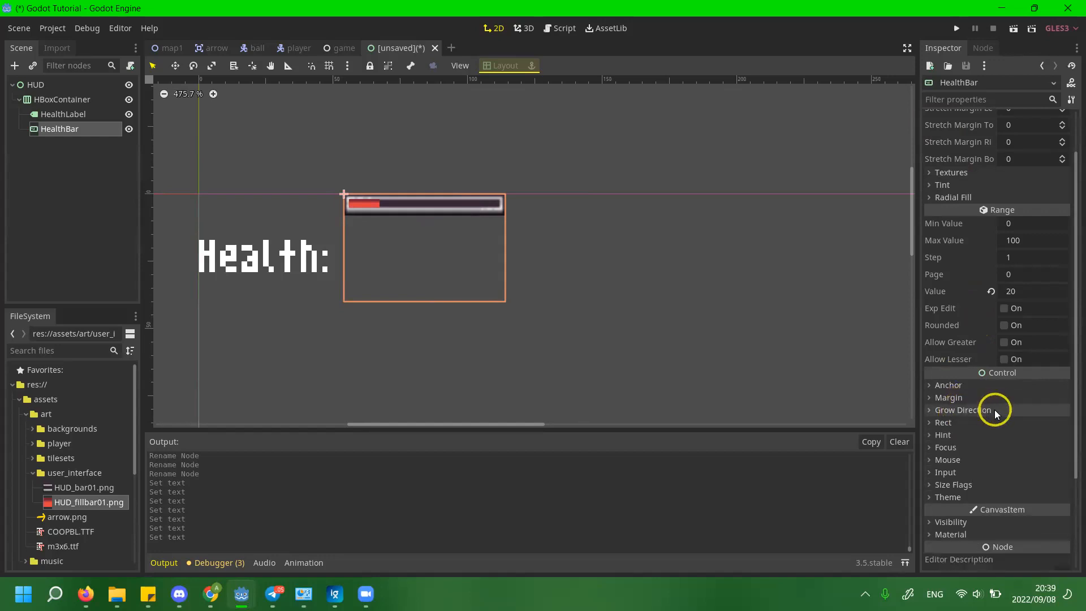
{"action": "left_click", "coordinate": [989, 423]}
{"action": "scroll", "coordinate": [954, 450], "scroll_direction": "down", "scroll_amount": 3}
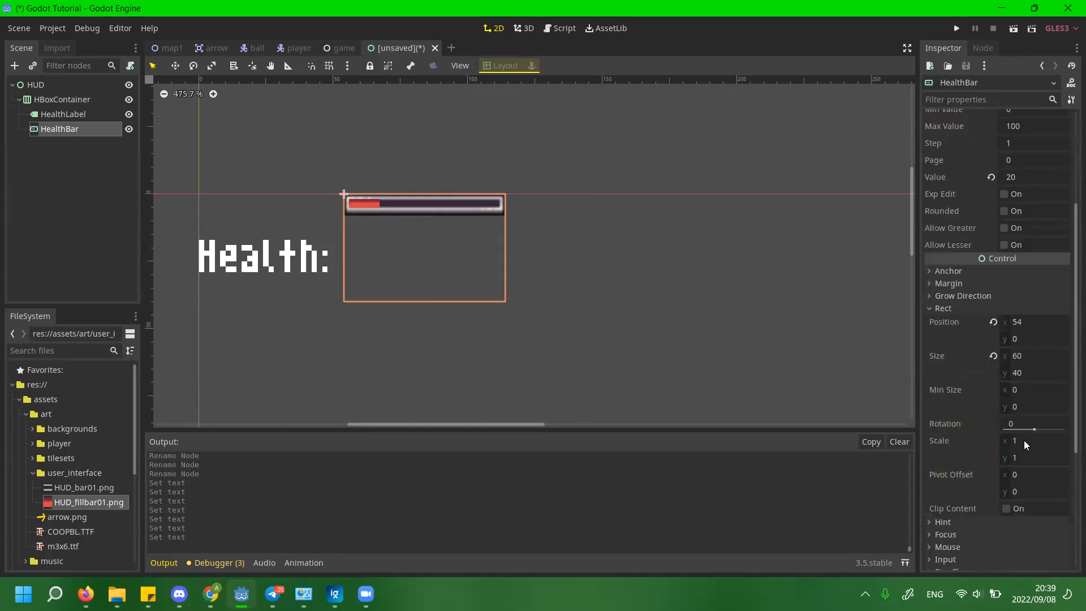
{"action": "left_click", "coordinate": [975, 308]}
{"action": "left_click", "coordinate": [976, 270]}
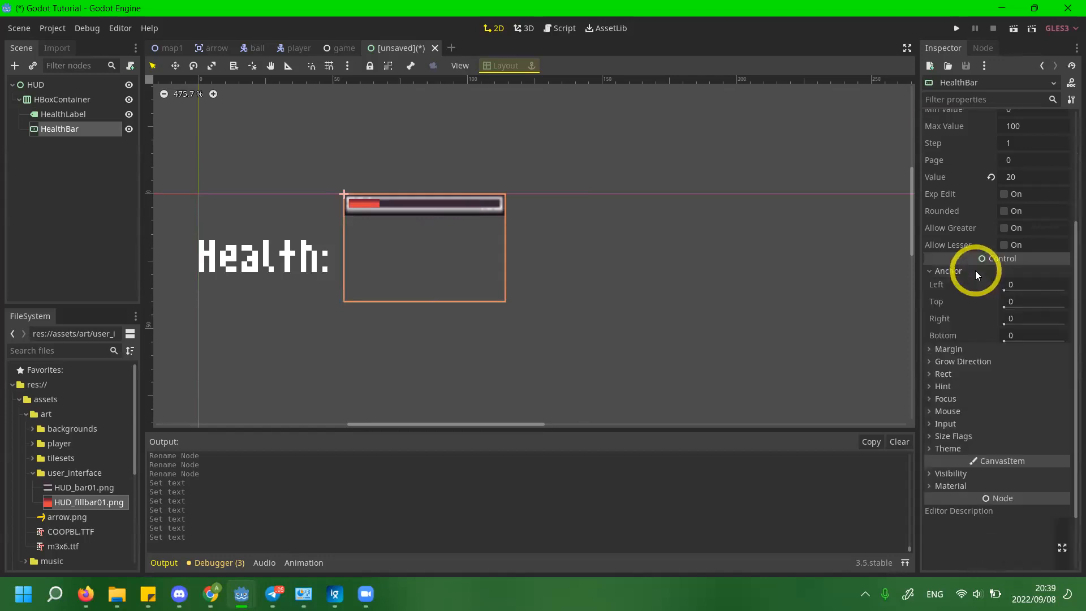
{"action": "left_click", "coordinate": [976, 271]}
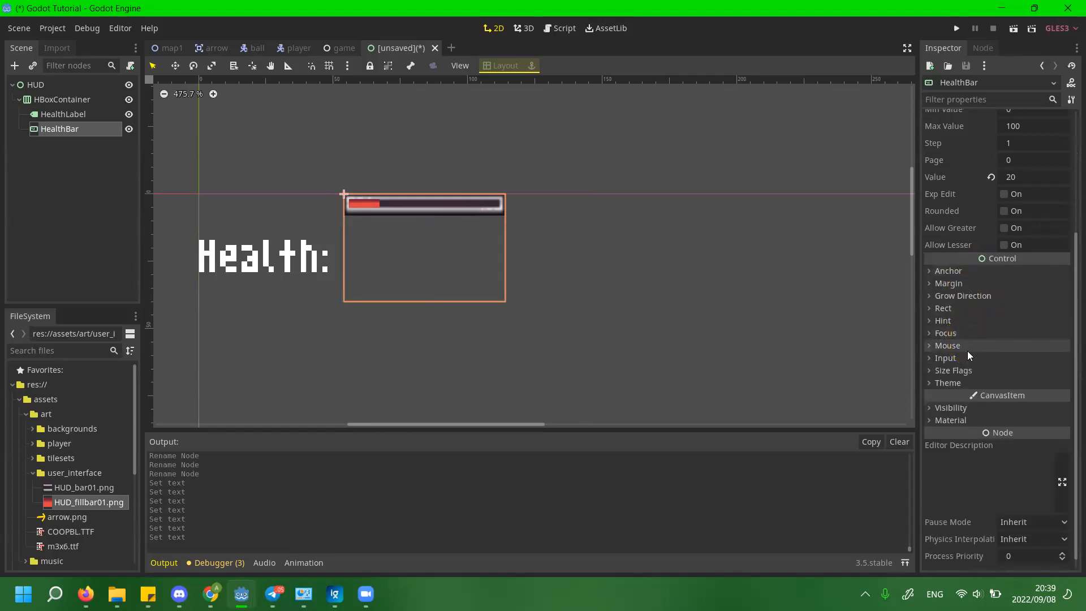
Examine the HealthBar's Control property groups from Size Flags up to Rect, plus Theme and Visibility, for an alignment setting.
{"action": "left_click", "coordinate": [967, 370]}
{"action": "left_click", "coordinate": [966, 366]}
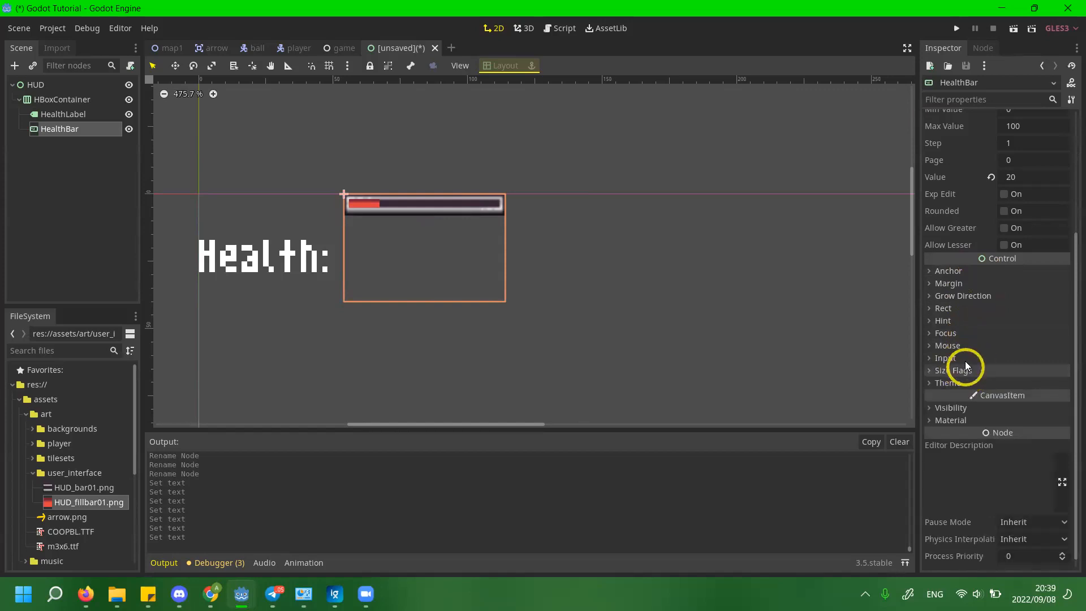
{"action": "left_click", "coordinate": [965, 359]}
{"action": "left_click", "coordinate": [966, 358]}
{"action": "left_click", "coordinate": [967, 346]}
{"action": "left_click", "coordinate": [967, 346]}
{"action": "left_click", "coordinate": [970, 333]}
{"action": "left_click", "coordinate": [970, 332]}
{"action": "left_click", "coordinate": [971, 321]}
{"action": "left_click", "coordinate": [972, 321]}
{"action": "left_click", "coordinate": [973, 310]}
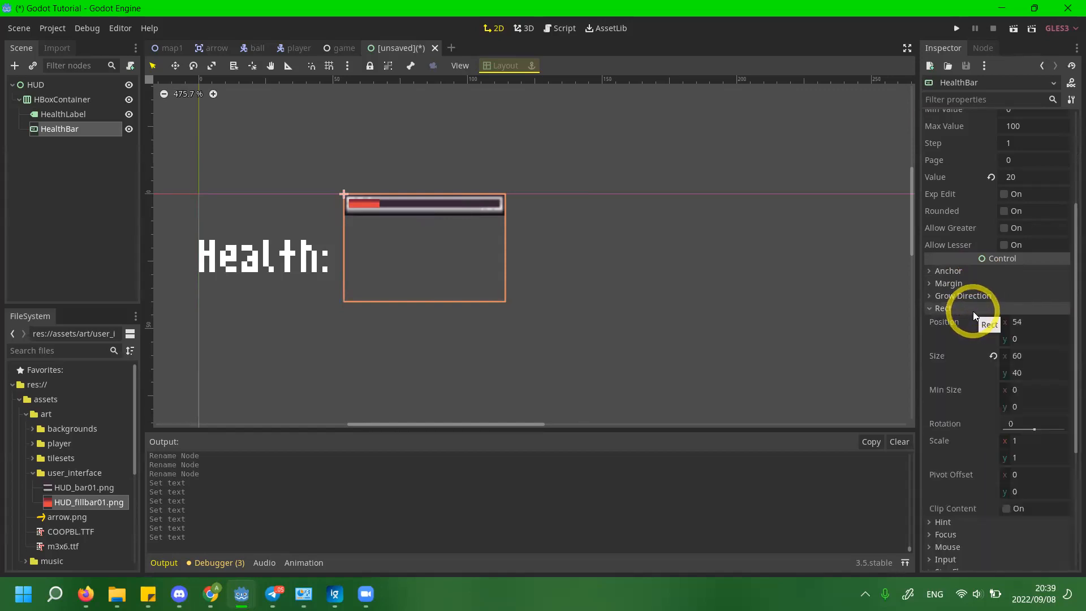
{"action": "left_click", "coordinate": [973, 310]}
{"action": "left_click", "coordinate": [971, 380]}
{"action": "left_click", "coordinate": [972, 381]}
{"action": "left_click", "coordinate": [971, 378]}
{"action": "left_click", "coordinate": [971, 378]}
{"action": "left_click", "coordinate": [964, 408]}
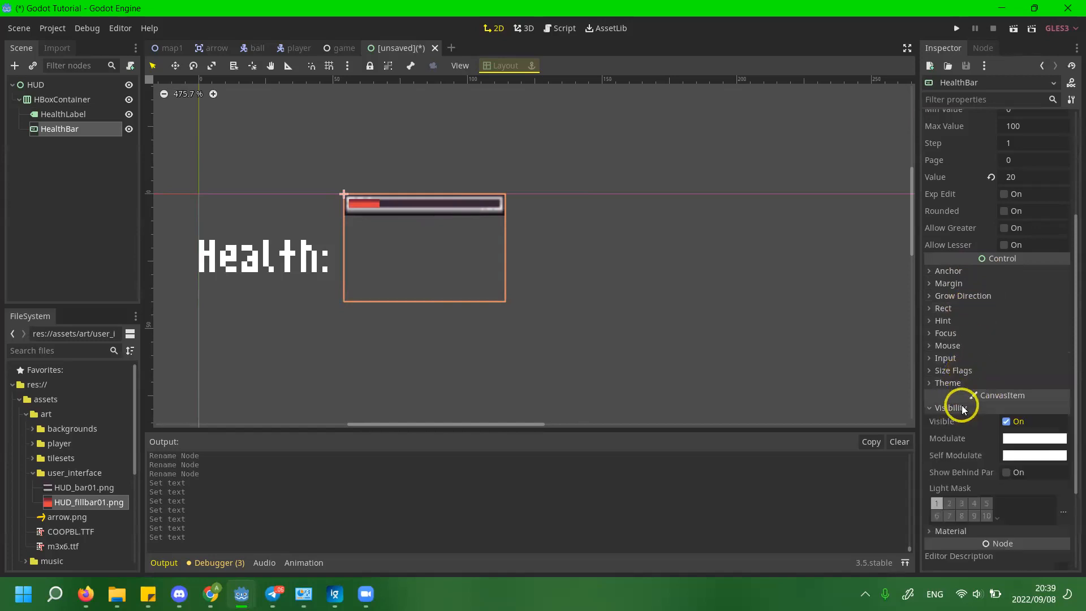
{"action": "left_click", "coordinate": [962, 405]}
{"action": "scroll", "coordinate": [960, 395], "scroll_direction": "up", "scroll_amount": 5}
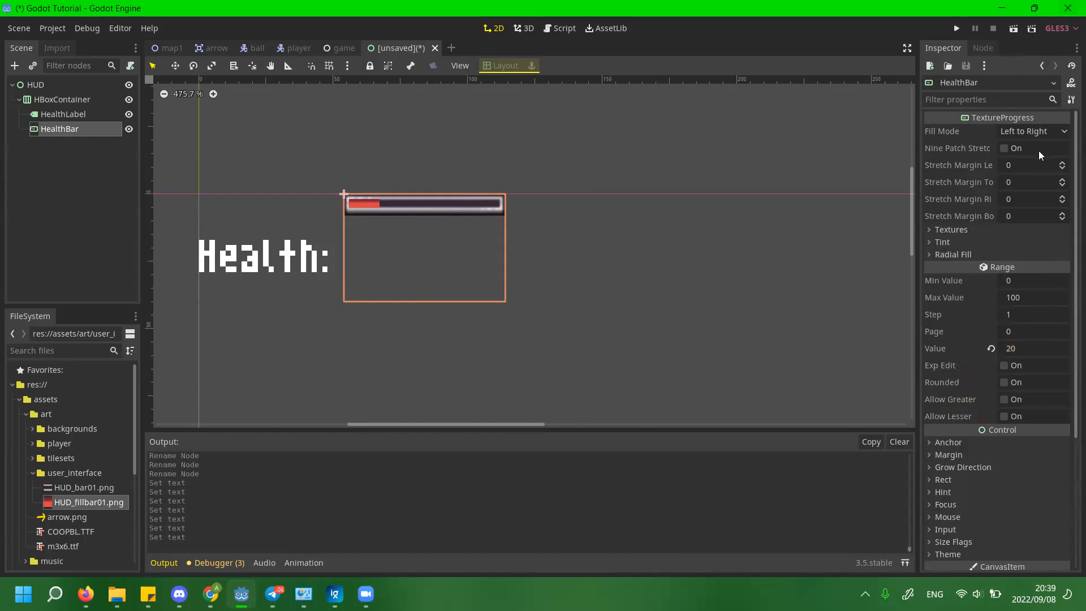
Review the HealthBar's Fill Mode, Textures, Tint and Radial Fill properties for a setting that positions the bar.
{"action": "left_click", "coordinate": [988, 229]}
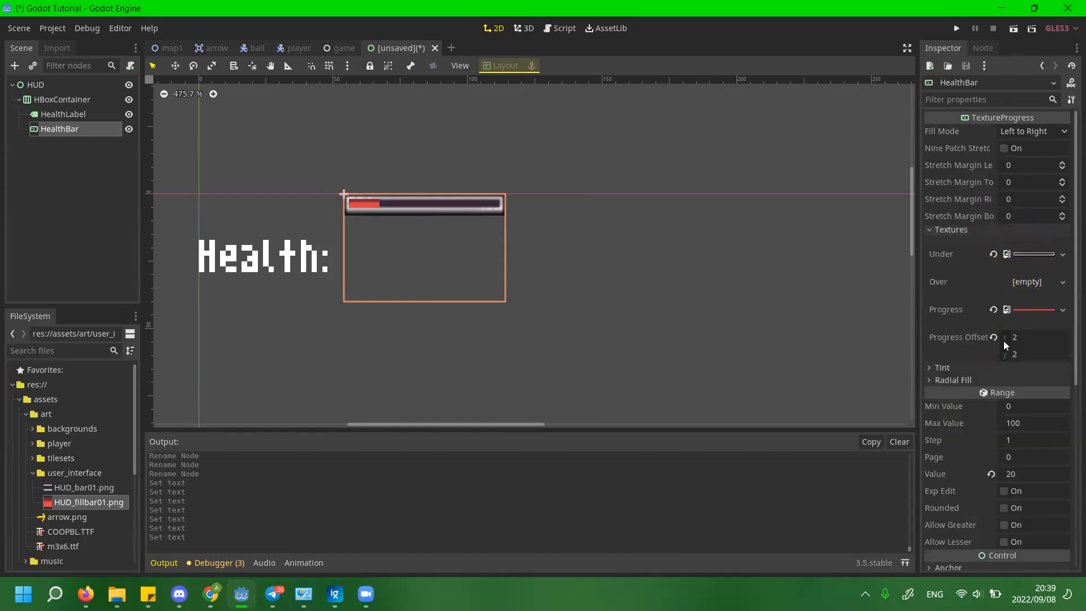
{"action": "left_click", "coordinate": [981, 368]}
{"action": "left_click", "coordinate": [980, 368]}
{"action": "left_click", "coordinate": [980, 380]}
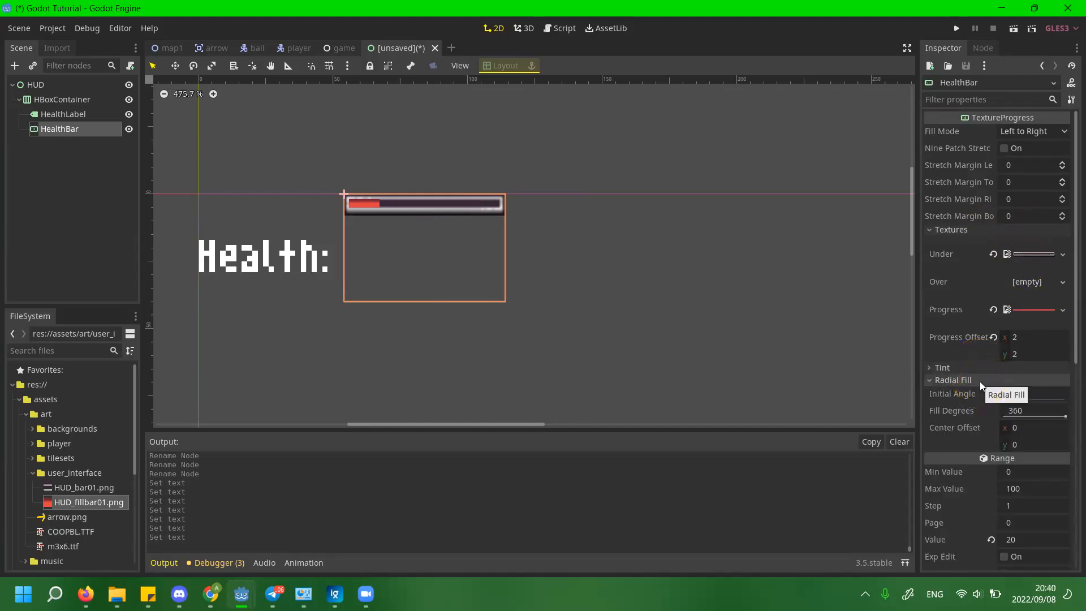
{"action": "left_click", "coordinate": [980, 382]}
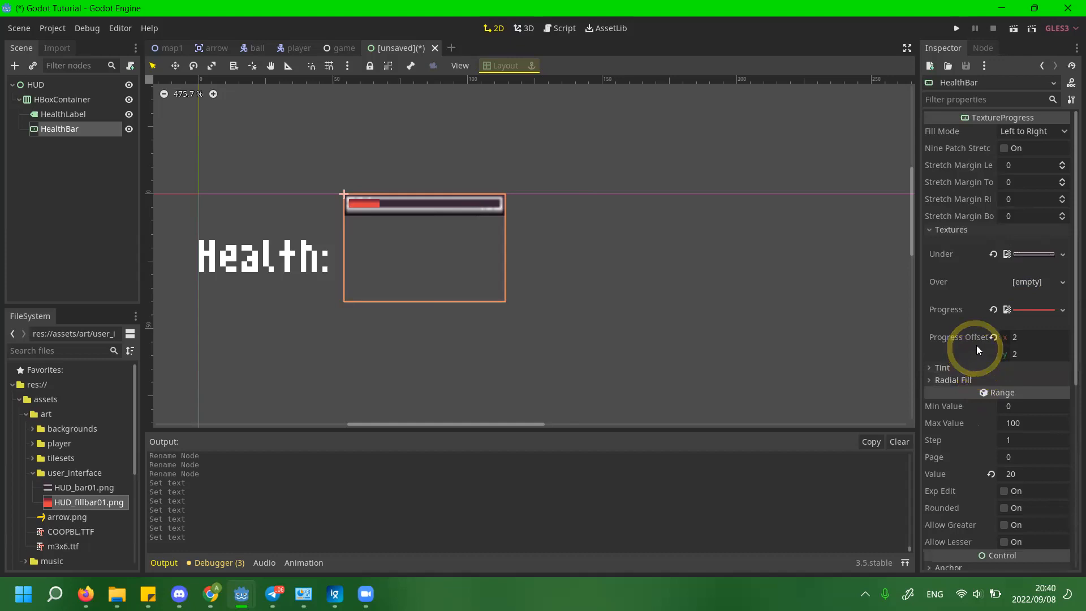
{"action": "left_click", "coordinate": [1024, 133]}
{"action": "left_click", "coordinate": [1030, 131]}
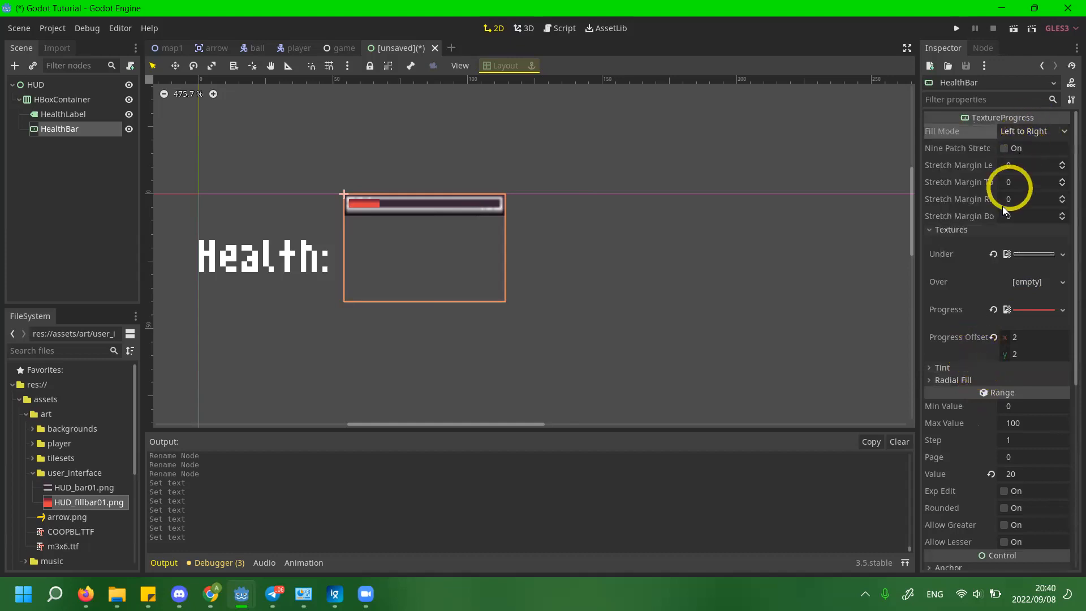
{"action": "scroll", "coordinate": [979, 340], "scroll_direction": "down", "scroll_amount": 2}
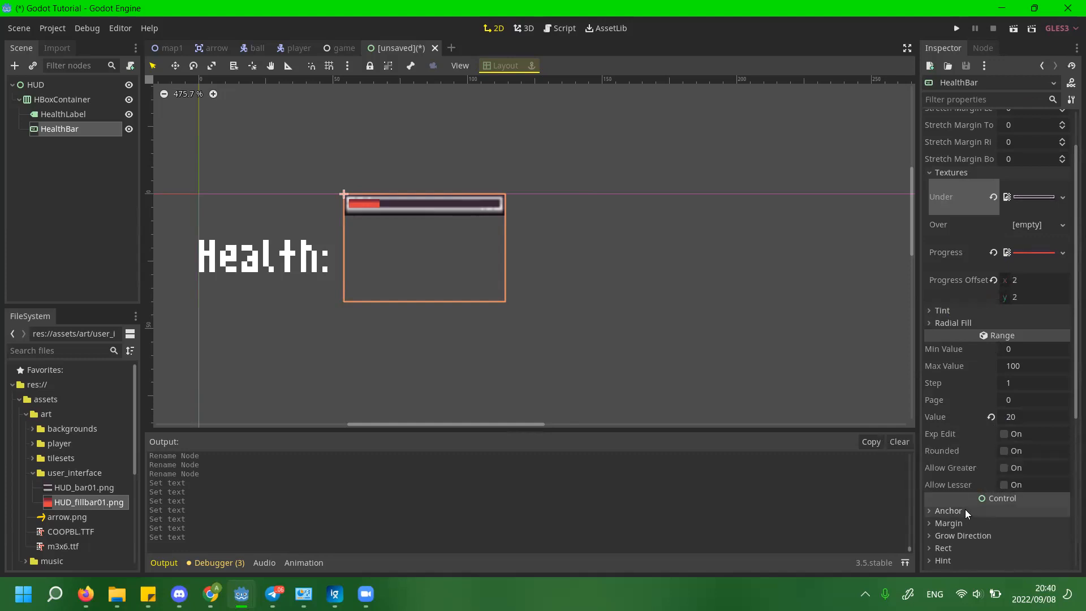
{"action": "scroll", "coordinate": [965, 510], "scroll_direction": "down", "scroll_amount": 2}
{"action": "scroll", "coordinate": [979, 469], "scroll_direction": "up", "scroll_amount": 4}
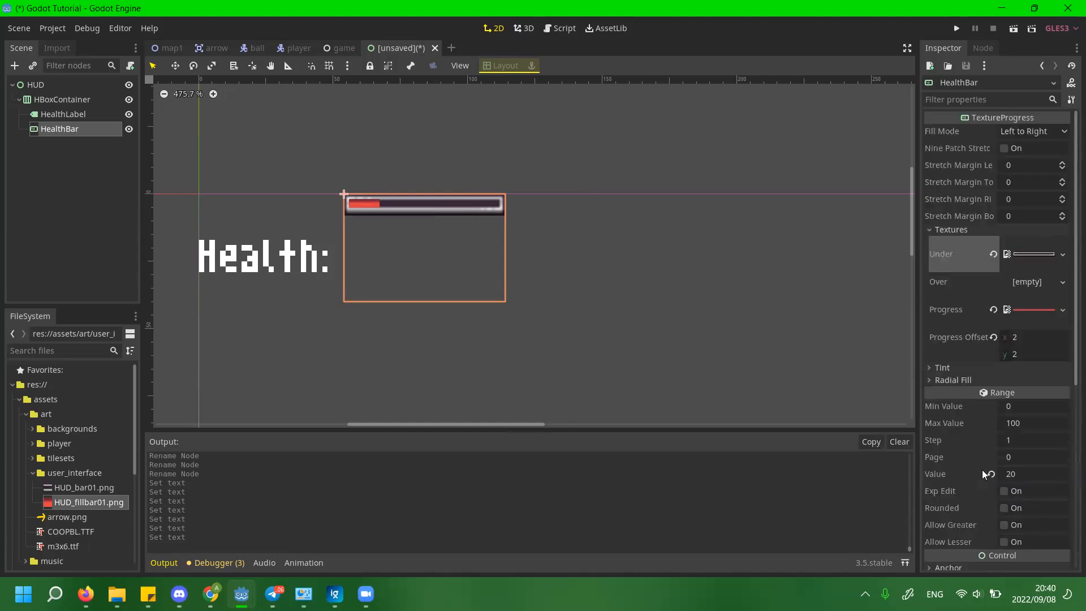
{"action": "left_click", "coordinate": [974, 229]}
{"action": "left_click", "coordinate": [974, 244]}
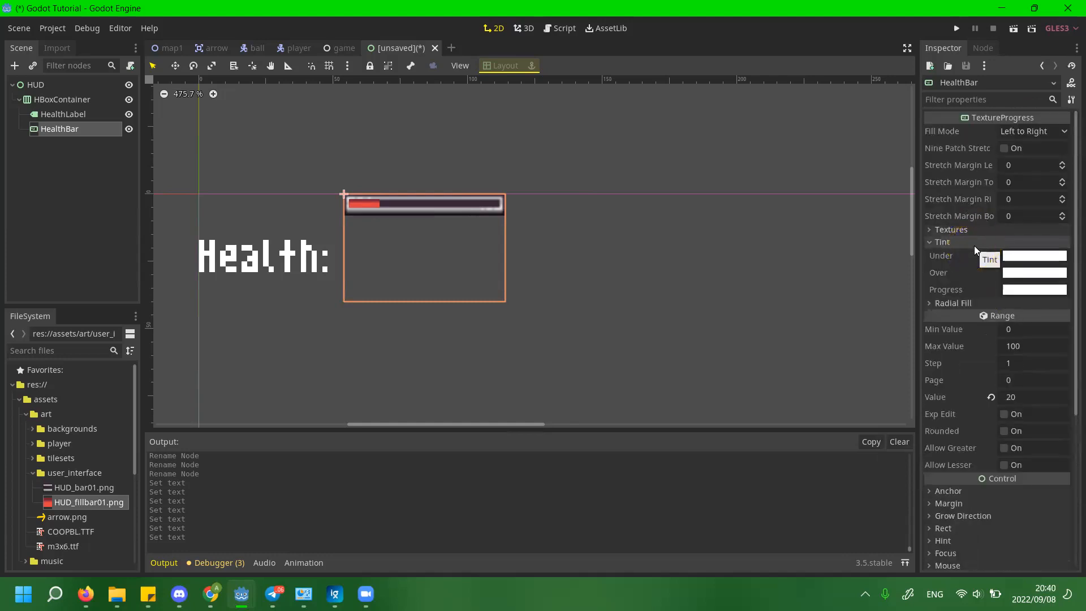
{"action": "left_click", "coordinate": [974, 244]}
{"action": "left_click", "coordinate": [975, 254]}
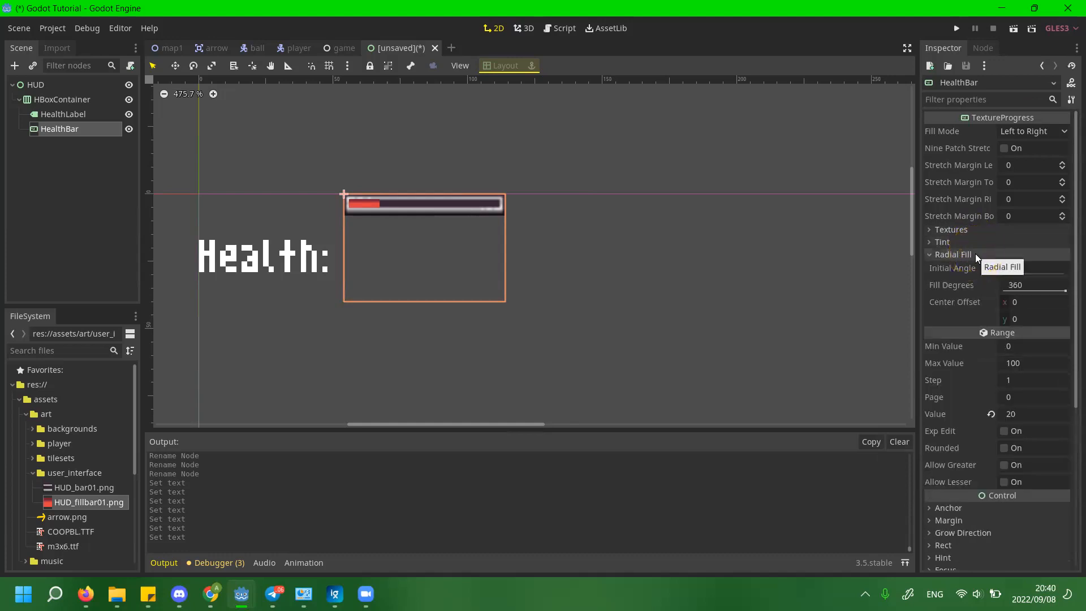
{"action": "left_click", "coordinate": [977, 254]}
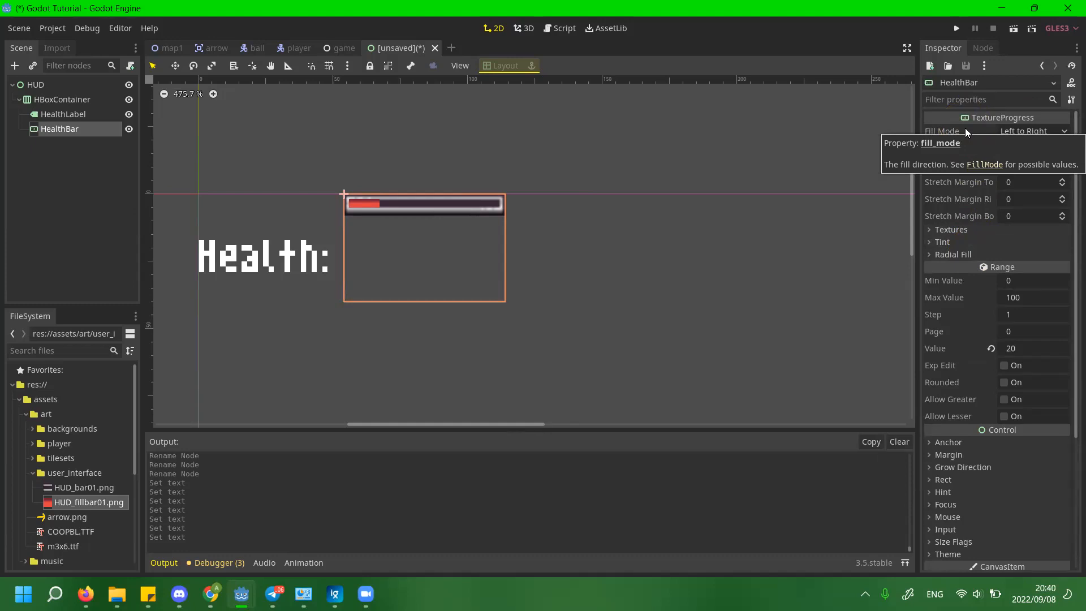
Try a top margin of 100 on the HealthBar and set it to 20 instead to line up with the label.
{"action": "scroll", "coordinate": [977, 425], "scroll_direction": "down", "scroll_amount": 5}
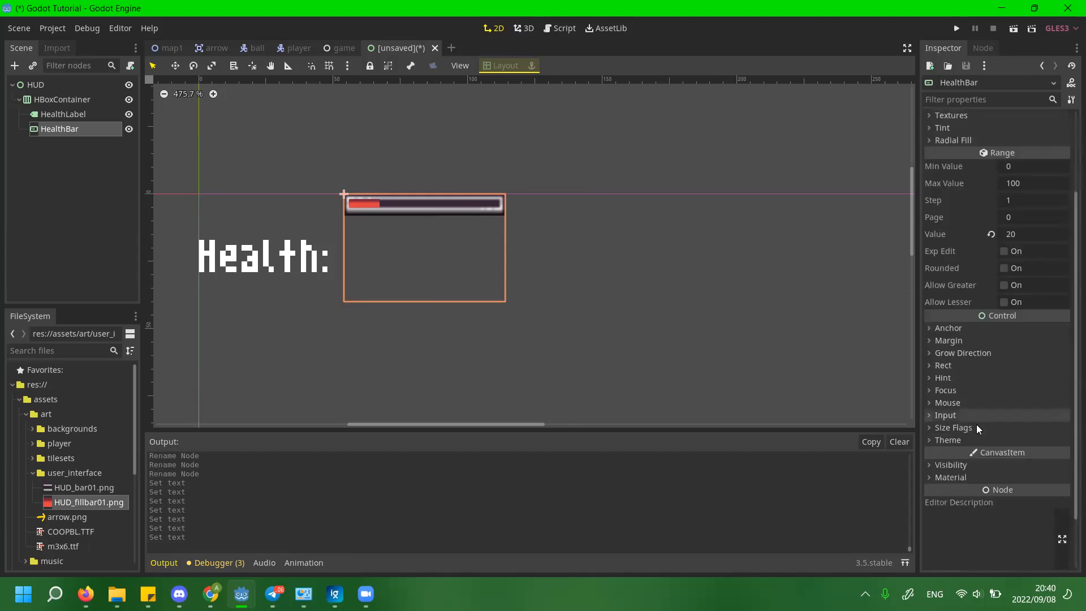
{"action": "left_click", "coordinate": [962, 284]}
{"action": "left_click", "coordinate": [1009, 297]}
{"action": "left_click", "coordinate": [1029, 312]}
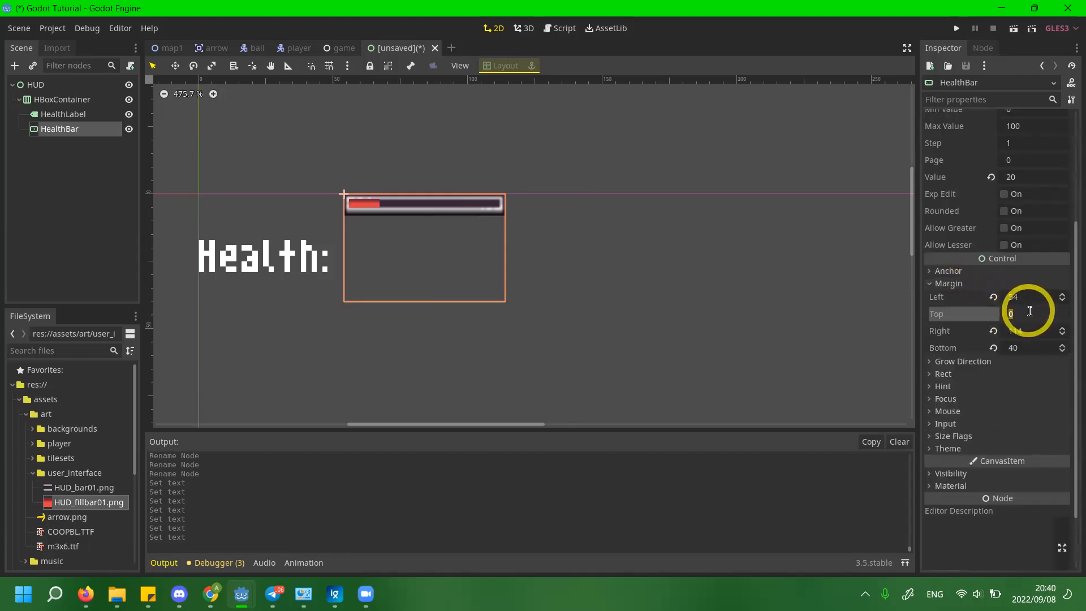
{"action": "type", "text": "100"}
{"action": "key", "text": "Return"}
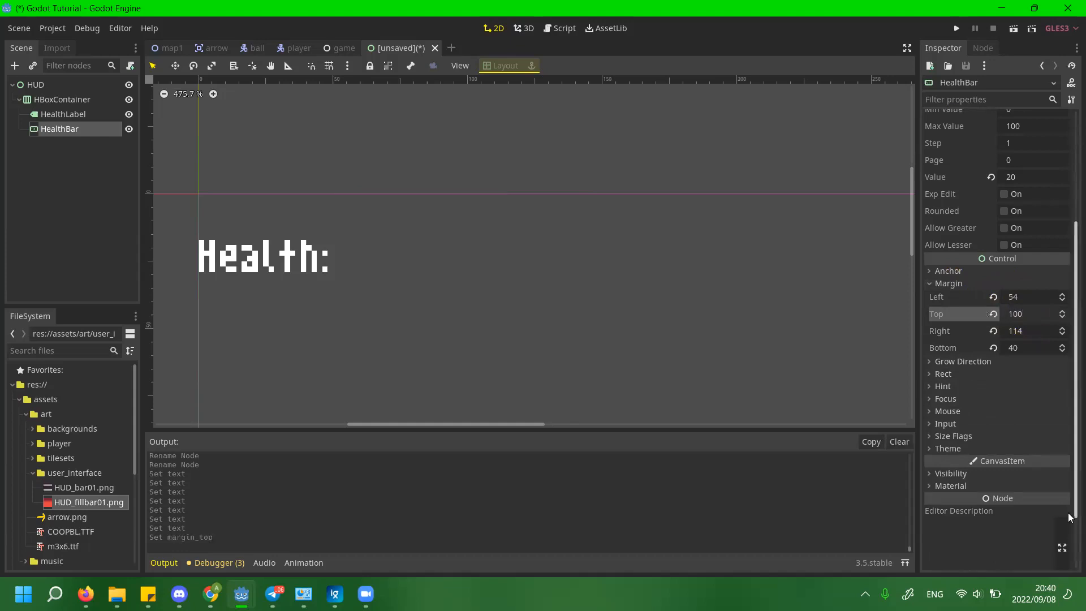
{"action": "left_click", "coordinate": [1031, 315]}
{"action": "type", "text": "20"}
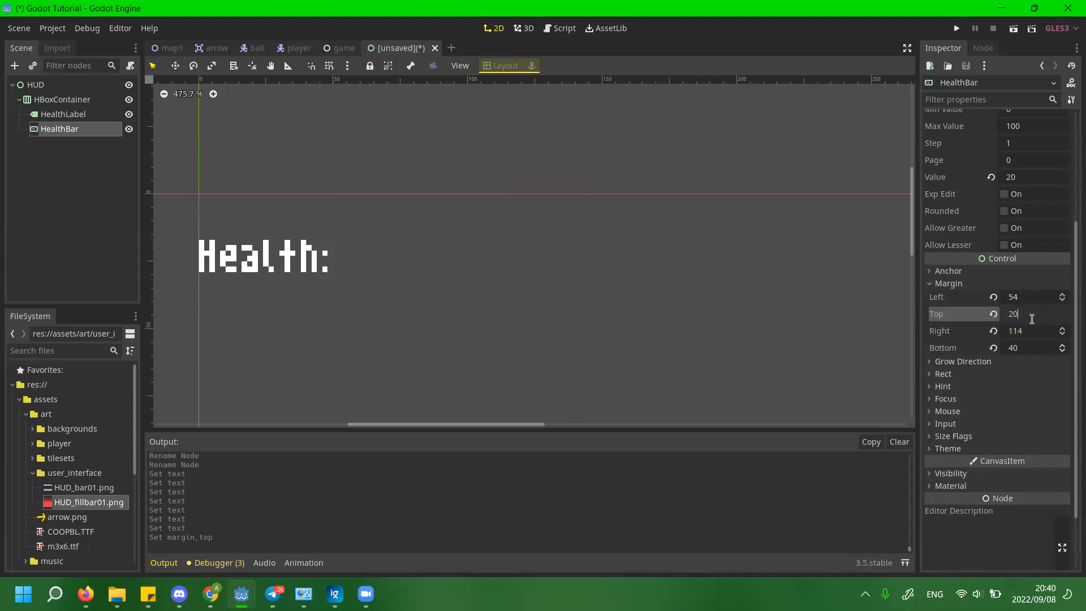
{"action": "key", "text": "Return"}
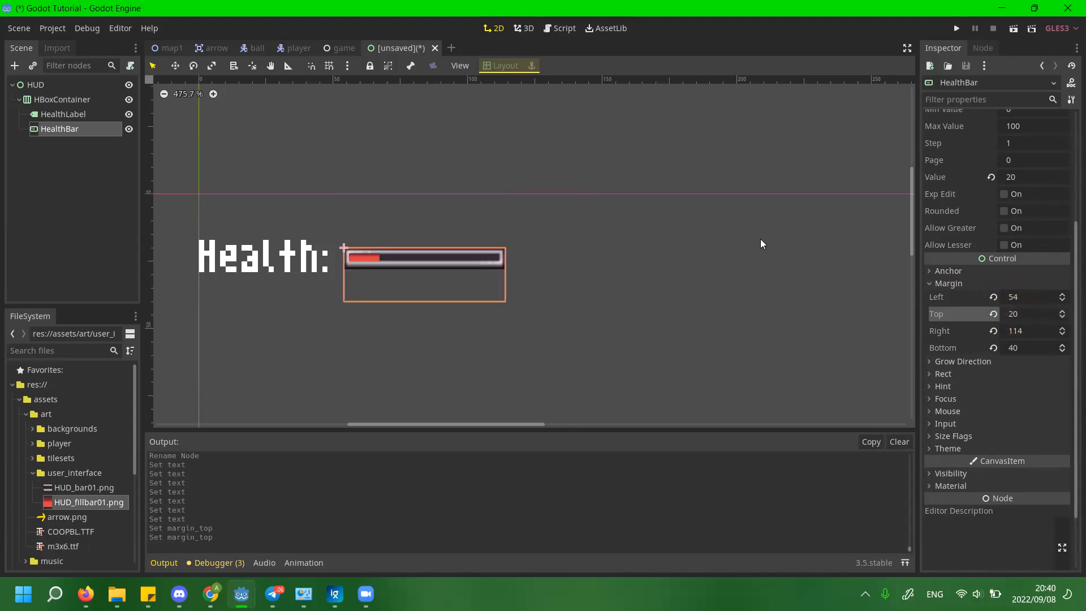
Examine the HealthBar's Anchor, Grow Direction, Rect and Visibility groups alongside its margin values.
{"action": "left_click", "coordinate": [956, 271]}
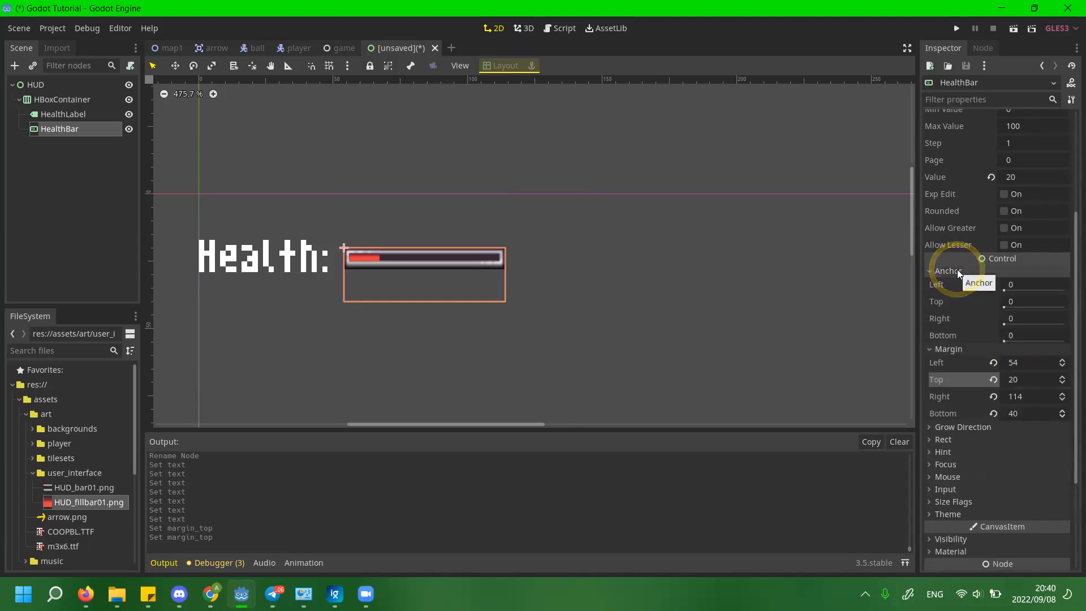
{"action": "left_click", "coordinate": [960, 429]}
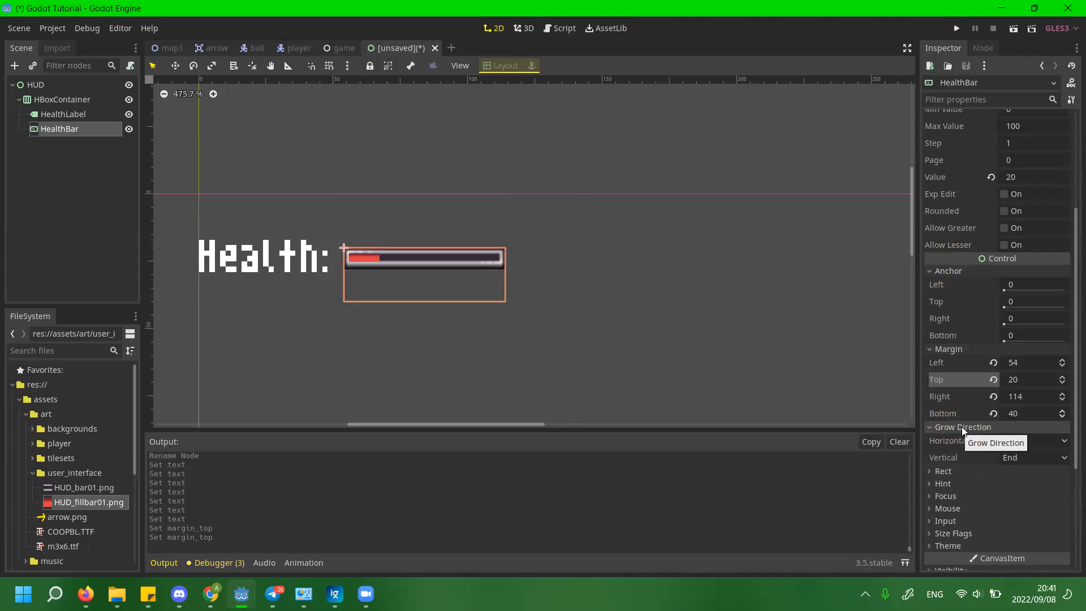
{"action": "left_click", "coordinate": [980, 425]}
{"action": "left_click", "coordinate": [981, 430]}
{"action": "left_click", "coordinate": [980, 432]}
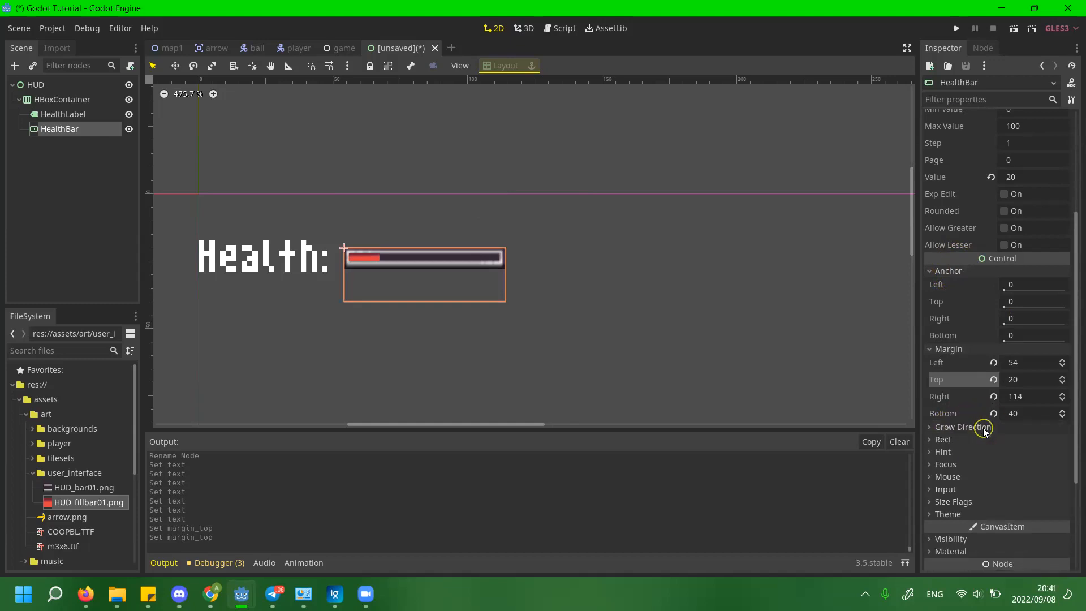
{"action": "left_click", "coordinate": [978, 440]}
{"action": "left_click", "coordinate": [978, 440]}
{"action": "left_click", "coordinate": [978, 440]}
{"action": "scroll", "coordinate": [977, 455], "scroll_direction": "down", "scroll_amount": 5}
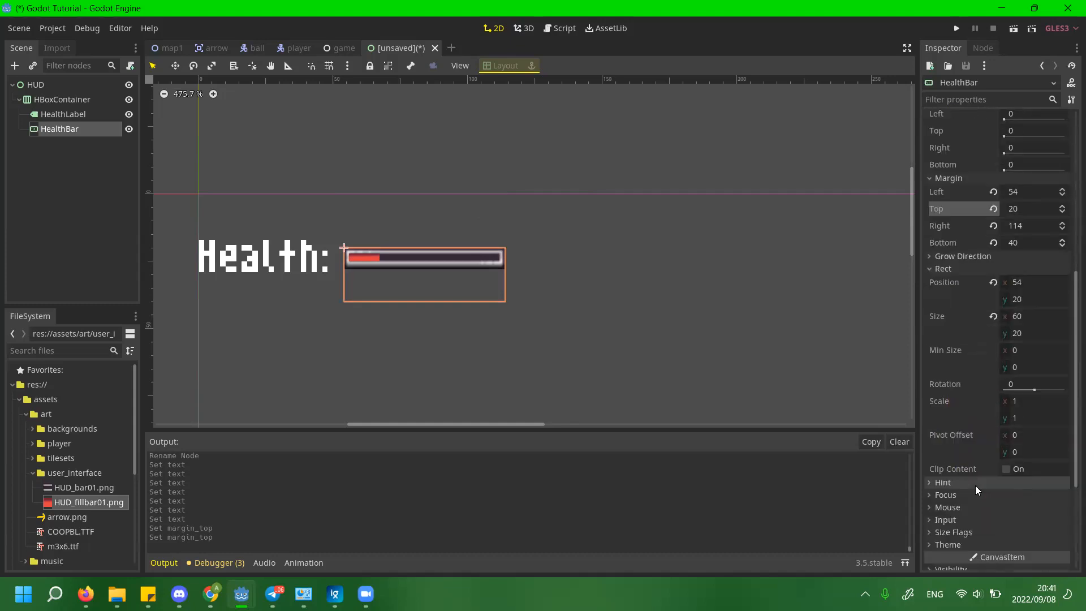
{"action": "left_click", "coordinate": [951, 267]}
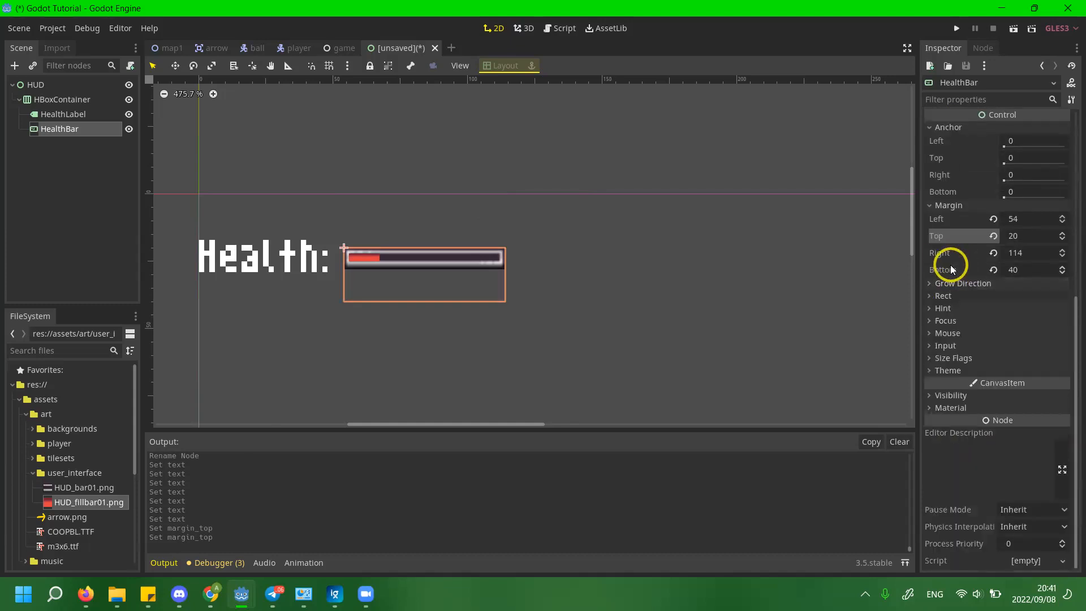
{"action": "left_click", "coordinate": [960, 299]}
{"action": "left_click", "coordinate": [960, 299]}
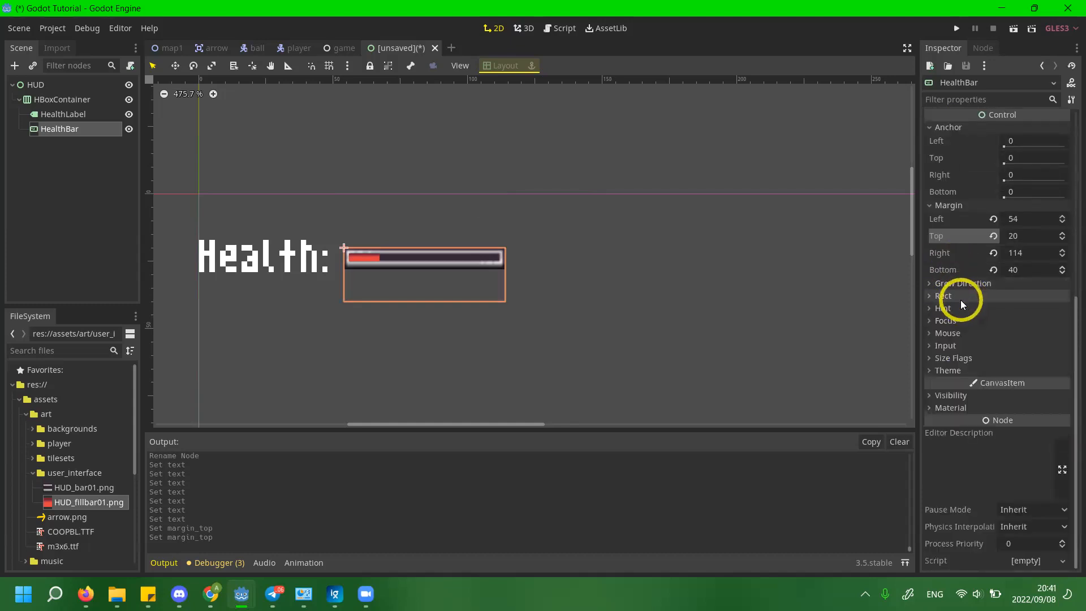
{"action": "left_click", "coordinate": [972, 401]}
{"action": "left_click", "coordinate": [973, 400]}
{"action": "left_click", "coordinate": [975, 396]}
{"action": "left_click", "coordinate": [974, 395]}
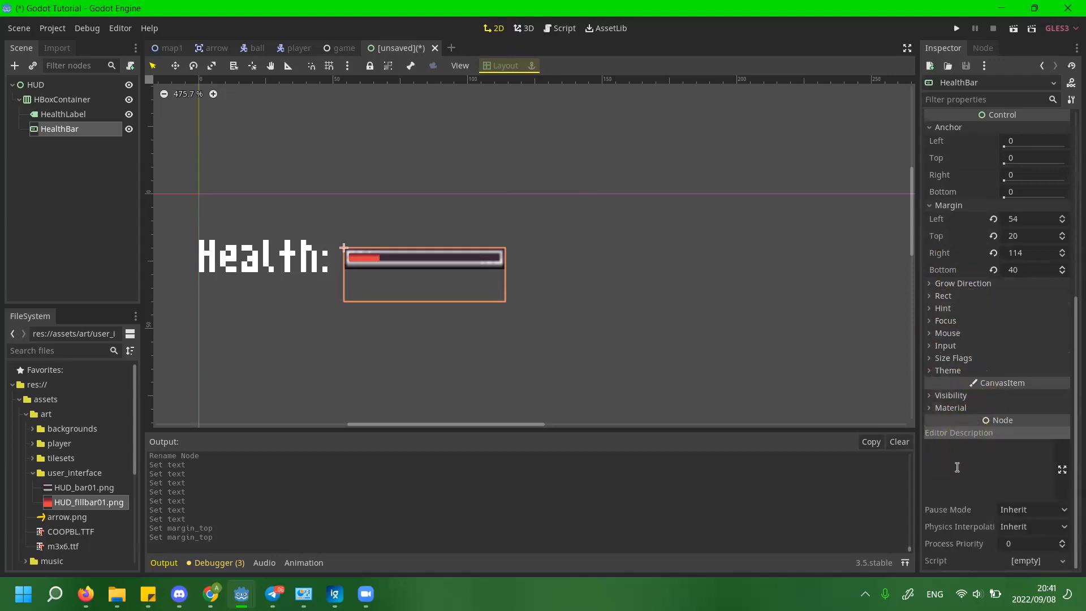
{"action": "scroll", "coordinate": [974, 476], "scroll_direction": "up", "scroll_amount": 6}
{"action": "scroll", "coordinate": [936, 377], "scroll_direction": "up", "scroll_amount": 1}
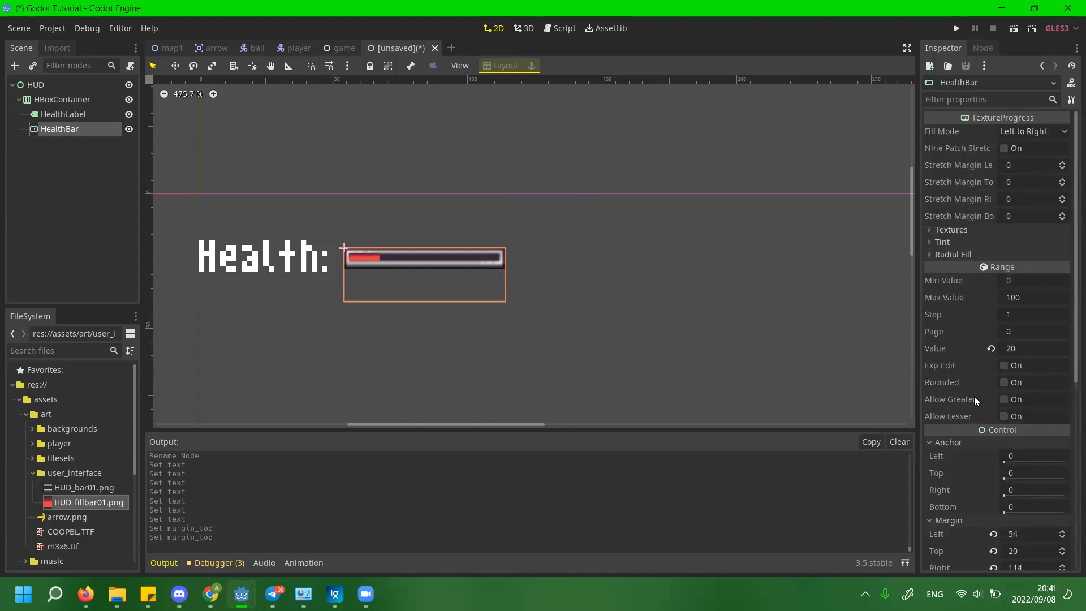
{"action": "left_click", "coordinate": [942, 382]}
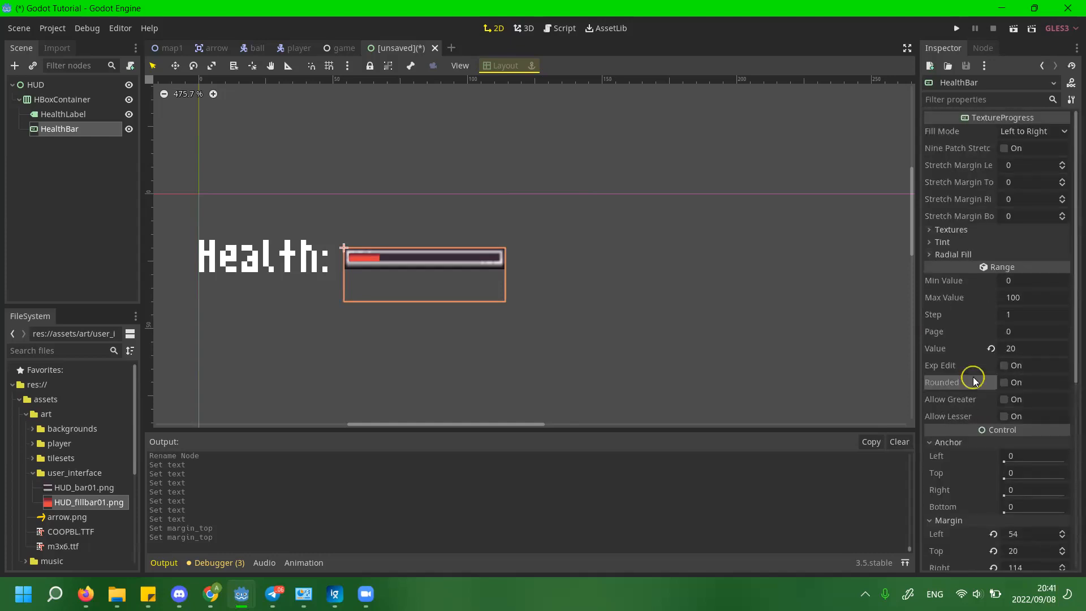
Inspect the alignment of the health label and bar on the canvas at a smaller scale, around 200%.
{"action": "left_click", "coordinate": [446, 233]}
{"action": "scroll", "coordinate": [509, 266], "scroll_direction": "down", "scroll_amount": 9}
{"action": "left_click", "coordinate": [541, 283]}
{"action": "scroll", "coordinate": [505, 288], "scroll_direction": "down", "scroll_amount": 4}
{"action": "scroll", "coordinate": [501, 280], "scroll_direction": "down", "scroll_amount": 2}
{"action": "middle_click_drag", "start_coordinate": [502, 280], "coordinate": [414, 201]}
{"action": "left_click", "coordinate": [414, 201]}
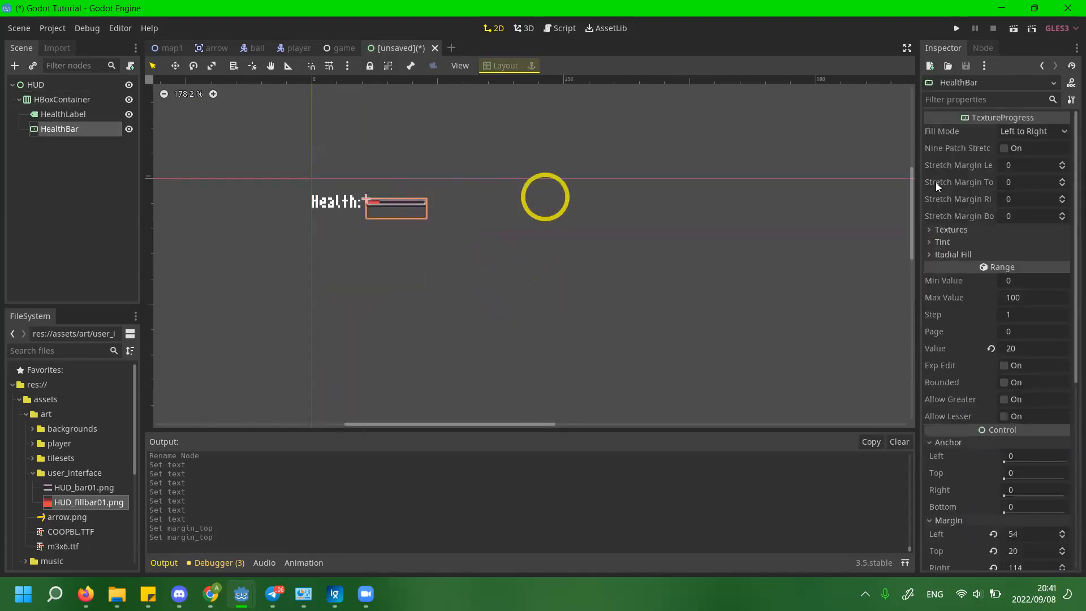
{"action": "scroll", "coordinate": [908, 188], "scroll_direction": "up", "scroll_amount": 2}
{"action": "scroll", "coordinate": [976, 190], "scroll_direction": "down", "scroll_amount": 3}
{"action": "scroll", "coordinate": [976, 190], "scroll_direction": "up", "scroll_amount": 3}
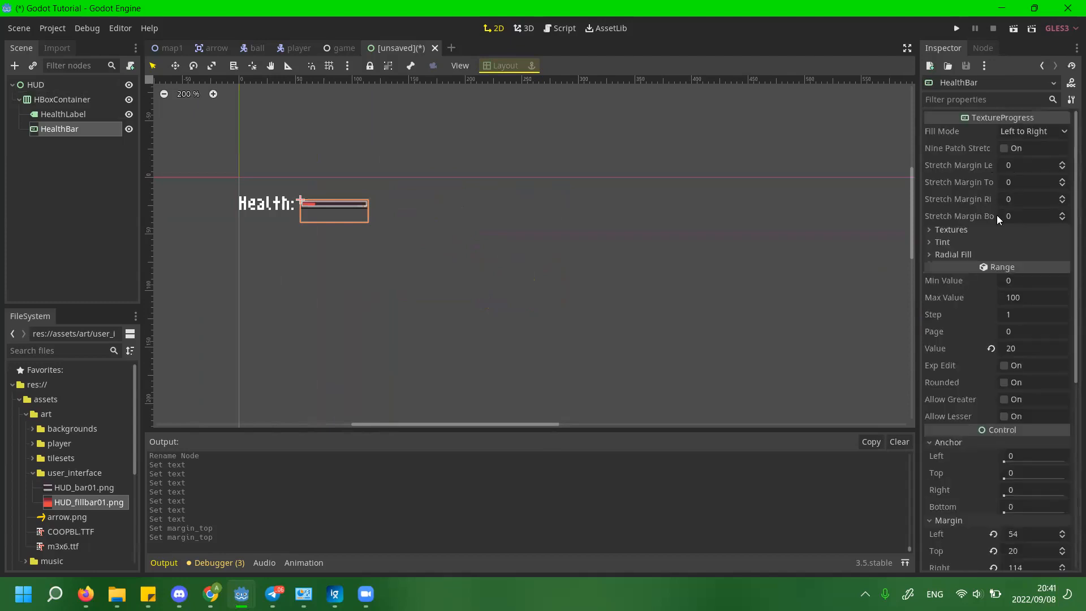
Collapse the HealthBar's Textures group and enter a new range Value for the bar.
{"action": "left_click", "coordinate": [977, 230]}
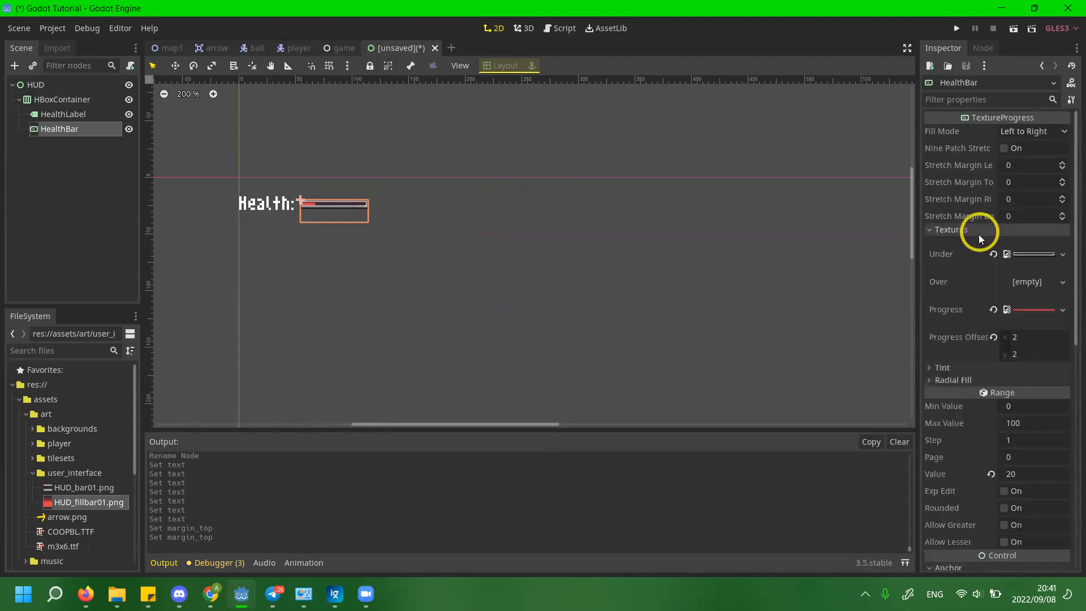
{"action": "left_click", "coordinate": [955, 230]}
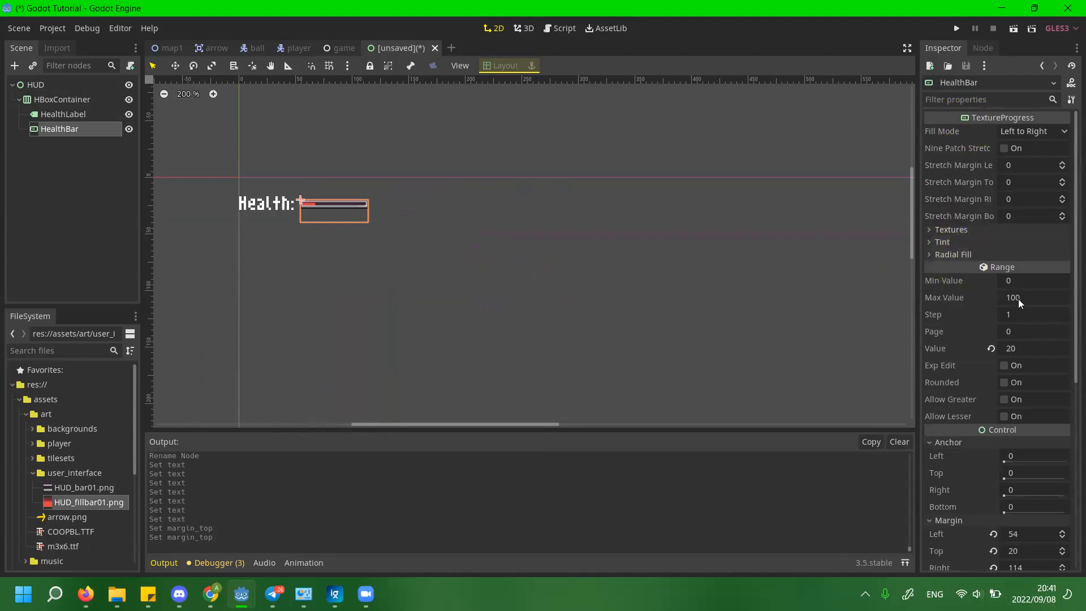
{"action": "left_click", "coordinate": [1019, 346]}
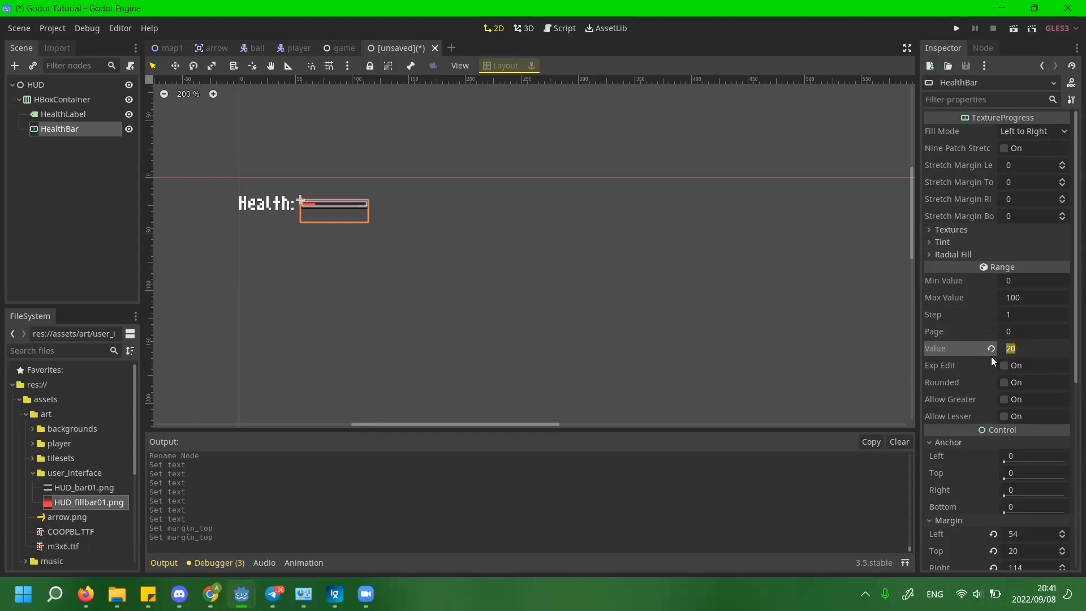
{"action": "key", "text": "Return"}
View the player scene's player.gd script and switch to the game scene.
{"action": "left_click", "coordinate": [294, 48]}
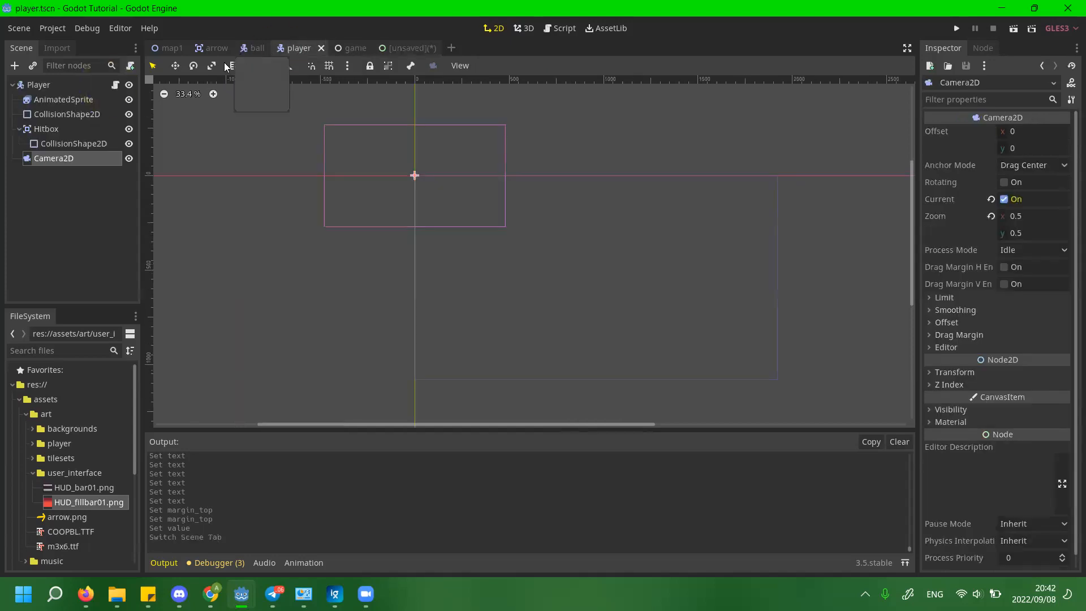
{"action": "left_click", "coordinate": [115, 84]}
{"action": "left_click", "coordinate": [495, 185]}
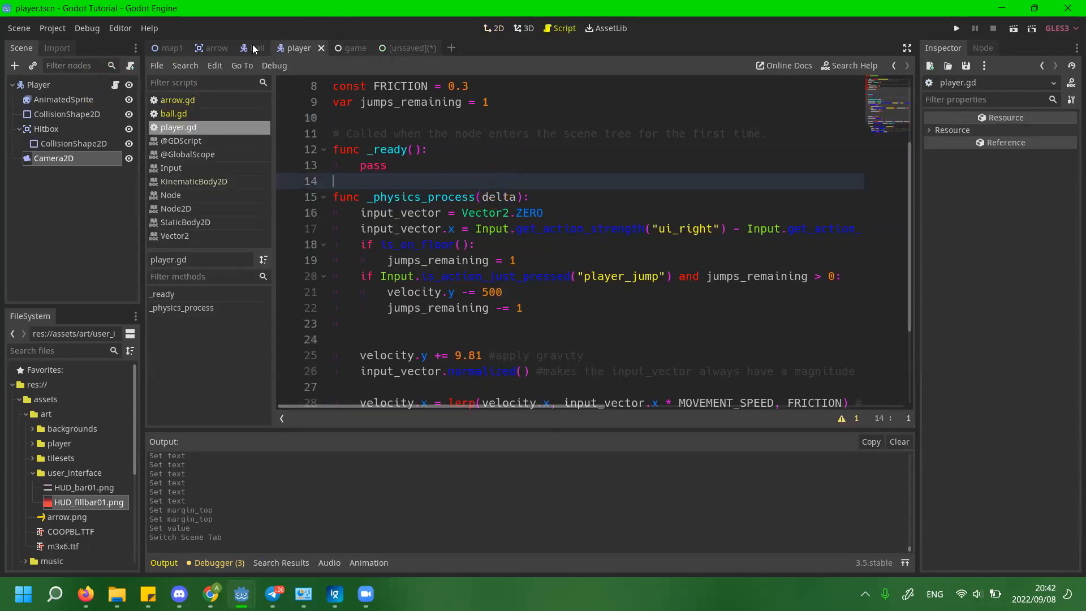
{"action": "left_click", "coordinate": [347, 48]}
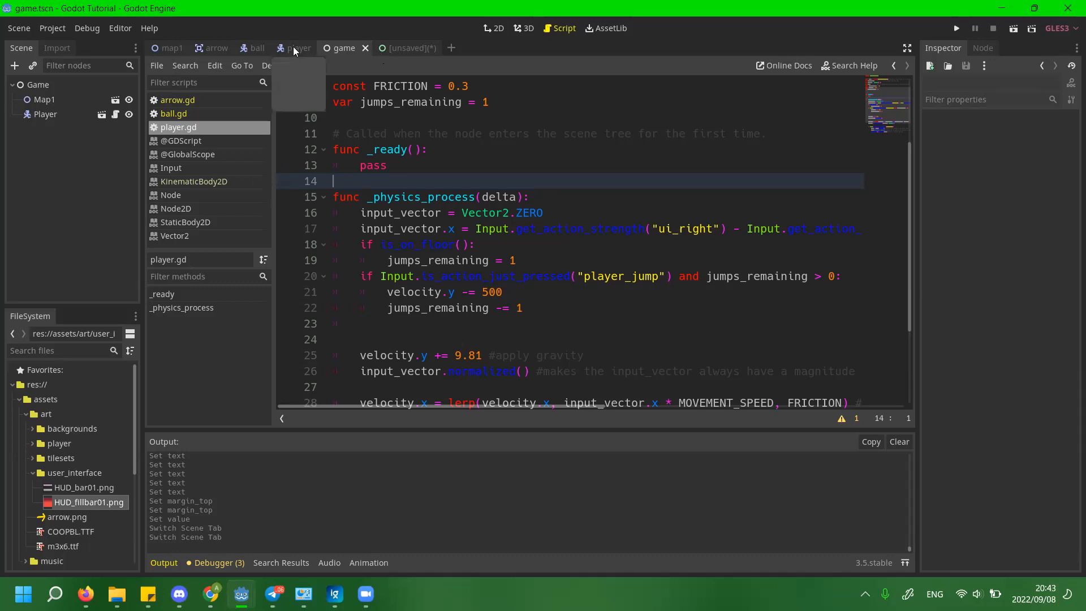
View the ball scene with its ball.gd script and switch to the map1 scene.
{"action": "left_click", "coordinate": [258, 48]}
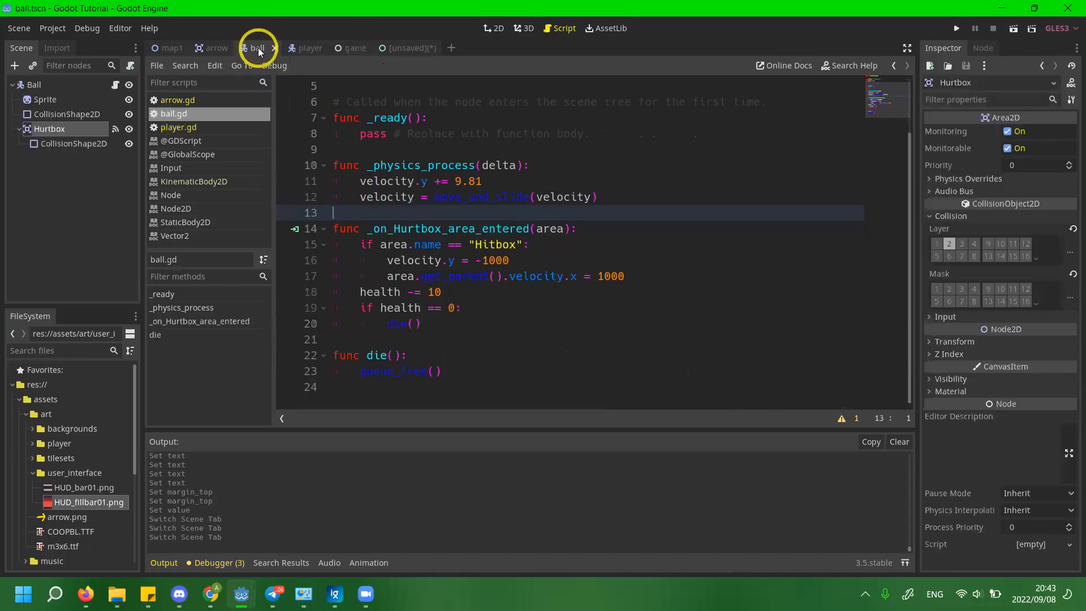
{"action": "left_click", "coordinate": [168, 48]}
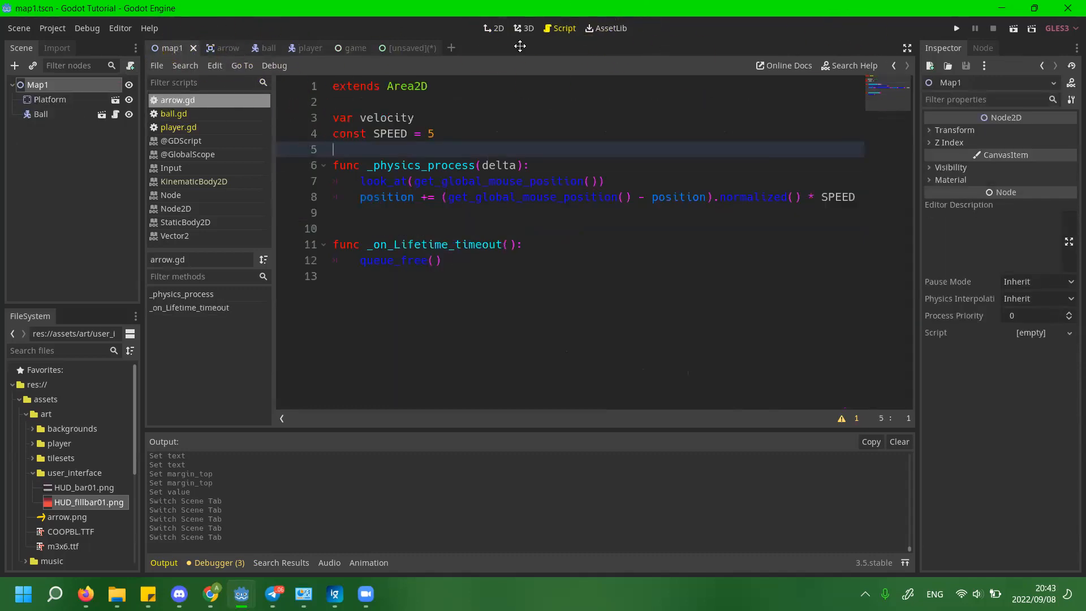
{"action": "left_click", "coordinate": [1070, 33]}
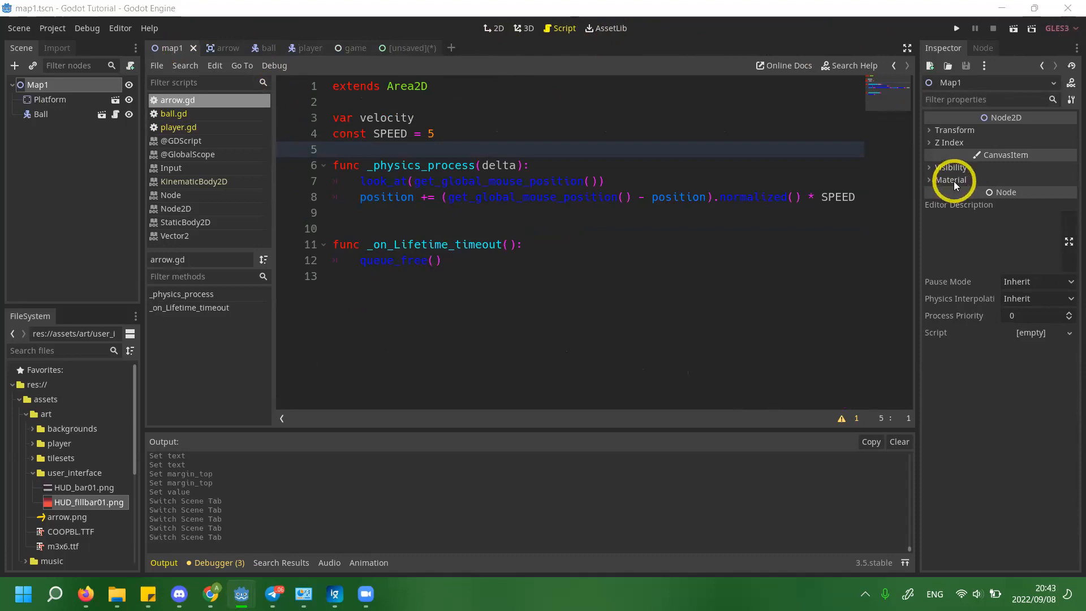
View the map1 layout in the 2D workspace, followed by the player scene with its Camera2D.
{"action": "left_click", "coordinate": [484, 33]}
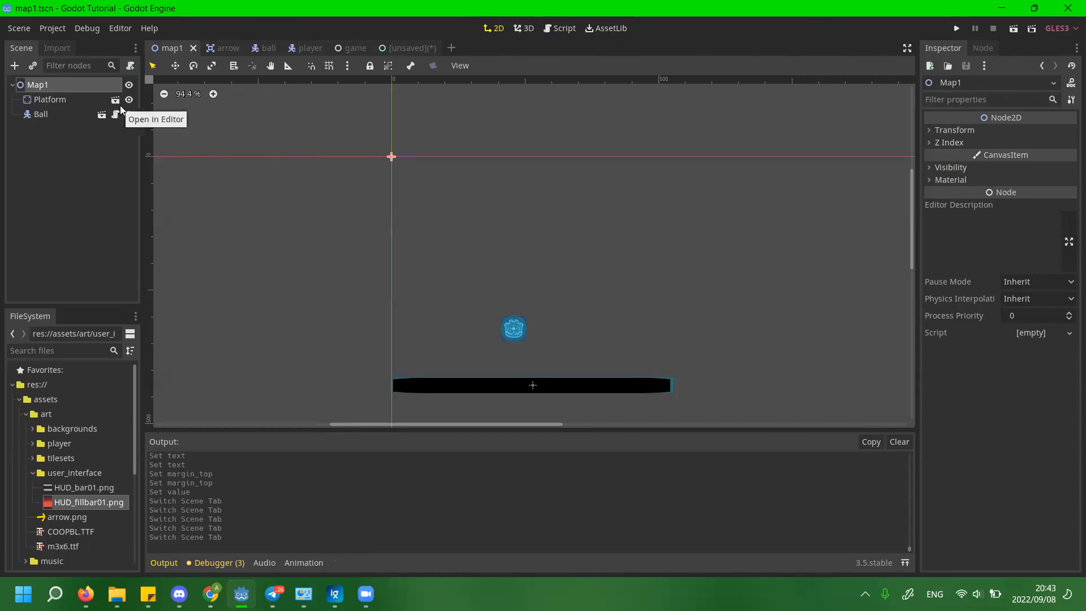
{"action": "left_click", "coordinate": [330, 47]}
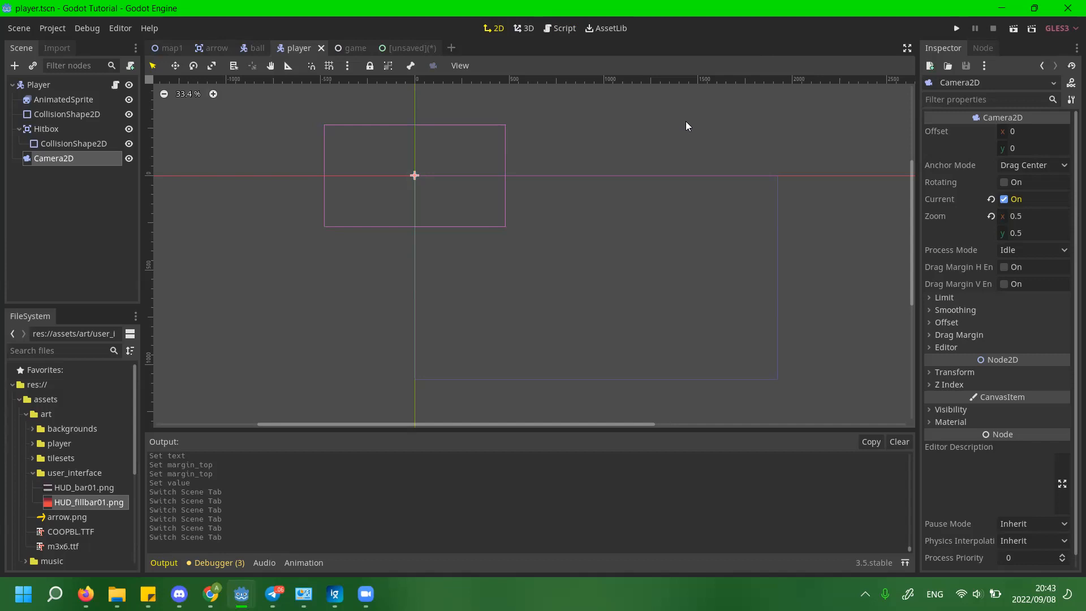
{"action": "left_click", "coordinate": [665, 123]}
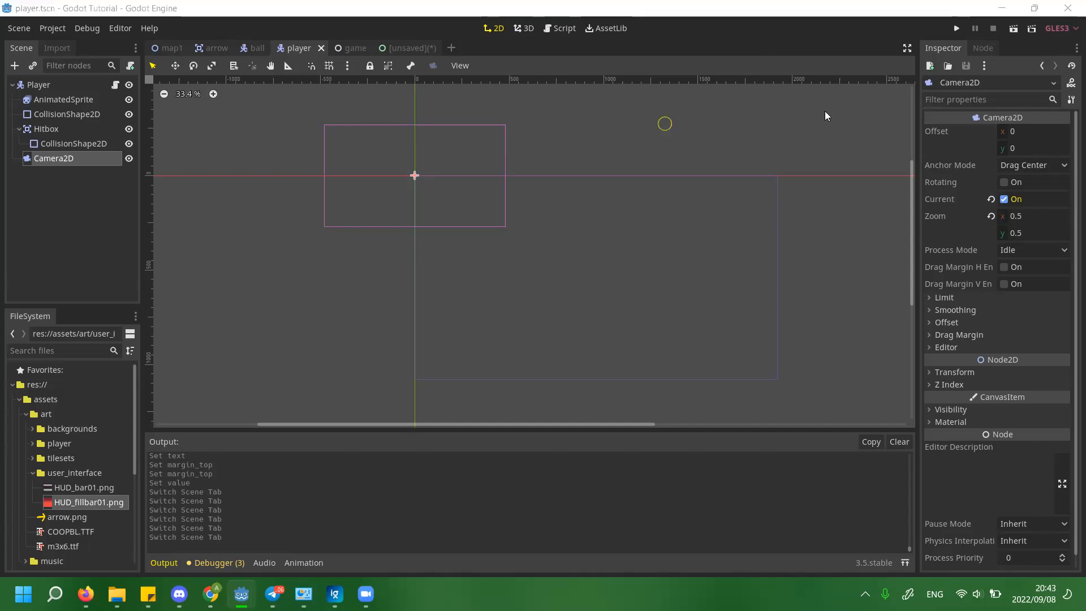